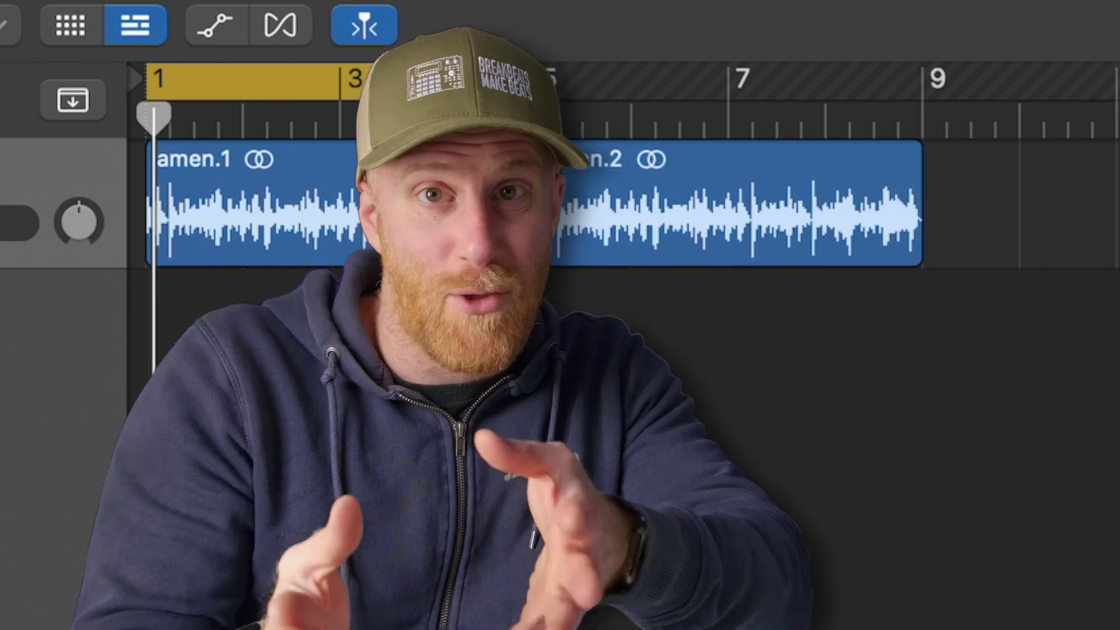
# Step: Shorten the amen.1 region to end at bar 3, copy it to bar 3 and select the regions
pyautogui.click(263, 204)
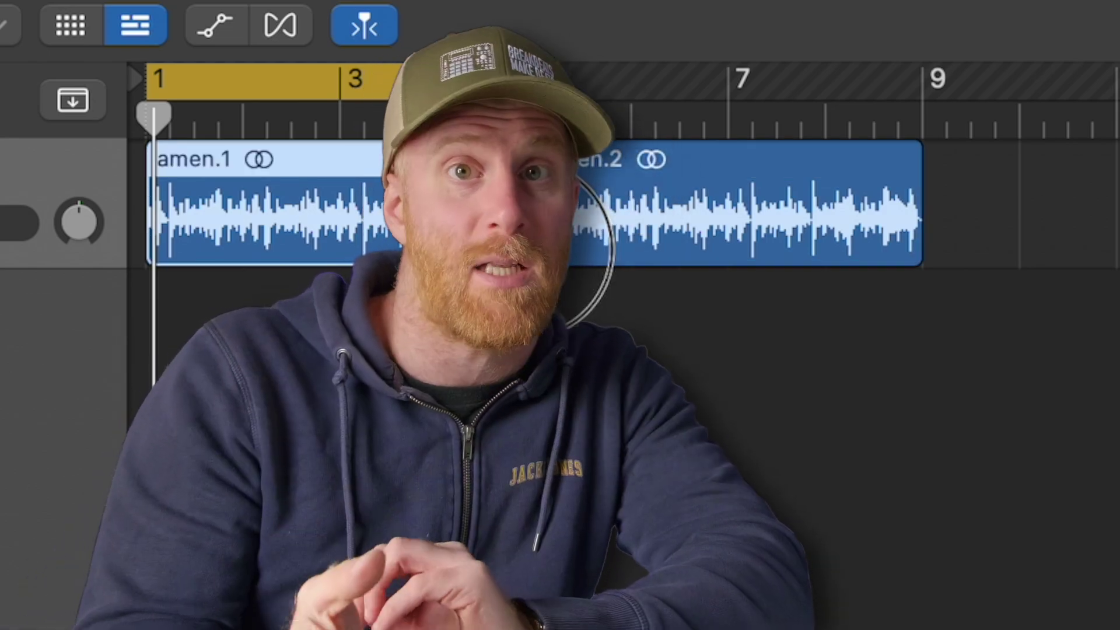
pyautogui.moveTo(397, 248); pyautogui.dragTo(318, 249)
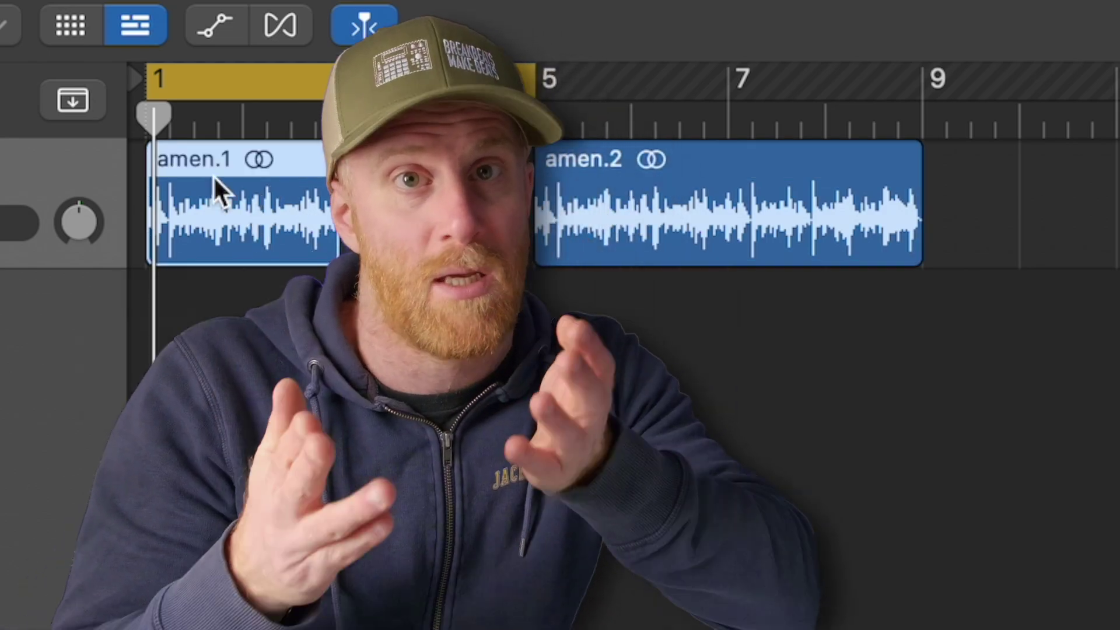
pyautogui.click(265, 166)
pyautogui.moveTo(266, 166); pyautogui.dragTo(458, 168)
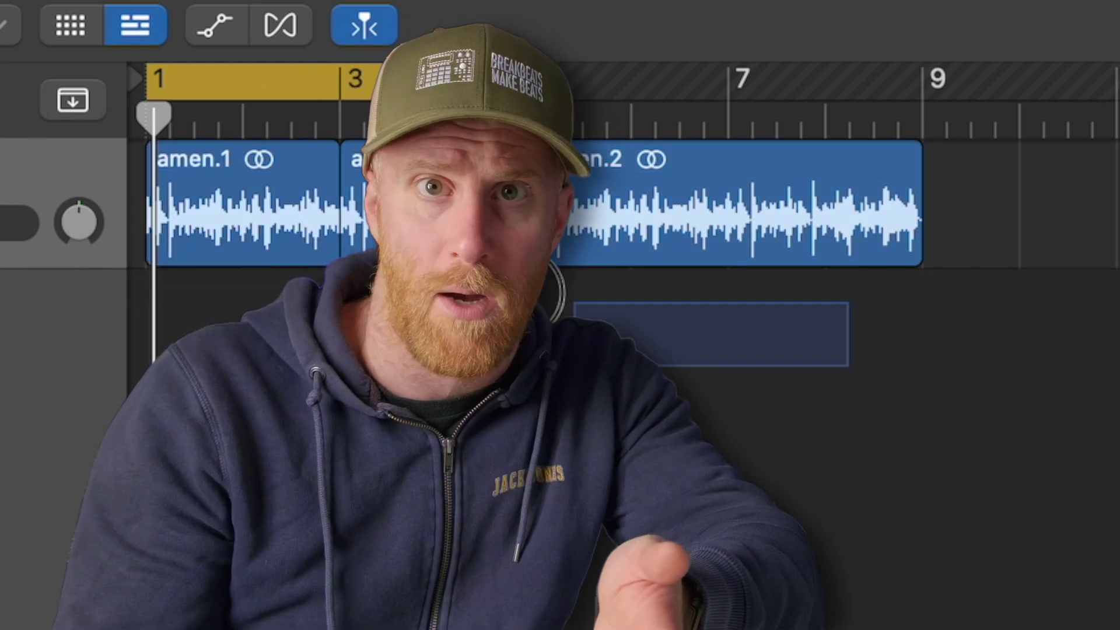
pyautogui.moveTo(667, 321); pyautogui.dragTo(260, 225)
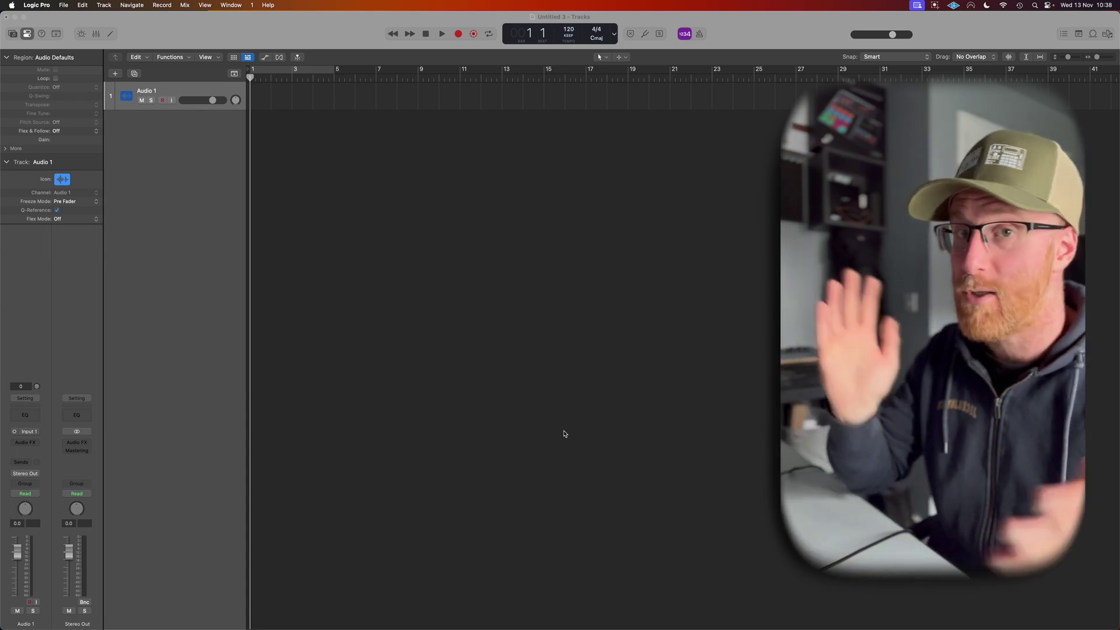
# Step: Browse all files for amen.wav and place it at bar 1 of the audio track
pyautogui.click(1093, 33)
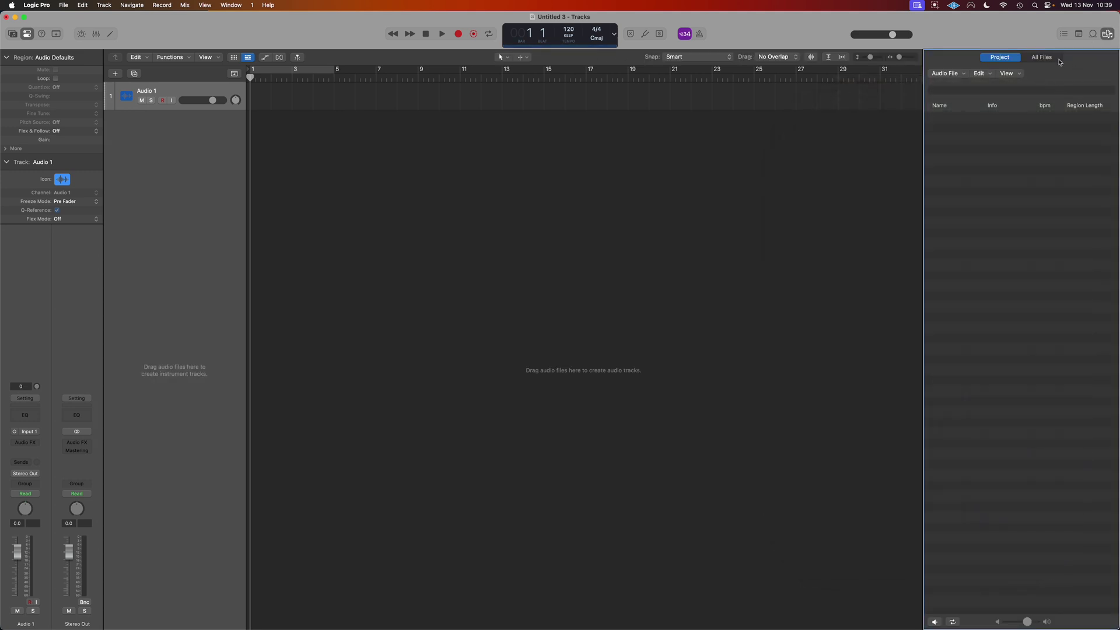
pyautogui.click(1047, 57)
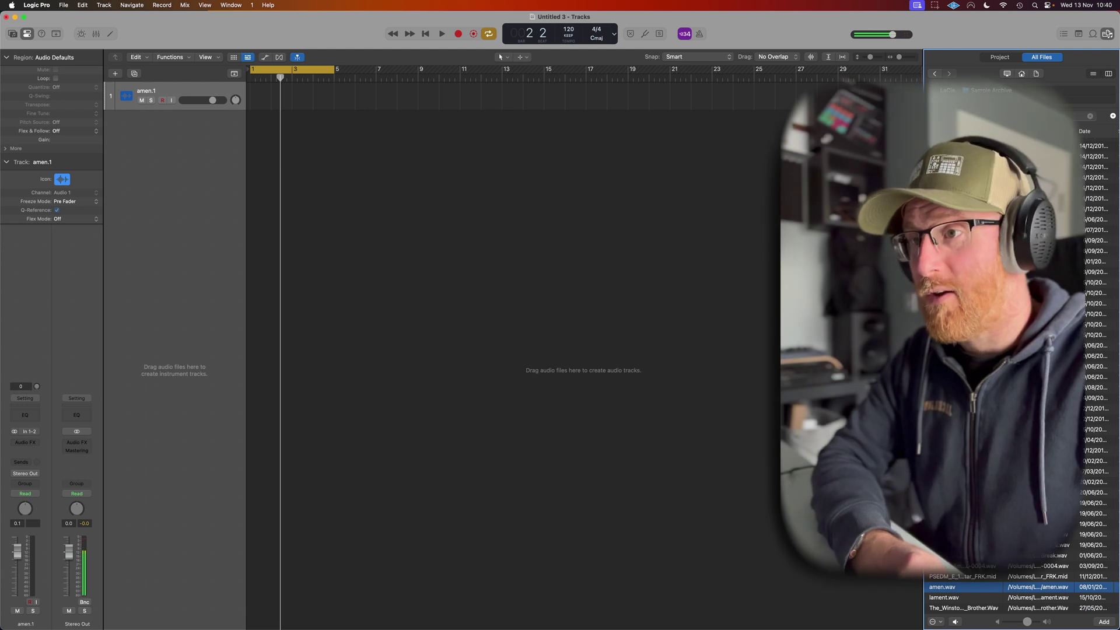
pyautogui.moveTo(910, 574); pyautogui.dragTo(251, 97)
pyautogui.press('space')
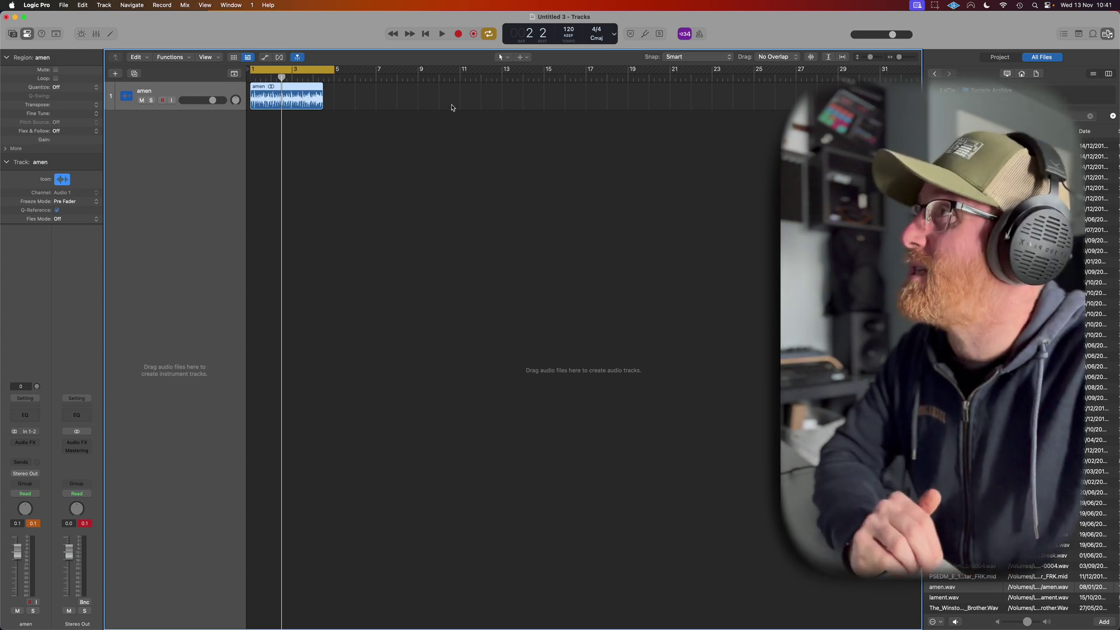
# Step: Set the project tempo to 174 and play back the amen region
pyautogui.doubleClick(567, 29)
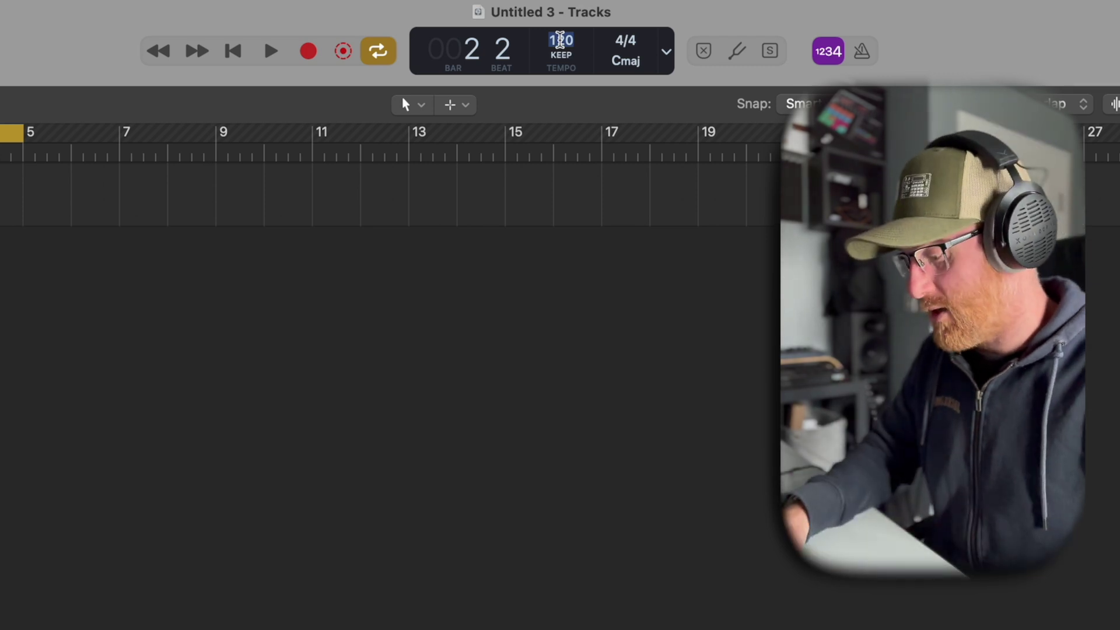
pyautogui.write('174')
pyautogui.press('Return')
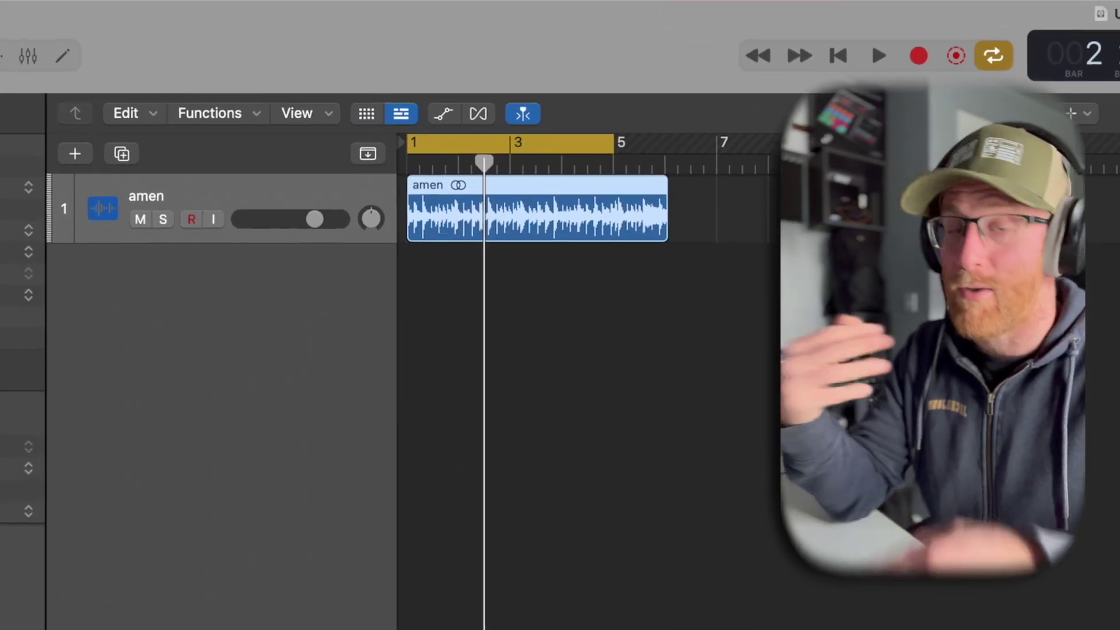
pyautogui.press('space')
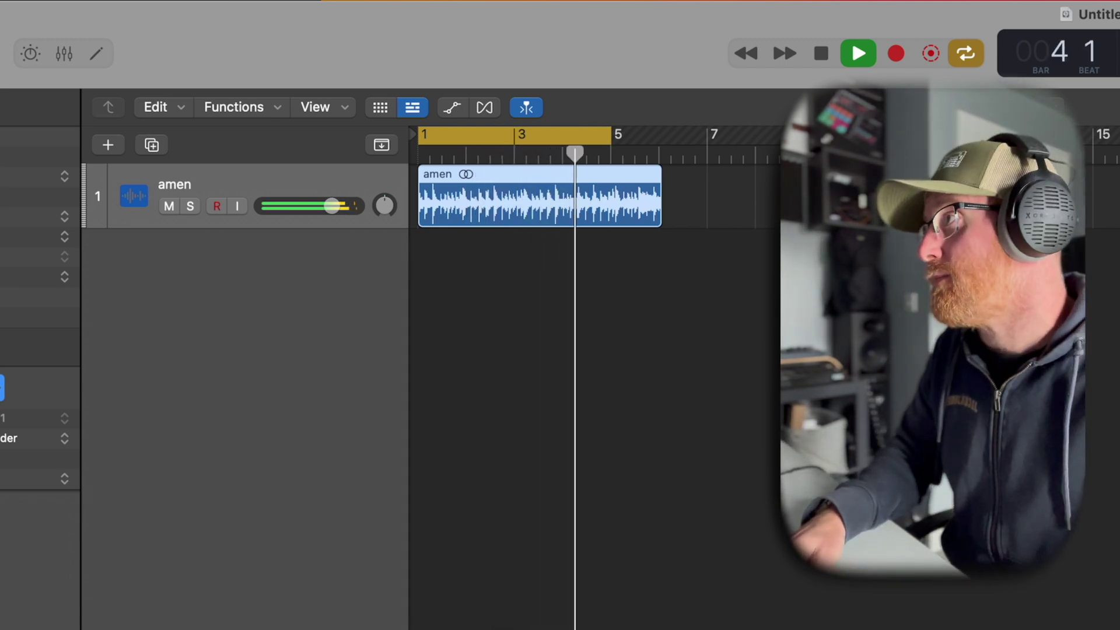
pyautogui.press('space')
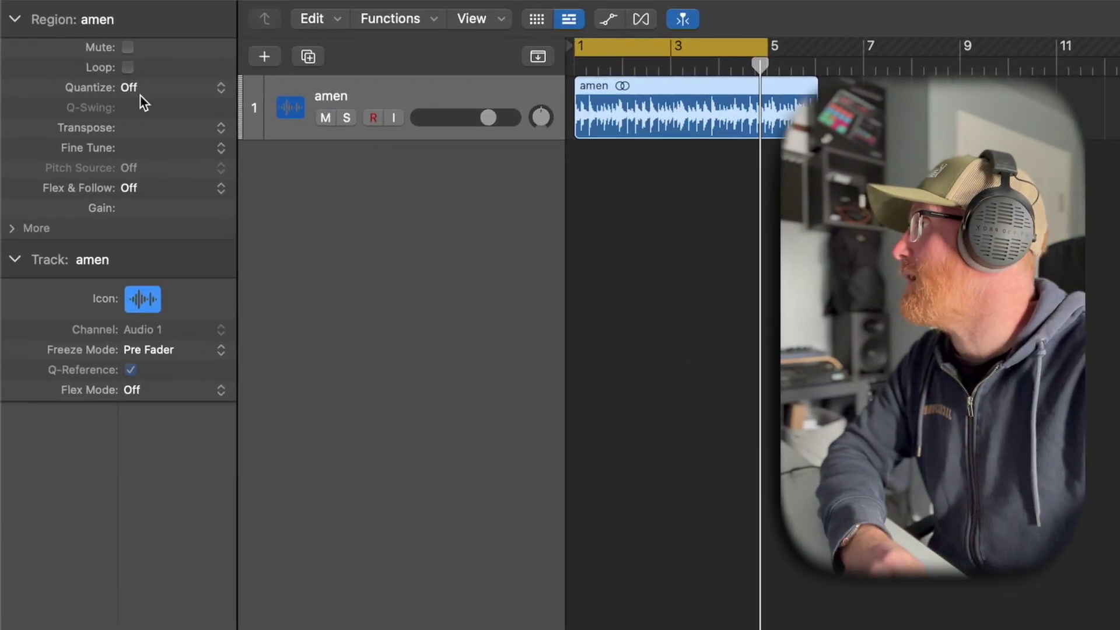
# Step: Try transposing the amen region by 12 semitones and play it back
pyautogui.doubleClick(139, 129)
pyautogui.write('12')
pyautogui.press('Return')
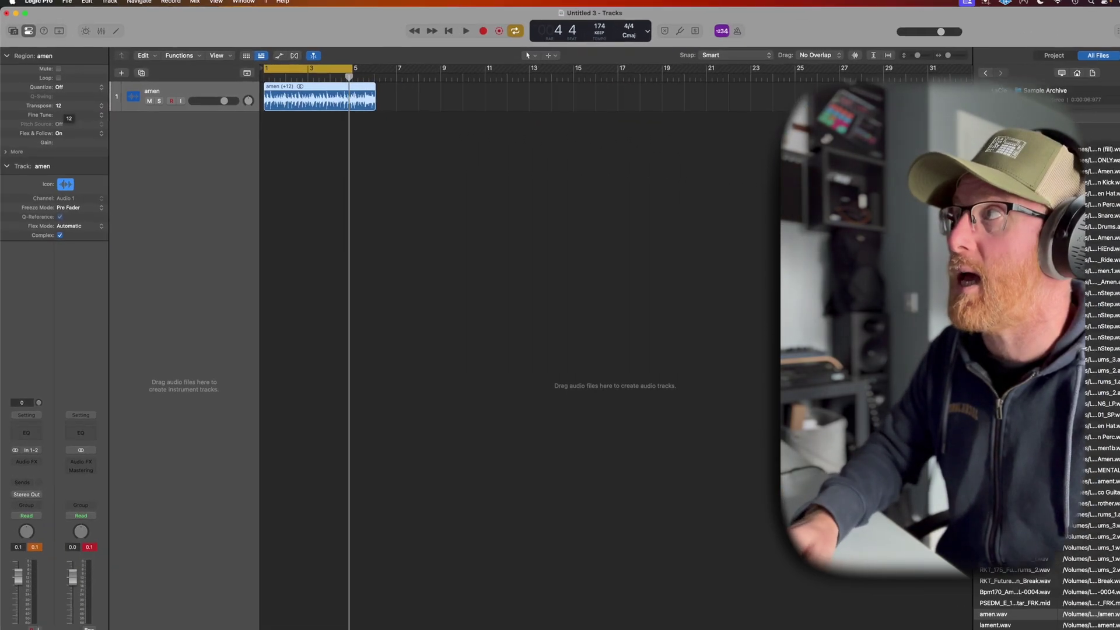
pyautogui.press('space')
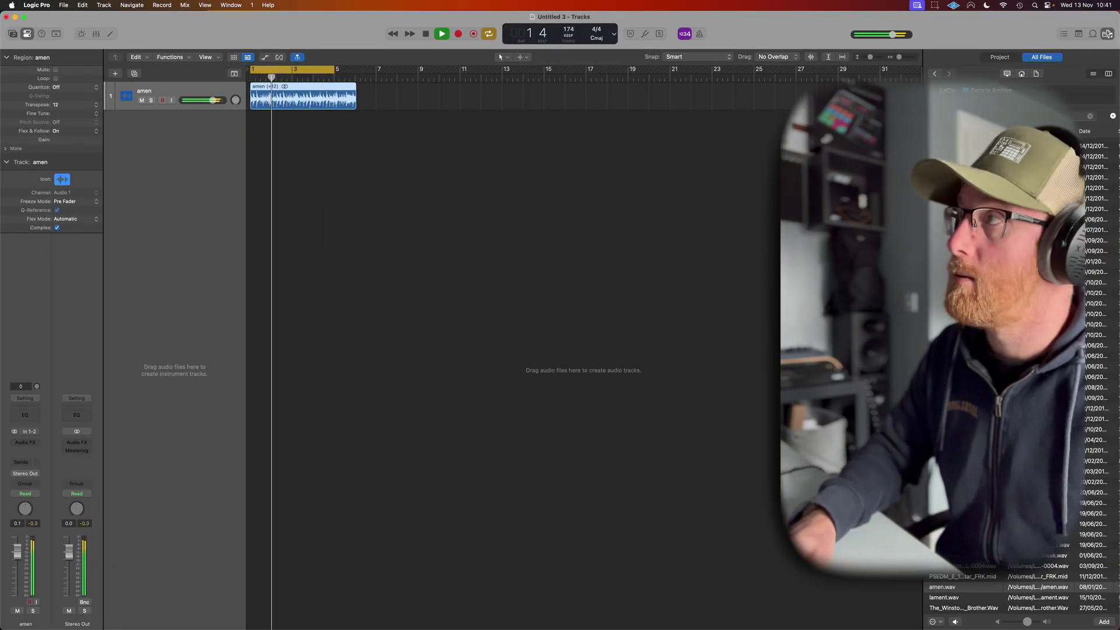
pyautogui.press('space')
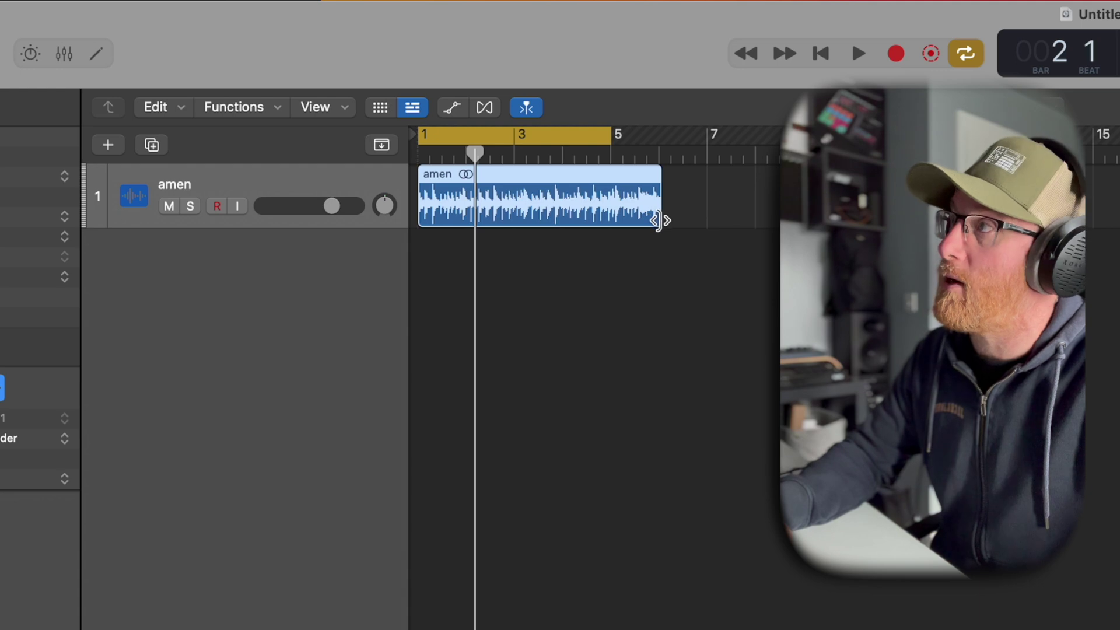
# Step: Trim the end of the amen region to bar 5 and audition the four-bar loop
pyautogui.moveTo(656, 222); pyautogui.dragTo(611, 220)
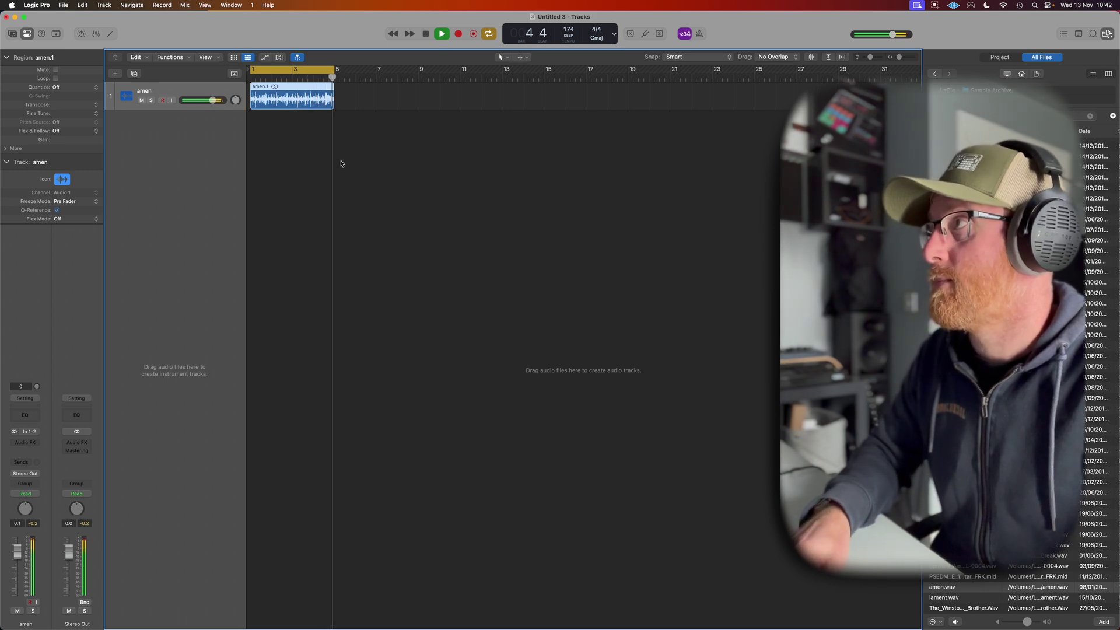
pyautogui.press('space')
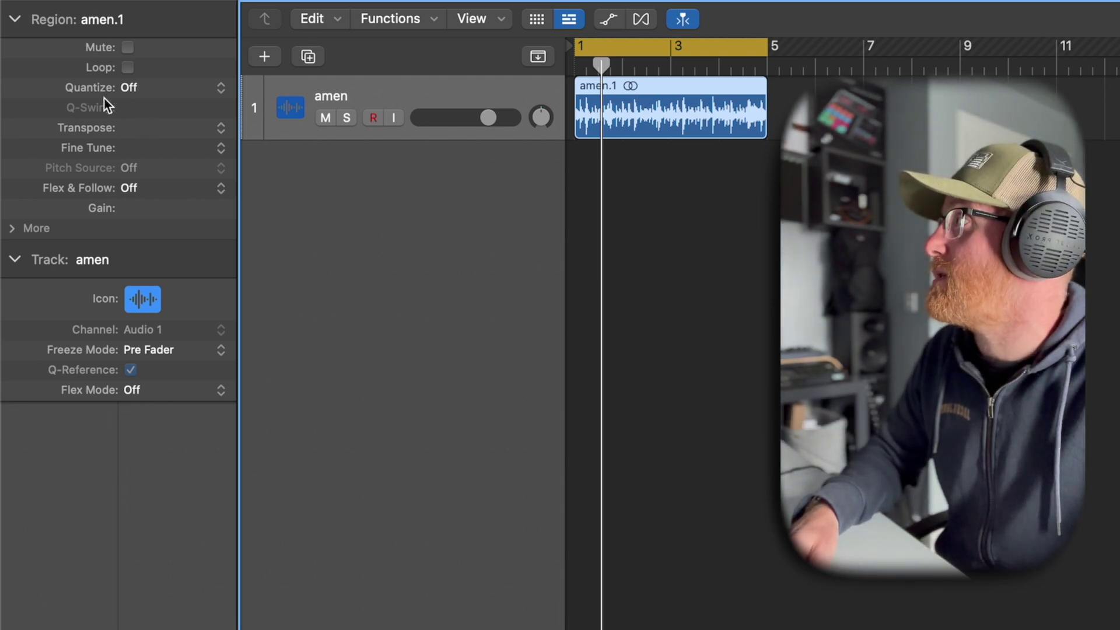
# Step: Quantize the amen.1 region to 1/16 notes with 53% swing and audition the loop
pyautogui.click(125, 91)
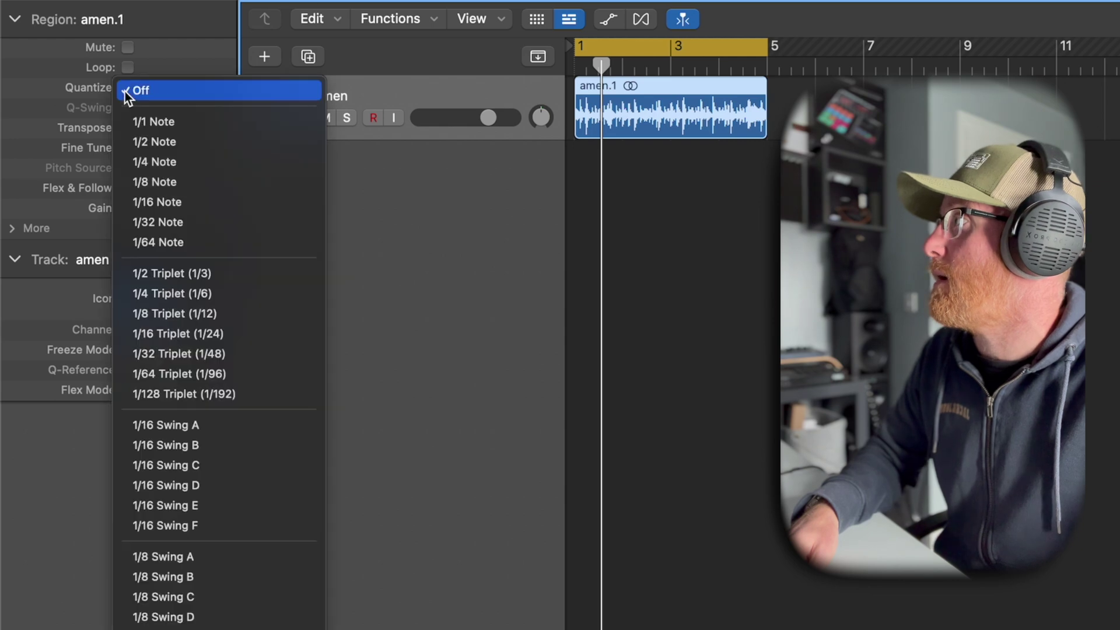
pyautogui.click(185, 199)
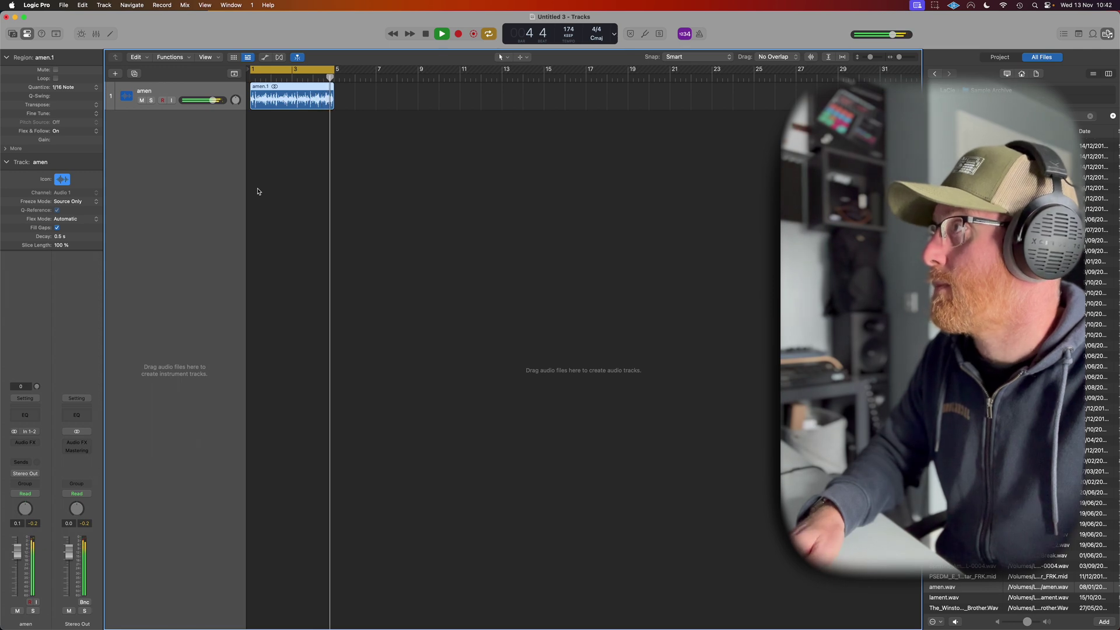
pyautogui.press('space')
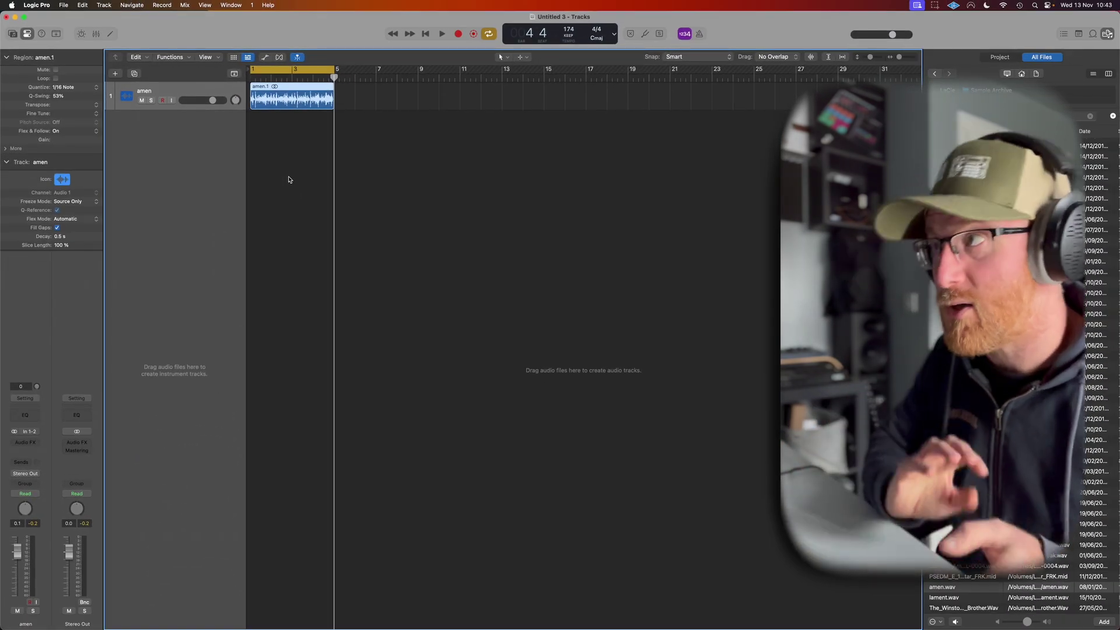
pyautogui.press('space')
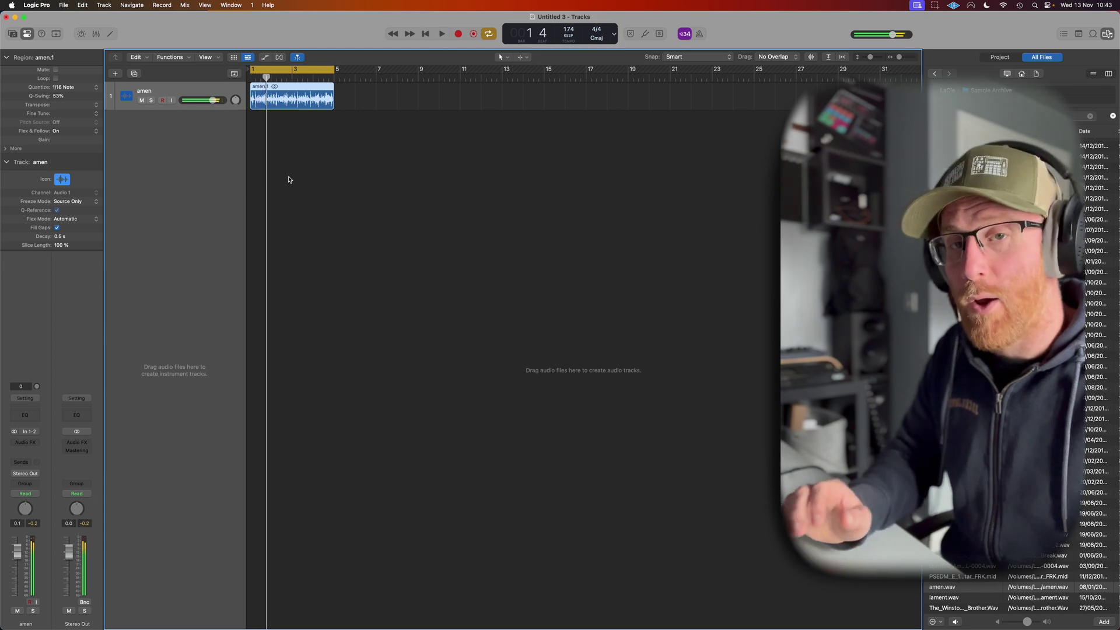
pyautogui.press('space')
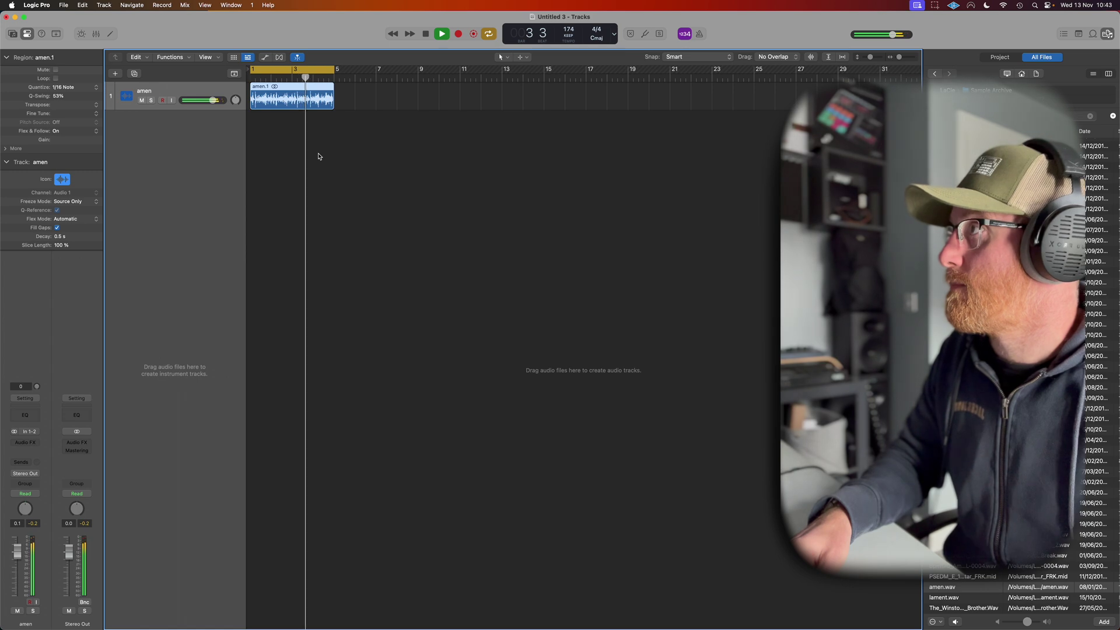
pyautogui.press('space')
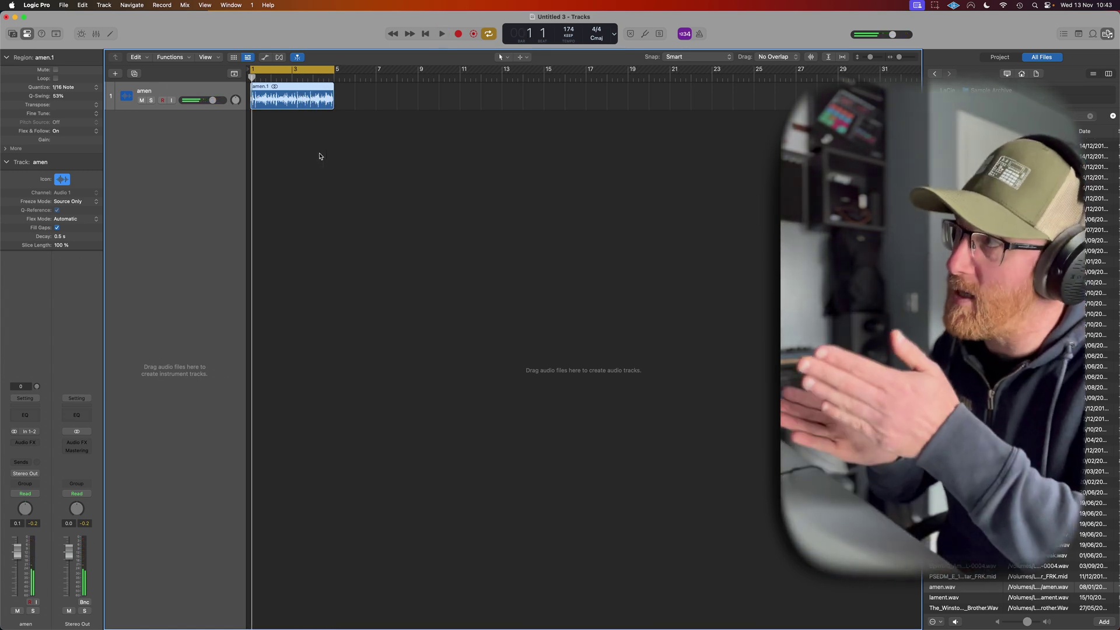
# Step: Copy the amen region to bar 5, and shorten the first region to two bars with a copy at bar 3
pyautogui.click(333, 122)
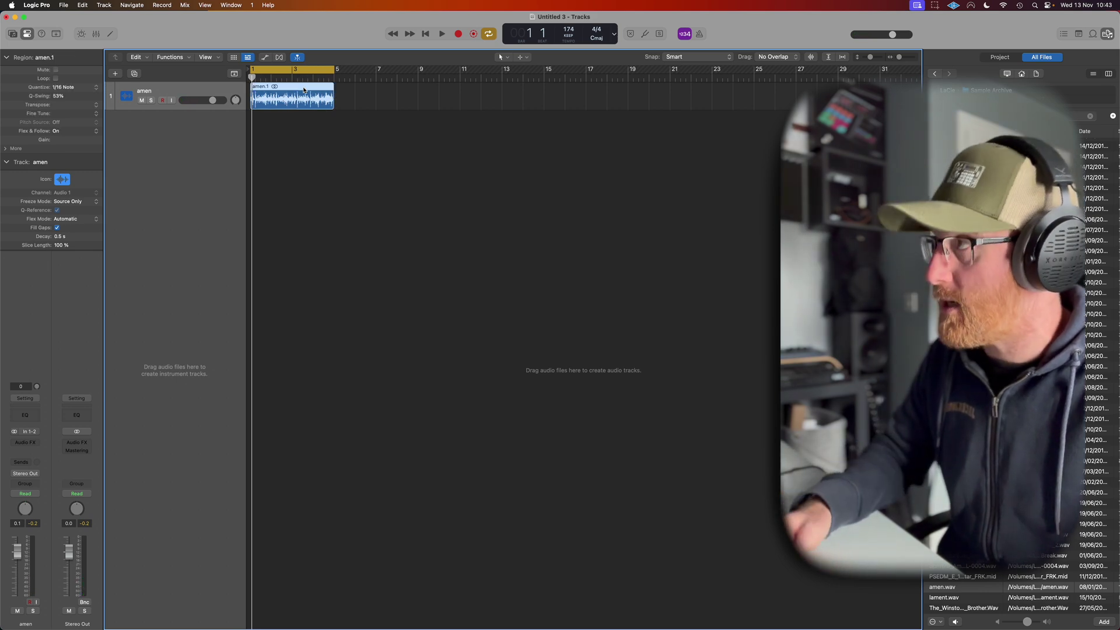
pyautogui.moveTo(297, 90); pyautogui.dragTo(377, 92)
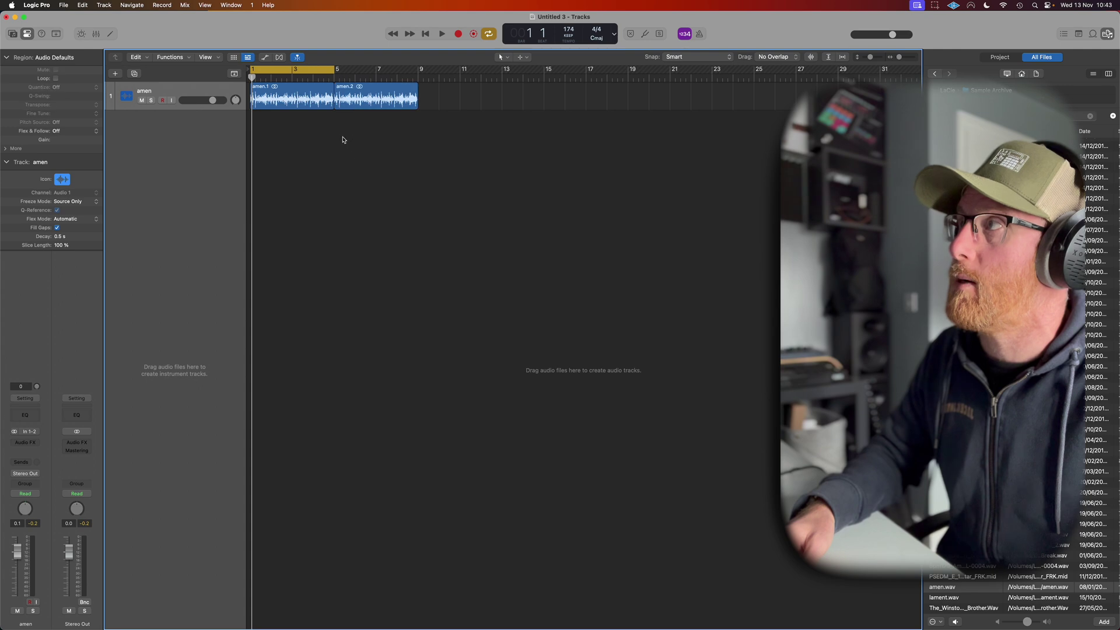
pyautogui.moveTo(331, 105); pyautogui.dragTo(307, 92)
# Step: Set the cycle range to span all three amen regions, bars 1 to 9, and play them
pyautogui.moveTo(402, 131); pyautogui.dragTo(273, 105)
pyautogui.press('super+u')
pyautogui.press('space')
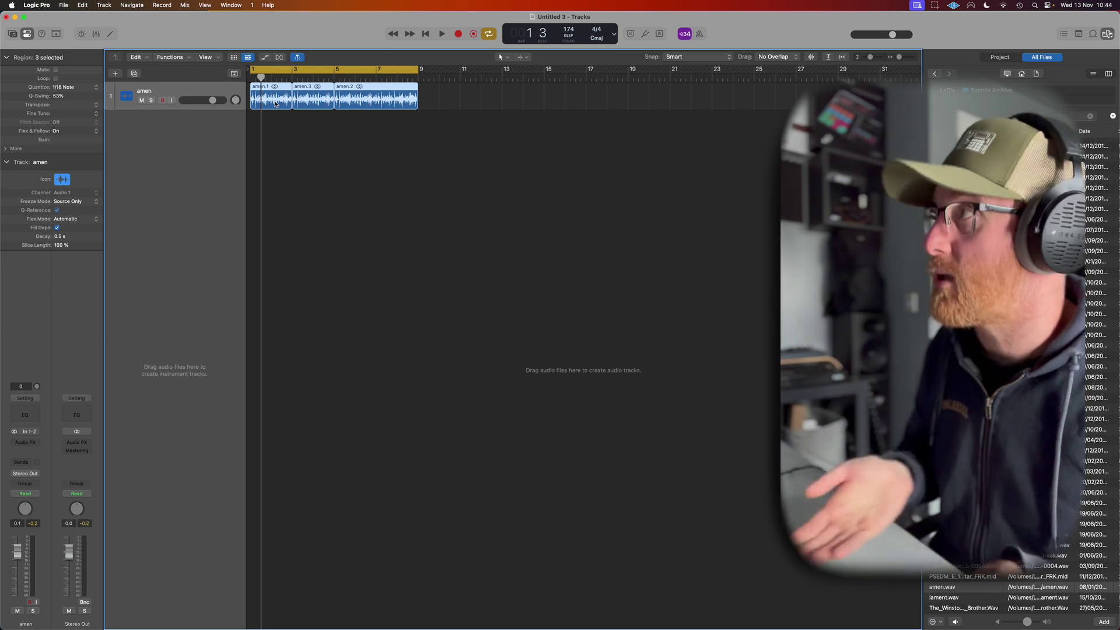
# Step: Create a new Quick Sampler track from the two-bar amen.1 region
pyautogui.moveTo(276, 104); pyautogui.dragTo(175, 123)
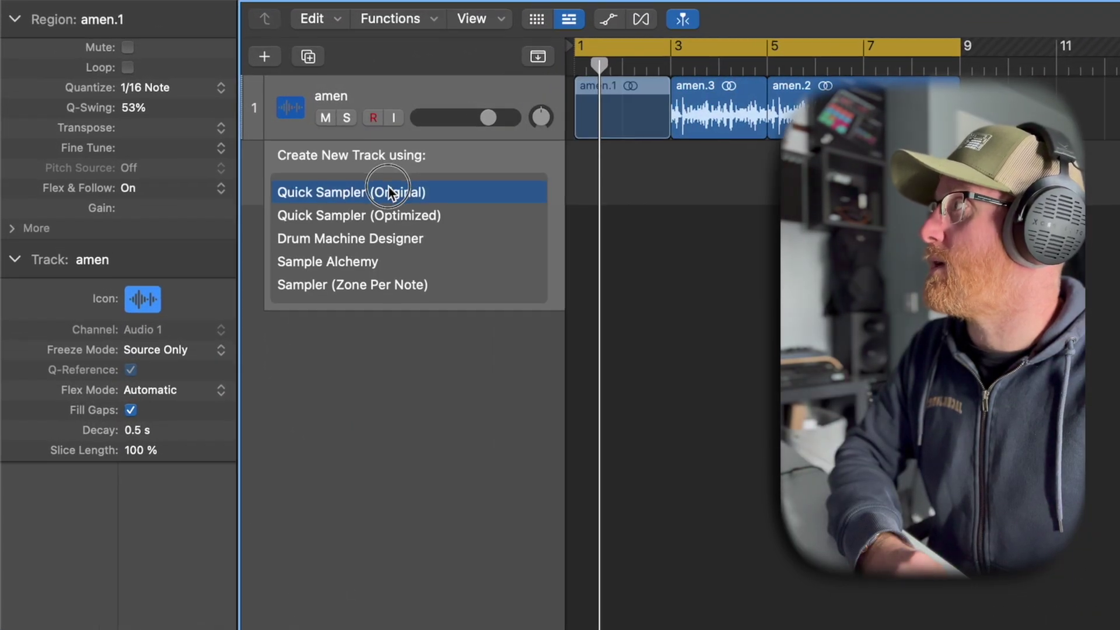
pyautogui.moveTo(389, 192); pyautogui.dragTo(349, 222)
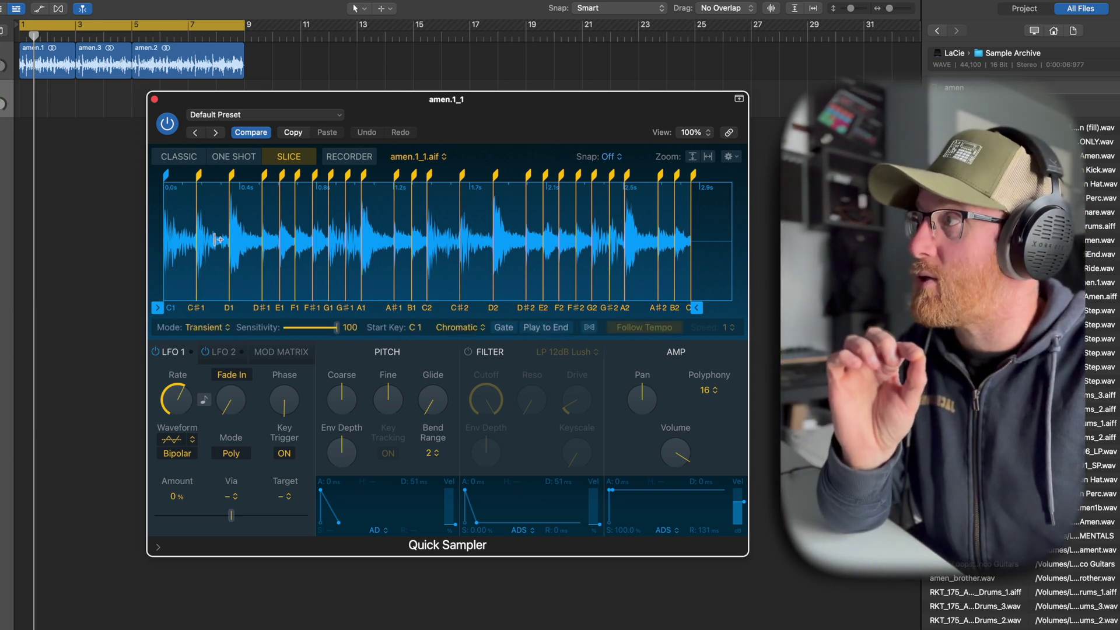
# Step: Copy the MIDI pattern of the slices from Quick Sampler and paste it at bar 1 of the sampler track
pyautogui.rightClick(216, 242)
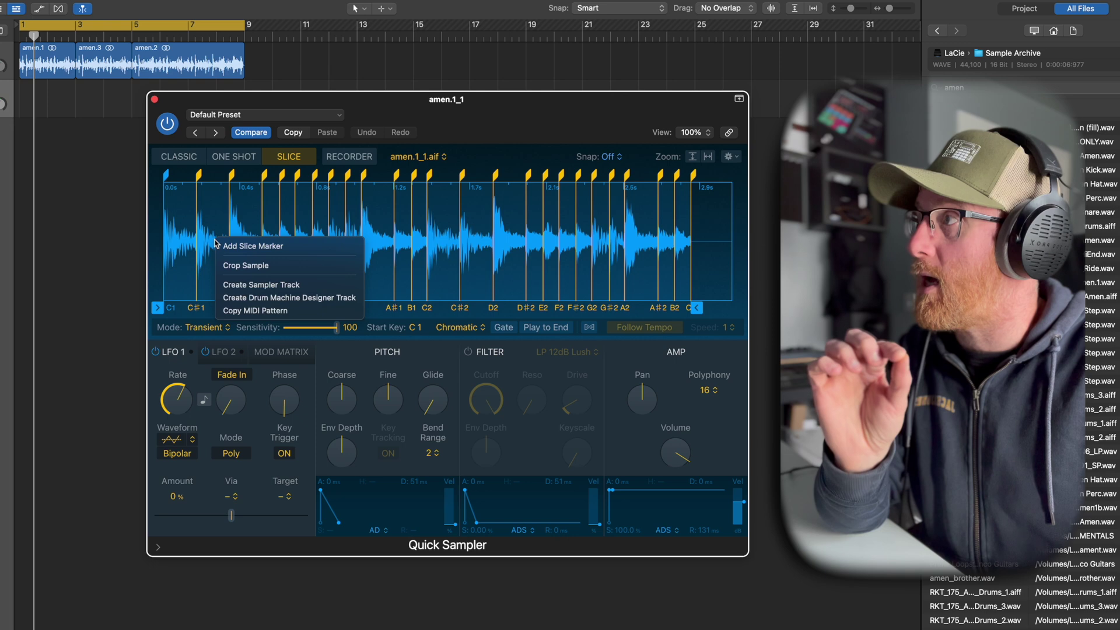
pyautogui.click(255, 311)
pyautogui.moveTo(33, 40); pyautogui.dragTo(18, 36)
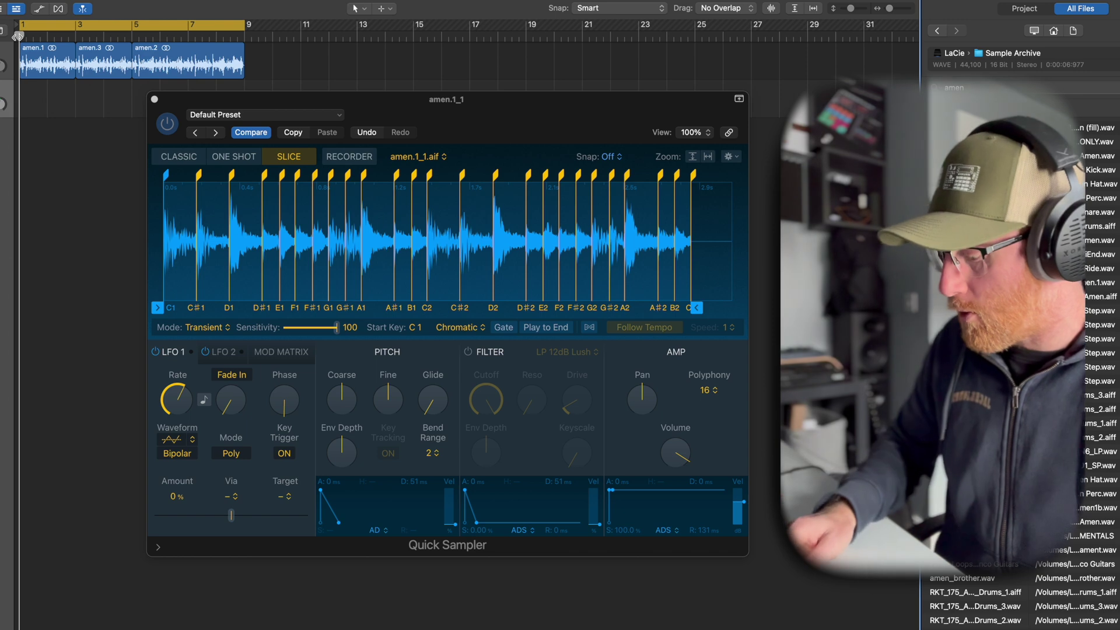
pyautogui.press('super+v')
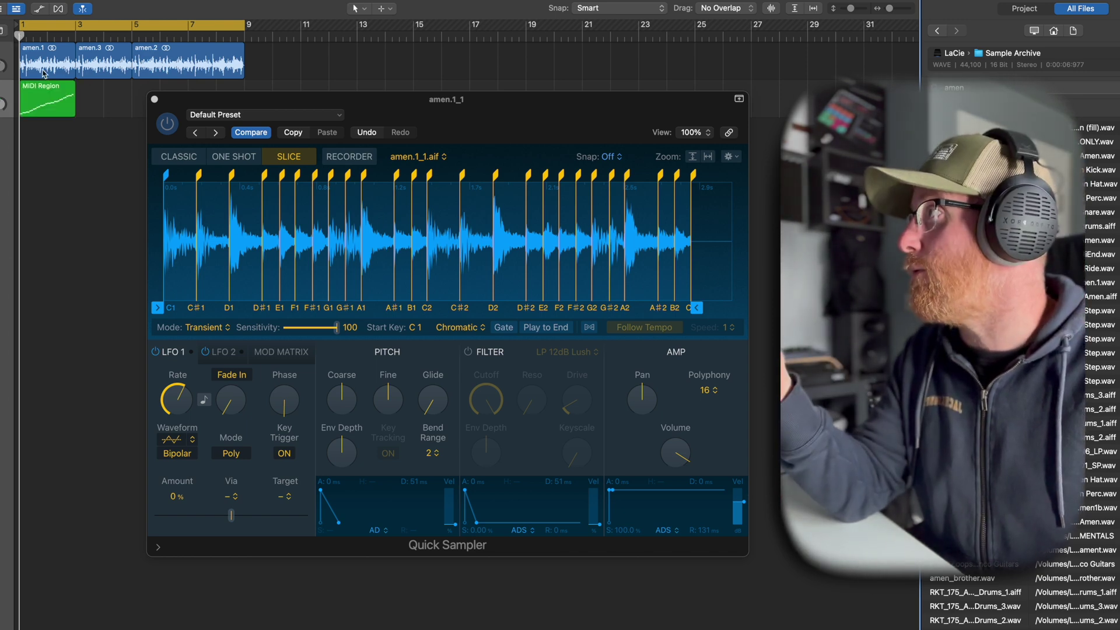
# Step: Mute the original amen audio track and play the sliced MIDI region
pyautogui.press('shift+super+a')
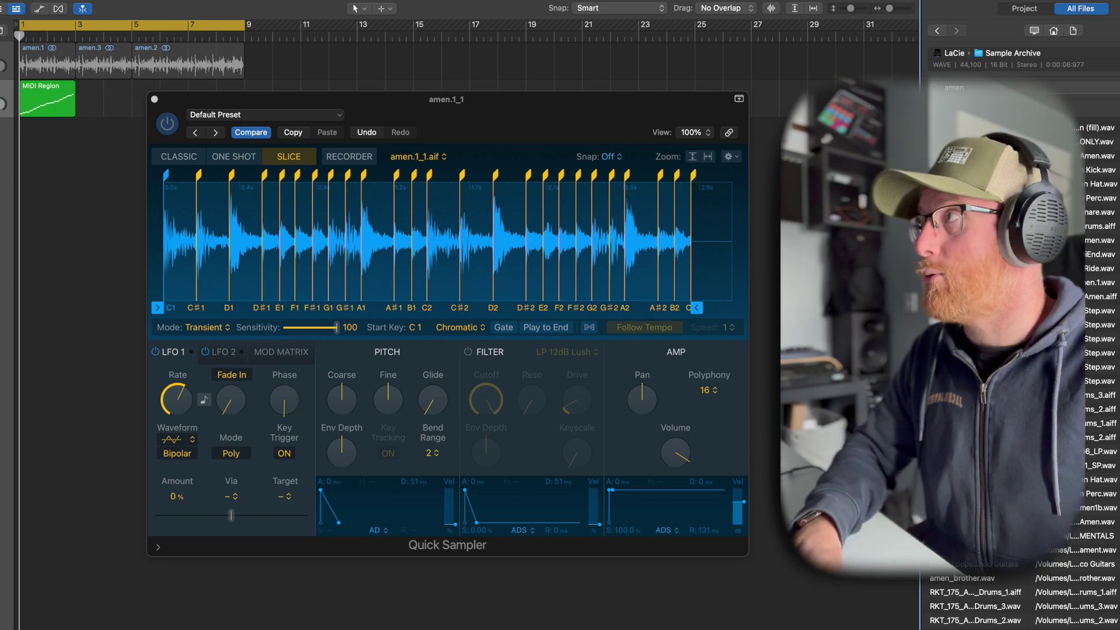
pyautogui.press('space')
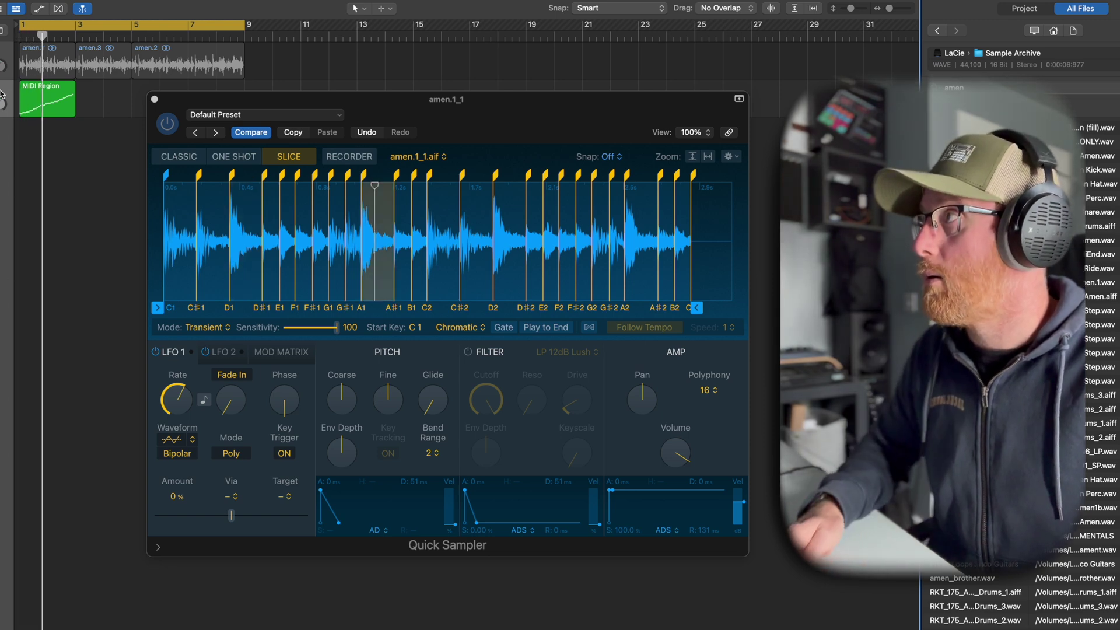
# Step: Copy the MIDI region to bar 3 and open the first MIDI region in the Piano Roll with Quick Sampler closed
pyautogui.moveTo(46, 106); pyautogui.dragTo(103, 107)
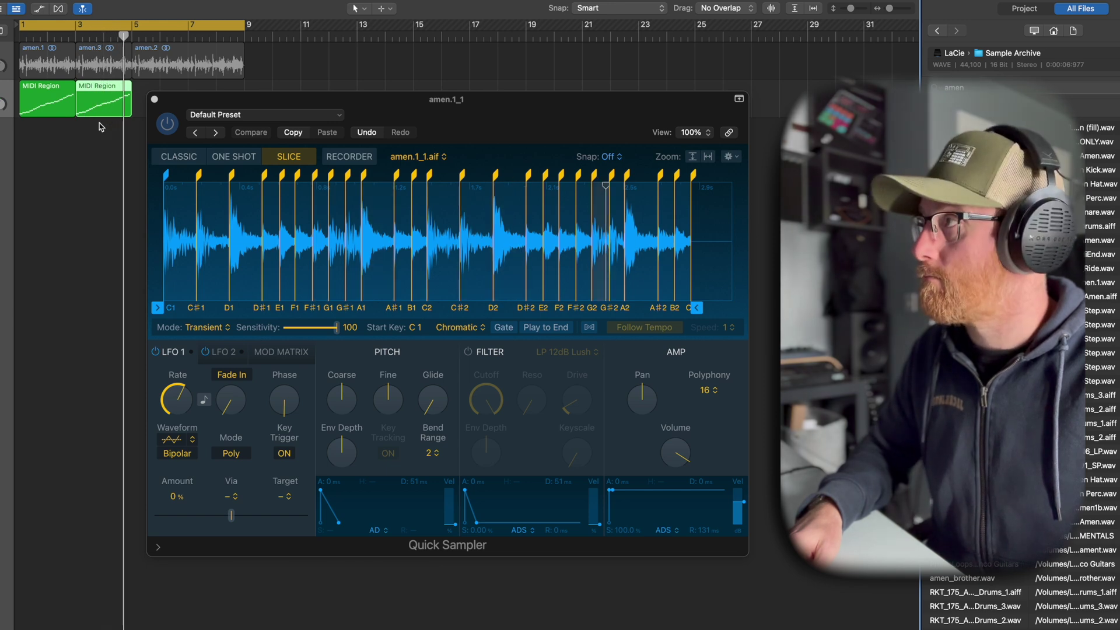
pyautogui.doubleClick(61, 98)
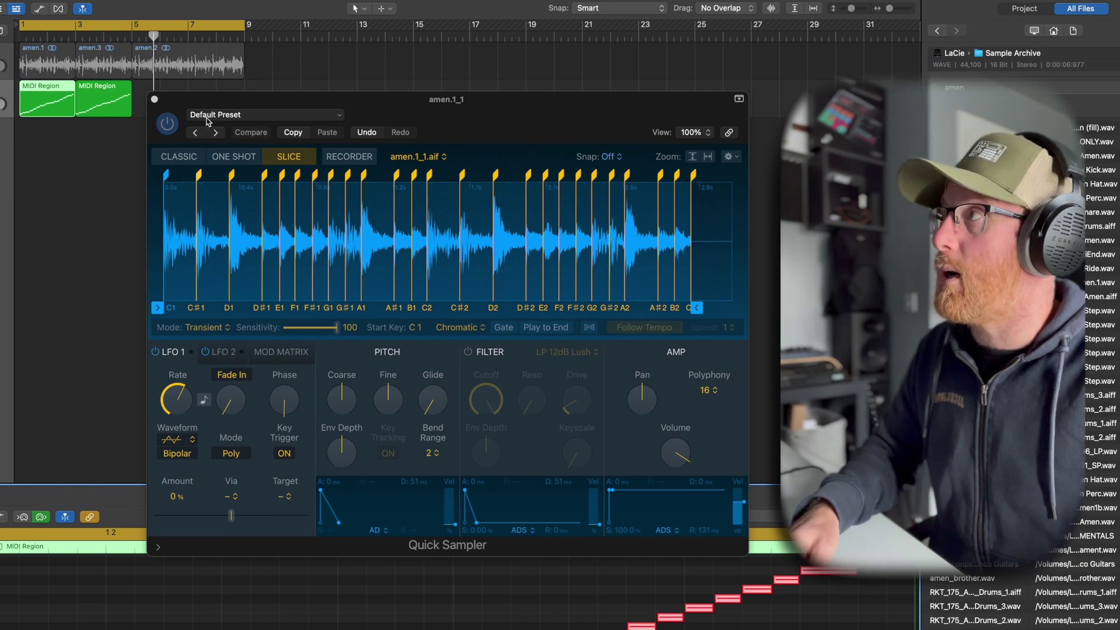
pyautogui.press('super+w')
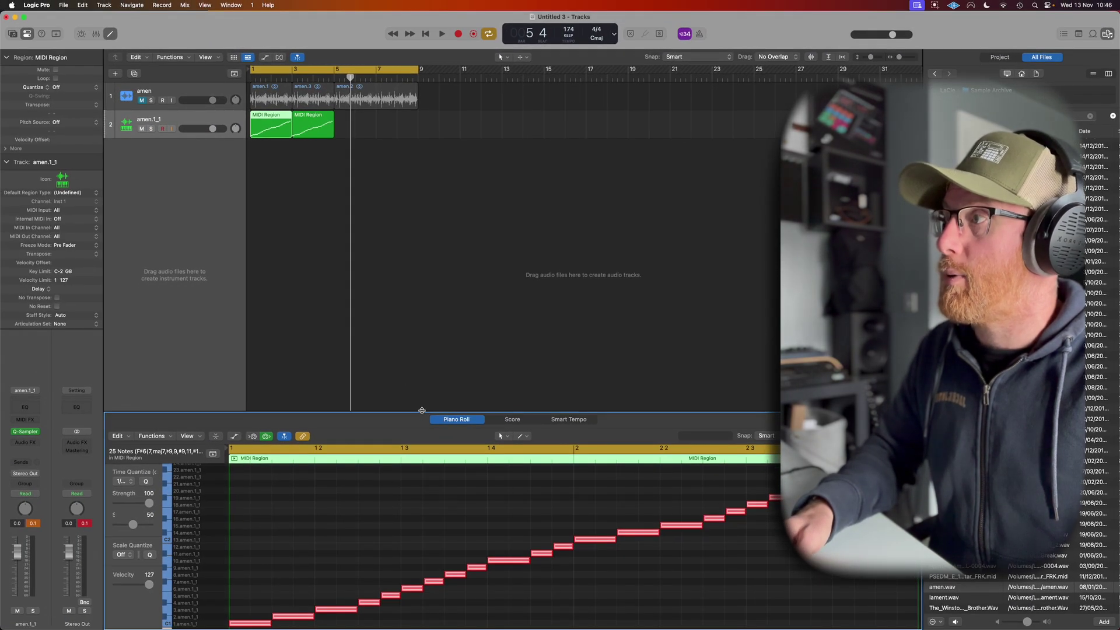
# Step: Transpose the seven notes in the second half of bar 1 down to start on slice 1, and play the edited pattern in a cycle
pyautogui.moveTo(421, 411); pyautogui.dragTo(425, 172)
pyautogui.click(391, 311)
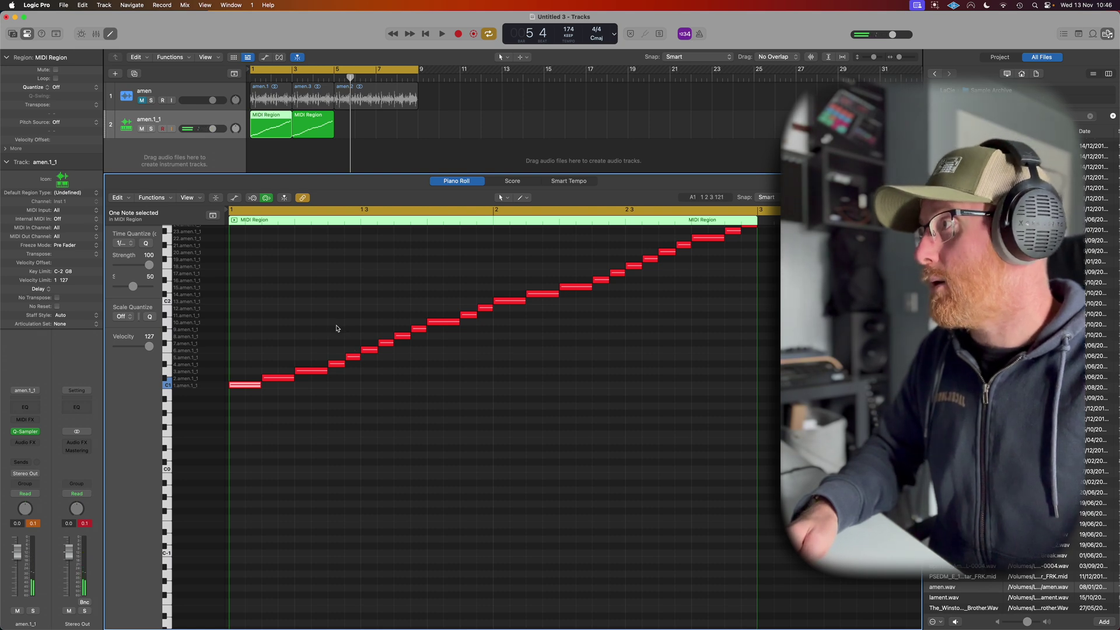
pyautogui.moveTo(374, 302); pyautogui.dragTo(496, 370)
pyautogui.moveTo(370, 357); pyautogui.dragTo(370, 392)
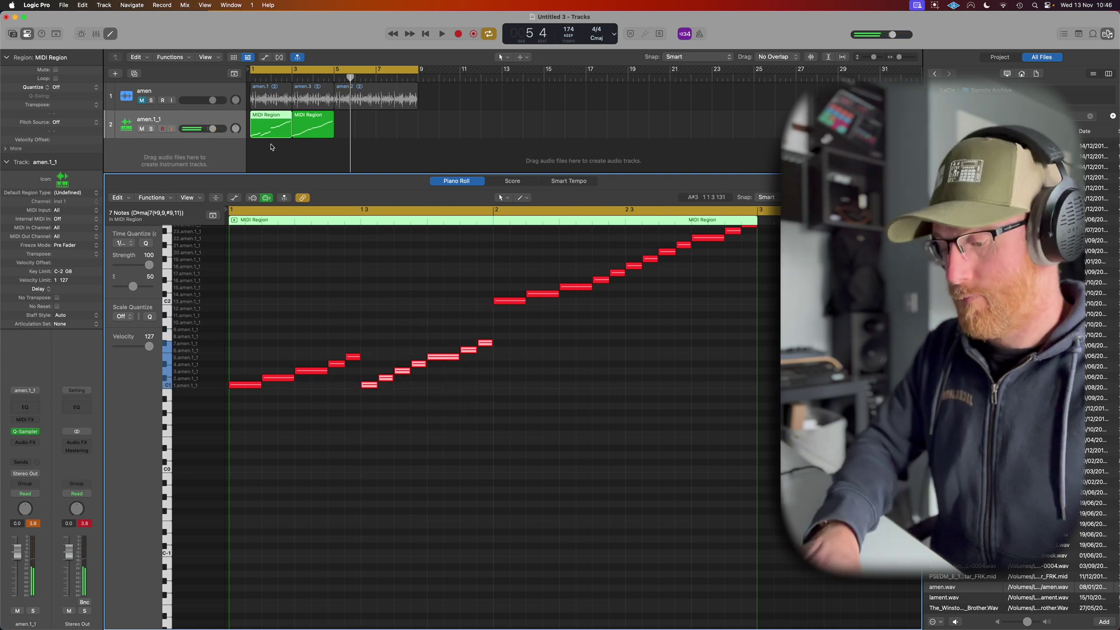
pyautogui.press('super+u')
pyautogui.press('space')
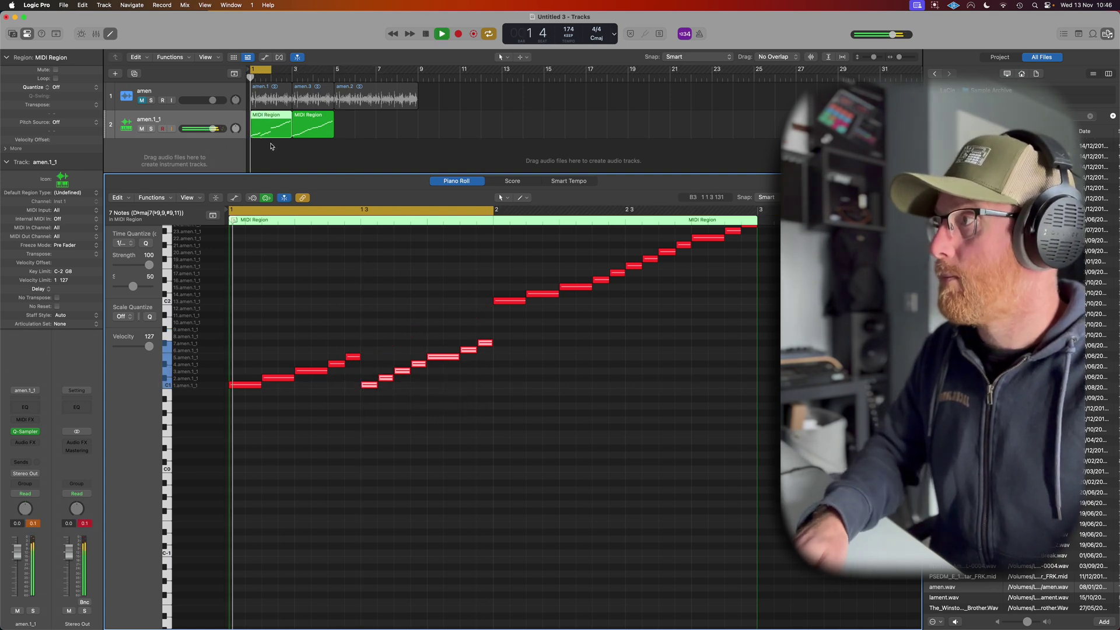
# Step: Rearrange the first five notes after bar 1's midpoint onto slices 1, 1, 3, 3 and 1, and play the pattern
pyautogui.moveTo(381, 378); pyautogui.dragTo(387, 384)
pyautogui.press('space')
pyautogui.press('space')
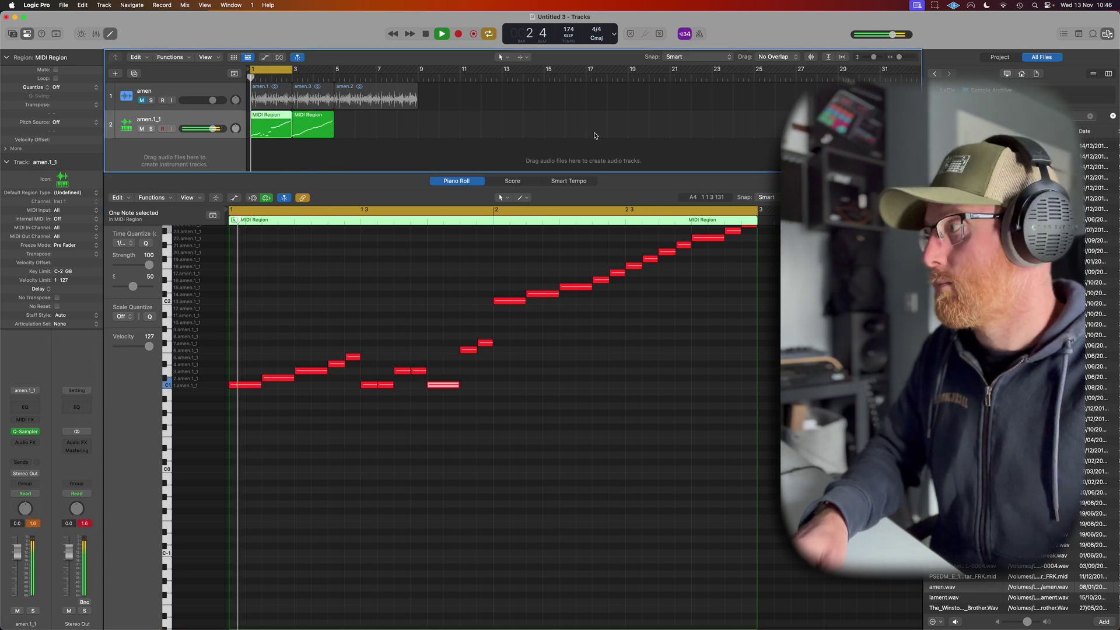
pyautogui.press('space')
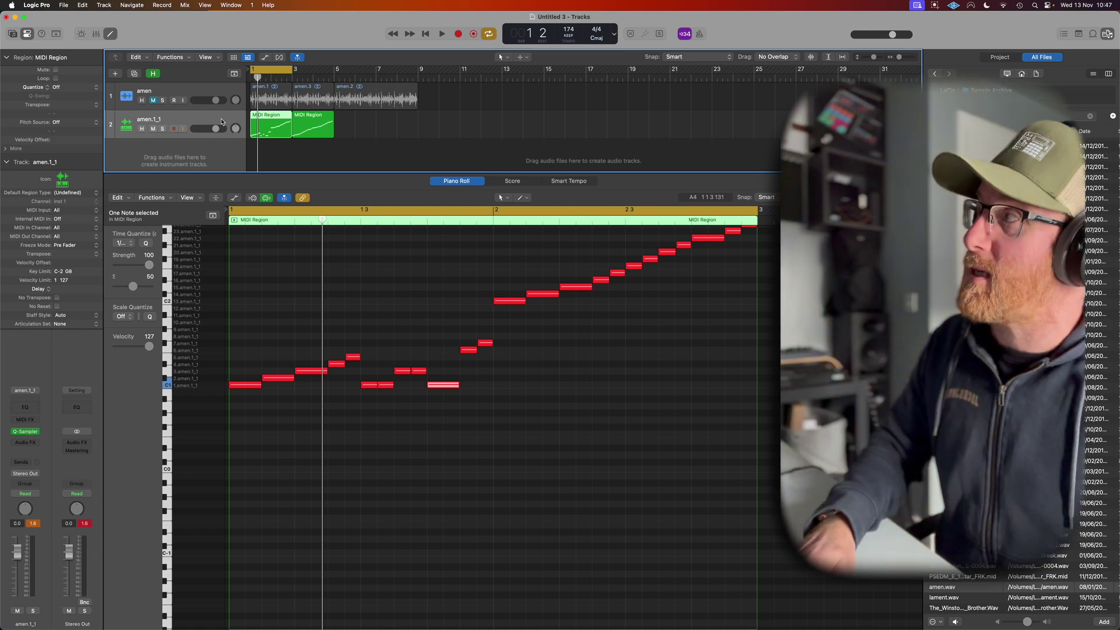
# Step: Mute and hide the amen.1_1 sampler track, and unmute the amen audio track
pyautogui.click(154, 129)
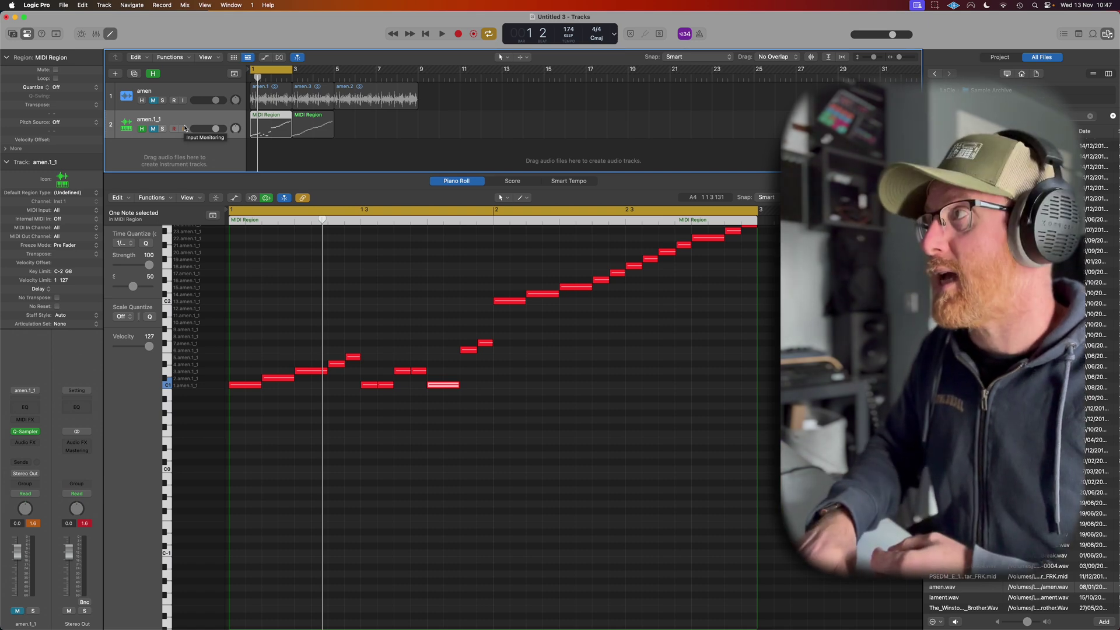
pyautogui.press('Up')
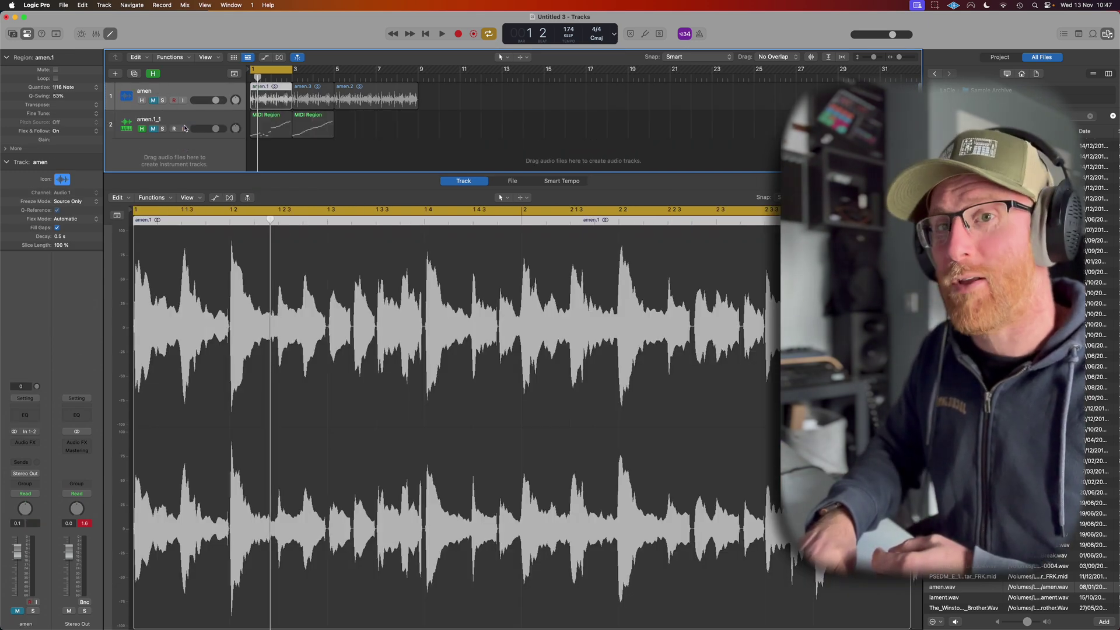
pyautogui.press('h')
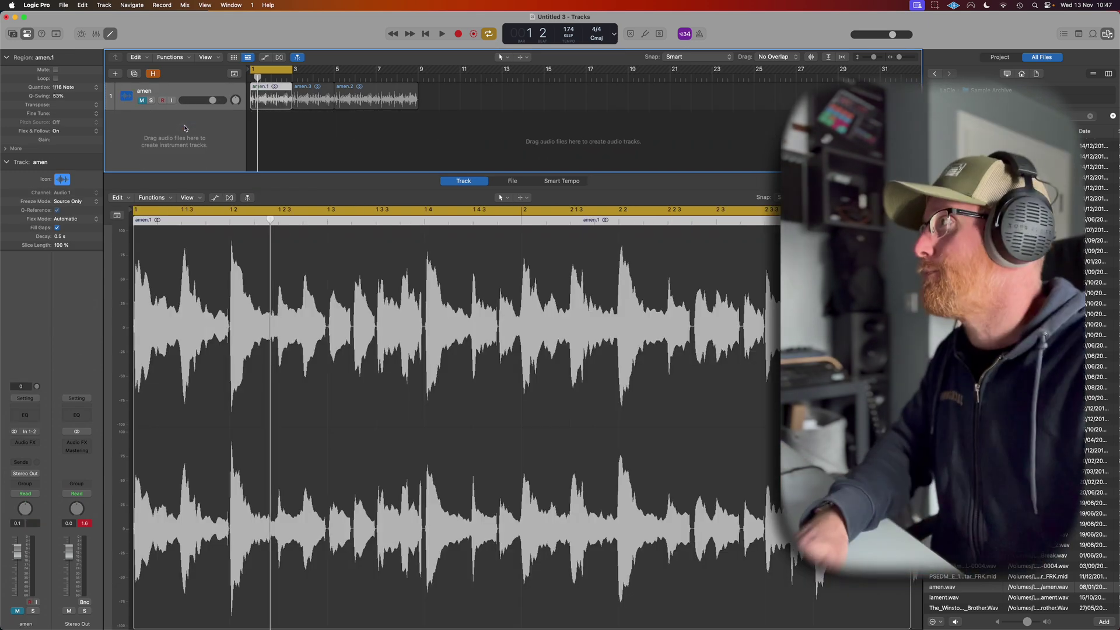
pyautogui.click(142, 101)
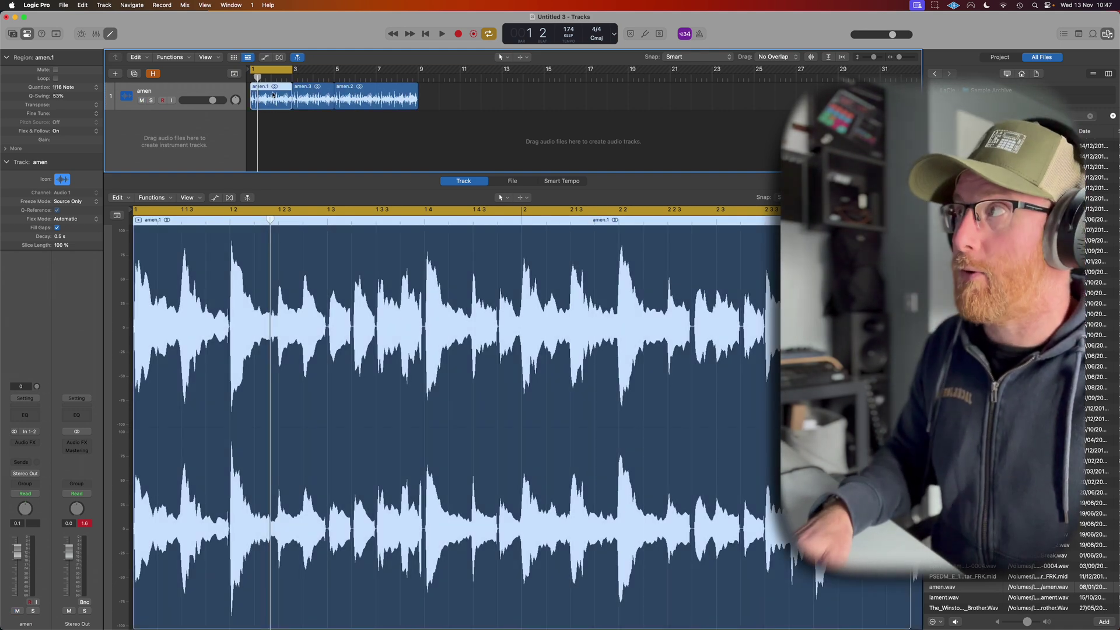
# Step: Close the editor, extend the cycle to bar 9, and insert Beat Breaker on the amen audio track
pyautogui.press('e')
pyautogui.moveTo(290, 70); pyautogui.dragTo(418, 73)
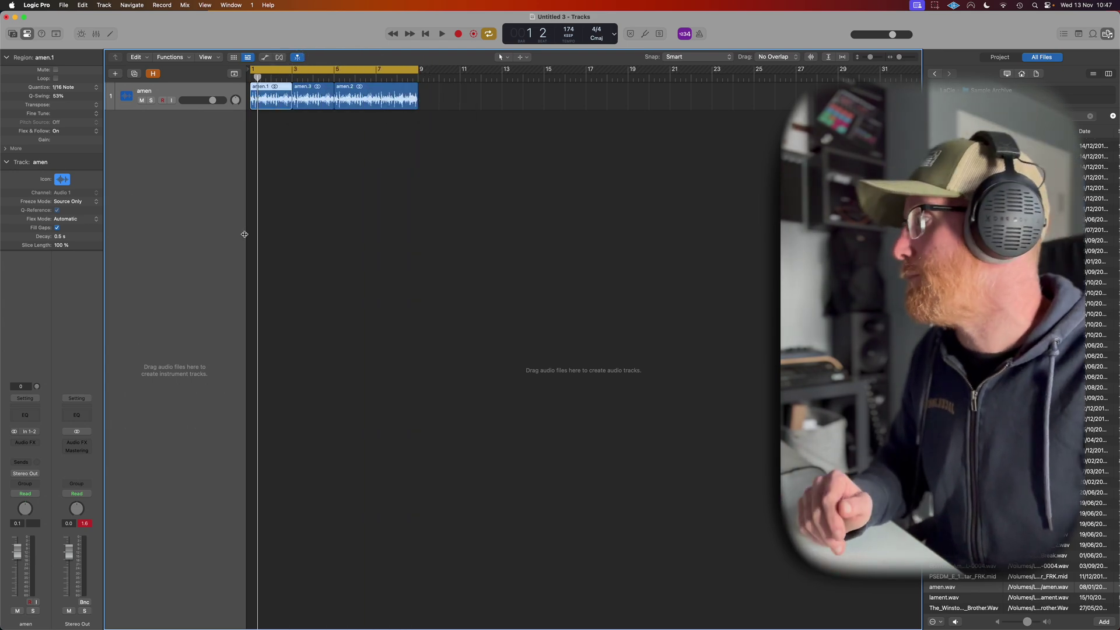
pyautogui.click(37, 444)
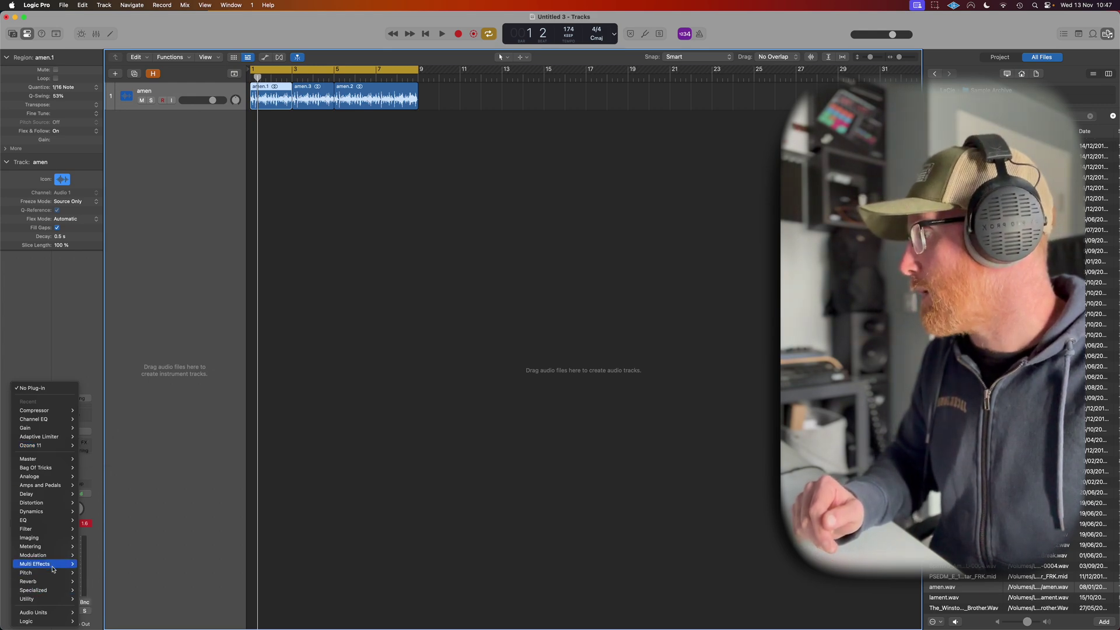
pyautogui.moveTo(53, 569)
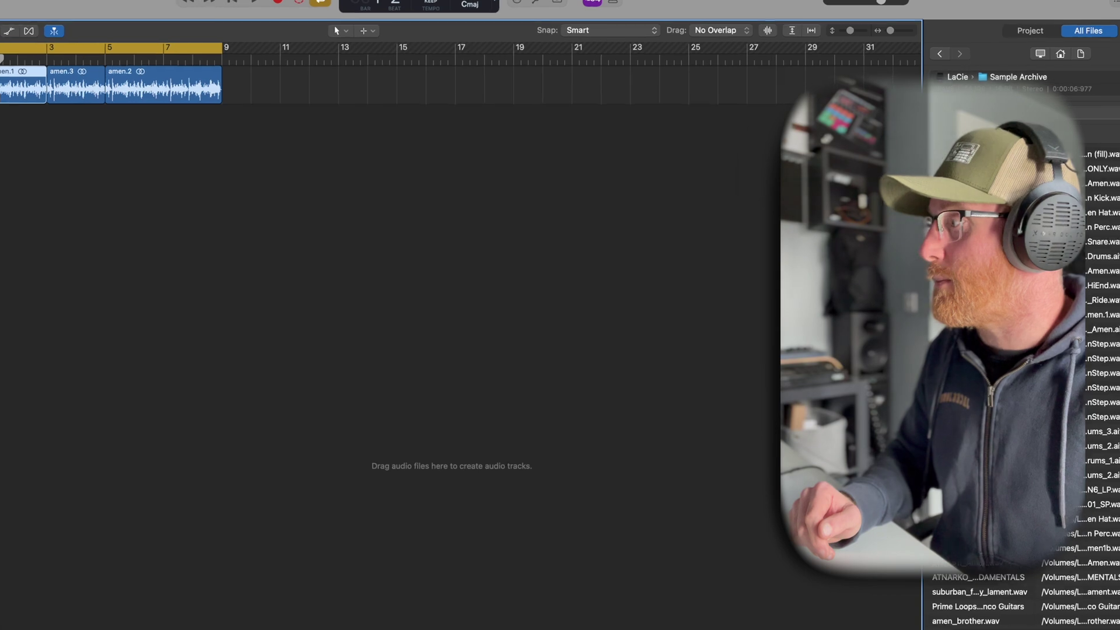
pyautogui.press('v')
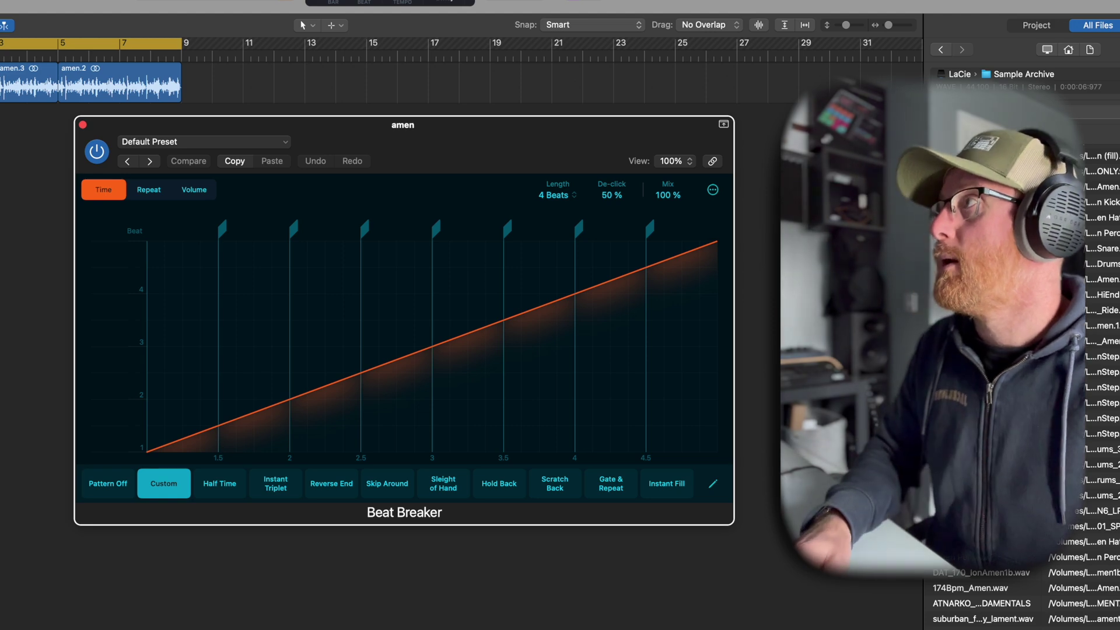
# Step: Cycle the first two bars and, during playback, shift Beat Breaker's slice at beat 3 to input beat 2
pyautogui.moveTo(182, 60); pyautogui.dragTo(3, 64)
pyautogui.press('space')
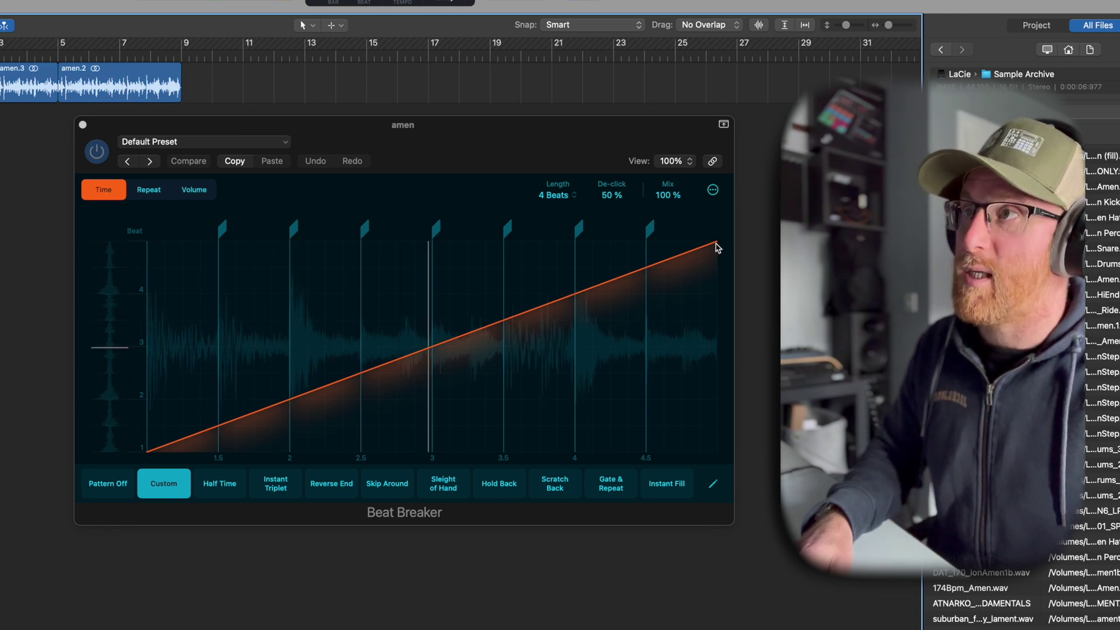
pyautogui.click(462, 341)
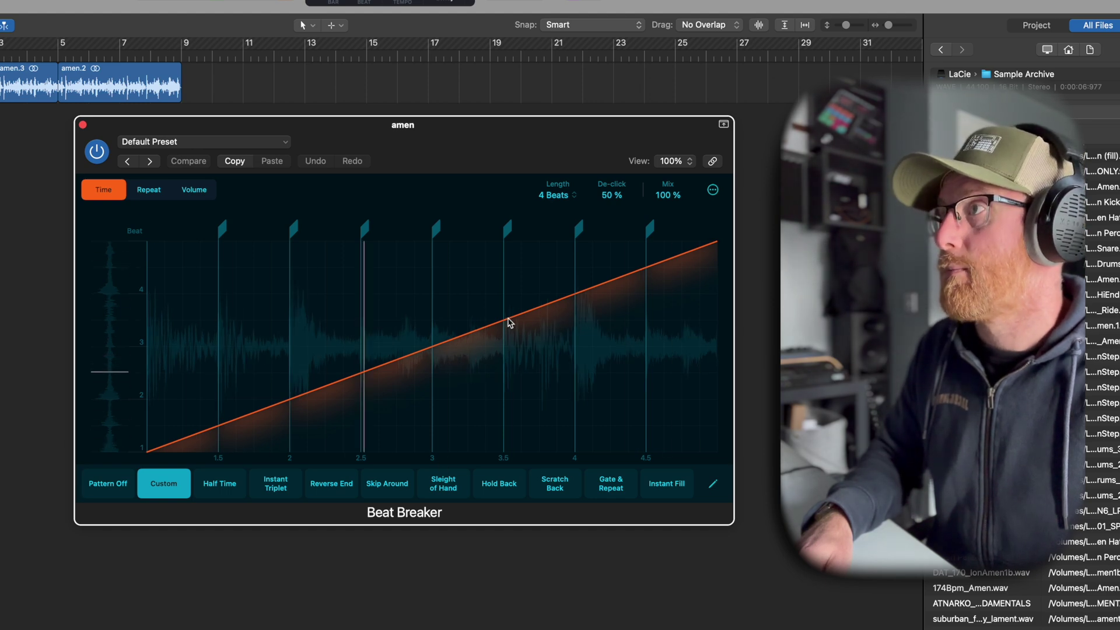
pyautogui.click(465, 330)
pyautogui.moveTo(466, 335); pyautogui.dragTo(471, 314)
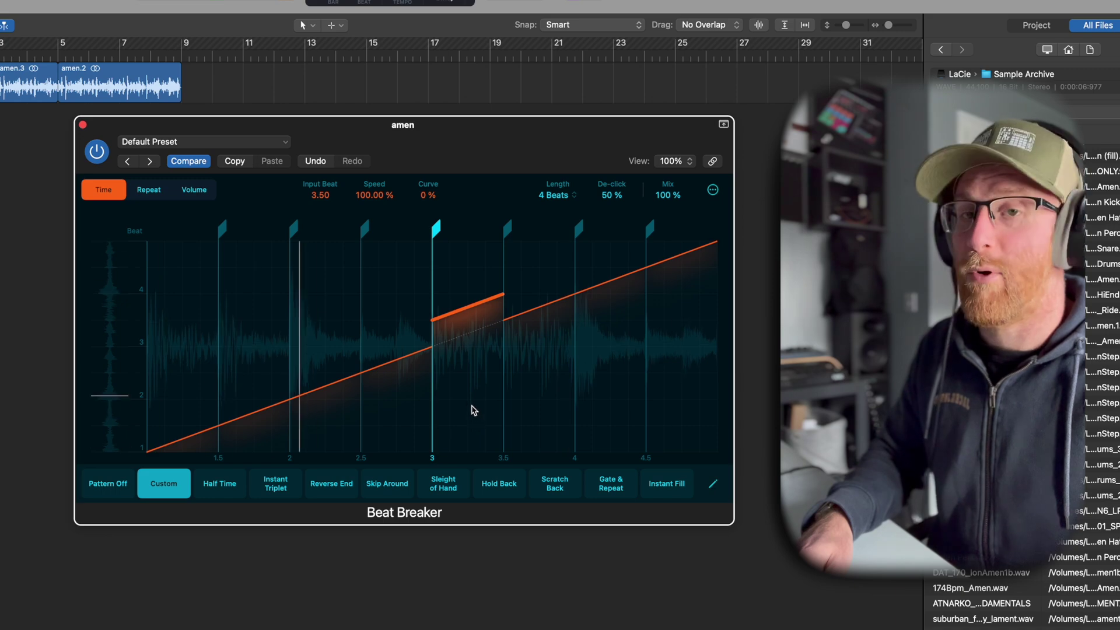
pyautogui.moveTo(458, 311); pyautogui.dragTo(465, 381)
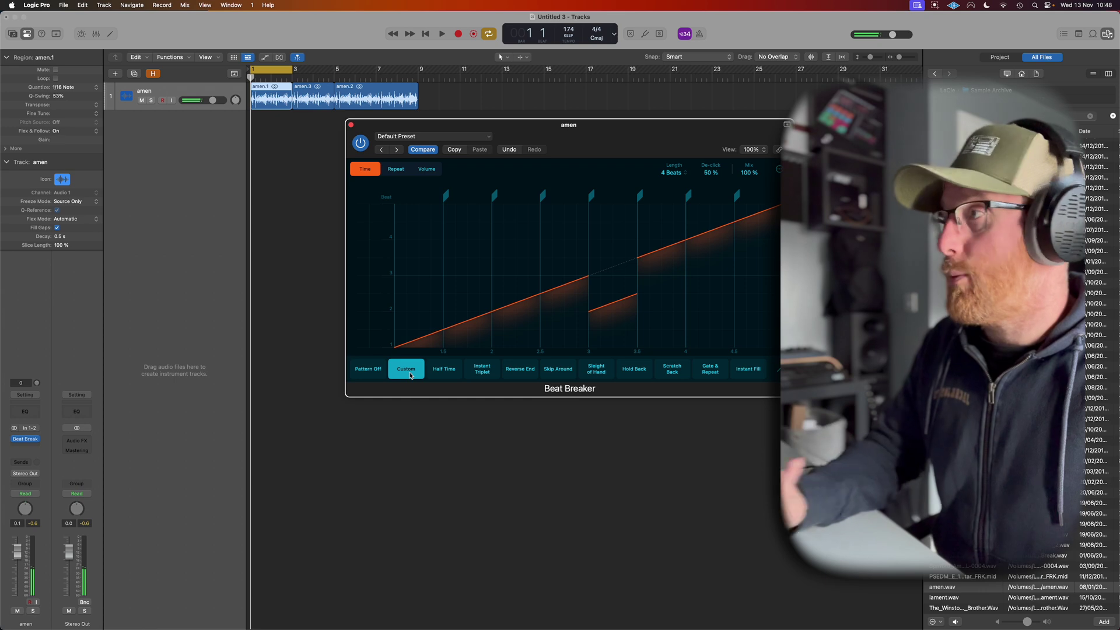
pyautogui.press('space')
# Step: Show Beat Breaker's Pattern automation on the amen track and enlarge the track's height
pyautogui.press('a')
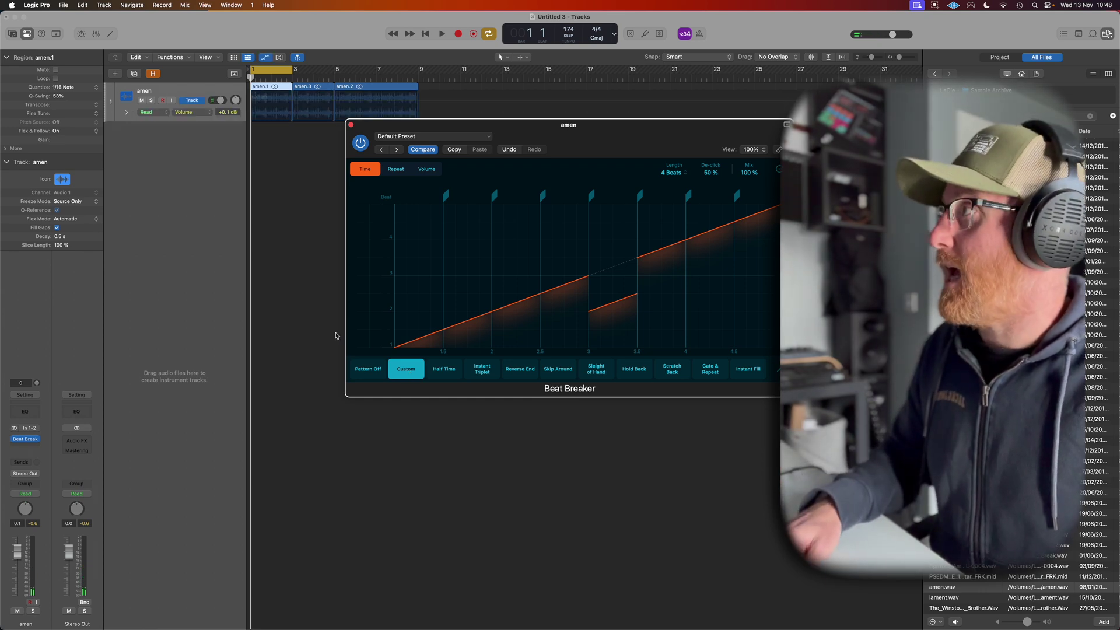
pyautogui.click(185, 112)
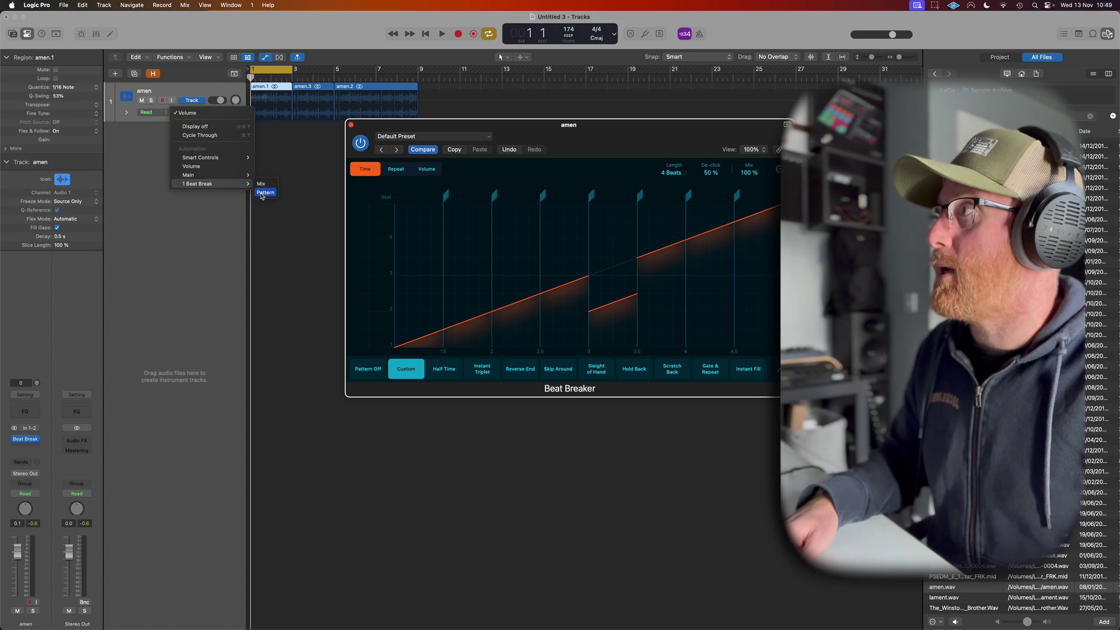
pyautogui.click(265, 193)
pyautogui.moveTo(269, 122); pyautogui.dragTo(250, 196)
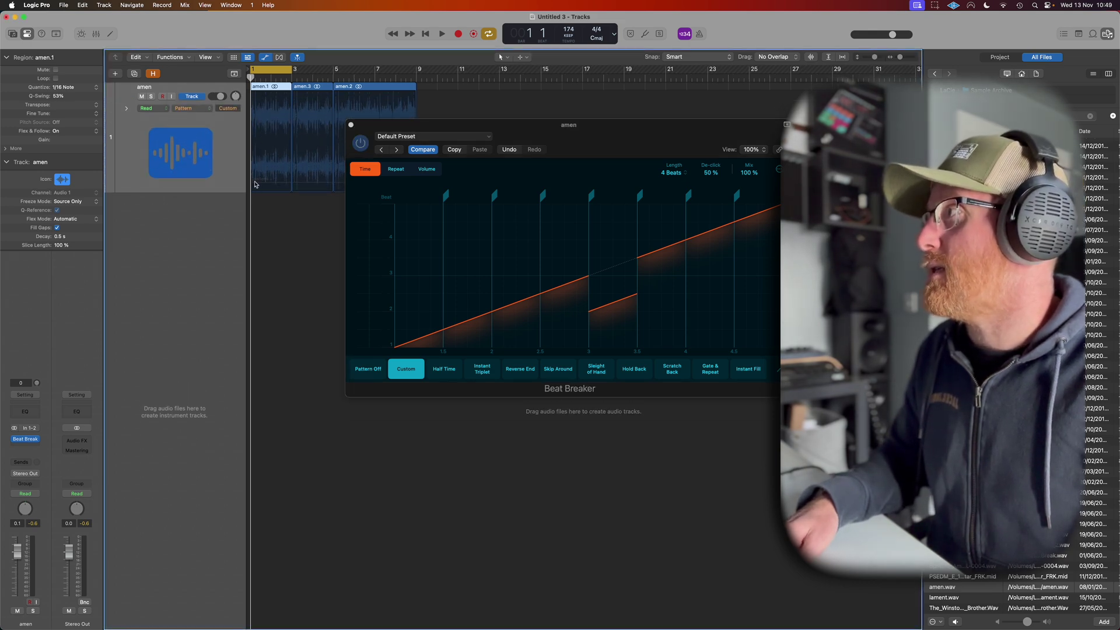
# Step: Assign the Pencil Tool as the secondary tool, add a Pattern Off automation point at bar 1, and play it
pyautogui.click(522, 57)
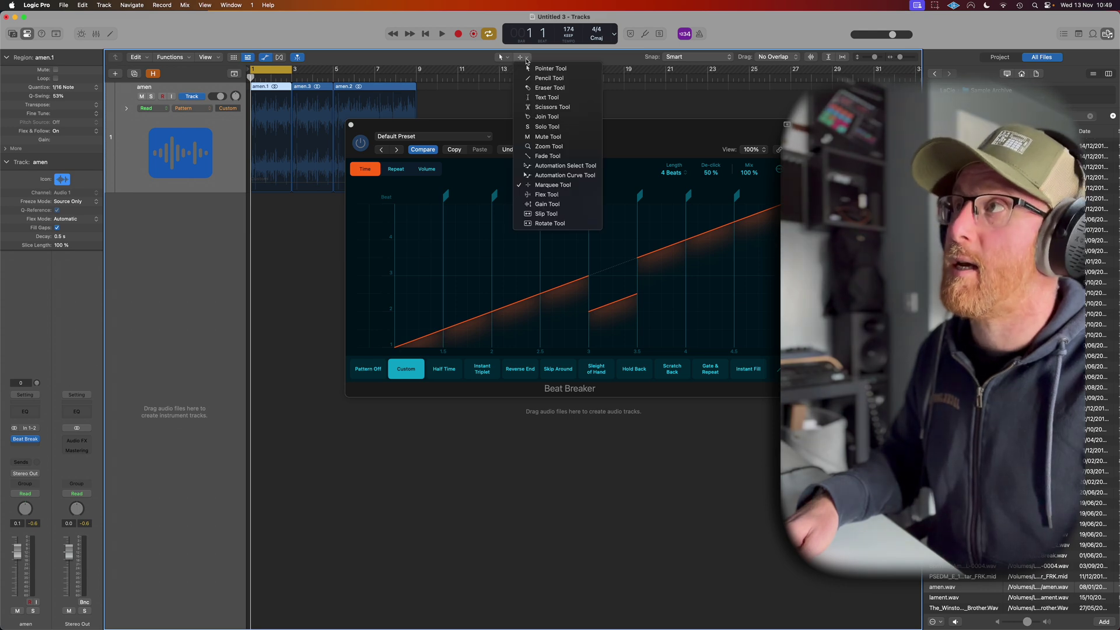
pyautogui.click(537, 79)
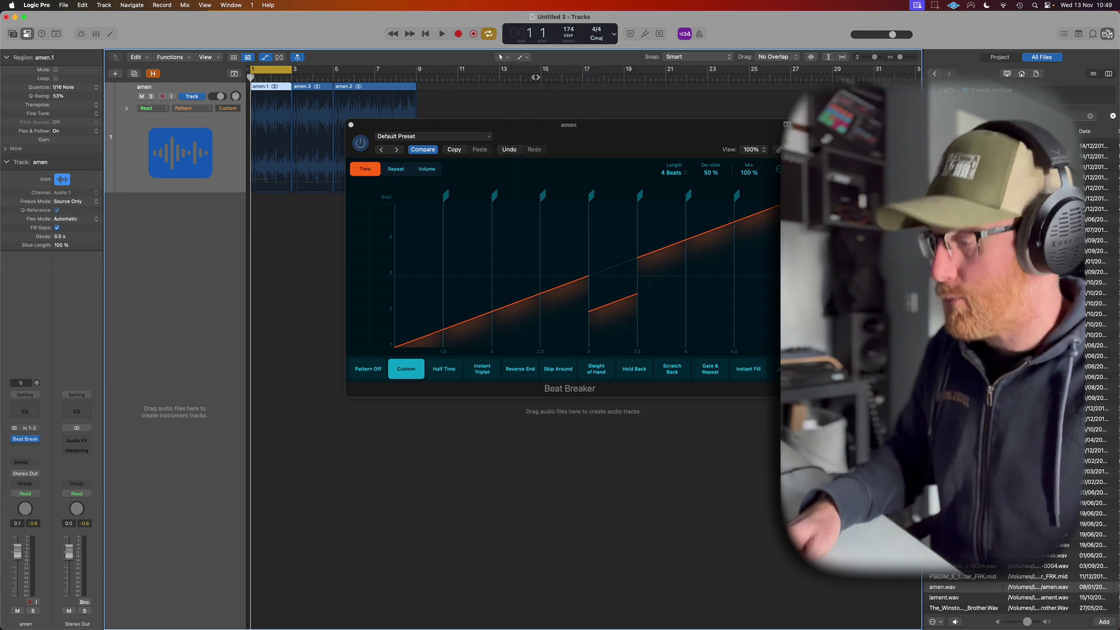
pyautogui.scroll(1, 251, 186)
pyautogui.click(252, 186)
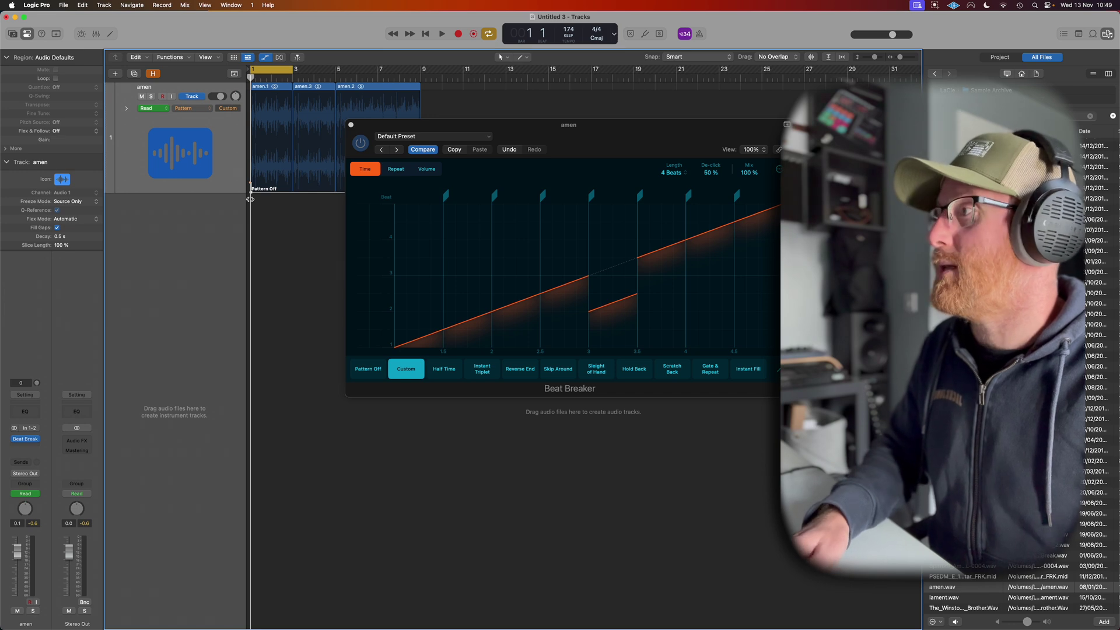
pyautogui.press('space')
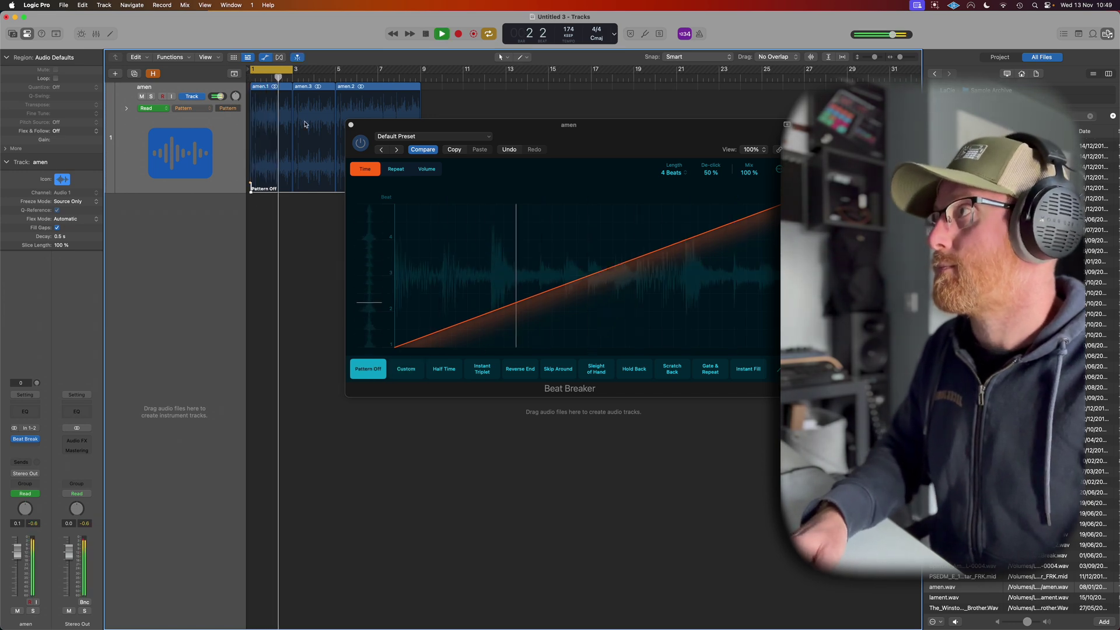
pyautogui.press('space')
# Step: Extend the cycle to bar 5, automate the Custom pattern from early bar 4 until bar 5, and play it
pyautogui.moveTo(293, 69); pyautogui.dragTo(337, 71)
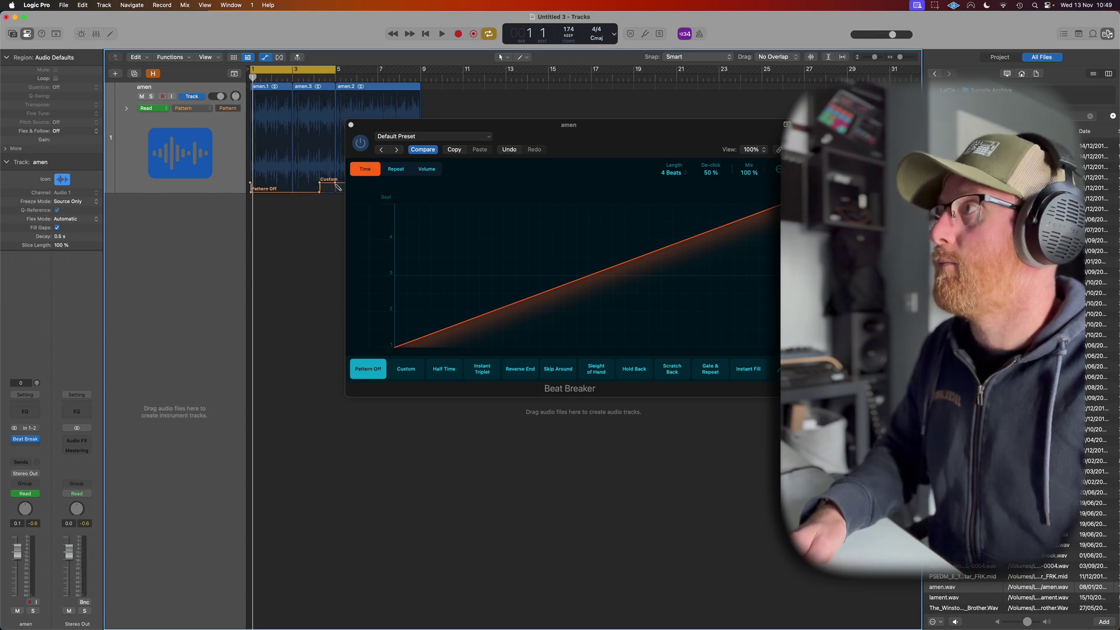
pyautogui.press('space')
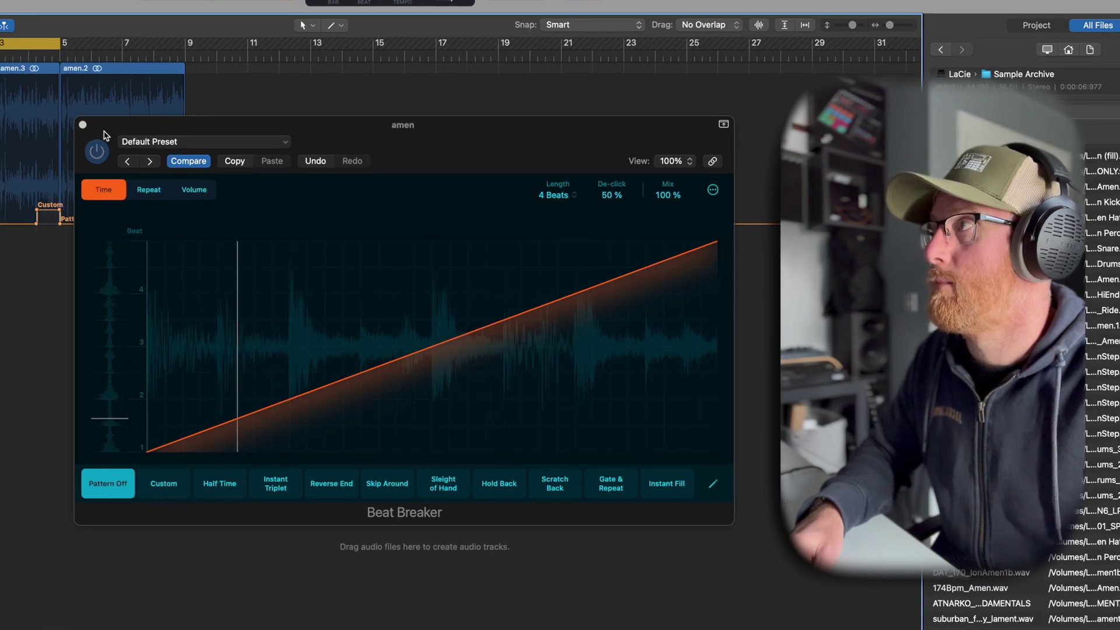
pyautogui.press('space')
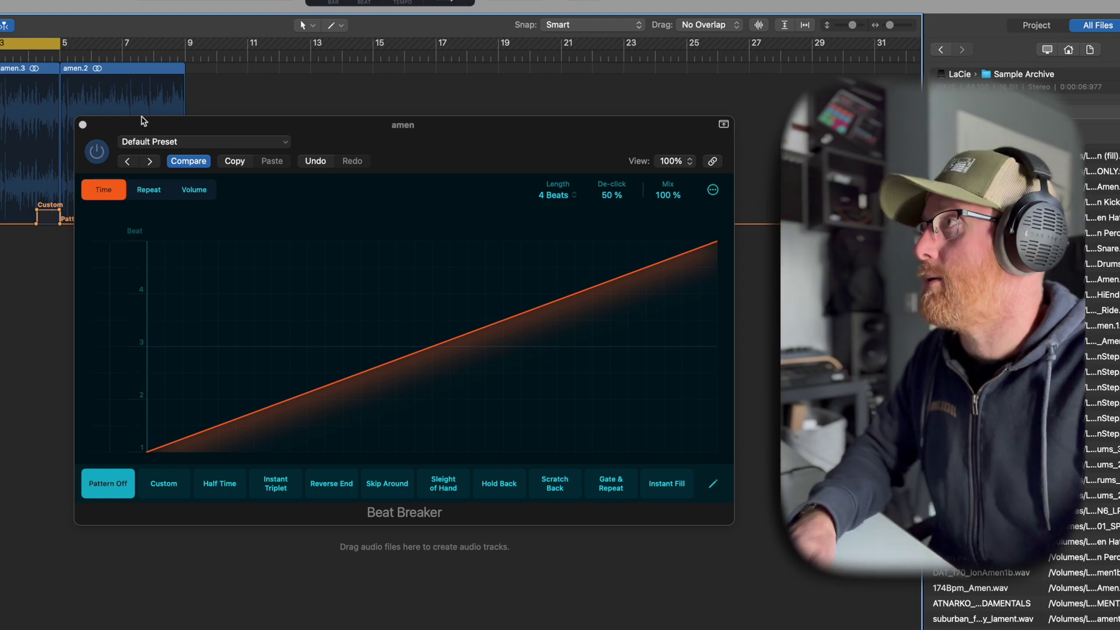
# Step: Move the Beat Breaker window clear of the track, automate Skip Around from early bar 8, and play the cycle up to bar 9
pyautogui.moveTo(129, 121); pyautogui.dragTo(228, 216)
pyautogui.press('space')
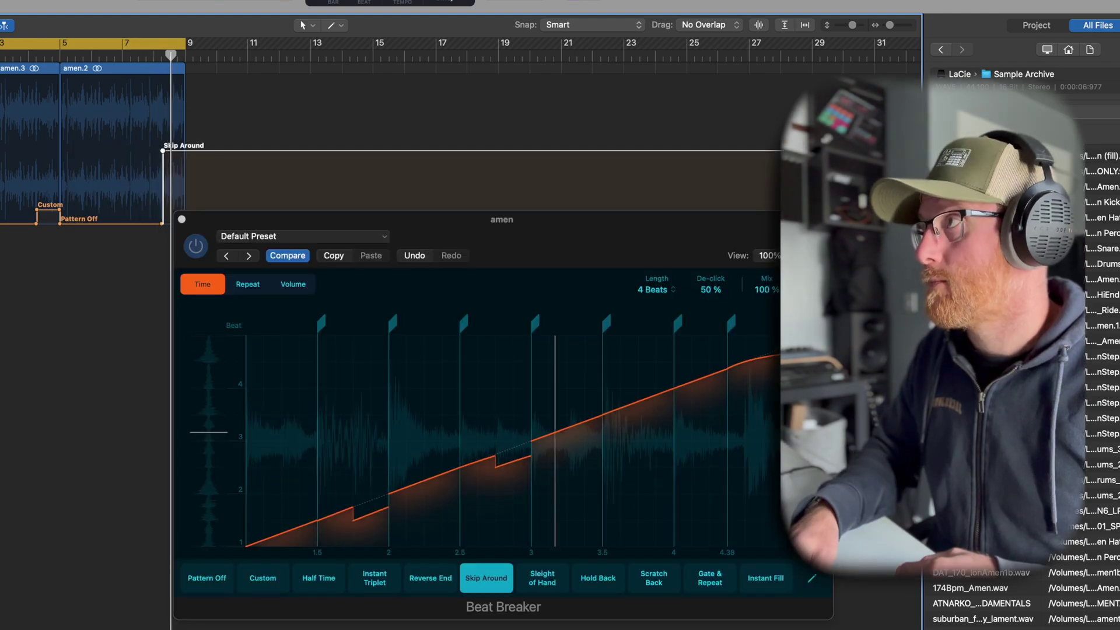
pyautogui.press('space')
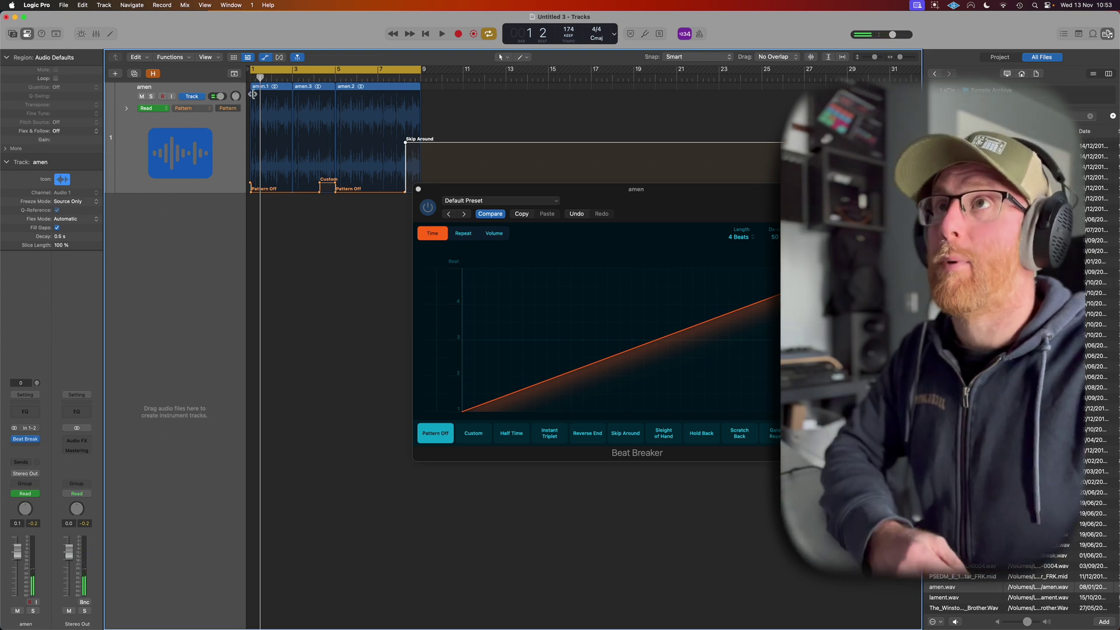
# Step: Open the Loop Browser and filter the sound packs to Vintage Breaks
pyautogui.click(1092, 35)
pyautogui.click(1044, 58)
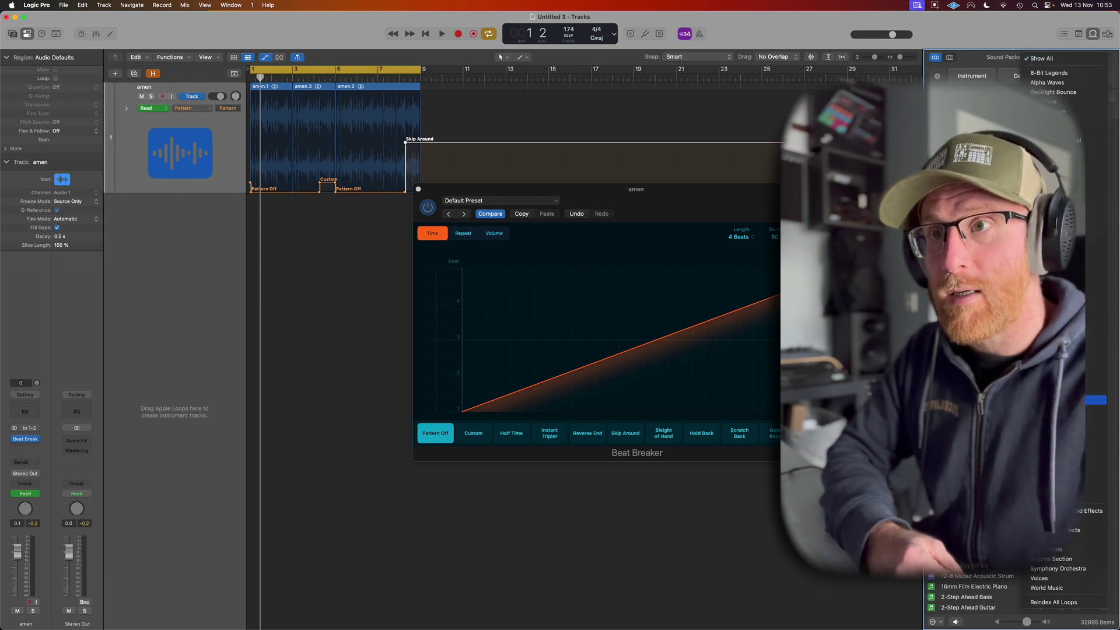
pyautogui.click(1053, 467)
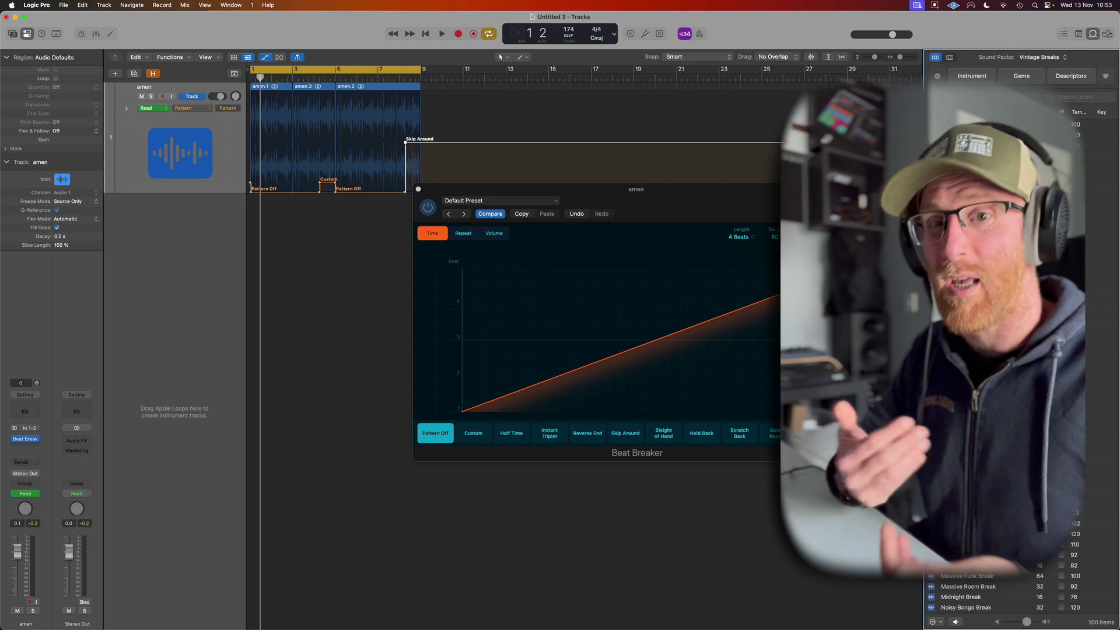
# Step: Audition the Vintage Breaks loops from Basic Vintage Break through Bongo Classic Break
pyautogui.click(965, 126)
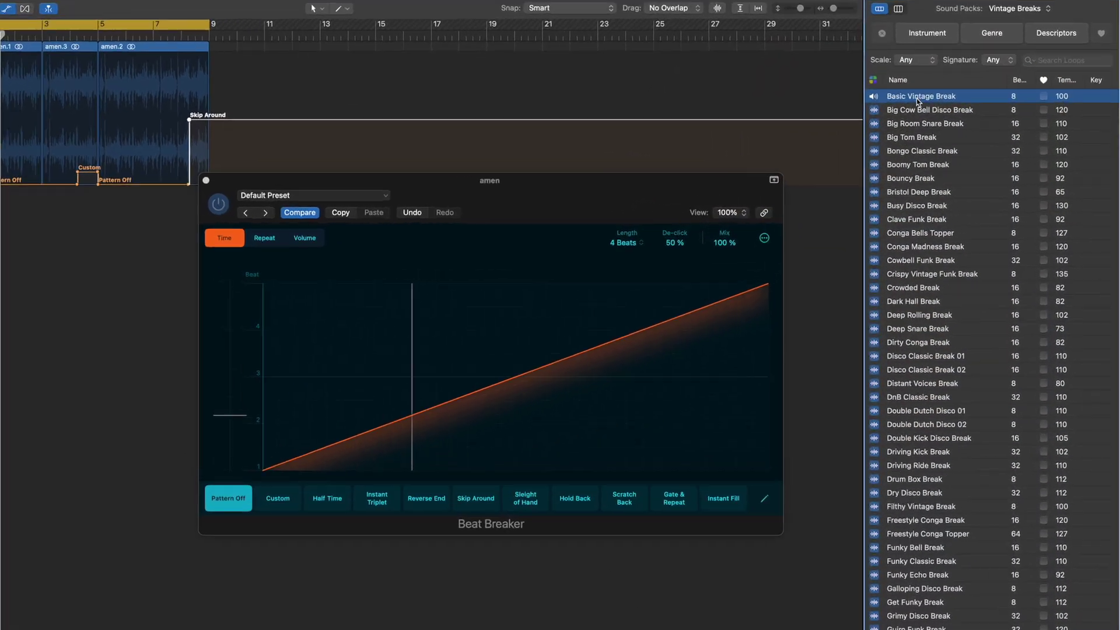
pyautogui.click(966, 135)
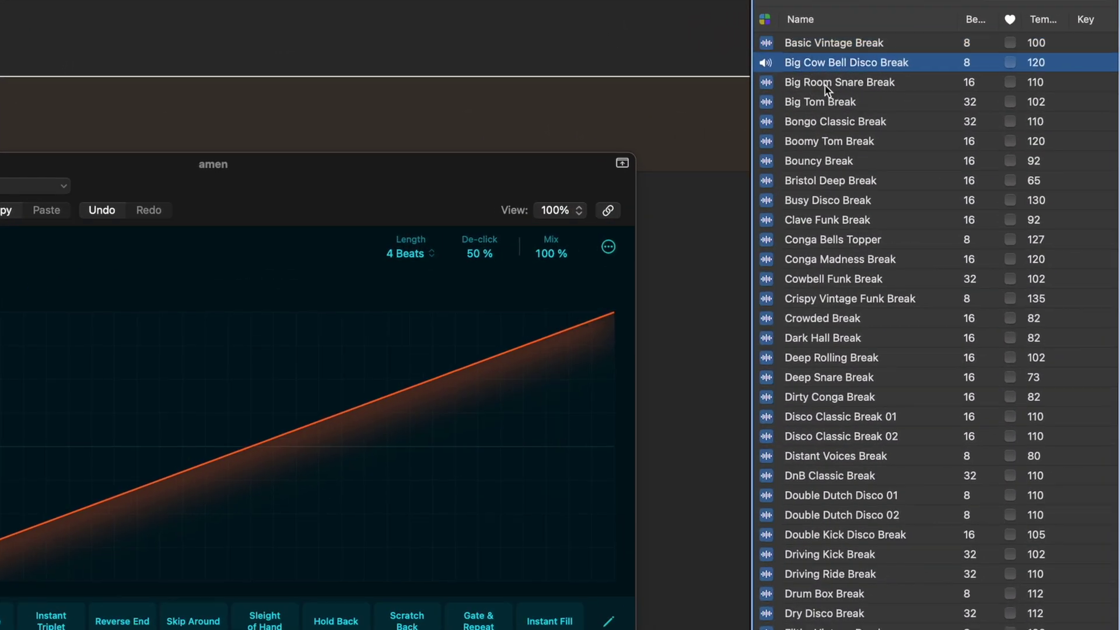
pyautogui.click(825, 87)
pyautogui.click(821, 102)
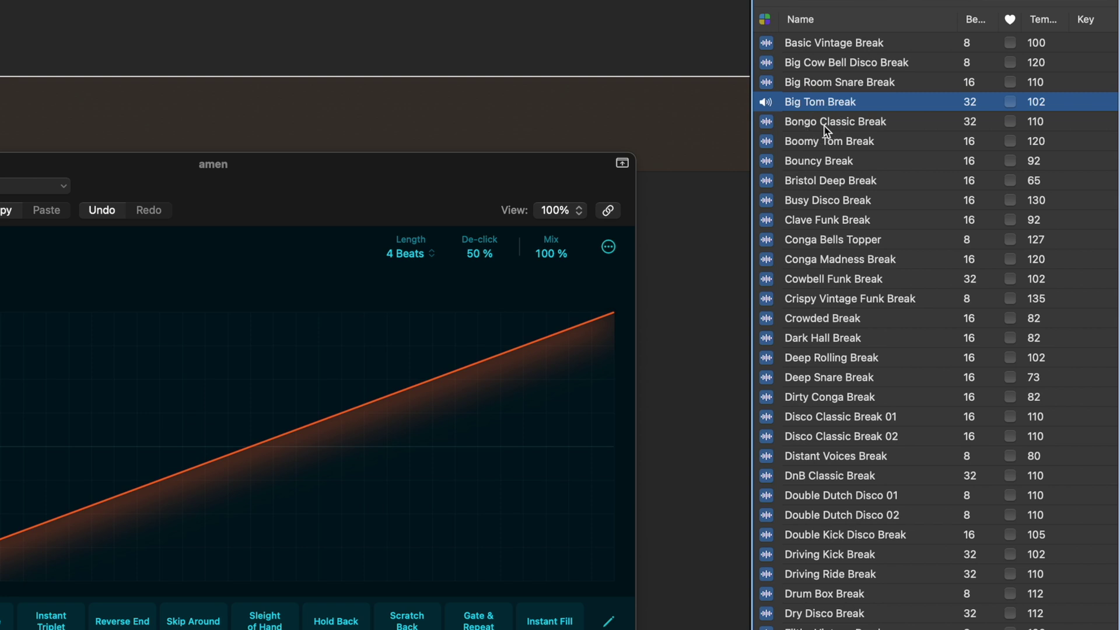
pyautogui.click(824, 124)
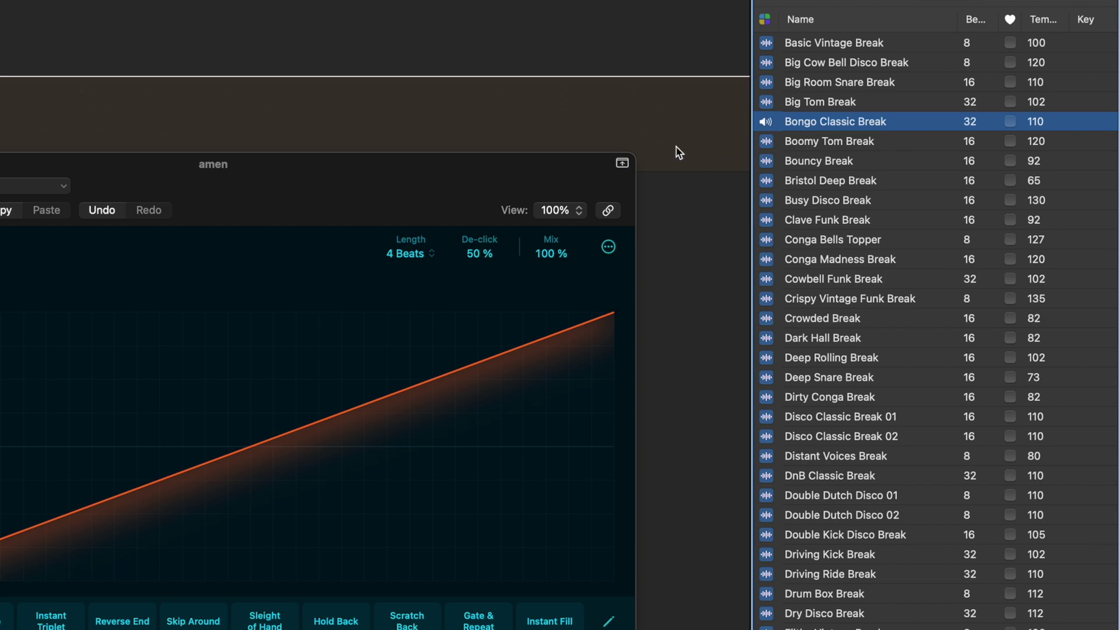
# Step: Load the Bongo Classic Break loop into Quick Sampler on a new track and trim the sample end to 2.695 s
pyautogui.moveTo(840, 125); pyautogui.dragTo(0, 263)
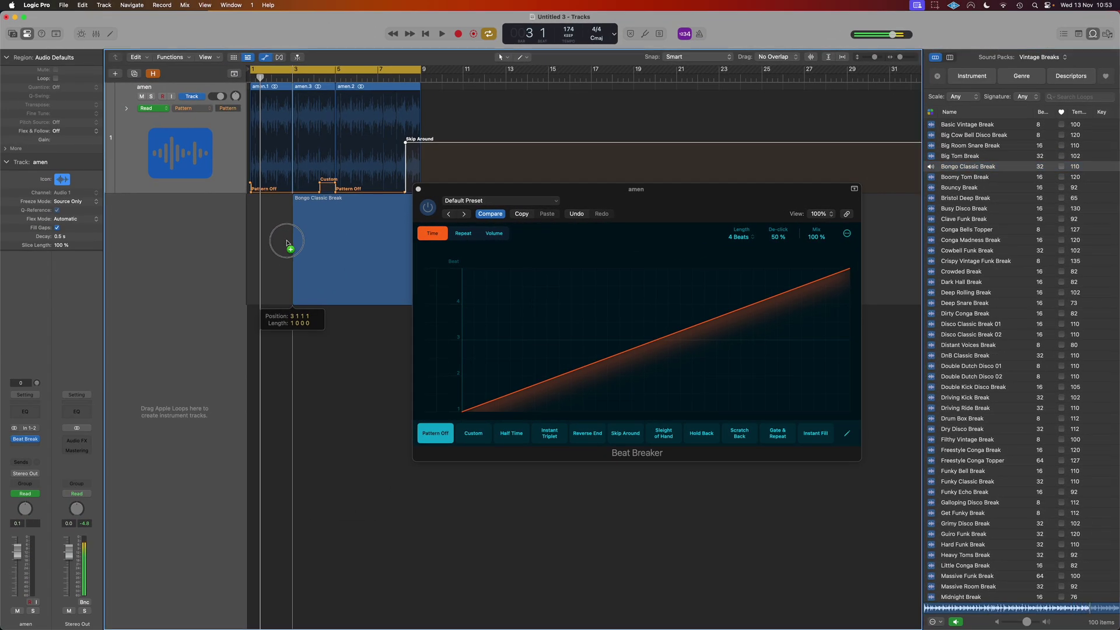
pyautogui.moveTo(287, 243); pyautogui.dragTo(156, 220)
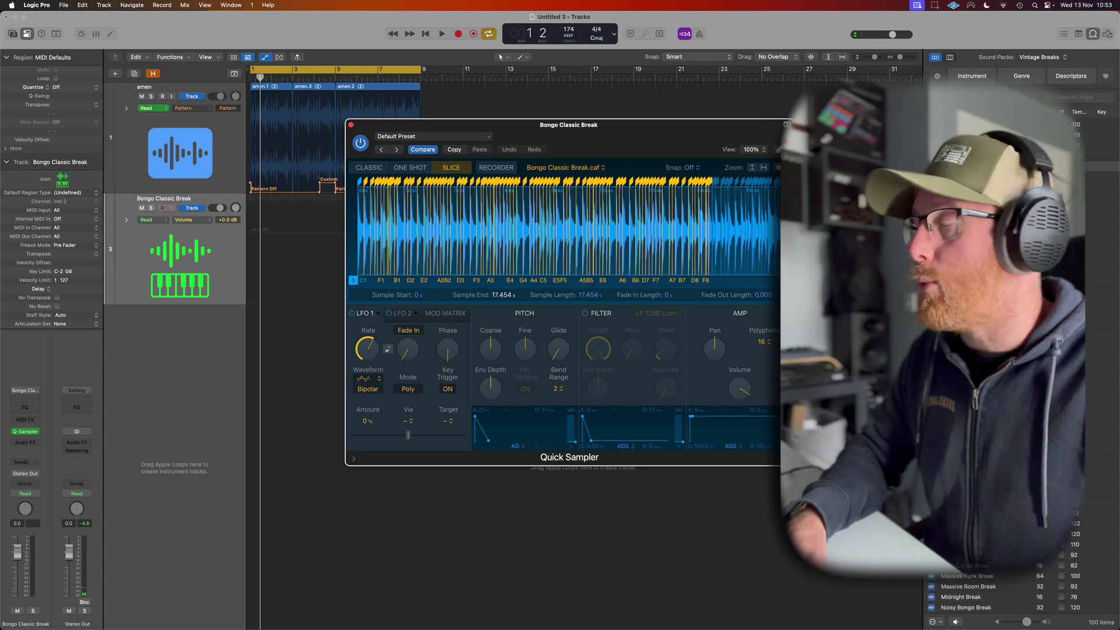
pyautogui.moveTo(779, 280); pyautogui.dragTo(417, 289)
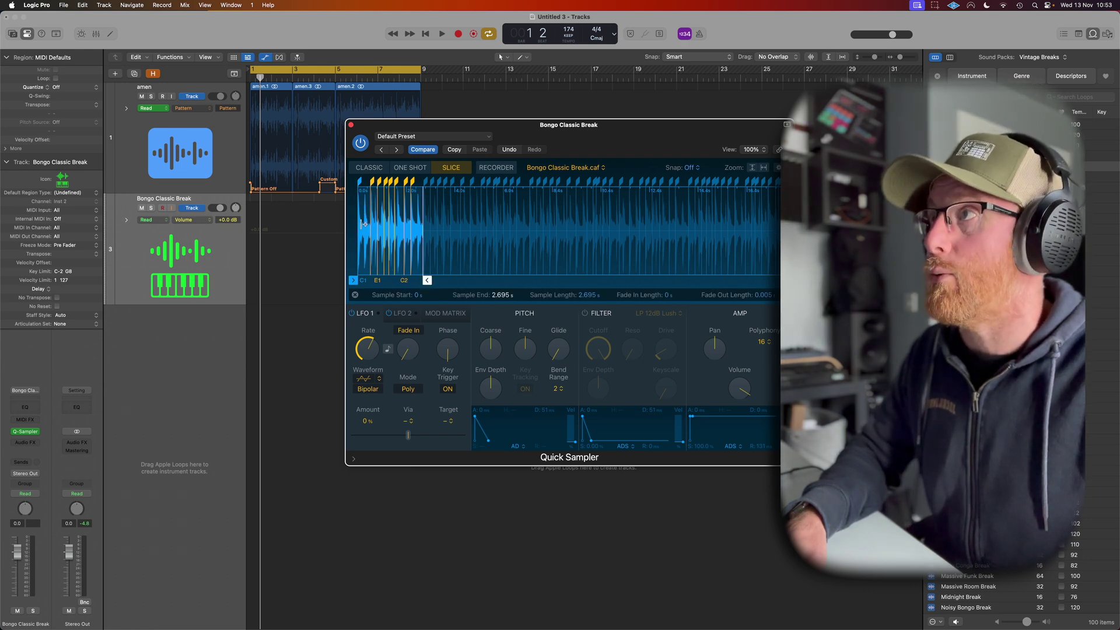
pyautogui.click(427, 280)
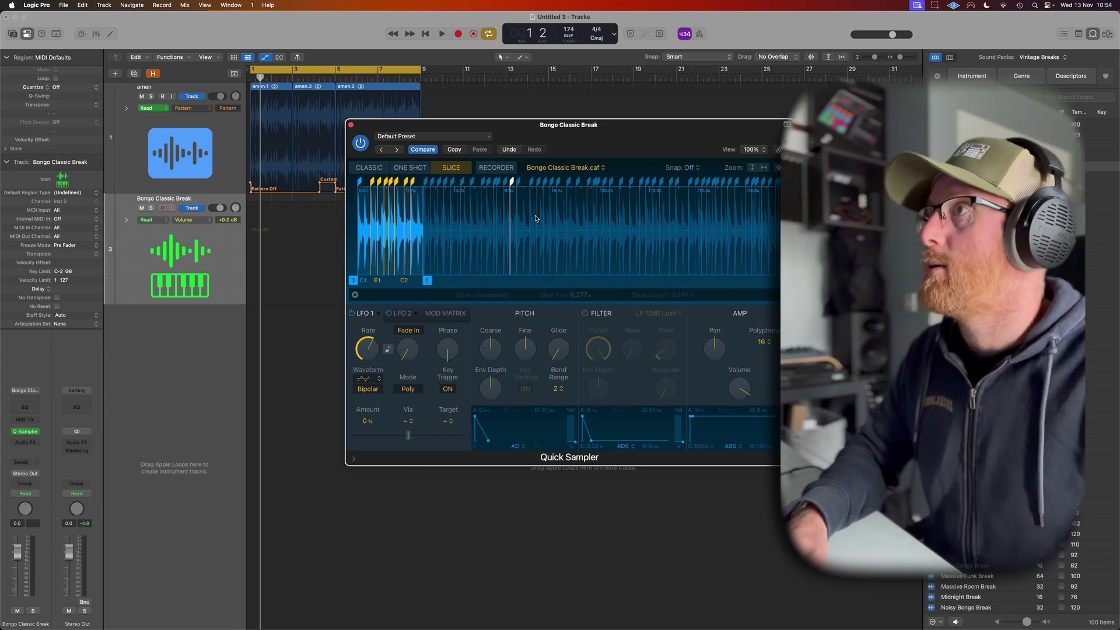
# Step: Set the waveform snapping to Zero Crossing and bring back the slice settings for the trimmed break
pyautogui.click(681, 168)
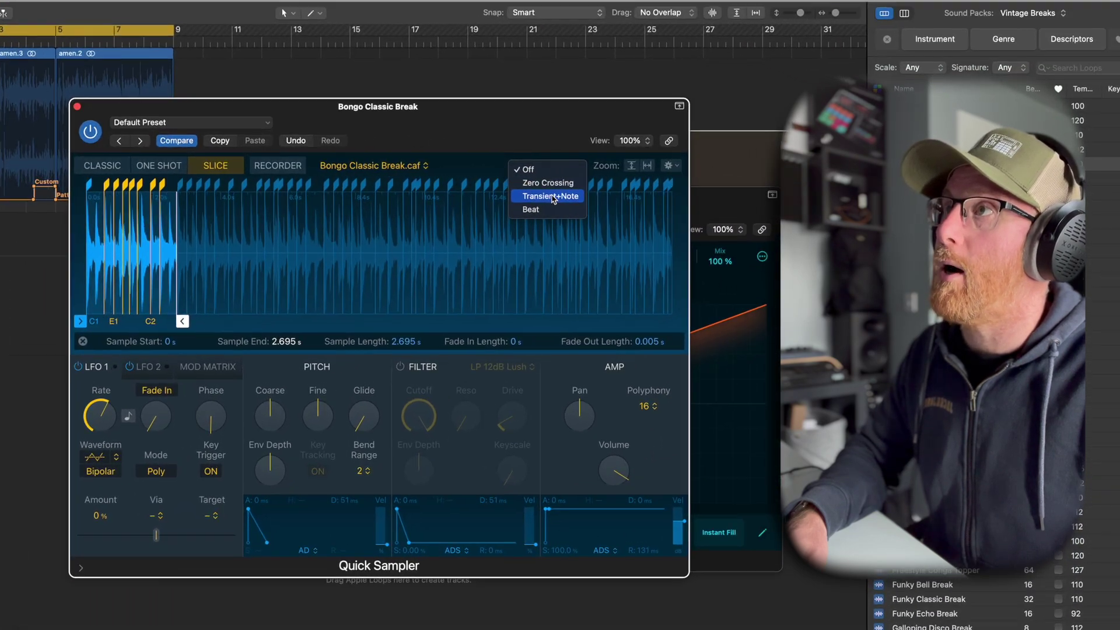
pyautogui.click(548, 182)
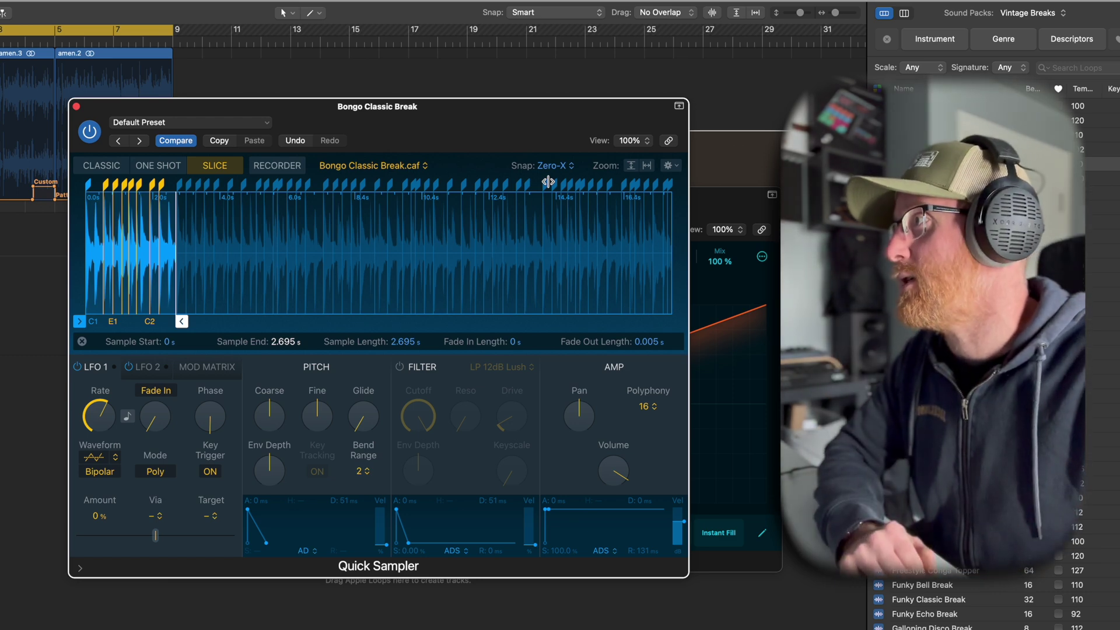
pyautogui.click(108, 237)
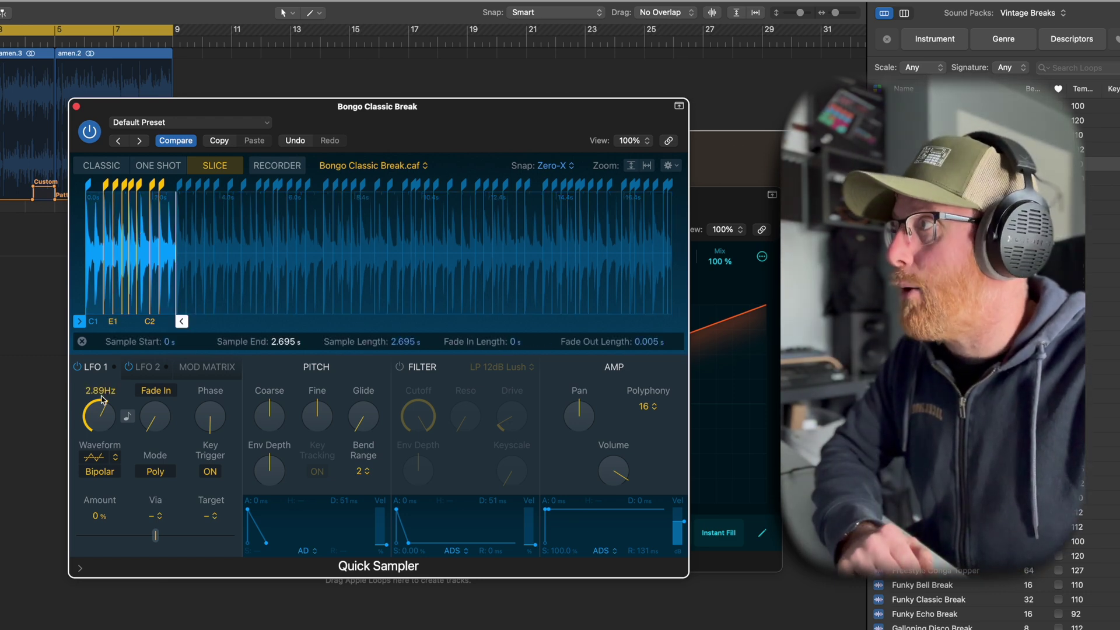
pyautogui.click(83, 343)
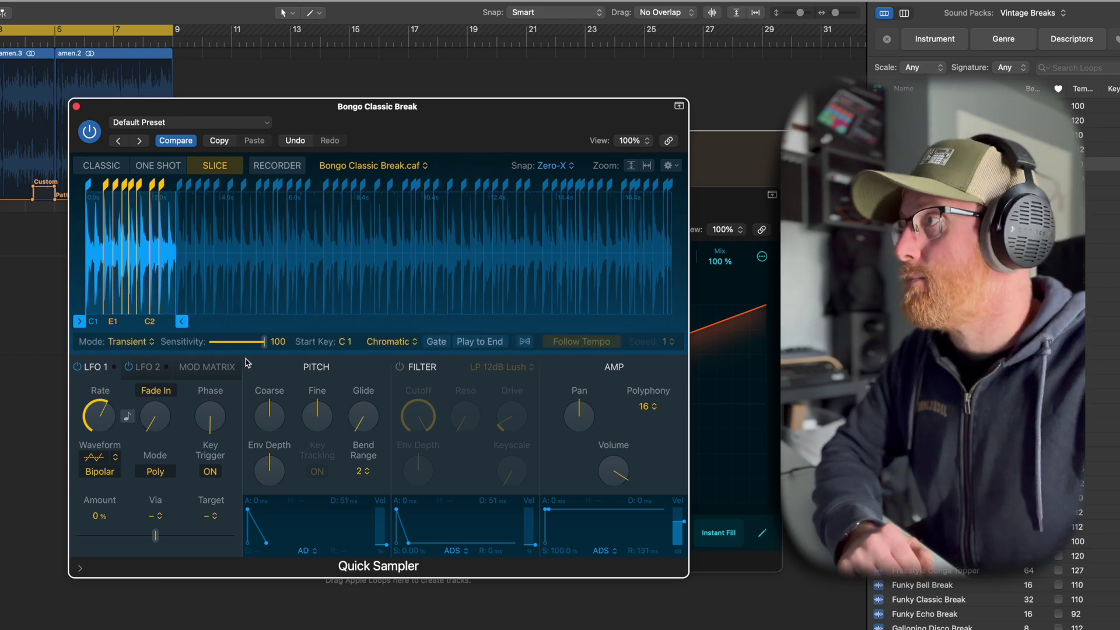
# Step: Try a slice sensitivity of 90, restore it to 100, and crop the sample to the trimmed range
pyautogui.moveTo(266, 347)
pyautogui.mouseDown()
pyautogui.moveTo(188, 350)
pyautogui.moveTo(282, 350)
pyautogui.moveTo(259, 351)
pyautogui.mouseUp()
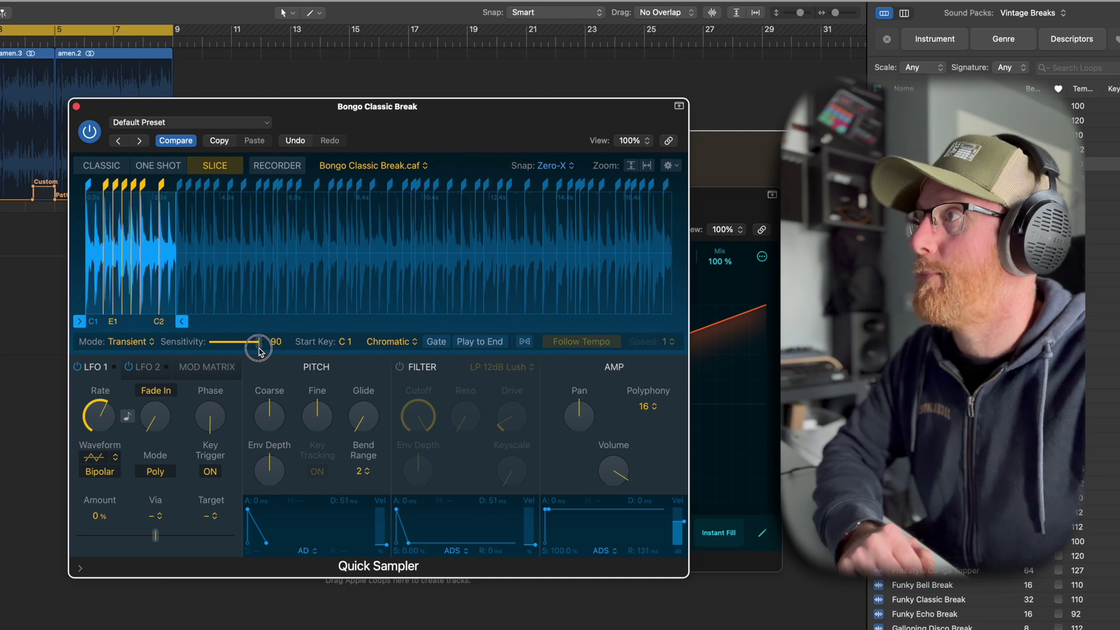
pyautogui.rightClick(181, 261)
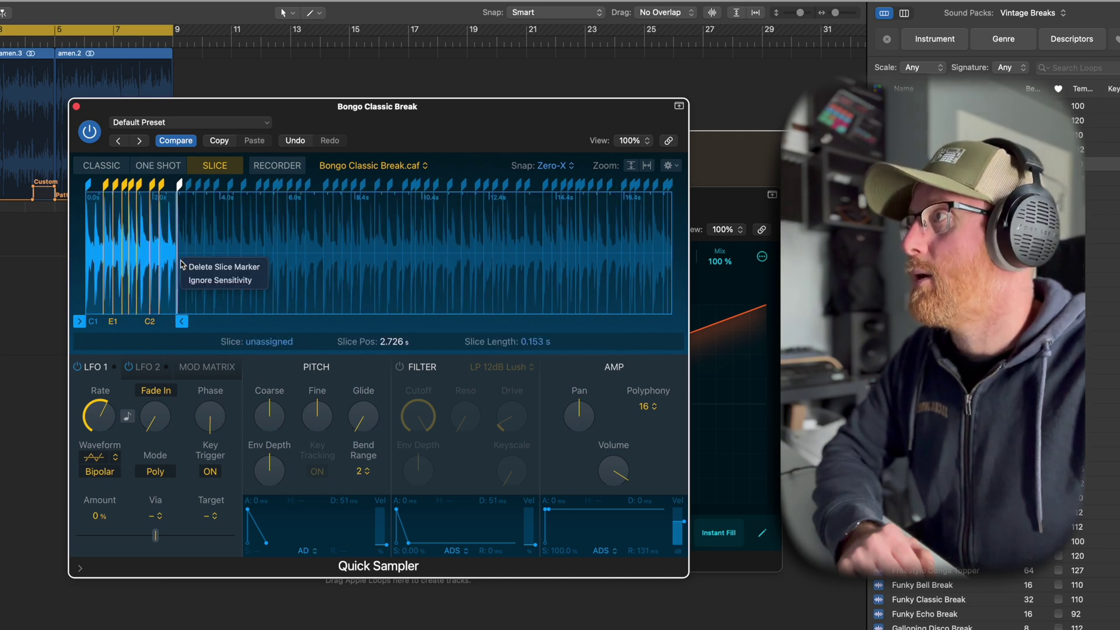
pyautogui.rightClick(171, 250)
pyautogui.click(184, 274)
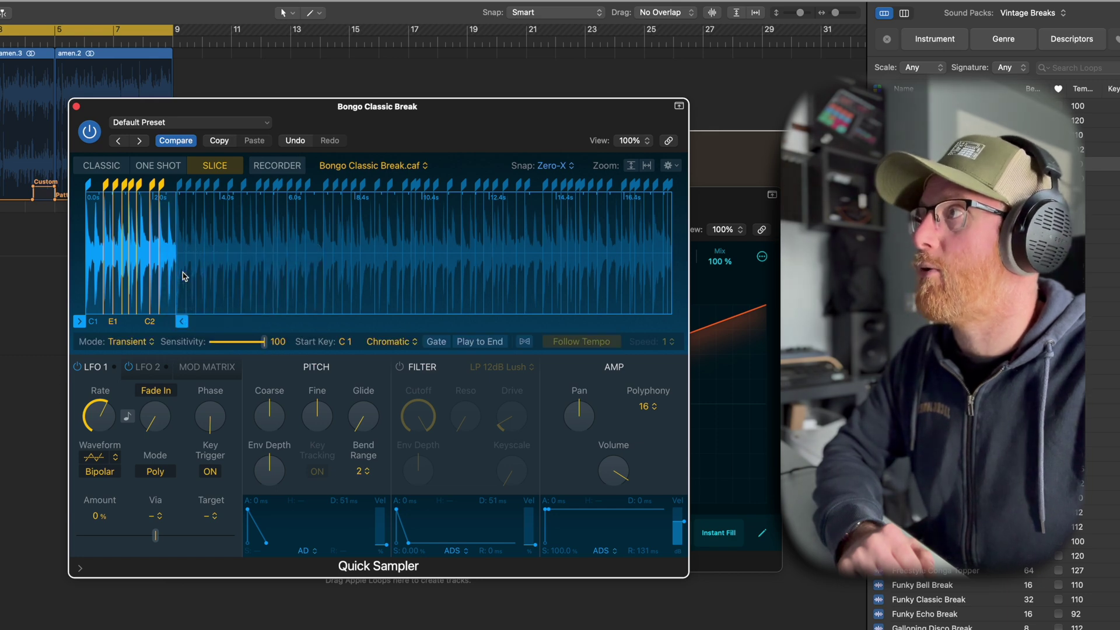
pyautogui.moveTo(266, 349)
pyautogui.mouseDown()
pyautogui.moveTo(243, 345)
pyautogui.moveTo(283, 347)
pyautogui.mouseUp()
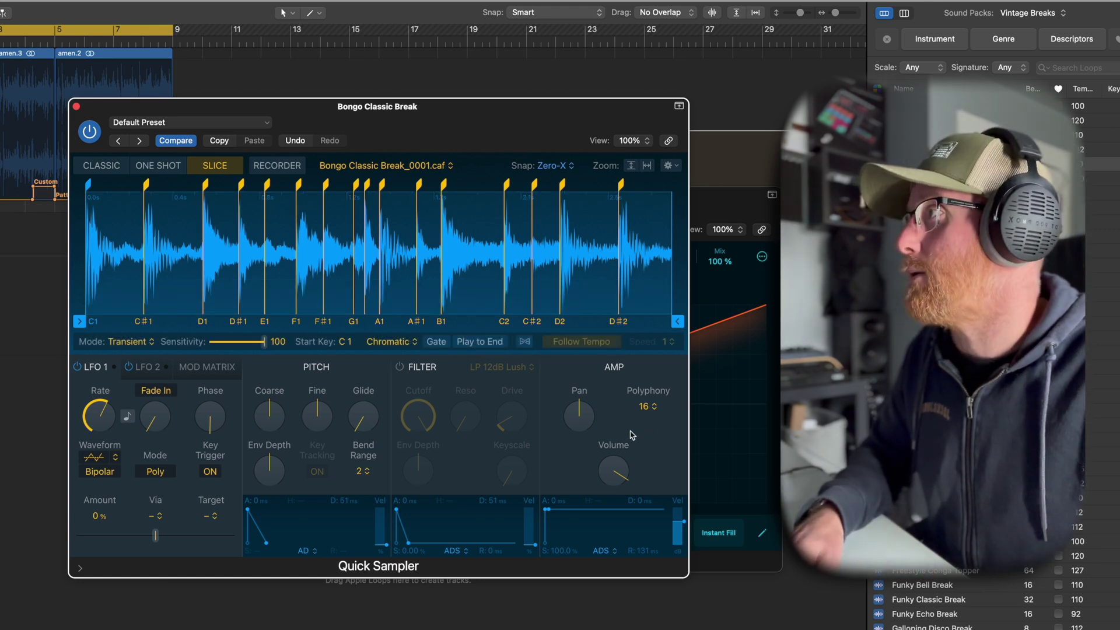
# Step: Create a MIDI region from the slices at bar 1 on the Bongo Classic Break track
pyautogui.rightClick(113, 237)
pyautogui.click(175, 313)
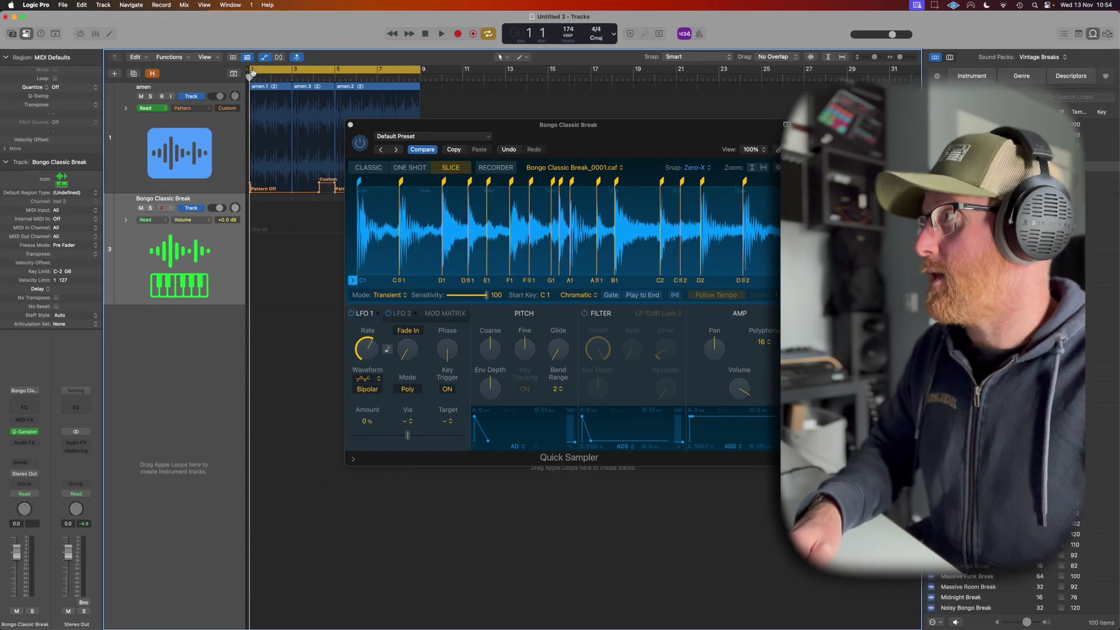
pyautogui.press('z')
pyautogui.moveTo(254, 72); pyautogui.dragTo(303, 78)
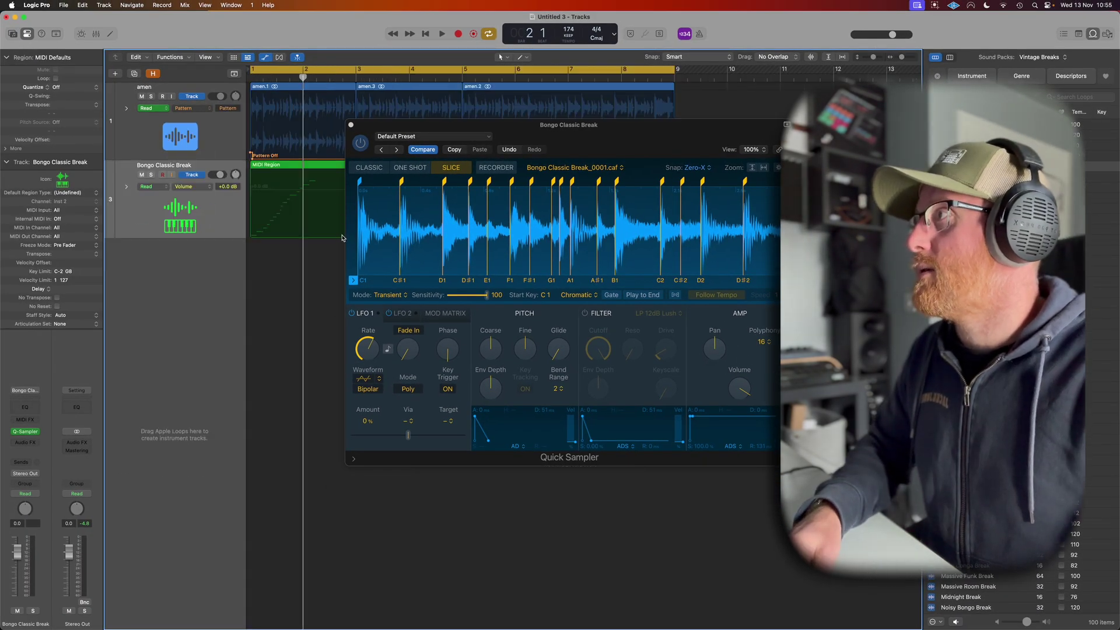
# Step: Hide automation, shorten the Bongo MIDI region to end at bar 2, and play it with the cycle set to the region
pyautogui.press('a')
pyautogui.press('Up')
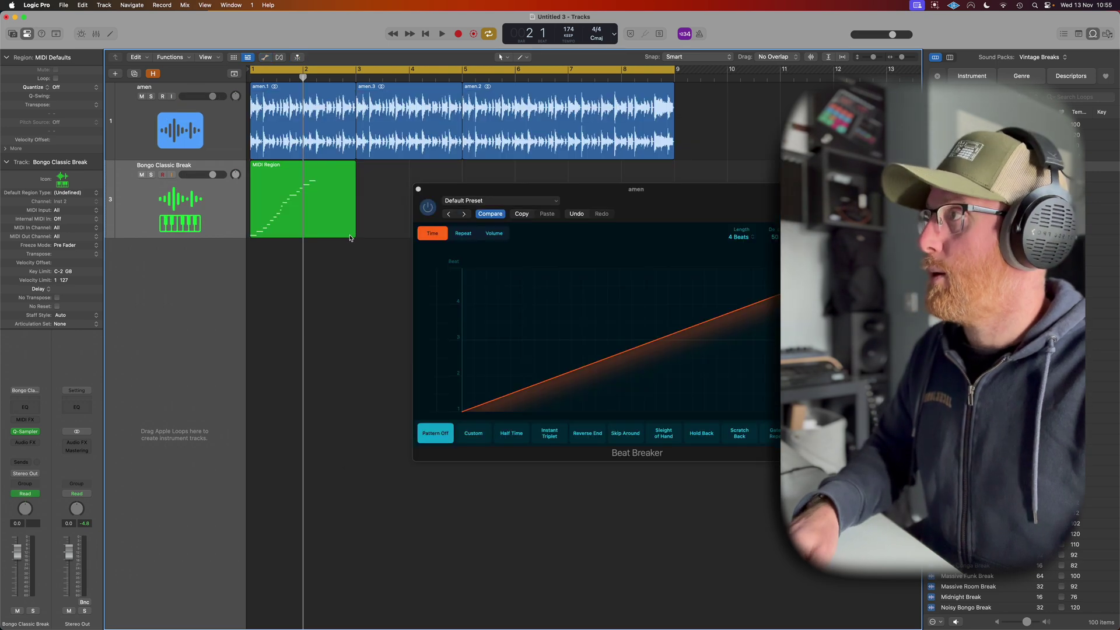
pyautogui.moveTo(353, 234); pyautogui.dragTo(304, 236)
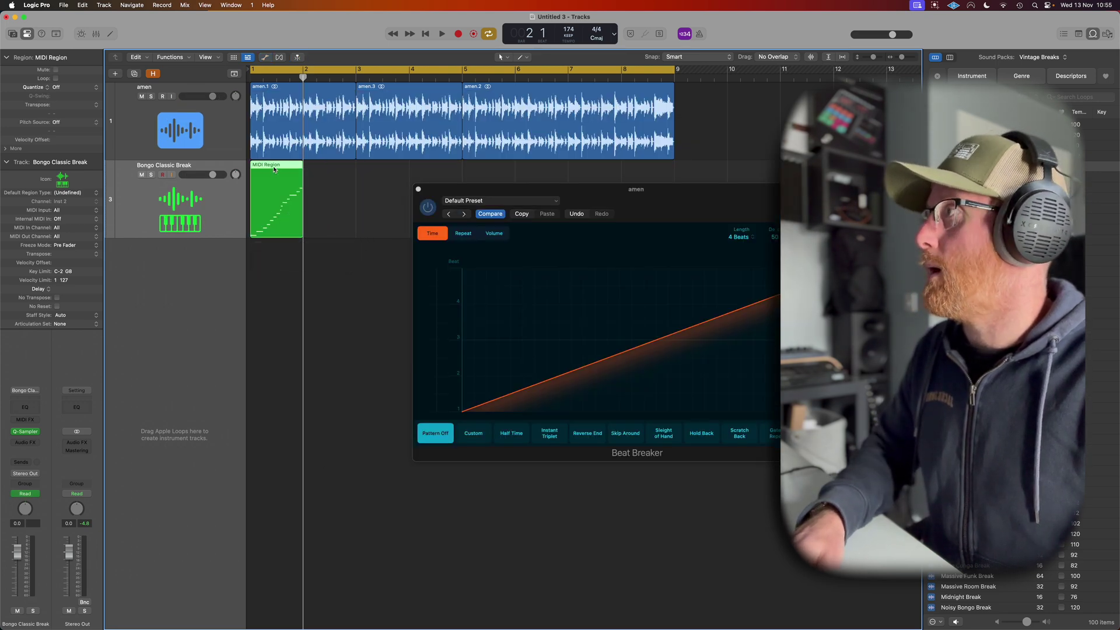
pyautogui.press('super+u')
pyautogui.press('space')
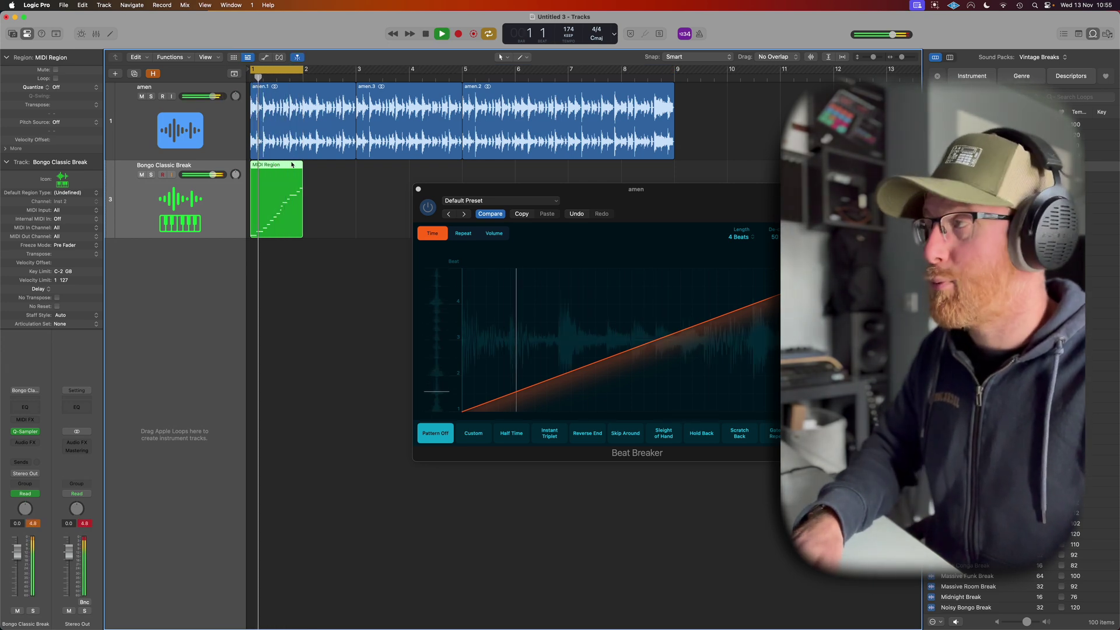
pyautogui.press('space')
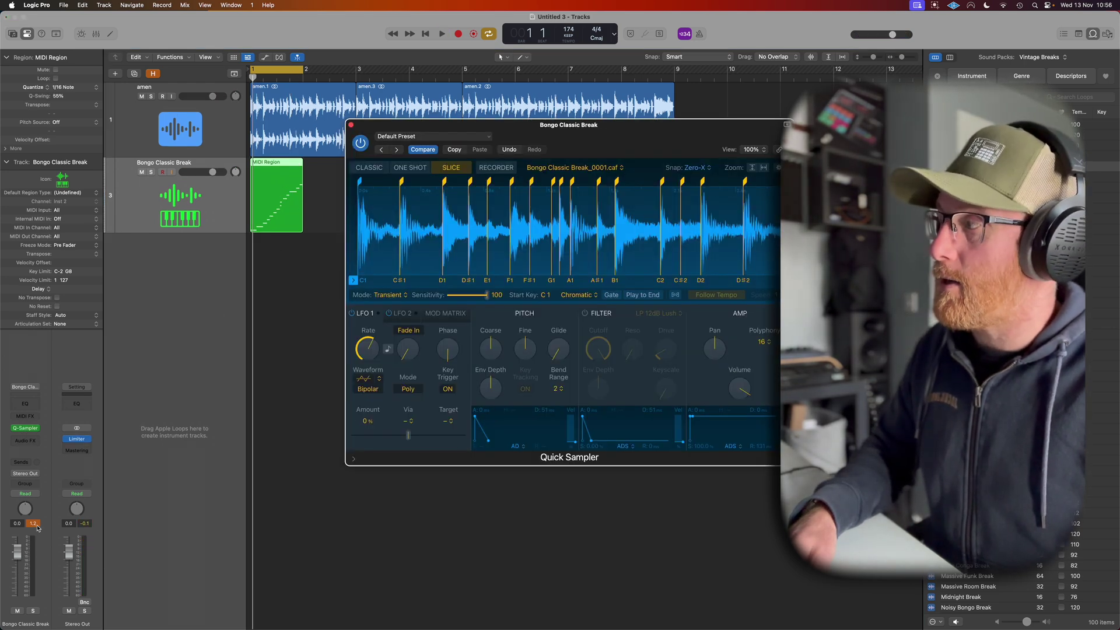
# Step: Lower the Quick Sampler volume to -6 dB, reduce it slightly further during playback, and close the sampler
pyautogui.click(511, 488)
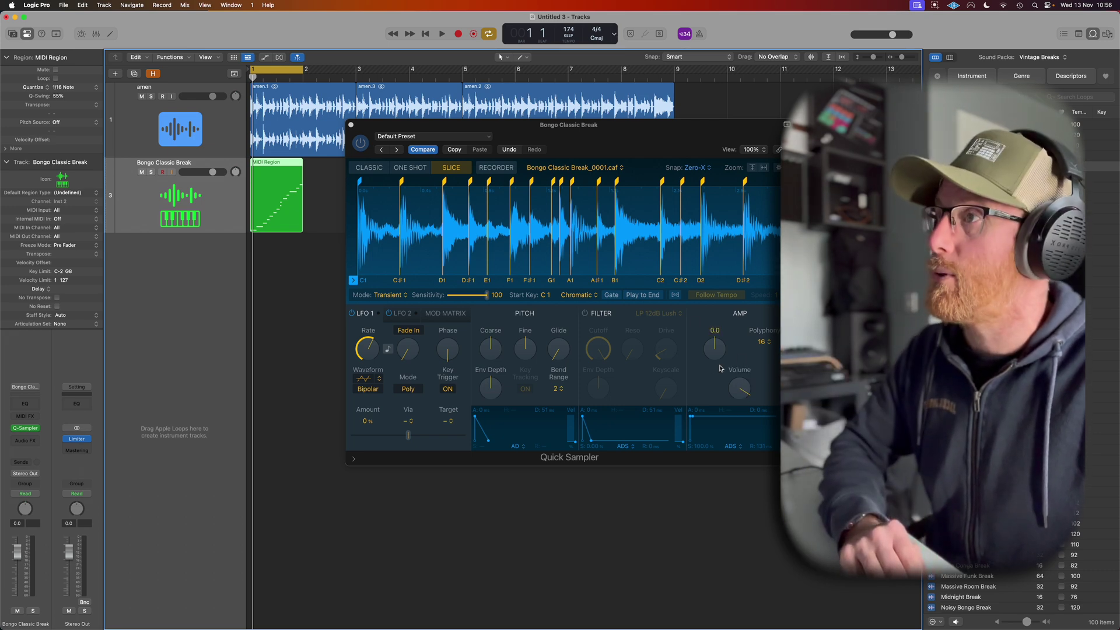
pyautogui.moveTo(741, 393); pyautogui.dragTo(741, 391)
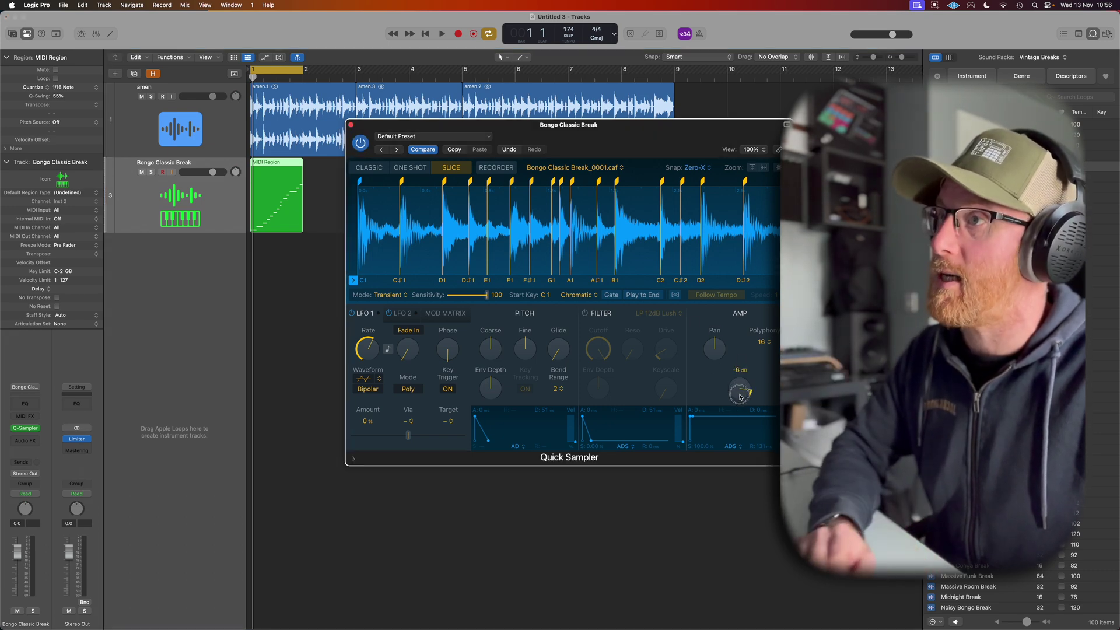
pyautogui.press('space')
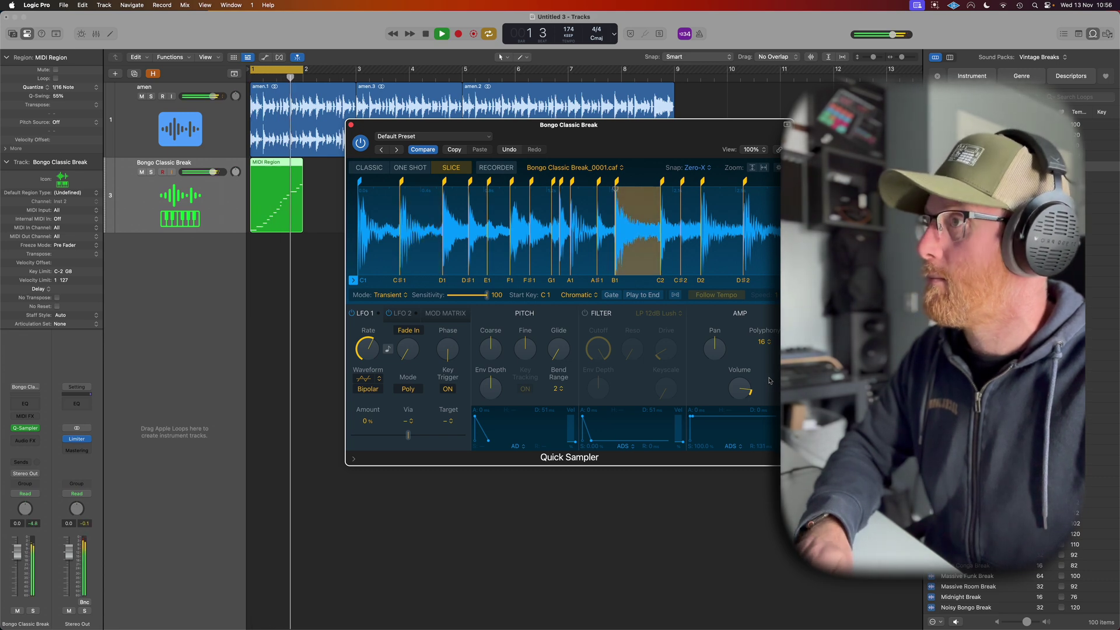
pyautogui.moveTo(740, 386); pyautogui.dragTo(739, 392)
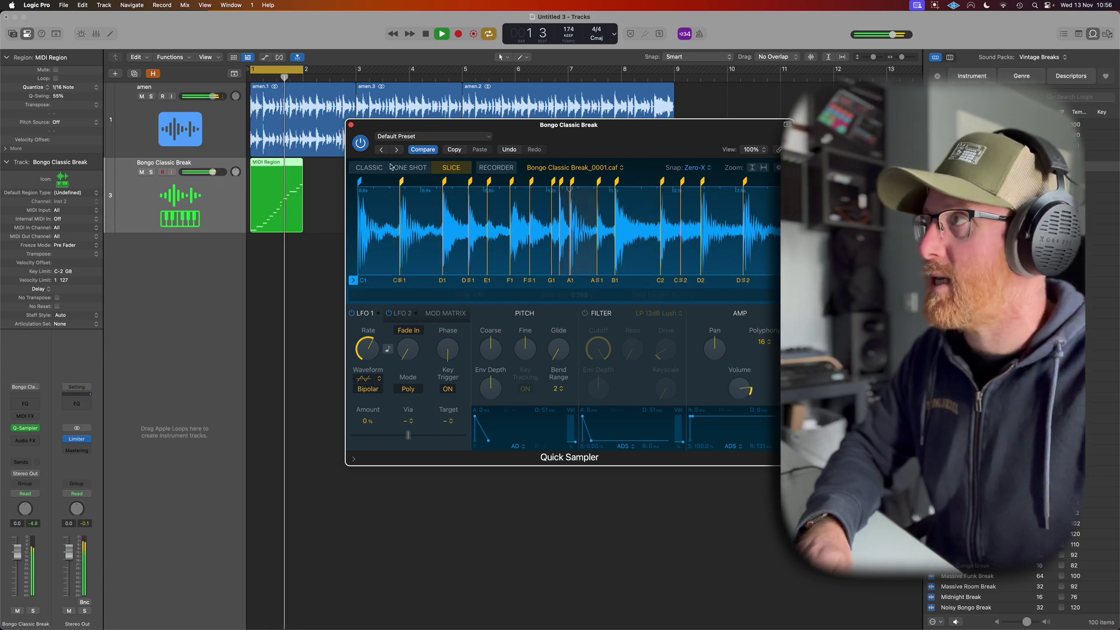
pyautogui.click(351, 126)
# Step: Place the Bongo MIDI region at bars 3 and 4, extend the cycle to bar 5, and play it
pyautogui.press('space')
pyautogui.scroll(-3, 286, 153)
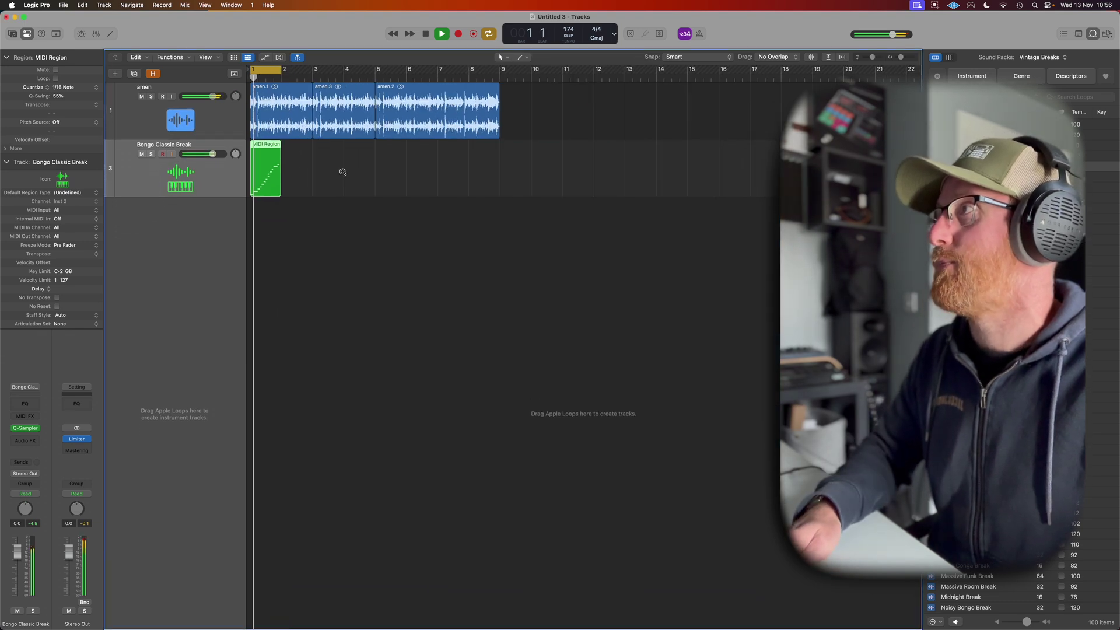
pyautogui.moveTo(261, 147); pyautogui.dragTo(354, 147)
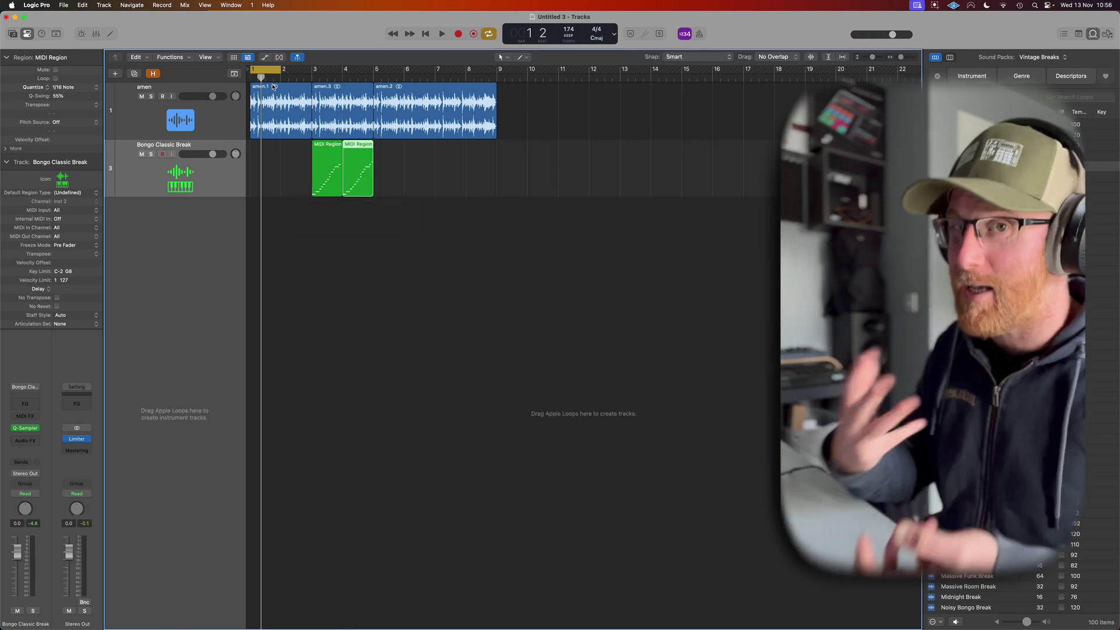
pyautogui.moveTo(280, 71); pyautogui.dragTo(372, 75)
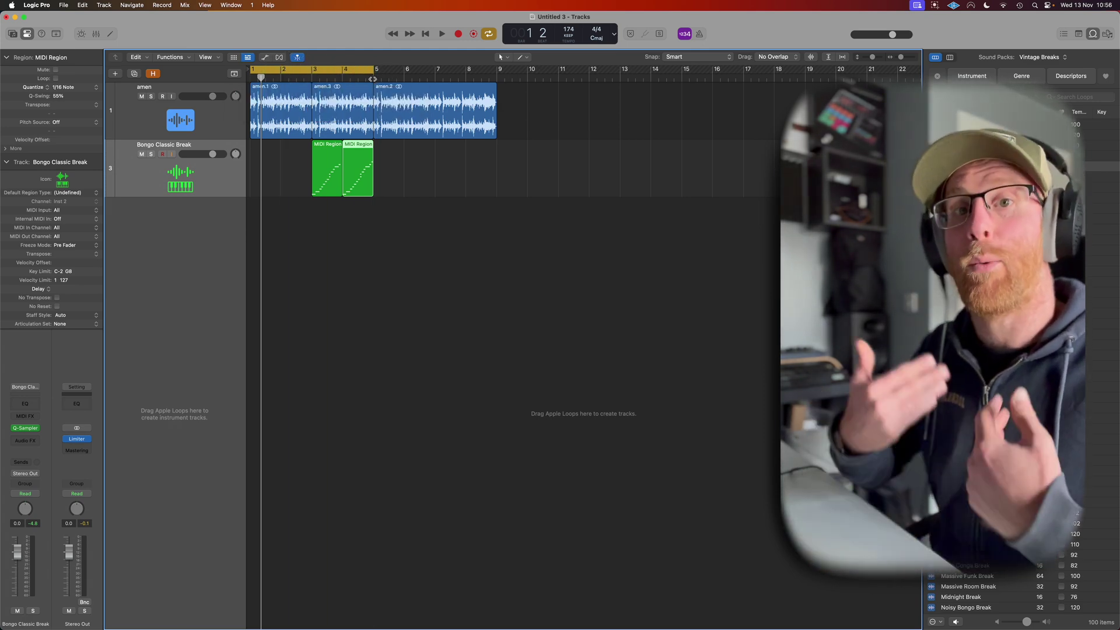
pyautogui.press('space')
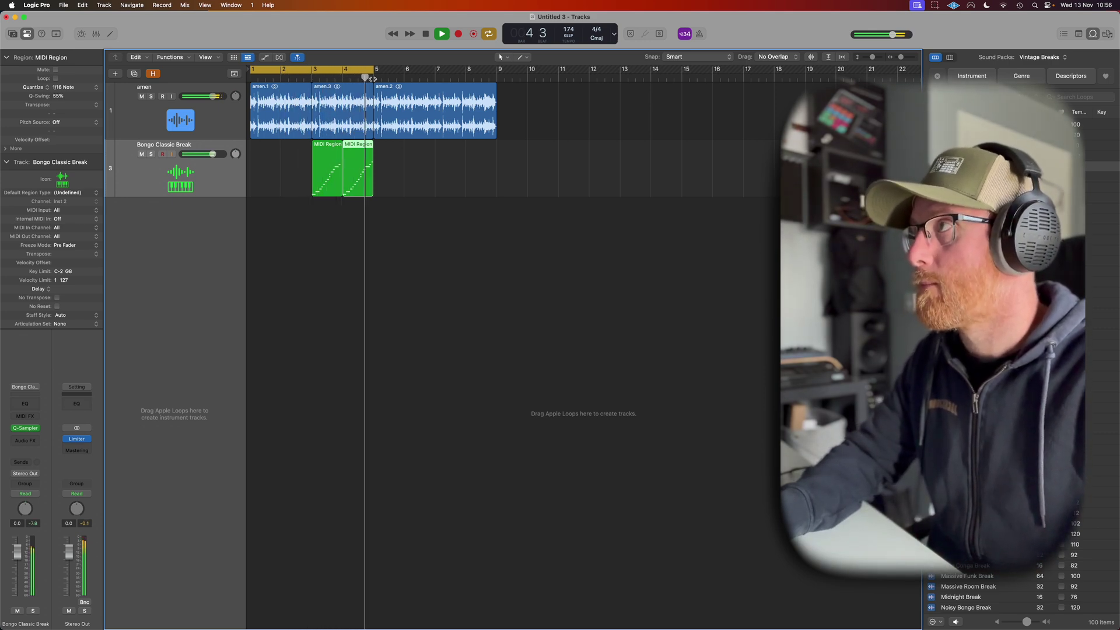
pyautogui.press('space')
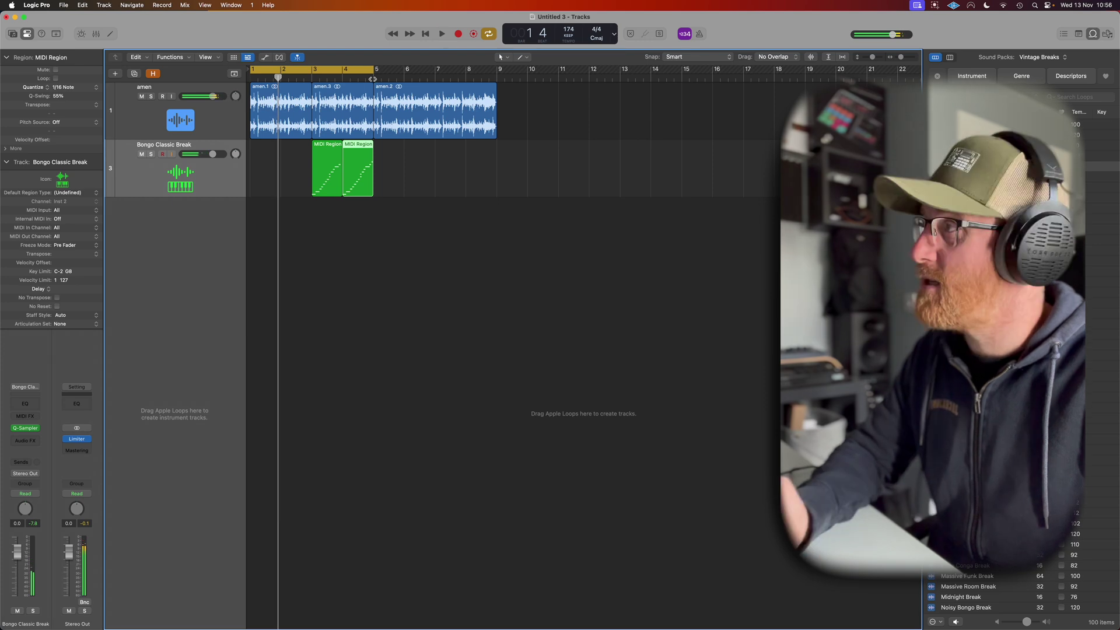
# Step: Duplicate the one-bar Bongo MIDI region so copies fill the track from bar 1 up to bar 9
pyautogui.keyDown('shift'); pyautogui.click(368, 166); pyautogui.keyUp('shift')
pyautogui.moveTo(367, 165); pyautogui.dragTo(306, 166)
pyautogui.moveTo(392, 168)
pyautogui.mouseDown()
pyautogui.moveTo(273, 171)
pyautogui.moveTo(396, 175)
pyautogui.mouseUp()
pyautogui.click(494, 188)
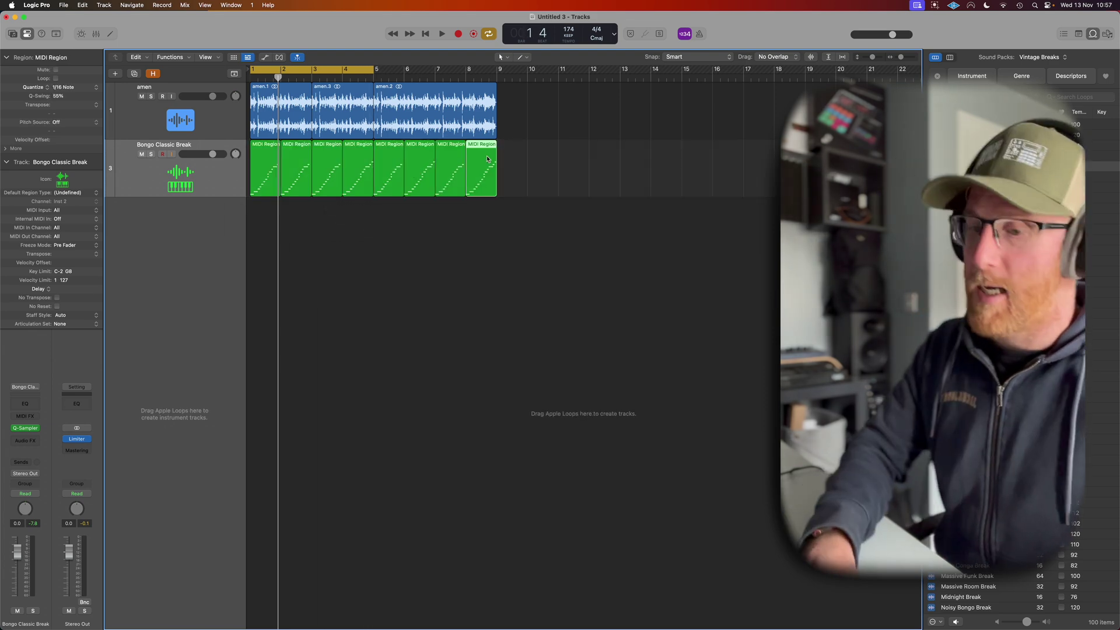
# Step: Shorten the last Bongo region to midway through bar 8, extend the cycle to bar 9, and play the arrangement
pyautogui.moveTo(495, 192); pyautogui.dragTo(481, 193)
pyautogui.click(372, 71)
pyautogui.moveTo(372, 71); pyautogui.dragTo(496, 71)
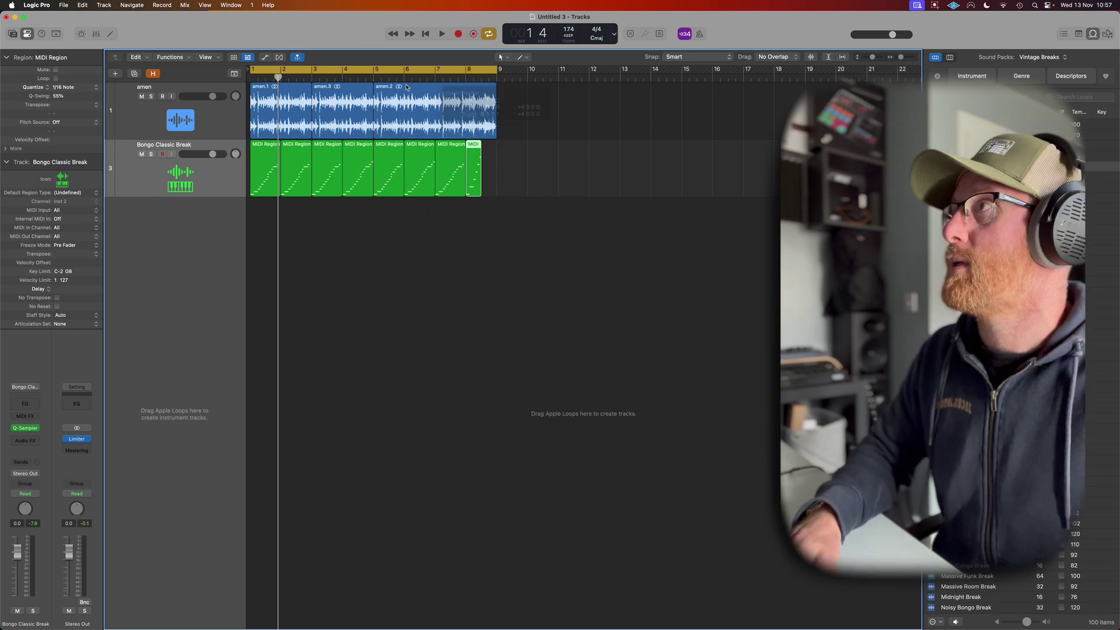
pyautogui.click(370, 77)
pyautogui.press('space')
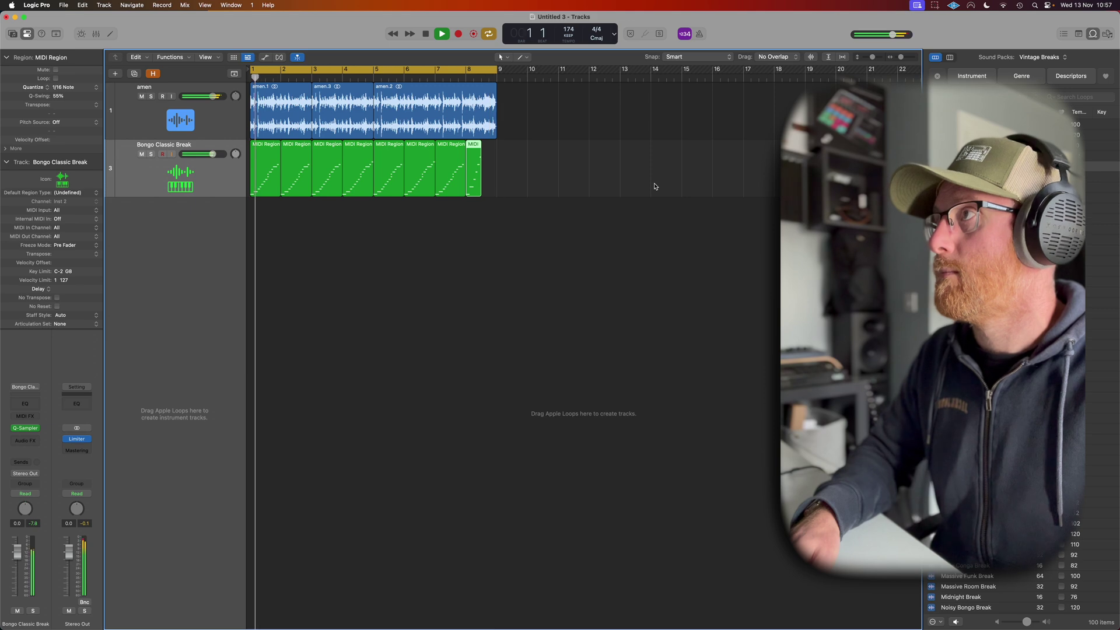
pyautogui.press('space')
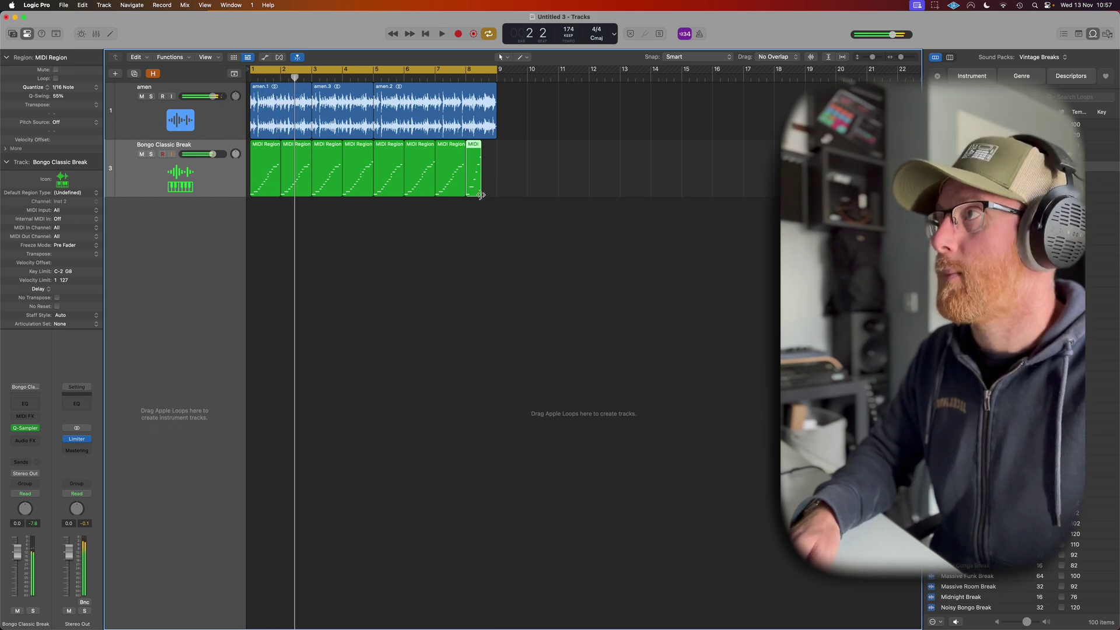
# Step: Lengthen the last Bongo region to about beat 4 of bar 8 and lower Quick Sampler's volume further during playback
pyautogui.moveTo(481, 194); pyautogui.dragTo(490, 195)
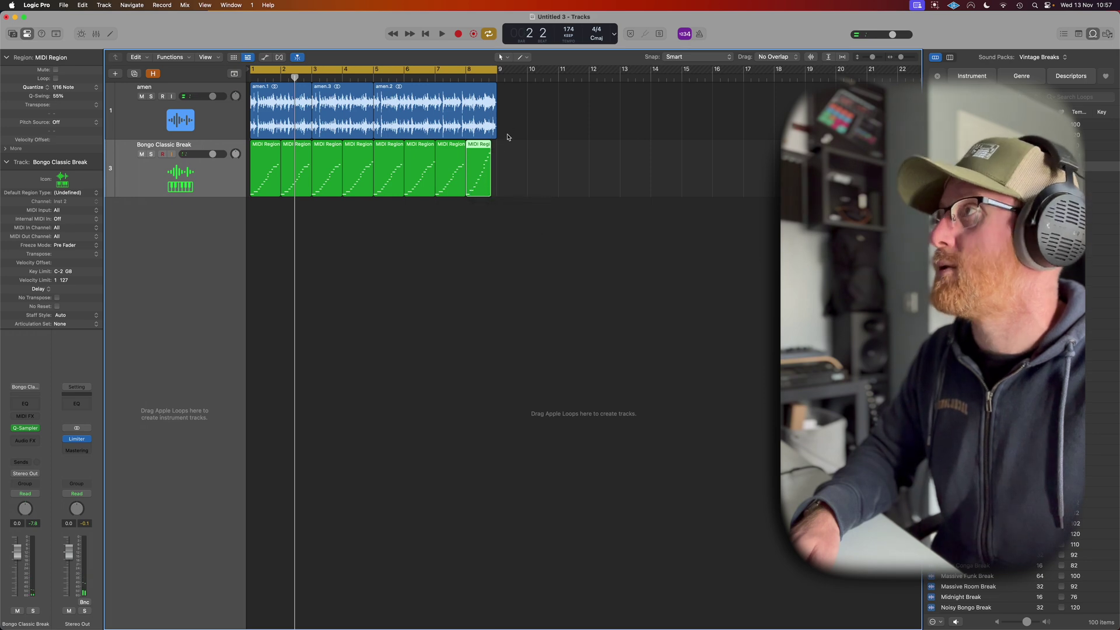
pyautogui.press('space')
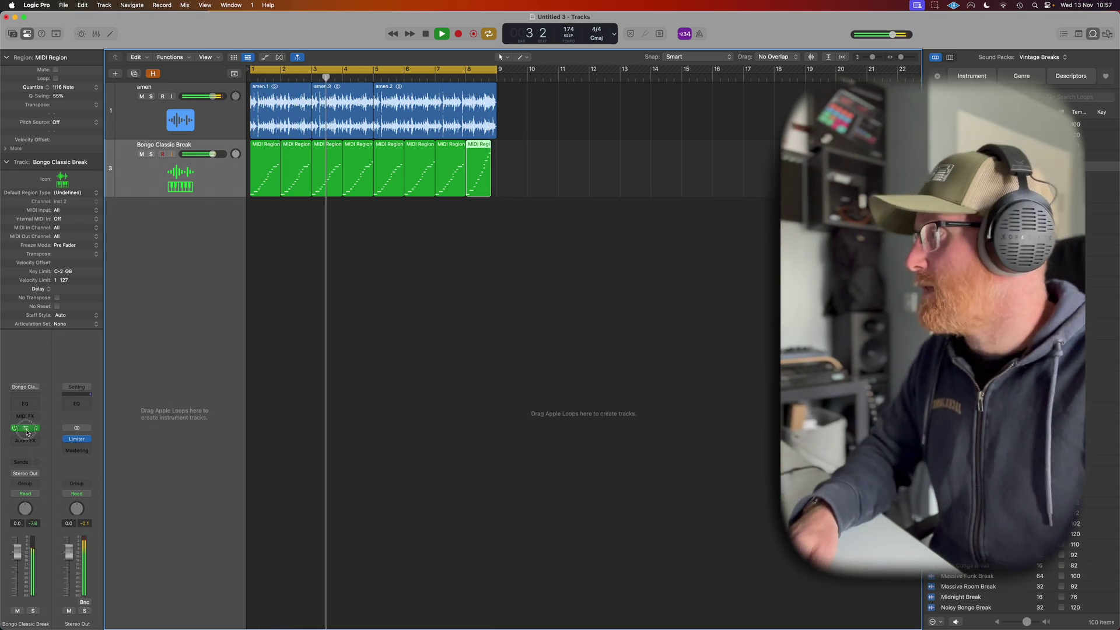
pyautogui.press('v')
pyautogui.moveTo(741, 389); pyautogui.dragTo(744, 398)
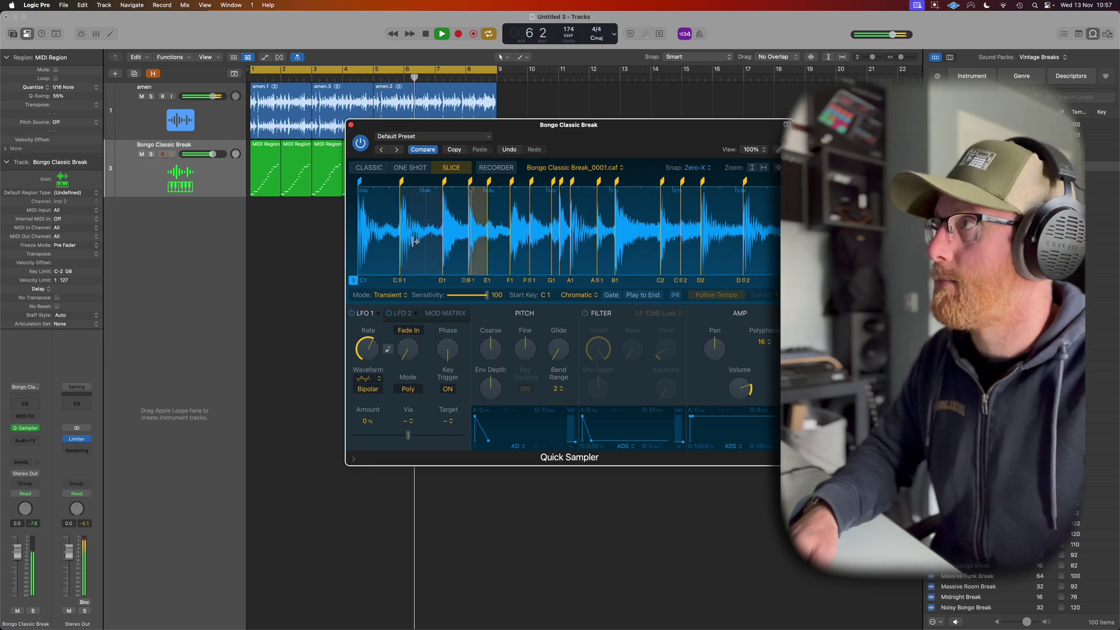
pyautogui.click(352, 126)
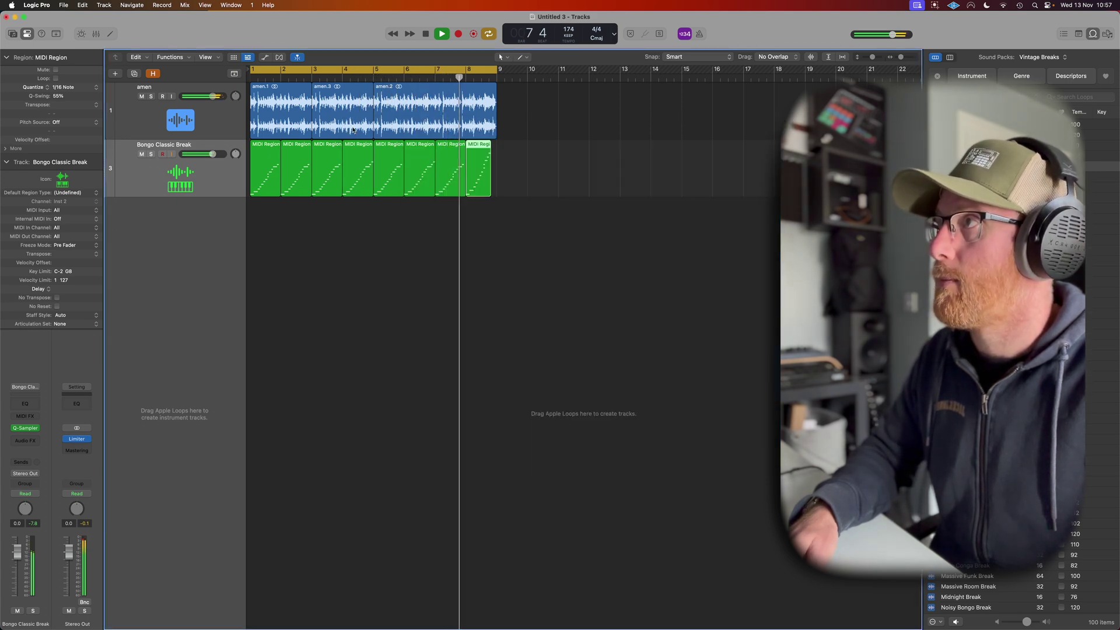
# Step: Add a Channel EQ to the Bongo Classic Break track and roll off its low end with the high-pass filter during playback
pyautogui.press('space')
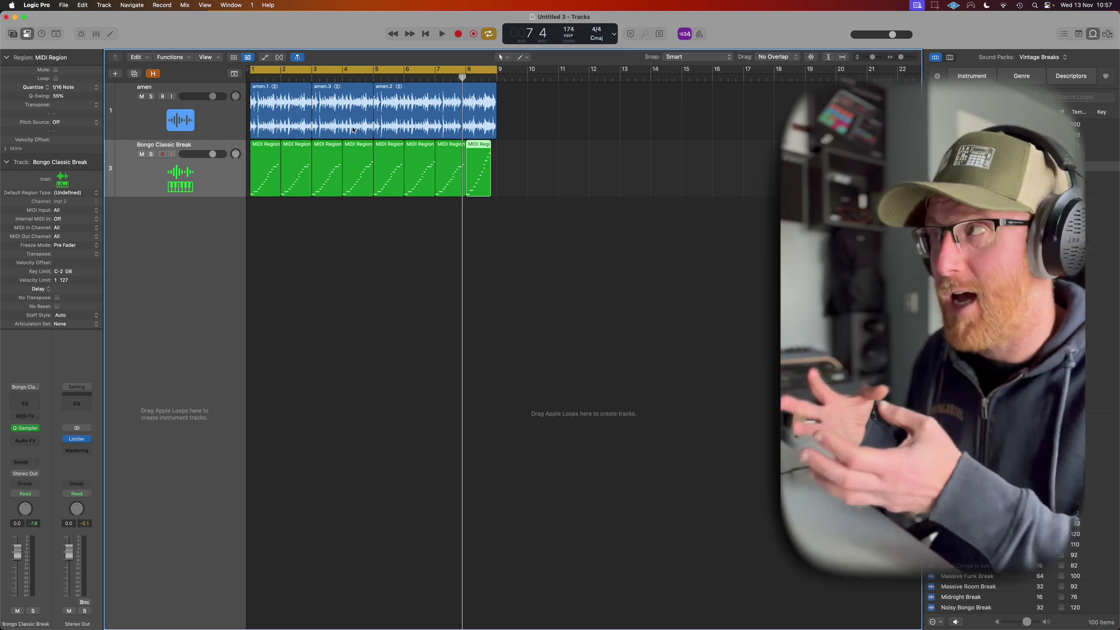
pyautogui.click(18, 404)
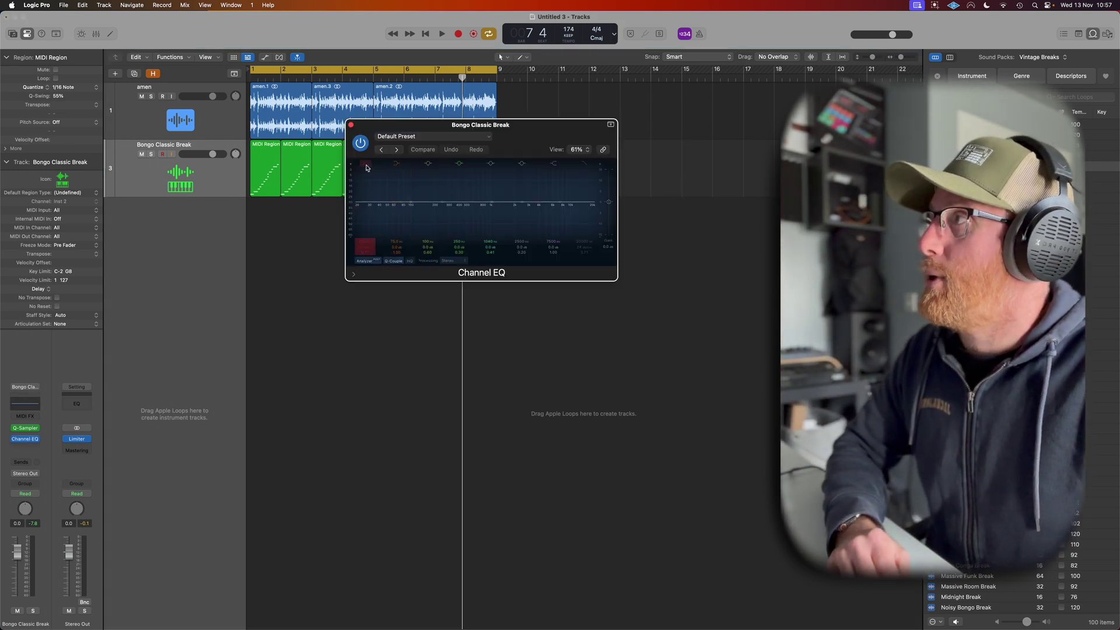
pyautogui.press('space')
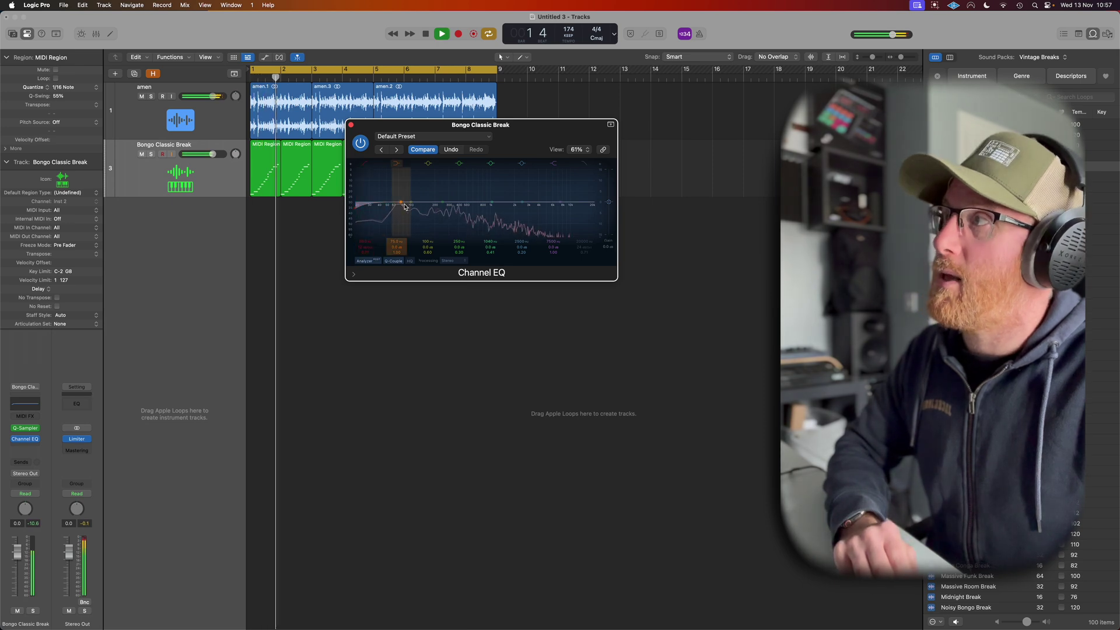
pyautogui.moveTo(387, 207); pyautogui.dragTo(430, 208)
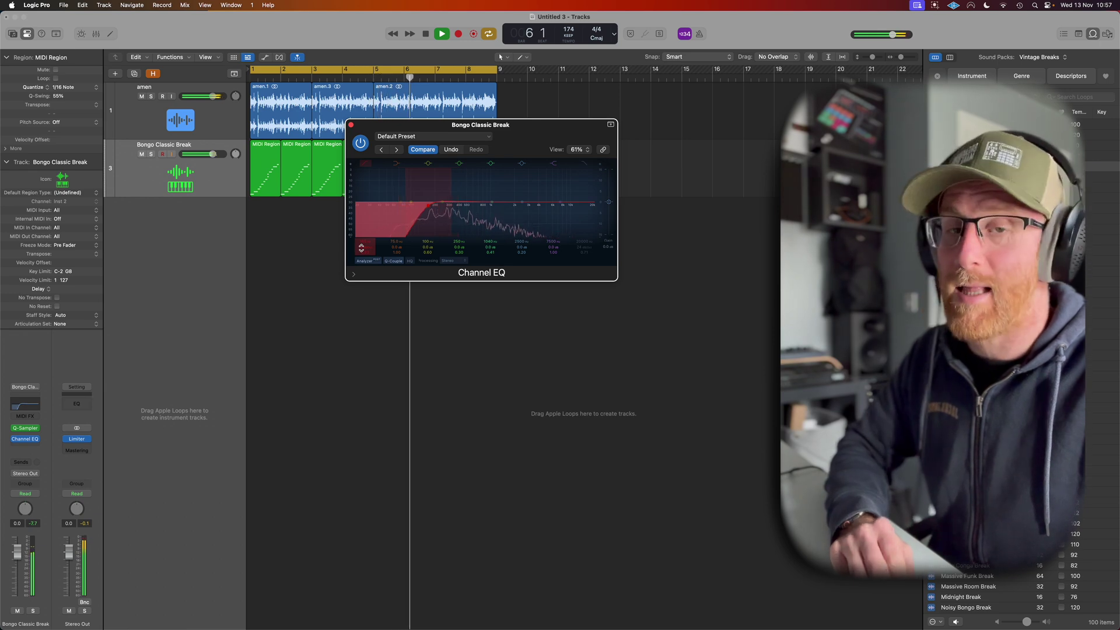
pyautogui.click(365, 162)
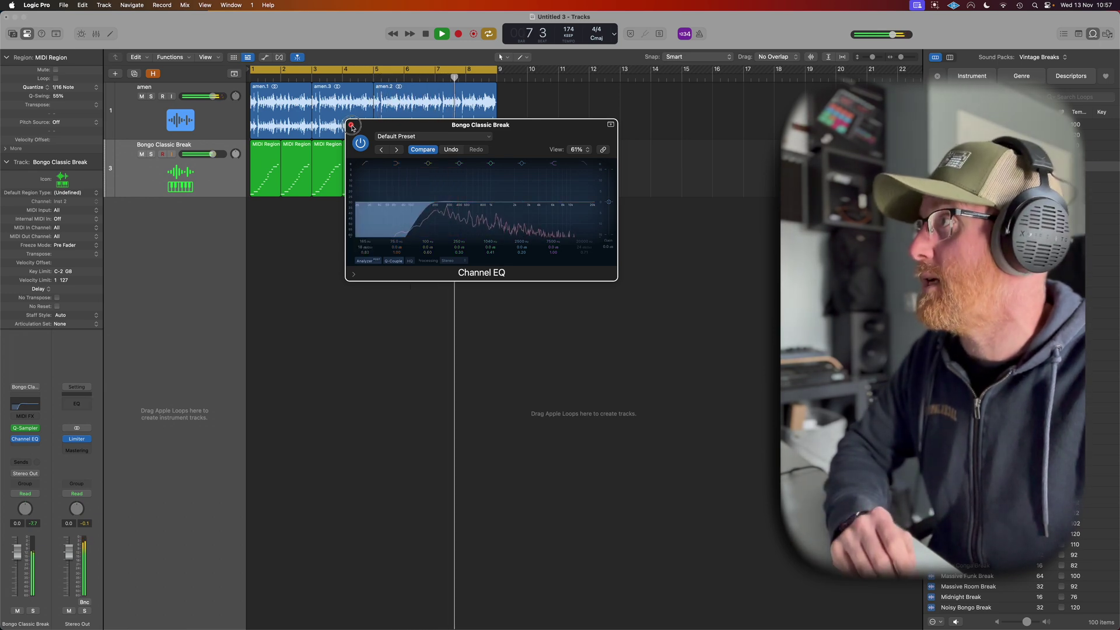
pyautogui.click(351, 124)
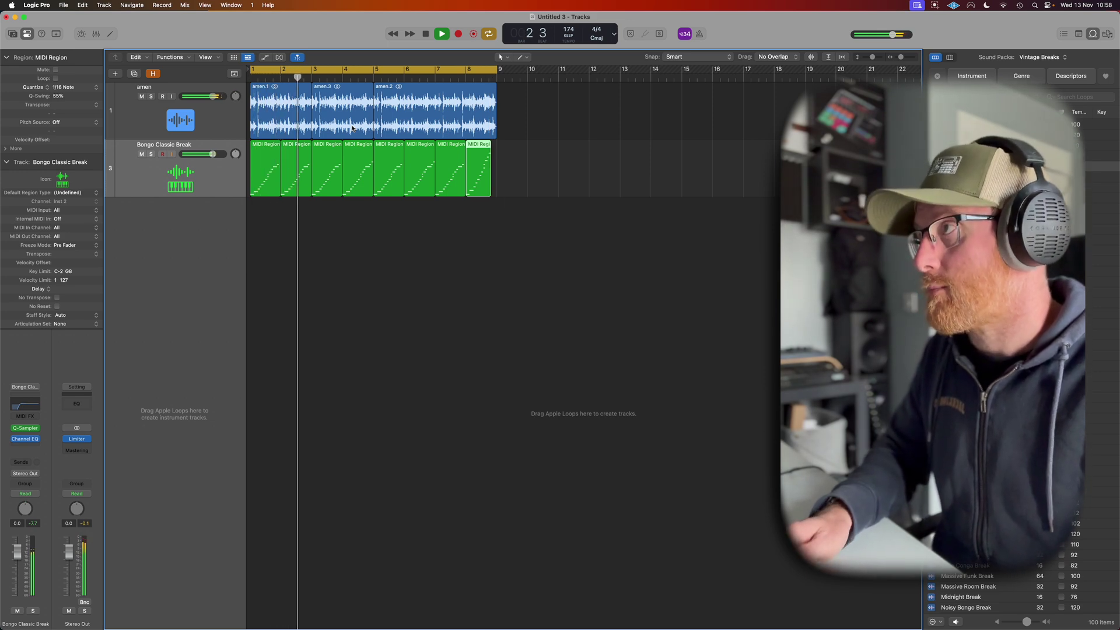
pyautogui.press('space')
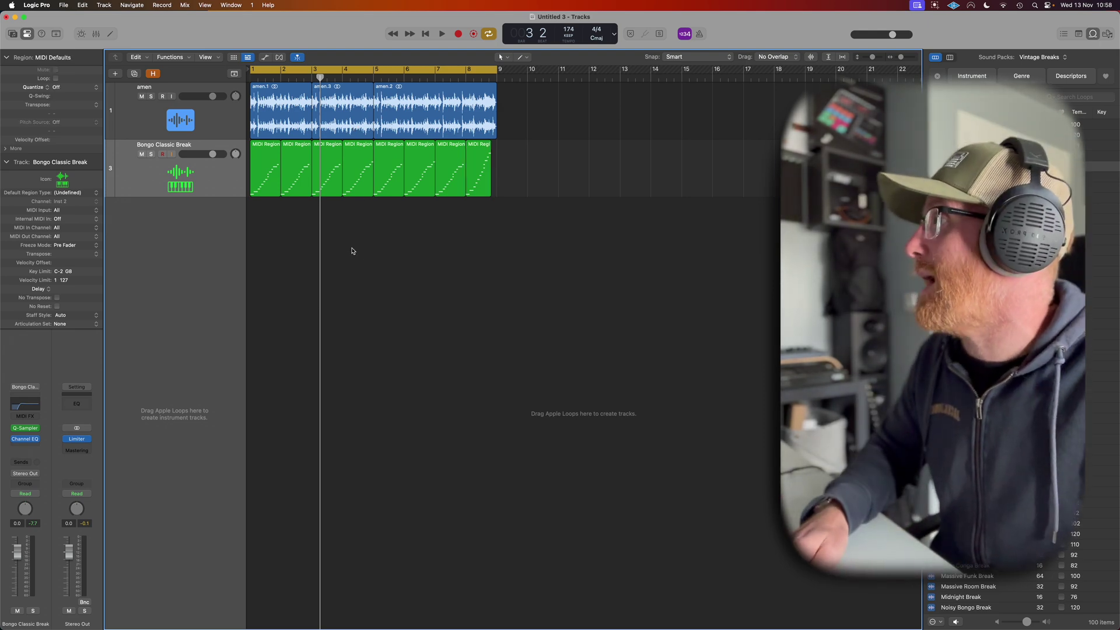
# Step: Create one software instrument track that uses the mono Drum Synth
pyautogui.click(115, 74)
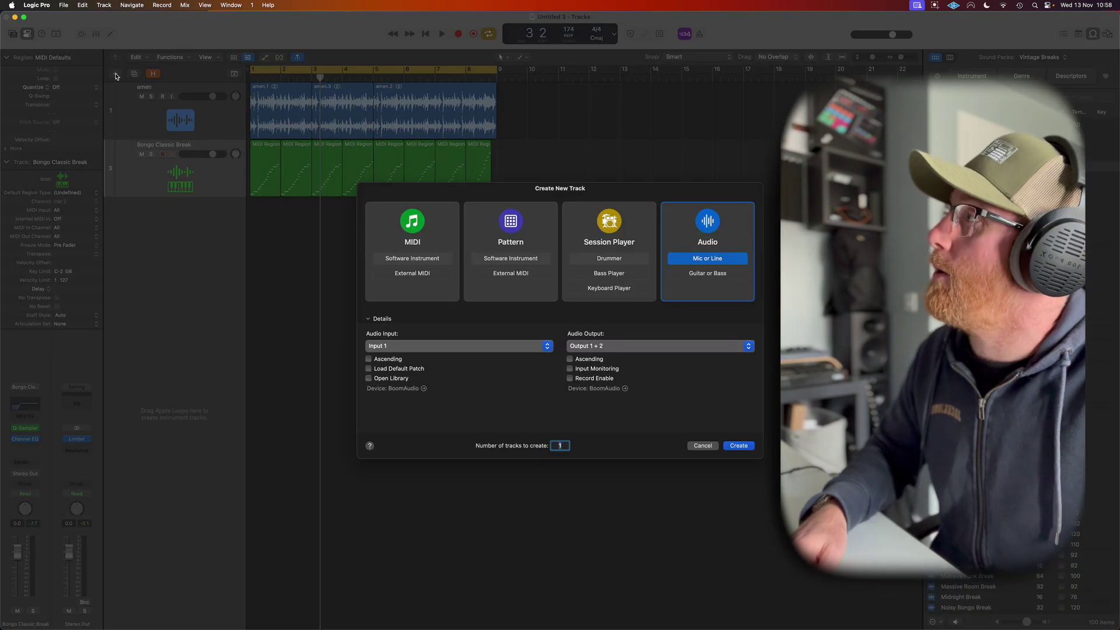
pyautogui.click(399, 223)
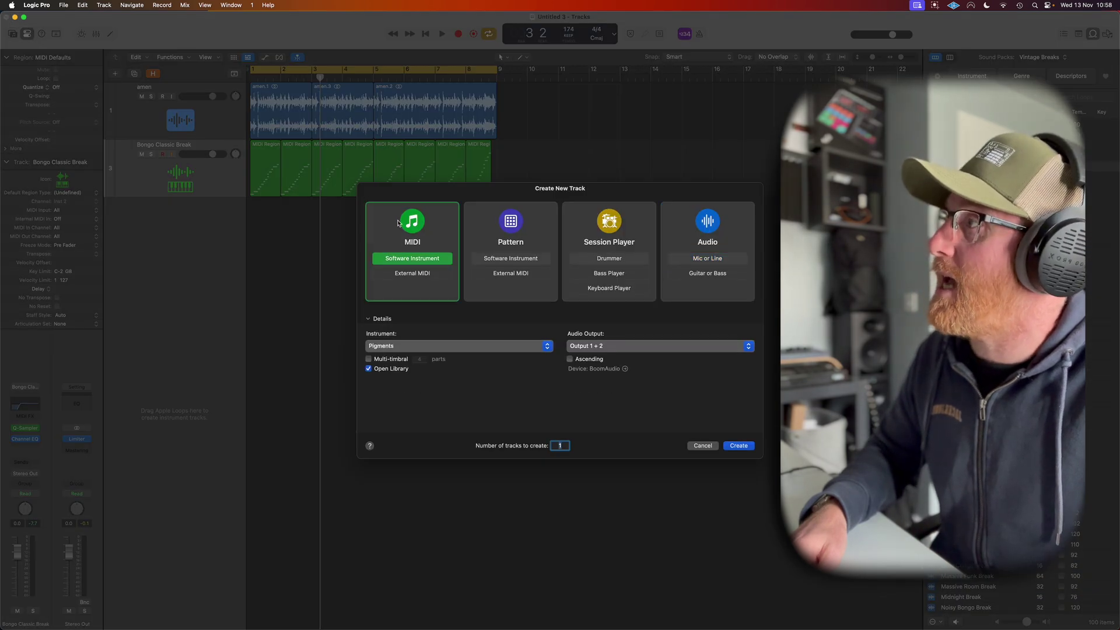
pyautogui.click(387, 341)
pyautogui.moveTo(413, 383)
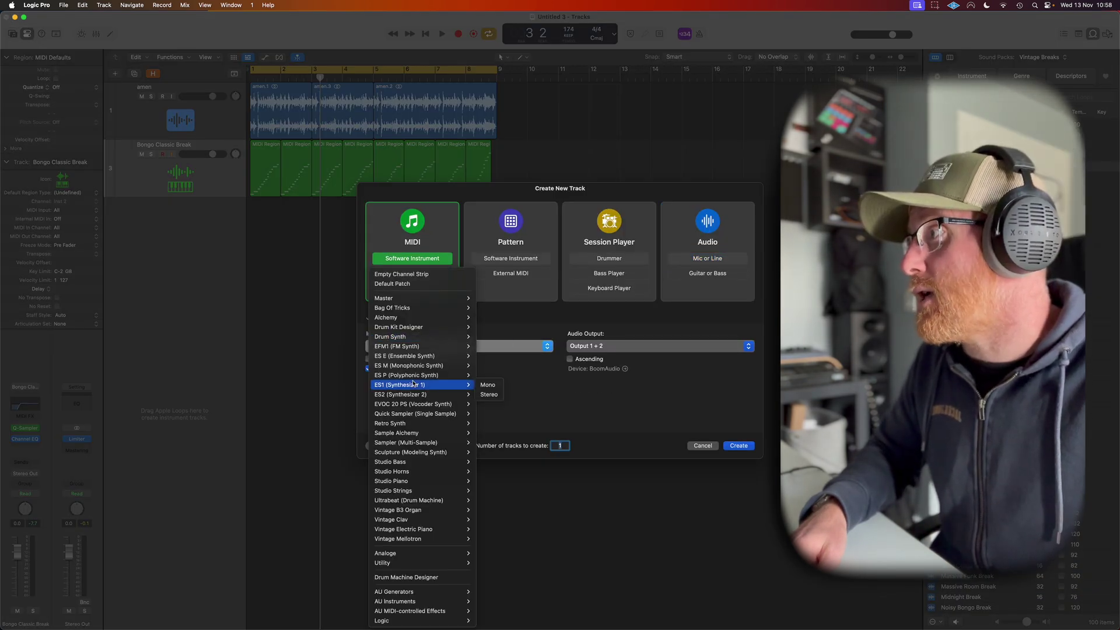
pyautogui.moveTo(432, 338)
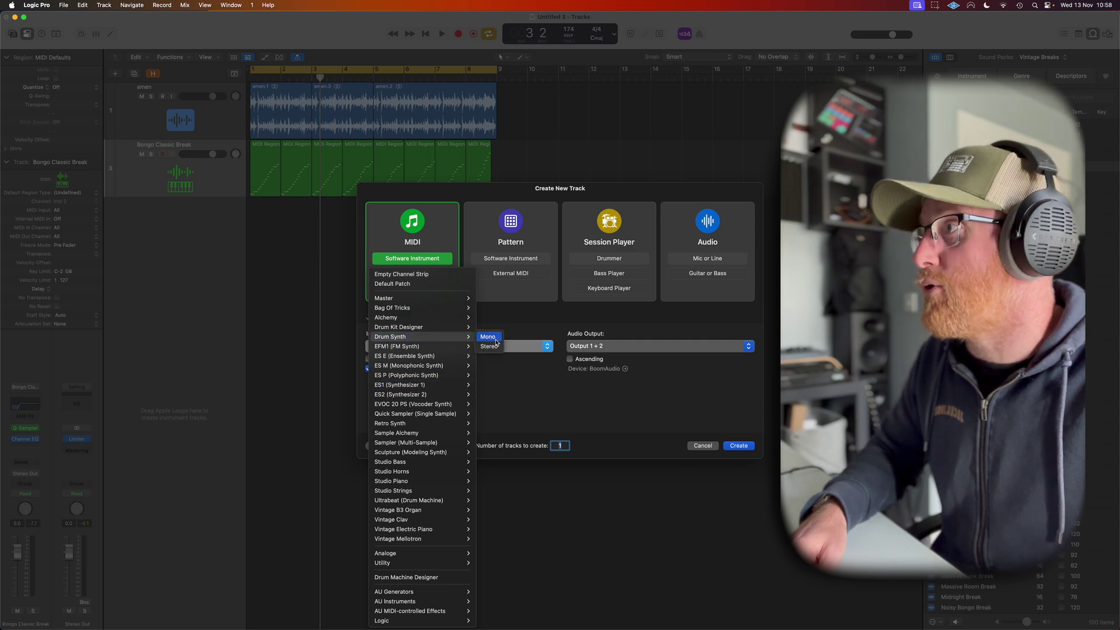
pyautogui.click(495, 339)
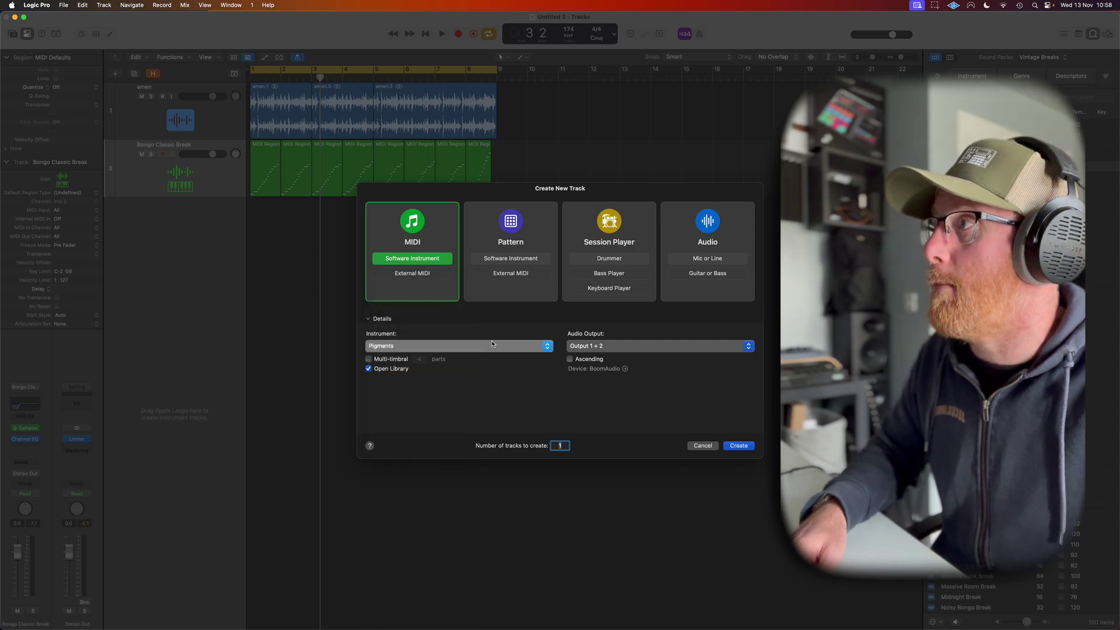
pyautogui.click(746, 448)
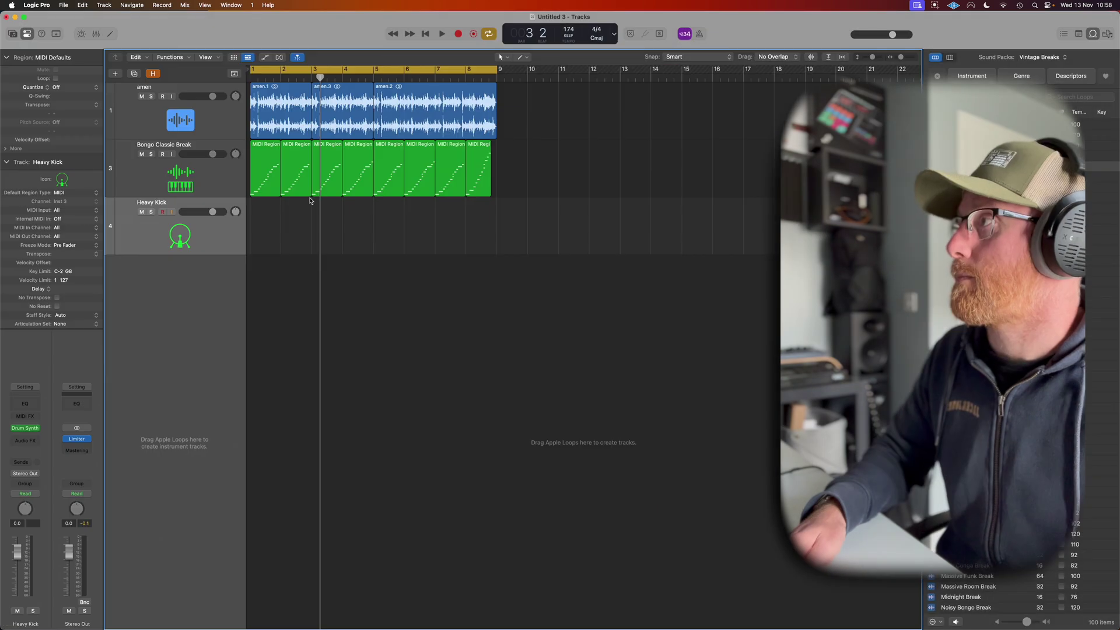
# Step: Create a one-bar Heavy Kick region at bar 1 with F#1 notes at 1 1 1 1 and 1 3 3 1
pyautogui.click(253, 222)
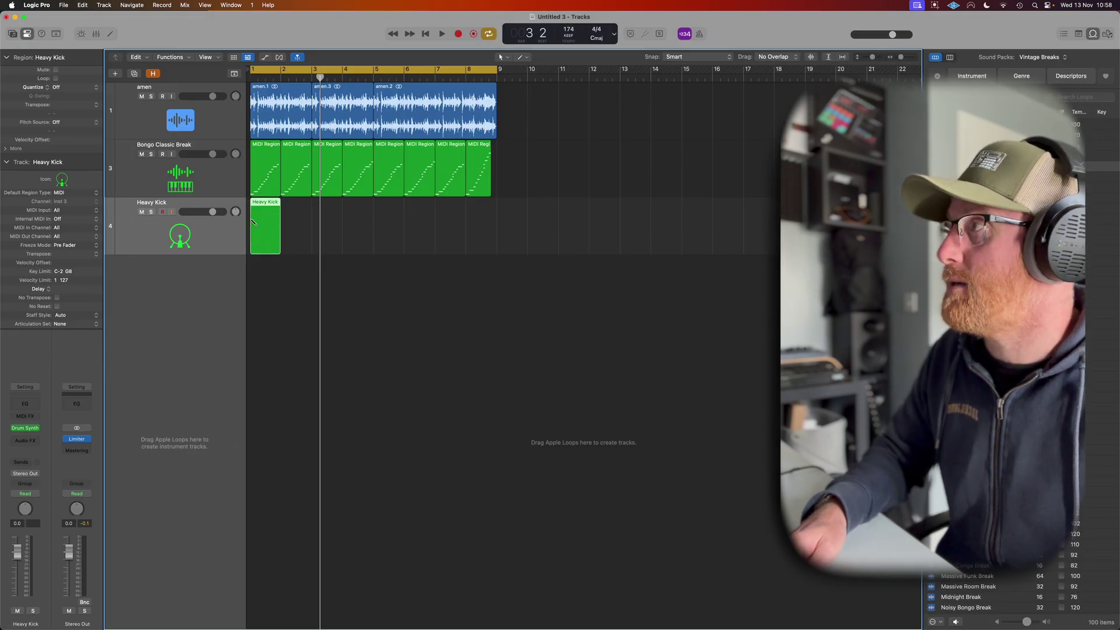
pyautogui.doubleClick(260, 228)
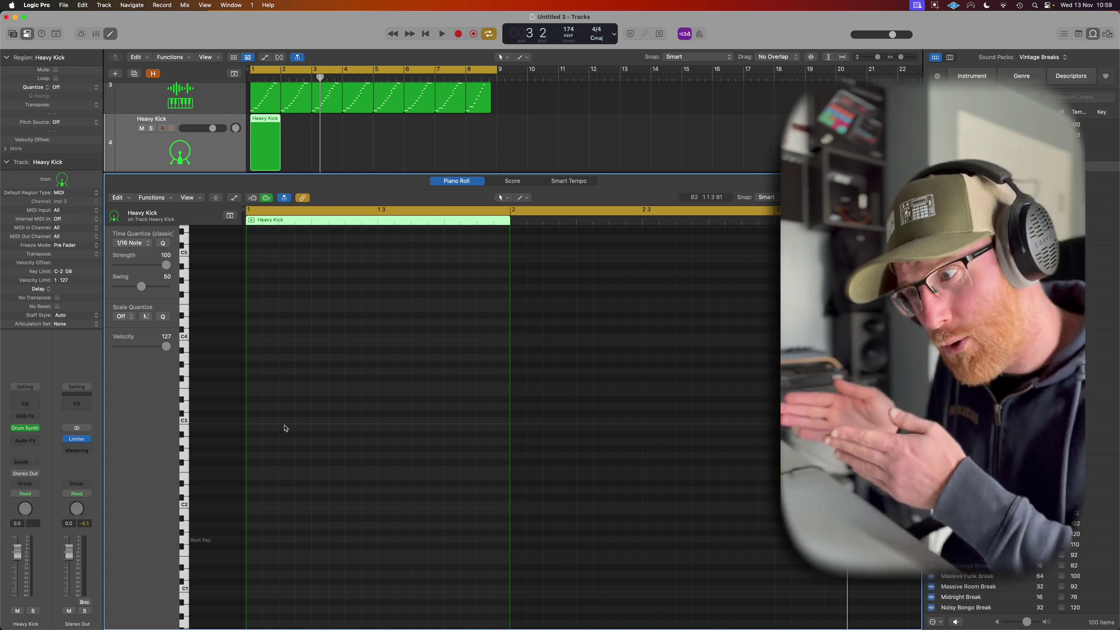
pyautogui.keyDown('super'); pyautogui.click(247, 546); pyautogui.keyUp('super')
pyautogui.moveTo(277, 547); pyautogui.dragTo(248, 544)
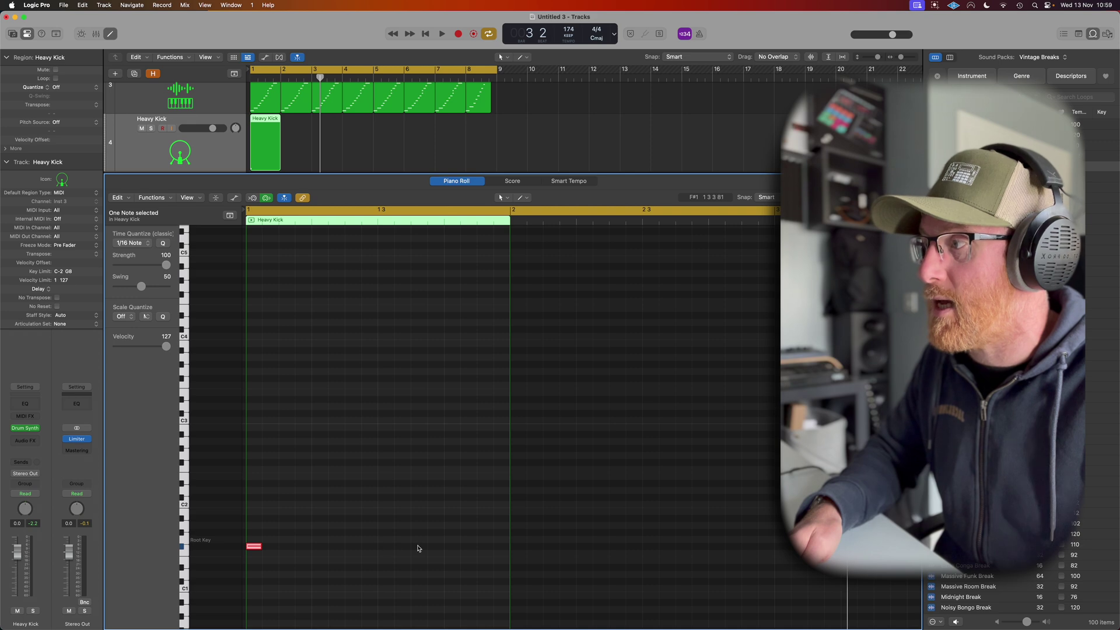
pyautogui.click(411, 547)
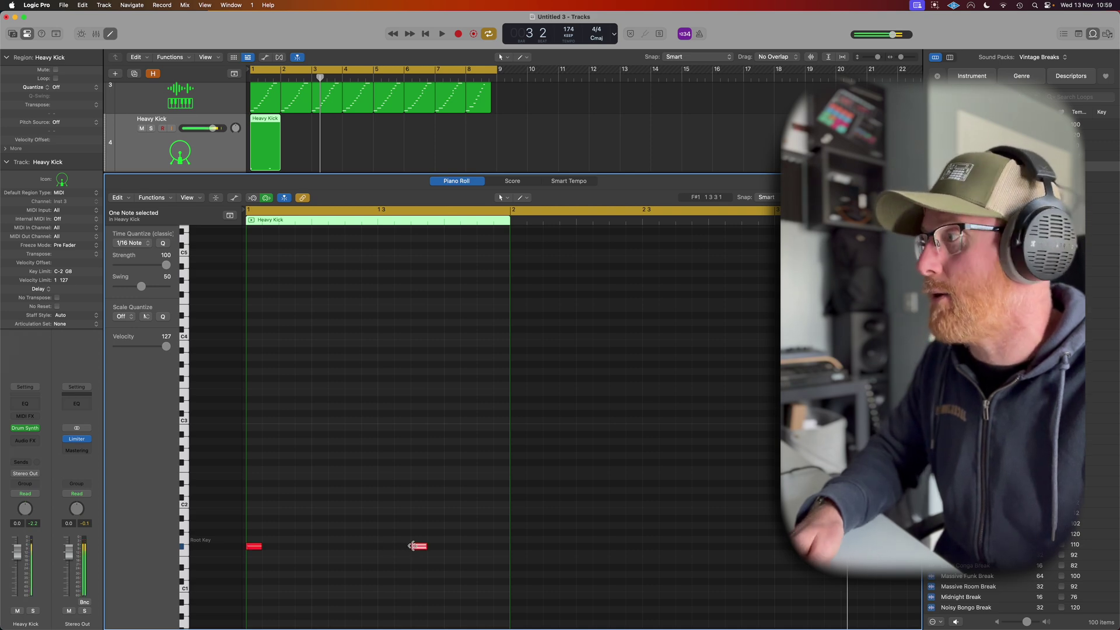
pyautogui.press('space')
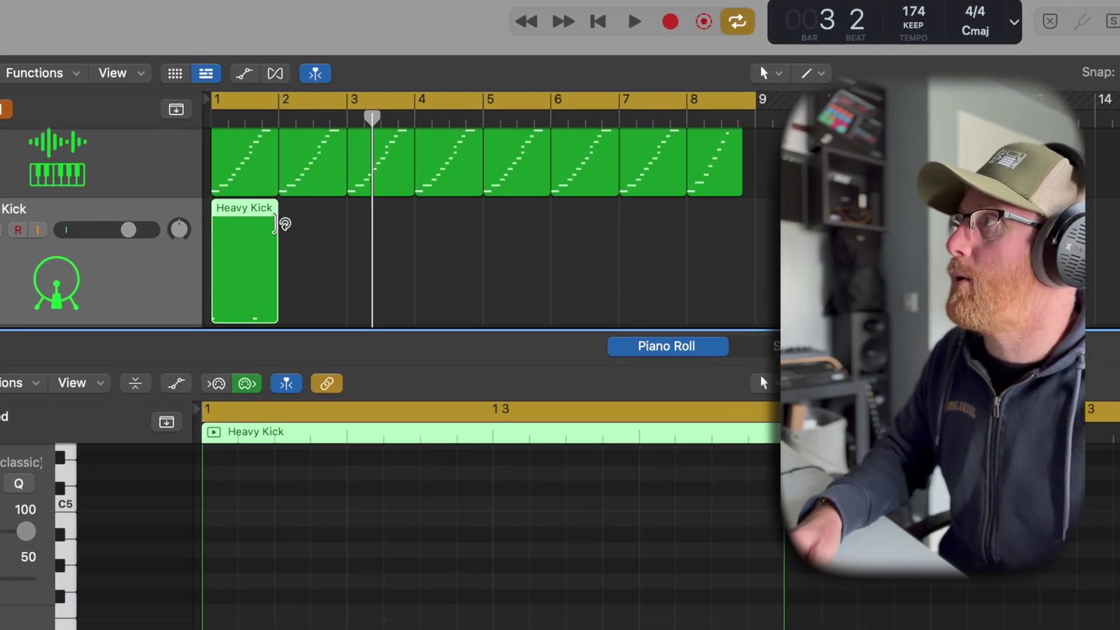
# Step: Loop the Heavy Kick region from bar 1 to about midway through bar 8
pyautogui.moveTo(281, 225); pyautogui.dragTo(737, 231)
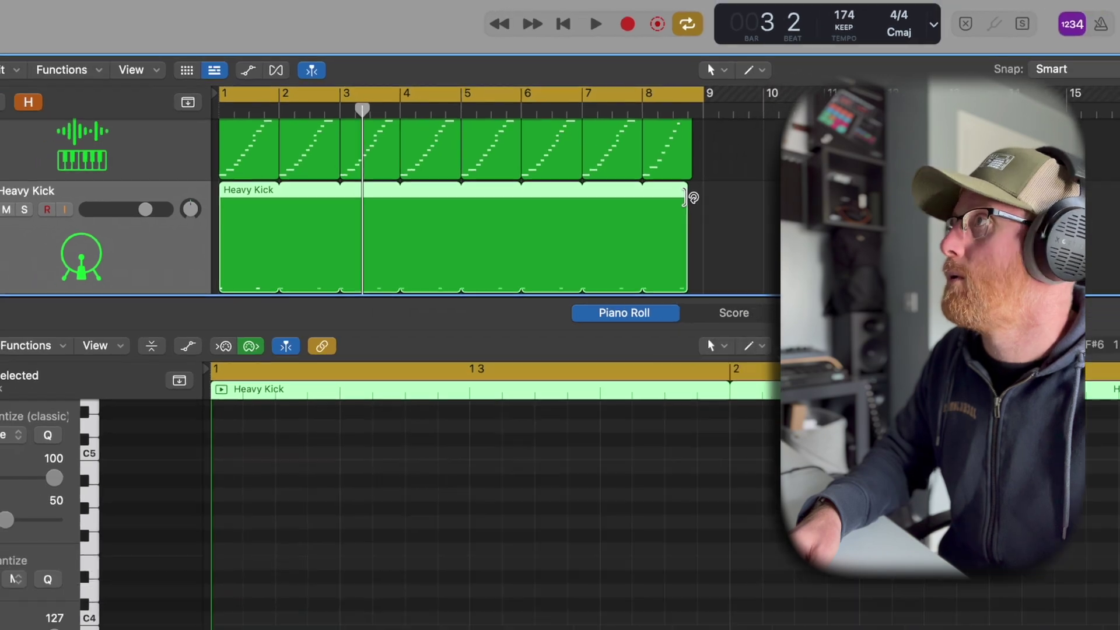
pyautogui.click(741, 214)
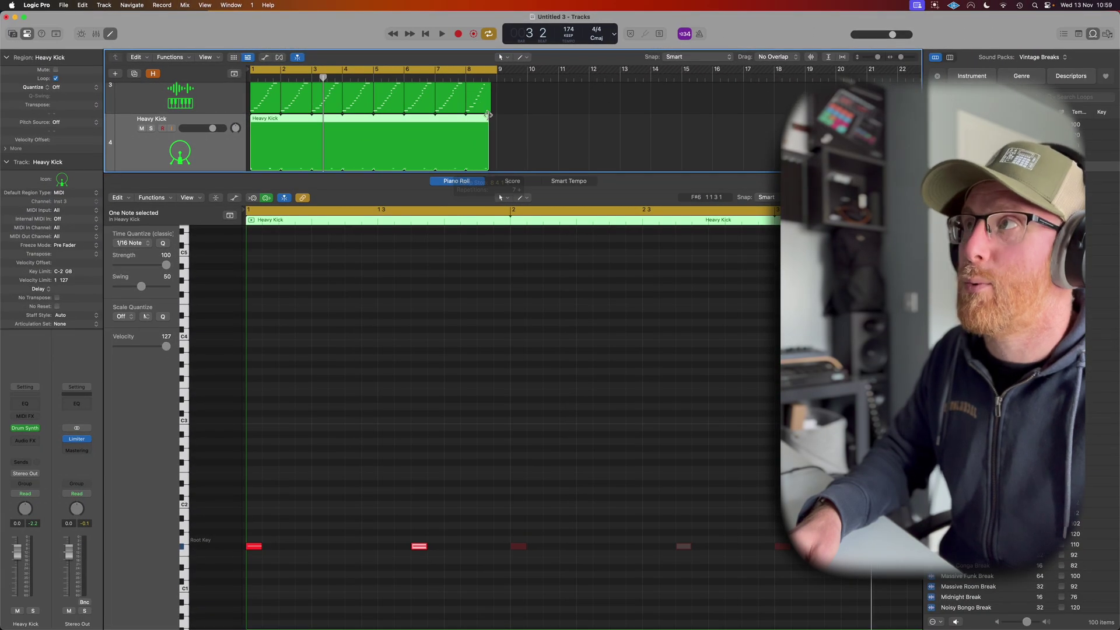
pyautogui.moveTo(491, 122); pyautogui.dragTo(483, 126)
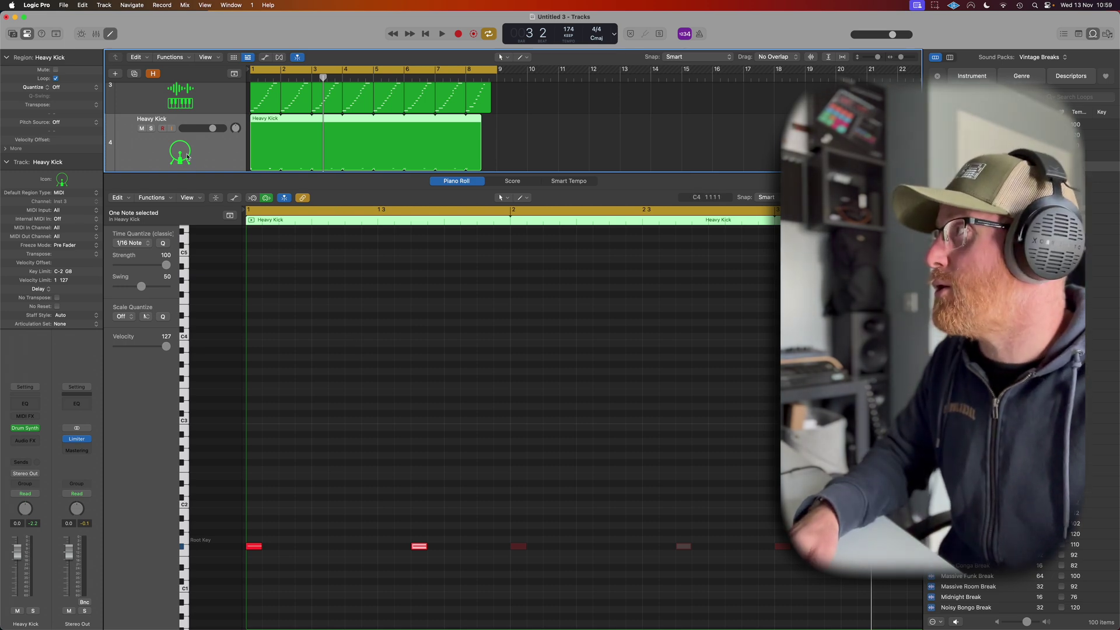
# Step: Solo and play the Heavy Kick track, and shorten the kick's Decay in Drum Synth
pyautogui.click(151, 128)
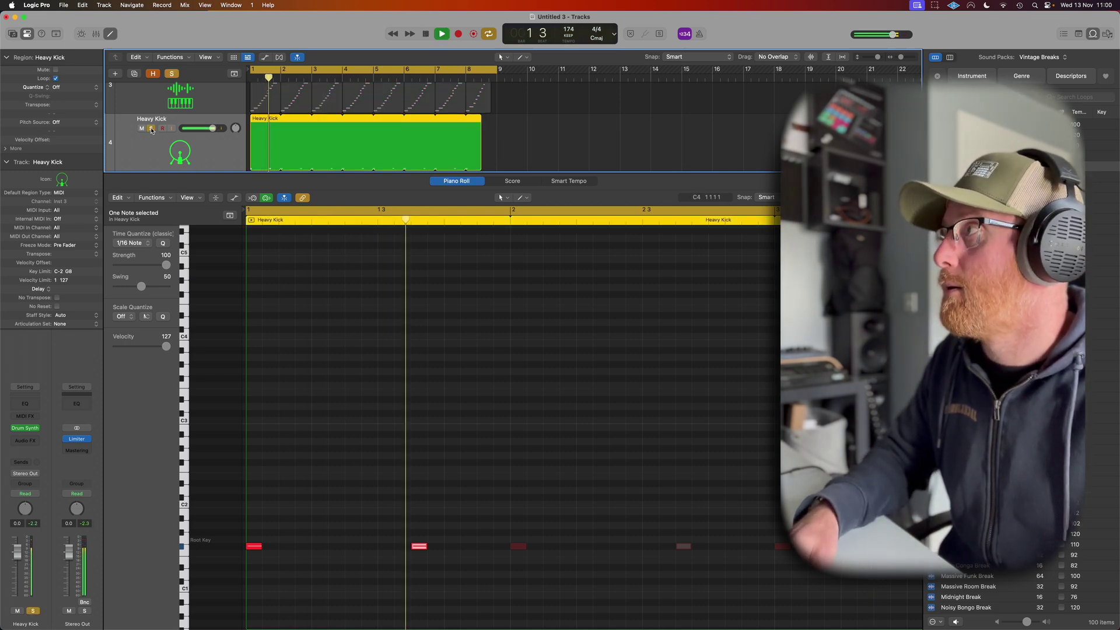
pyautogui.press('e')
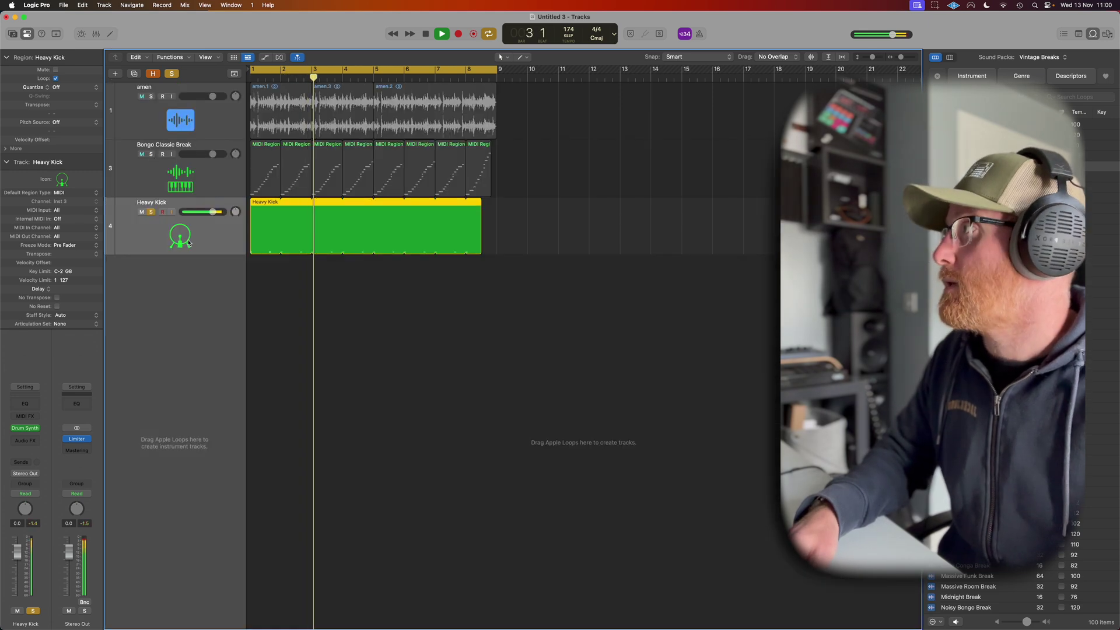
pyautogui.click(25, 428)
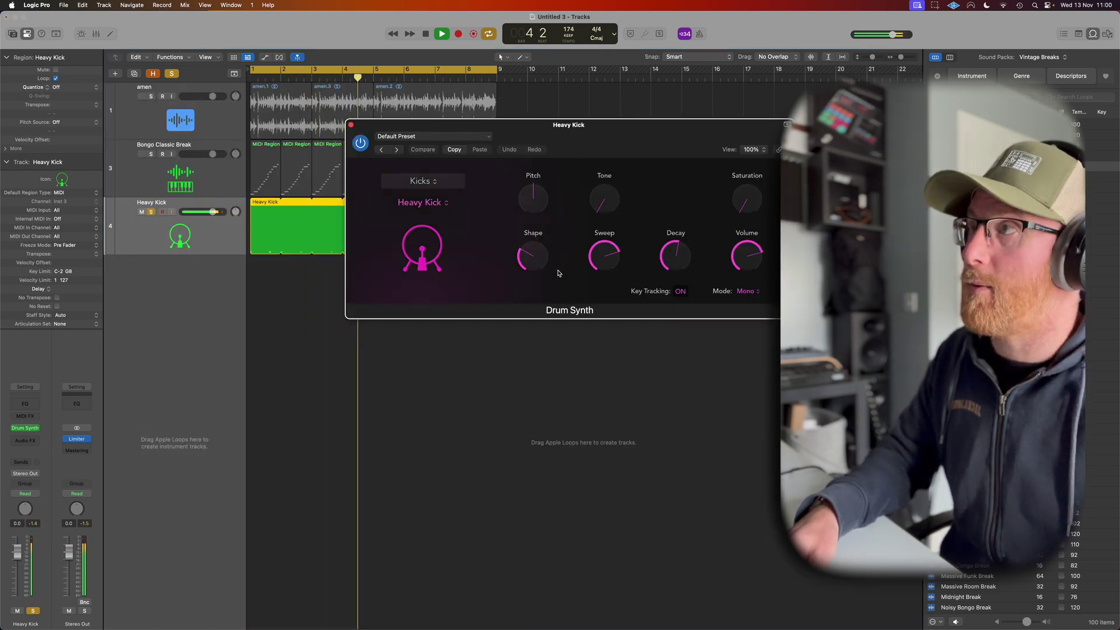
pyautogui.moveTo(622, 137); pyautogui.dragTo(624, 178)
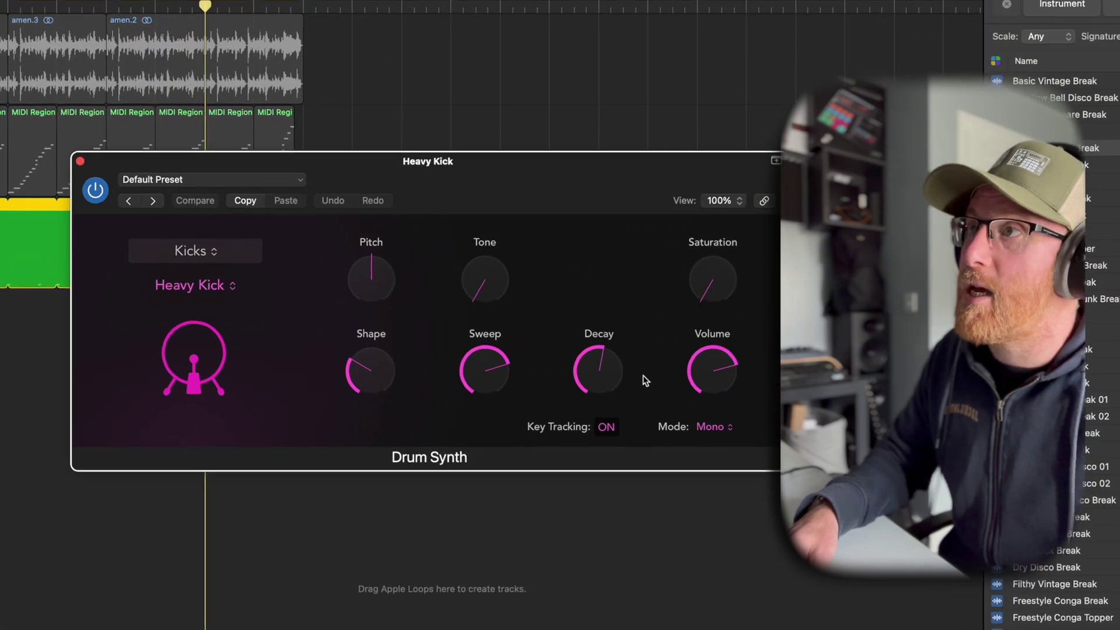
pyautogui.moveTo(685, 309)
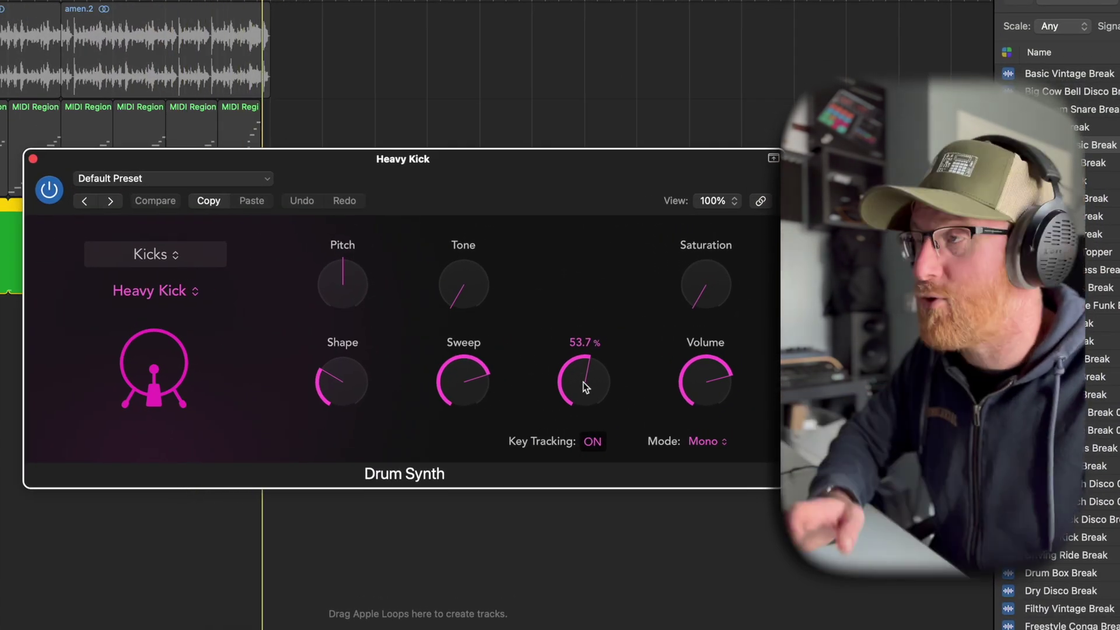
pyautogui.moveTo(585, 388); pyautogui.dragTo(583, 441)
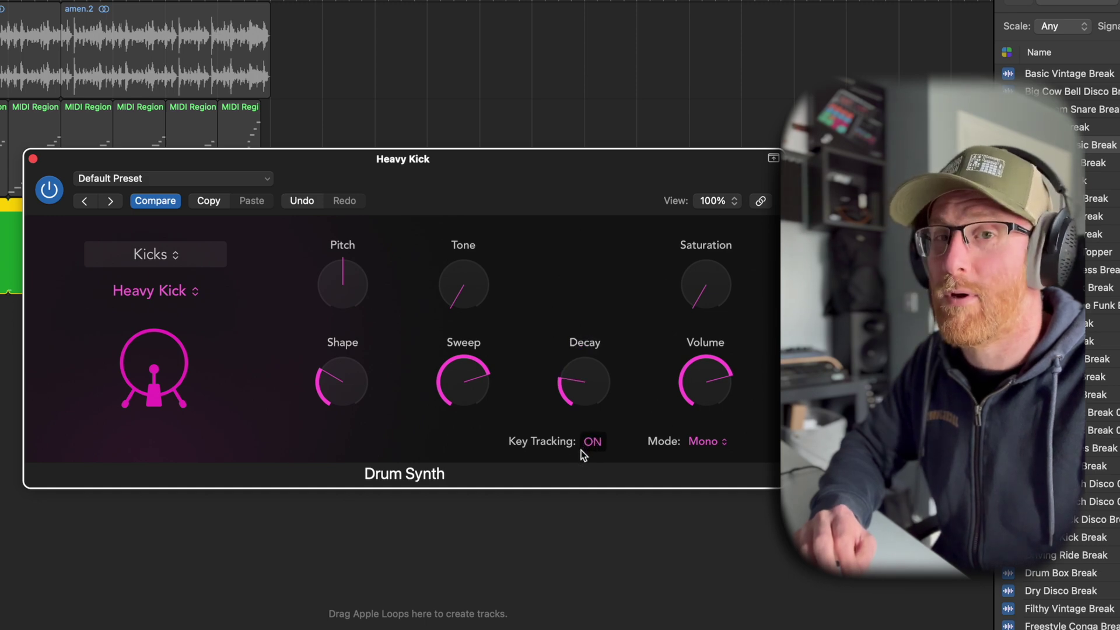
# Step: Set the kick's Sweep to about 71.8% and its Shape to about 41.2%
pyautogui.moveTo(455, 385)
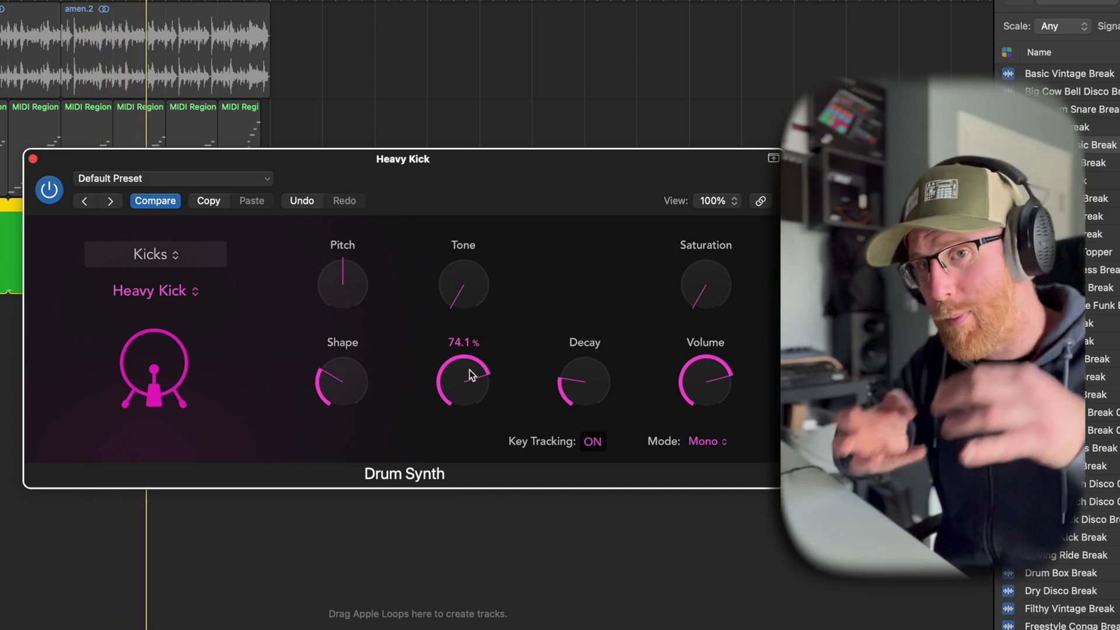
pyautogui.moveTo(470, 376); pyautogui.dragTo(466, 433)
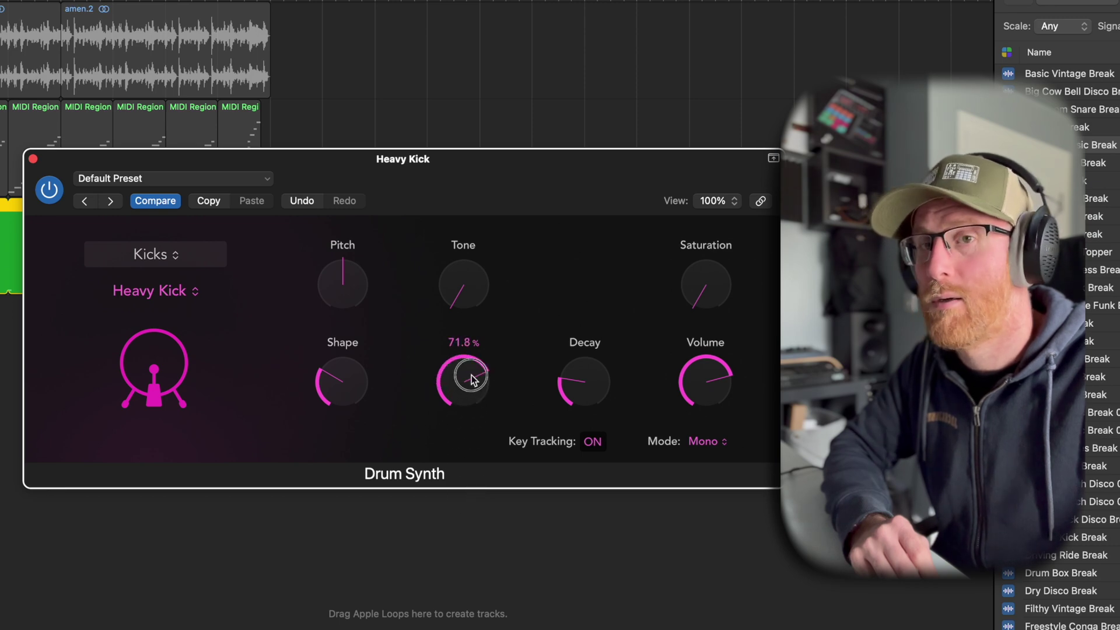
pyautogui.moveTo(338, 376); pyautogui.dragTo(365, 355)
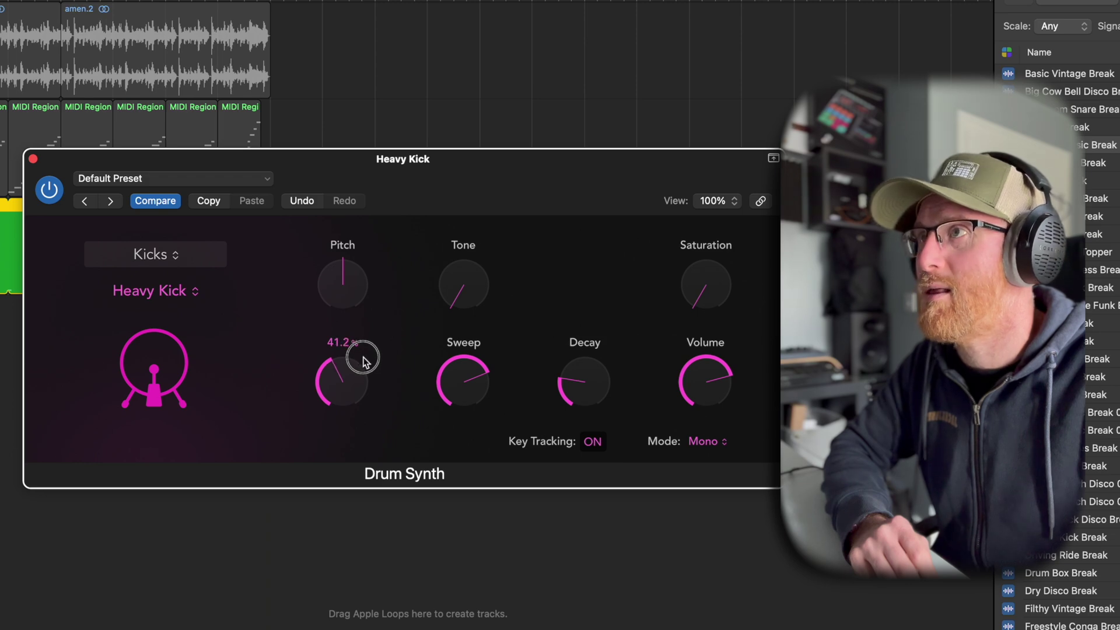
pyautogui.moveTo(363, 357); pyautogui.dragTo(362, 354)
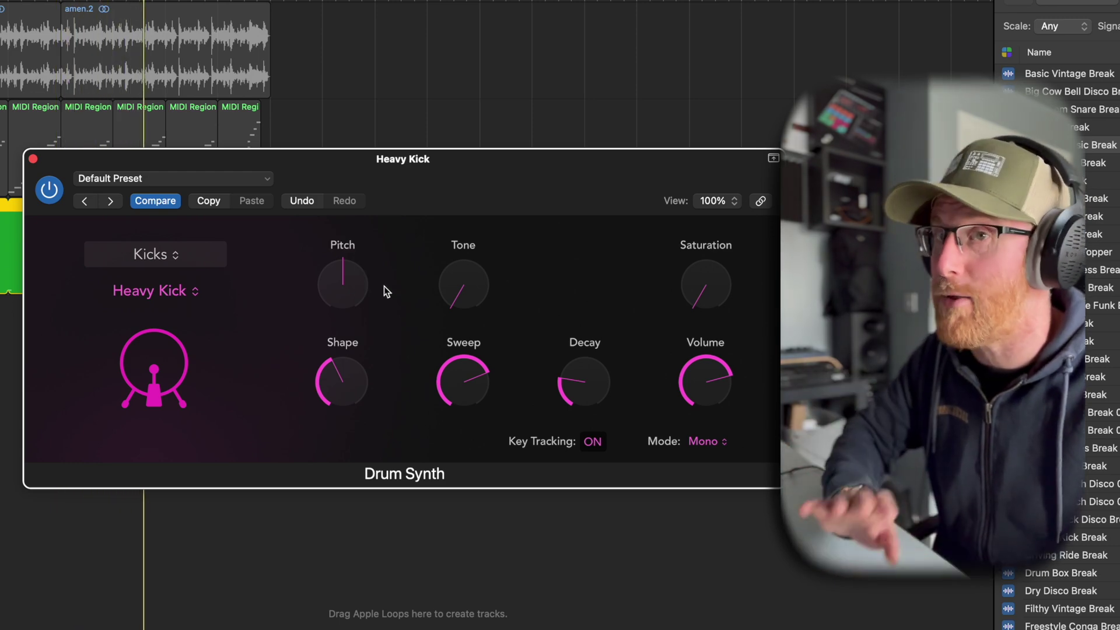
# Step: Audition the kick's Tone up to about 80%, settle it at a low setting, and add a slight touch of Saturation
pyautogui.moveTo(462, 291); pyautogui.dragTo(486, 115)
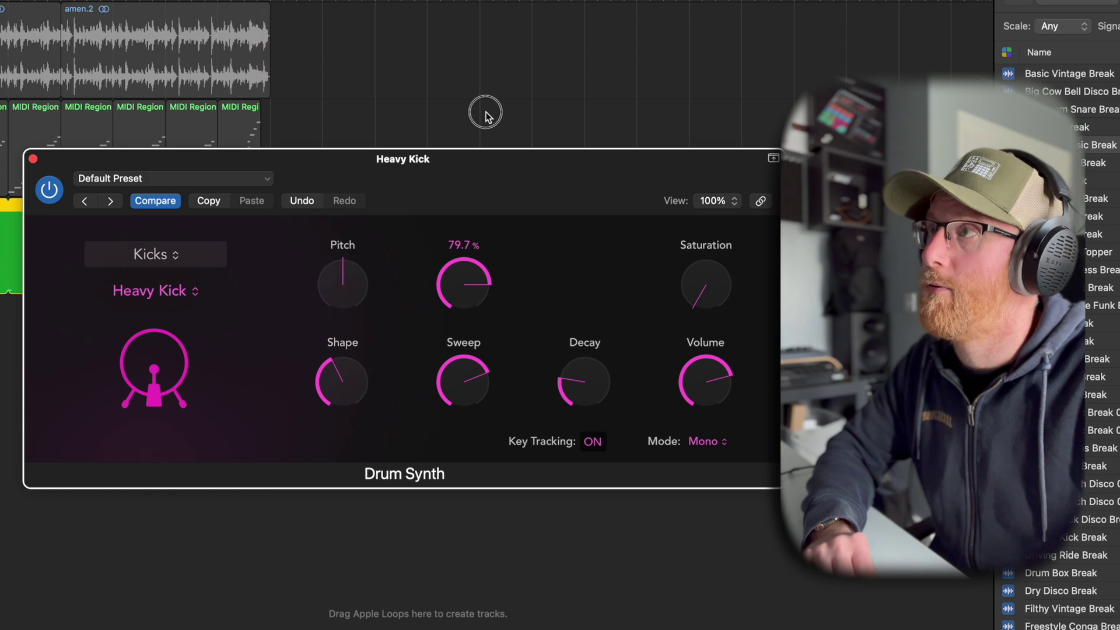
pyautogui.moveTo(485, 299); pyautogui.dragTo(453, 331)
pyautogui.moveTo(707, 257); pyautogui.dragTo(710, 290)
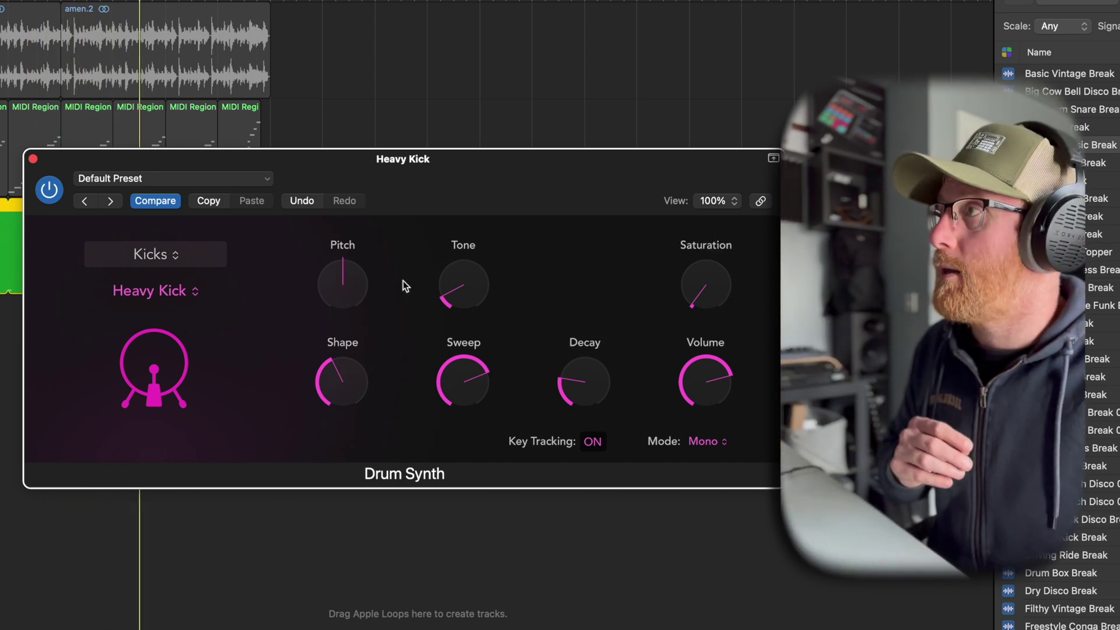
# Step: View the available kick types, keep Heavy Kick, and play the full arrangement with the kick unsoloed
pyautogui.click(179, 292)
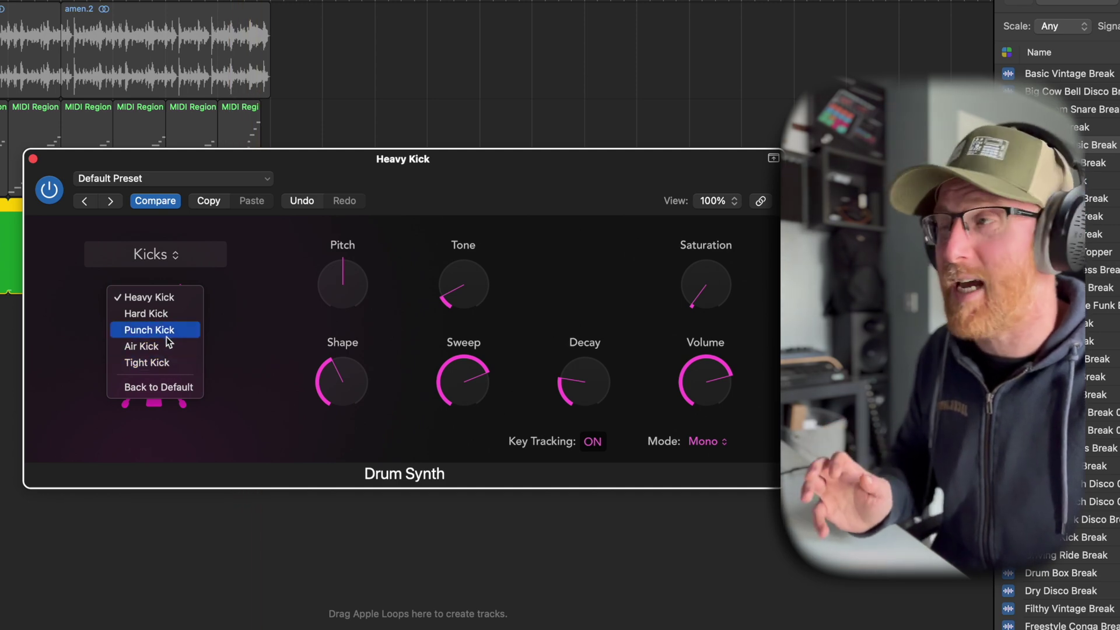
pyautogui.press('Escape')
pyautogui.press('space')
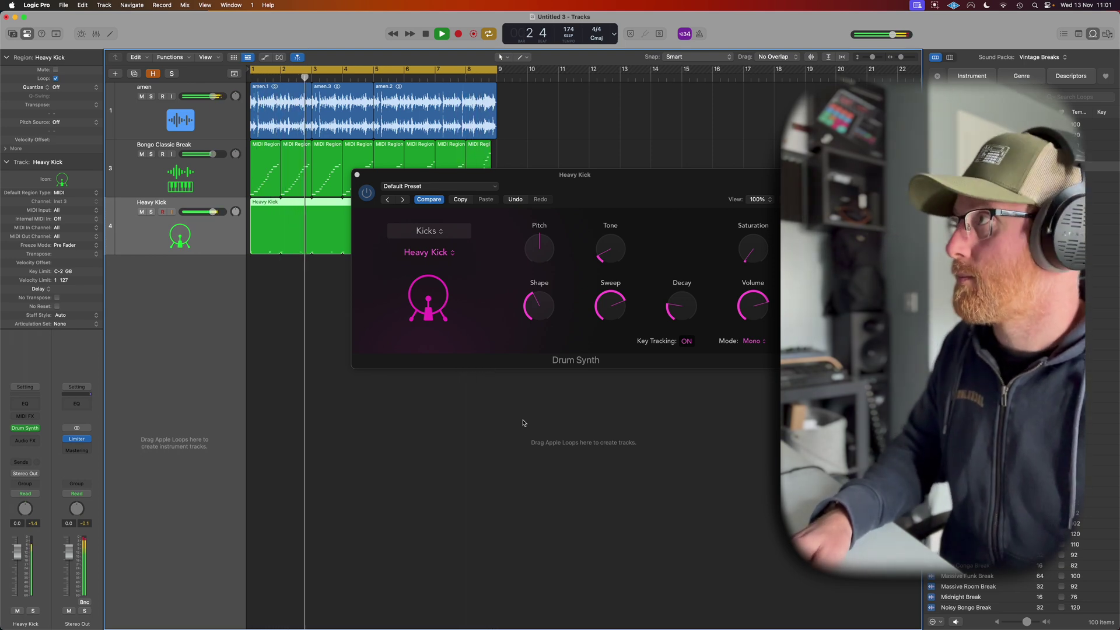
# Step: Stop playback and add a Compressor to the amen track using the FET Sidey preset, side-chained to Heavy Kick (Inst 3)
pyautogui.press('space')
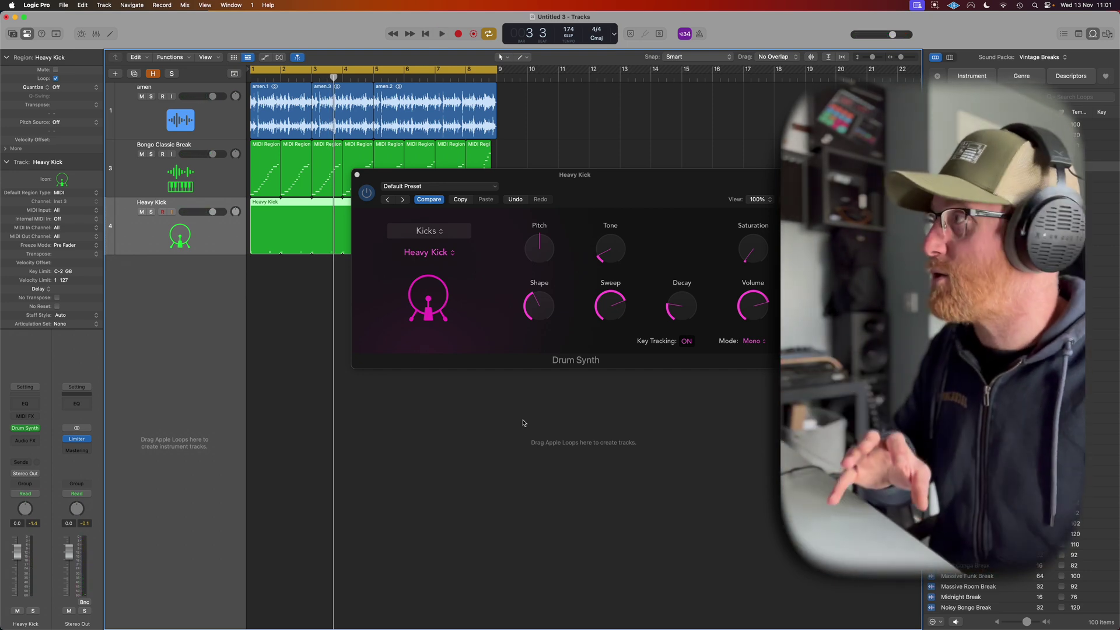
pyautogui.click(235, 126)
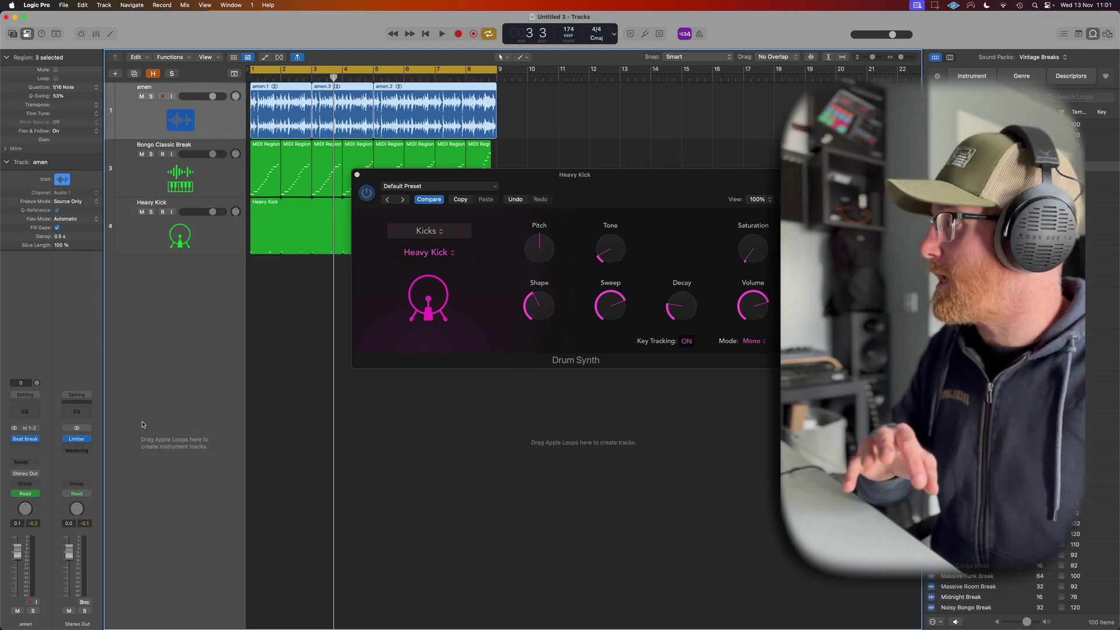
pyautogui.click(23, 404)
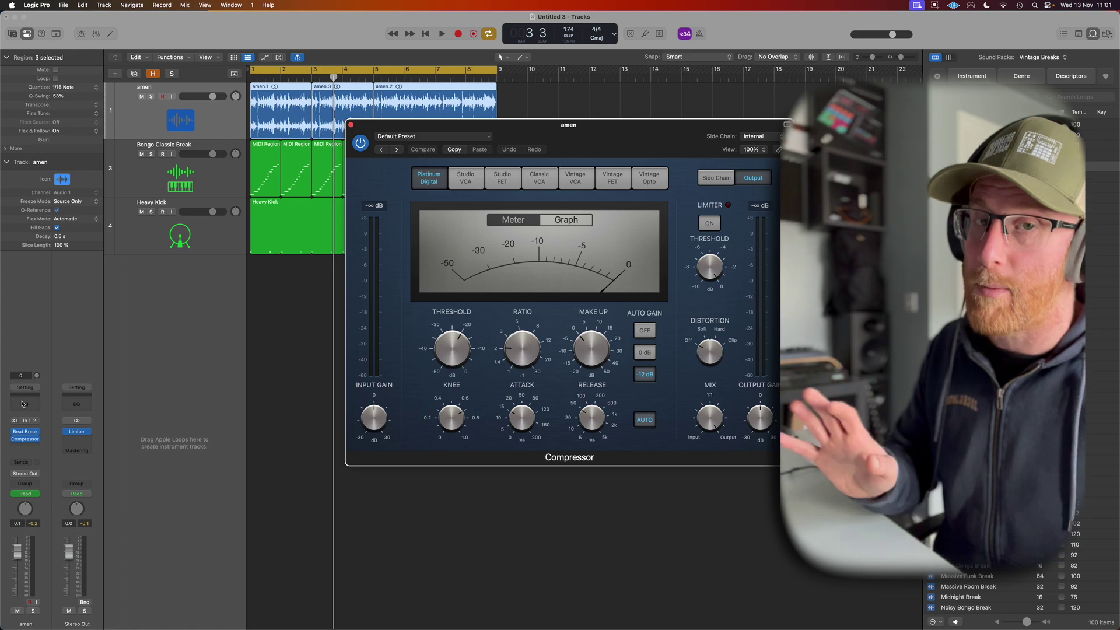
pyautogui.click(426, 136)
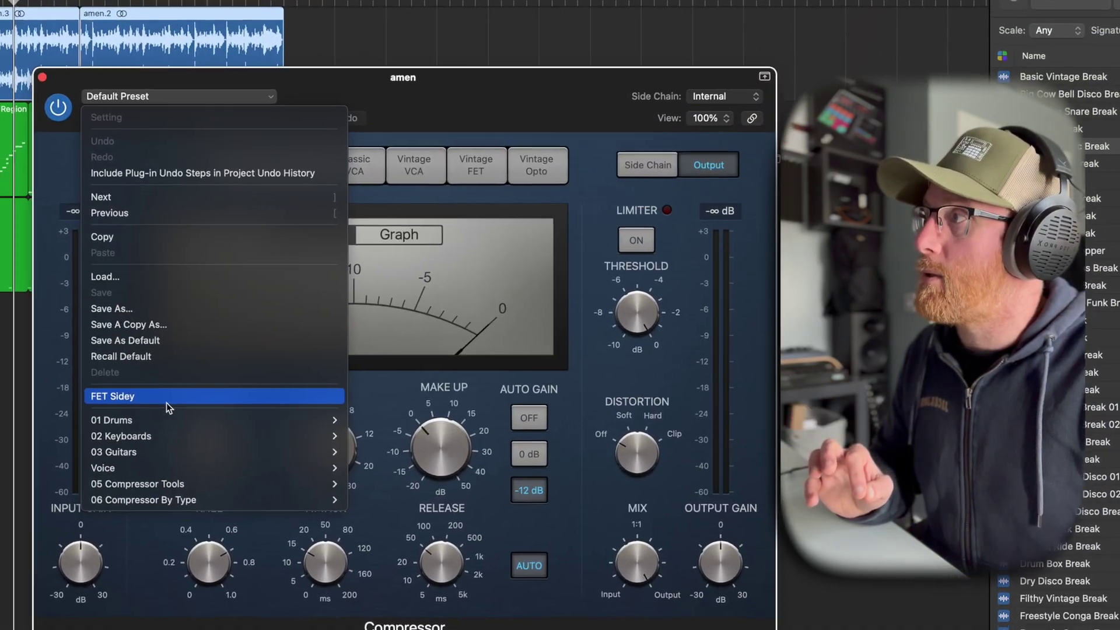
pyautogui.click(79, 404)
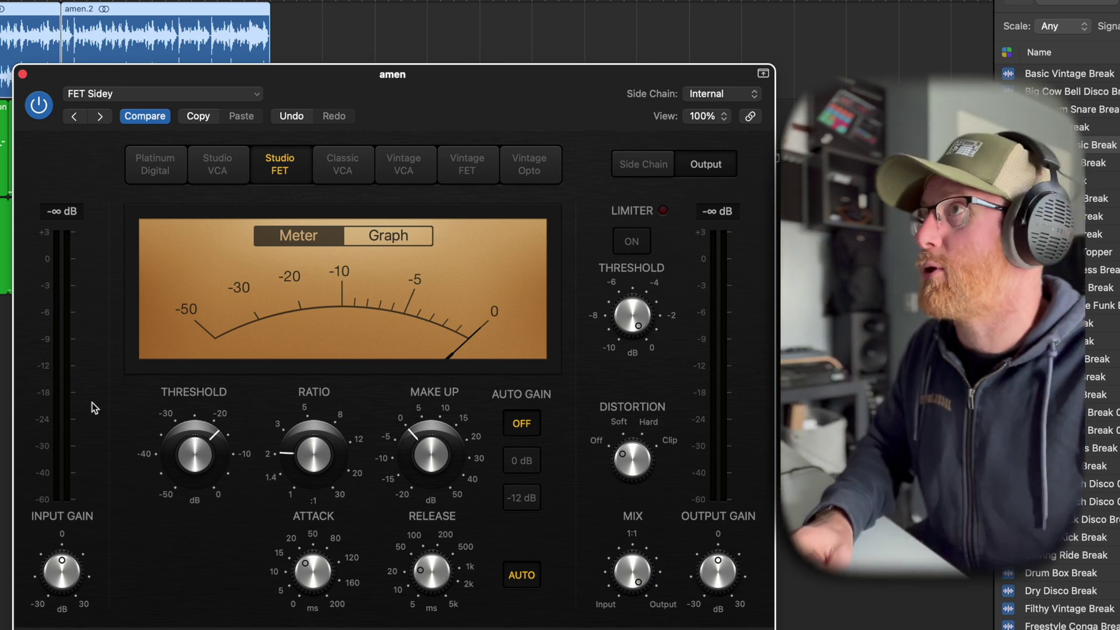
pyautogui.click(714, 95)
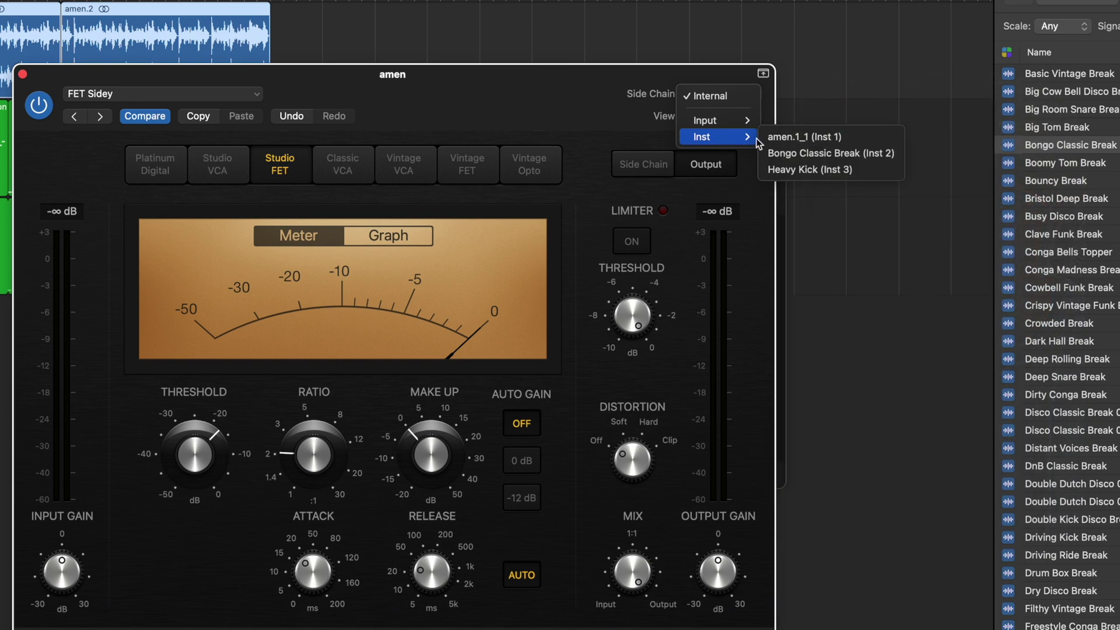
pyautogui.click(773, 168)
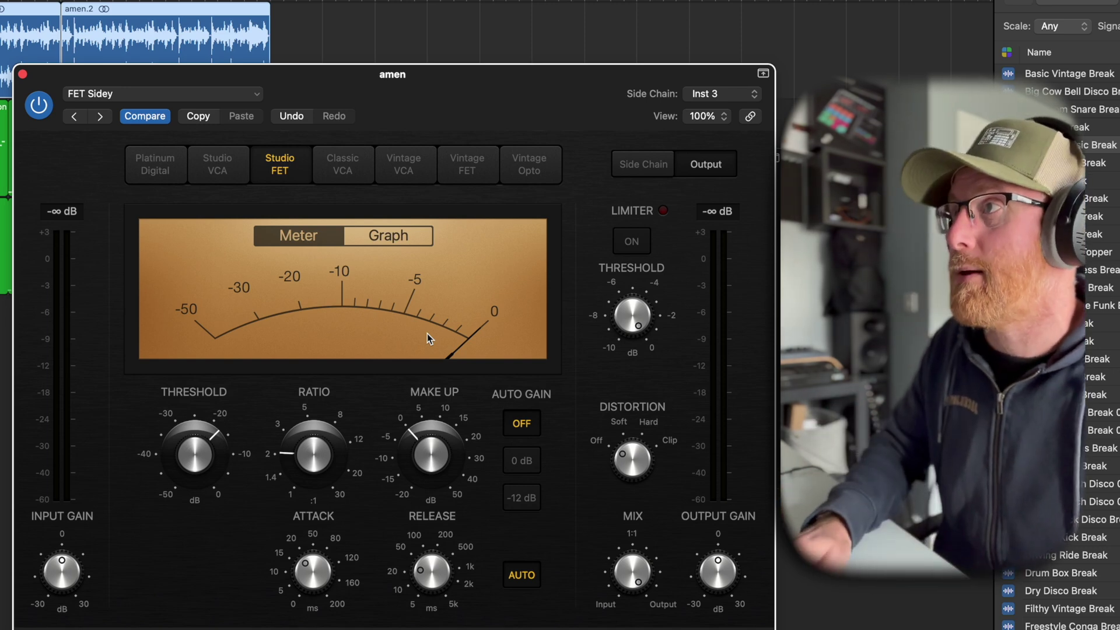
# Step: During playback, shorten the amen compressor's Attack to about 10 ms and raise its Threshold, then close the plug-in windows
pyautogui.press('space')
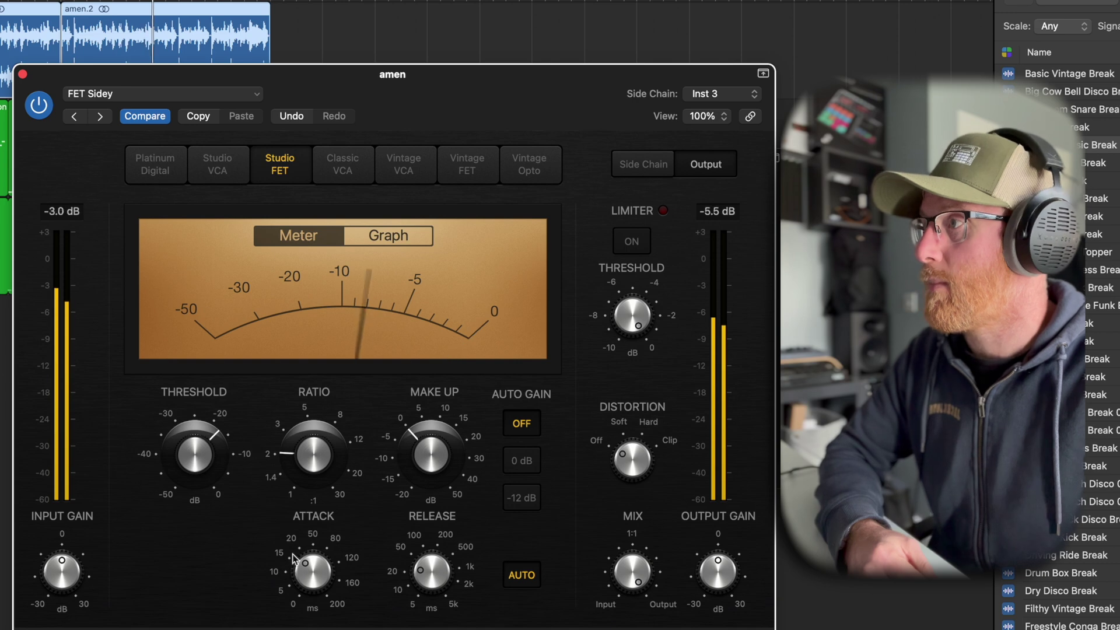
pyautogui.moveTo(312, 570)
pyautogui.moveTo(312, 569); pyautogui.dragTo(307, 590)
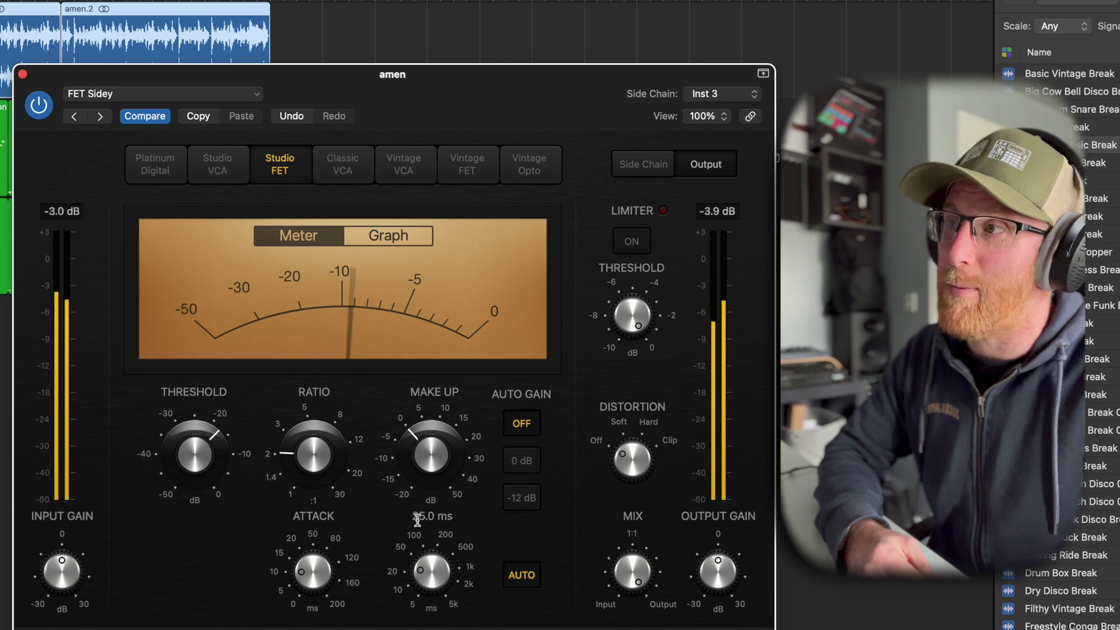
pyautogui.moveTo(202, 465); pyautogui.dragTo(210, 421)
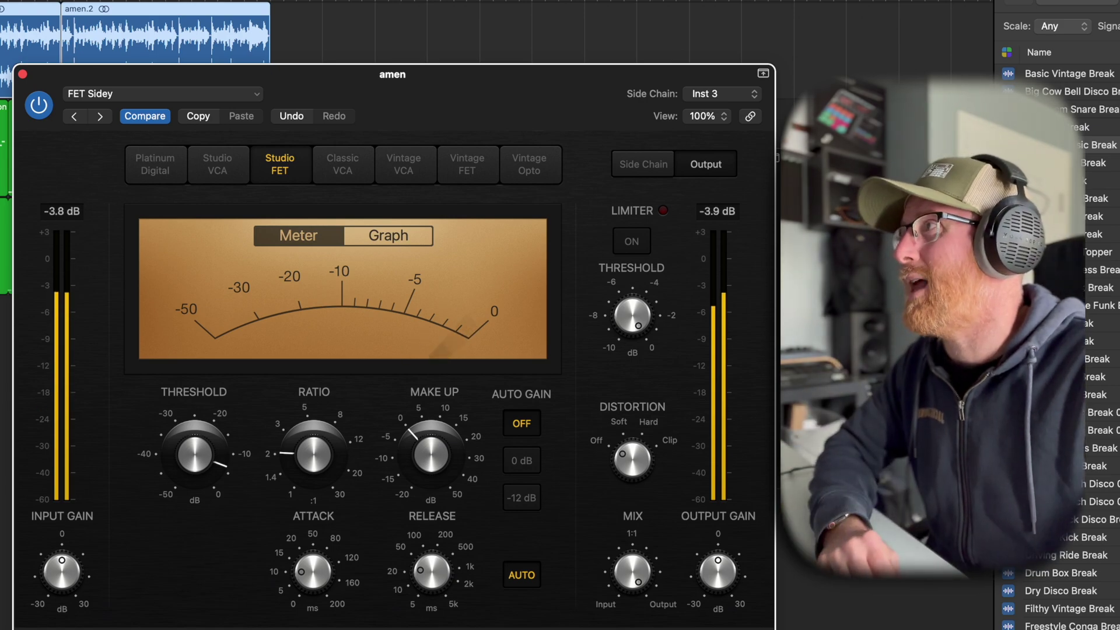
pyautogui.click(23, 75)
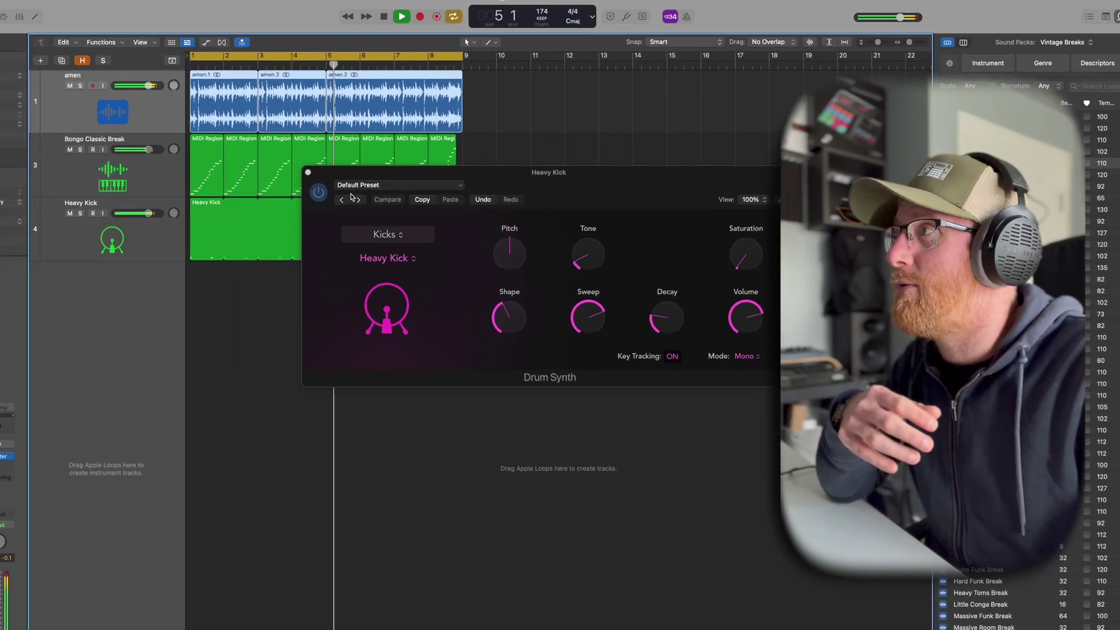
pyautogui.click(308, 173)
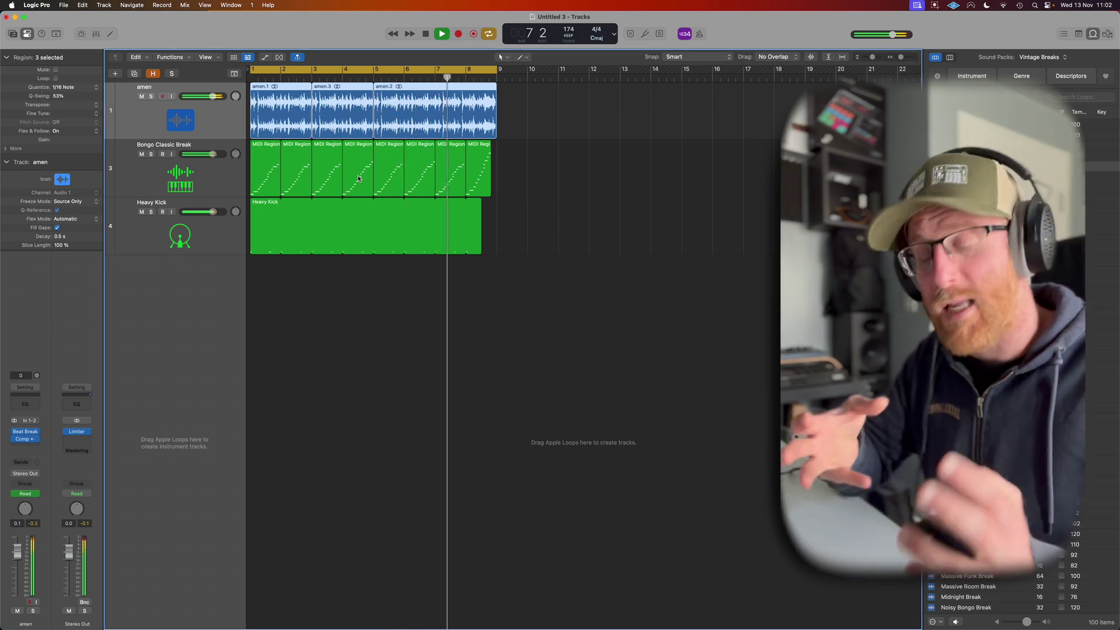
# Step: Route the amen, Bongo Classic Break and Heavy Kick channels to Bus 1 together in the mixer
pyautogui.press('x')
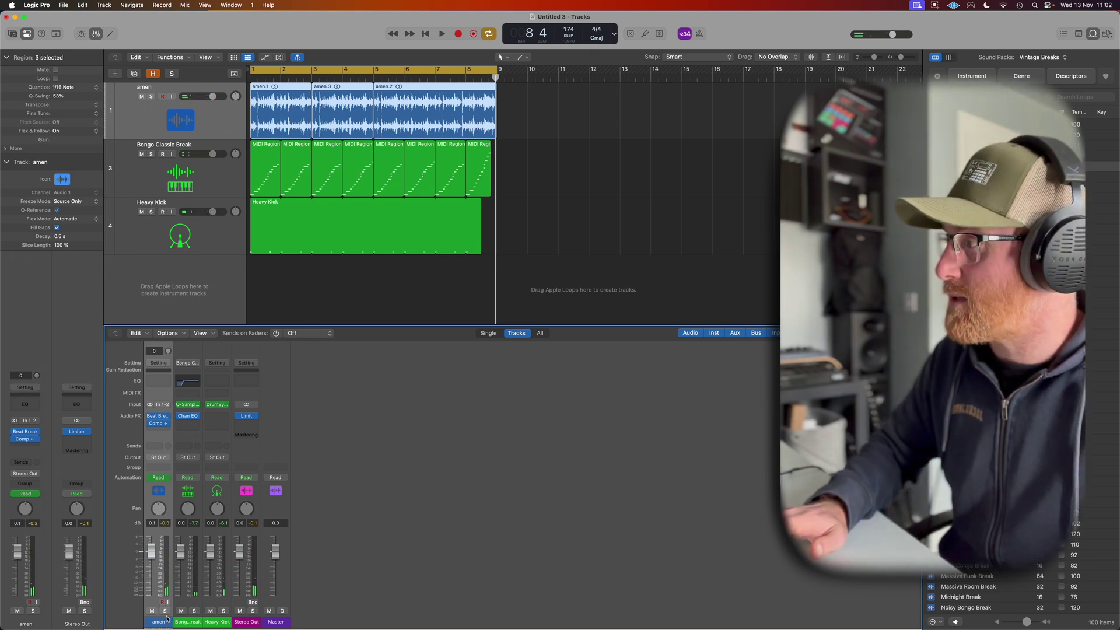
pyautogui.keyDown('shift'); pyautogui.click(211, 624); pyautogui.keyUp('shift')
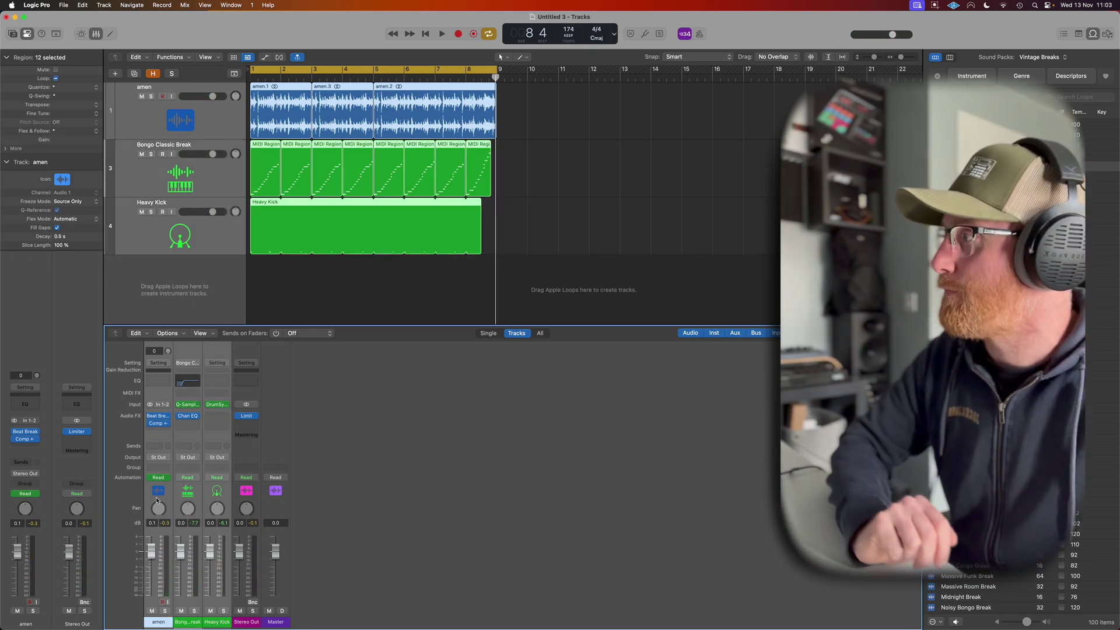
pyautogui.click(158, 458)
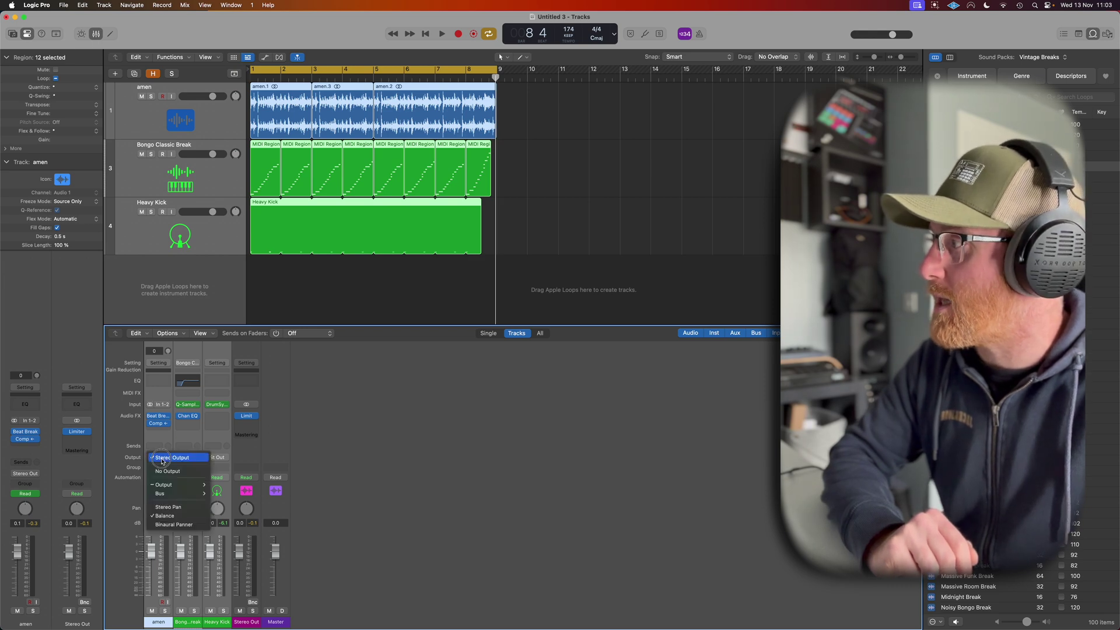
pyautogui.moveTo(172, 499)
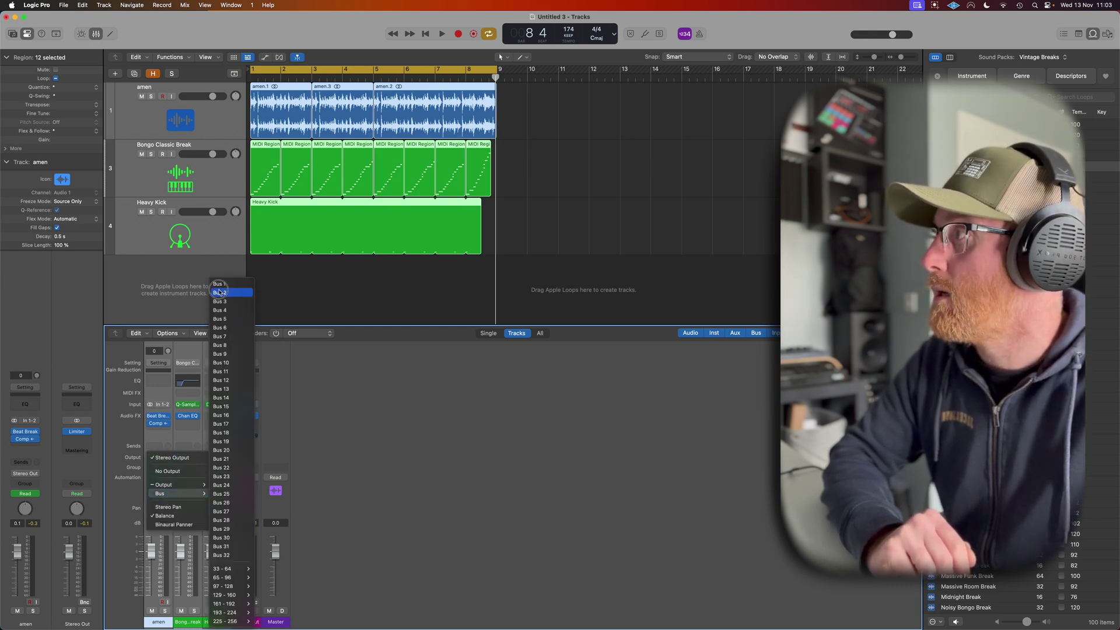
pyautogui.click(220, 285)
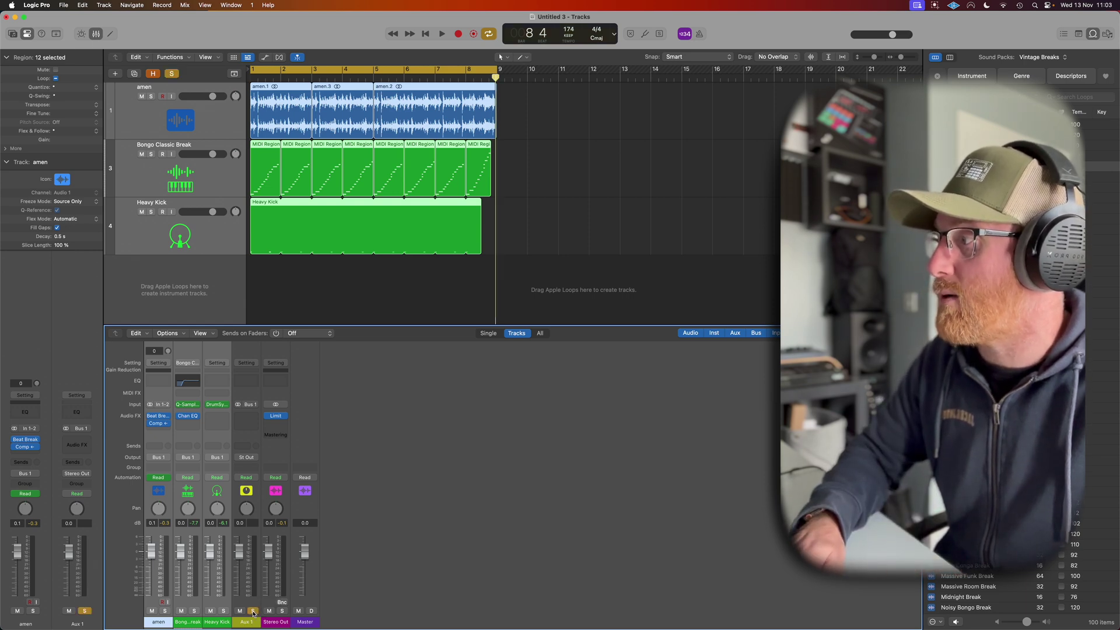
# Step: Play the arrangement through the soloed Aux 1 channel and open that channel's name for editing
pyautogui.press('space')
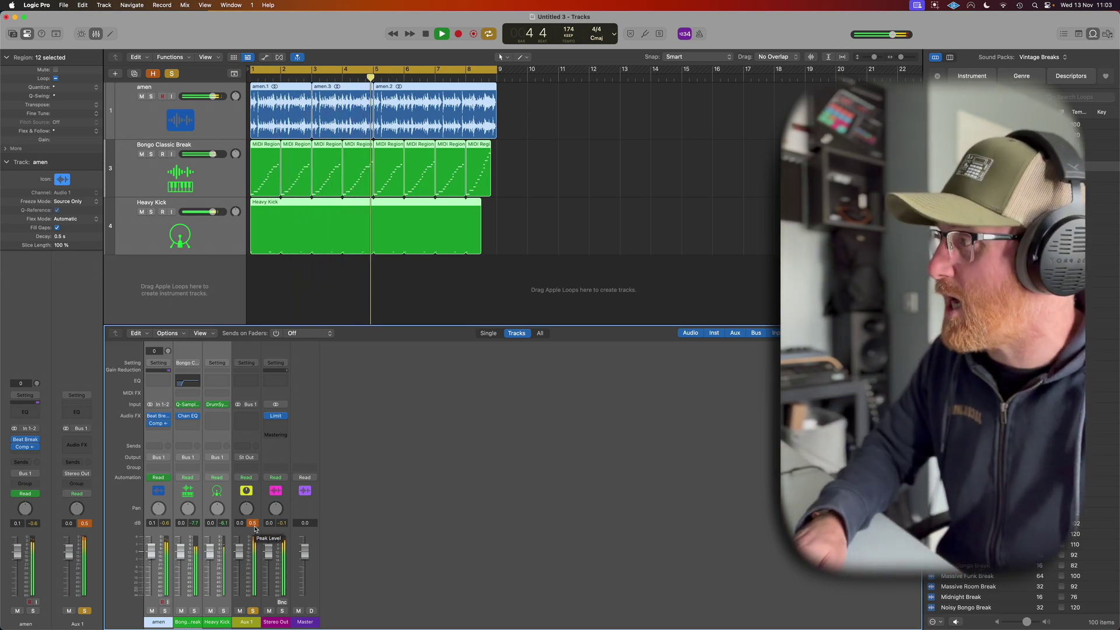
pyautogui.doubleClick(247, 622)
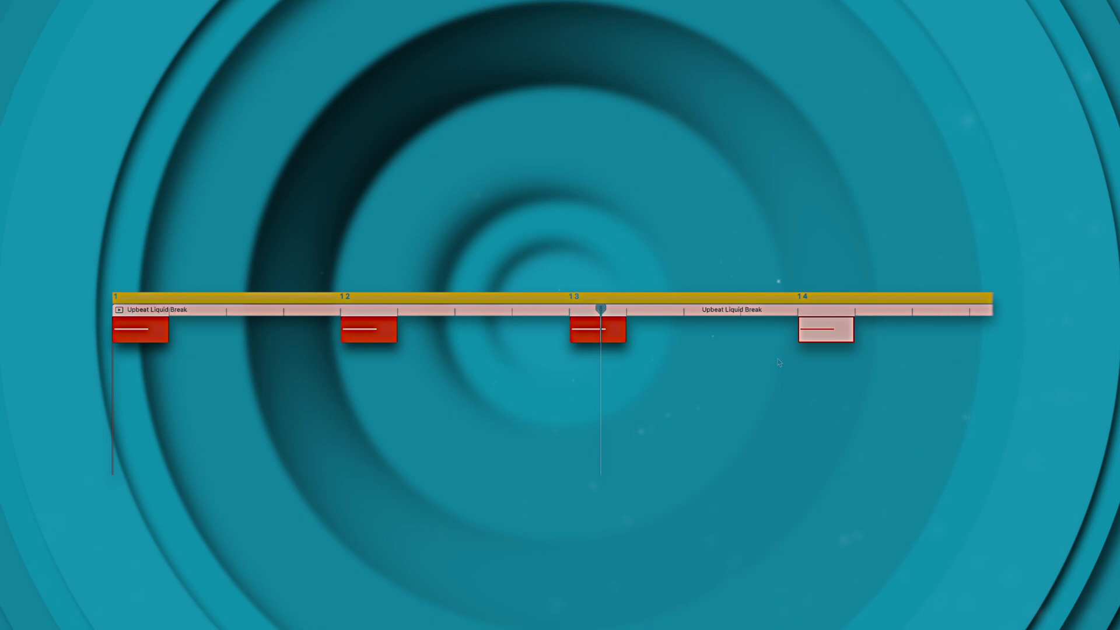
# Step: Duplicate the first kick note of the Upbeat Liquid Break pattern three times to fill the space up to the second beat
pyautogui.click(142, 339)
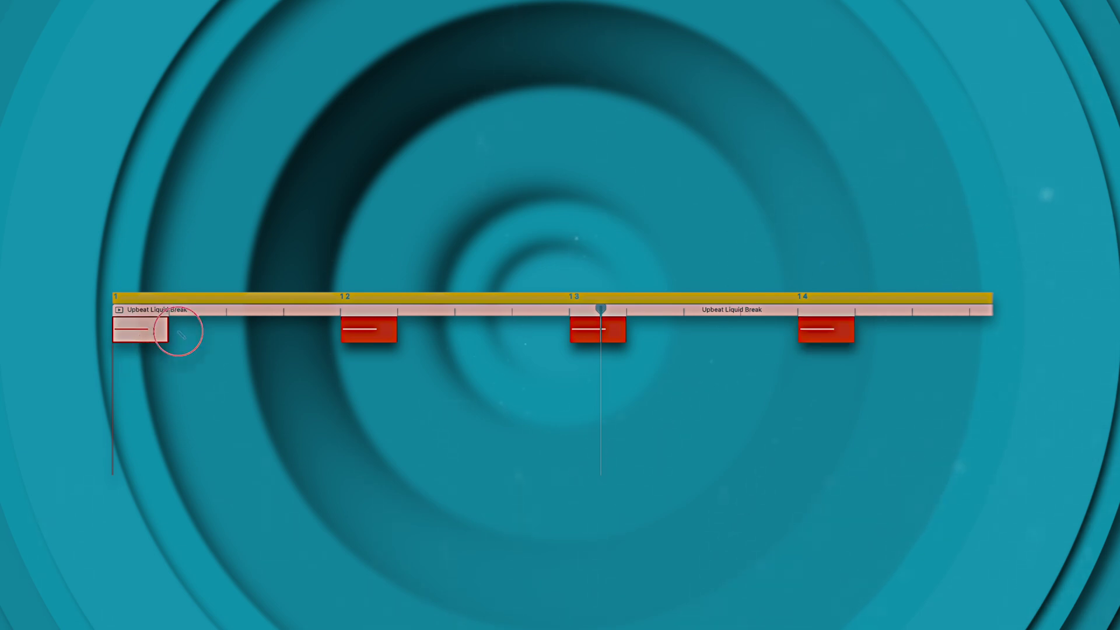
pyautogui.hotkey('ctrl', 'd')
pyautogui.hotkey('ctrl', 'd')
pyautogui.hotkey('ctrl', 'd')
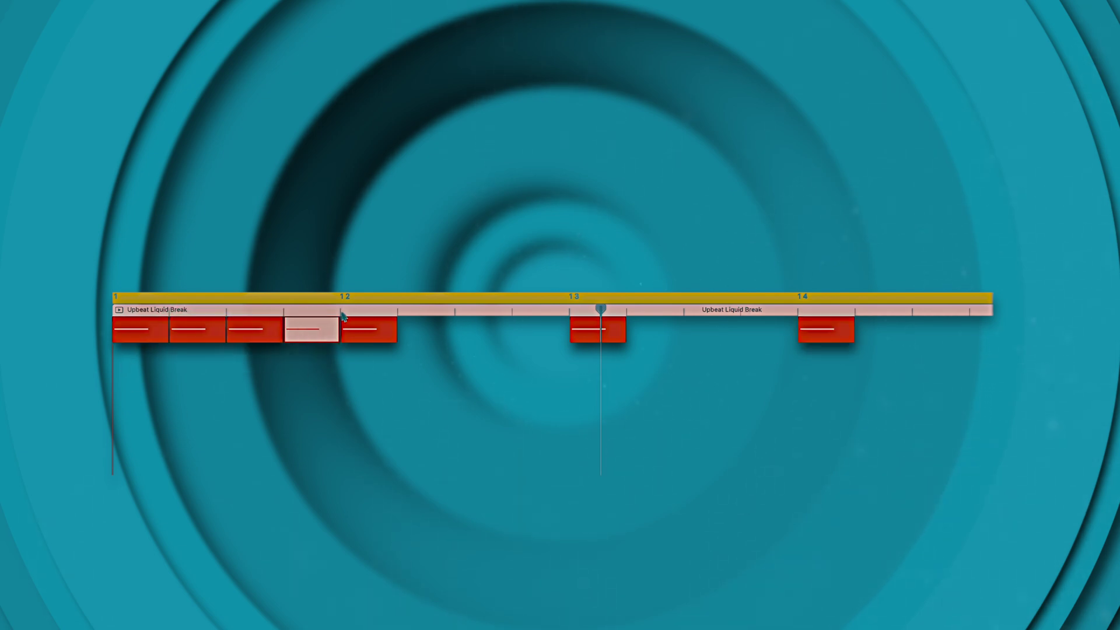
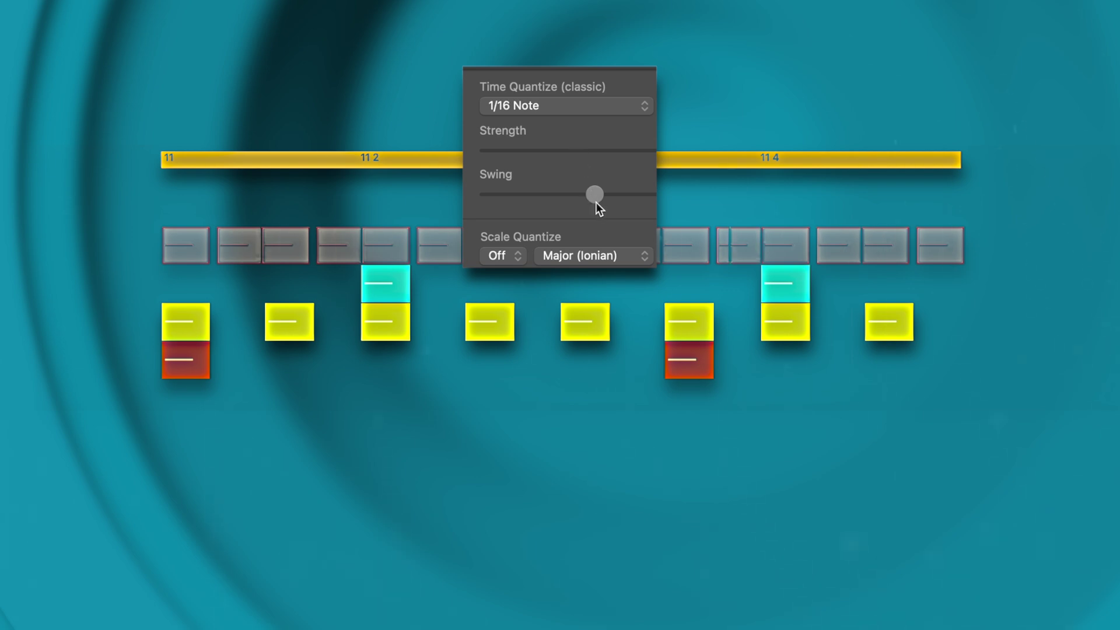
# Step: Increase the Swing amount of the 1/16 Note time quantize
pyautogui.moveTo(597, 202)
pyautogui.mouseDown()
pyautogui.moveTo(587, 202)
pyautogui.moveTo(610, 203)
pyautogui.mouseUp()
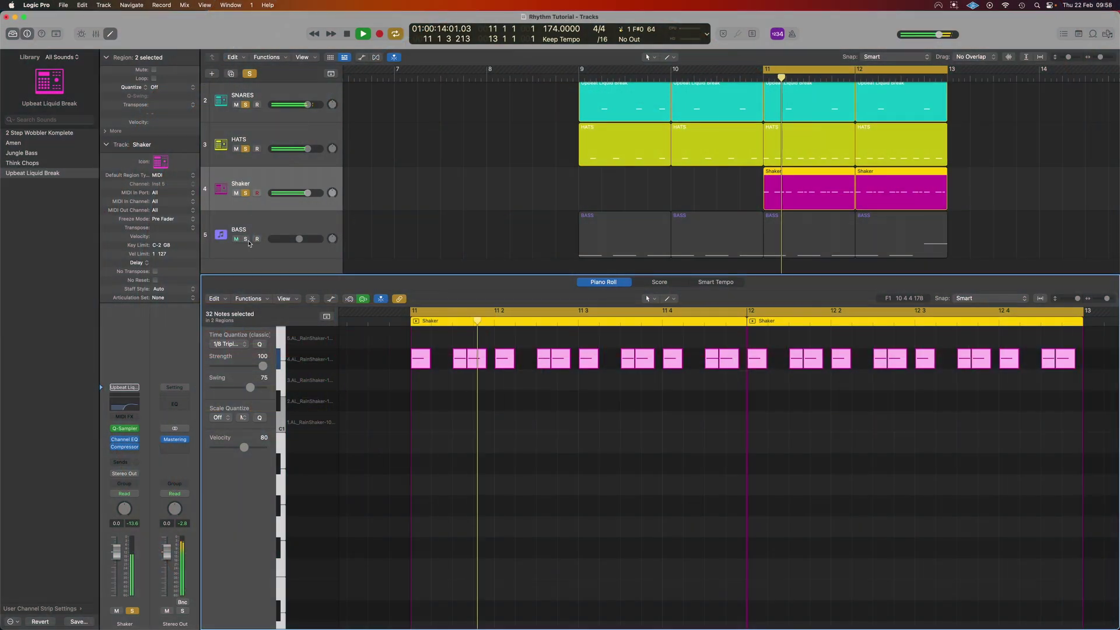
# Step: Select the drum and bass regions in bars 11 and 12, view their notes together in the Piano Roll, and stop playback
pyautogui.moveTo(962, 247); pyautogui.dragTo(795, 102)
pyautogui.press('super+Up')
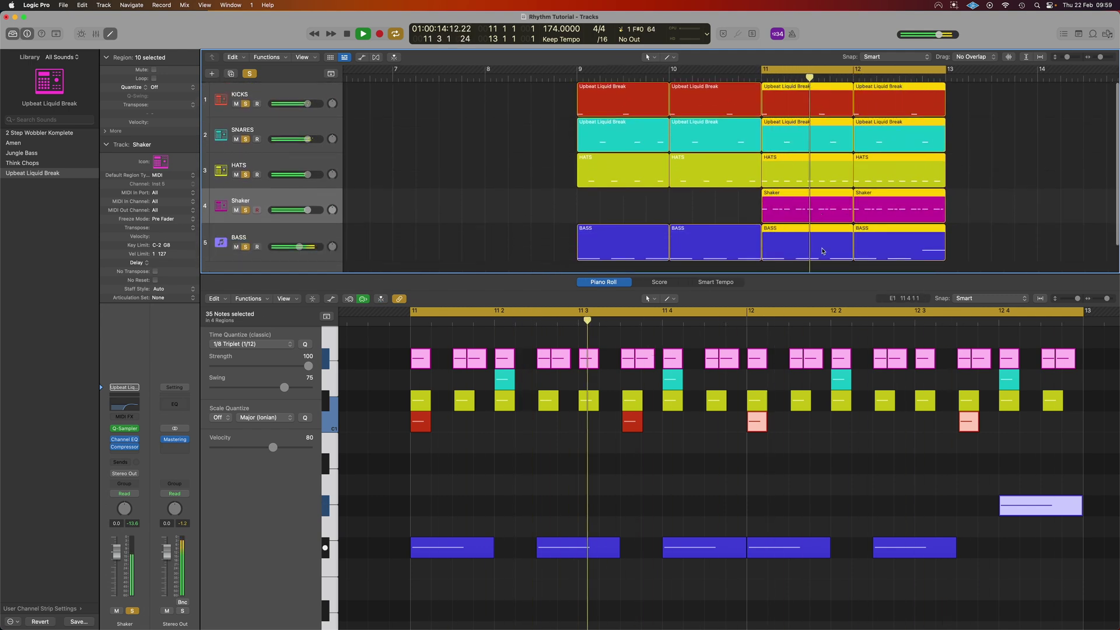
pyautogui.click(689, 442)
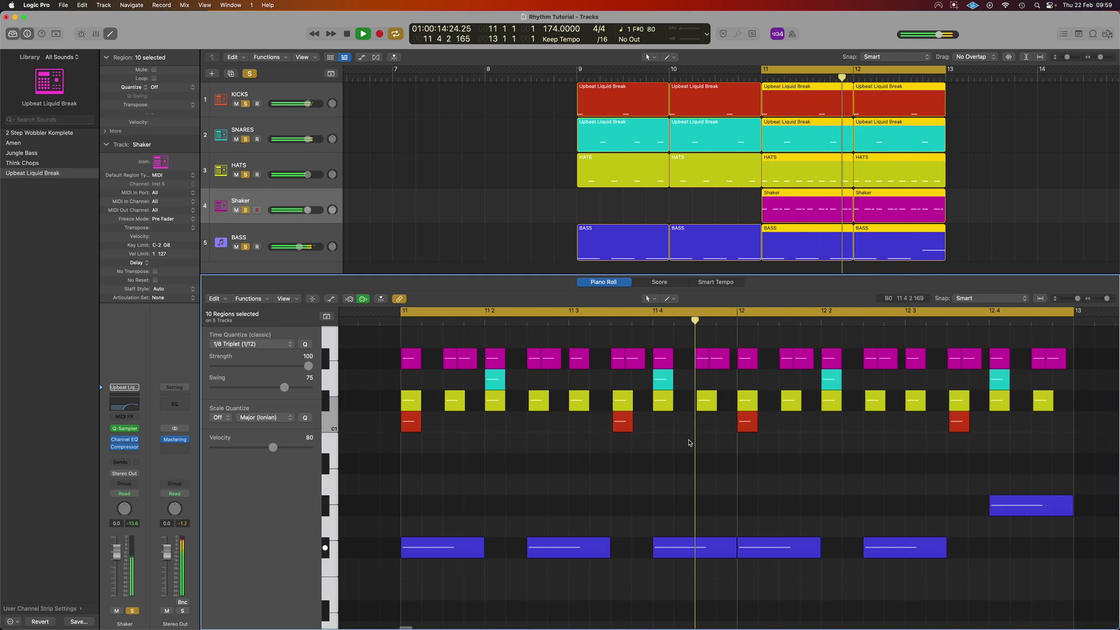
pyautogui.press('space')
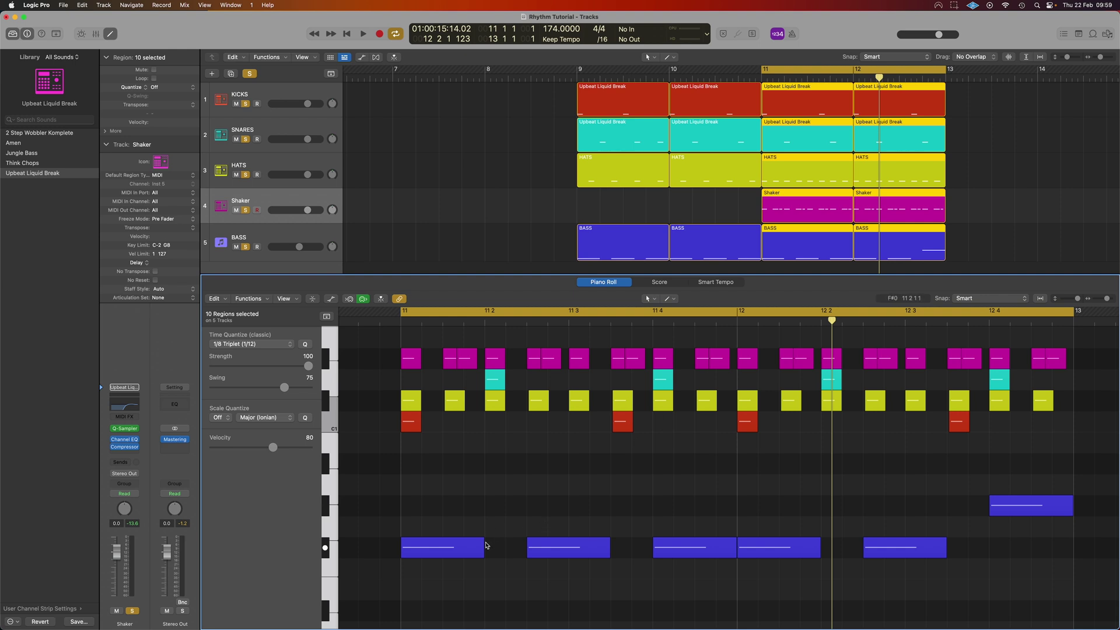
# Step: Open the BASS track's DS Thorn synth and examine its Mod Matrix routings and LFO 2 settings
pyautogui.click(268, 234)
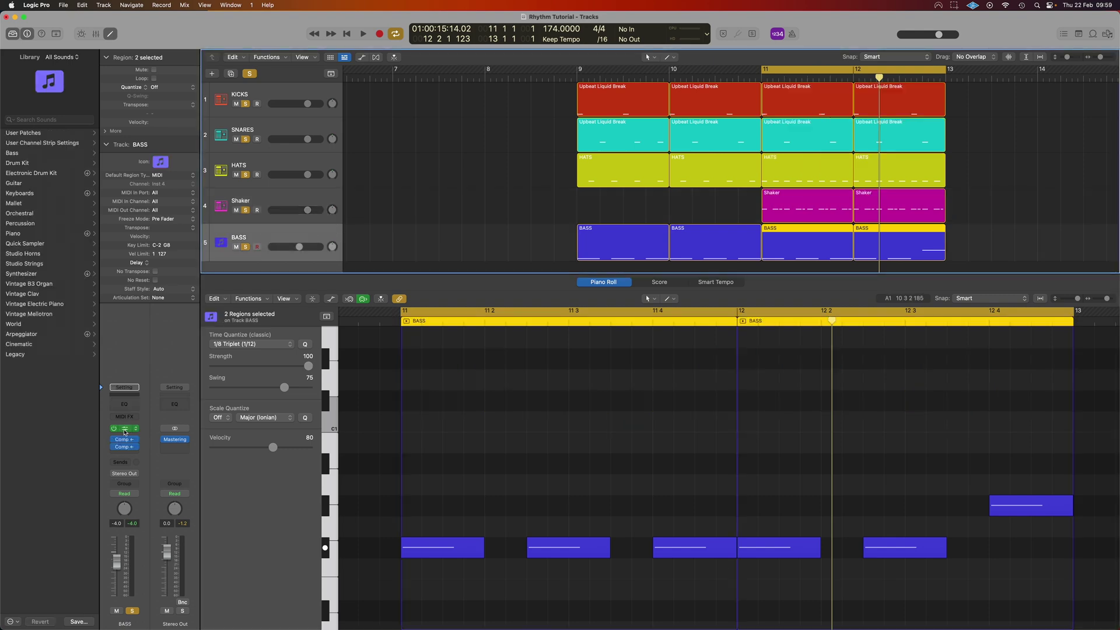
pyautogui.click(125, 430)
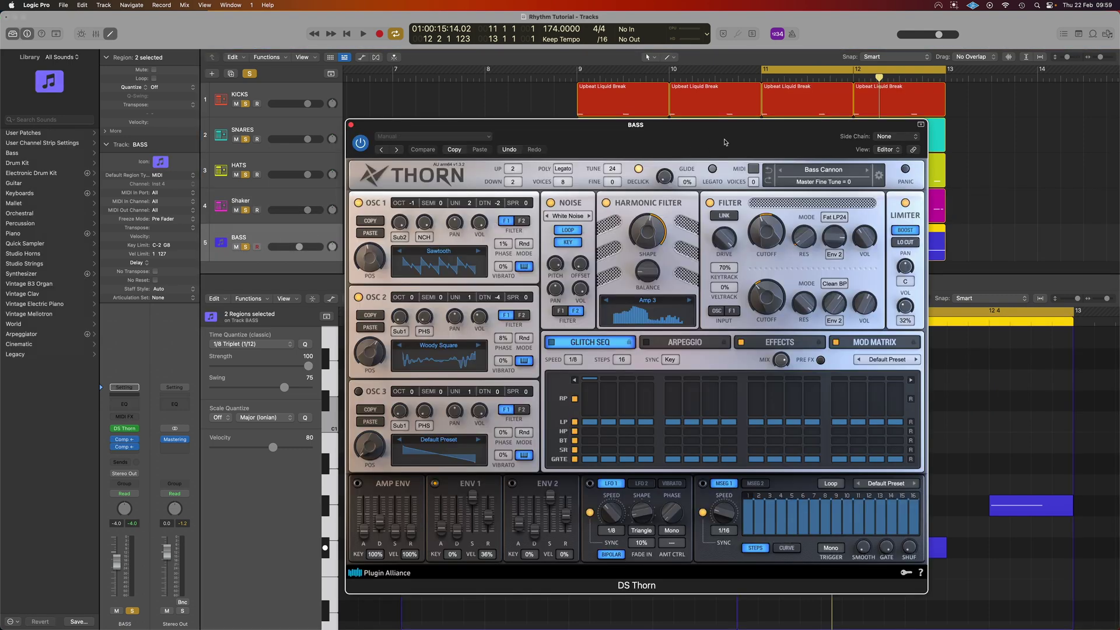
pyautogui.moveTo(765, 242)
pyautogui.click(866, 341)
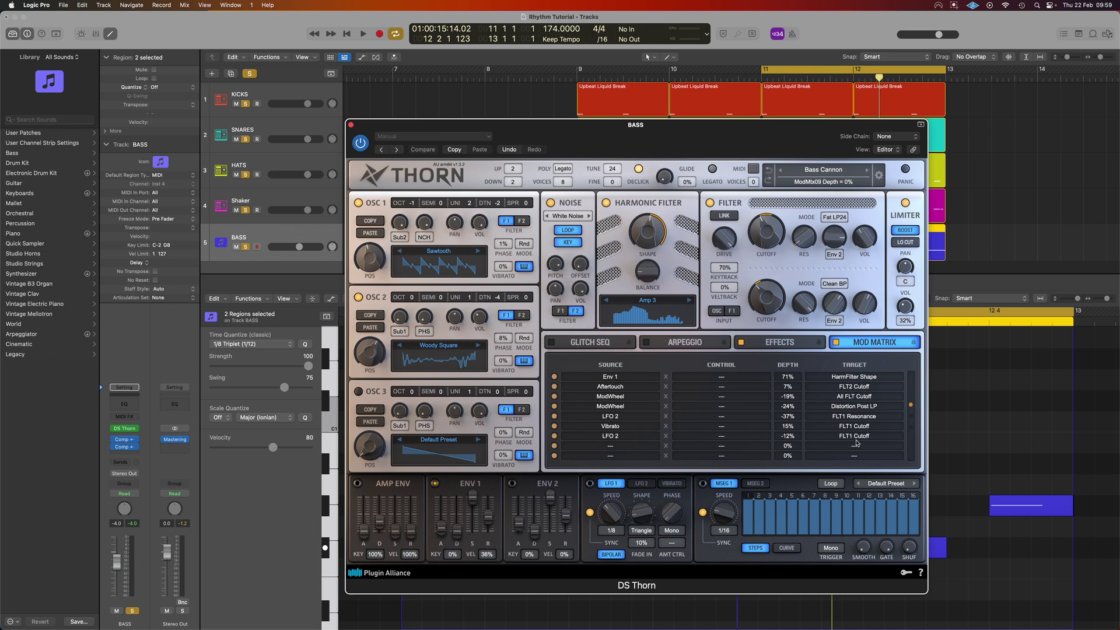
pyautogui.click(645, 485)
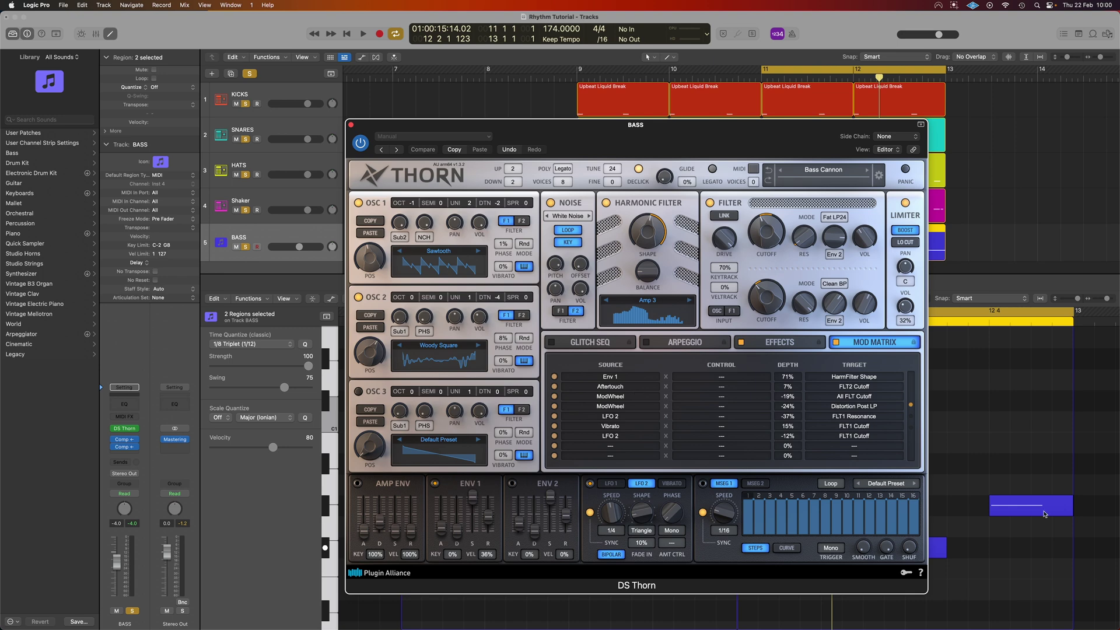
# Step: Select the higher bass note at the end of bar 12, set LFO 2's speed to 1/8, and play the loop
pyautogui.click(1019, 509)
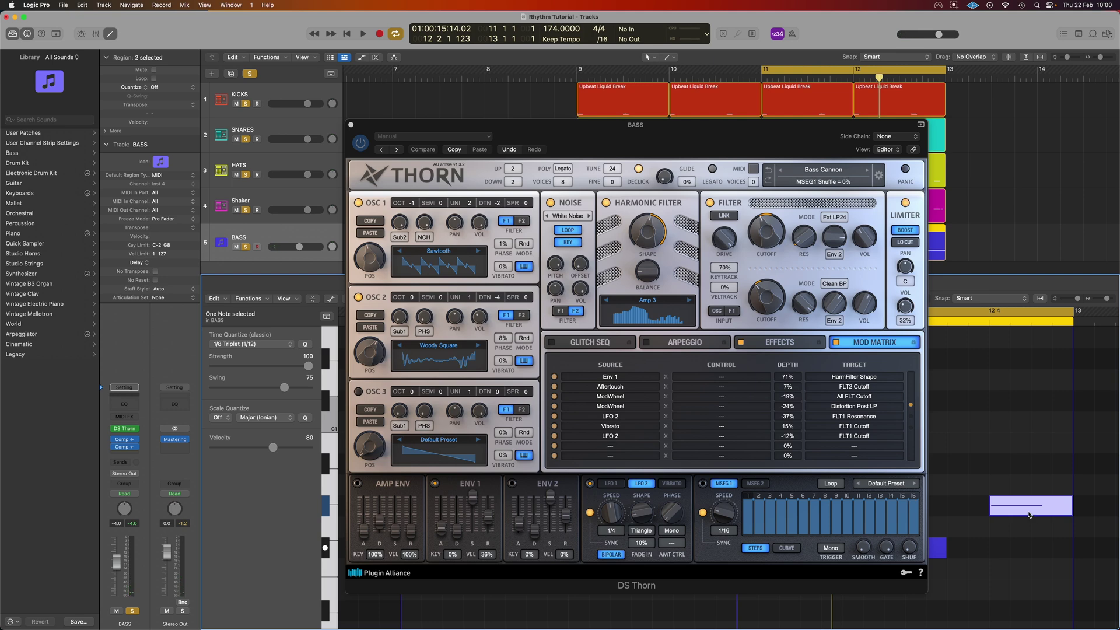
pyautogui.click(1029, 515)
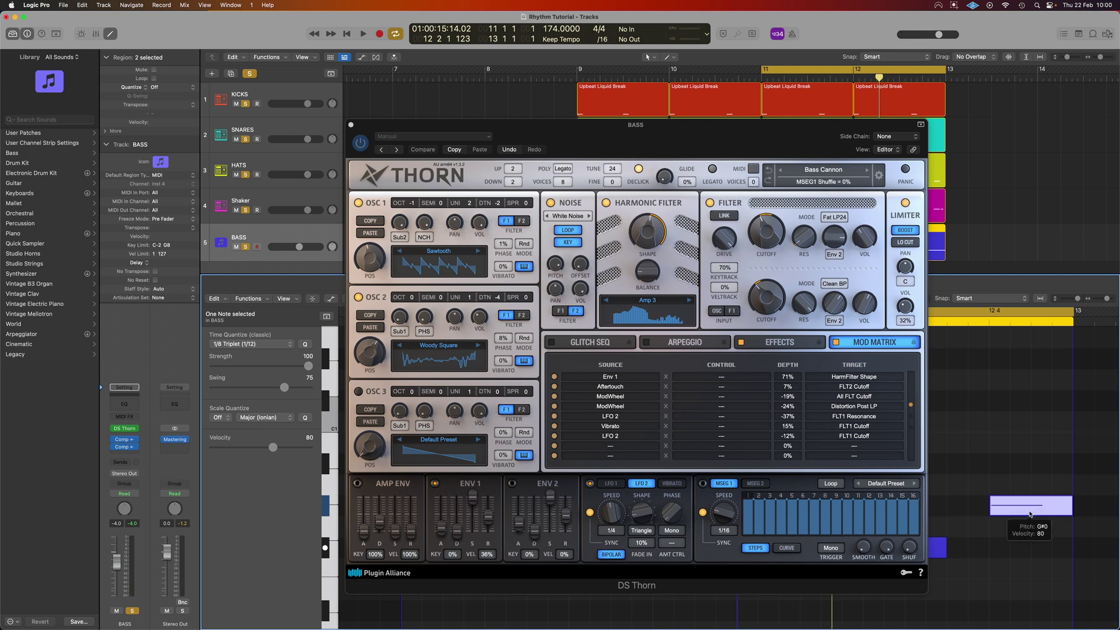
pyautogui.click(613, 520)
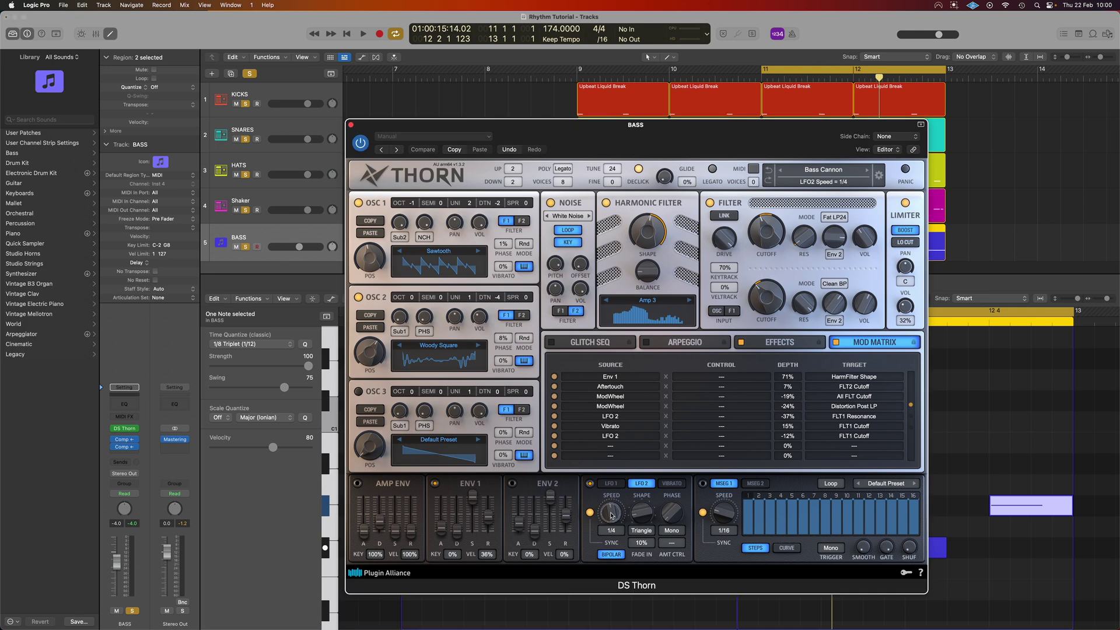
pyautogui.scroll(-2, 614, 522)
pyautogui.scroll(-1, 613, 521)
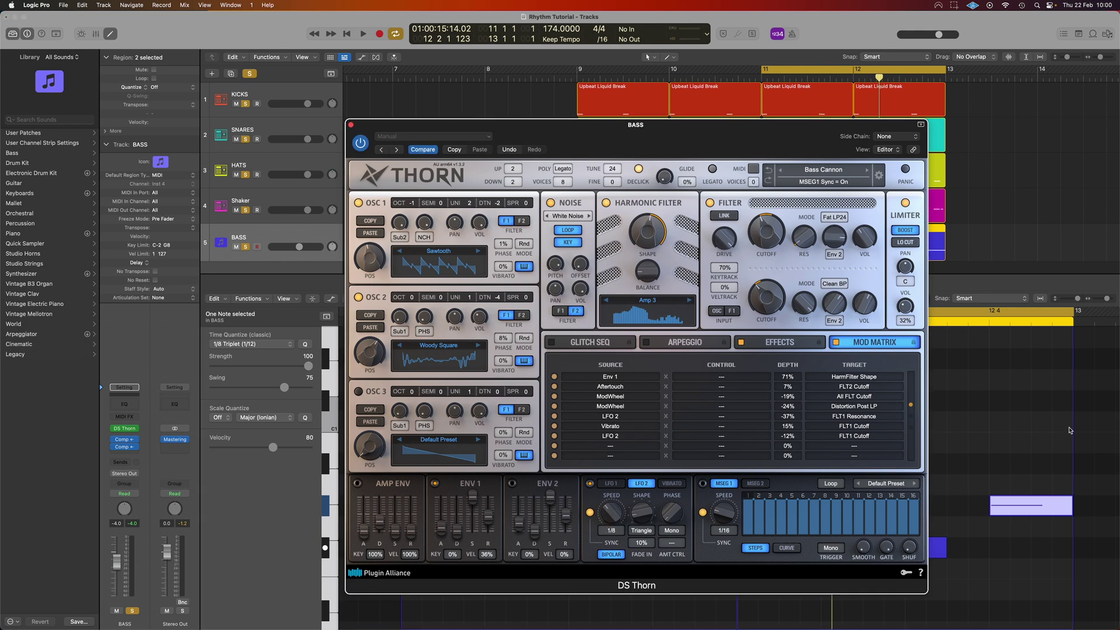
pyautogui.press('space')
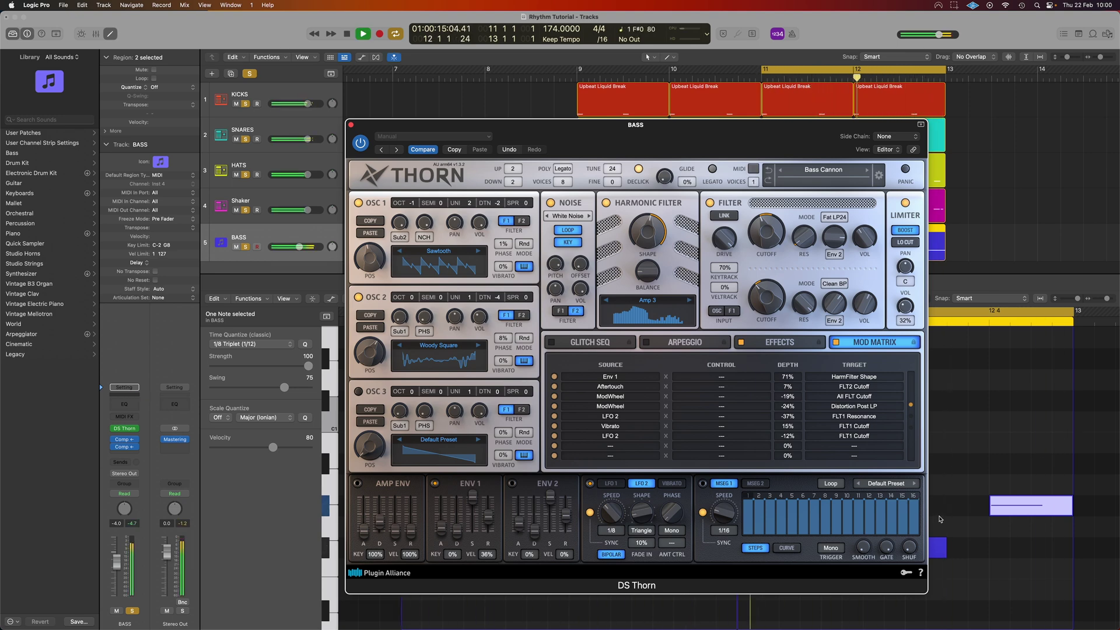
# Step: Adjust LFO 2's speed in the BASS track's DS Thorn synth
pyautogui.press('space')
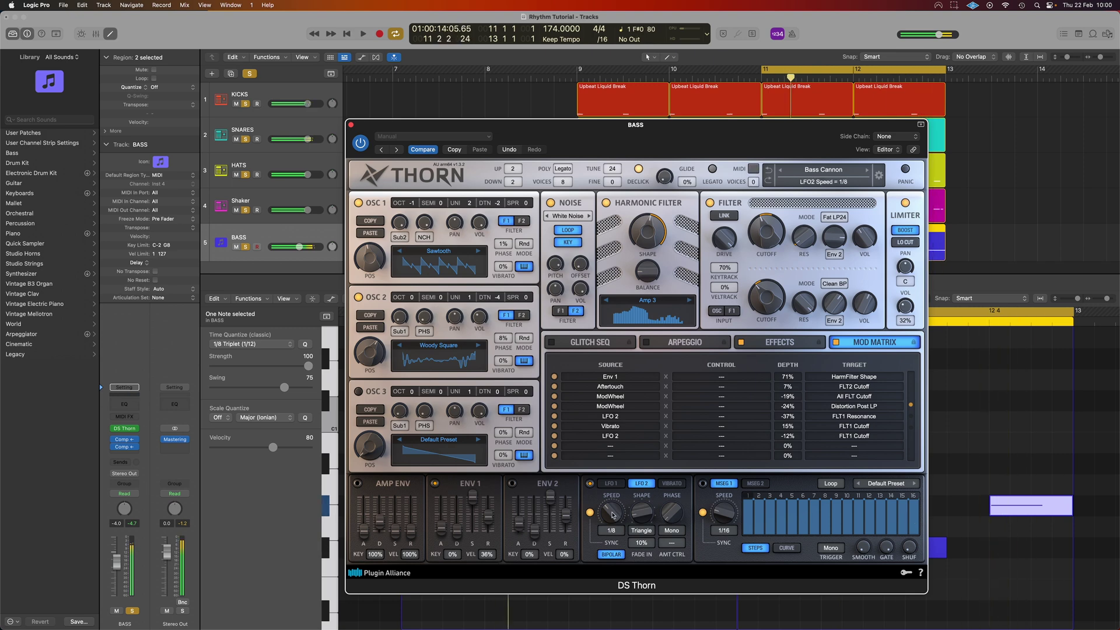
pyautogui.moveTo(611, 516); pyautogui.dragTo(612, 508)
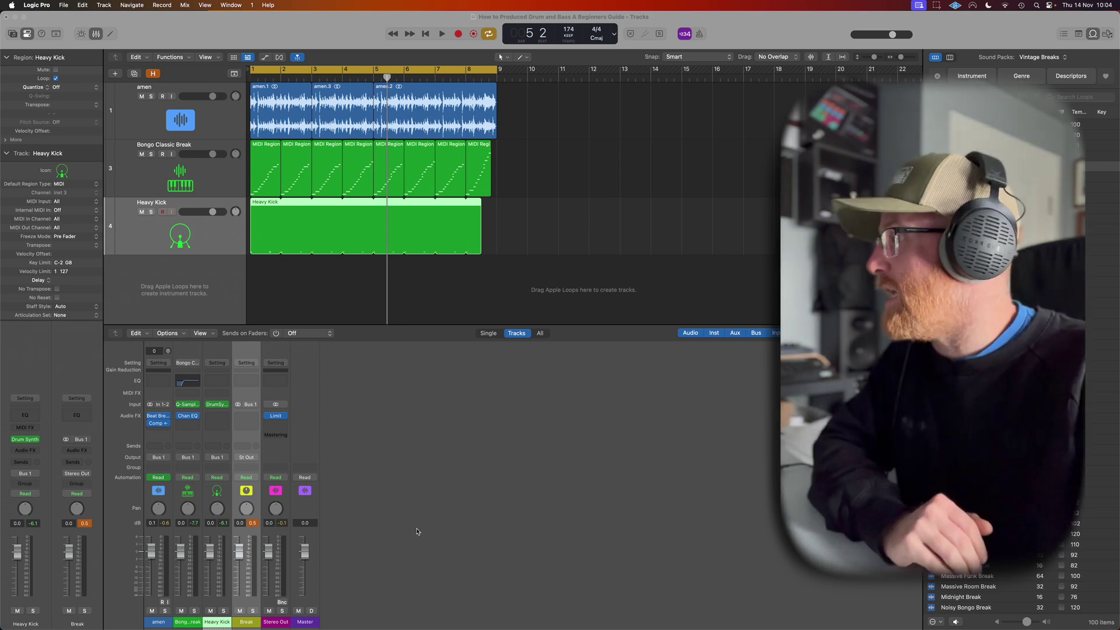
# Step: Create a new software instrument track with Alchemy and clear the synth to its basic saw Default patch
pyautogui.click(253, 524)
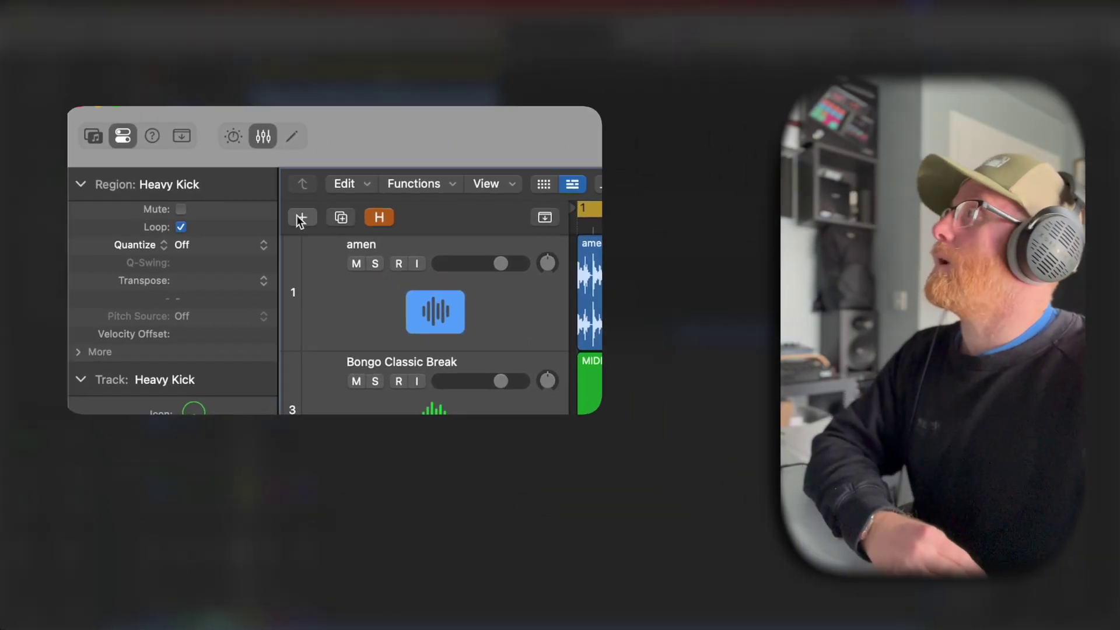
pyautogui.click(377, 279)
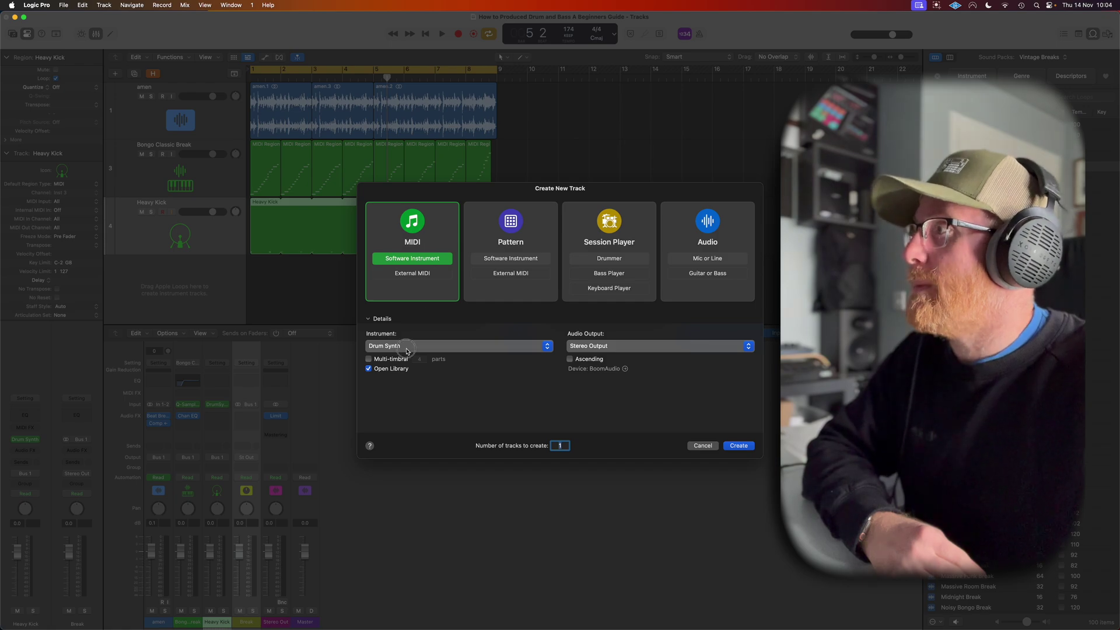
pyautogui.click(407, 350)
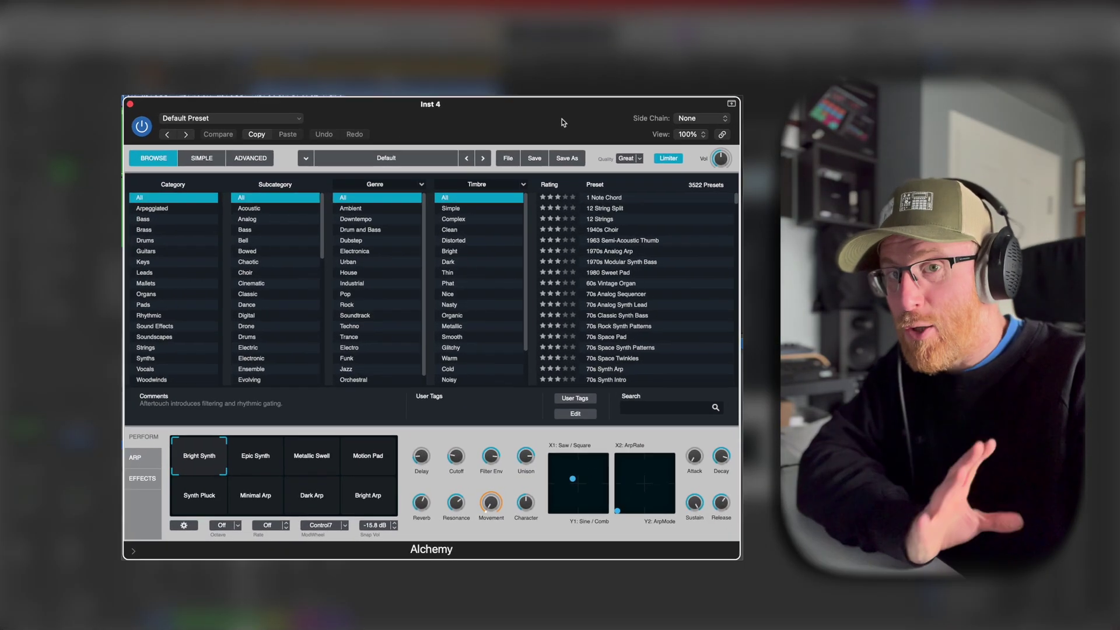
pyautogui.click(509, 159)
pyautogui.click(531, 195)
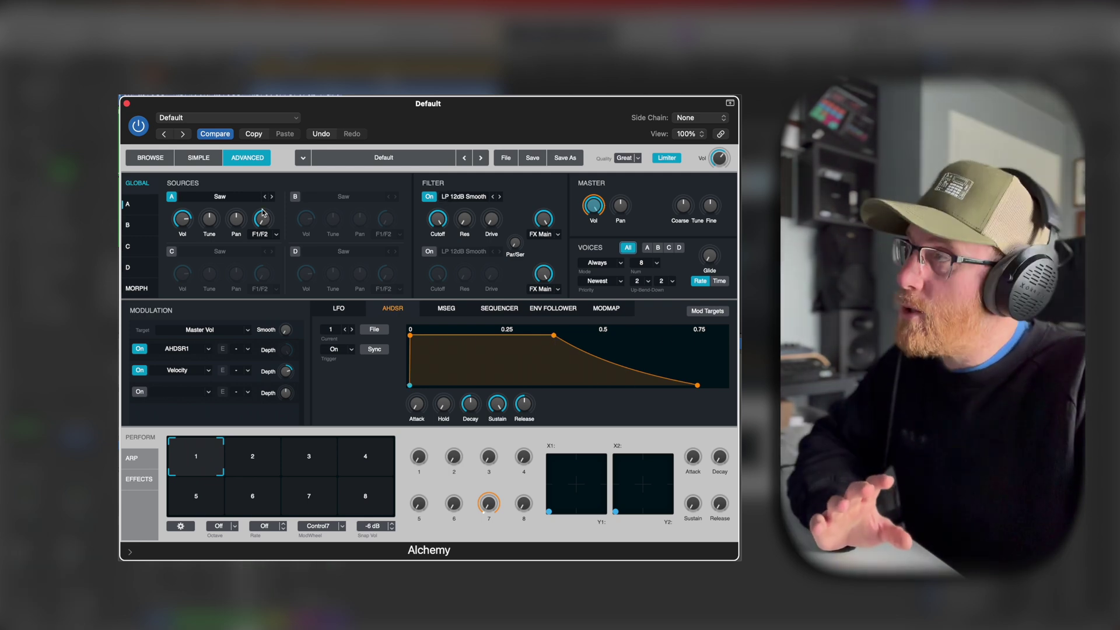
# Step: Try layering a retuned source B saw over source A, and switch source B off again
pyautogui.click(295, 198)
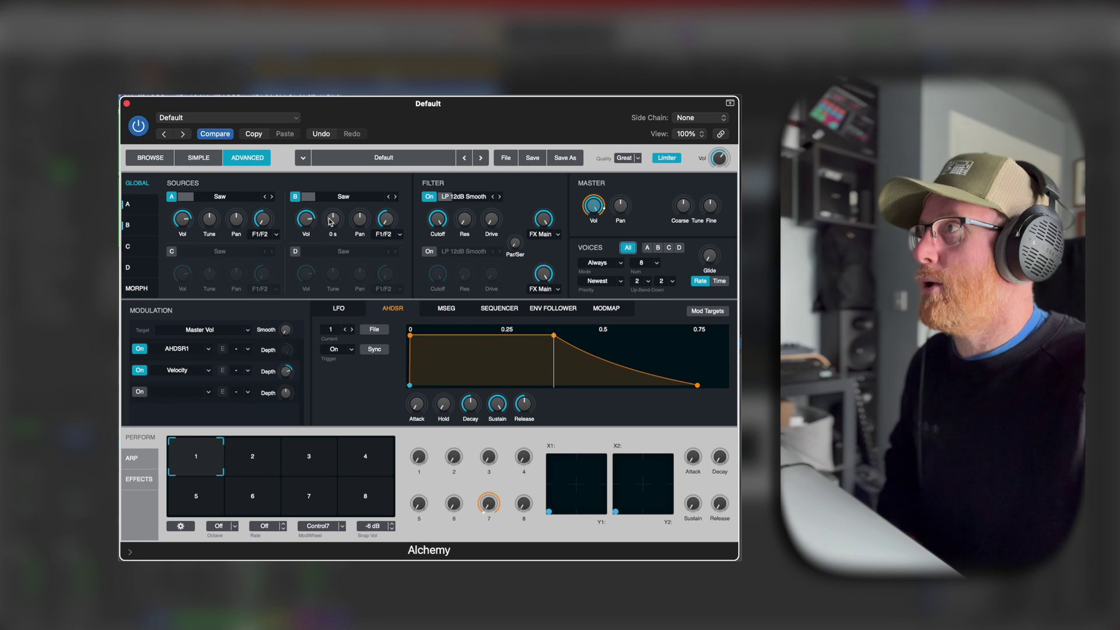
pyautogui.moveTo(330, 220); pyautogui.dragTo(333, 224)
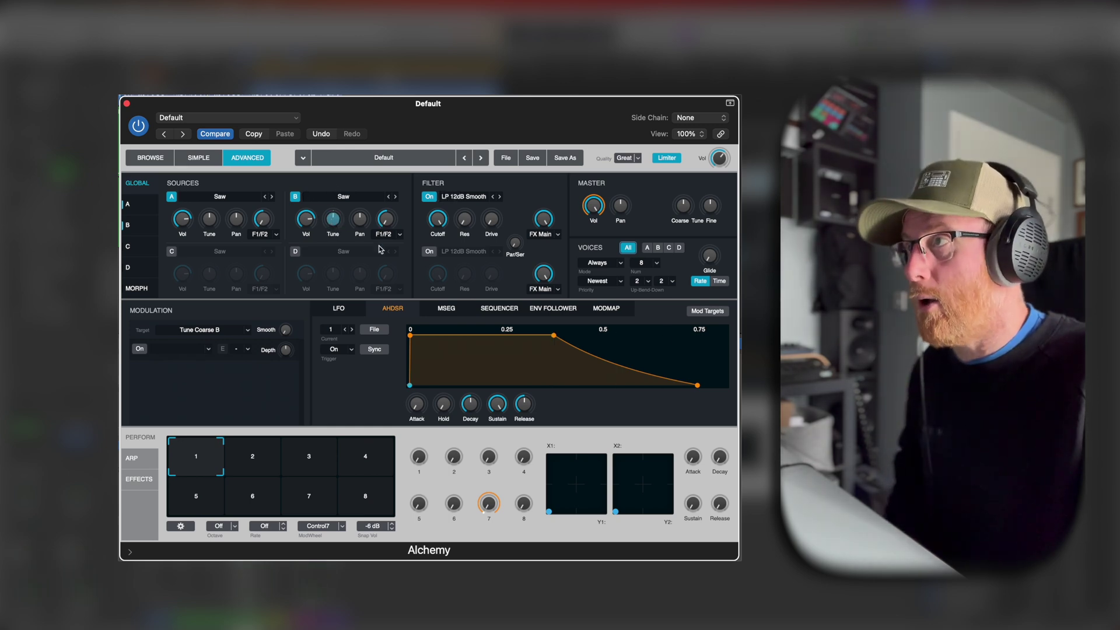
pyautogui.click(295, 197)
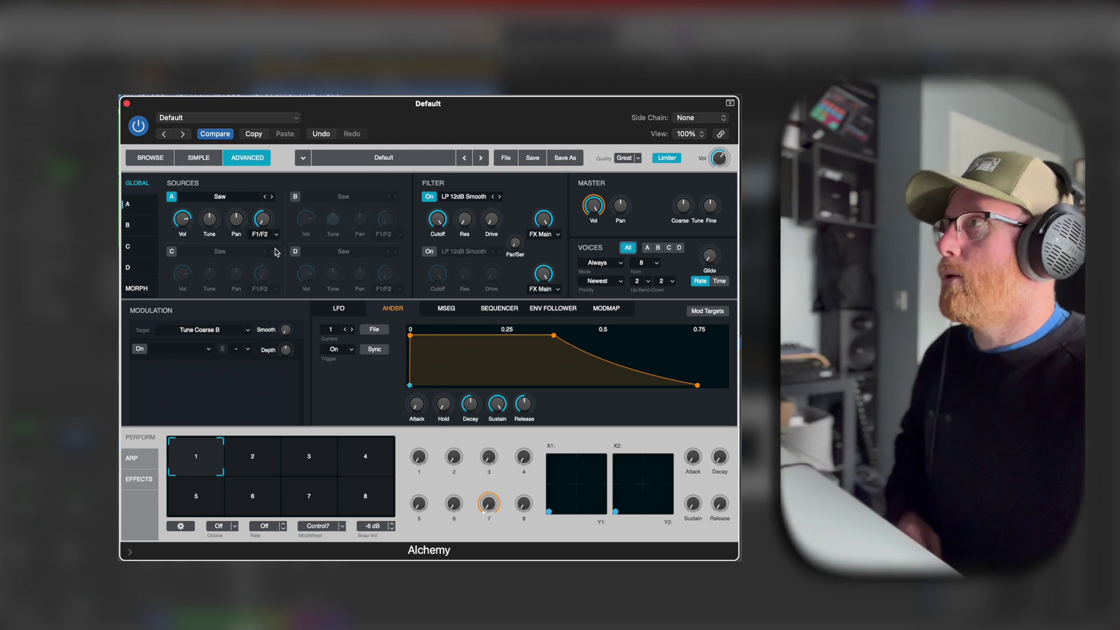
# Step: Set source A's saw oscillator in Alchemy to 5 unison voices with a detune of about 14%
pyautogui.click(148, 206)
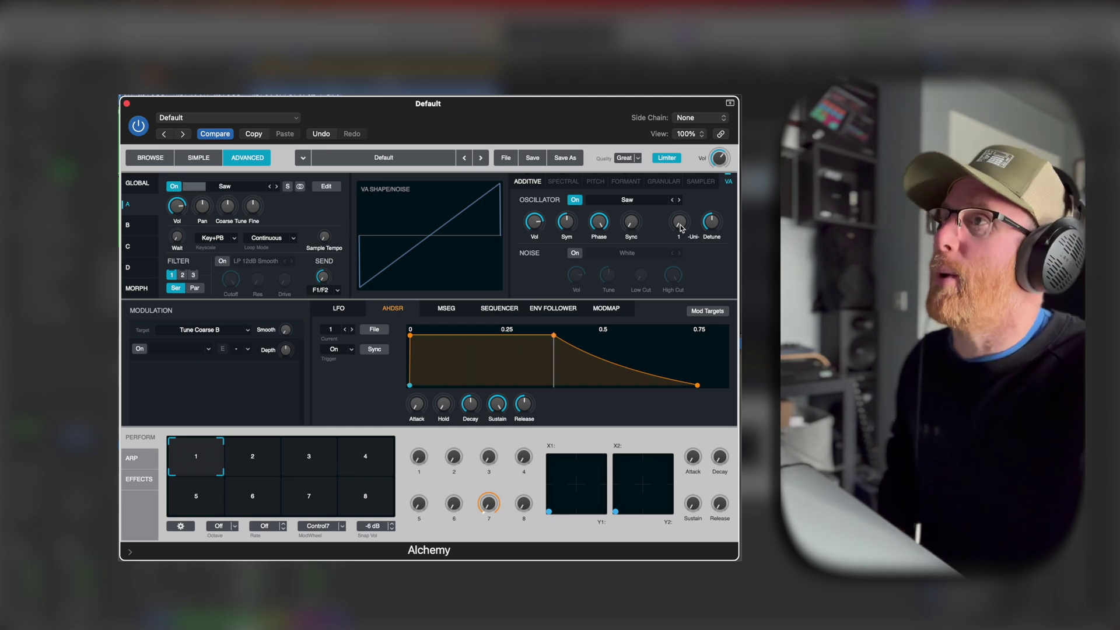
pyautogui.moveTo(681, 227); pyautogui.dragTo(681, 216)
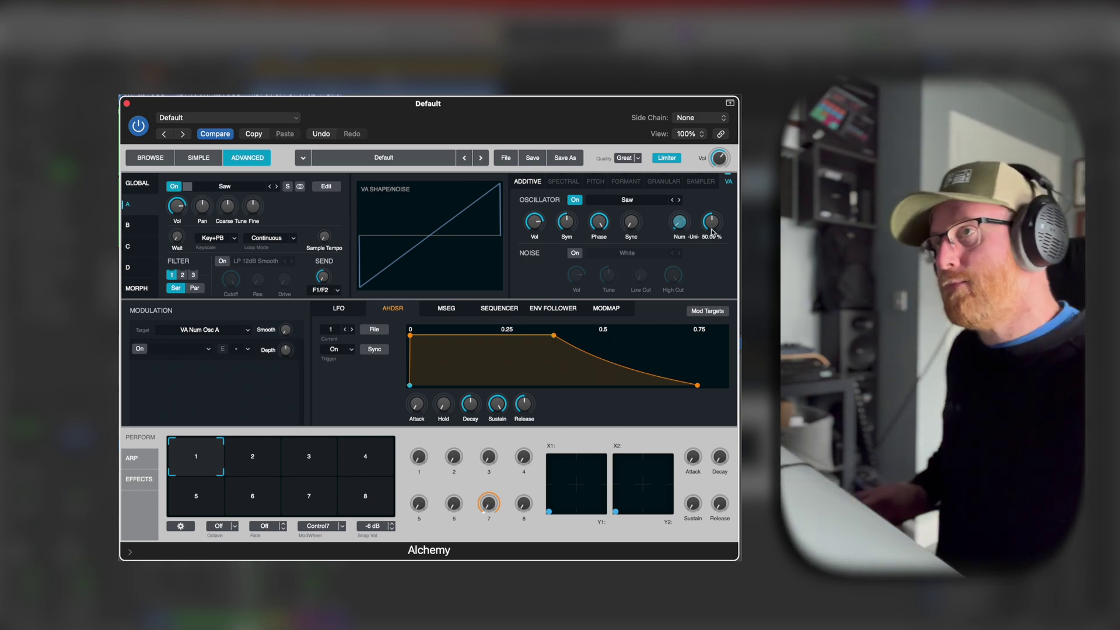
pyautogui.moveTo(712, 228)
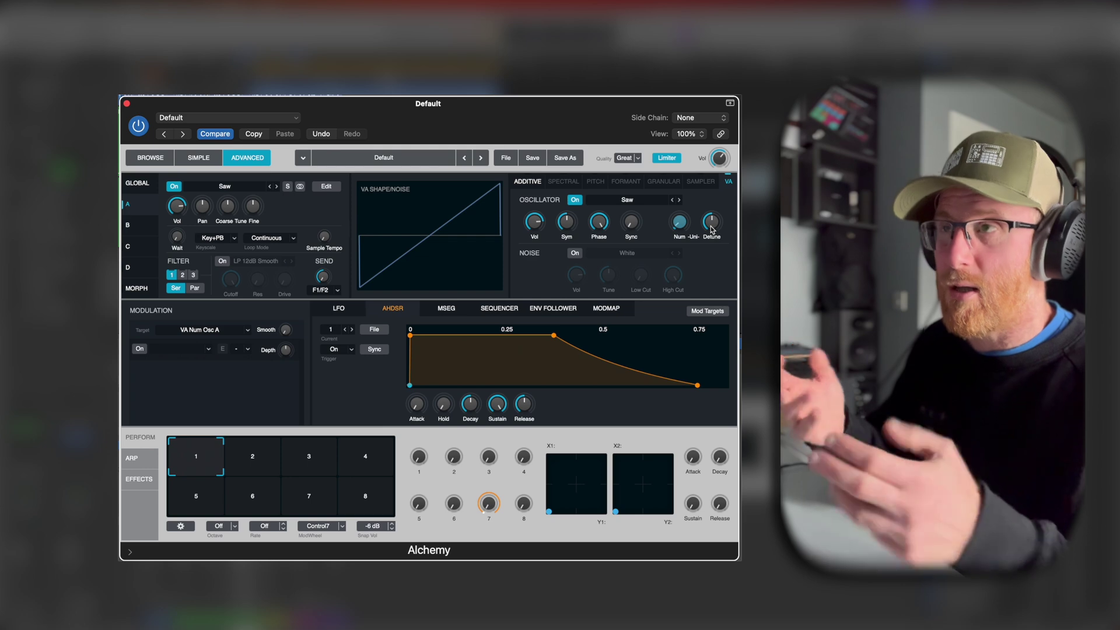
pyautogui.moveTo(712, 230); pyautogui.dragTo(716, 294)
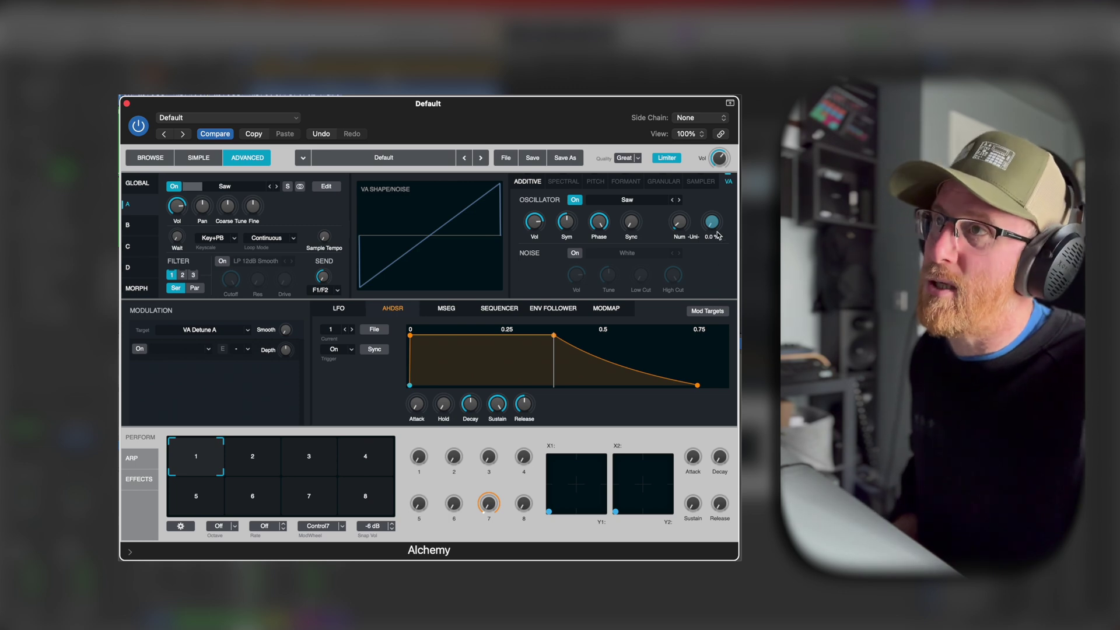
pyautogui.moveTo(712, 230); pyautogui.dragTo(680, 213)
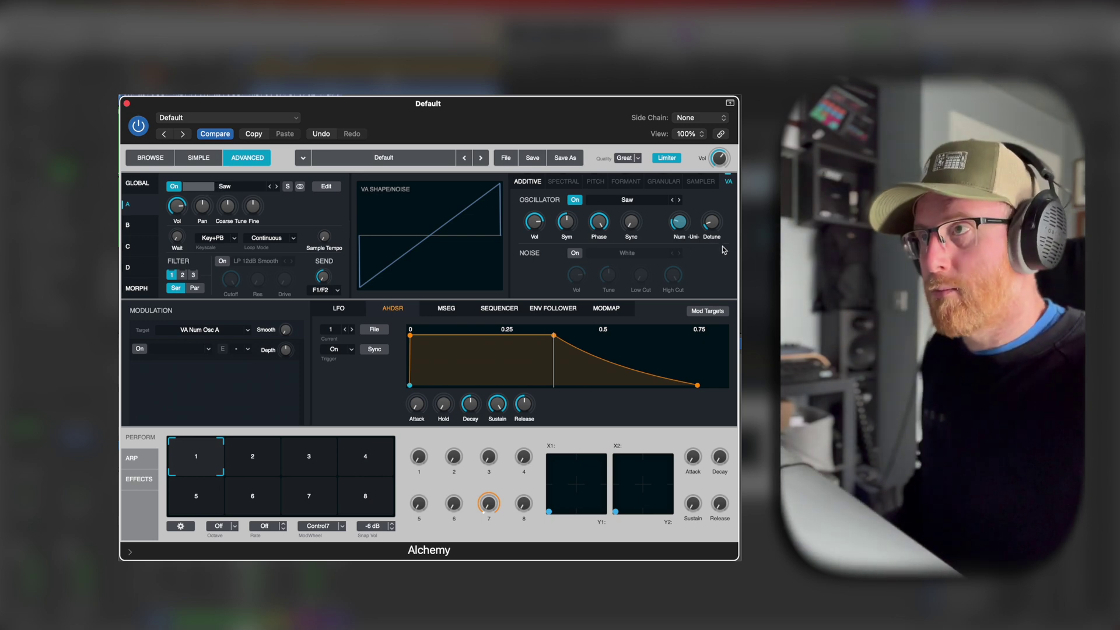
pyautogui.moveTo(684, 226)
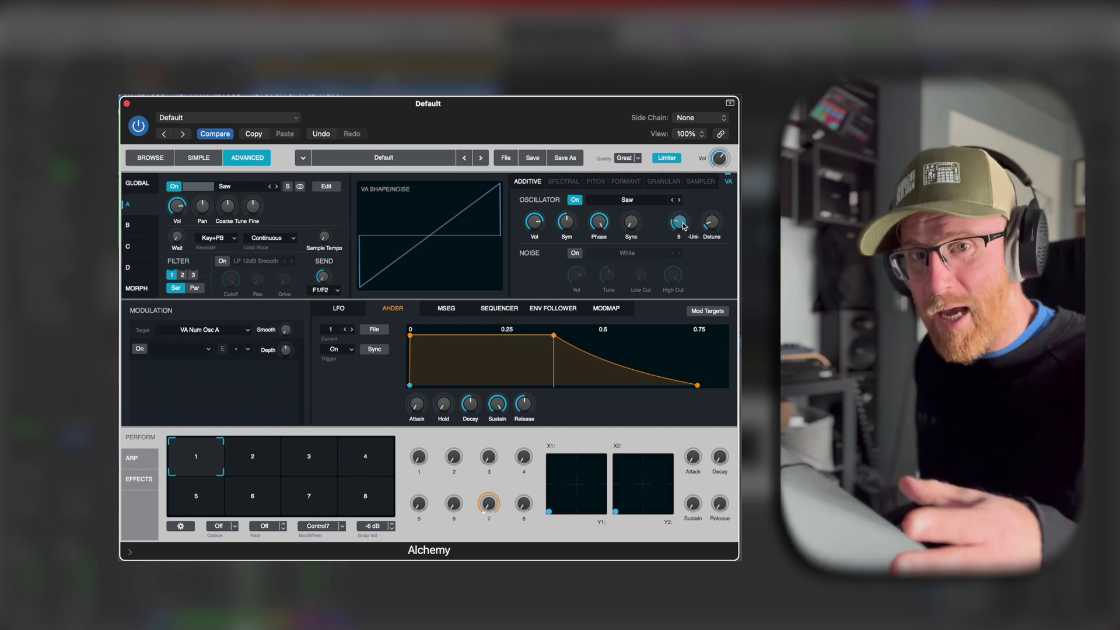
pyautogui.moveTo(717, 225)
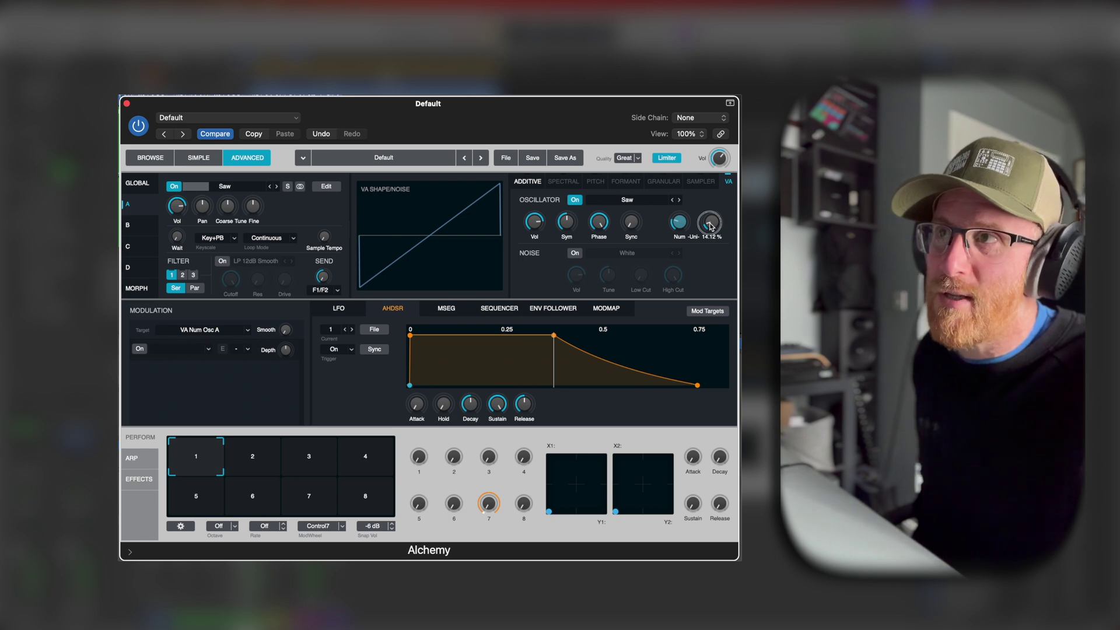
pyautogui.click(711, 226)
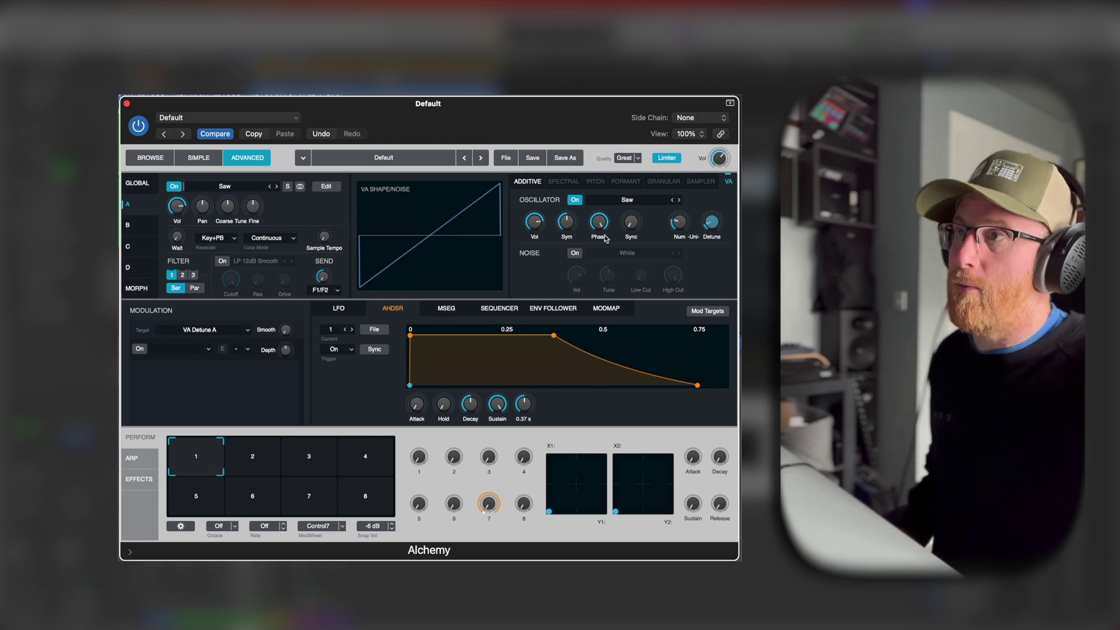
# Step: Shorten the release of Alchemy's AHDSR envelope and set the global voice mode to Legato
pyautogui.moveTo(527, 407); pyautogui.dragTo(525, 424)
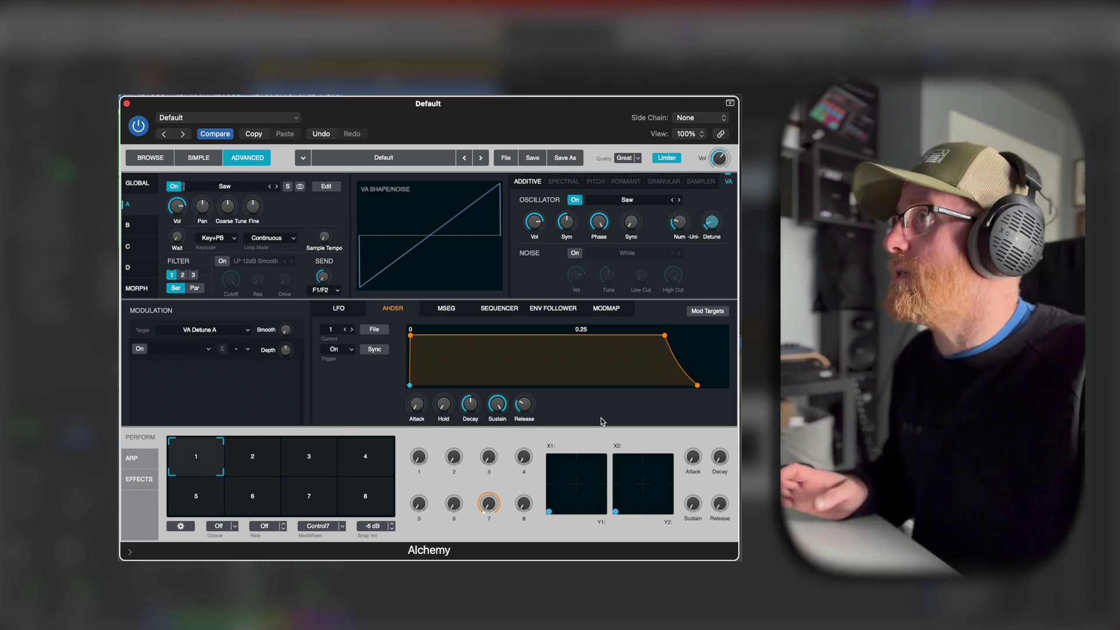
pyautogui.click(137, 184)
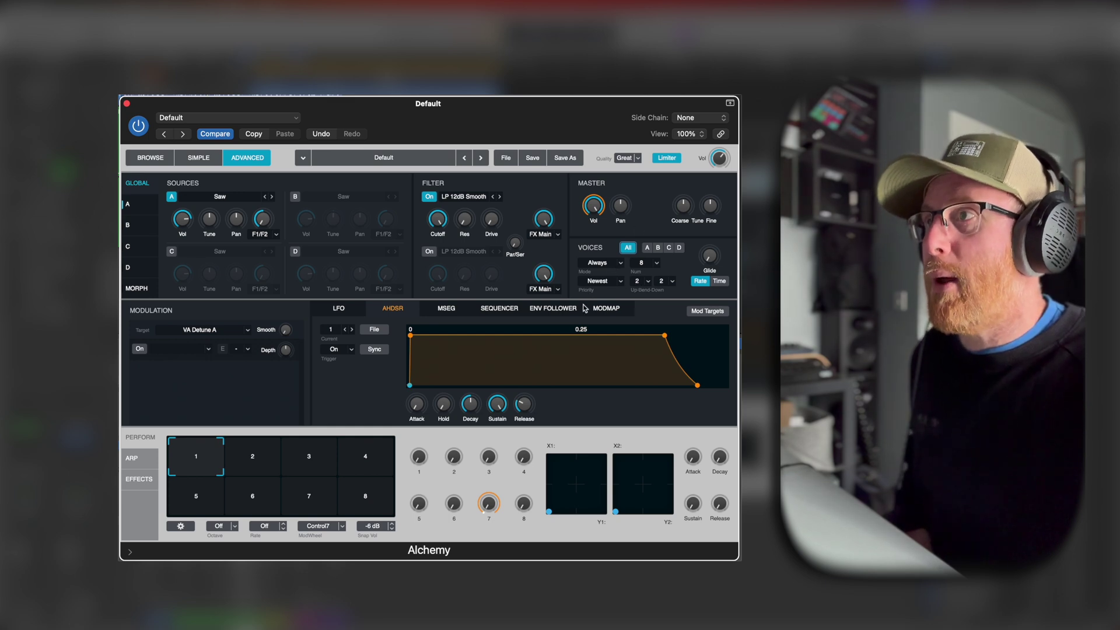
pyautogui.click(601, 266)
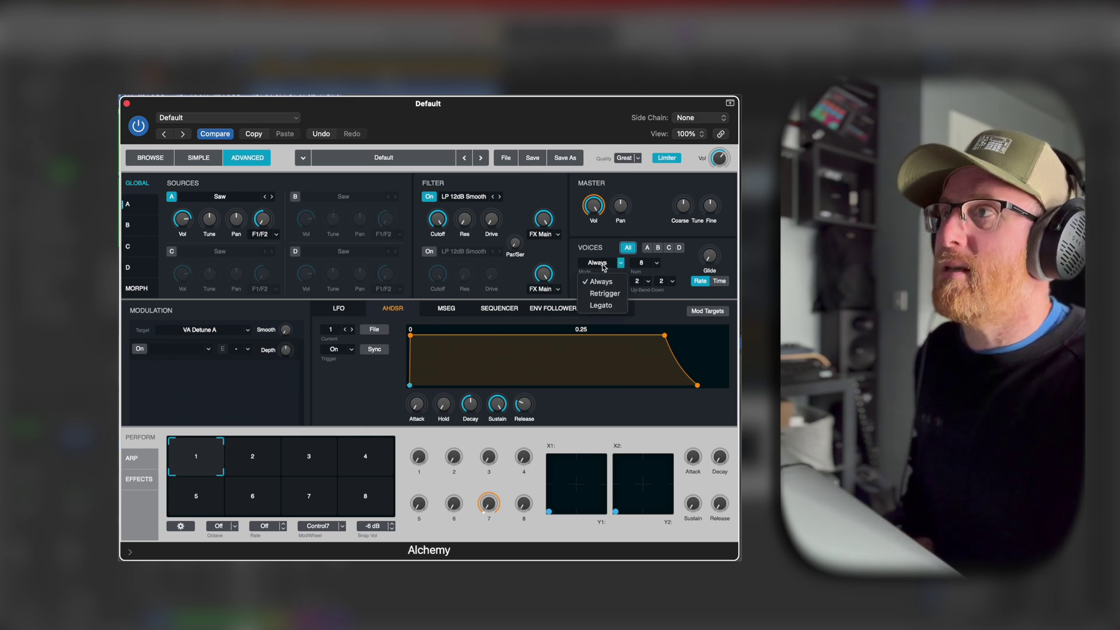
pyautogui.click(601, 306)
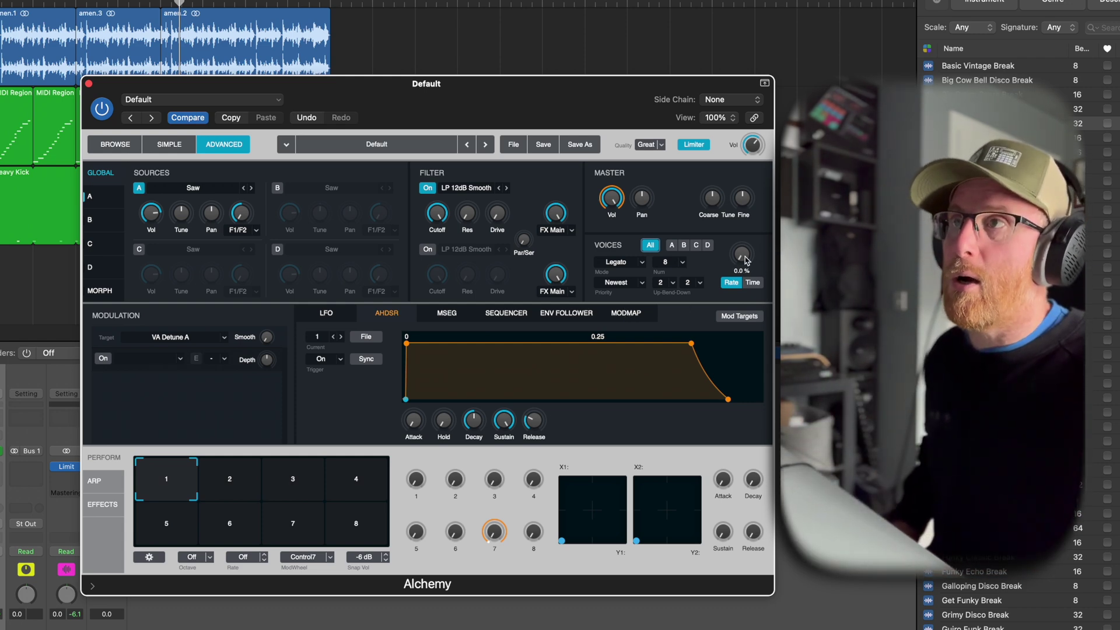
# Step: Raise Alchemy's glide to about 11% and switch the glide mode from Rate to Time
pyautogui.moveTo(745, 261); pyautogui.dragTo(746, 257)
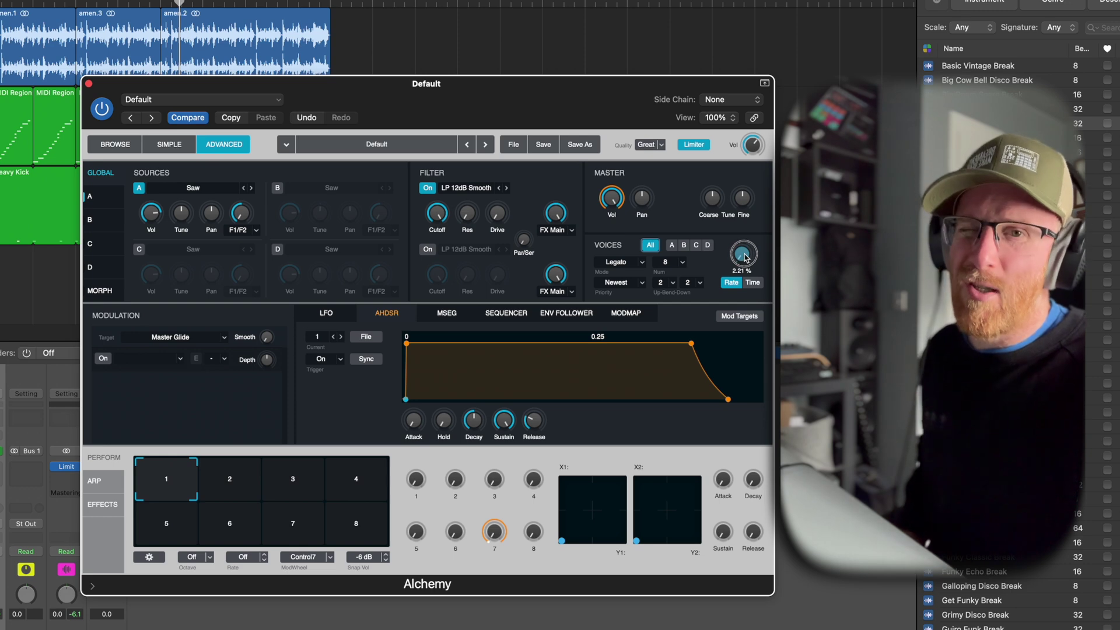
pyautogui.moveTo(747, 259); pyautogui.dragTo(748, 252)
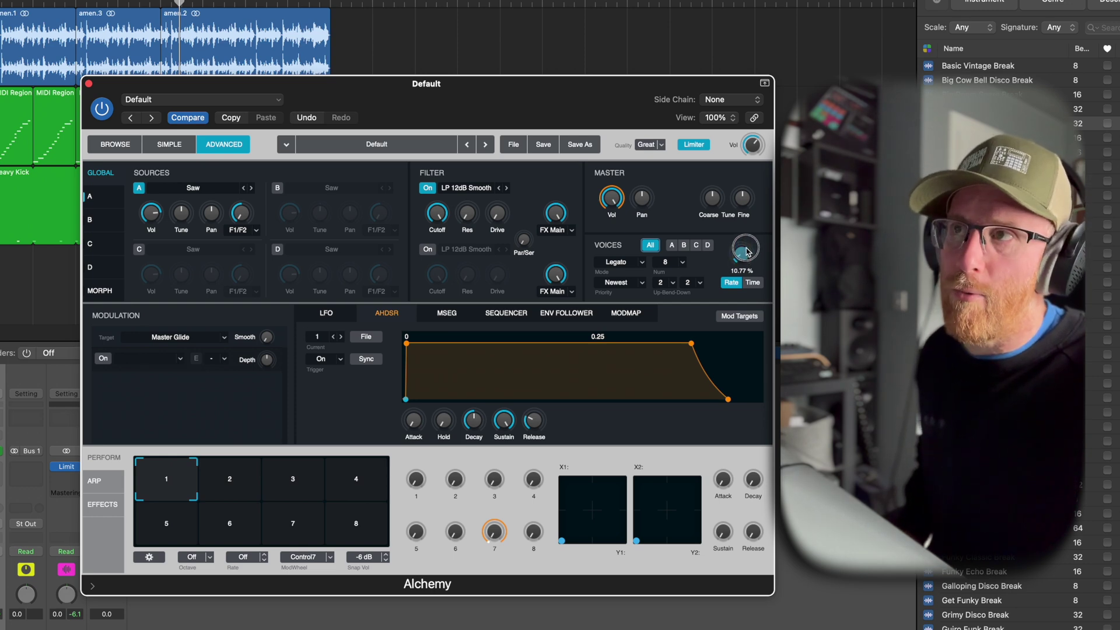
pyautogui.click(758, 284)
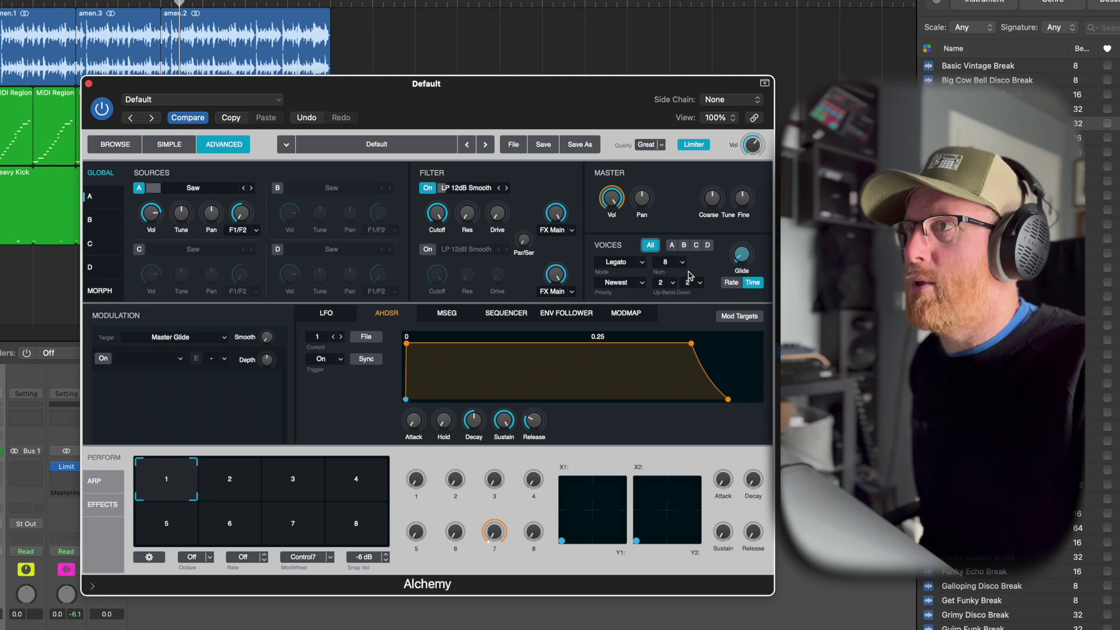
# Step: Keep Alchemy's note priority at Newest, limit the number of voices to 1, and close the synth window
pyautogui.click(622, 284)
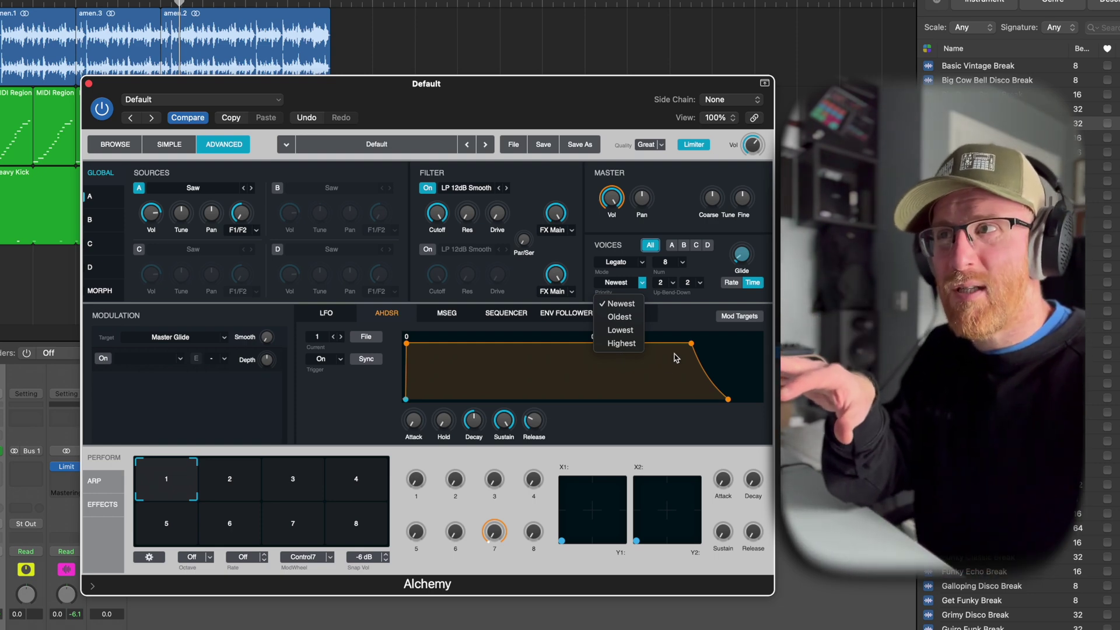
pyautogui.click(715, 302)
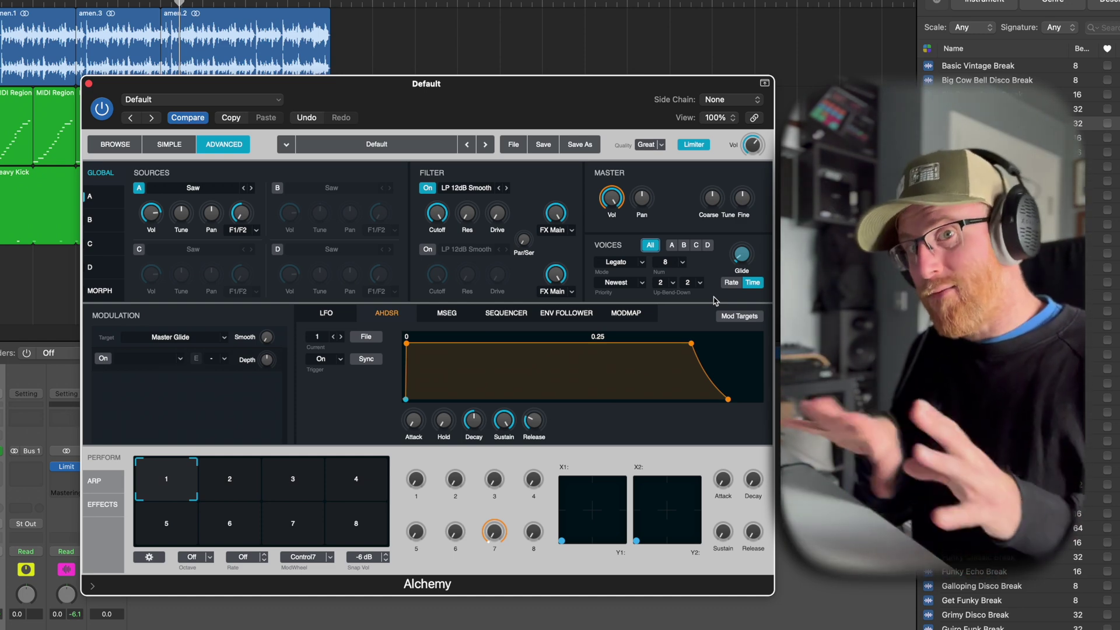
pyautogui.click(667, 266)
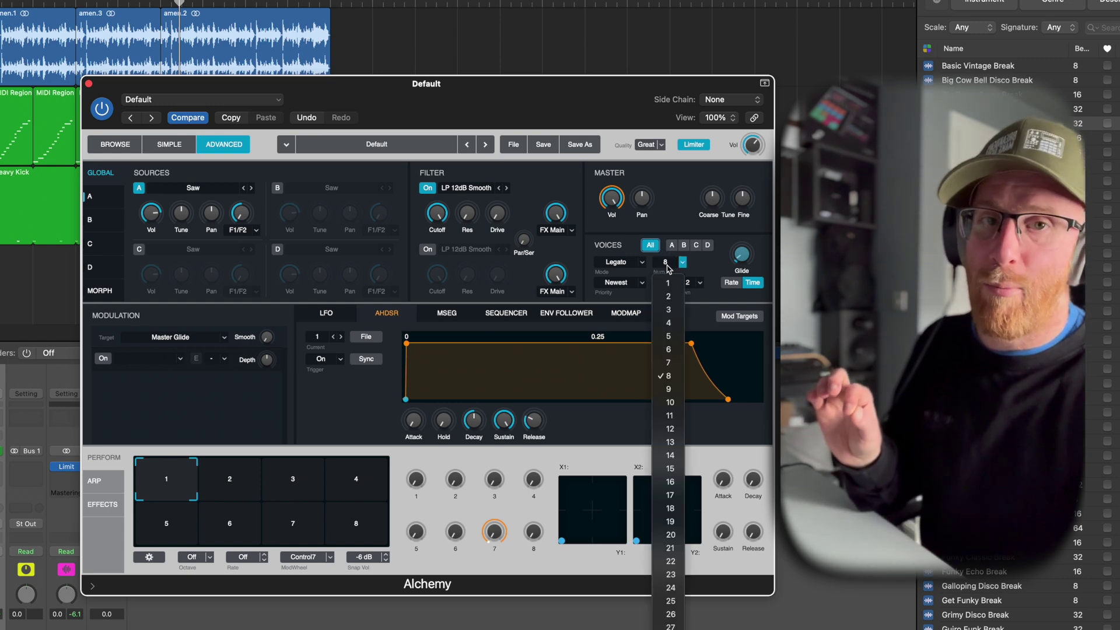
pyautogui.click(668, 283)
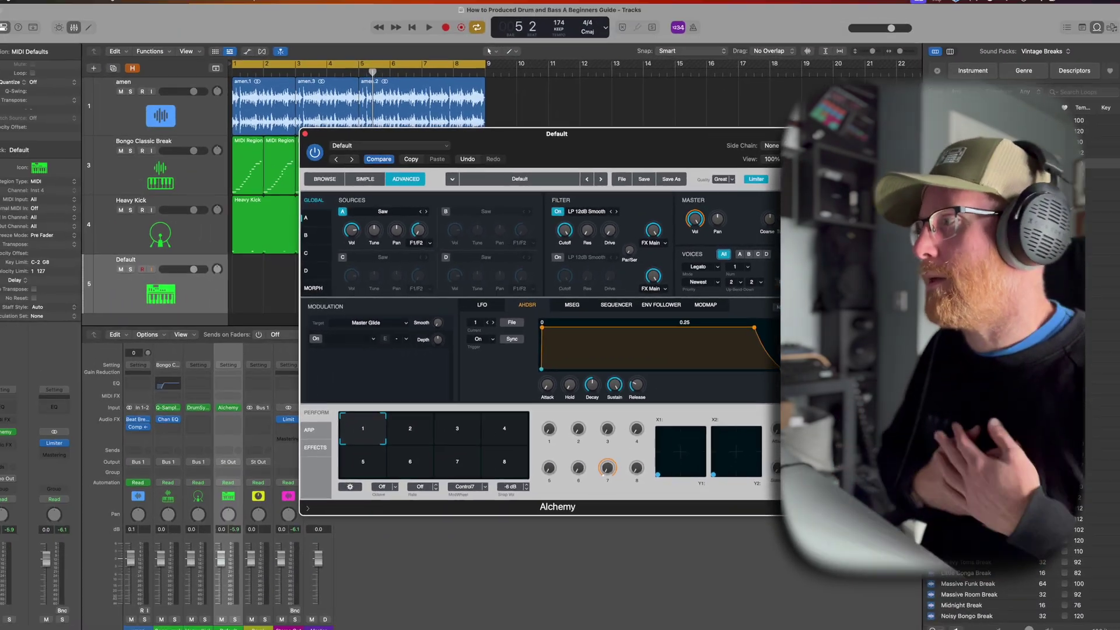
pyautogui.press('super+w')
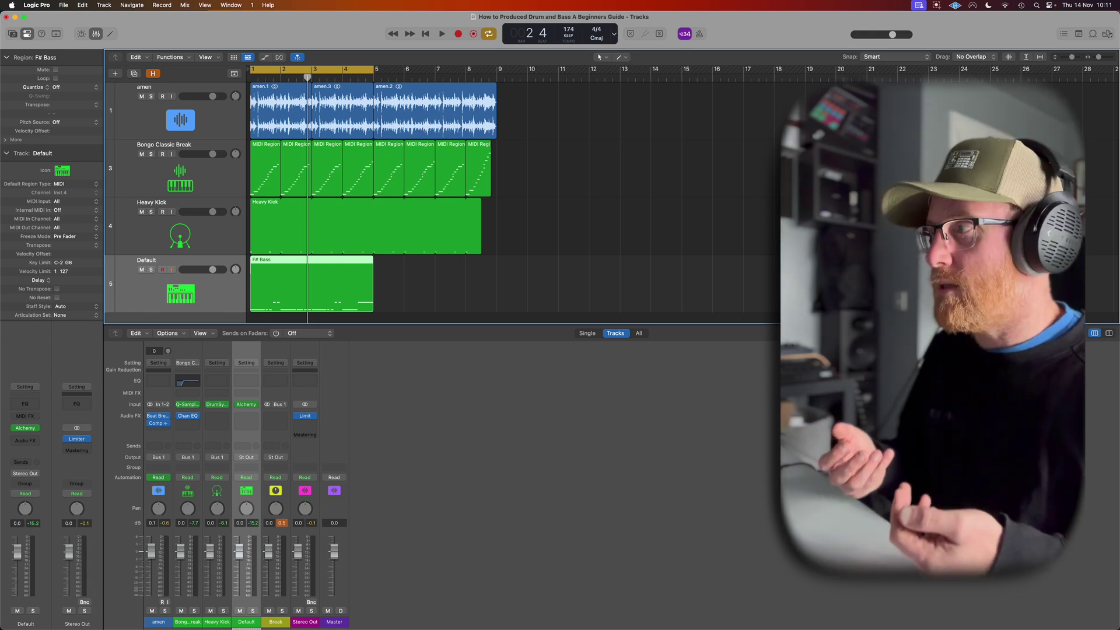
# Step: Open the F# Bass region in the Piano Roll and transpose all its notes down two octaves
pyautogui.press('p')
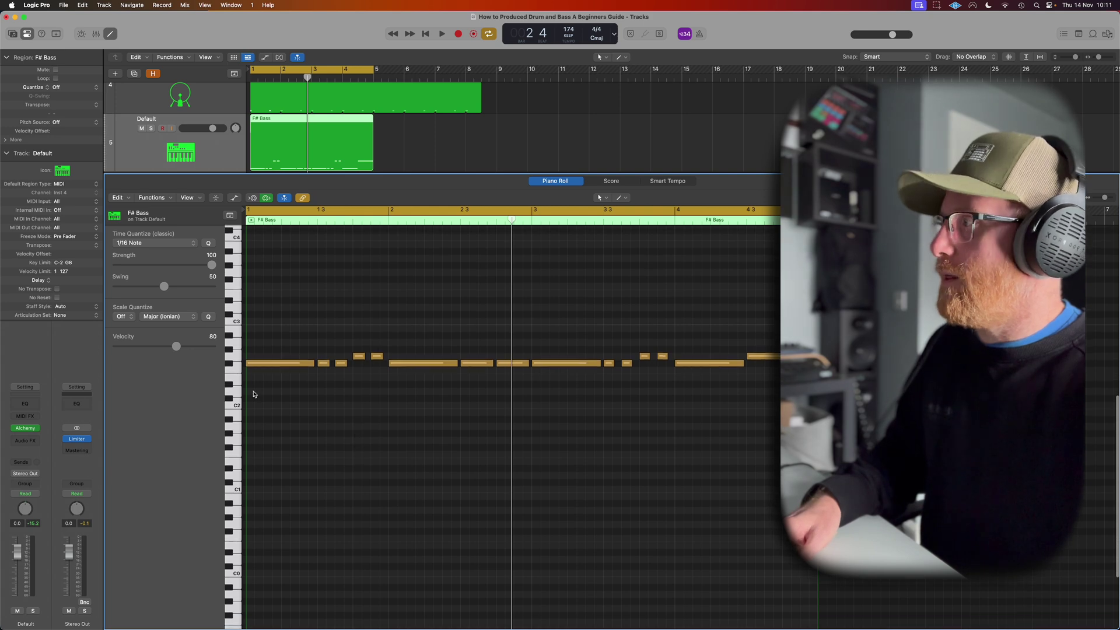
pyautogui.click(230, 364)
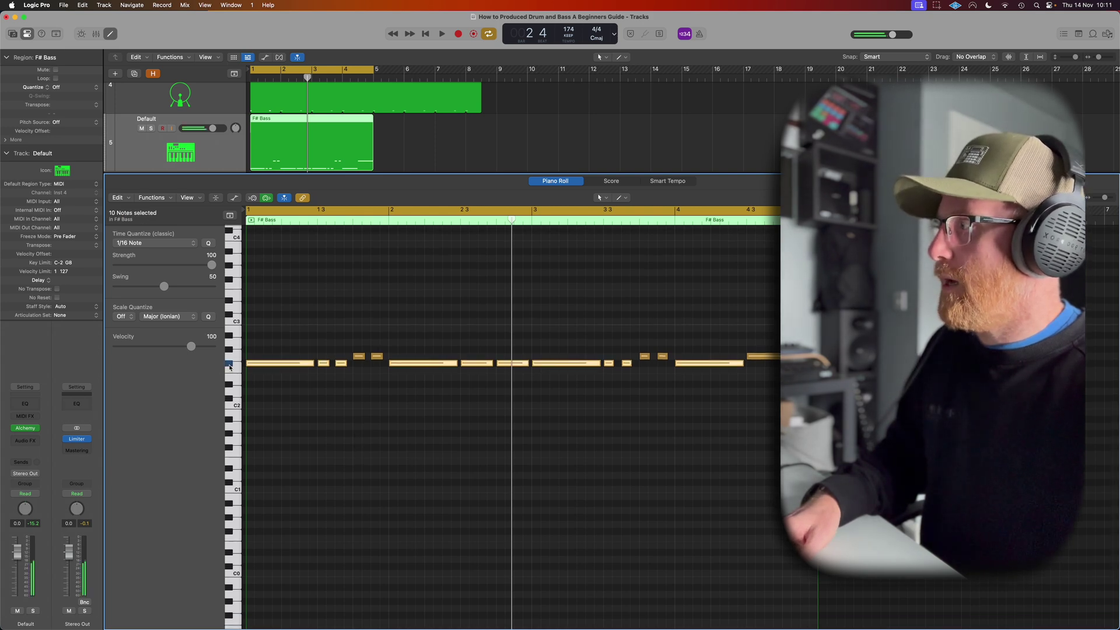
pyautogui.click(230, 534)
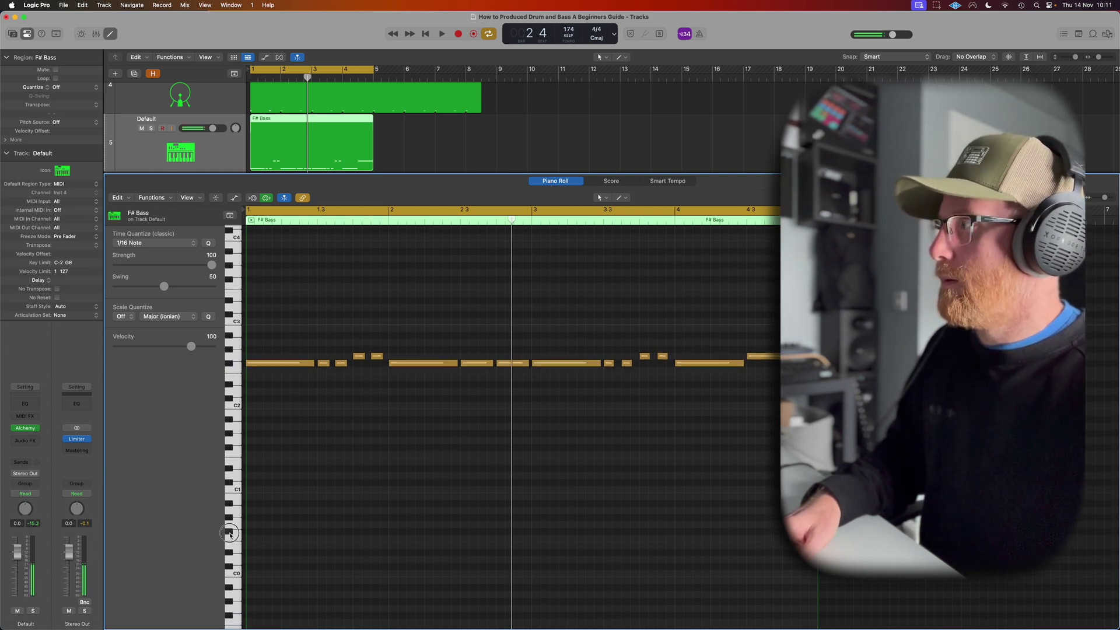
pyautogui.moveTo(776, 385); pyautogui.dragTo(282, 318)
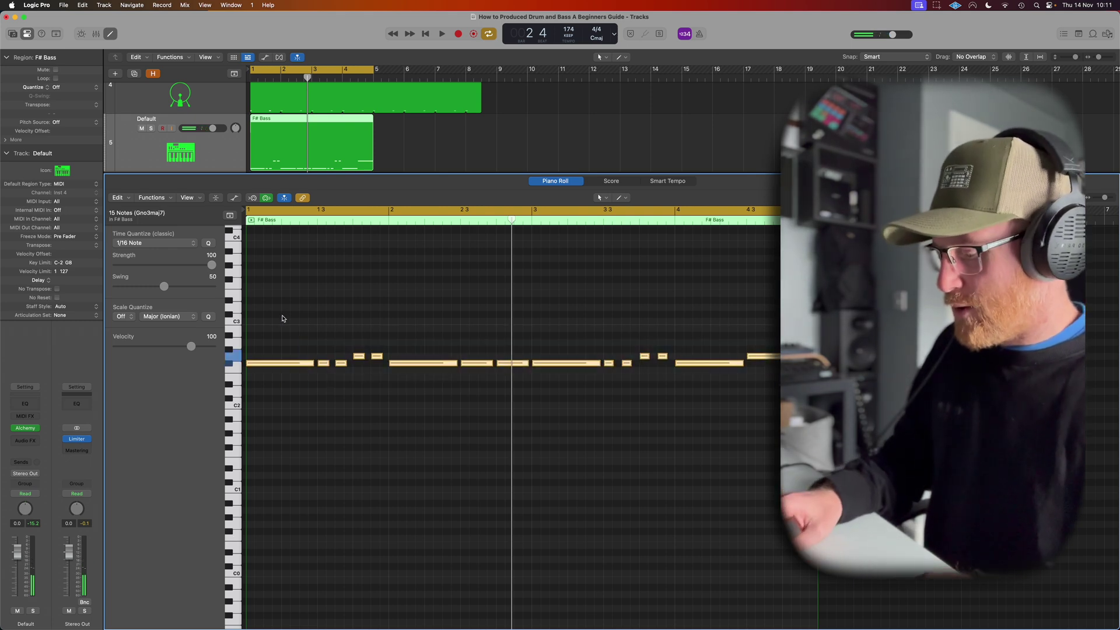
pyautogui.hotkey('alt', 'shift', 'Down')
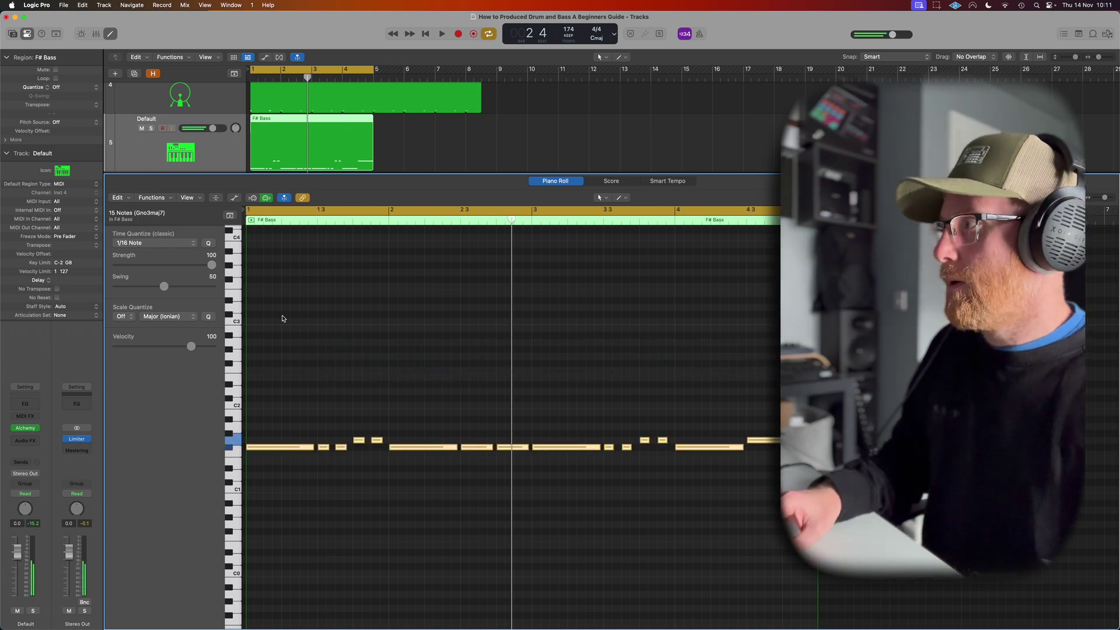
pyautogui.hotkey('alt', 'shift', 'Down')
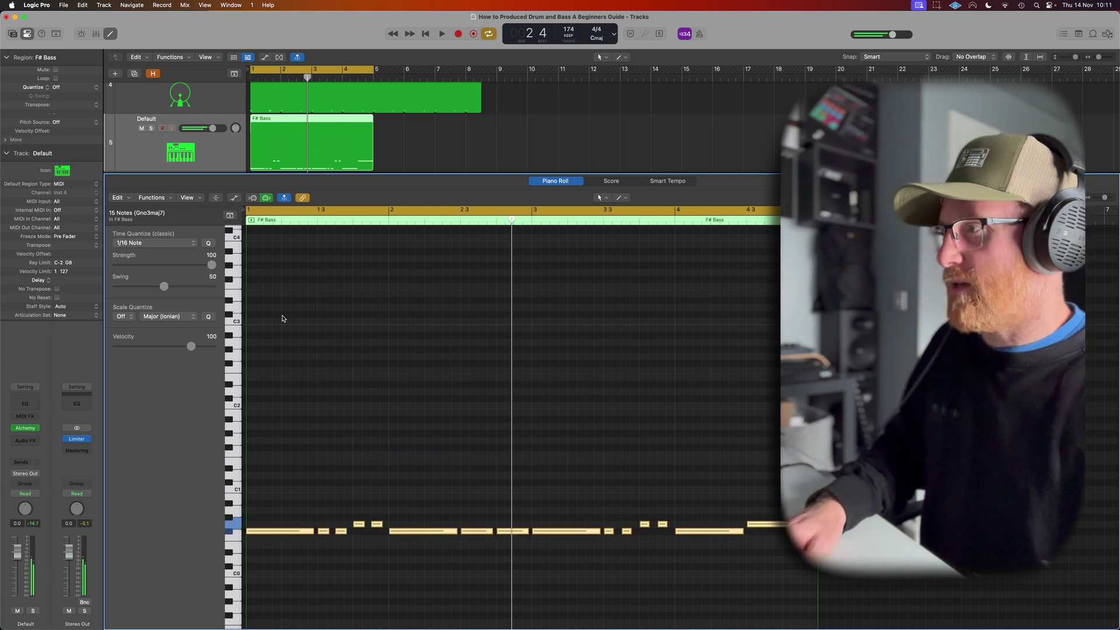
# Step: Copy the F# Bass region to bar 5 and set the cycle range around both bass regions, from bar 1 to bar 9
pyautogui.press('space')
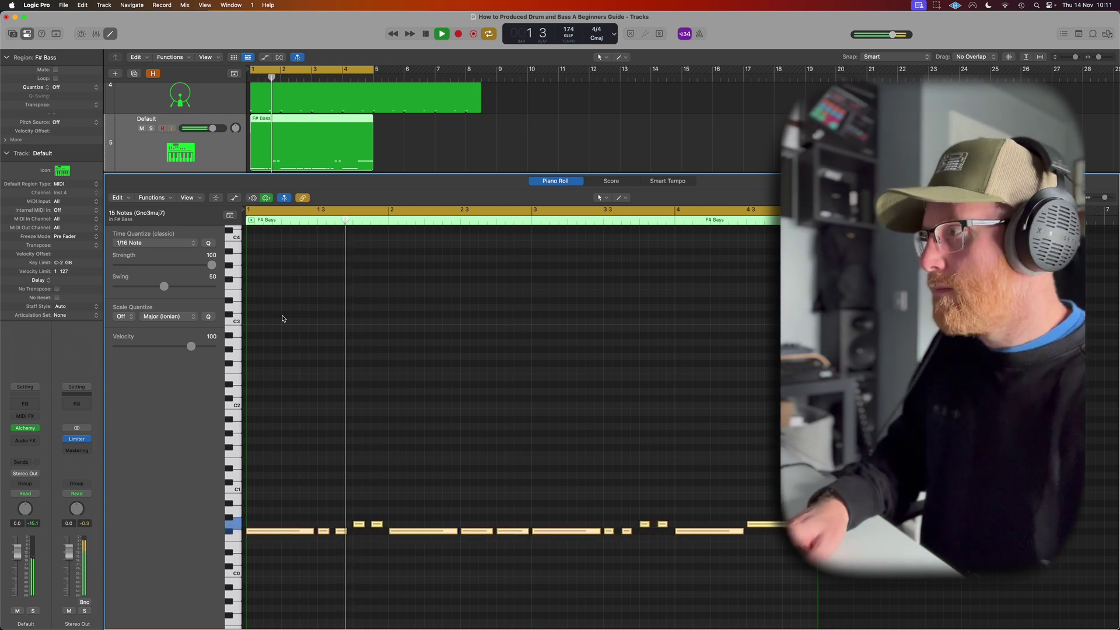
pyautogui.click(475, 418)
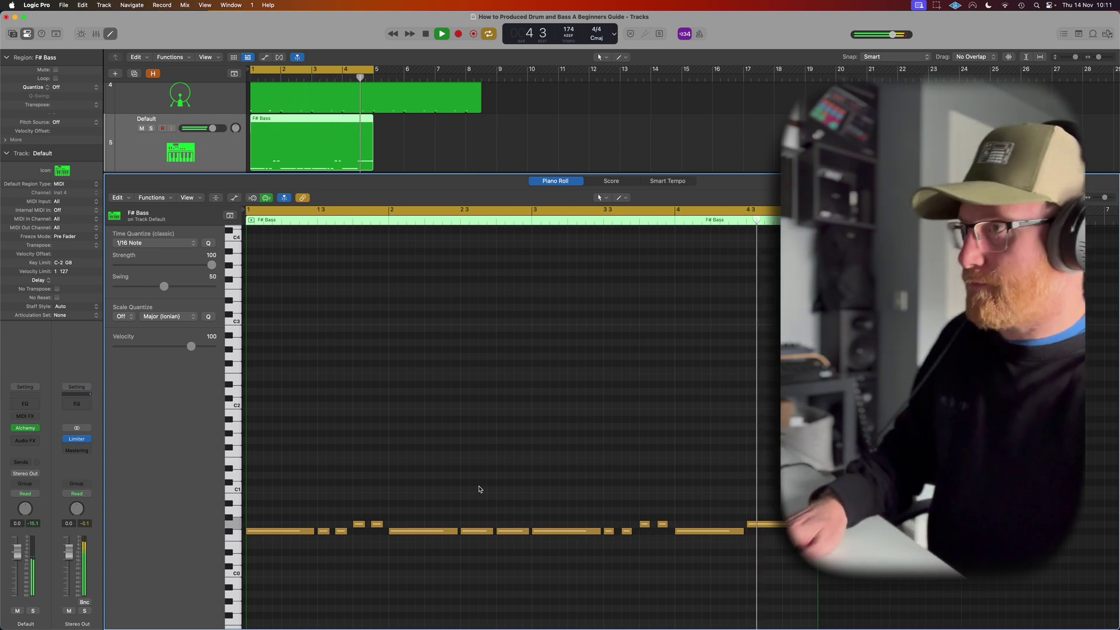
pyautogui.press('p')
pyautogui.moveTo(306, 272); pyautogui.dragTo(431, 272)
pyautogui.keyDown('shift'); pyautogui.click(349, 268); pyautogui.keyUp('shift')
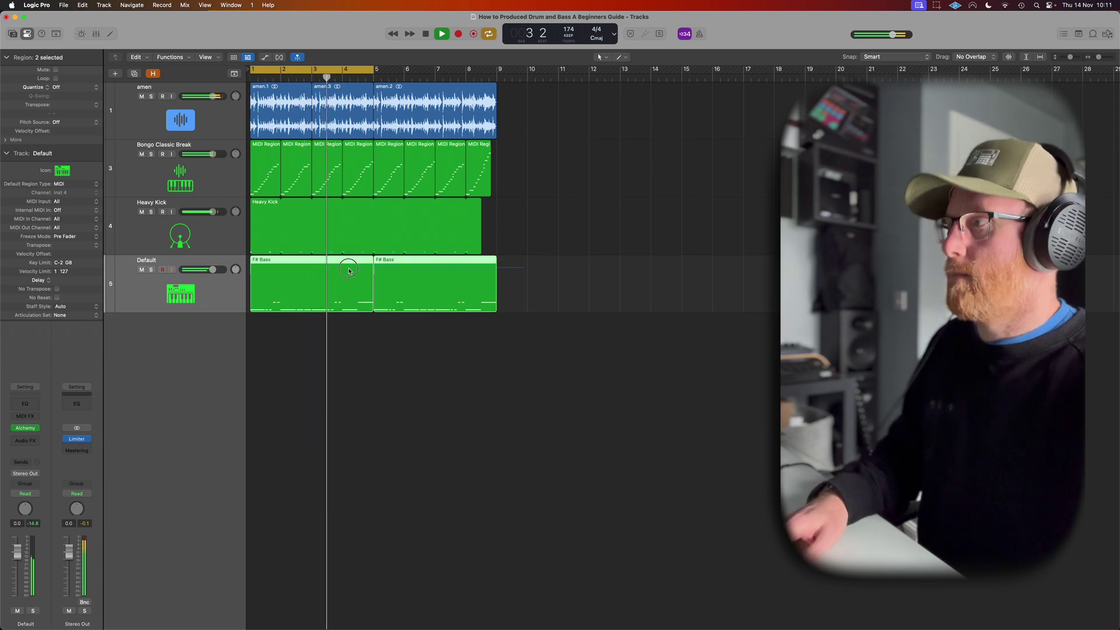
pyautogui.press('super+u')
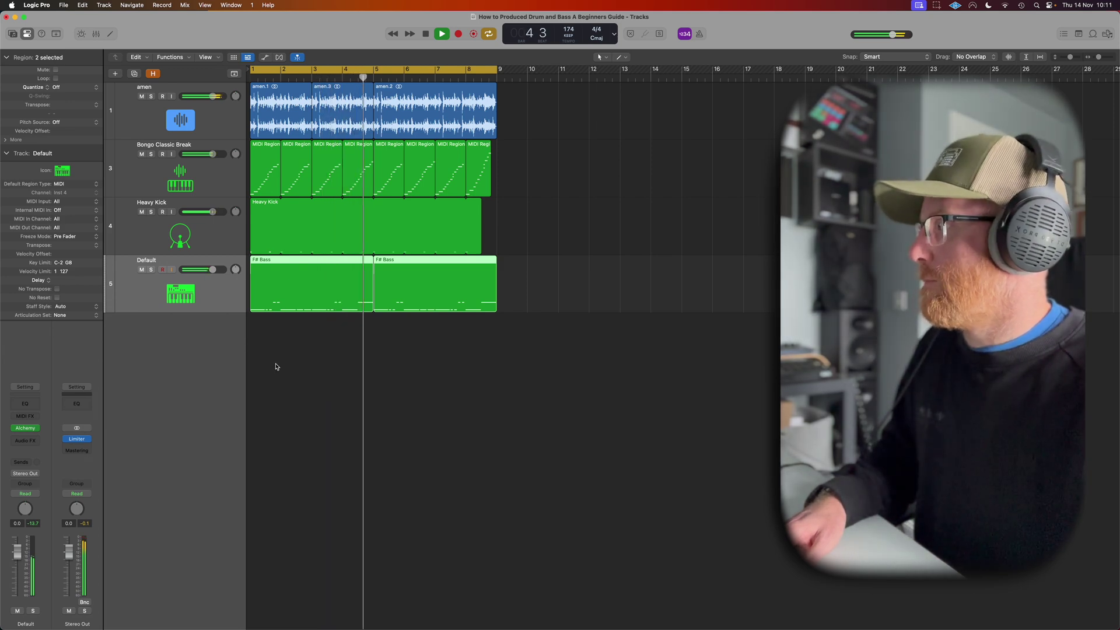
# Step: Raise Alchemy's first filter drive to about 37% and change the filter type to LP 12dB Edgy
pyautogui.click(26, 429)
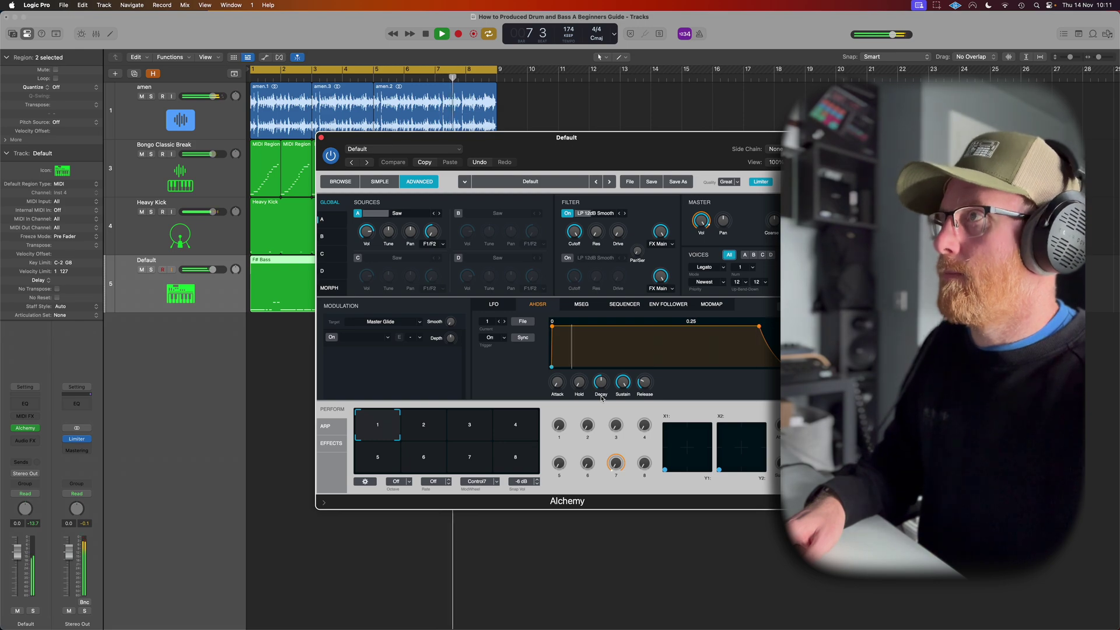
pyautogui.press('space')
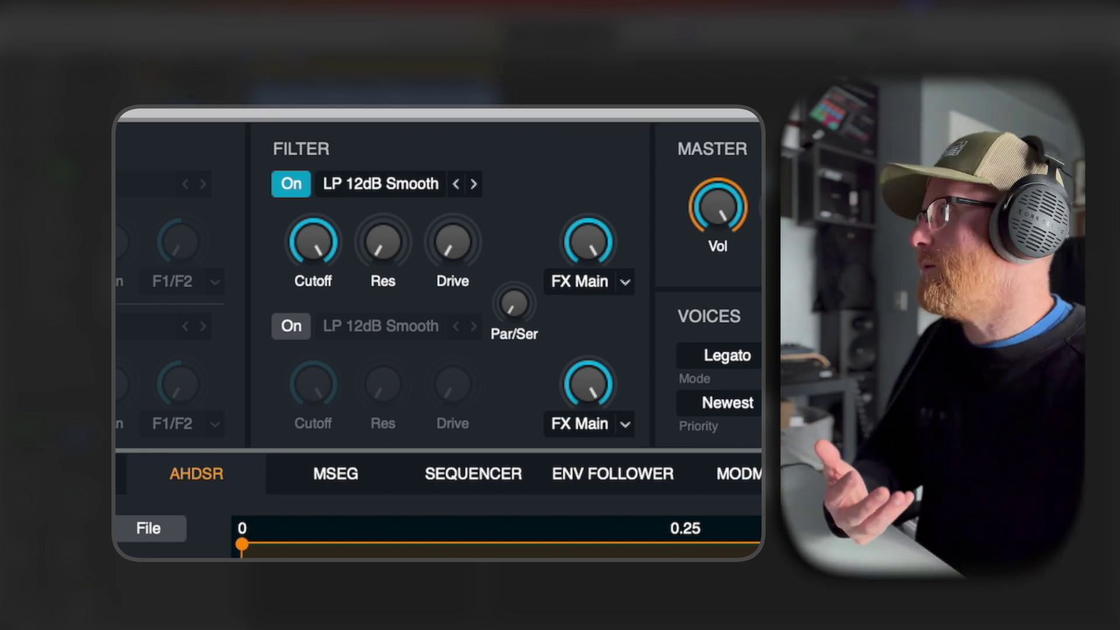
pyautogui.moveTo(478, 251)
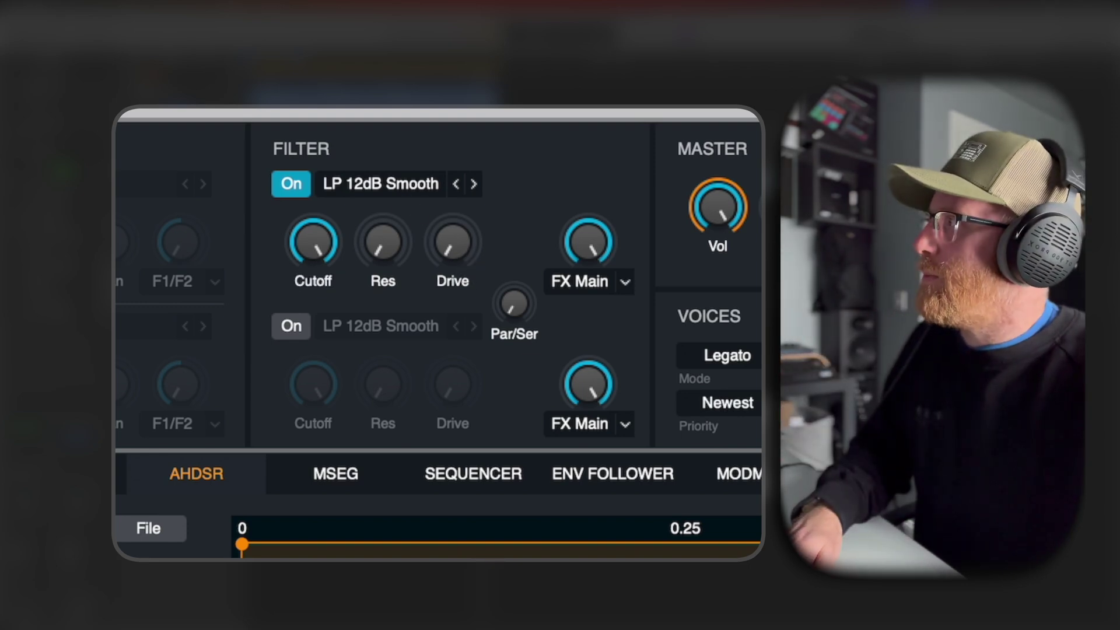
pyautogui.moveTo(457, 240); pyautogui.dragTo(467, 151)
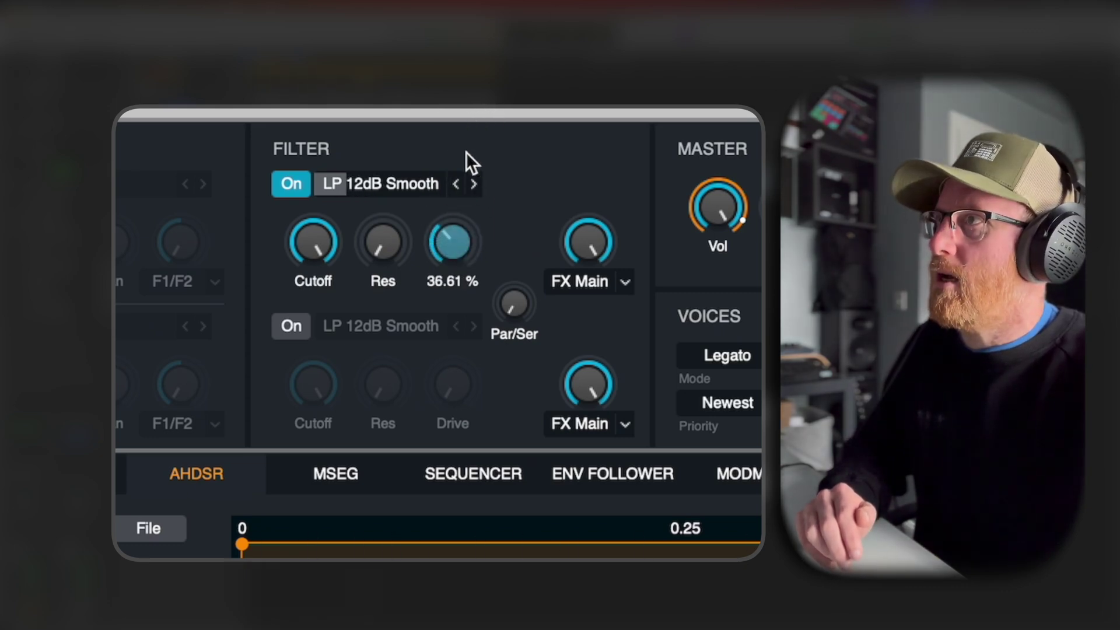
pyautogui.click(467, 190)
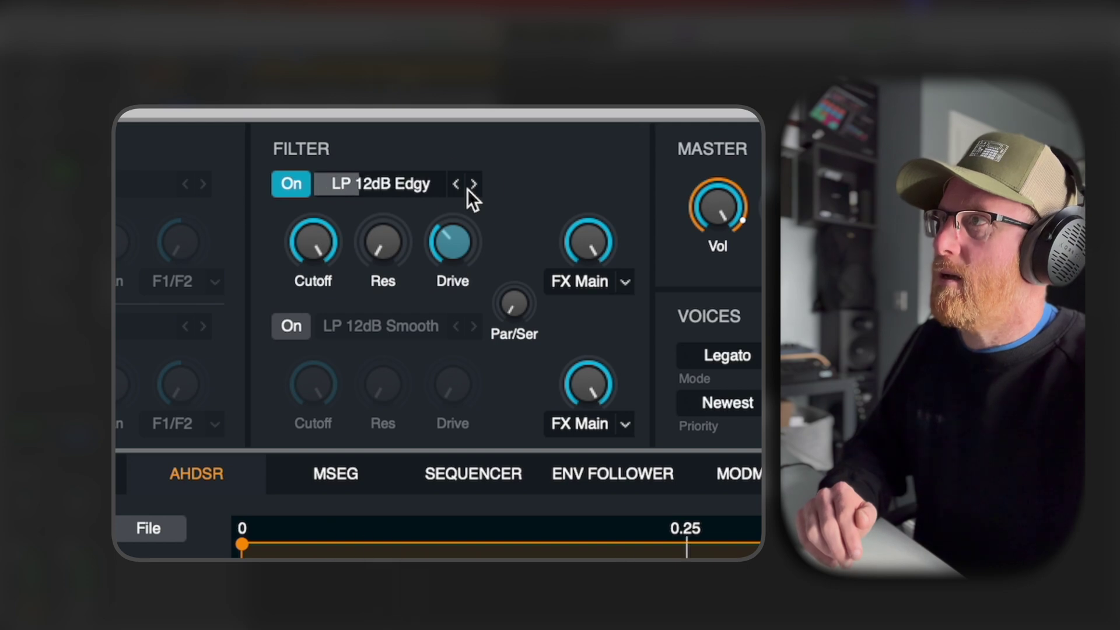
pyautogui.click(468, 189)
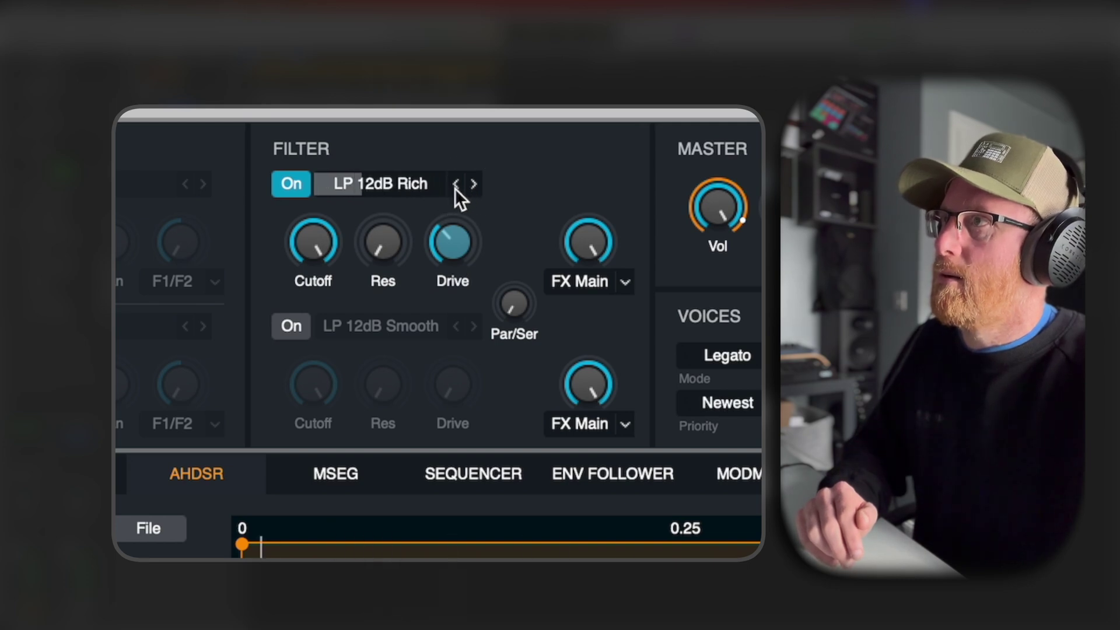
pyautogui.click(456, 187)
# Step: Lower Alchemy's first filter cutoff slightly, raise its drive to about 48%, and close the synth window
pyautogui.moveTo(321, 245)
pyautogui.moveTo(320, 235)
pyautogui.mouseDown()
pyautogui.moveTo(316, 256)
pyautogui.moveTo(324, 250)
pyautogui.mouseUp()
pyautogui.moveTo(451, 241)
pyautogui.mouseDown()
pyautogui.moveTo(470, 154)
pyautogui.moveTo(457, 263)
pyautogui.mouseUp()
pyautogui.moveTo(459, 318); pyautogui.dragTo(452, 203)
pyautogui.moveTo(453, 202); pyautogui.dragTo(453, 211)
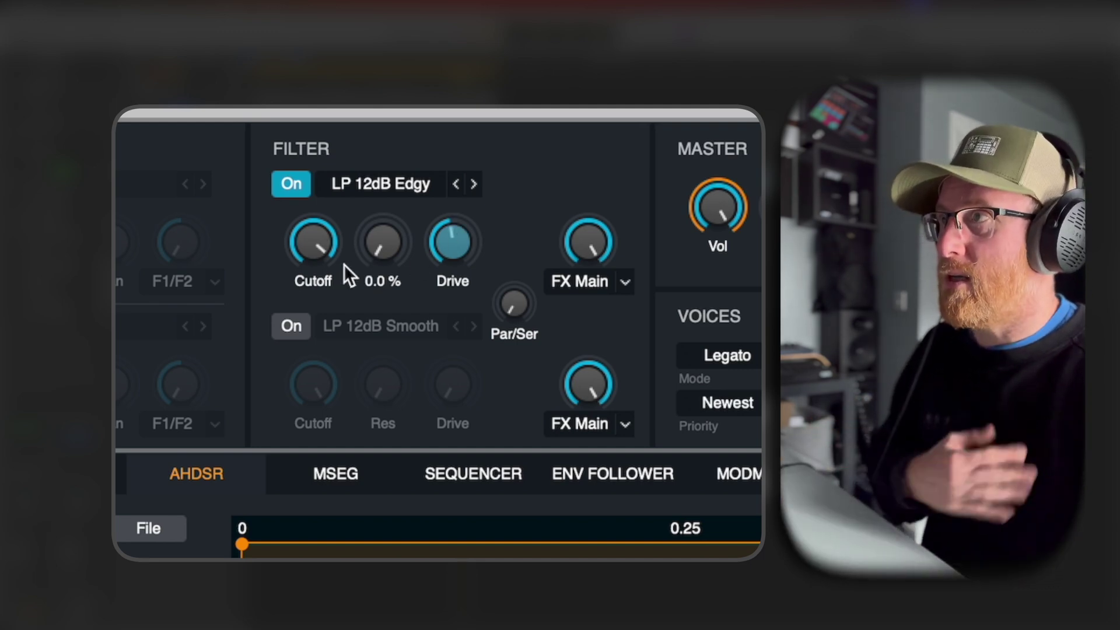
pyautogui.moveTo(318, 251); pyautogui.dragTo(327, 271)
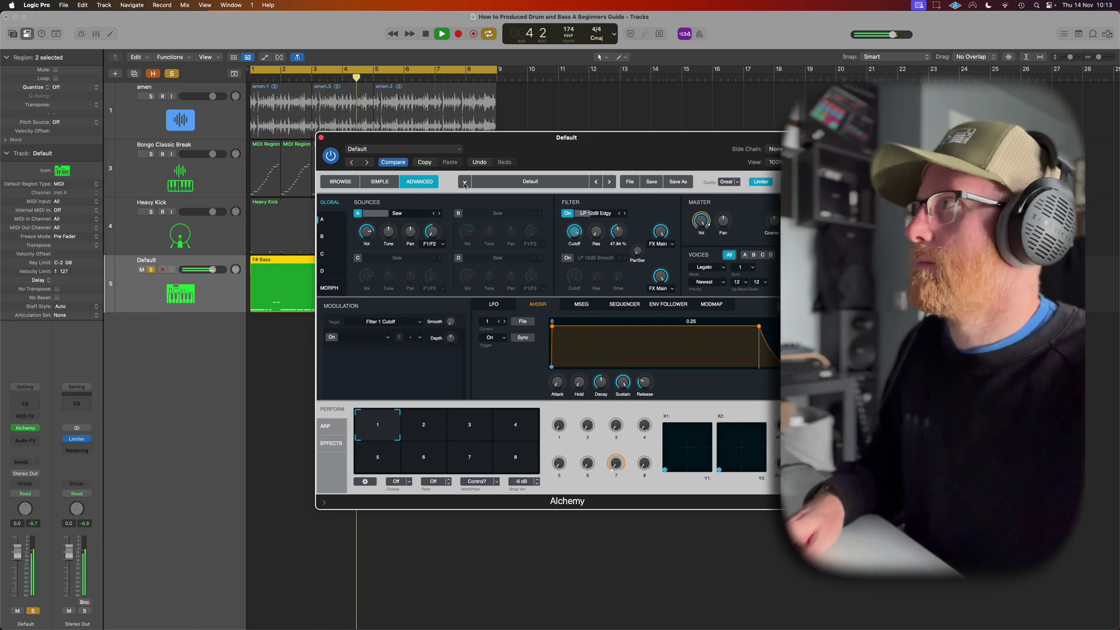
pyautogui.click(320, 139)
pyautogui.press('space')
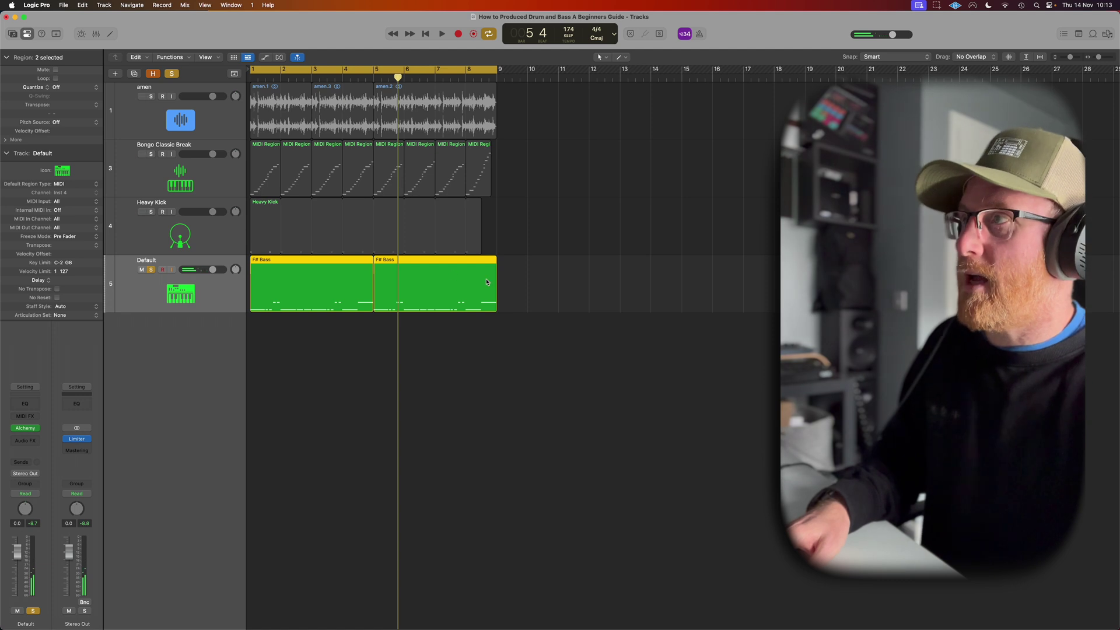
# Step: Cycle bar 8 only and add a much higher note over the end of that bar in the second F# Bass region
pyautogui.moveTo(471, 74); pyautogui.dragTo(499, 75)
pyautogui.press('space')
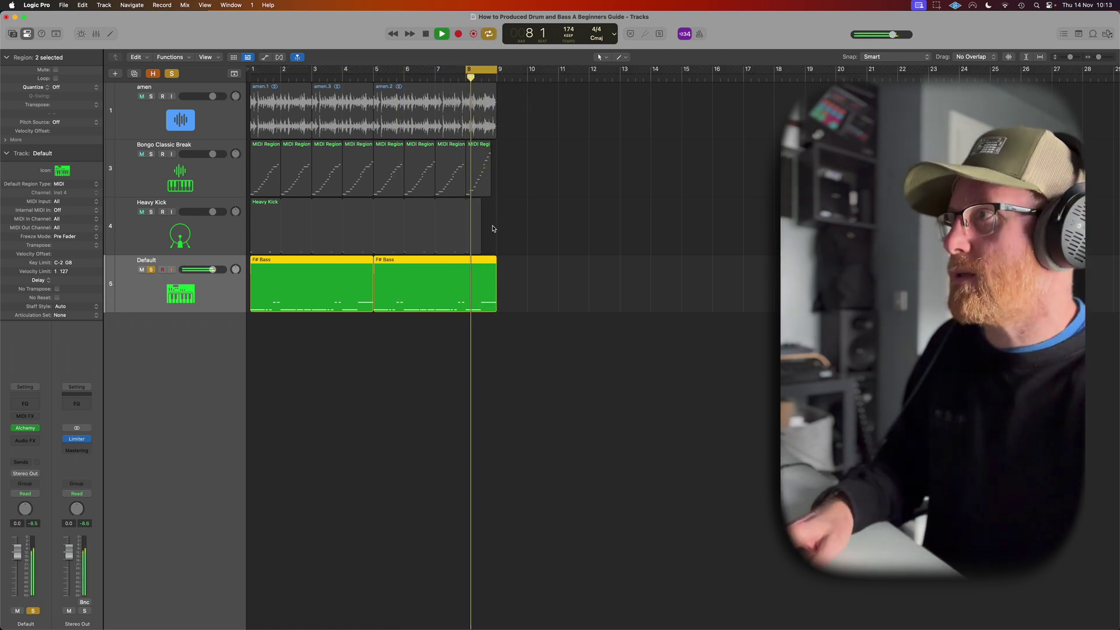
pyautogui.press('space')
pyautogui.doubleClick(482, 282)
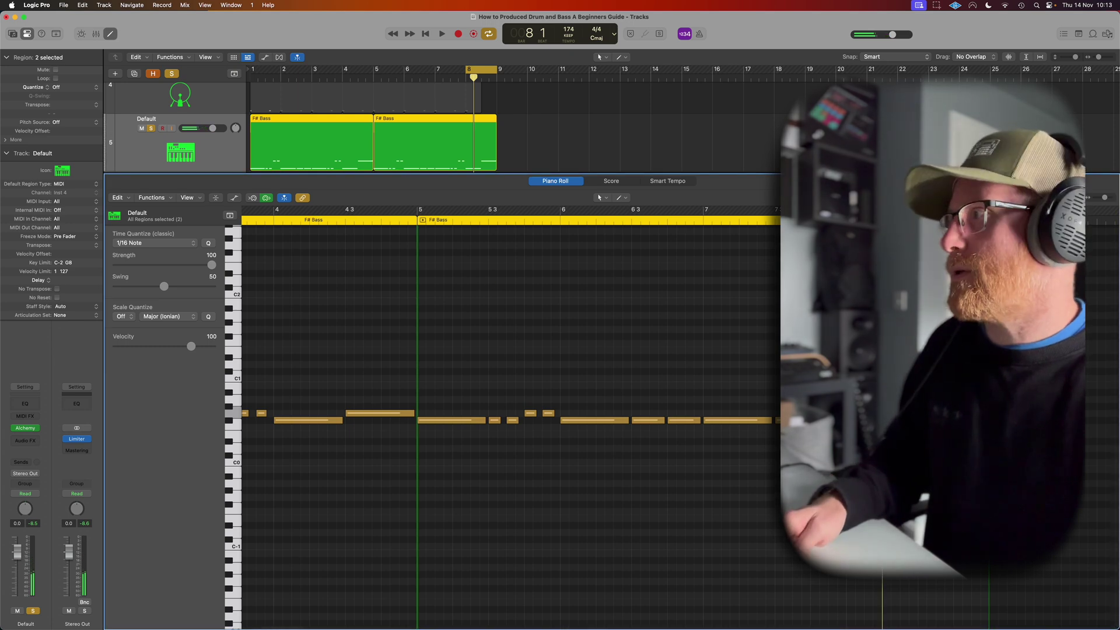
pyautogui.hscroll(3, 502, 409)
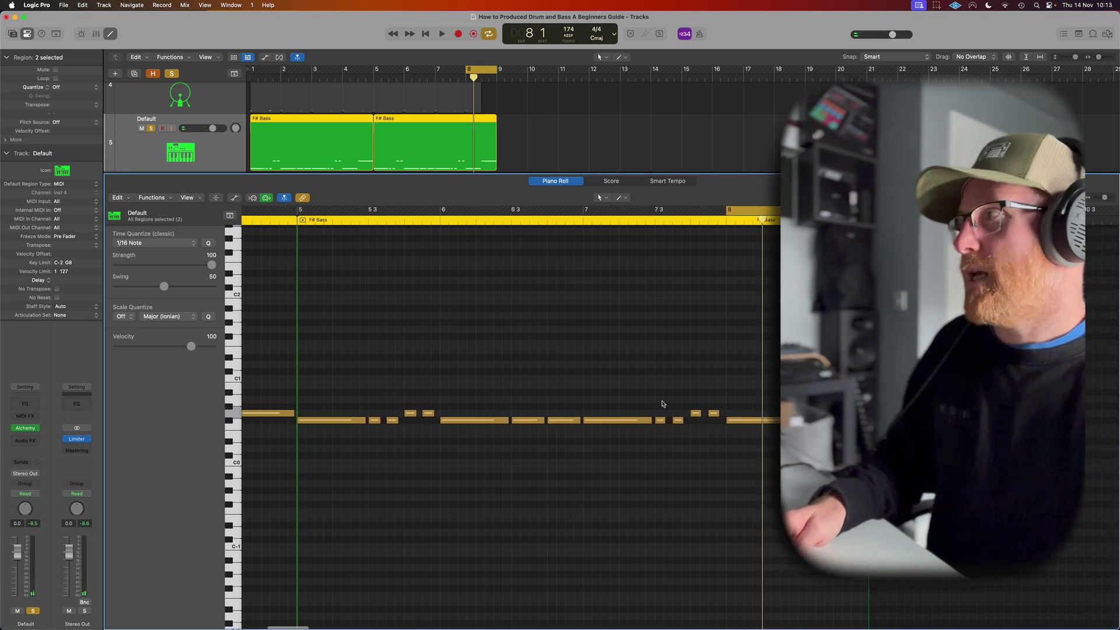
pyautogui.click(230, 337)
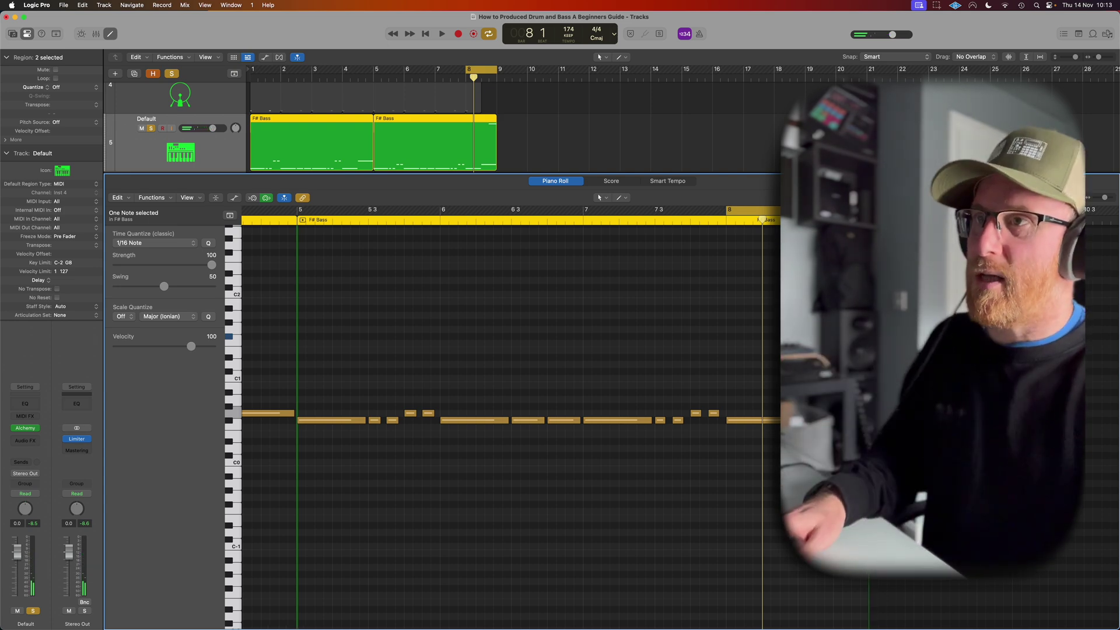
pyautogui.click(232, 413)
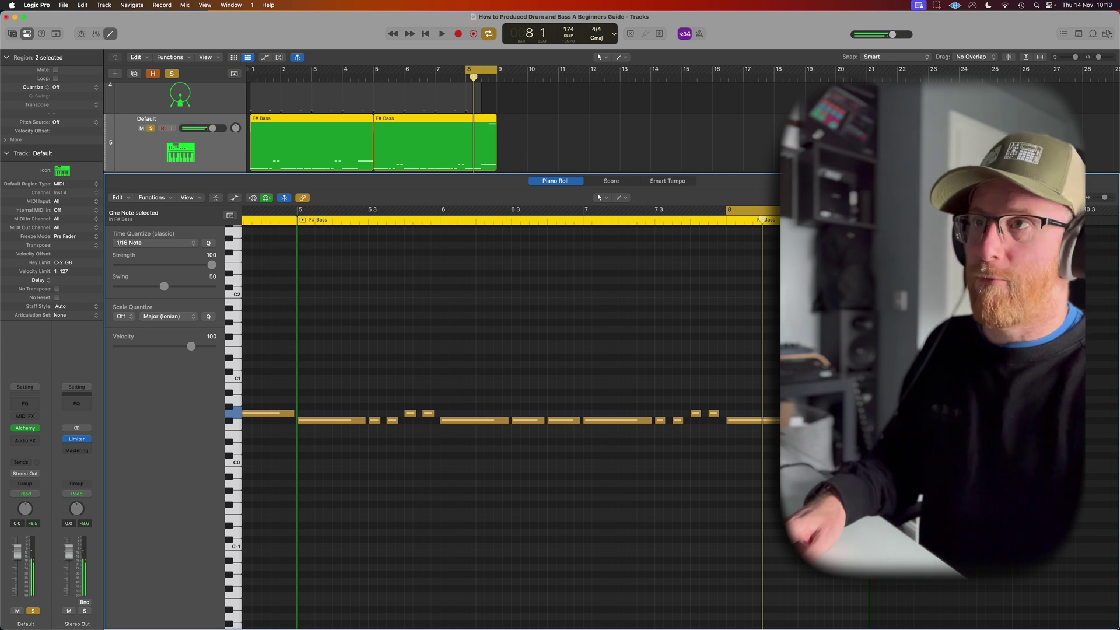
pyautogui.press('space')
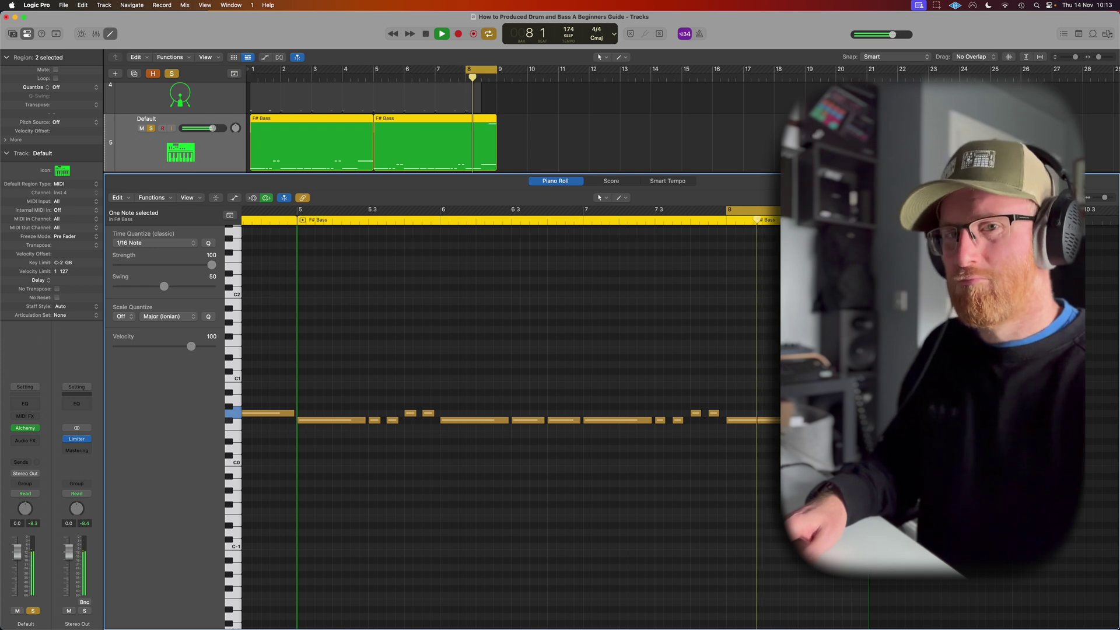
pyautogui.press('space')
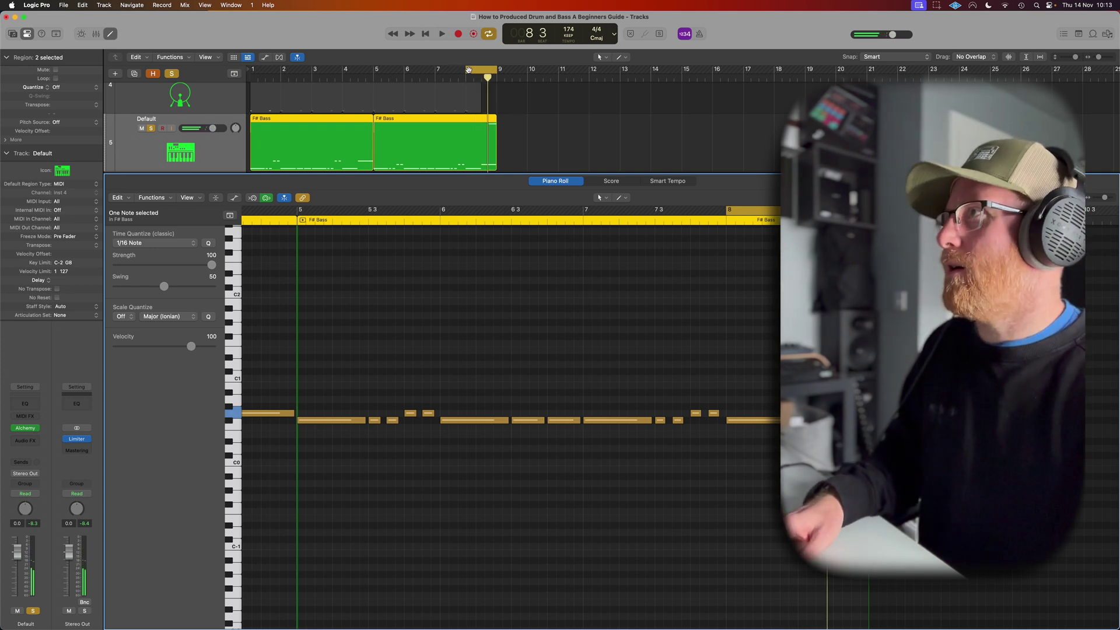
# Step: Unsolo the bass track, play bars 5 to 9 with the drums, and extend the cycle range back to bar 1
pyautogui.moveTo(468, 70); pyautogui.dragTo(374, 70)
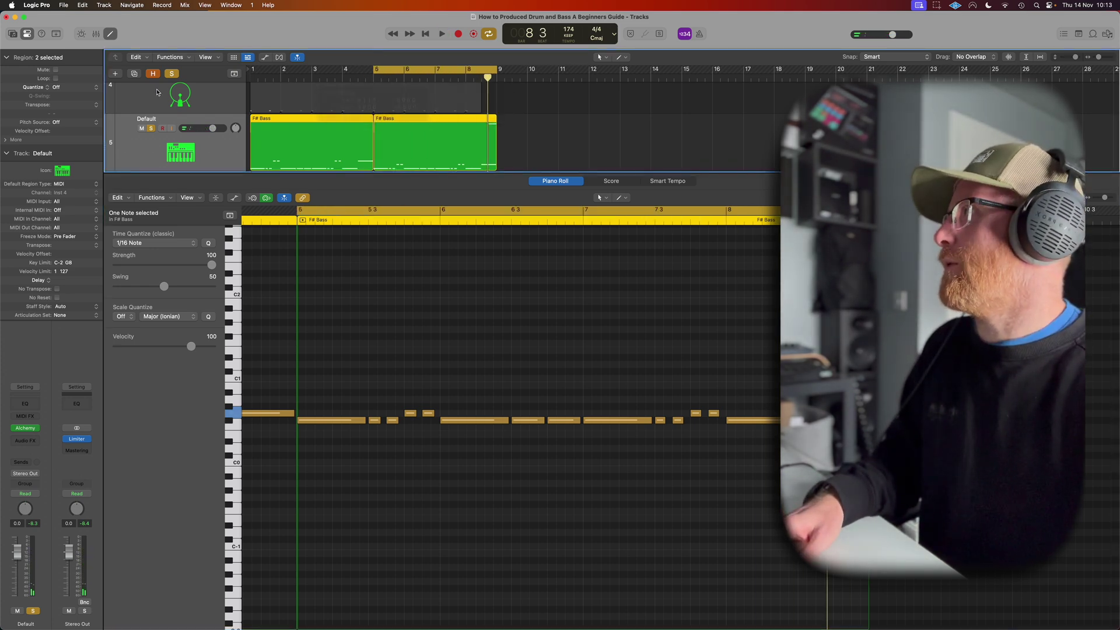
pyautogui.click(151, 129)
pyautogui.press('space')
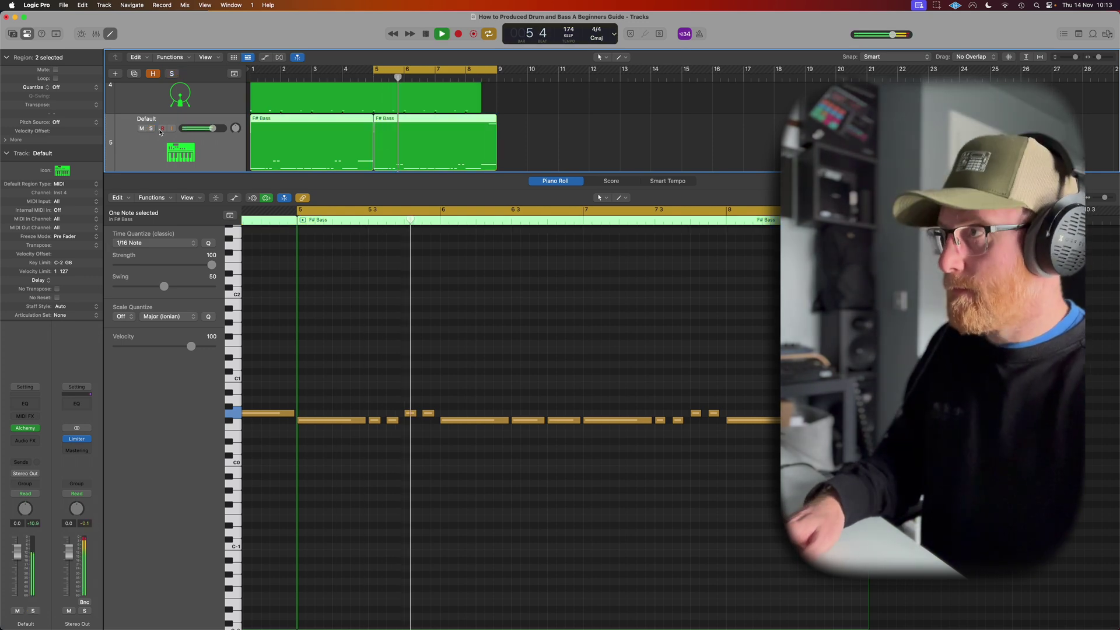
pyautogui.press('p')
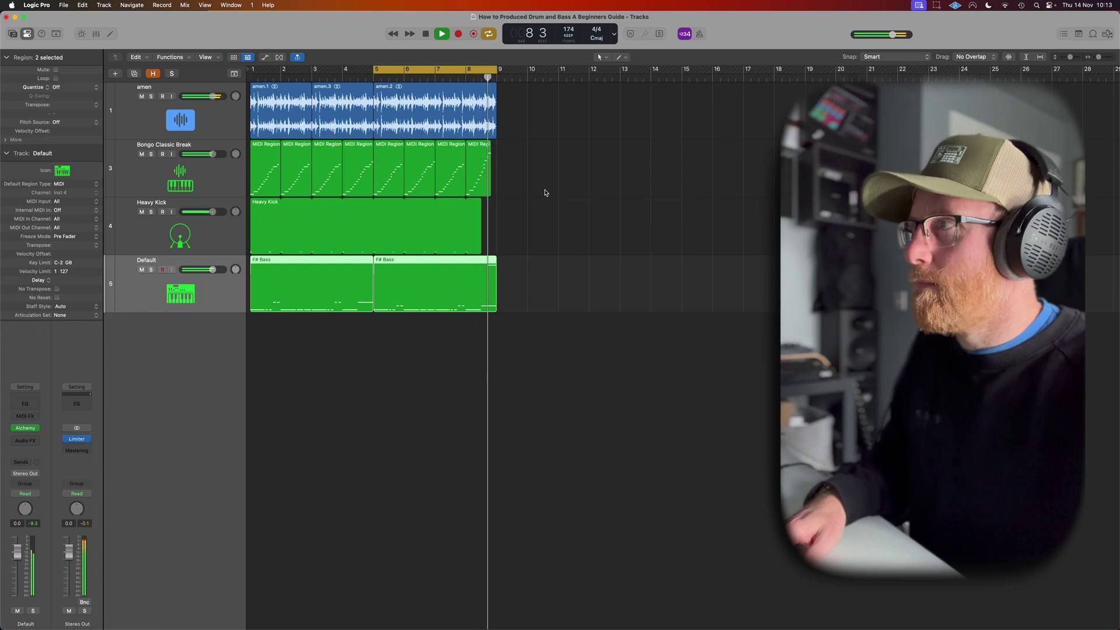
pyautogui.moveTo(377, 70); pyautogui.dragTo(255, 87)
pyautogui.press('space')
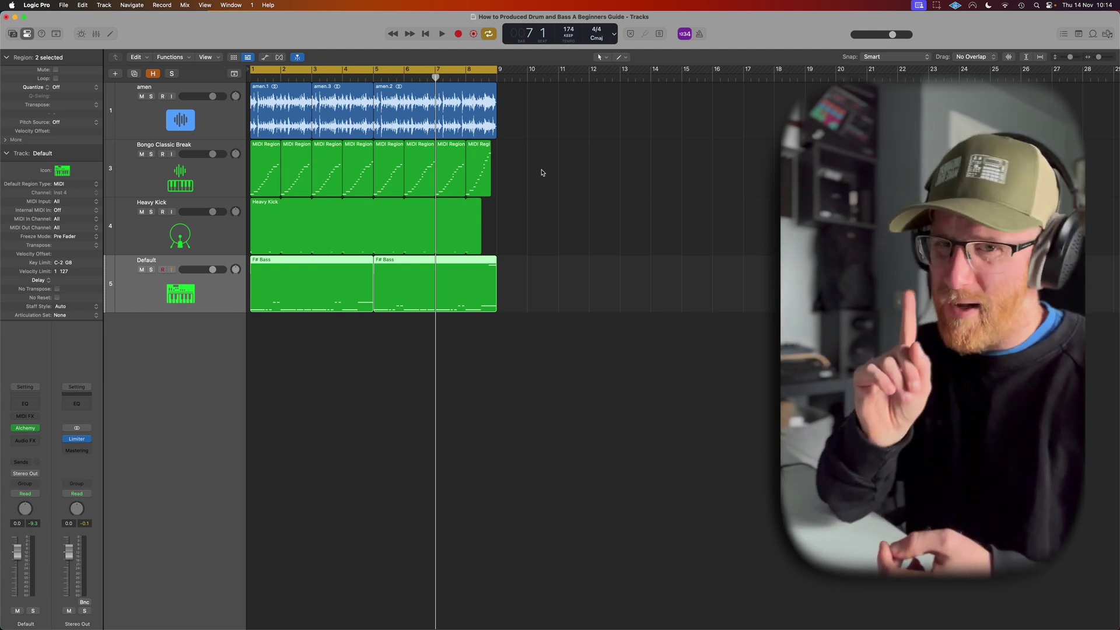
# Step: Create a one-bar region at bar 11 on the bass track containing a single F#0 note that fills the bar
pyautogui.doubleClick(575, 286)
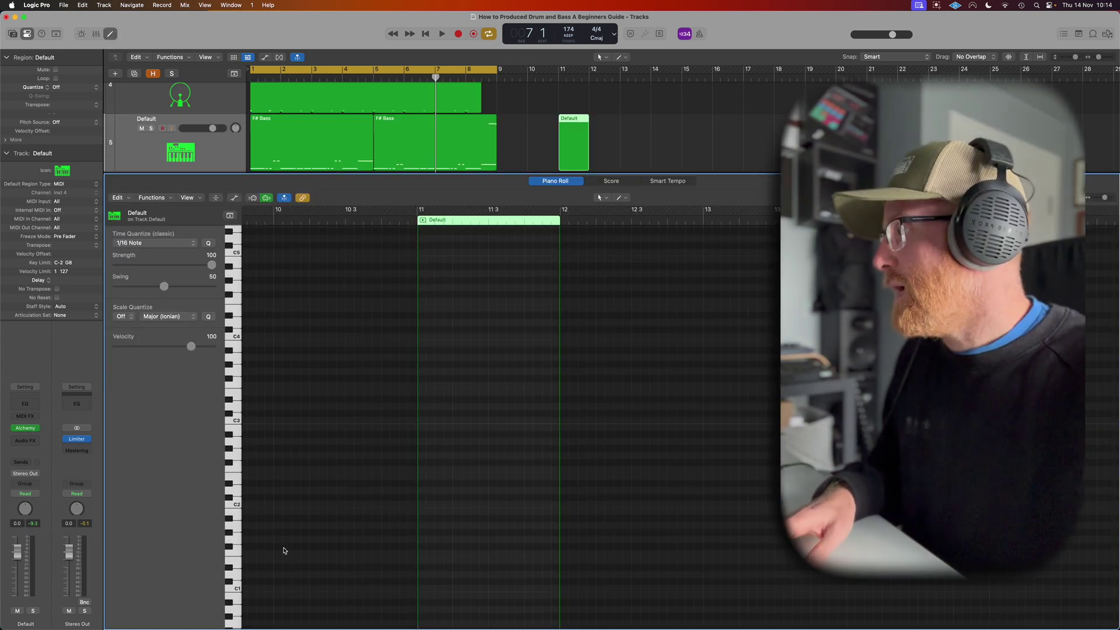
pyautogui.scroll(-5, 283, 551)
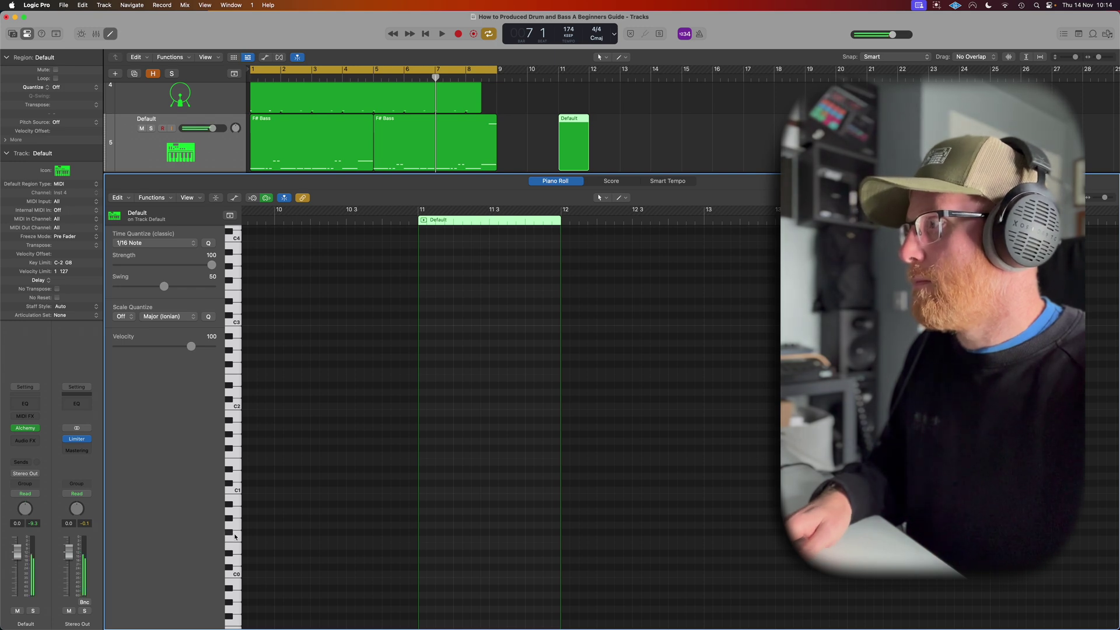
pyautogui.click(421, 532)
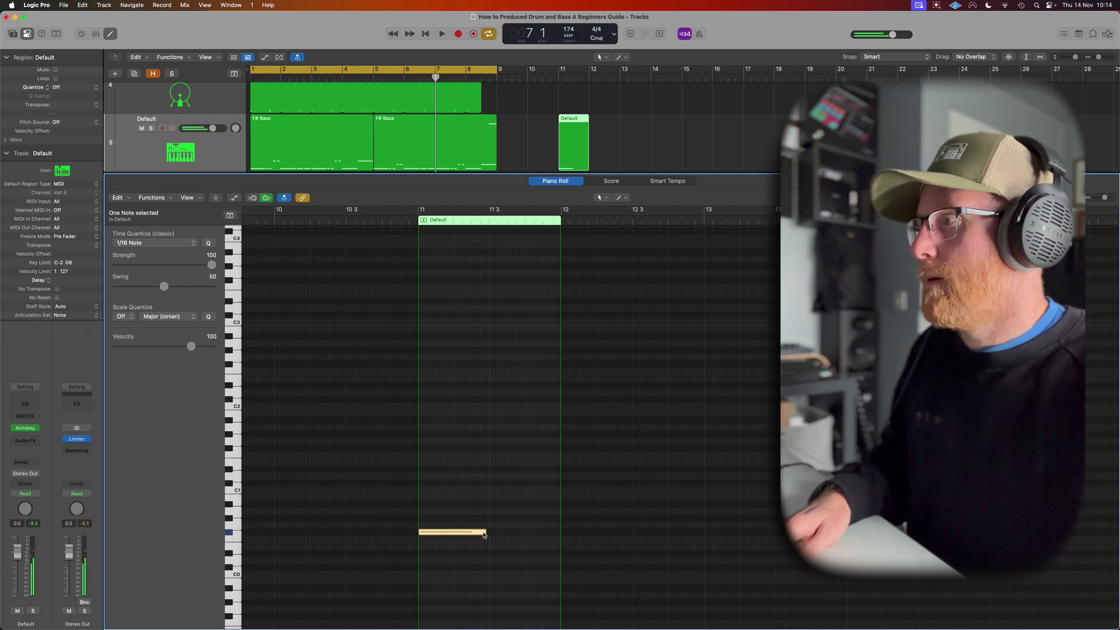
pyautogui.moveTo(484, 532); pyautogui.dragTo(560, 533)
pyautogui.press('e')
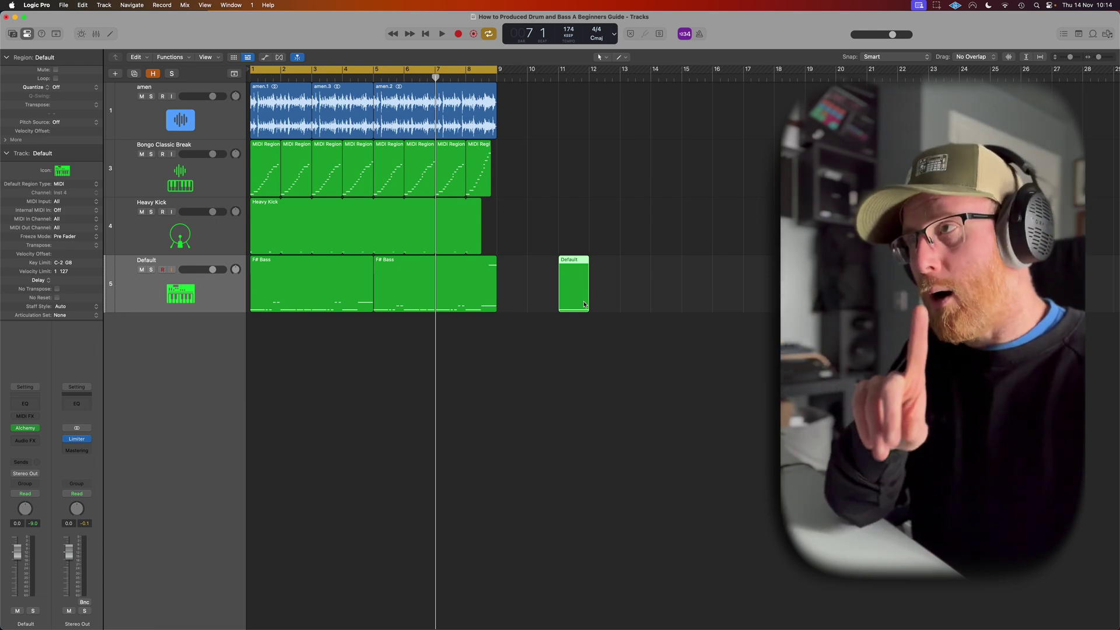
# Step: Bounce the bar 11 region in place to a new track named Reese, with the source set to Leave
pyautogui.rightClick(585, 304)
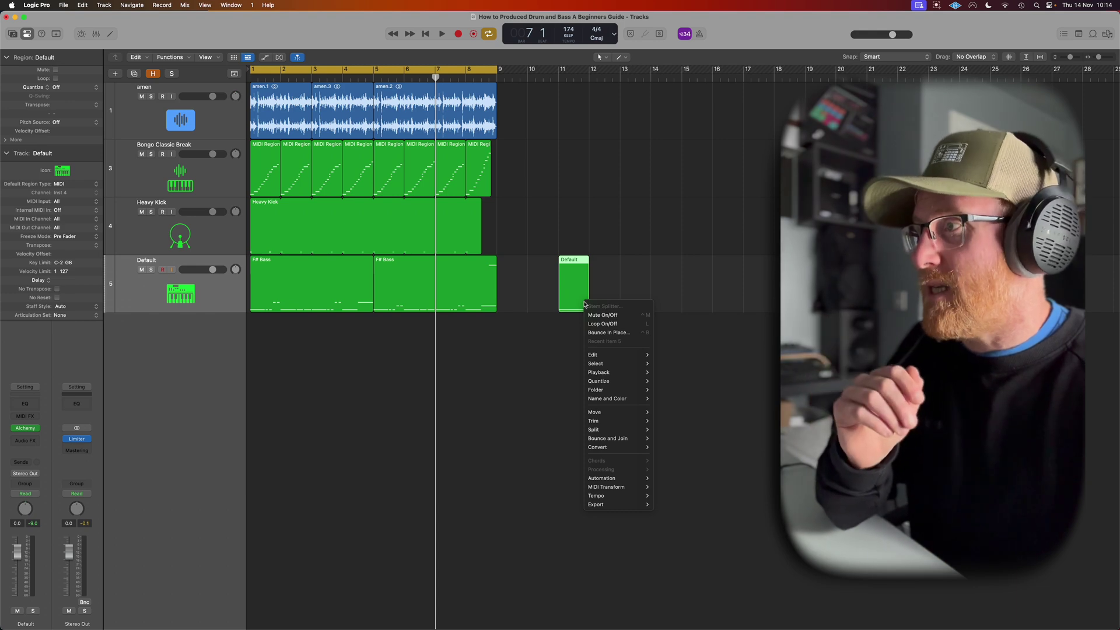
pyautogui.moveTo(626, 442)
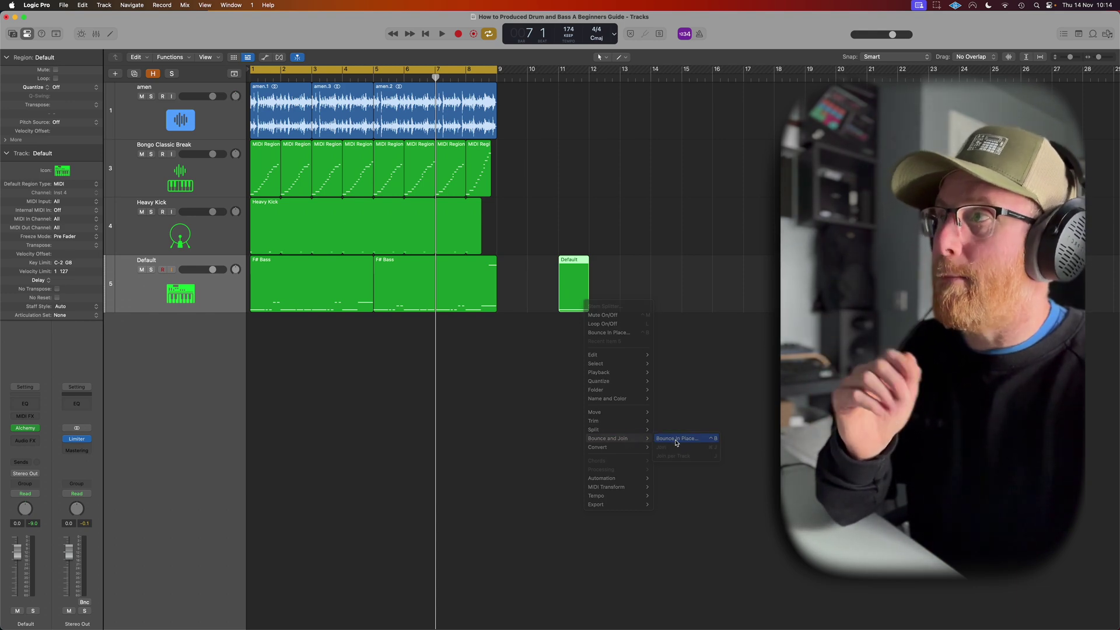
pyautogui.click(676, 439)
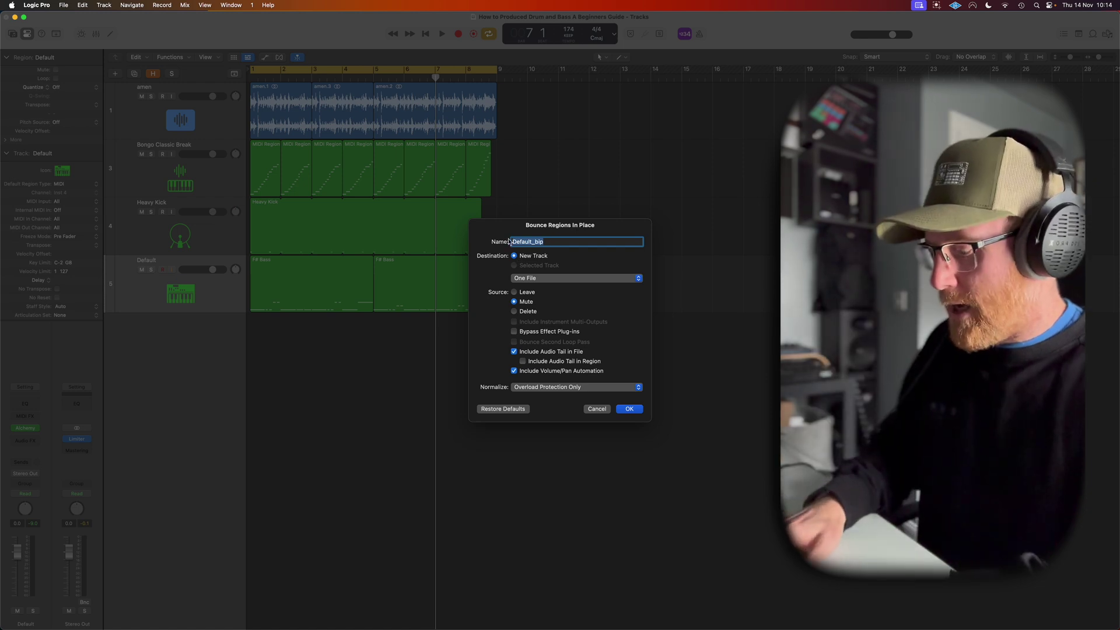
pyautogui.write('Reese')
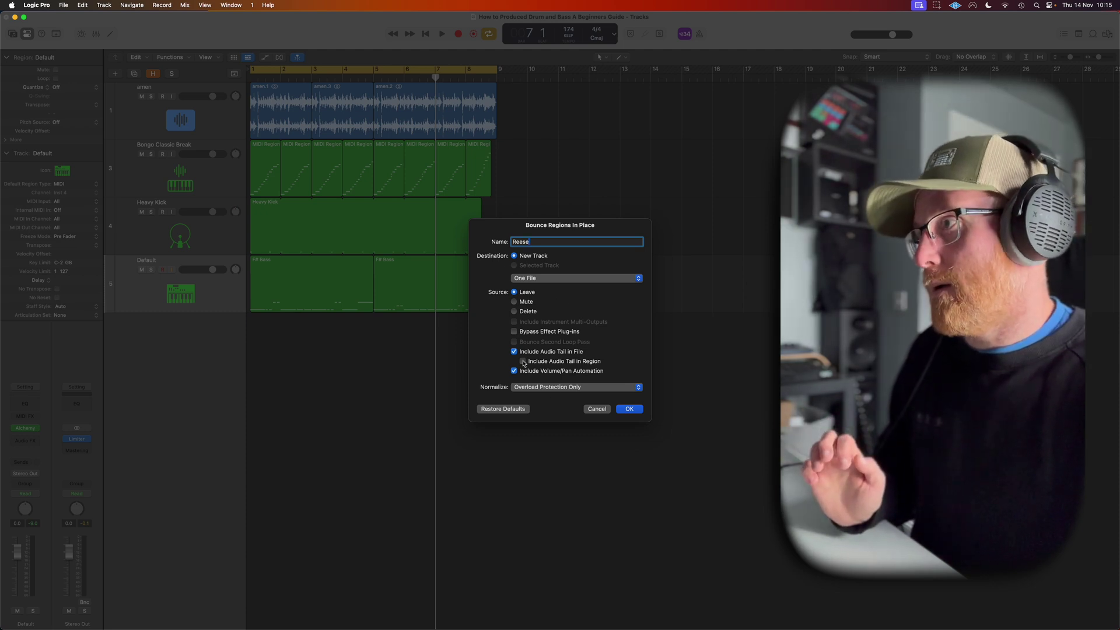
pyautogui.click(630, 411)
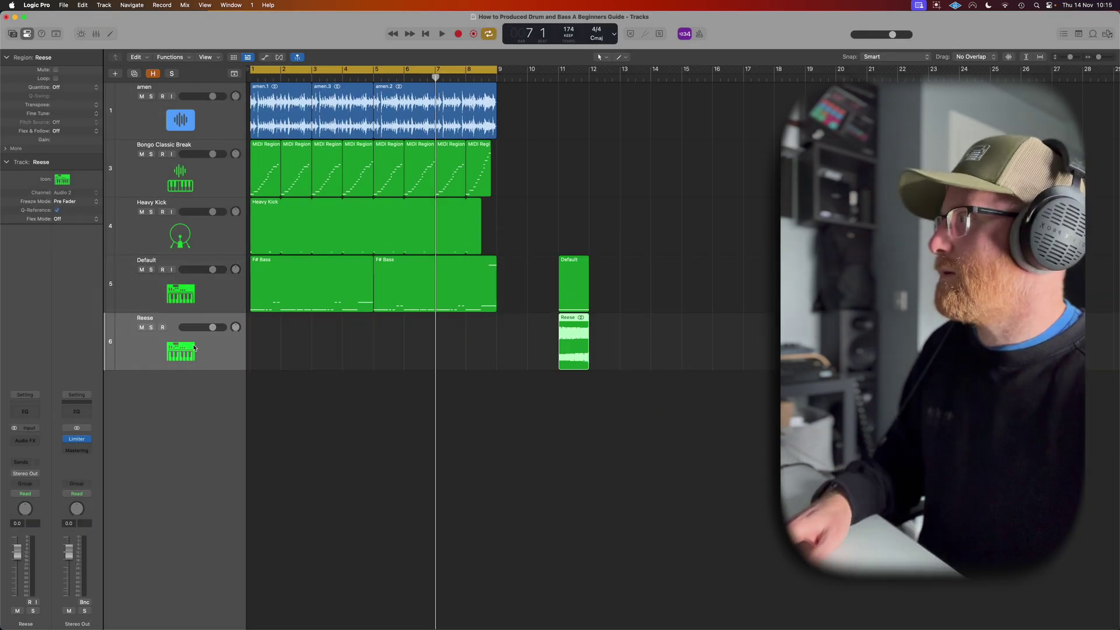
# Step: Solo the Reese track, set the cycle range around its audio region at bar 11, and play it
pyautogui.press('s')
pyautogui.press('super+u')
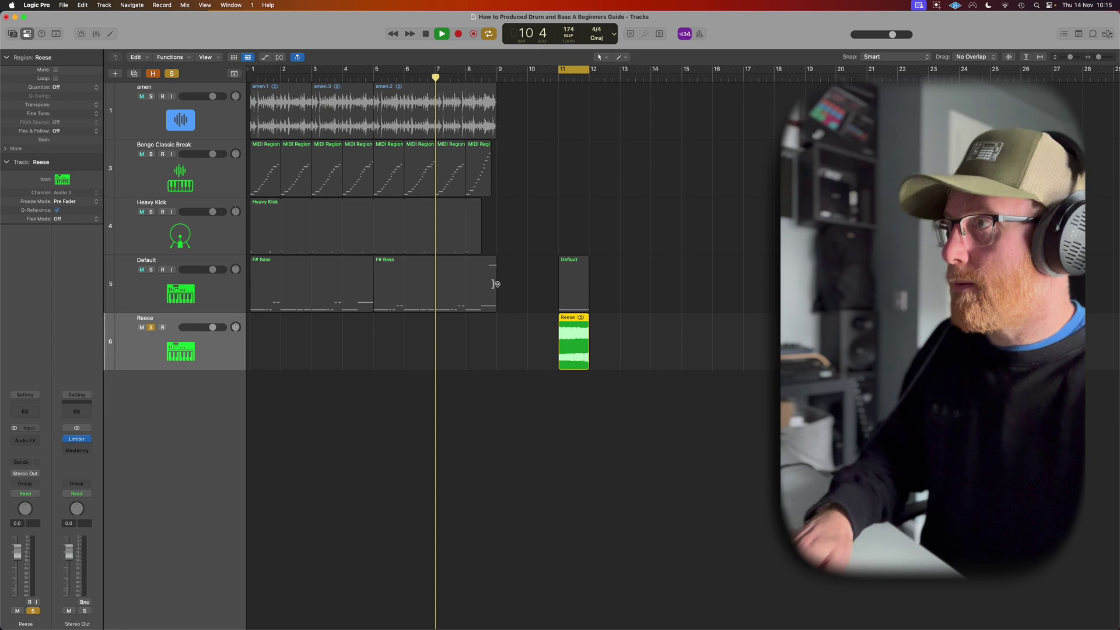
pyautogui.press('space')
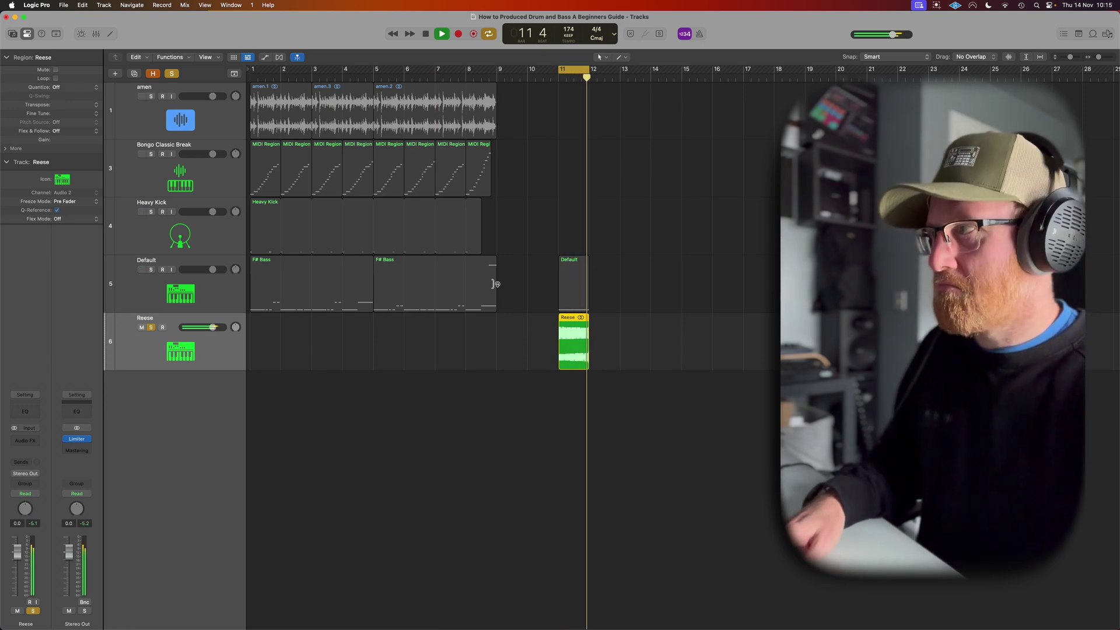
# Step: Stop playback, create a new Quick Sampler (Original) track from the Reese audio region, and unsolo the Reese audio track
pyautogui.press('space')
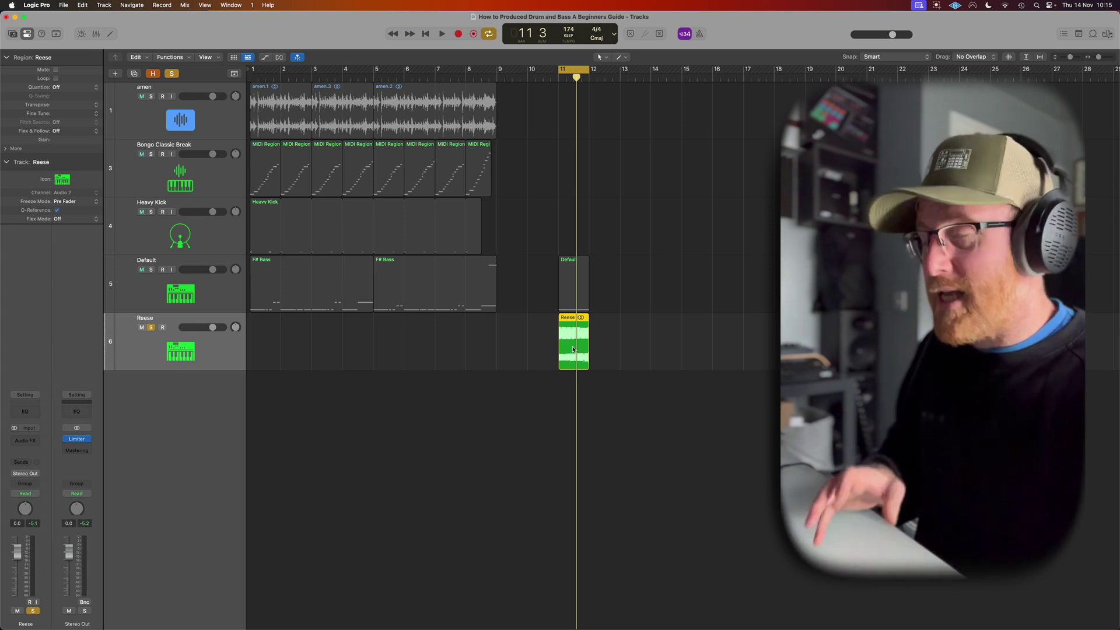
pyautogui.hscroll(1, 574, 349)
pyautogui.hscroll(-1, 572, 350)
pyautogui.moveTo(572, 350); pyautogui.dragTo(107, 380)
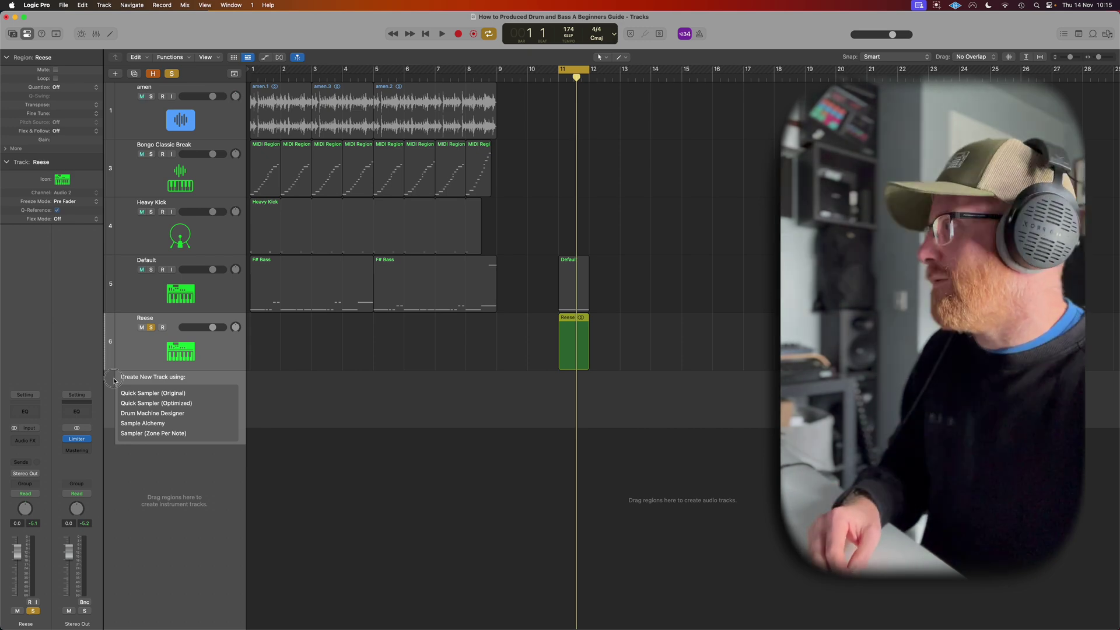
pyautogui.moveTo(114, 381); pyautogui.dragTo(155, 398)
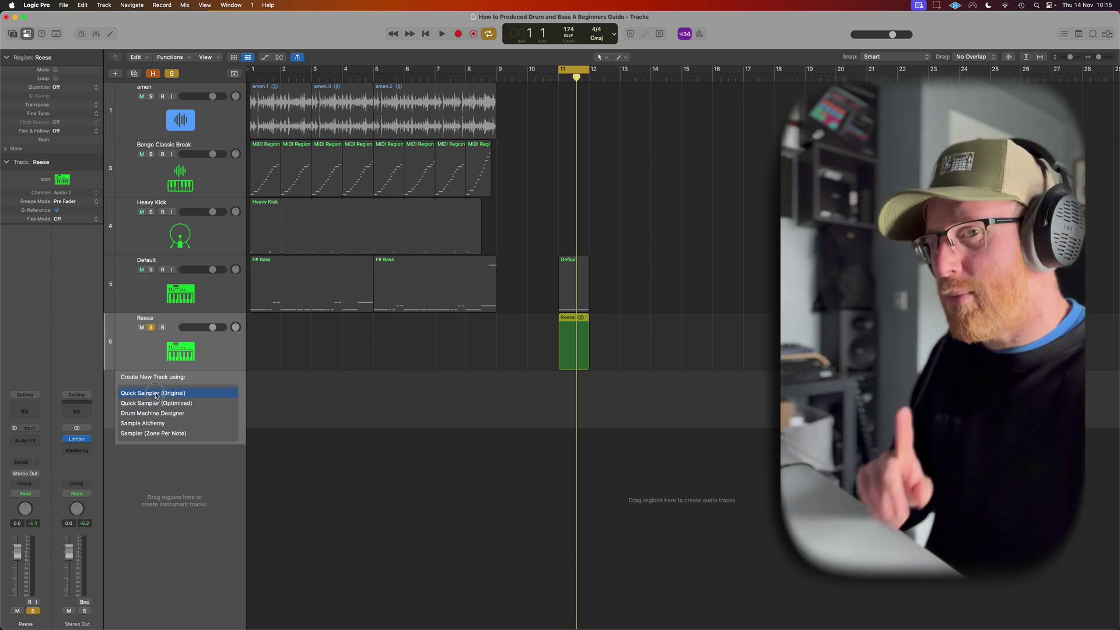
pyautogui.moveTo(156, 396); pyautogui.dragTo(156, 395)
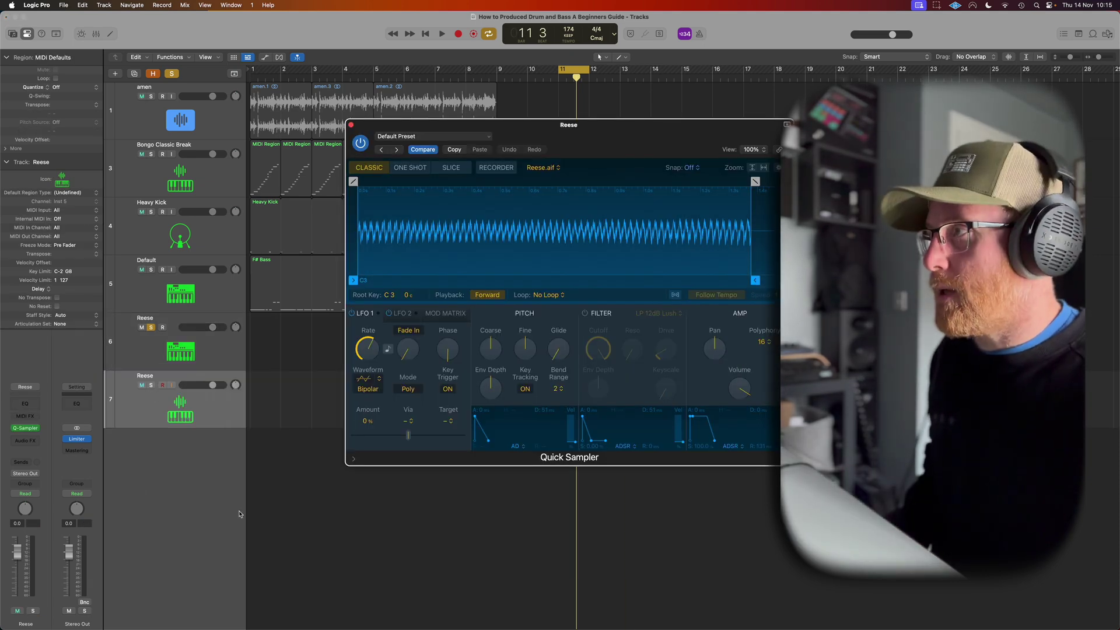
pyautogui.click(151, 328)
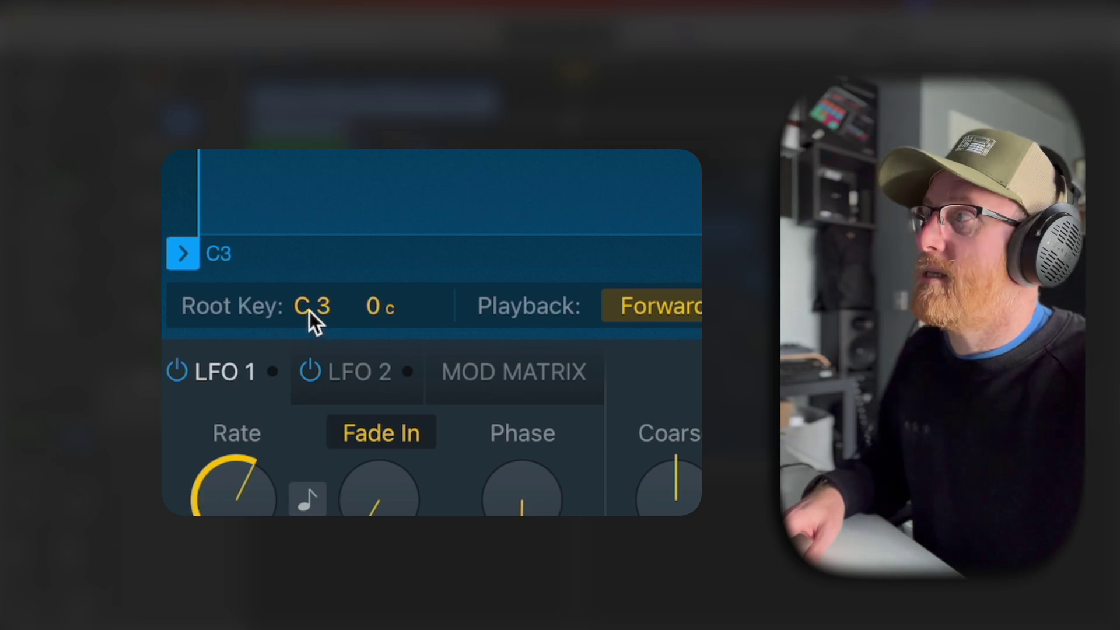
# Step: Set the Reese sample's root key to F#1 and its loop mode to Alternate
pyautogui.moveTo(310, 309); pyautogui.dragTo(309, 396)
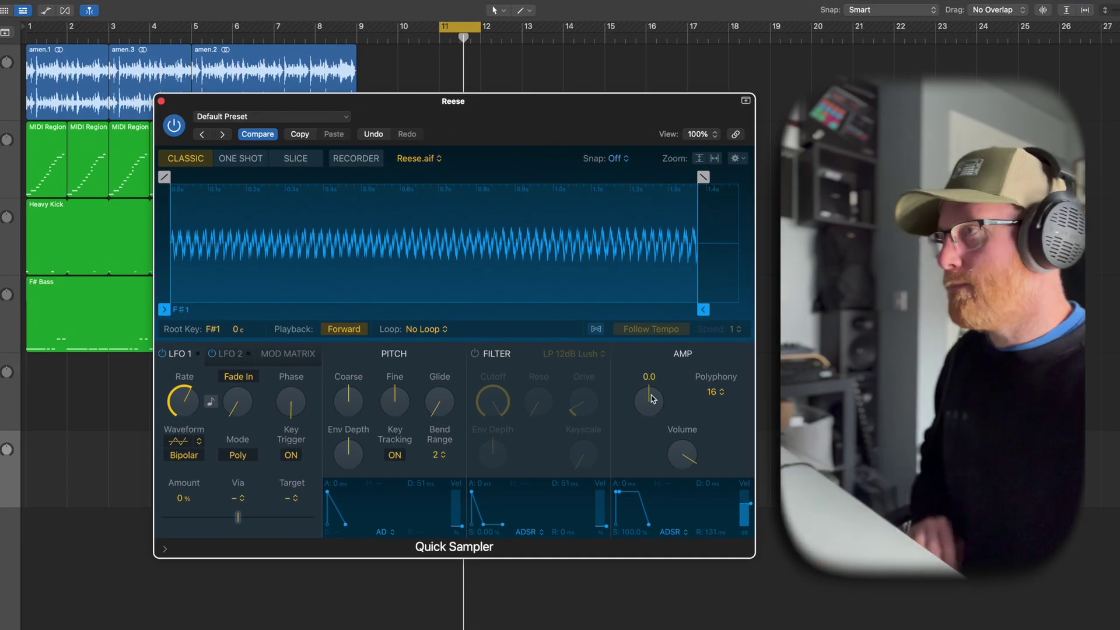
pyautogui.moveTo(652, 399)
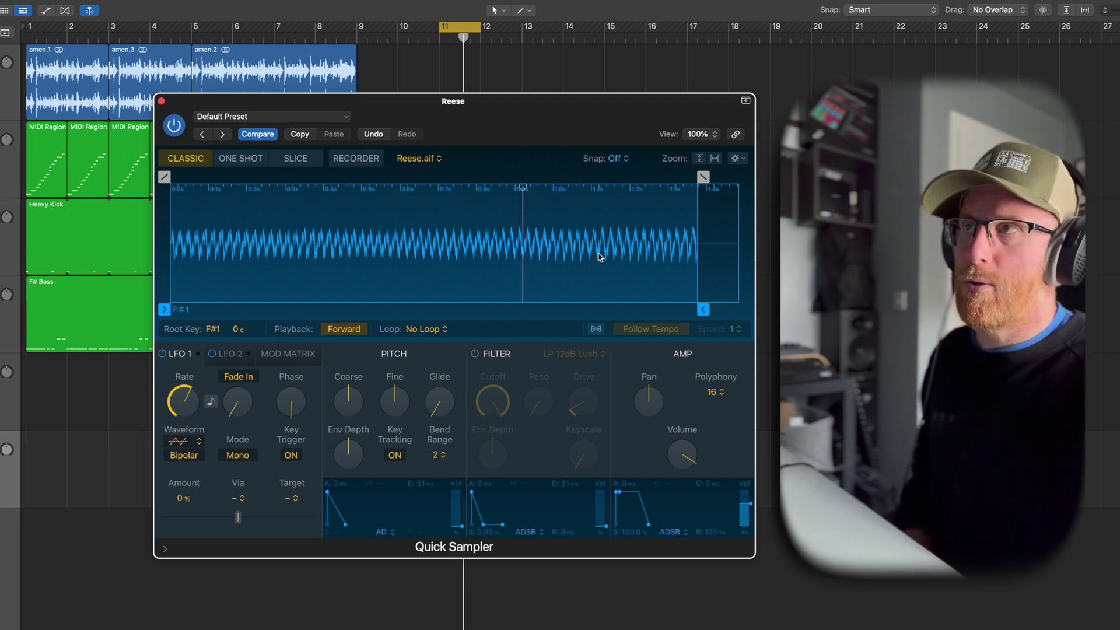
pyautogui.moveTo(437, 392)
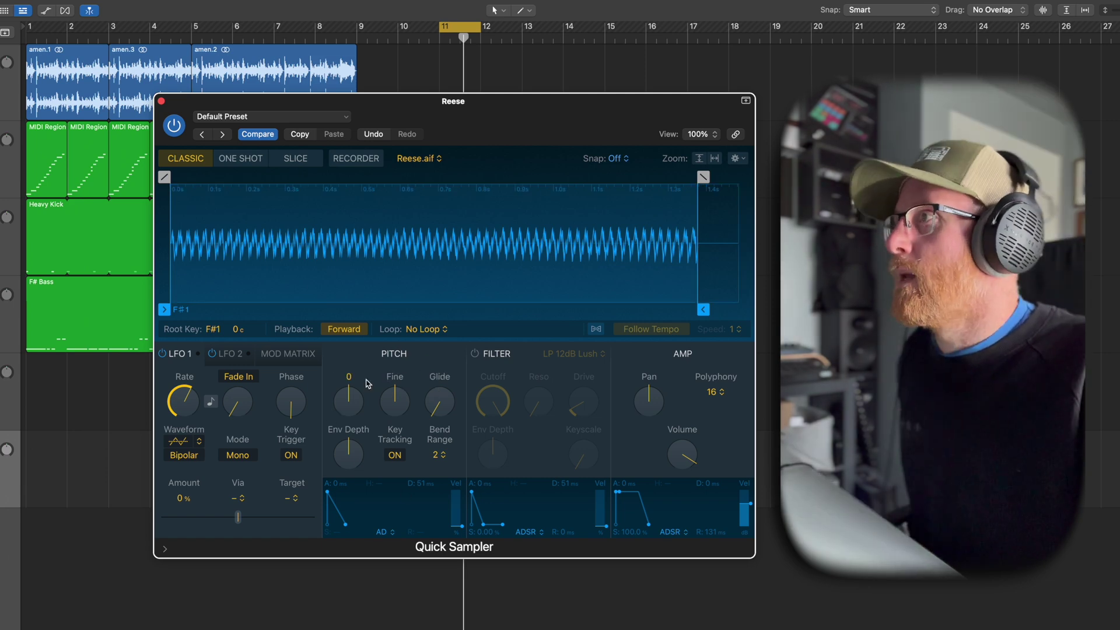
pyautogui.click(421, 329)
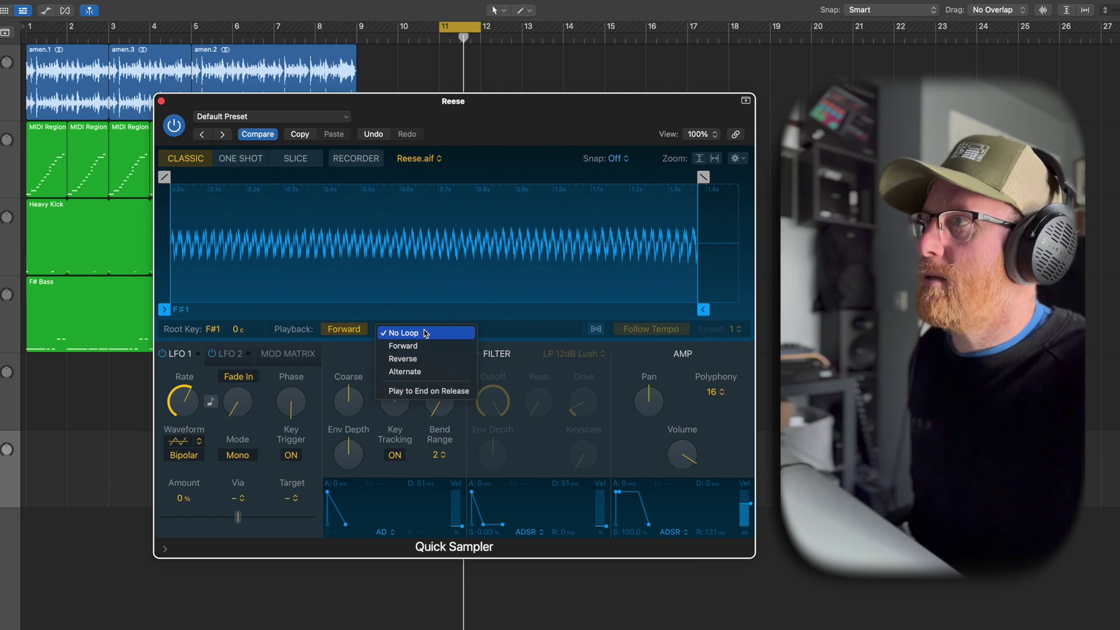
pyautogui.click(429, 370)
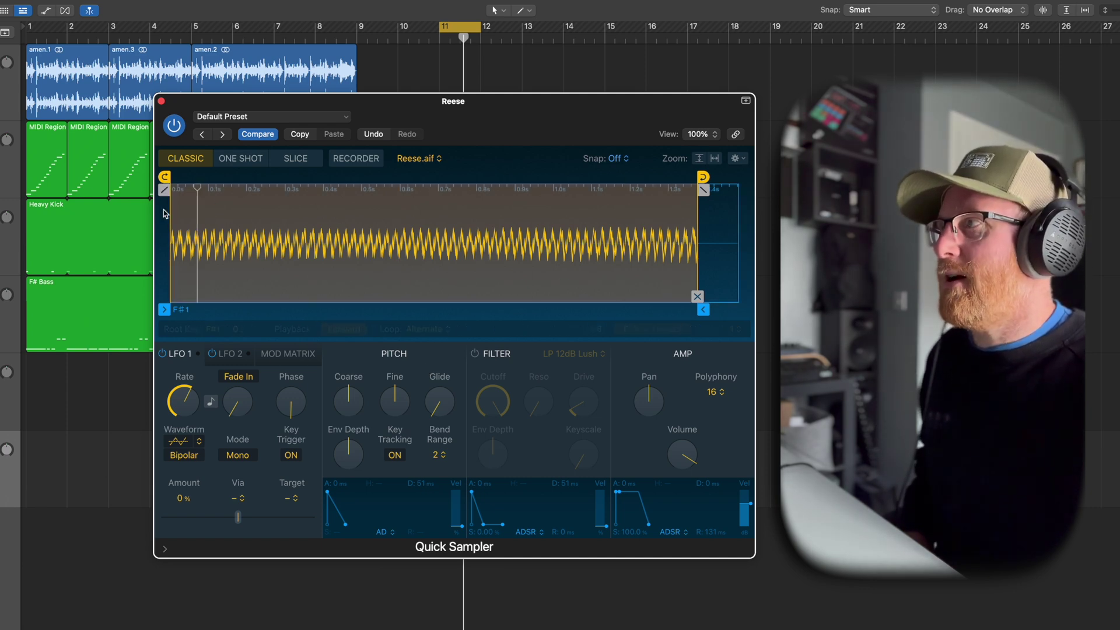
# Step: Enable Zero-X snapping and start the loop at about 0.9 s, with the sample start returned to 0 s
pyautogui.moveTo(164, 310); pyautogui.dragTo(515, 320)
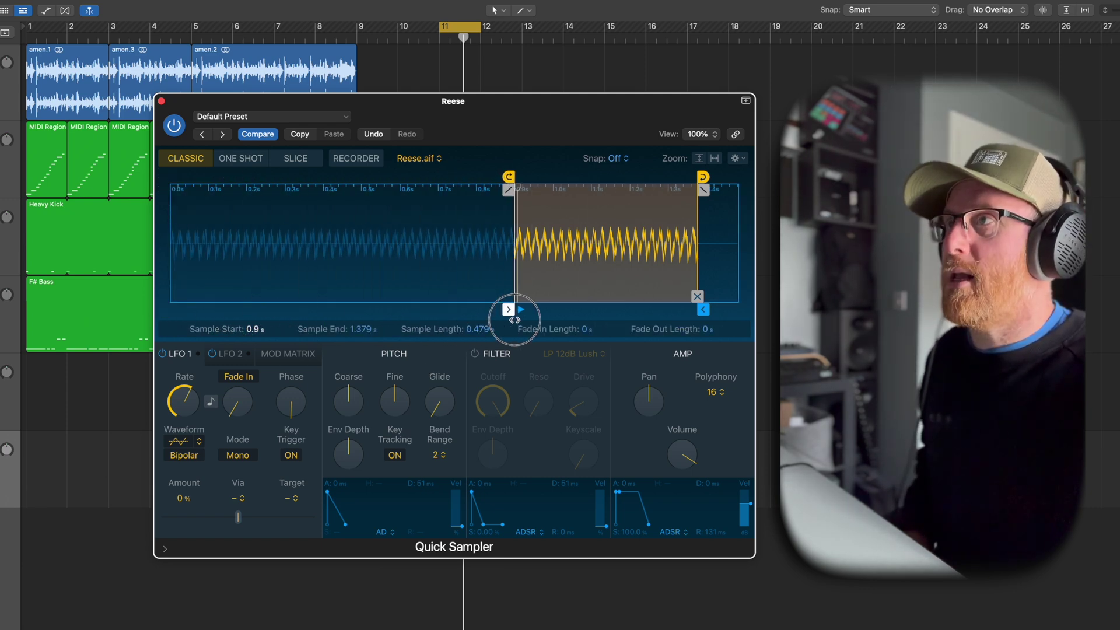
pyautogui.click(616, 159)
pyautogui.click(617, 176)
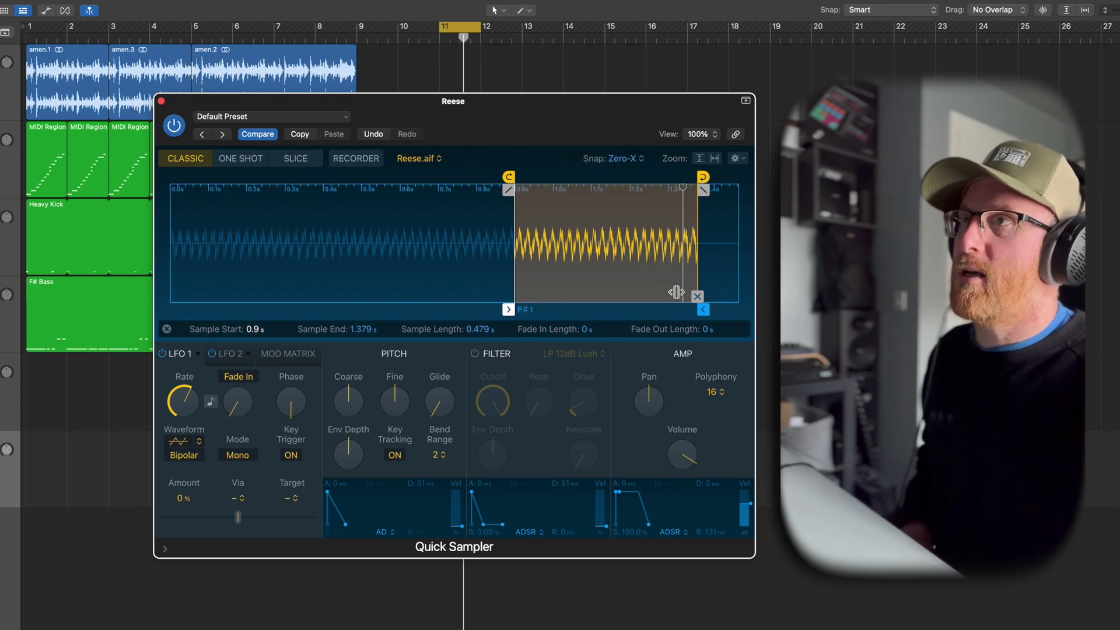
pyautogui.click(702, 310)
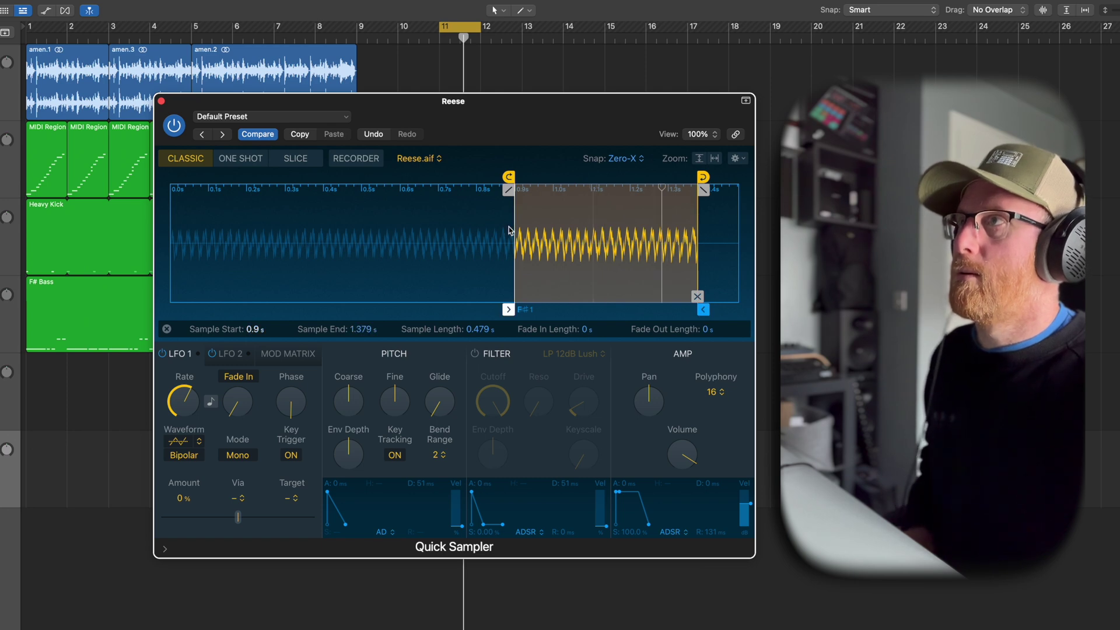
pyautogui.moveTo(508, 310); pyautogui.dragTo(148, 289)
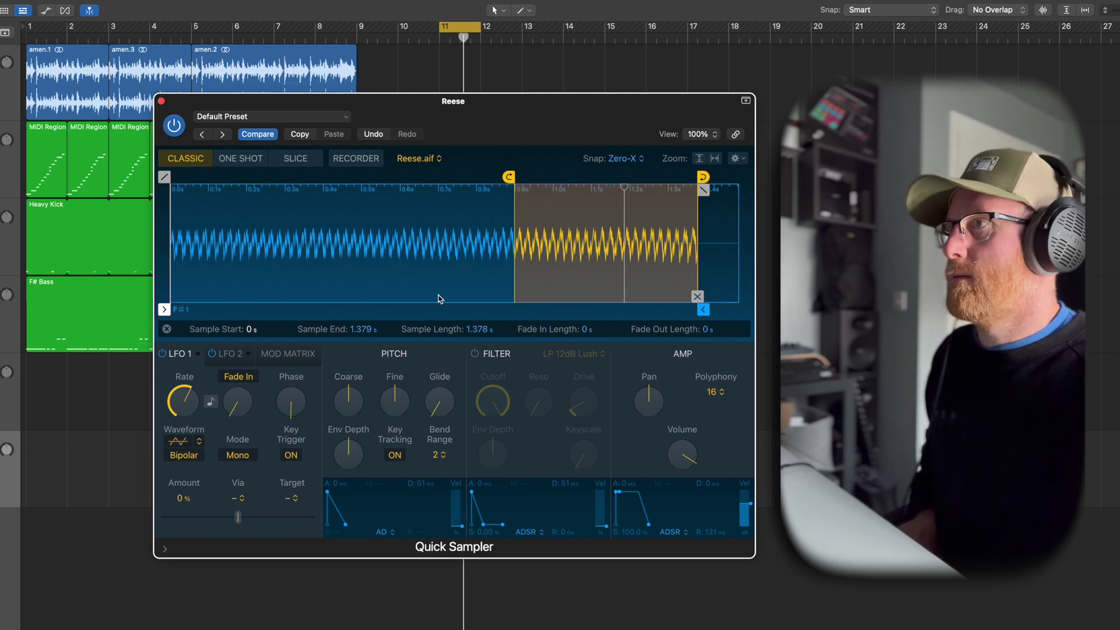
pyautogui.click(167, 333)
# Step: Try the Reverse and Forward loop modes on the Reese sample
pyautogui.click(432, 330)
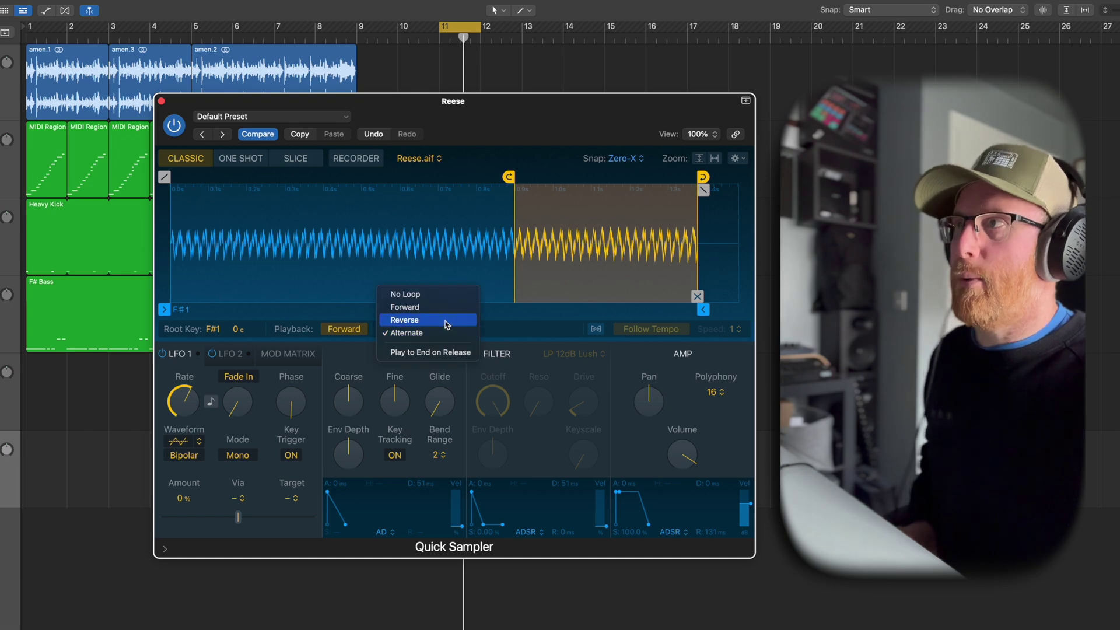
pyautogui.click(438, 320)
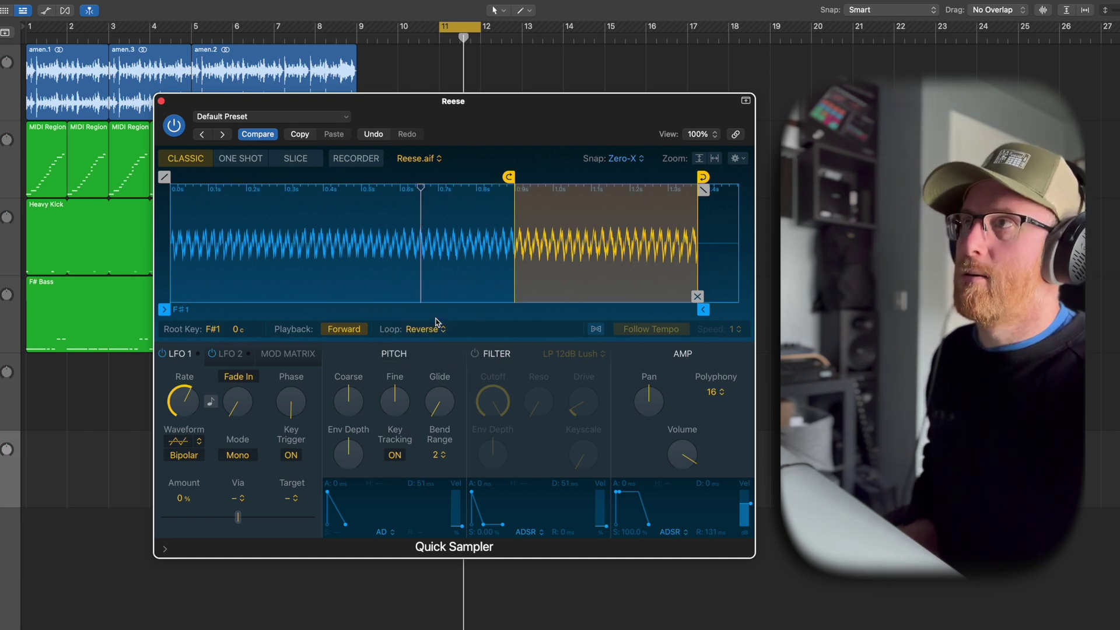
pyautogui.click(431, 330)
pyautogui.click(432, 321)
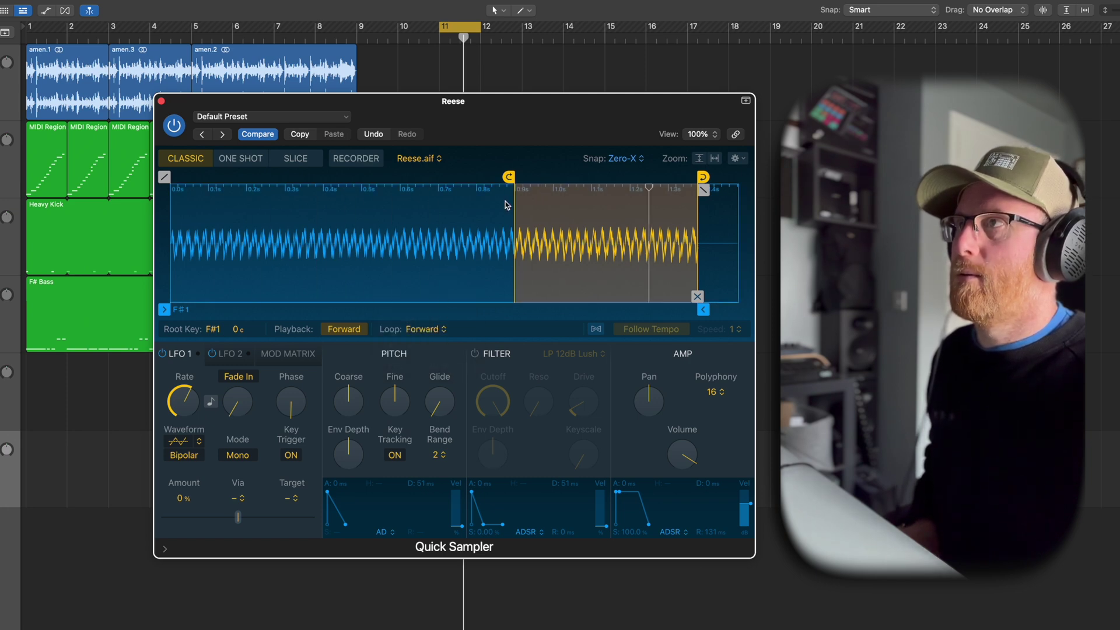
# Step: Try shorter loop lengths and set the loop from about 0.692 s to about 1.329 s
pyautogui.moveTo(510, 177); pyautogui.dragTo(431, 184)
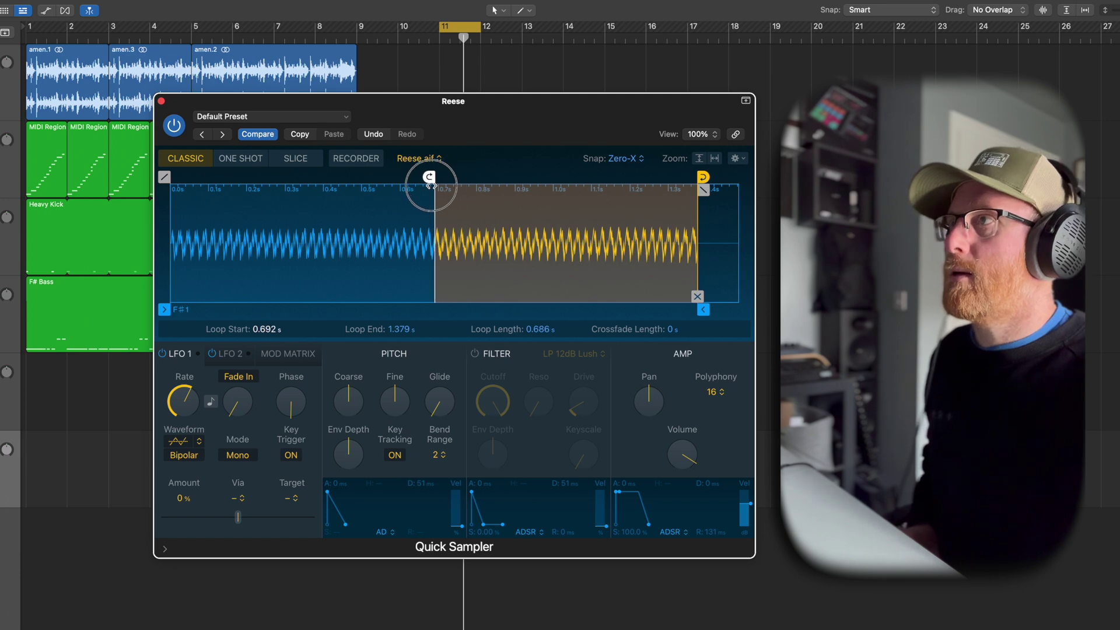
pyautogui.moveTo(704, 177); pyautogui.dragTo(540, 178)
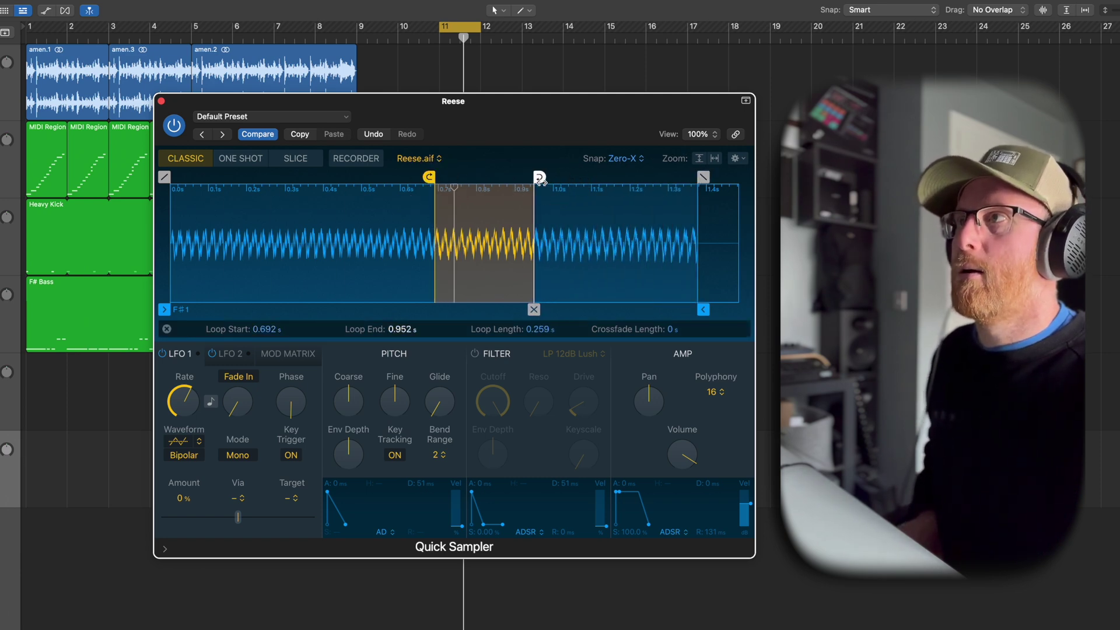
pyautogui.moveTo(540, 177); pyautogui.dragTo(449, 180)
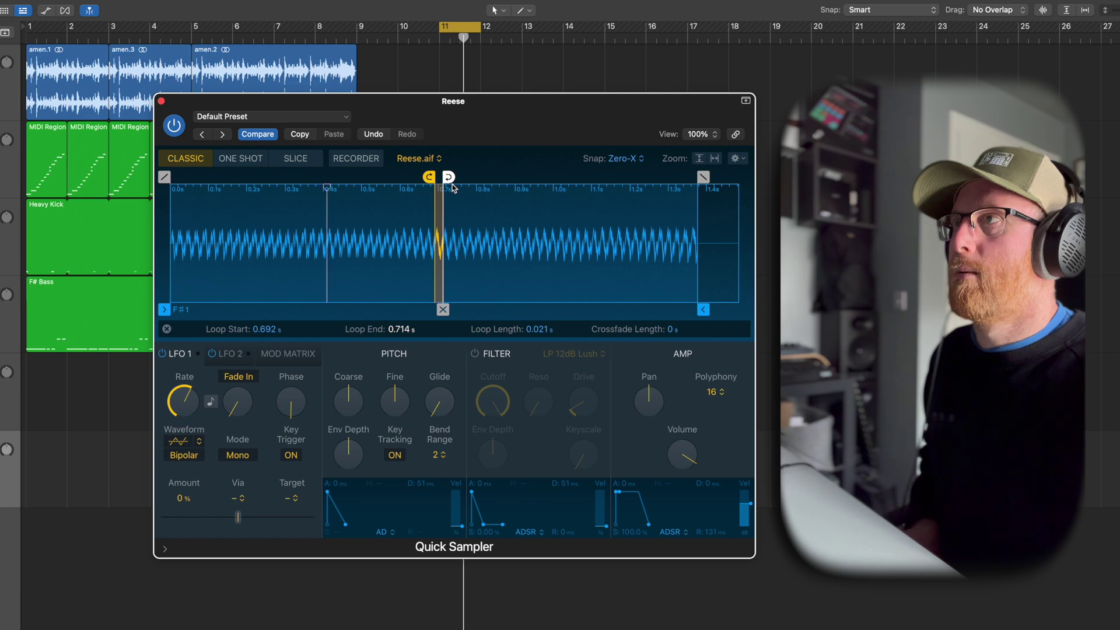
pyautogui.moveTo(449, 176); pyautogui.dragTo(684, 178)
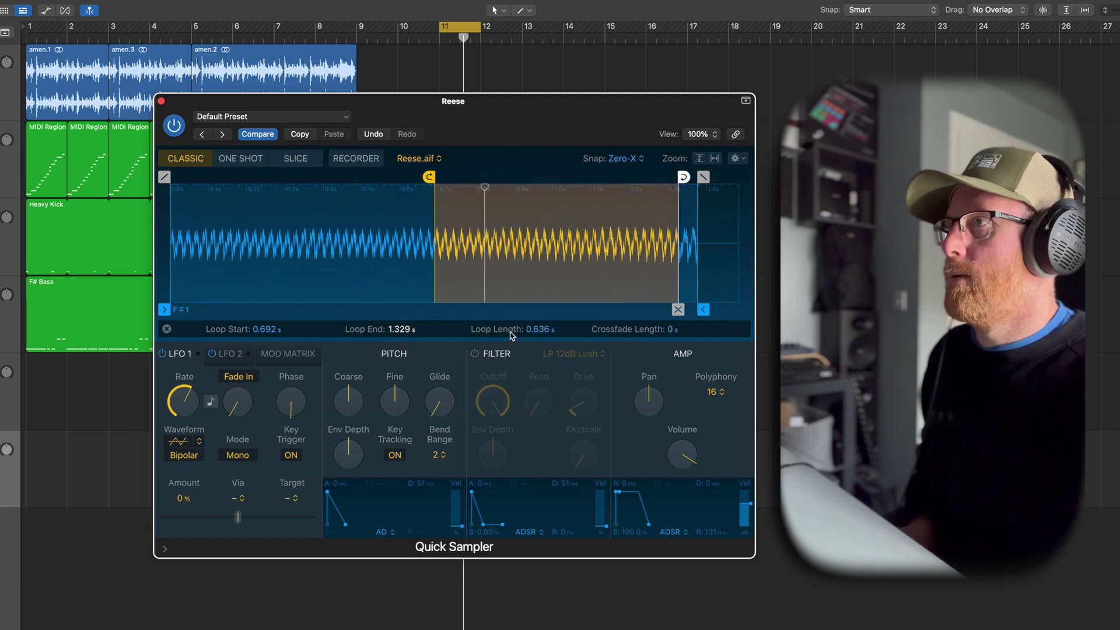
# Step: Set the loop mode to Alternate, move the loop start to about 0.035 s, and close Quick Sampler
pyautogui.click(166, 329)
pyautogui.click(424, 331)
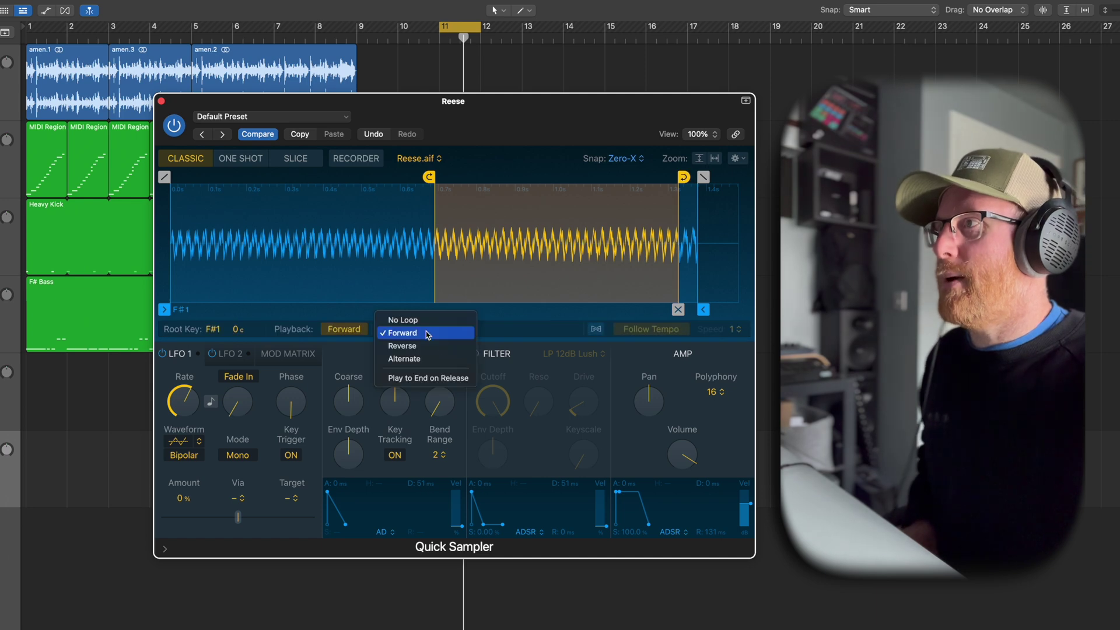
pyautogui.click(439, 358)
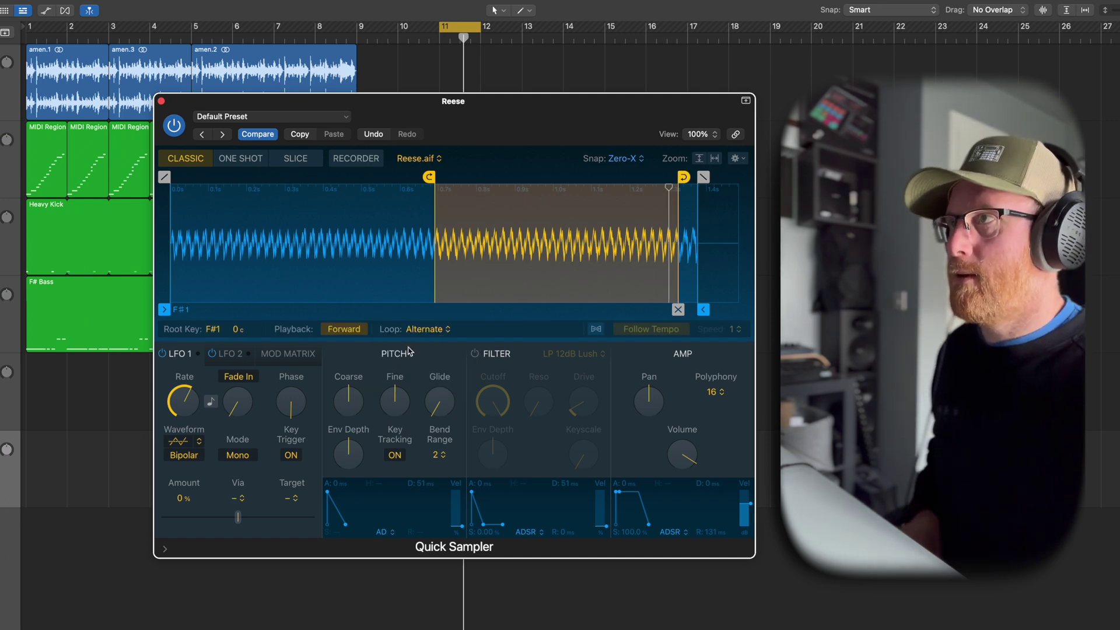
pyautogui.moveTo(429, 177); pyautogui.dragTo(199, 188)
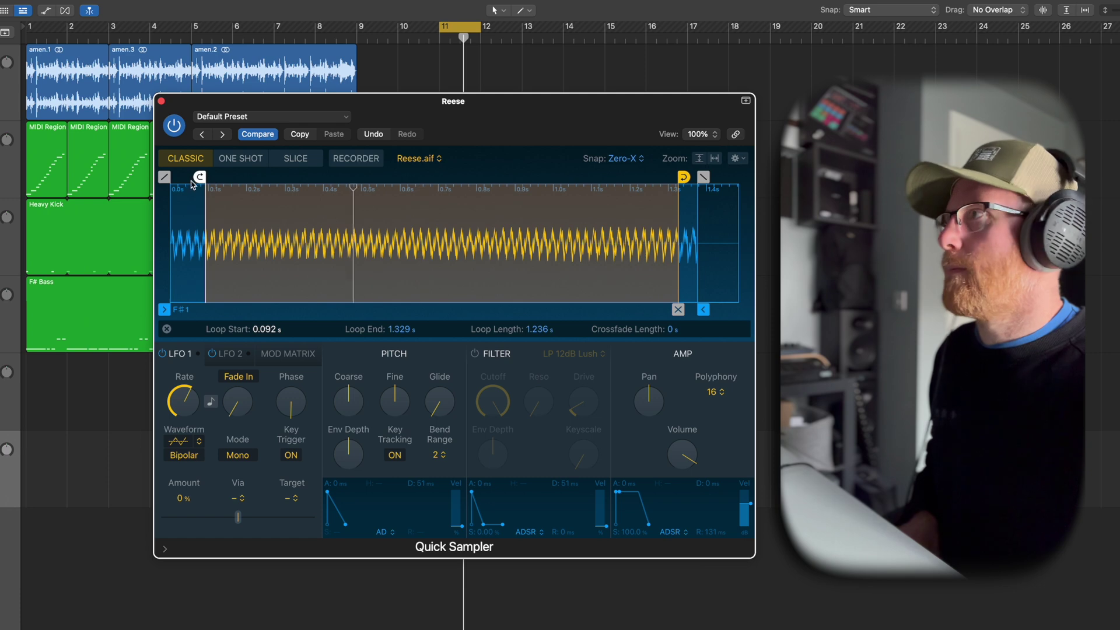
pyautogui.moveTo(200, 177); pyautogui.dragTo(178, 177)
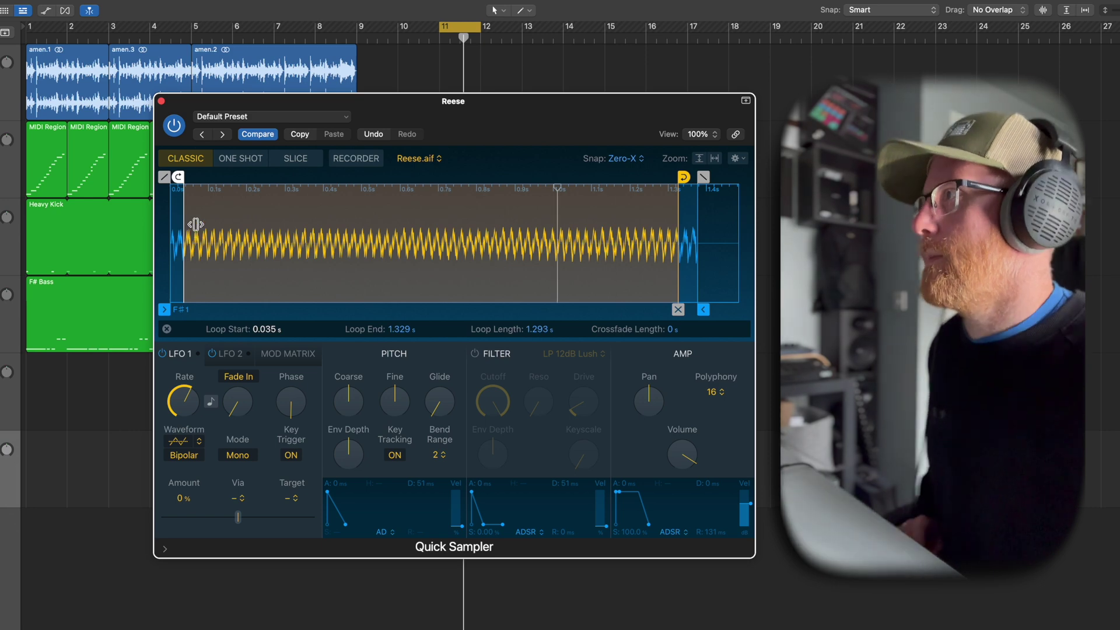
pyautogui.click(161, 101)
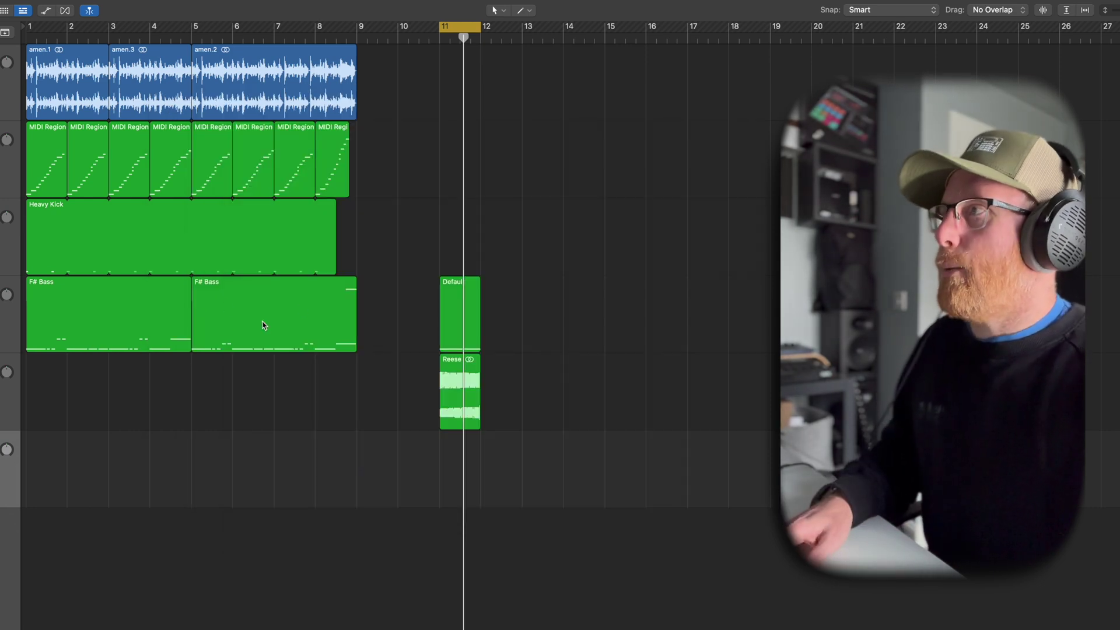
# Step: Copy the first F# Bass region to the Quick Sampler Reese track and set the cycle range around it
pyautogui.moveTo(69, 302); pyautogui.dragTo(75, 470)
pyautogui.press('super+u')
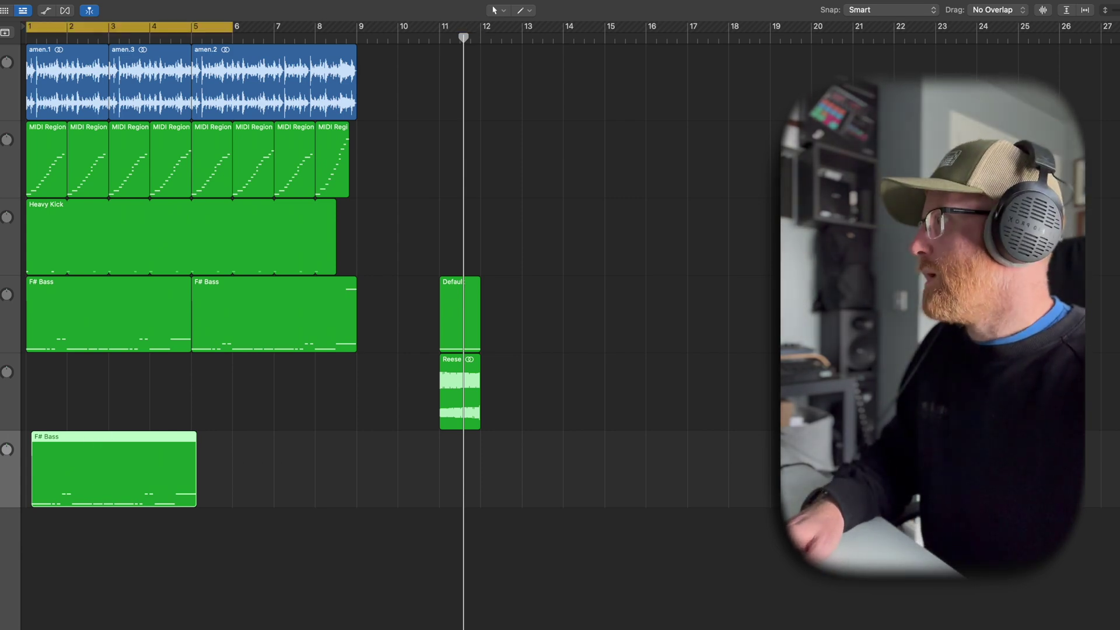
# Step: Solo the Quick Sampler track, play the copied bass part while checking its notes in the Piano Roll, and unsolo it
pyautogui.press('s')
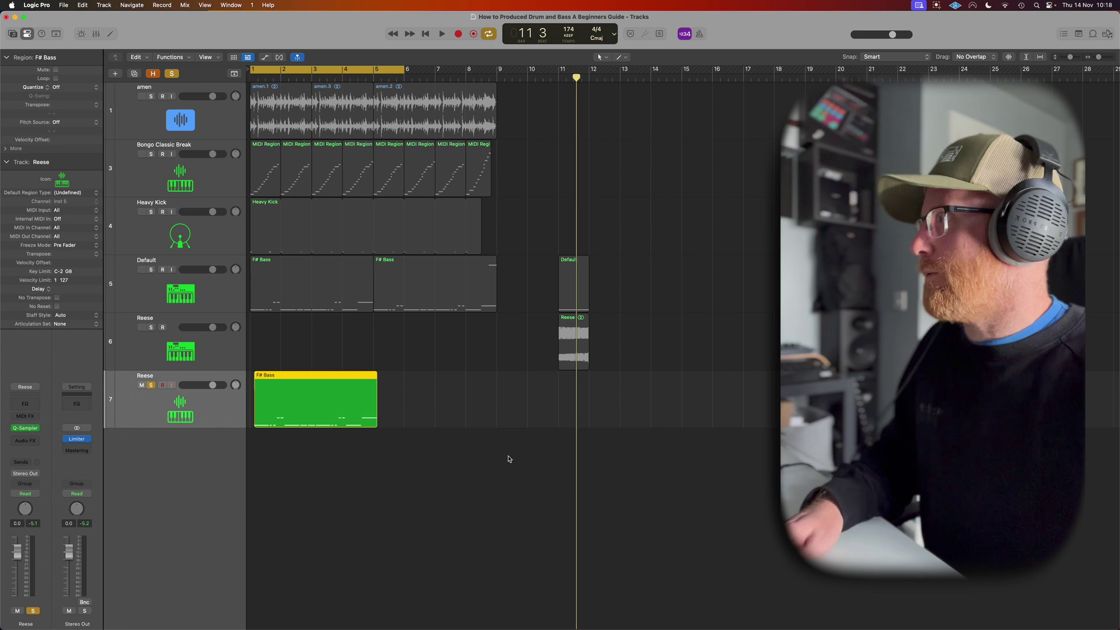
pyautogui.press('space')
pyautogui.press('space')
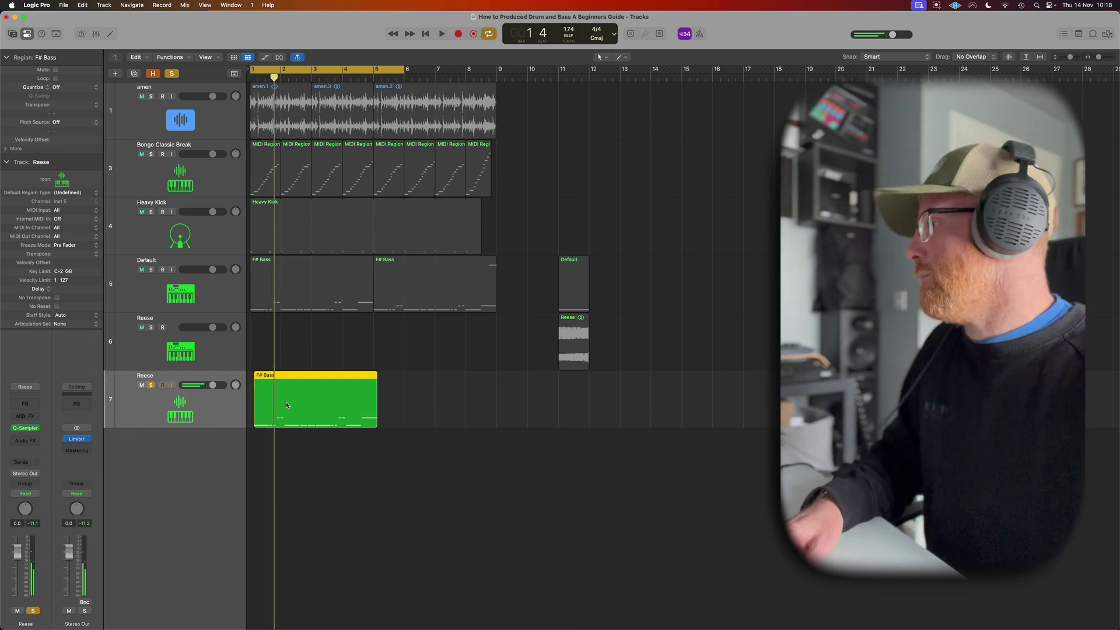
pyautogui.doubleClick(286, 405)
pyautogui.press('space')
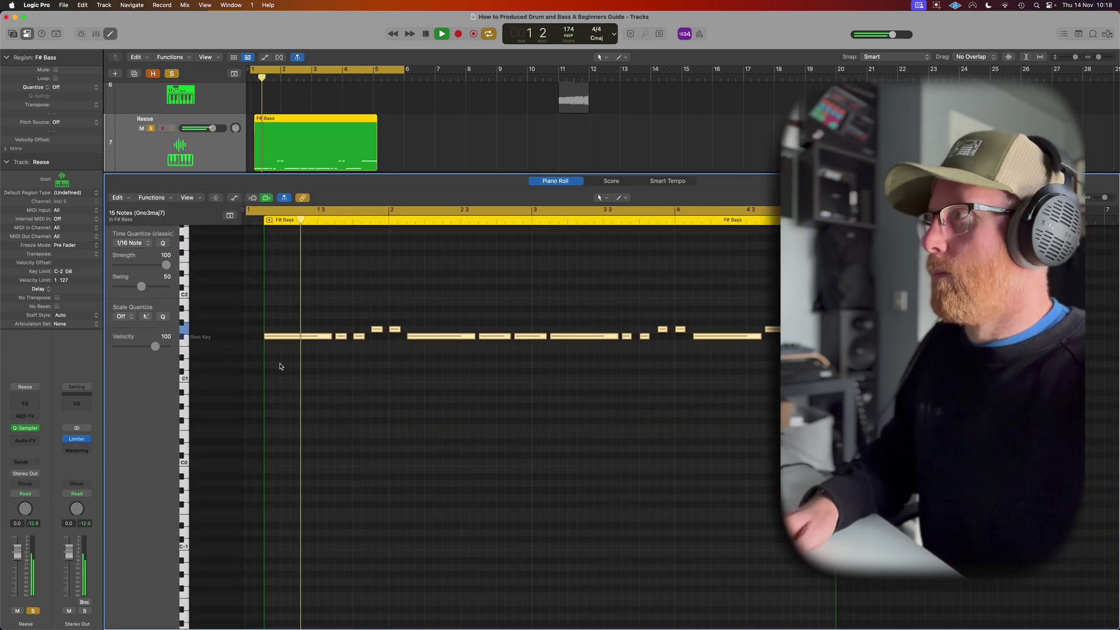
pyautogui.press('e')
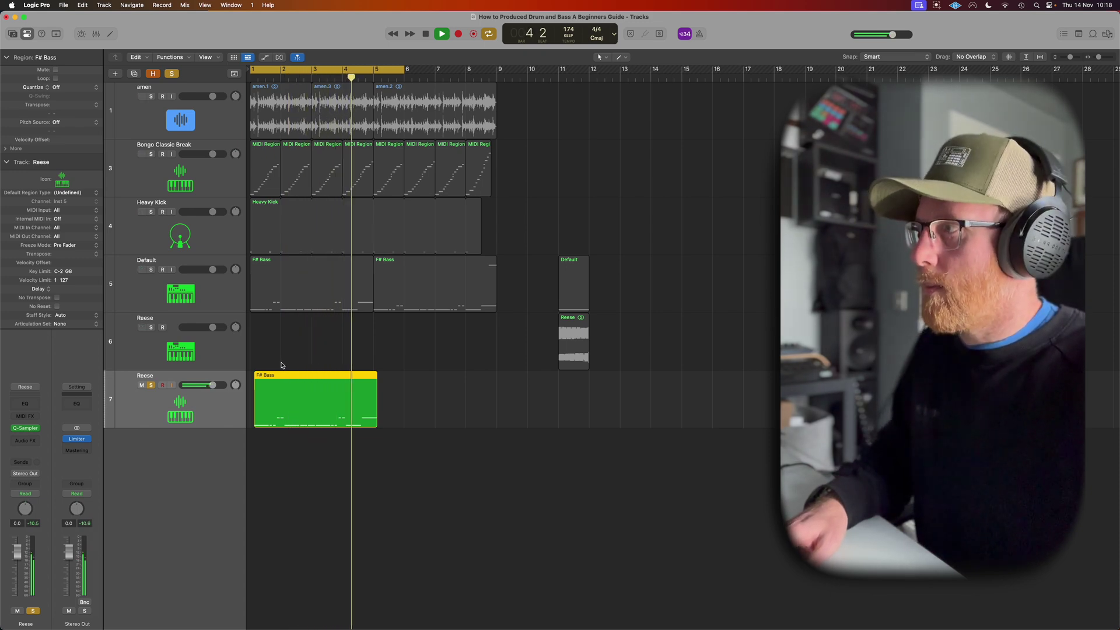
pyautogui.press('space')
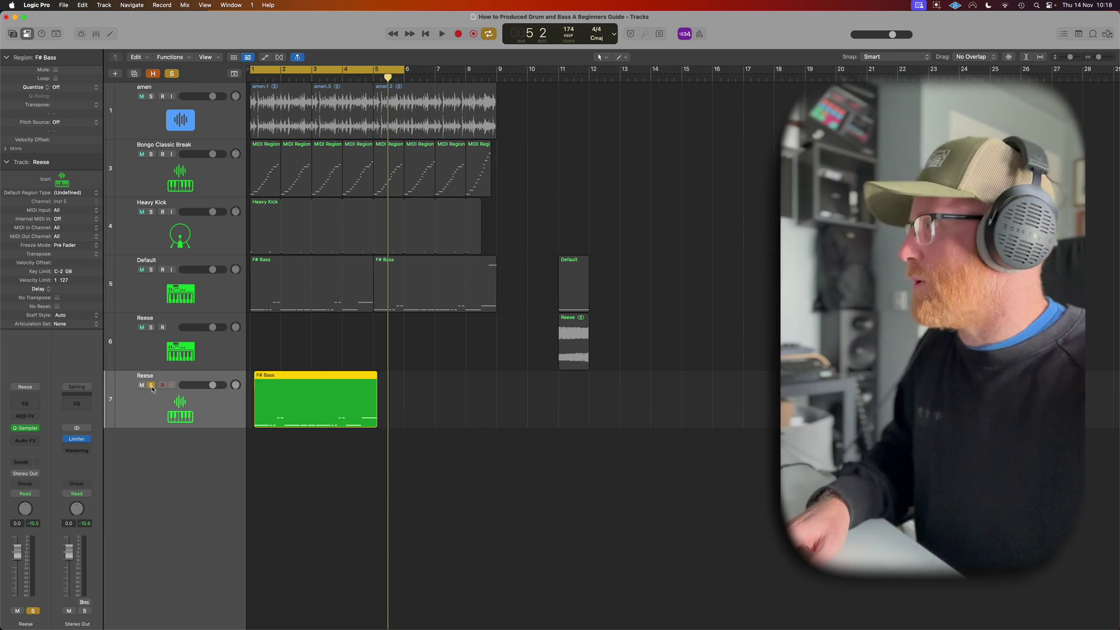
pyautogui.press('s')
# Step: Create a Sampler track from the Quick Sampler Reese and open the new track's Sampler instrument
pyautogui.press('v')
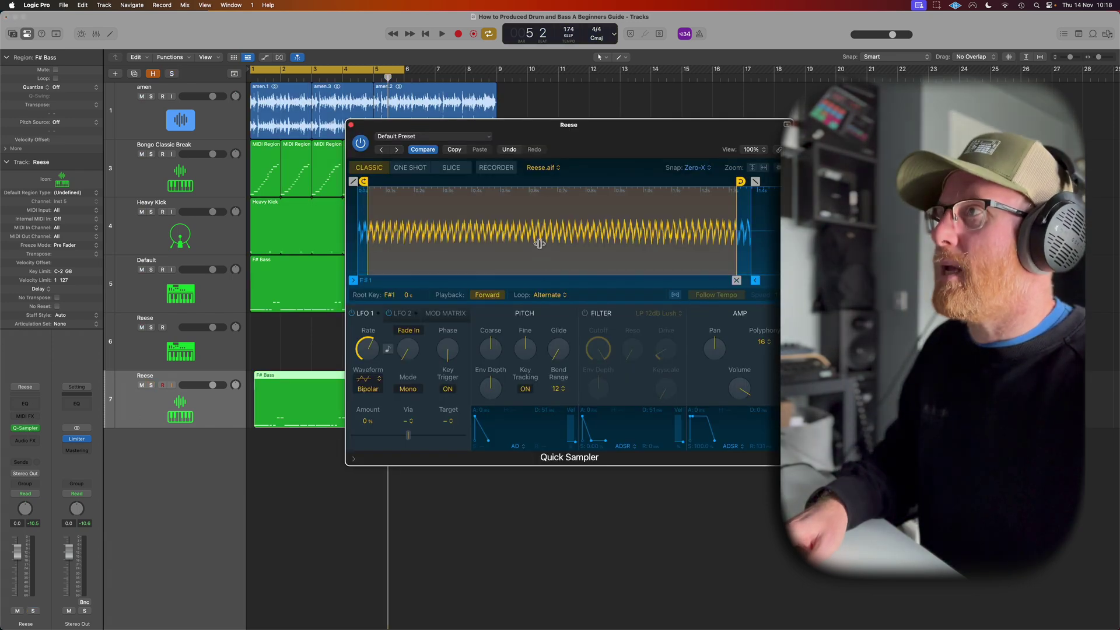
pyautogui.rightClick(552, 208)
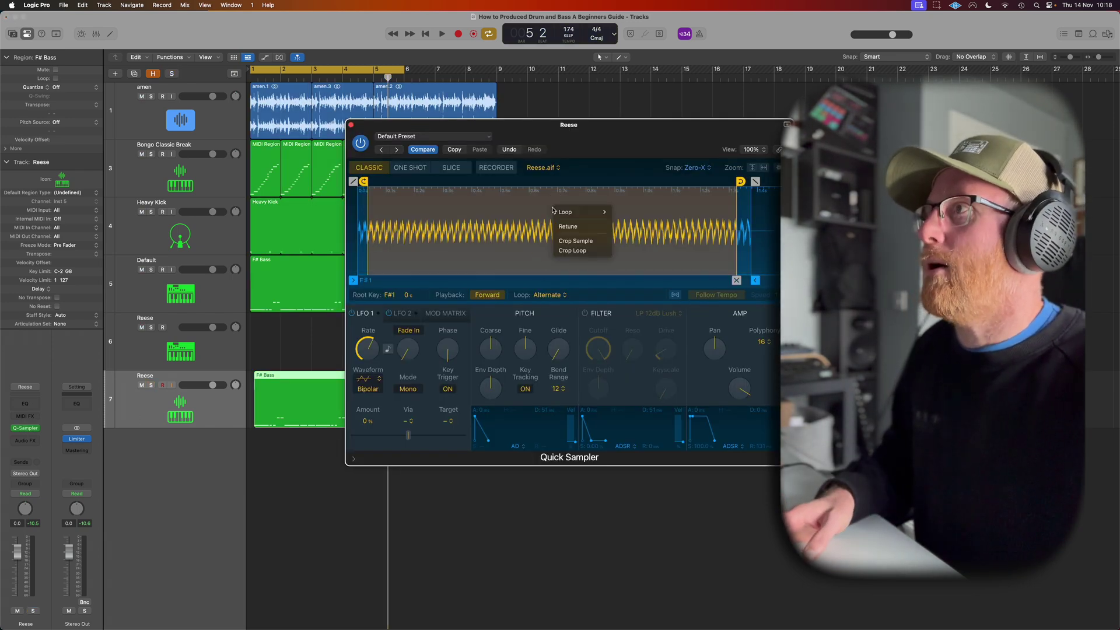
pyautogui.rightClick(744, 217)
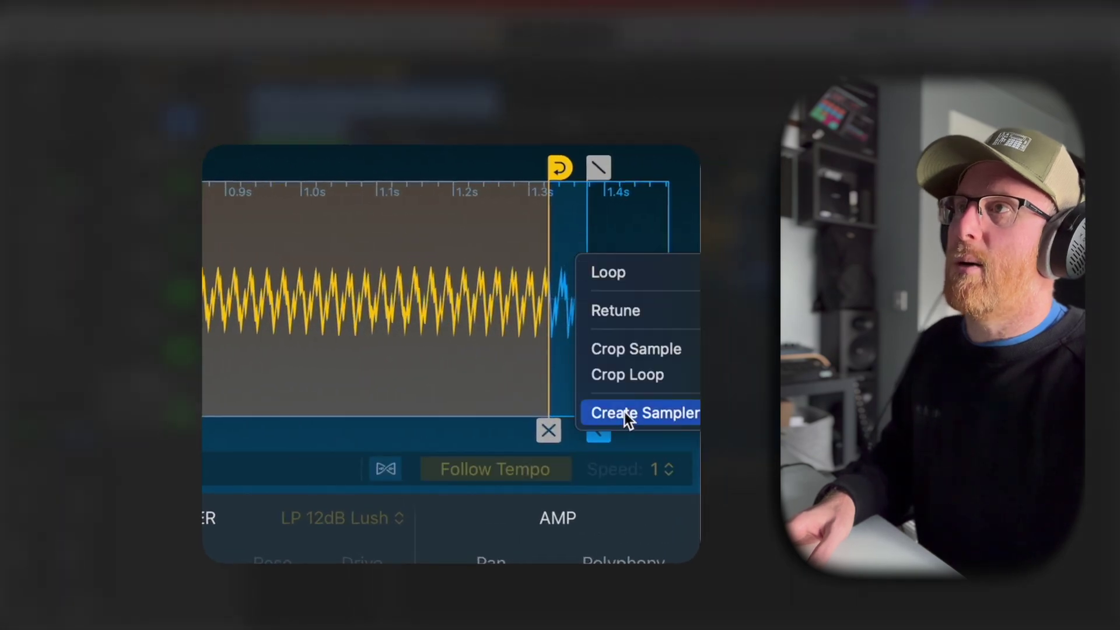
pyautogui.click(624, 412)
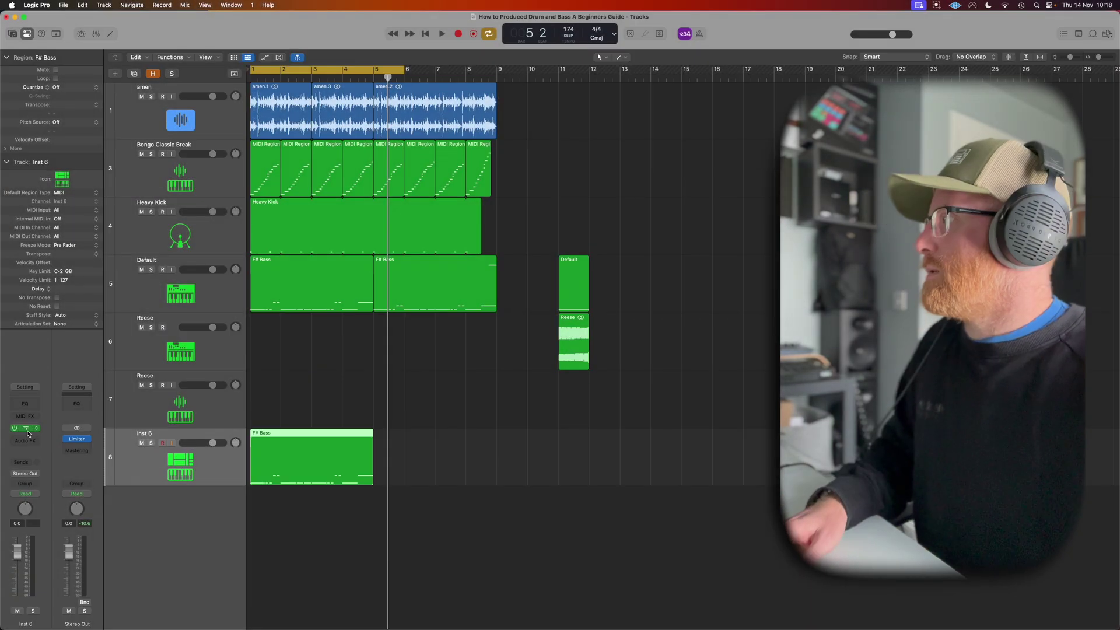
pyautogui.click(26, 429)
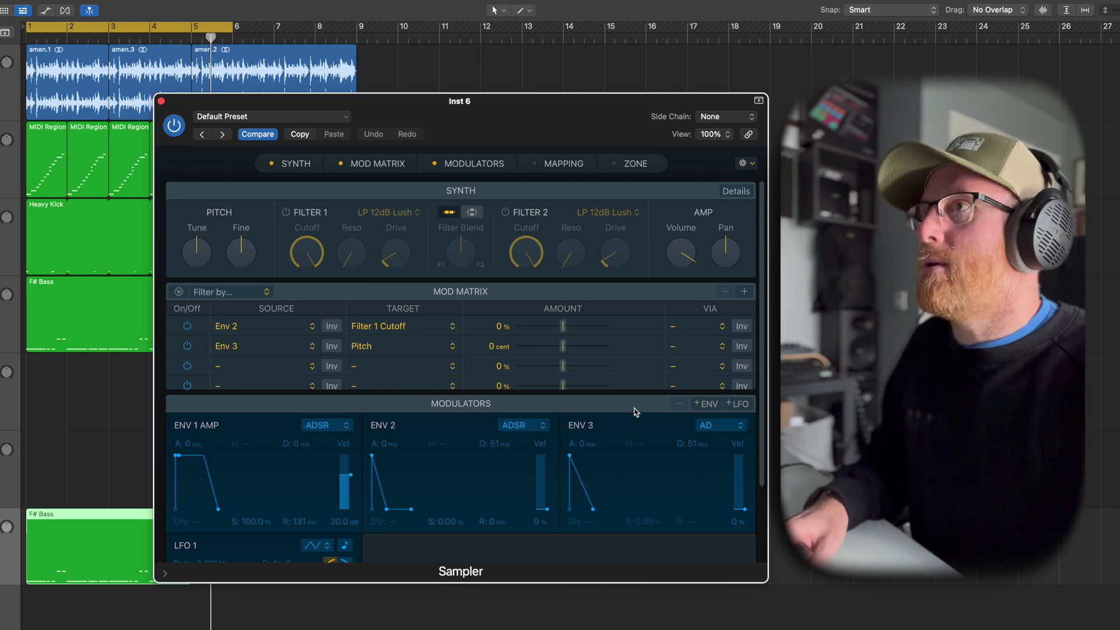
# Step: Show the Sampler's synth details and set the mode to Legato, unison to 4 voices and random detune to 3 cents
pyautogui.click(733, 195)
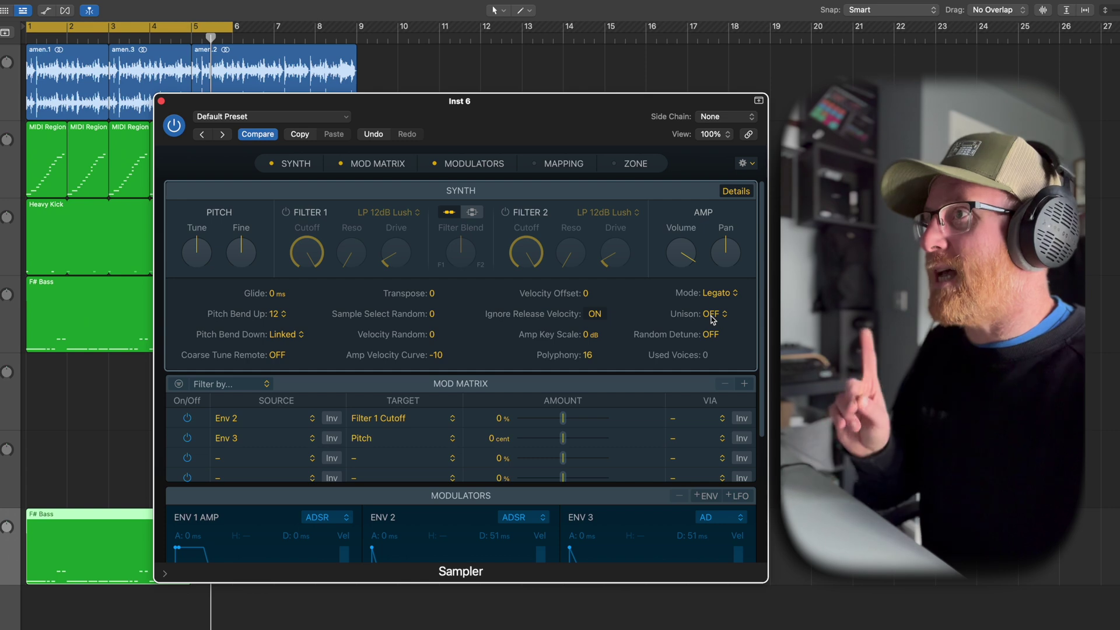
pyautogui.click(713, 316)
pyautogui.click(721, 351)
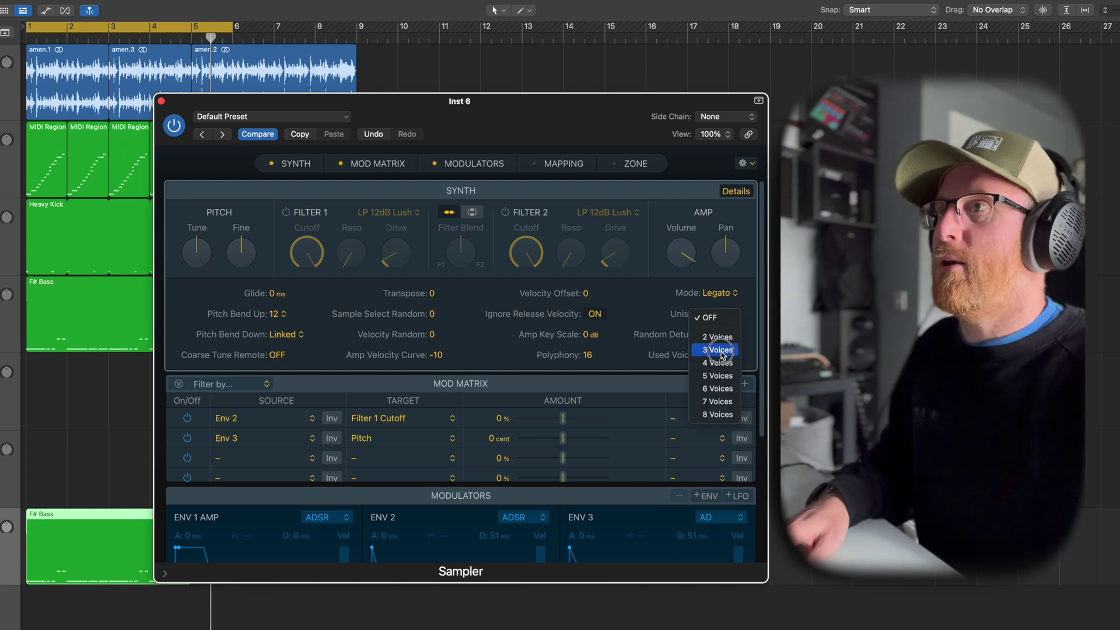
pyautogui.moveTo(721, 364); pyautogui.dragTo(739, 391)
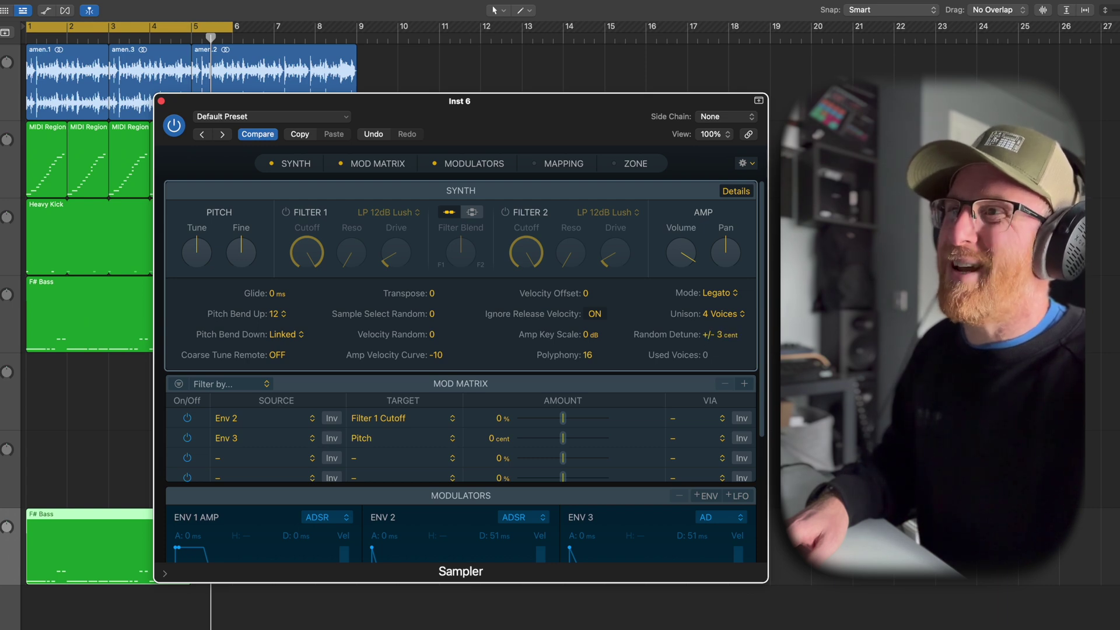
pyautogui.scroll(-1, 713, 339)
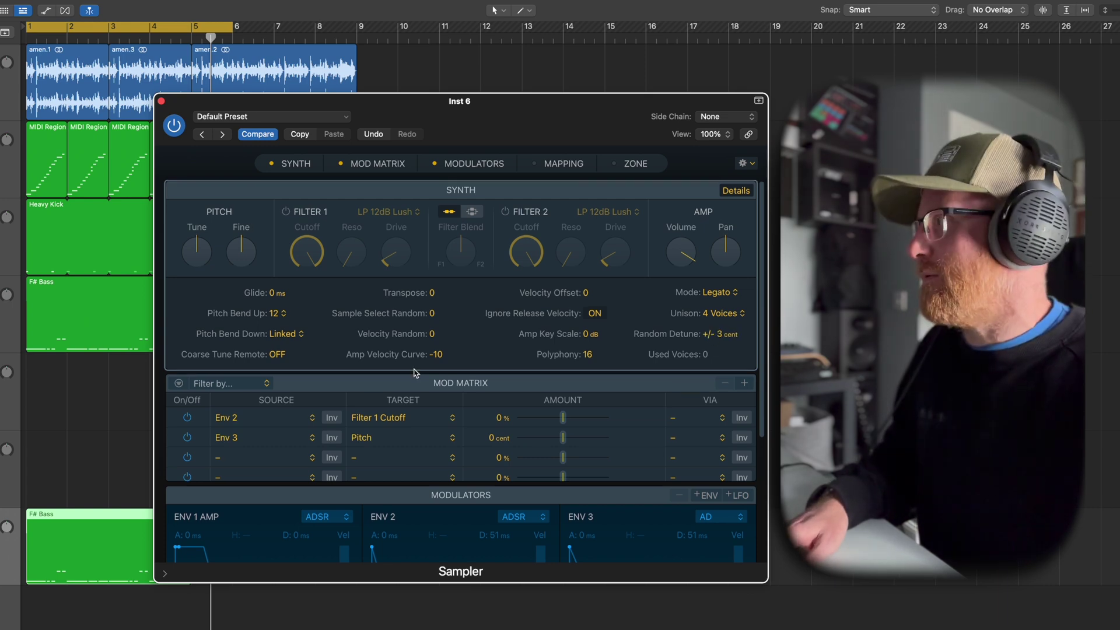
# Step: Play the soloed Sampler bass while raising the random detune to about 16 cents, and close the Sampler
pyautogui.press('space')
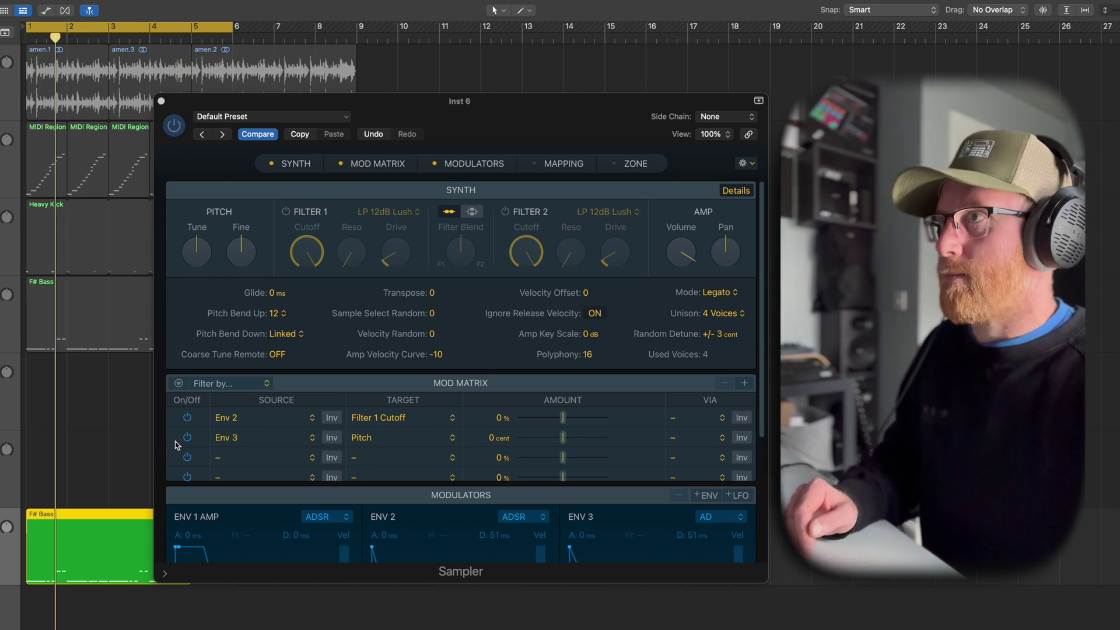
pyautogui.moveTo(729, 337); pyautogui.dragTo(725, 347)
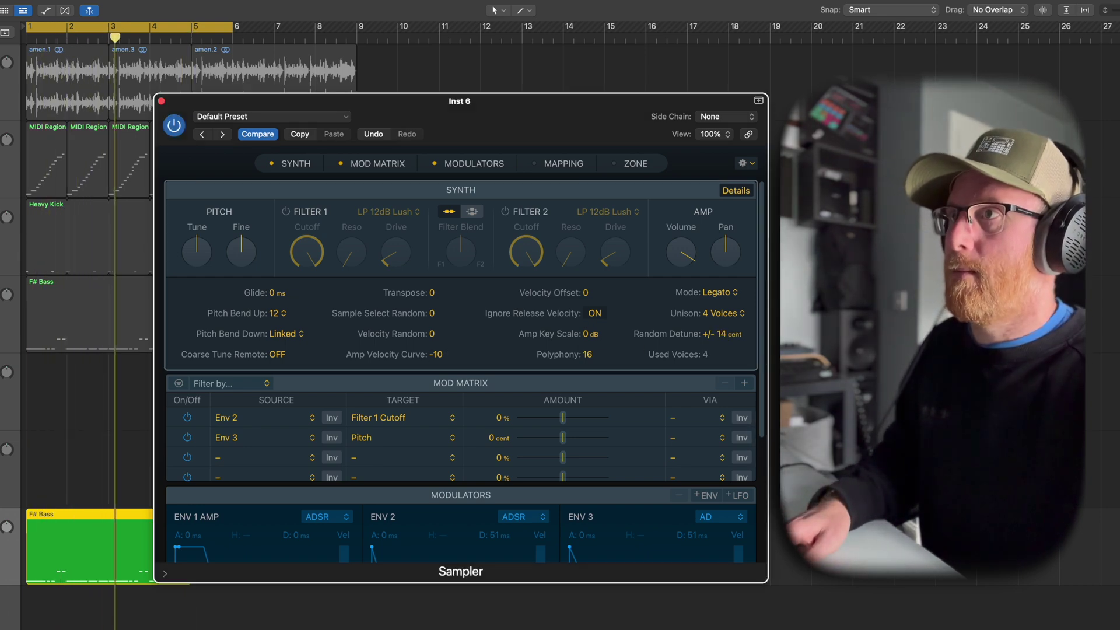
pyautogui.press('space')
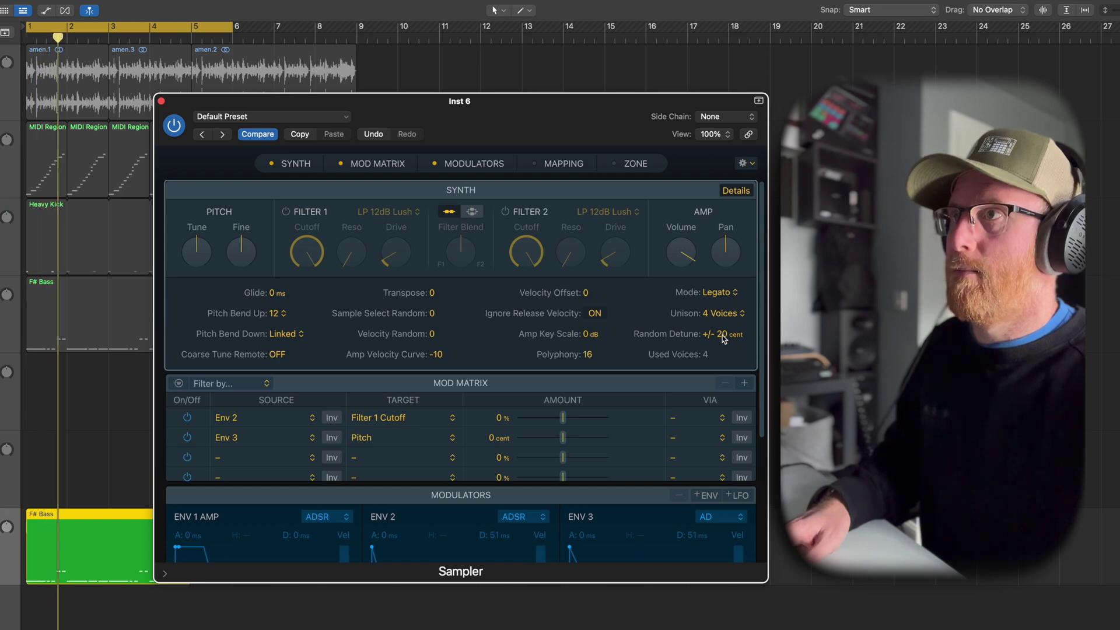
pyautogui.moveTo(726, 347); pyautogui.dragTo(725, 351)
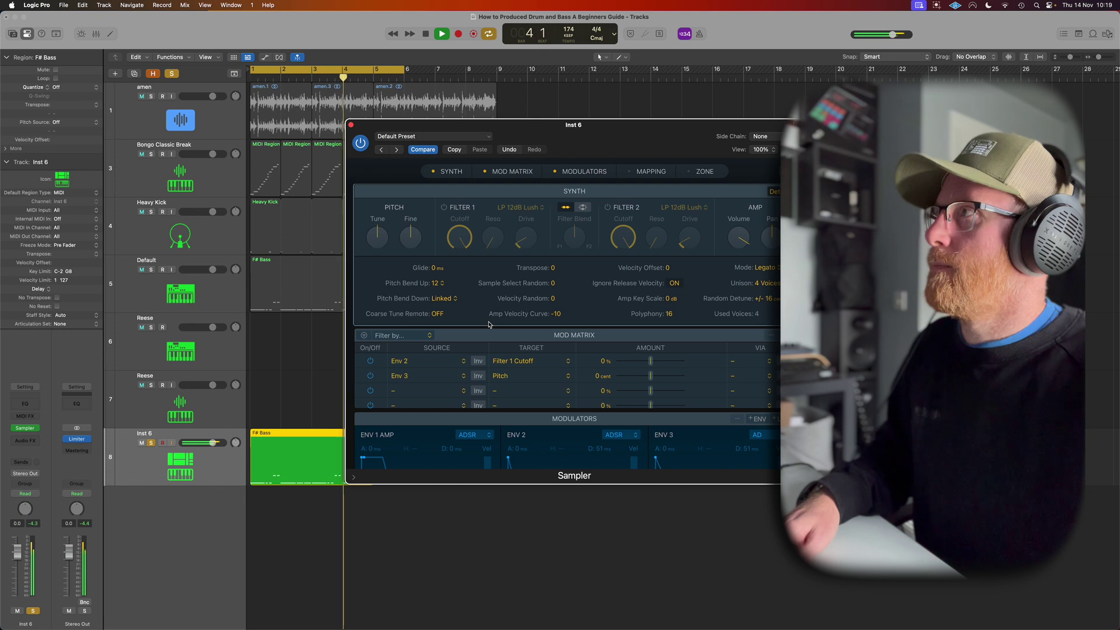
pyautogui.click(351, 125)
# Step: Compare the original bass on the Default track with the bounced Reese audio by soloing and playing each, cycling the audio region
pyautogui.click(151, 270)
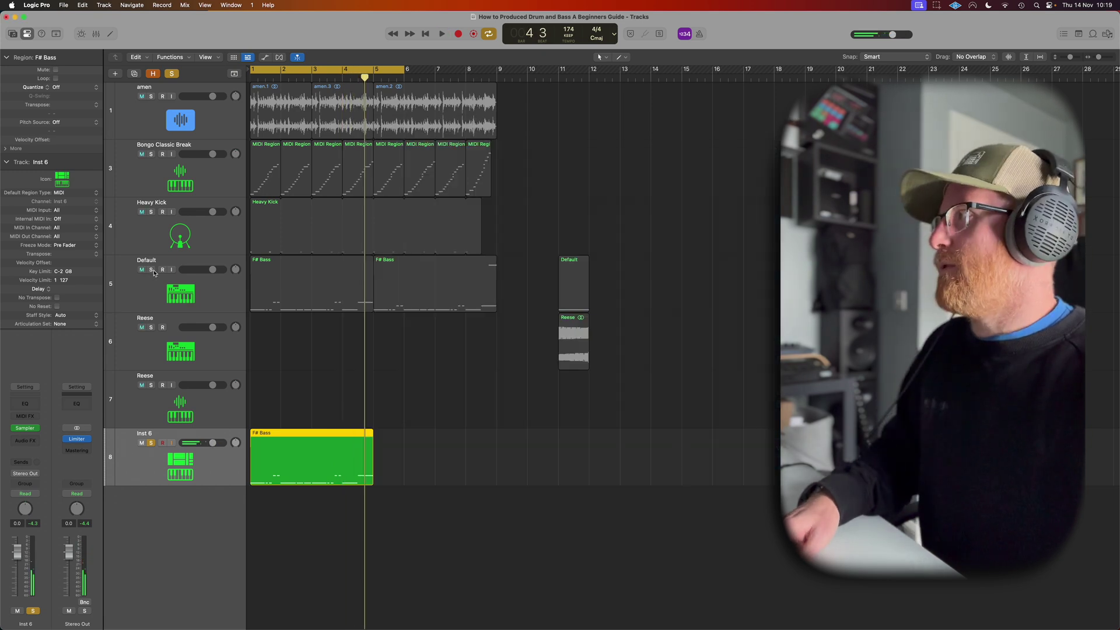
pyautogui.click(151, 443)
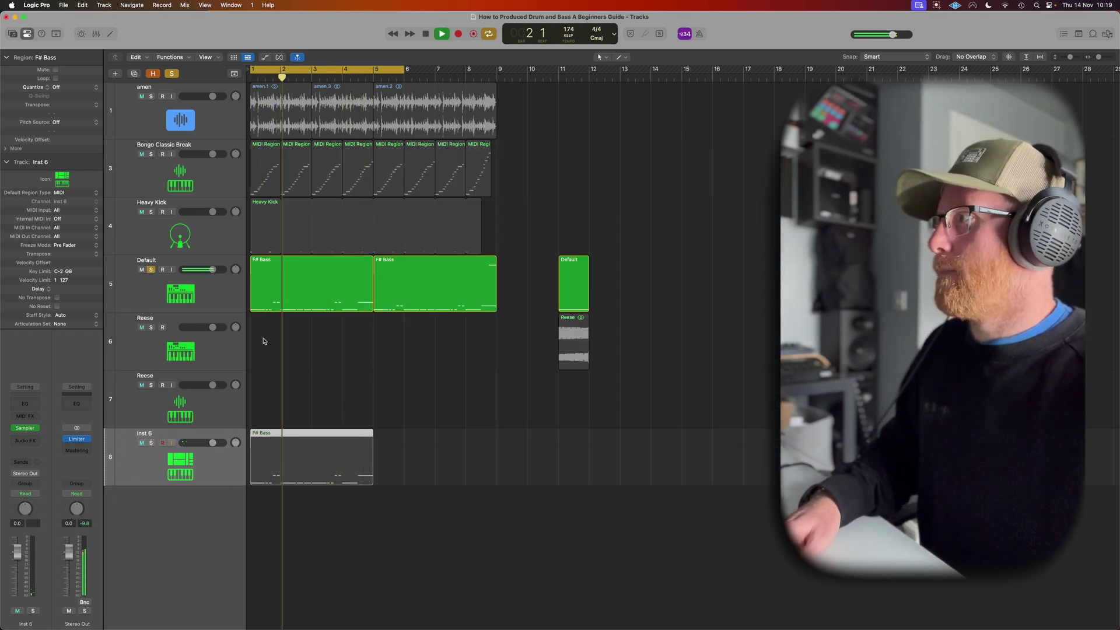
pyautogui.press('space')
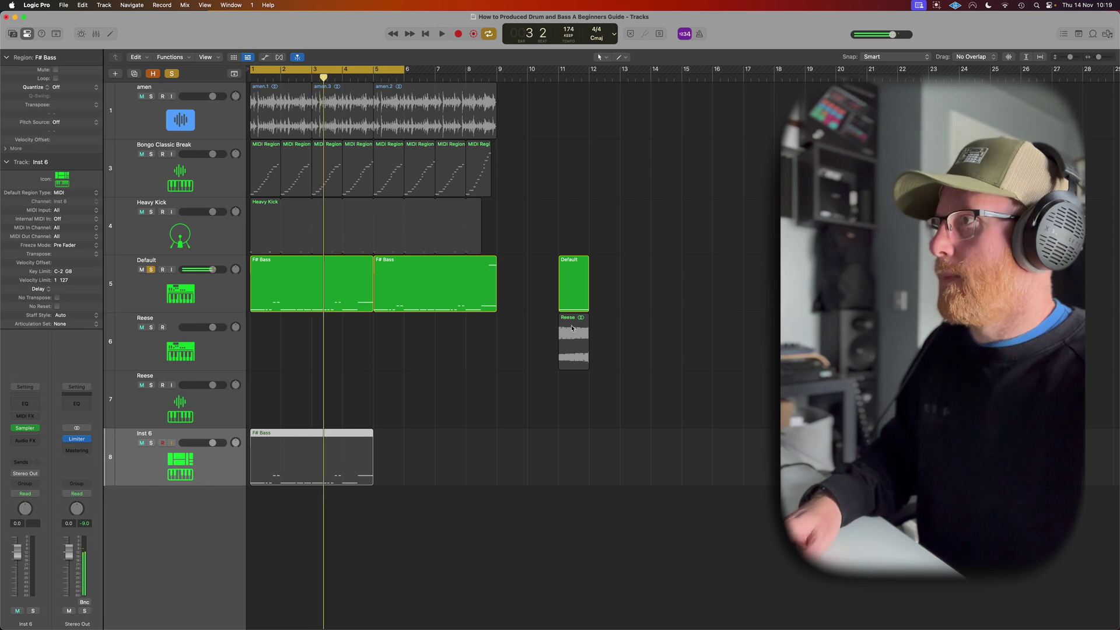
pyautogui.click(572, 325)
pyautogui.press('u')
pyautogui.click(150, 327)
pyautogui.press('space')
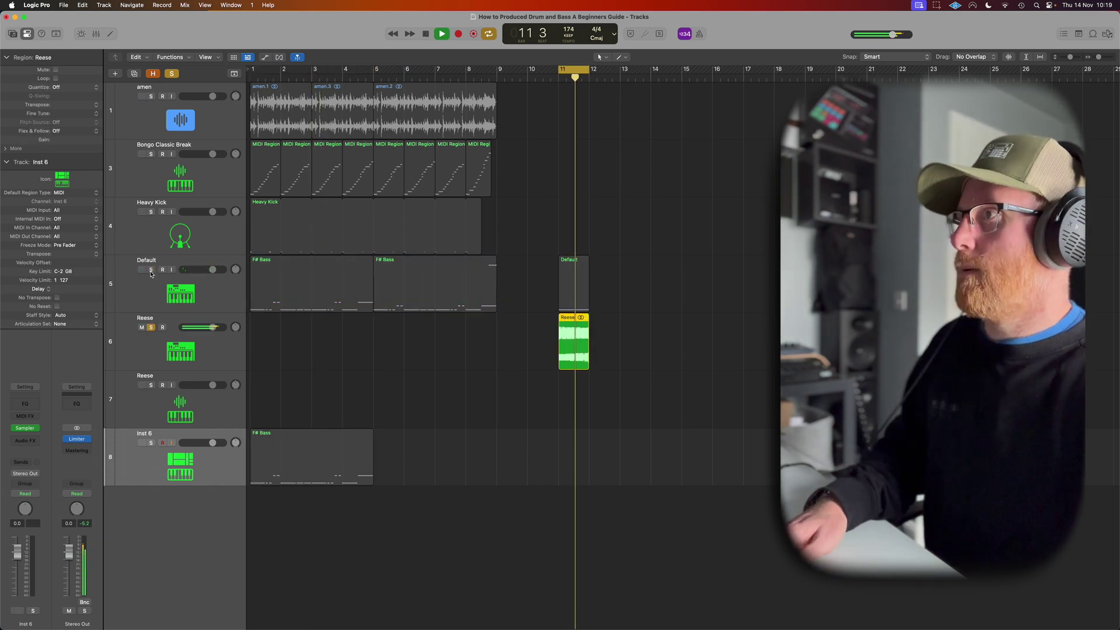
# Step: Copy the F# Bass region to the Quick Sampler Reese track at bar 1, then cycle and play it soloed
pyautogui.press('super+v')
pyautogui.click(150, 386)
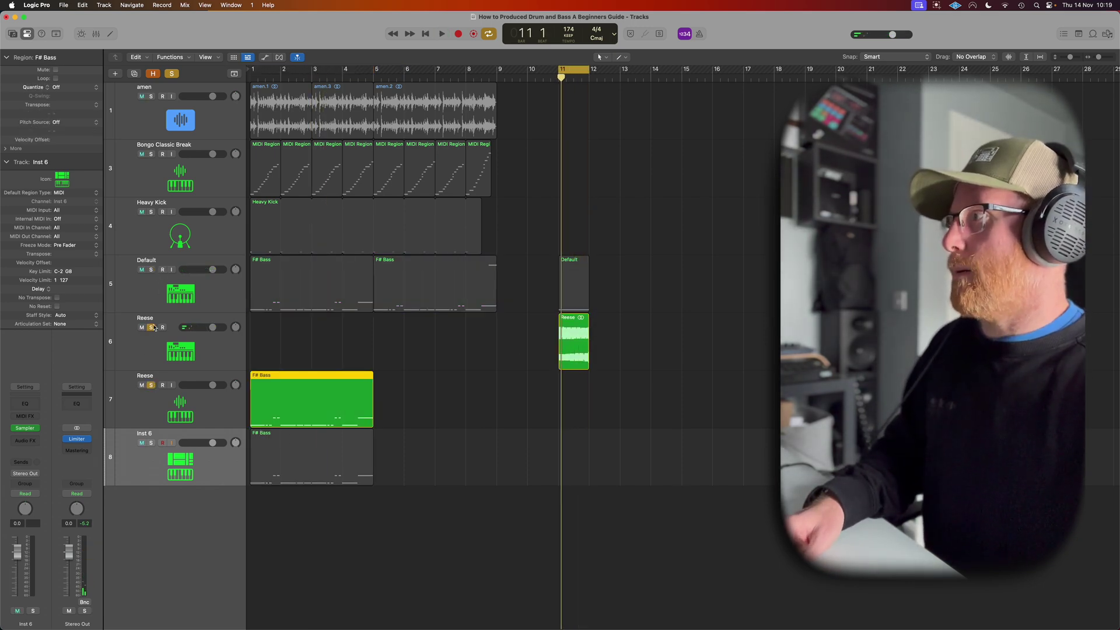
pyautogui.click(153, 328)
pyautogui.press('u')
pyautogui.press('space')
pyautogui.press('space')
# Step: Solo the Inst 6 Sampler track instead, play its version of the bass part, and unsolo it
pyautogui.click(150, 385)
pyautogui.click(151, 443)
pyautogui.press('space')
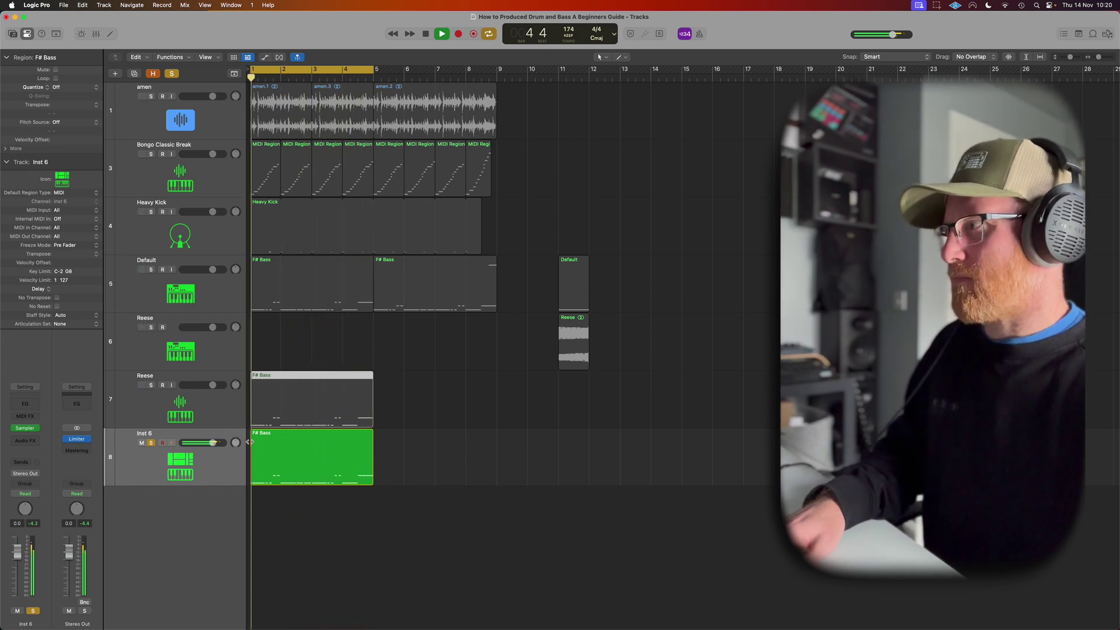
pyautogui.press('s')
pyautogui.press('space')
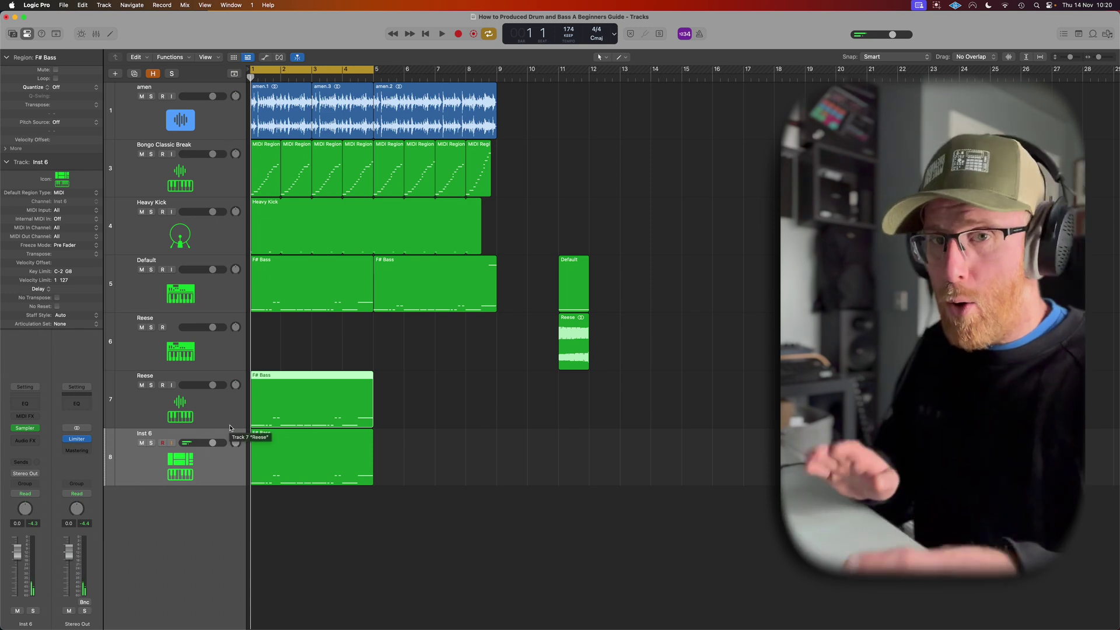
# Step: Add a Sampler track with the Warrior Sound preset Big Rippa Ultra Saw ANA and copy the F# Bass region onto it
pyautogui.click(115, 74)
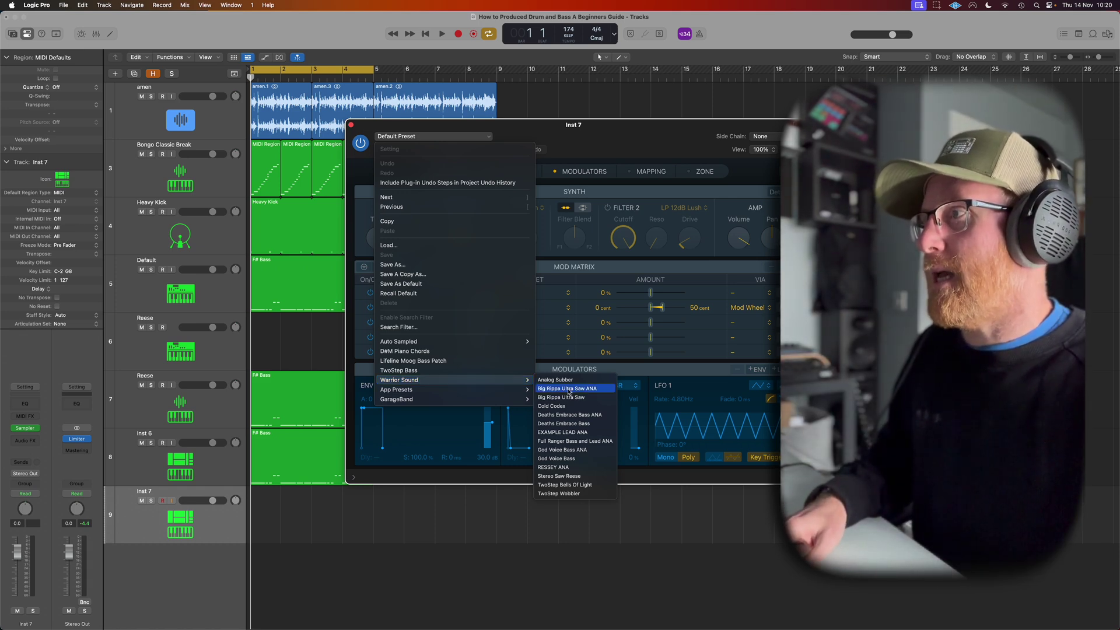
pyautogui.click(567, 389)
pyautogui.moveTo(284, 442); pyautogui.dragTo(283, 513)
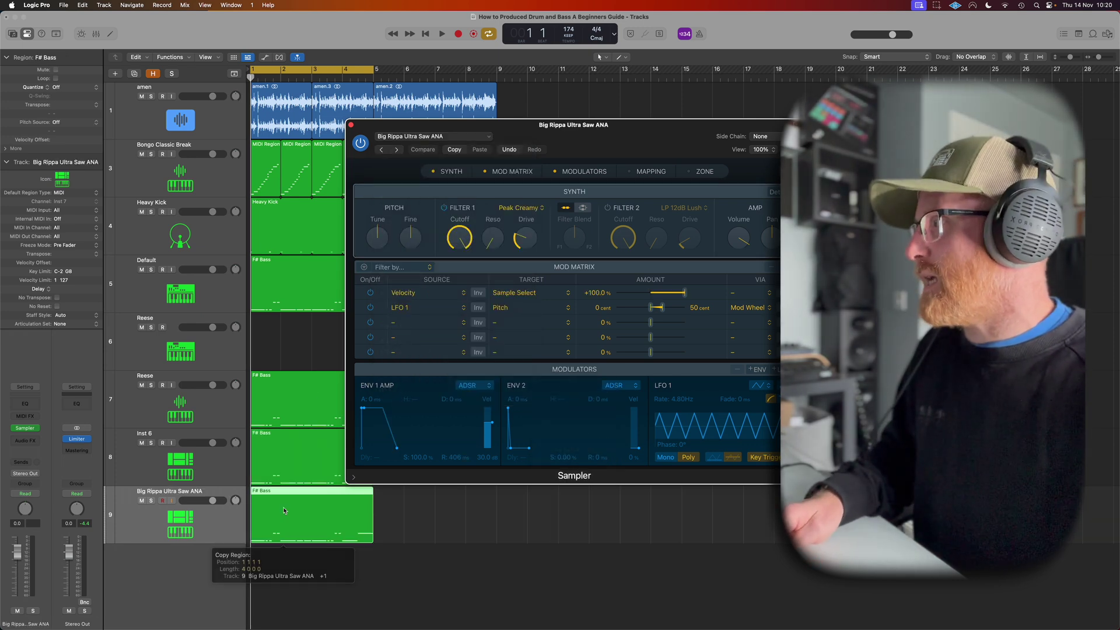
# Step: Solo and play the Big Rippa Ultra Saw ANA track, and open its bass notes in the Piano Roll
pyautogui.click(150, 502)
pyautogui.press('space')
pyautogui.press('p')
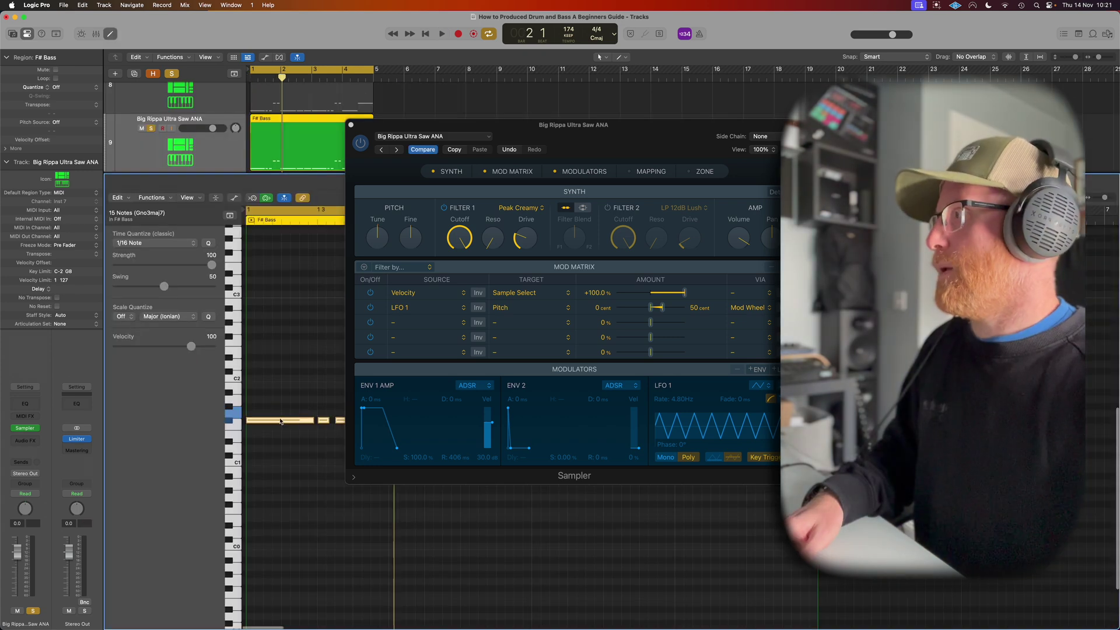
# Step: Close the Sampler window, transpose all notes in the F# Bass region up one octave and play the result
pyautogui.click(237, 269)
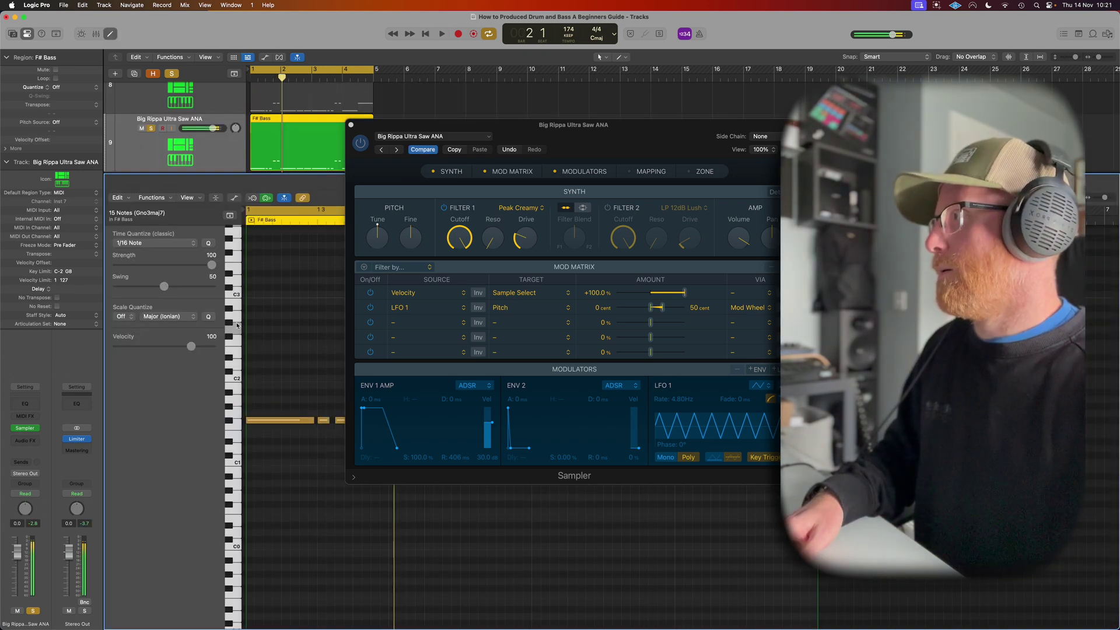
pyautogui.press('z')
pyautogui.press('super+w')
pyautogui.moveTo(707, 457); pyautogui.dragTo(274, 375)
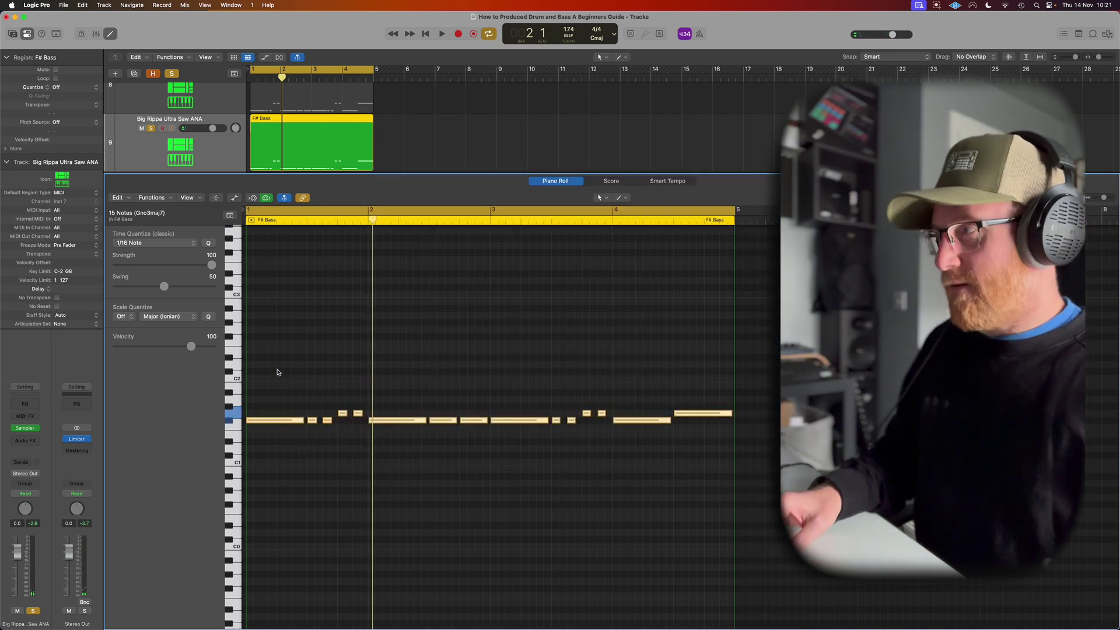
pyautogui.hotkey('alt', 'shift', 'Up')
pyautogui.press('space')
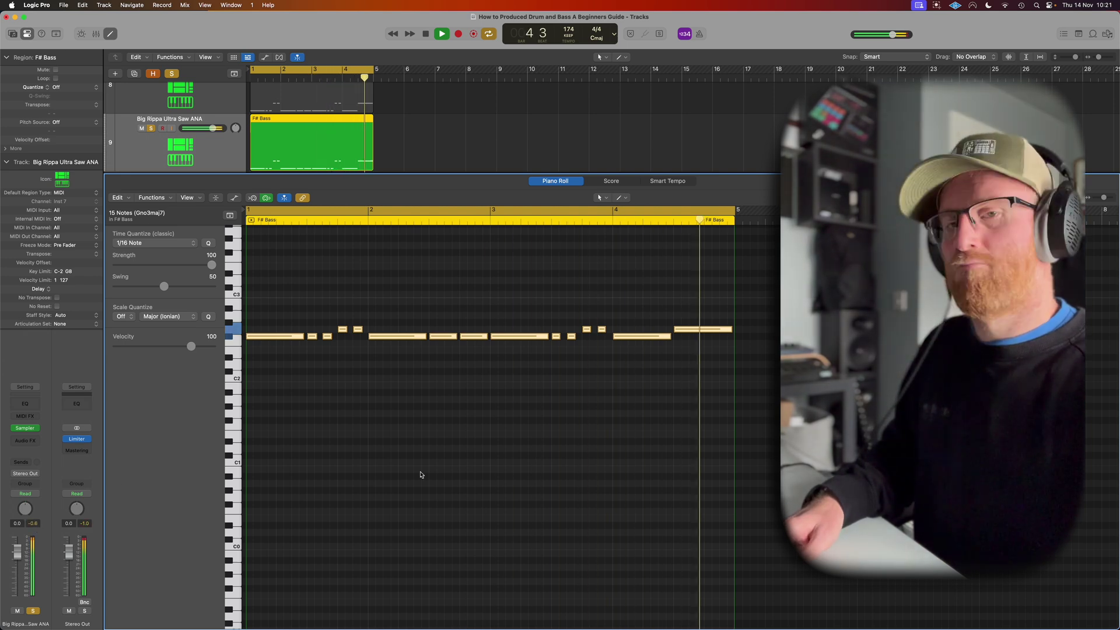
pyautogui.press('space')
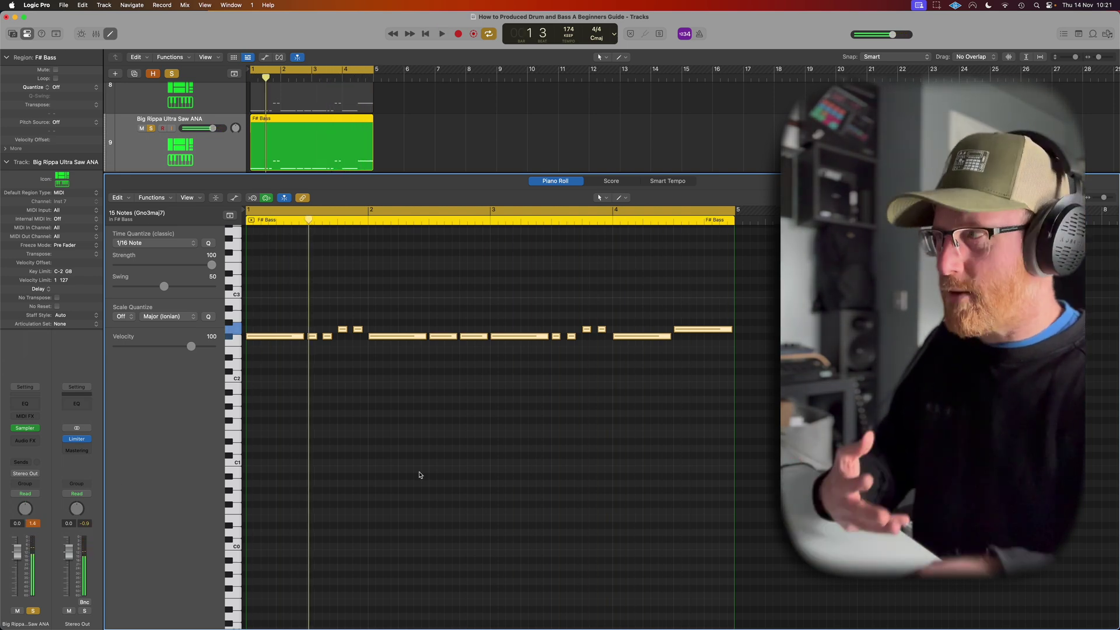
# Step: Show the synth details of the bass track's Sampler and play the bassline with Unison set to 6 voices
pyautogui.moveTo(70, 441)
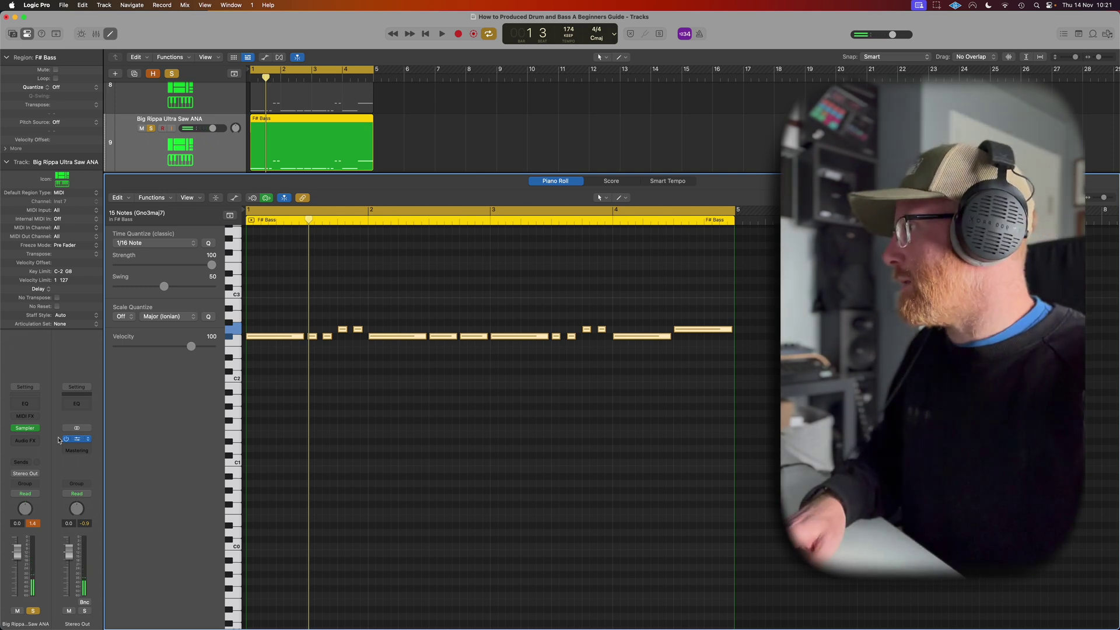
pyautogui.click(25, 427)
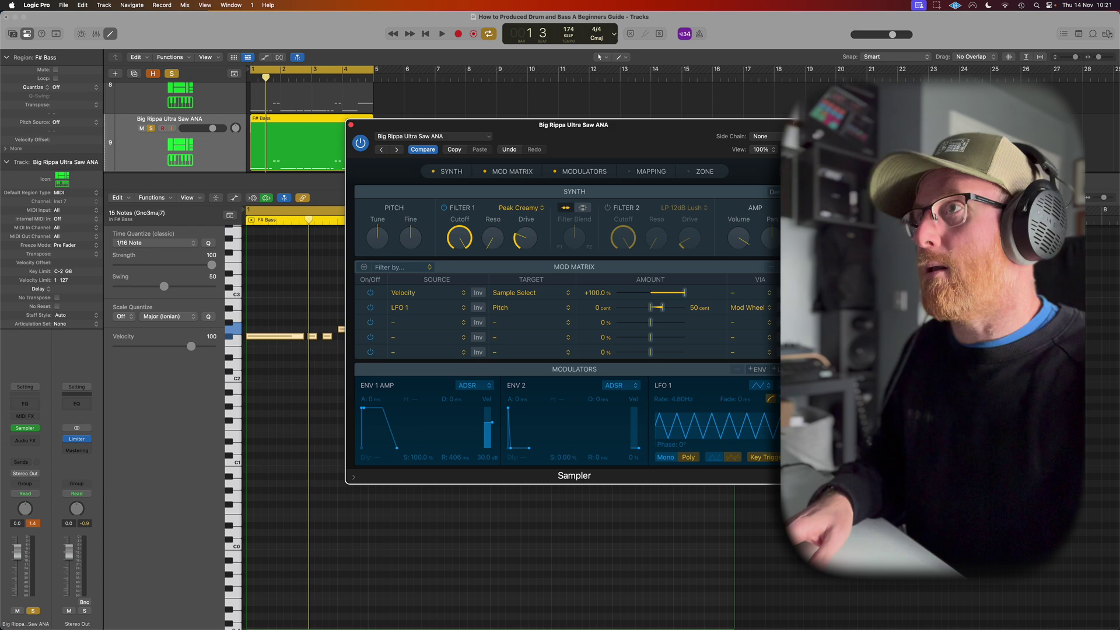
pyautogui.click(774, 192)
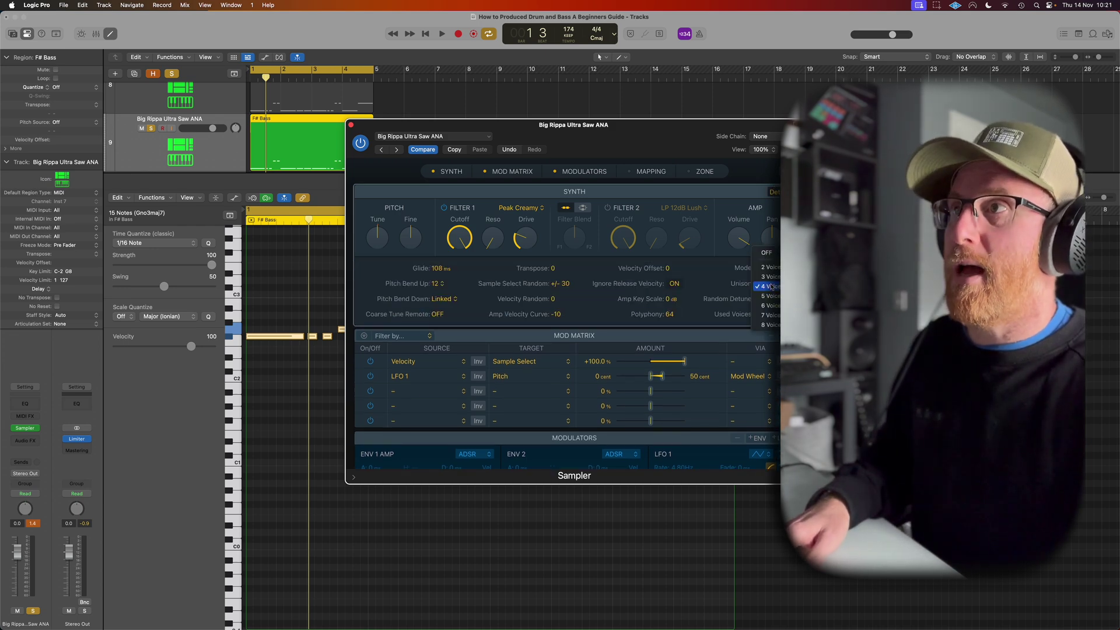
pyautogui.press('space')
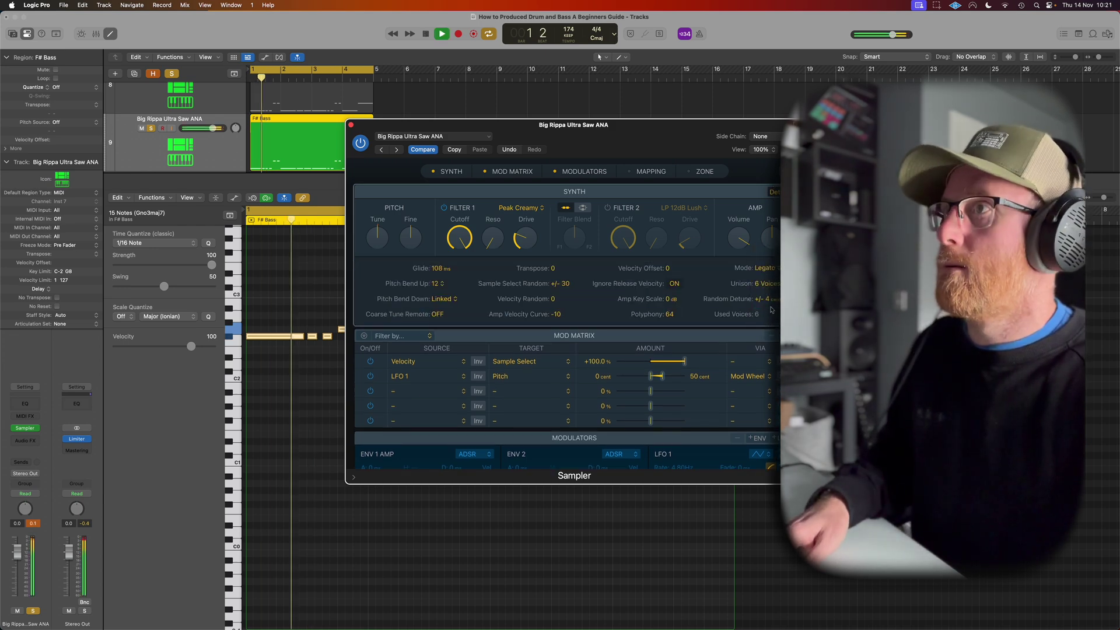
# Step: Set the Sampler's Unison to 2 voices and adjust its random detune during playback, trying 25 cents
pyautogui.click(767, 284)
pyautogui.click(772, 248)
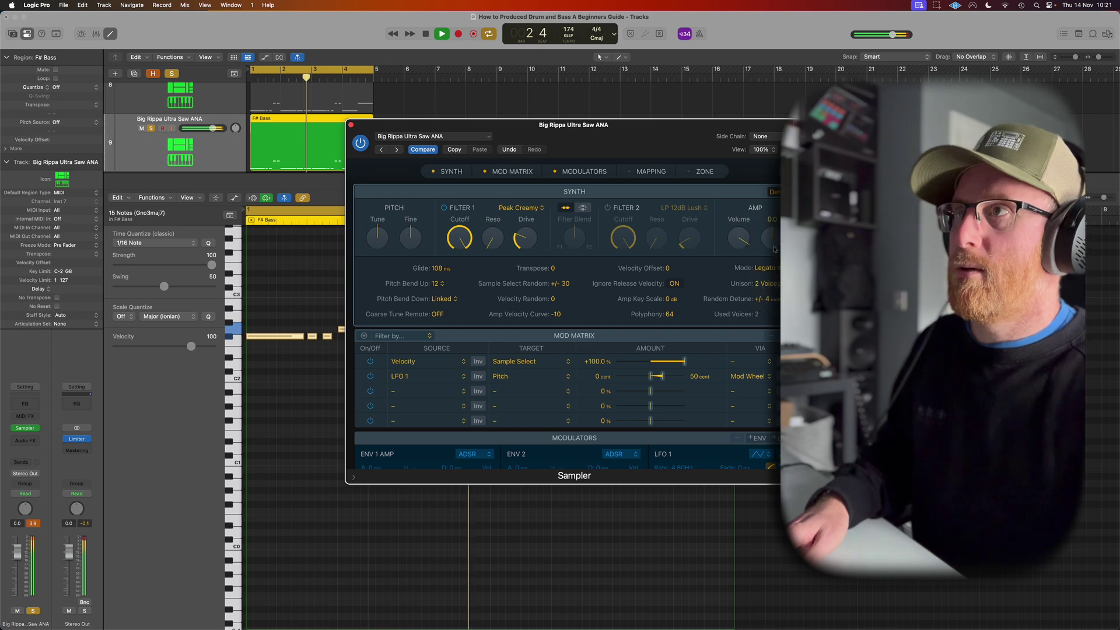
pyautogui.moveTo(771, 302); pyautogui.dragTo(771, 292)
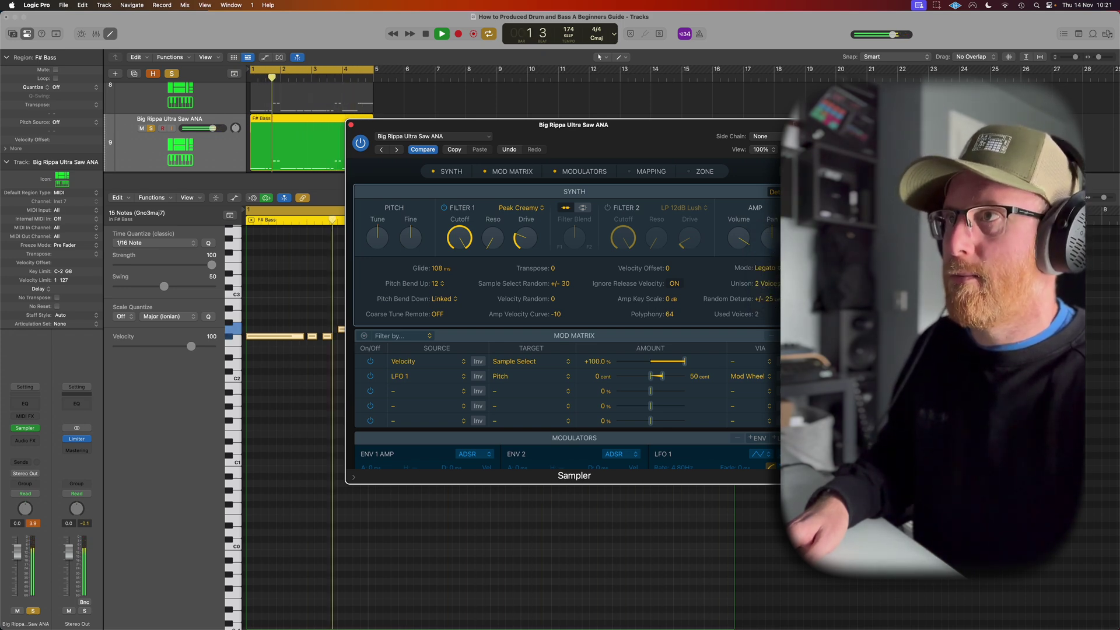
pyautogui.moveTo(770, 298); pyautogui.dragTo(770, 304)
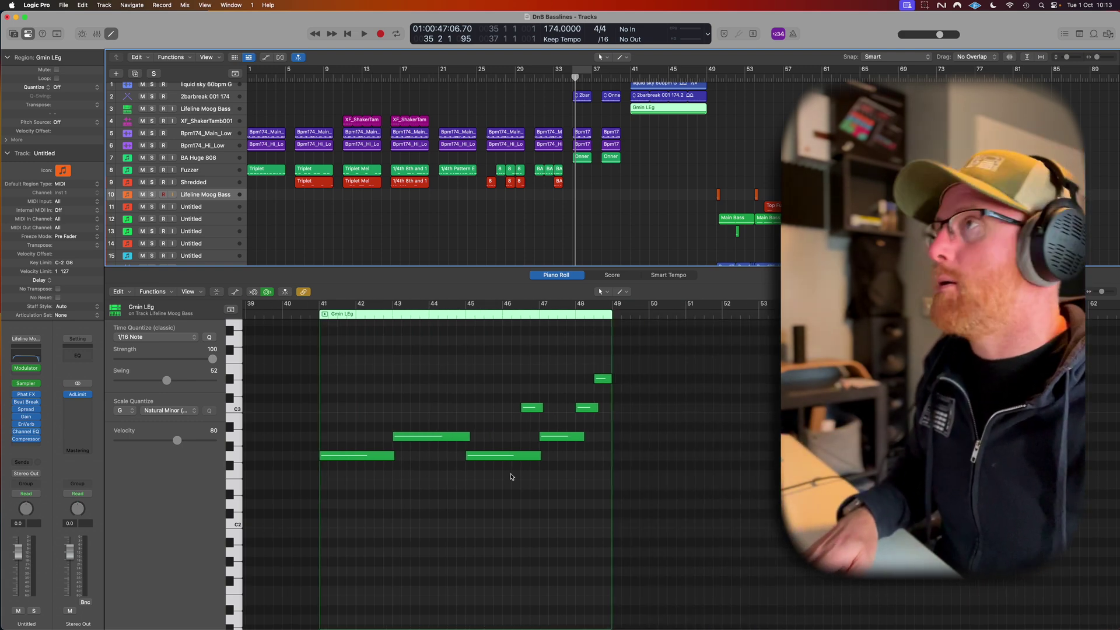
# Step: Play the Gmin LEg region on the Lifeline Moog Bass track and show the synth details of its Sampler
pyautogui.click(194, 111)
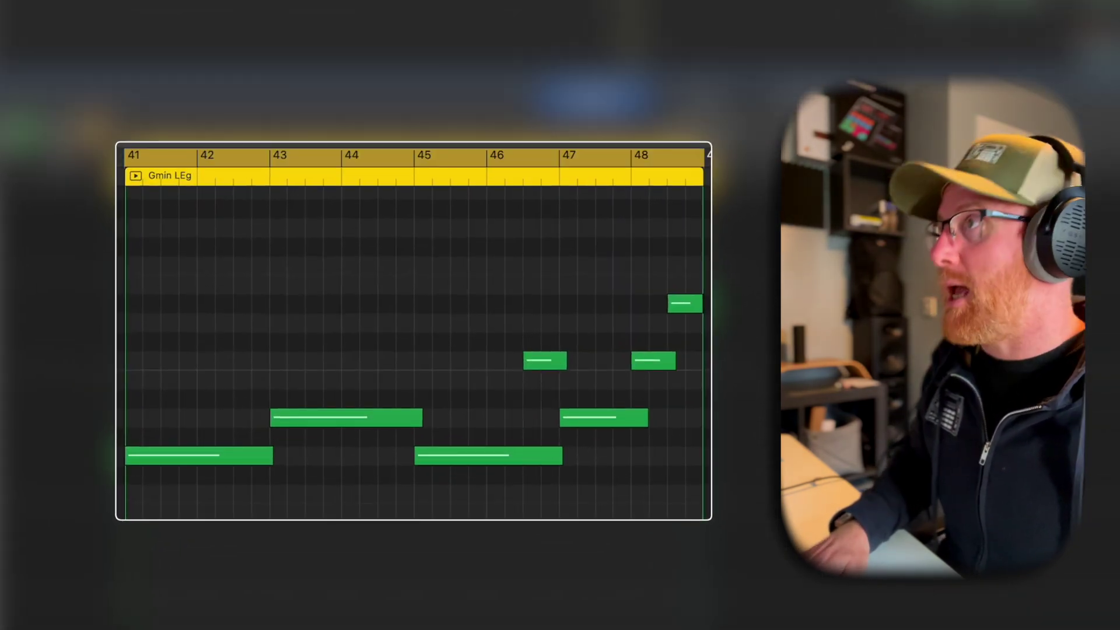
pyautogui.press('space')
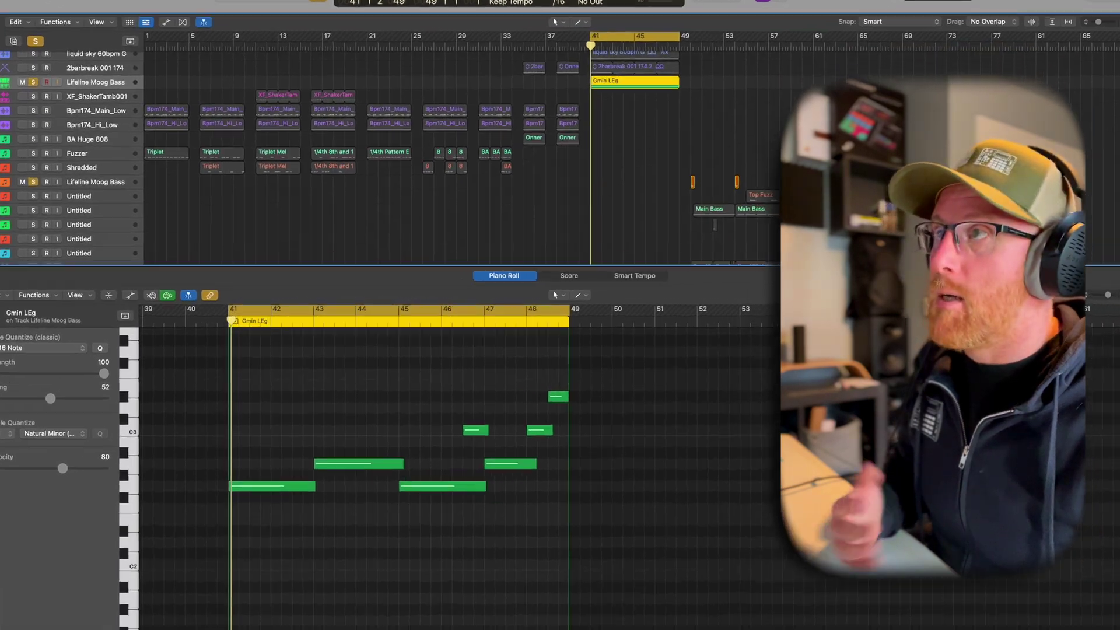
pyautogui.click(26, 384)
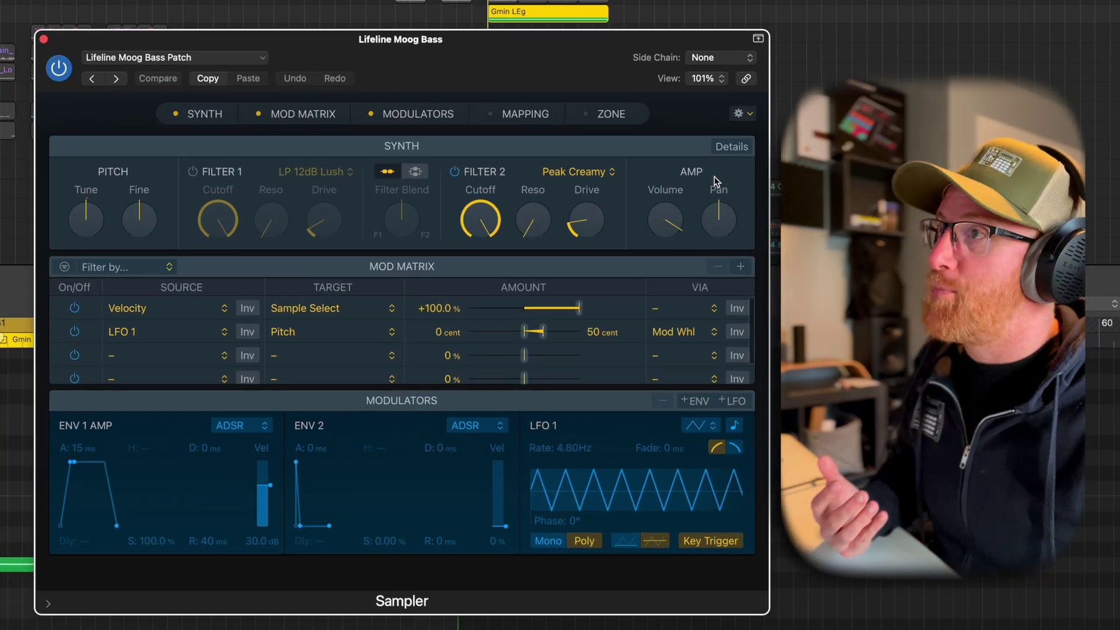
pyautogui.click(723, 148)
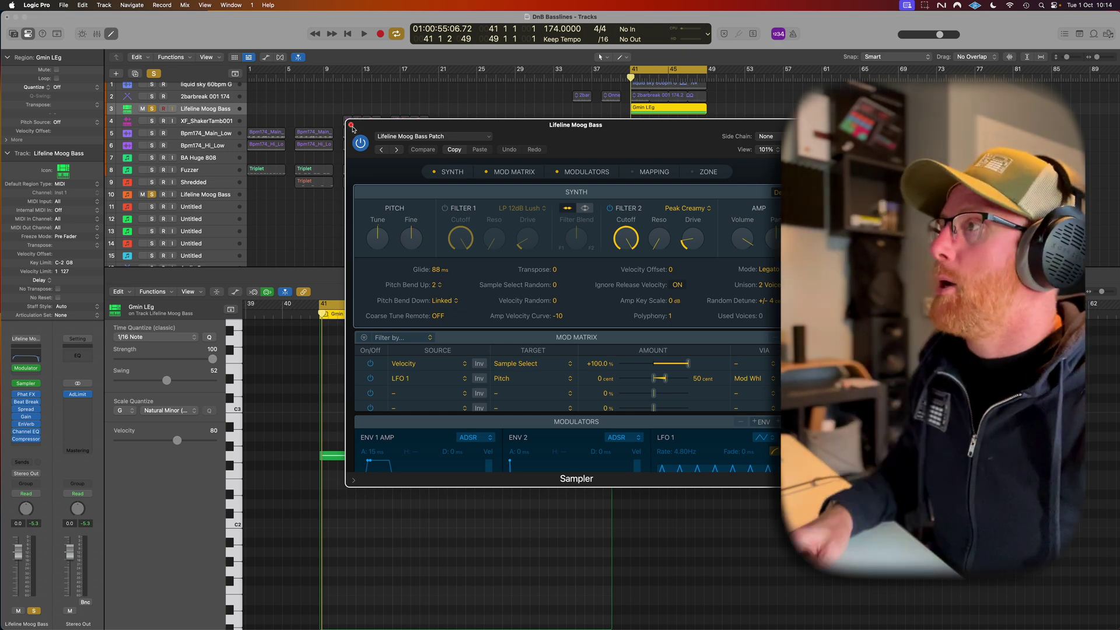
# Step: Close the Sampler window, set the cycle range to bars 45 to 49 and play that half of Gmin LEg
pyautogui.press('super+w')
pyautogui.moveTo(321, 305); pyautogui.dragTo(467, 311)
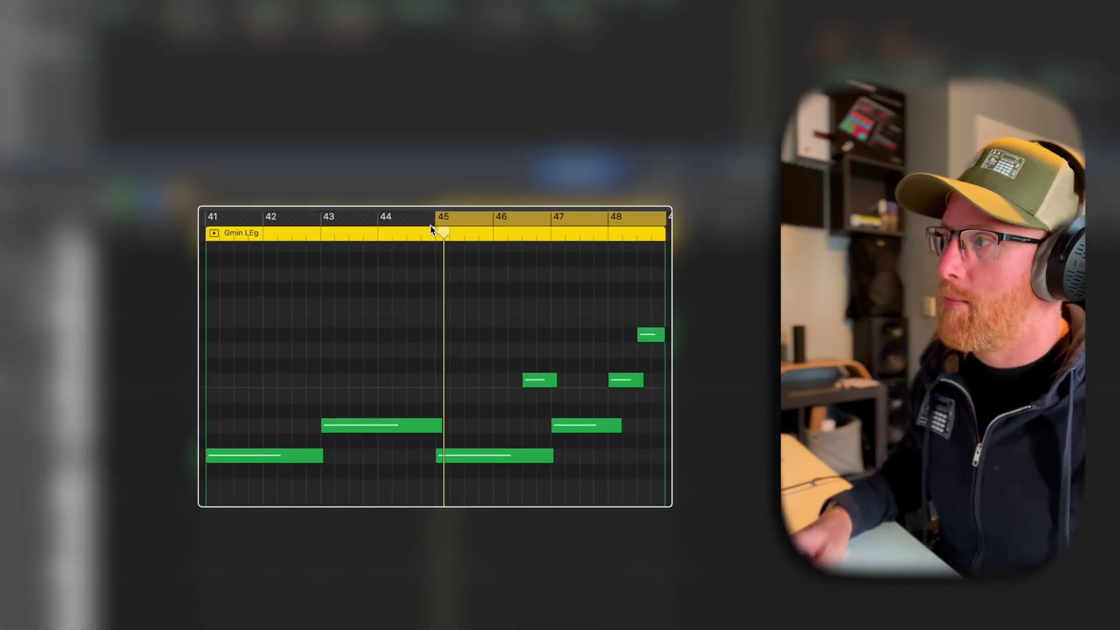
pyautogui.press('space')
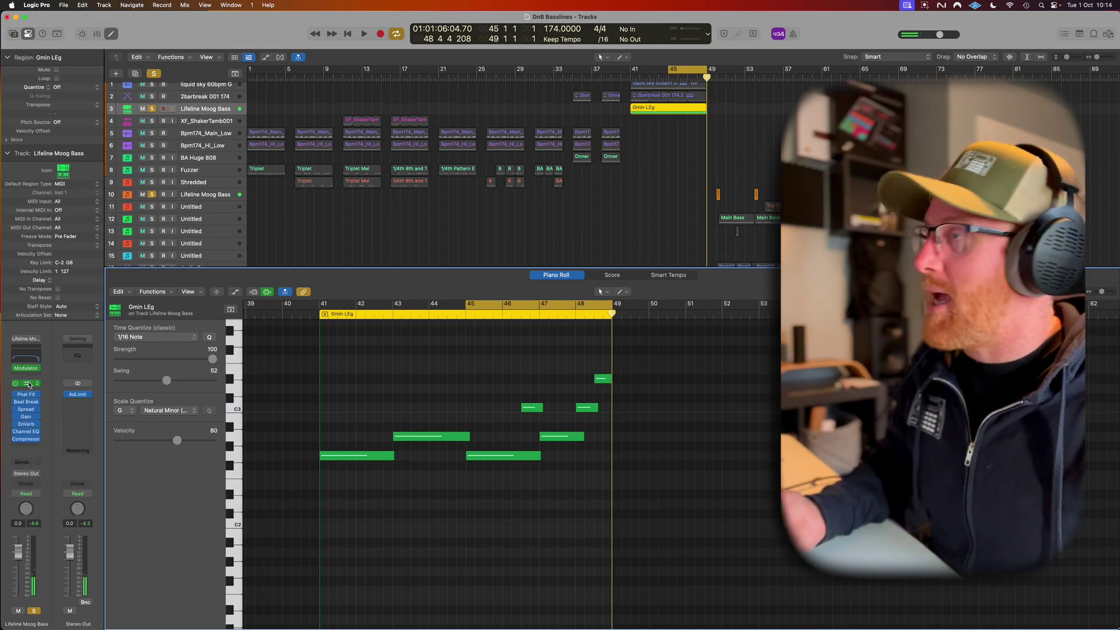
# Step: Set the Lifeline Moog Bass Sampler's mode to Mono and play the looped Gmin LEg notes
pyautogui.click(28, 385)
pyautogui.click(772, 272)
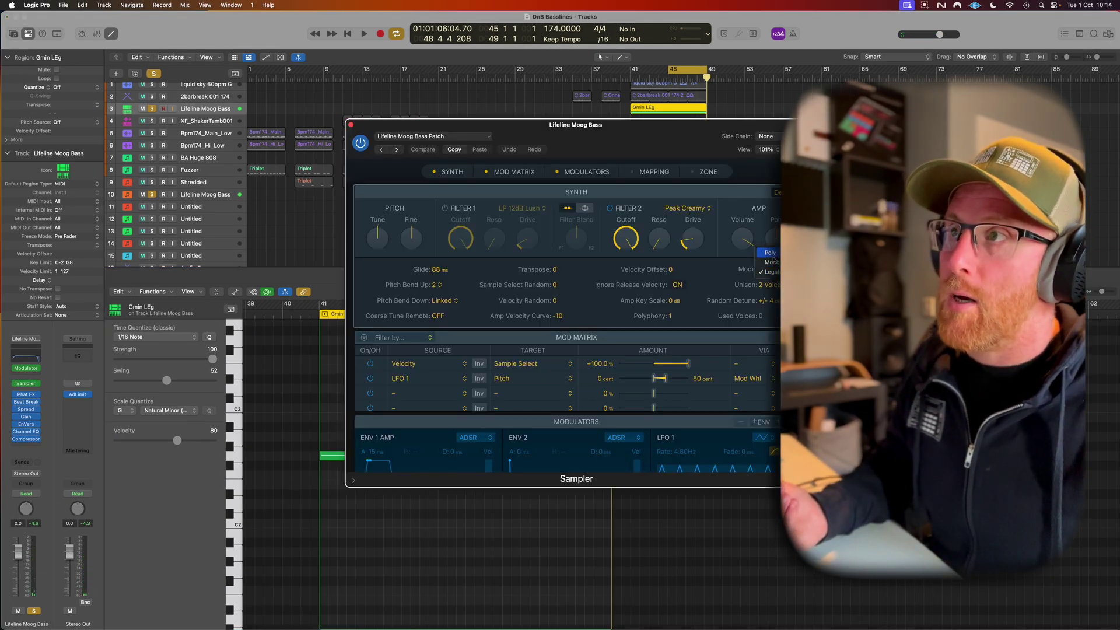
pyautogui.click(771, 262)
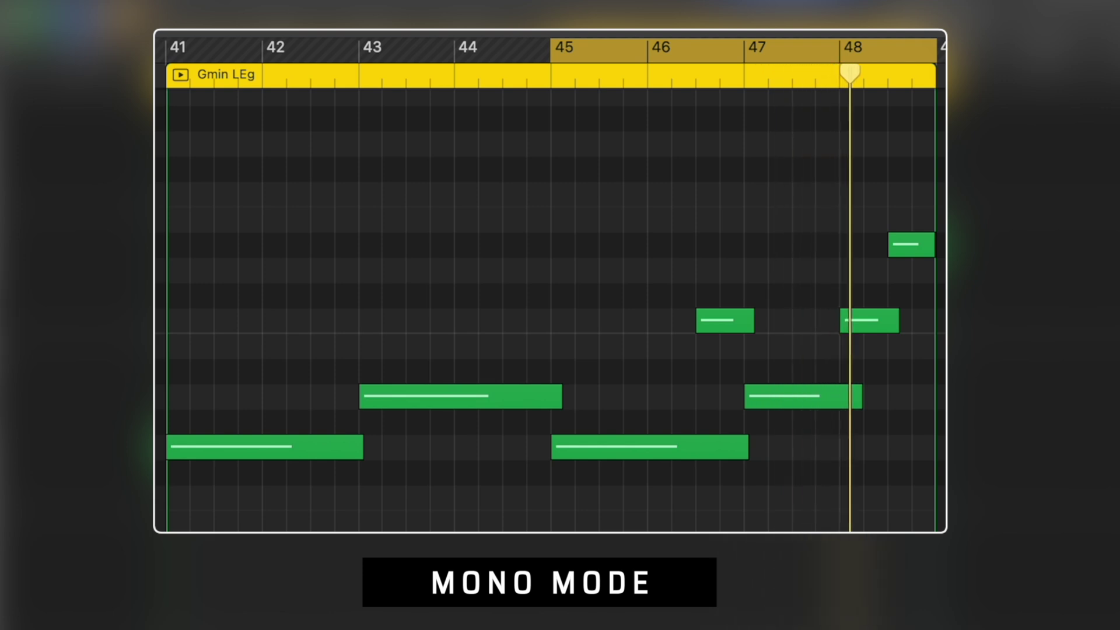
pyautogui.click(543, 61)
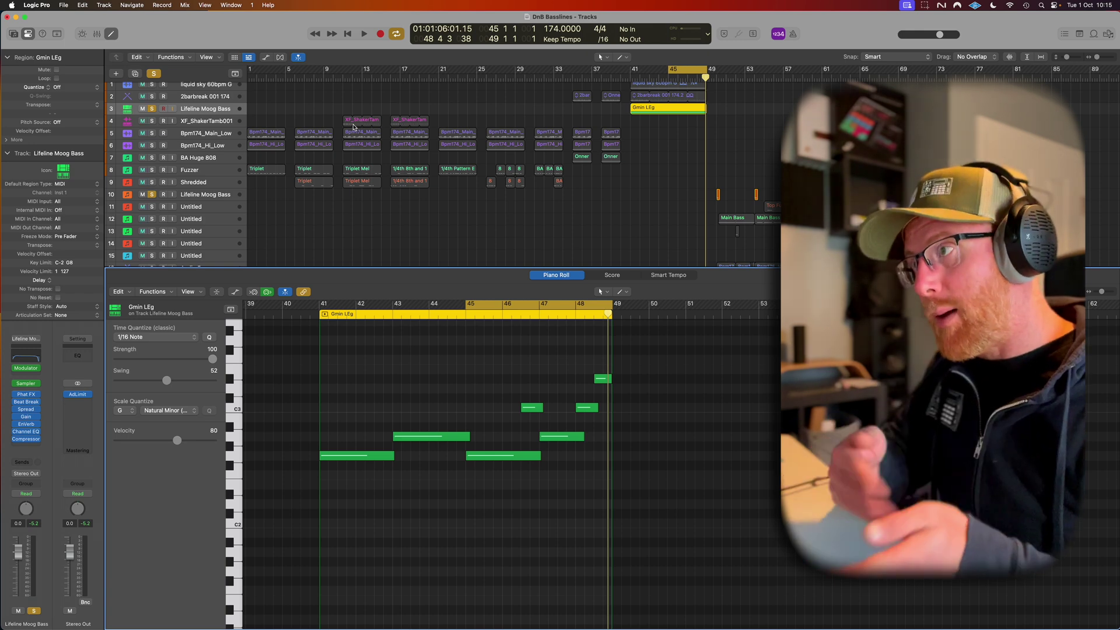
# Step: Open the Onner region at bar 35 of the BA Huge 808 track in the Piano Roll and play it looped
pyautogui.press('e')
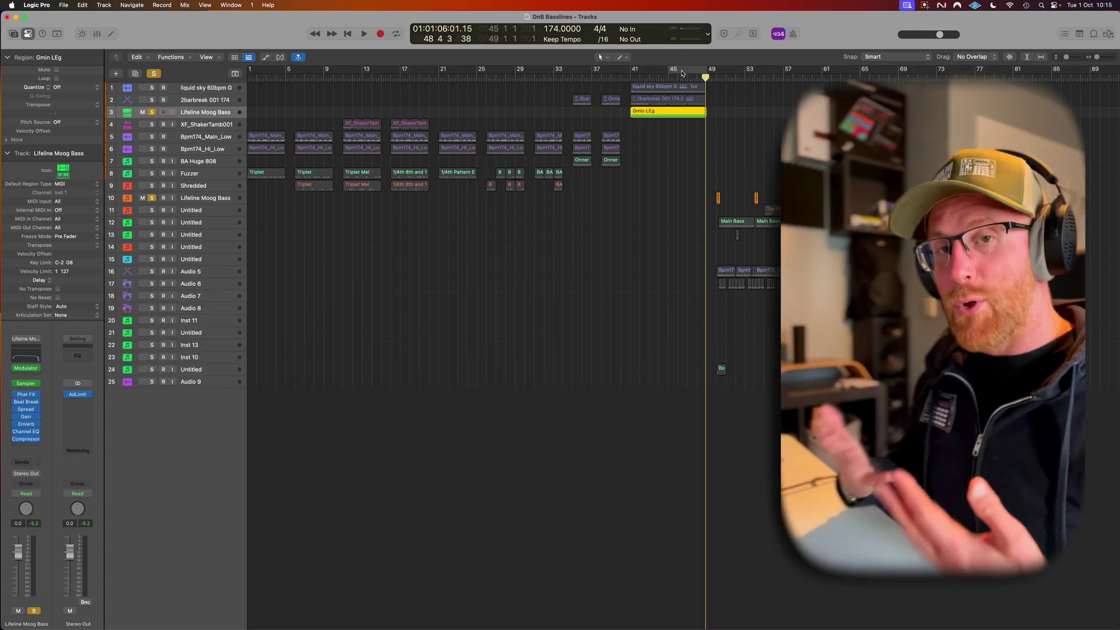
pyautogui.click(585, 162)
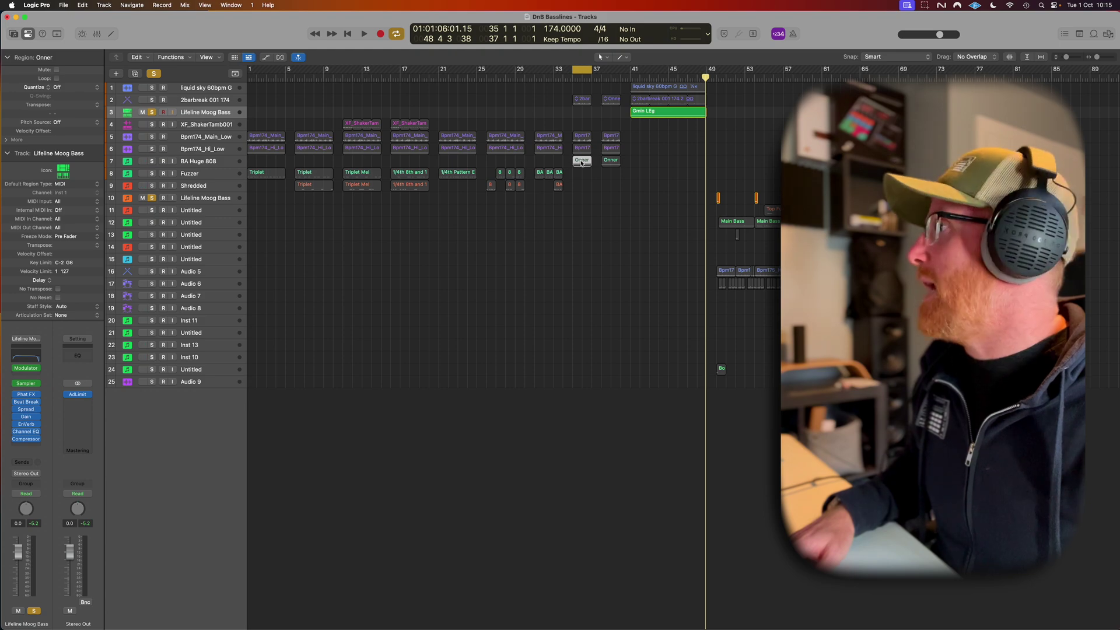
pyautogui.press('e')
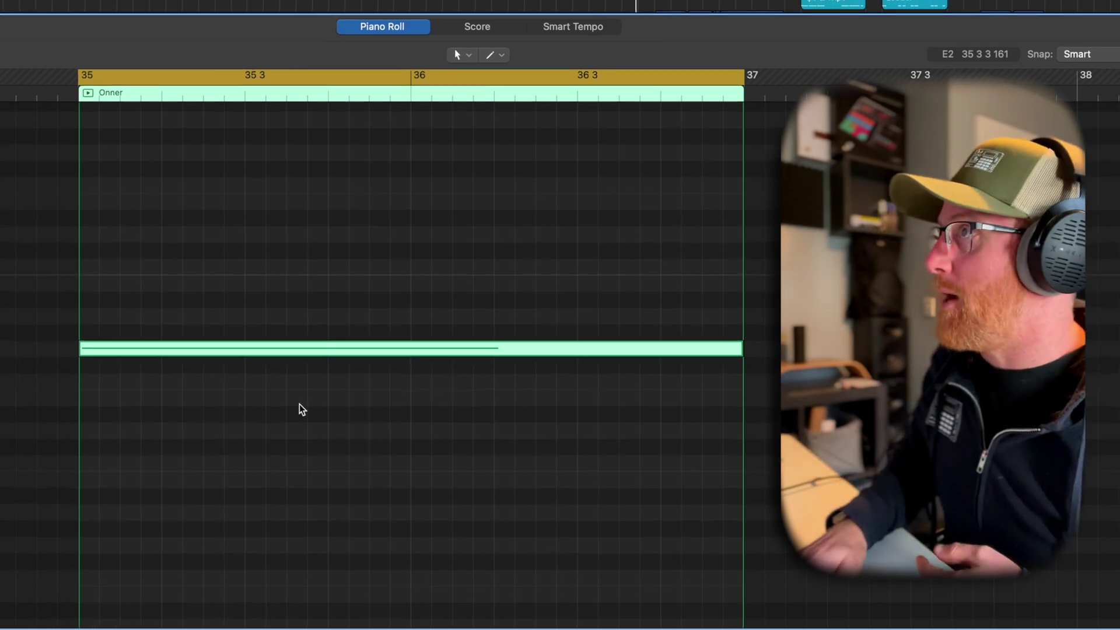
pyautogui.press('space')
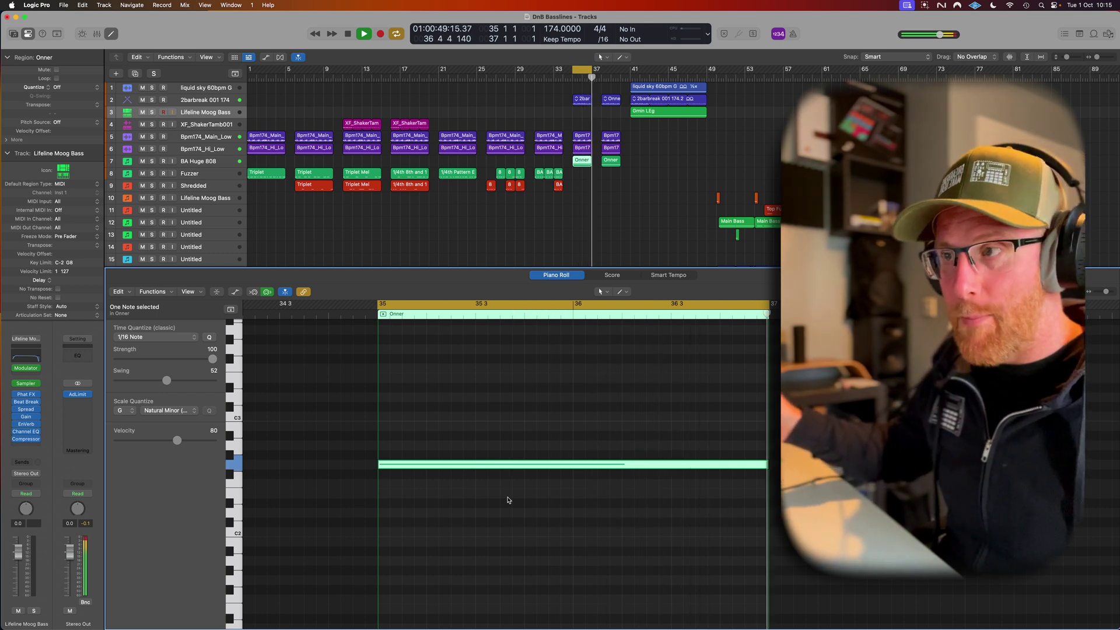
pyautogui.press('space')
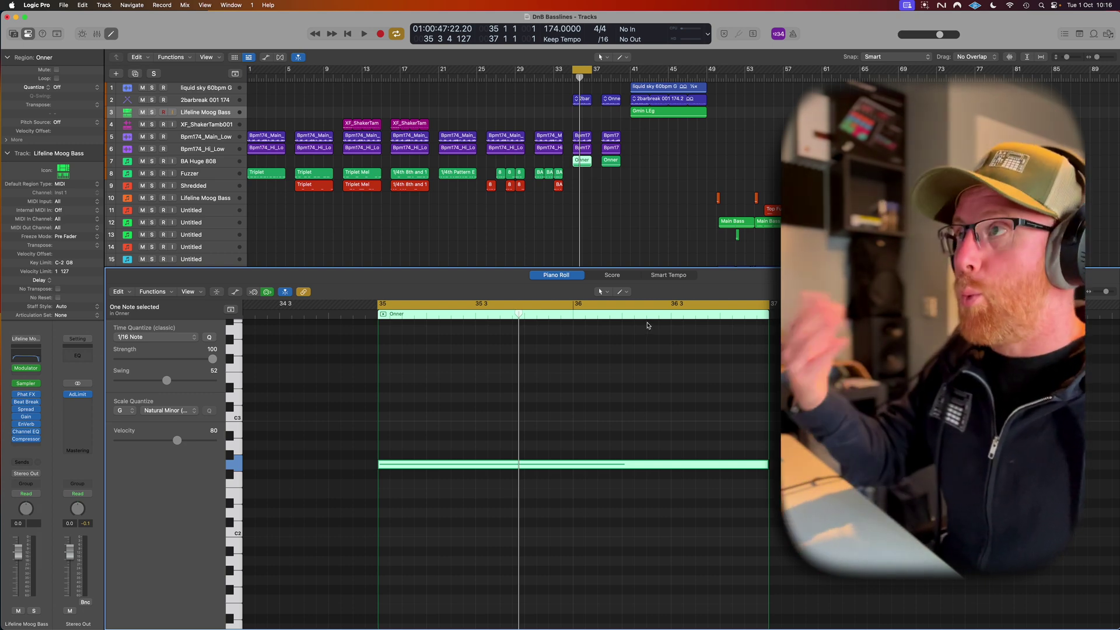
# Step: Open the Onner & Slide region at bar 38 of the BA Huge 808 track in the Piano Roll and play it
pyautogui.click(614, 164)
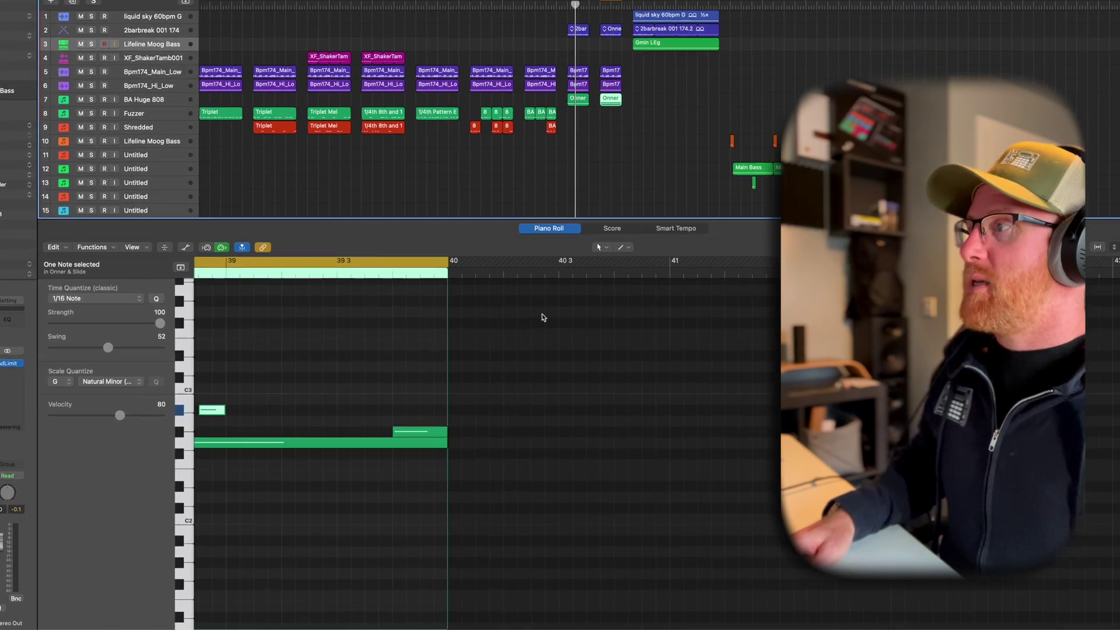
pyautogui.hscroll(-4, 547, 350)
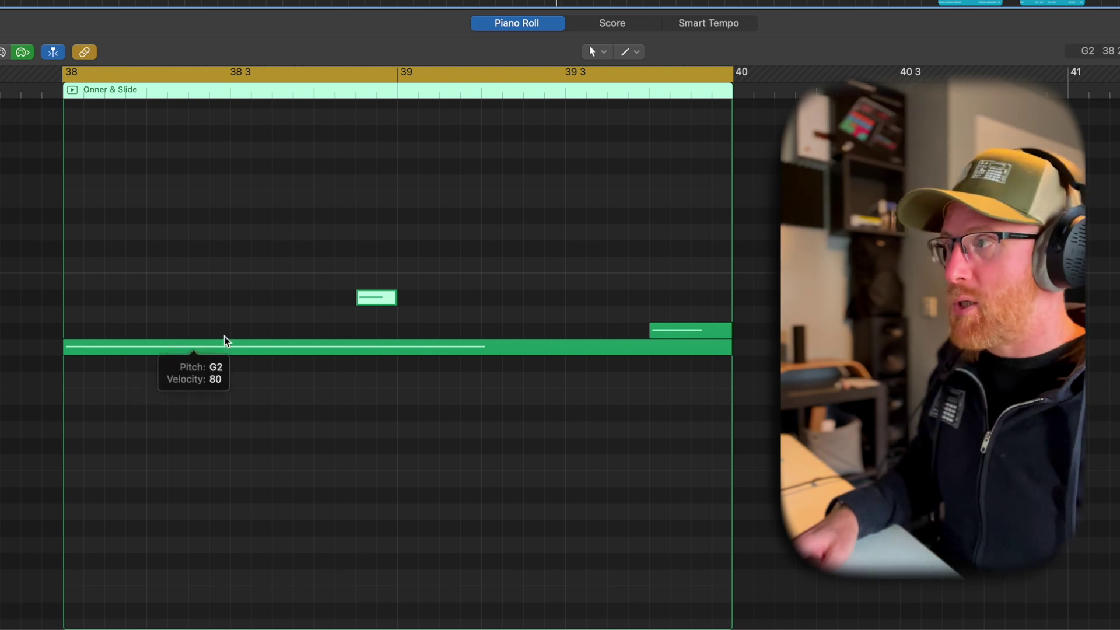
pyautogui.press('space')
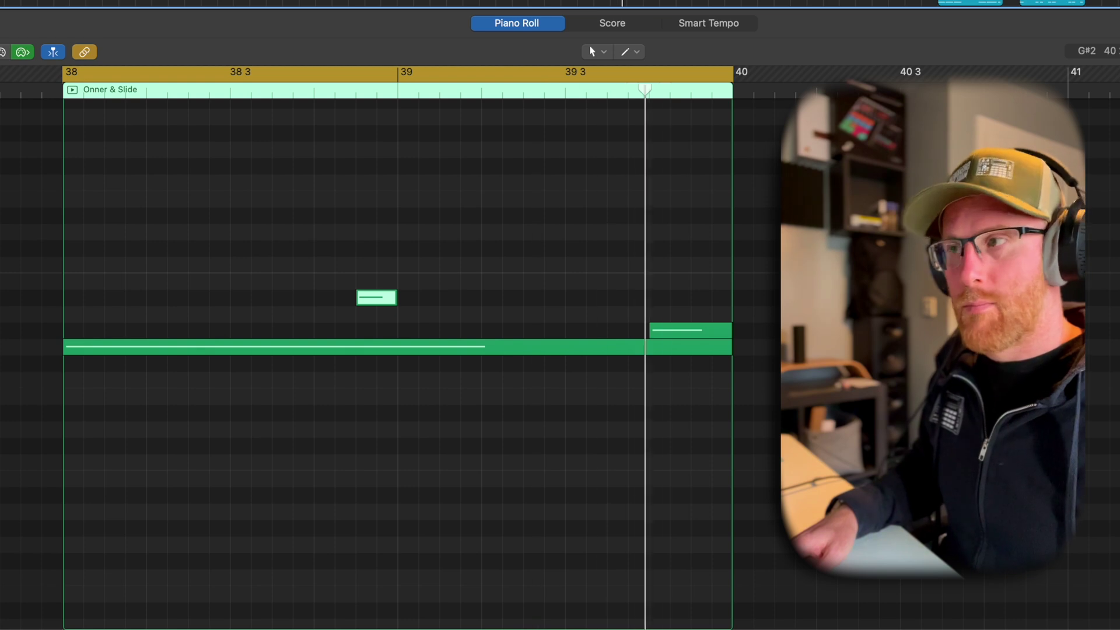
# Step: Extend Onner & Slide to bar 42 with a copy of its notes starting at bar 40, lowering the copied long note to F2
pyautogui.keyDown('ctrl'); pyautogui.keyDown('alt'); pyautogui.click(845, 303); pyautogui.keyUp('alt'); pyautogui.keyUp('ctrl')
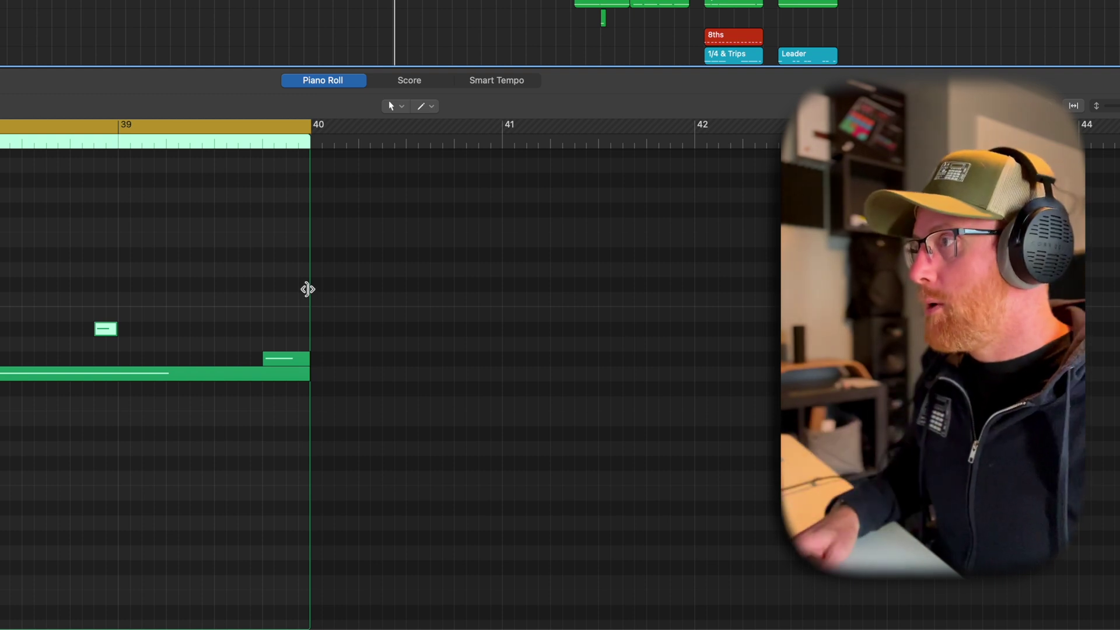
pyautogui.moveTo(286, 406); pyautogui.dragTo(80, 318)
pyautogui.moveTo(46, 376); pyautogui.dragTo(363, 395)
pyautogui.click(407, 380)
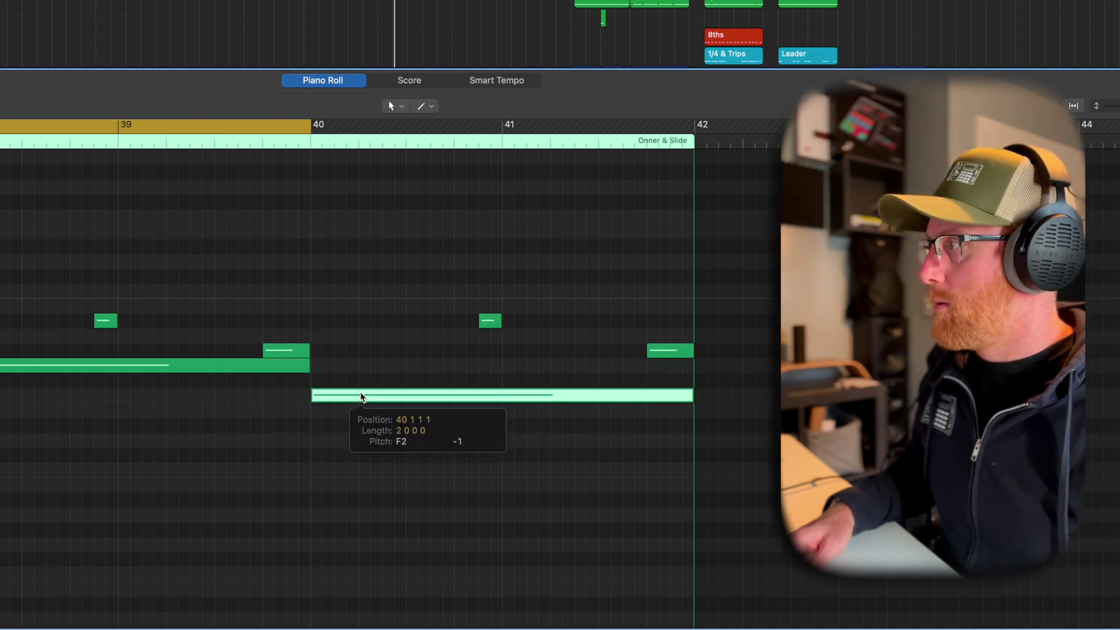
pyautogui.click(353, 358)
# Step: Extend the cycle range to bars 38 to 42, play the lengthened bassline and turn cycling off
pyautogui.moveTo(312, 124); pyautogui.dragTo(694, 124)
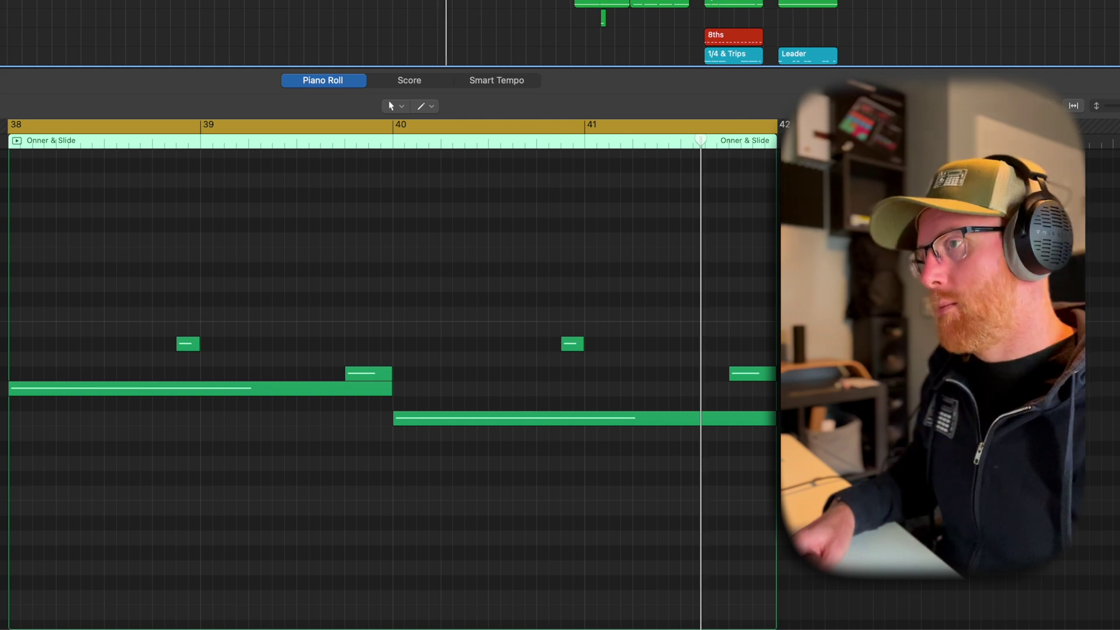
pyautogui.press('space')
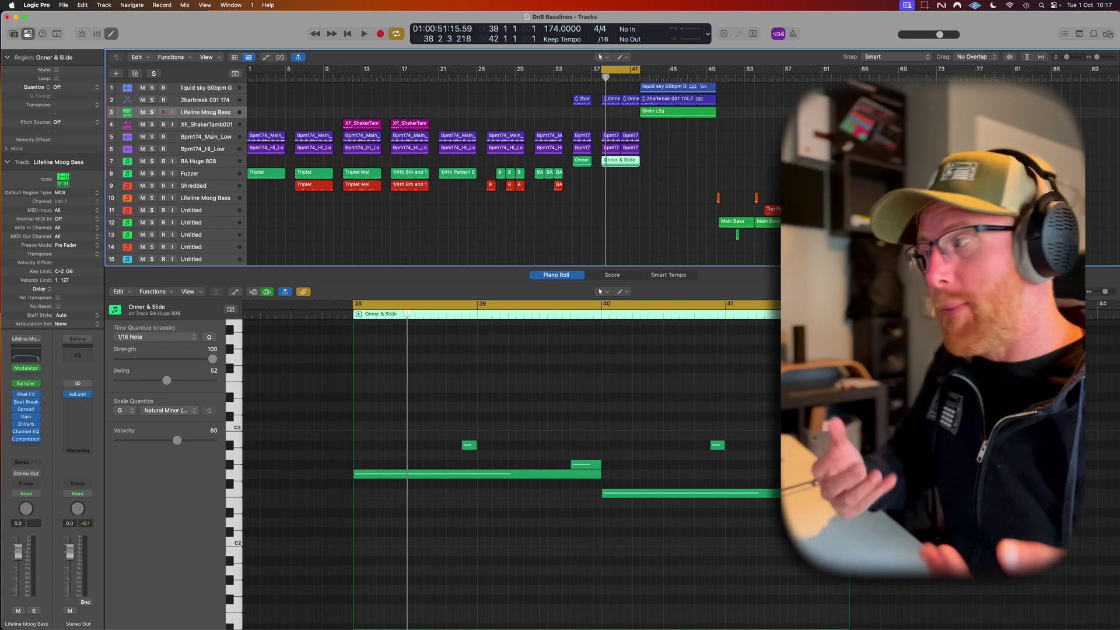
pyautogui.click(624, 71)
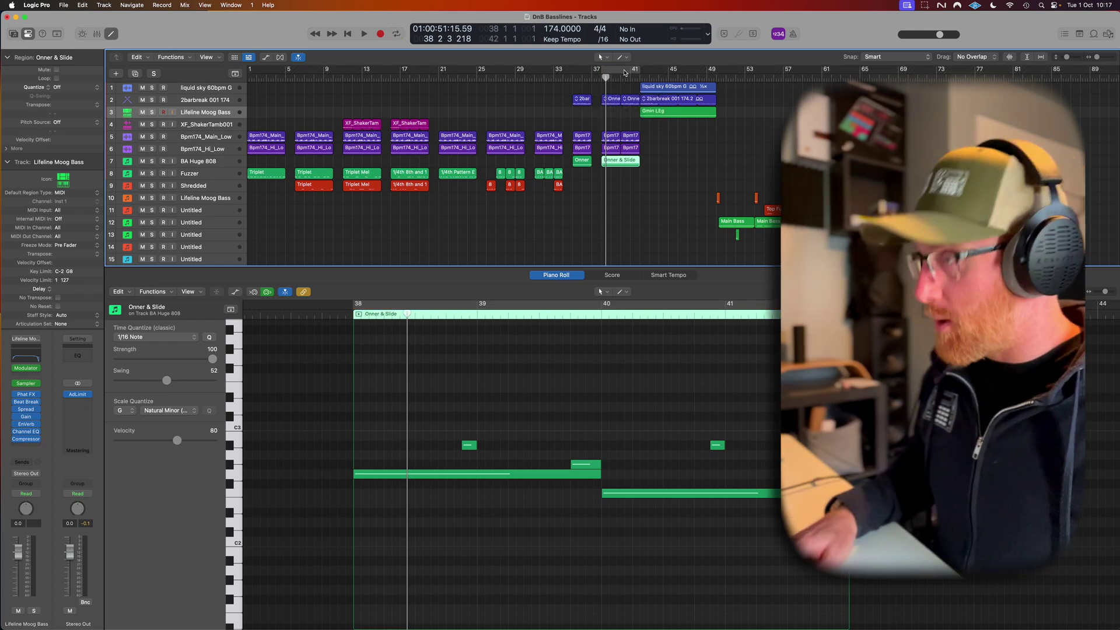
# Step: Select the Triplet region at bar 1 of the Fuzzer track and set the cycle range to its length
pyautogui.click(266, 173)
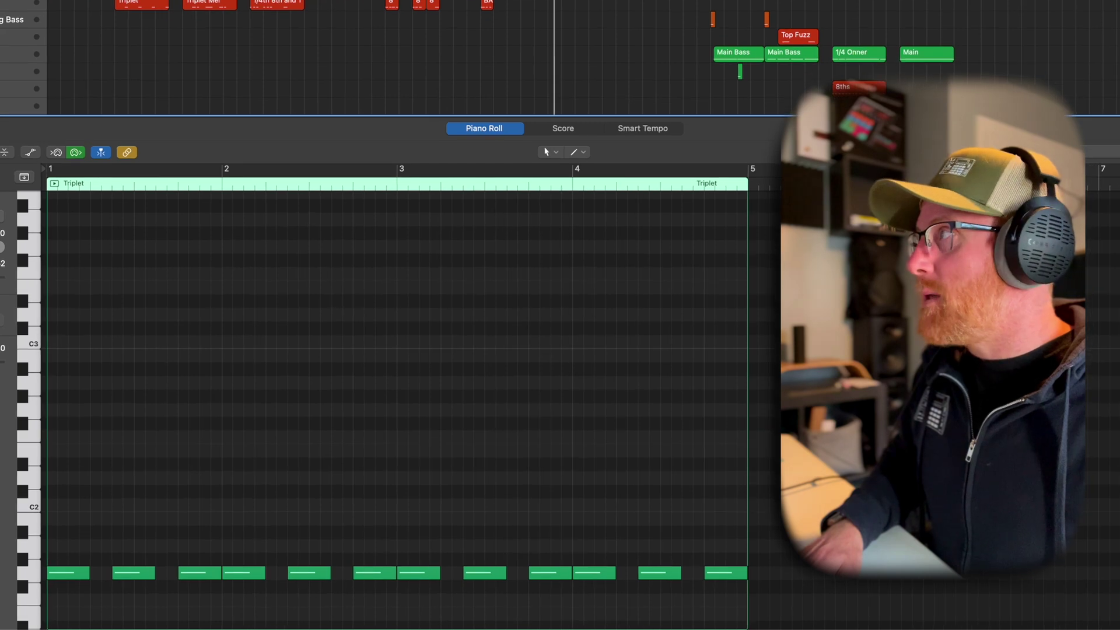
pyautogui.press('super+u')
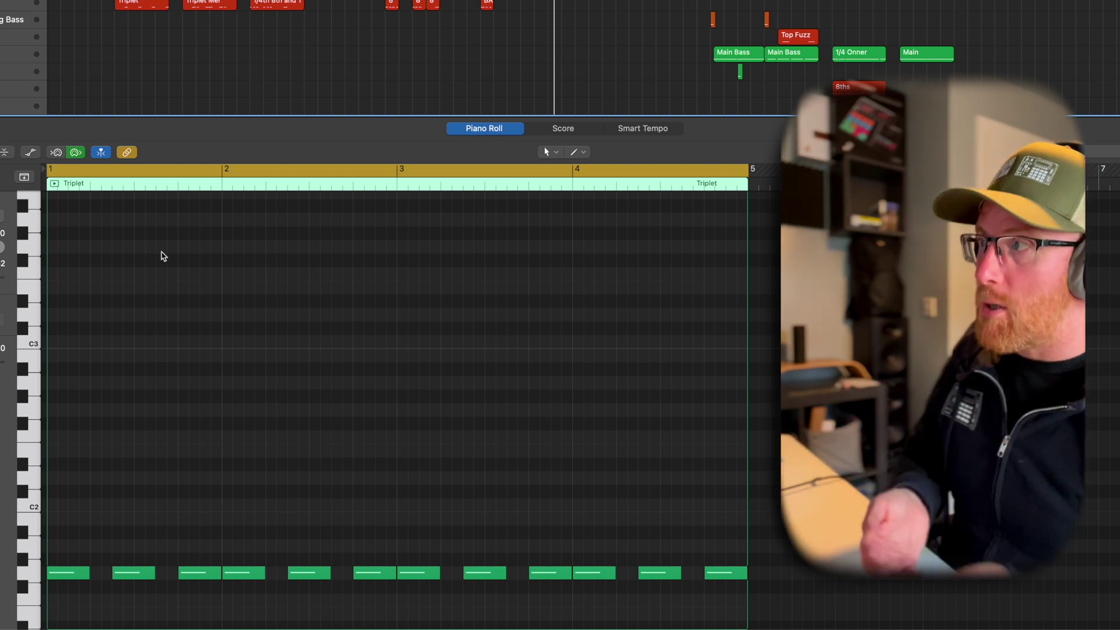
# Step: Sketch four quarter notes on A1 across bar 1 above the triplet notes for comparison, and delete them again
pyautogui.scroll(-3, 164, 445)
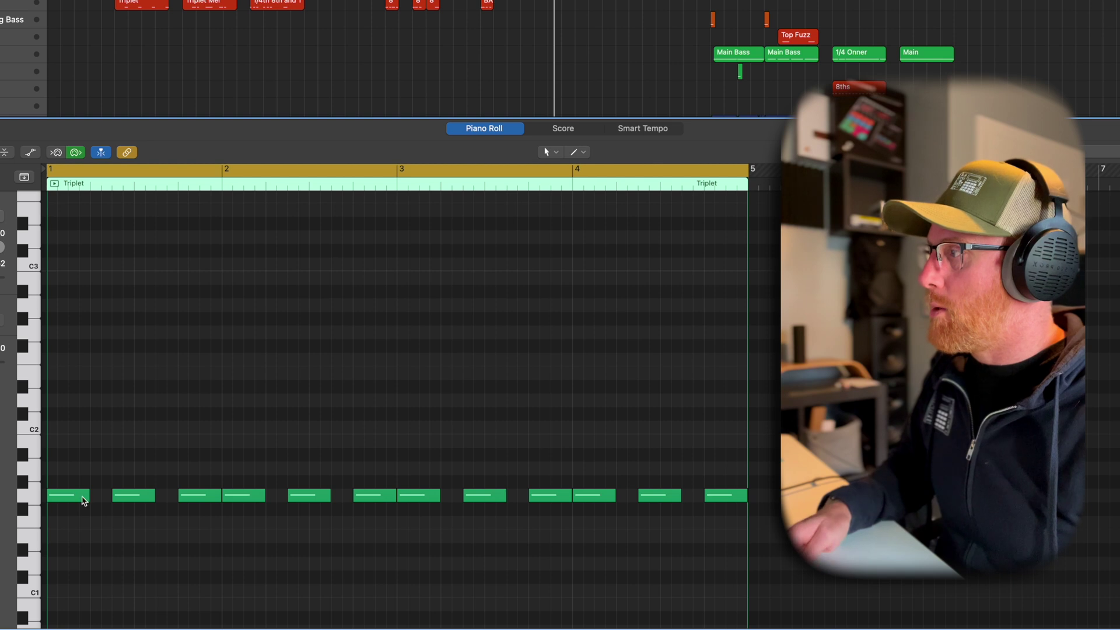
pyautogui.moveTo(64, 501); pyautogui.dragTo(218, 467)
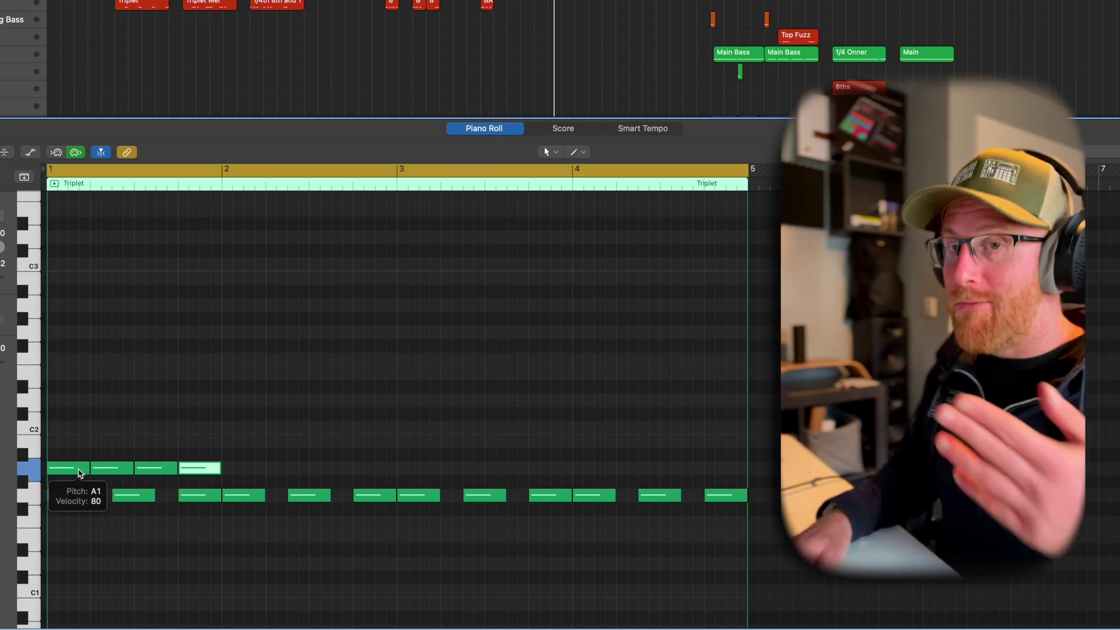
pyautogui.keyDown('shift'); pyautogui.click(130, 468); pyautogui.keyUp('shift')
pyautogui.press('Delete')
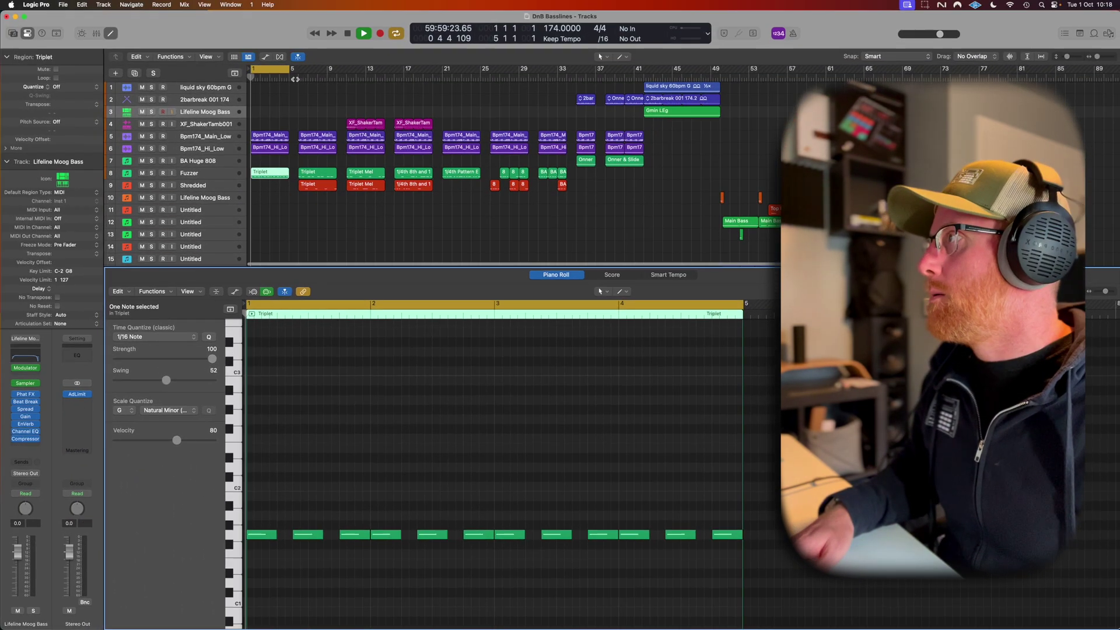
# Step: Play the Triplet bassline on the Fuzzer track within the cycle from bar 1 to bar 5
pyautogui.press('space')
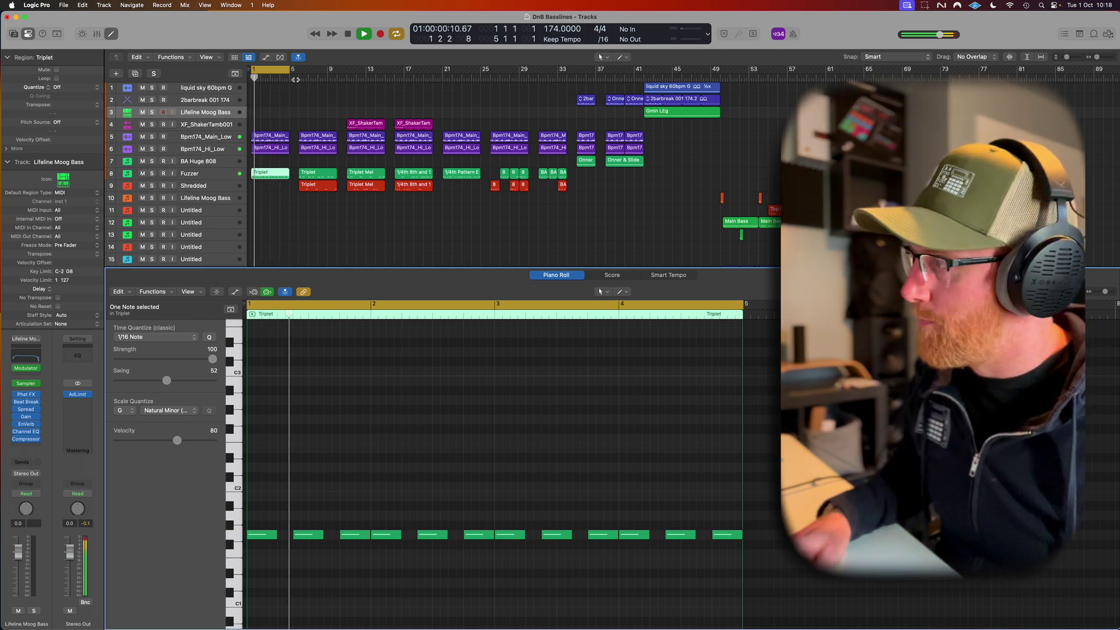
pyautogui.press('space')
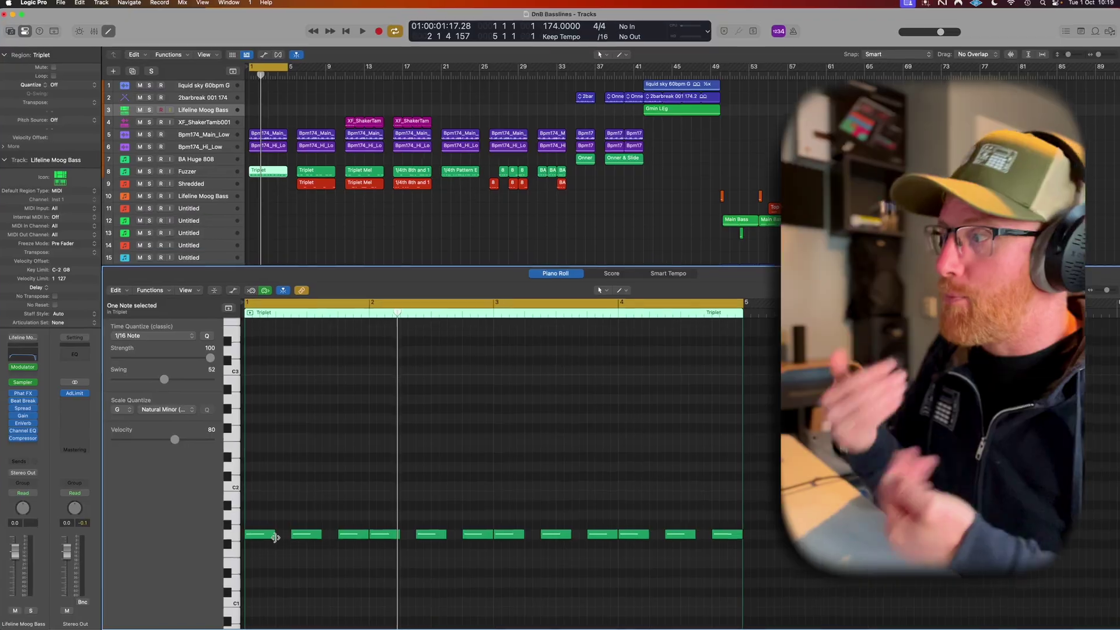
pyautogui.press('space')
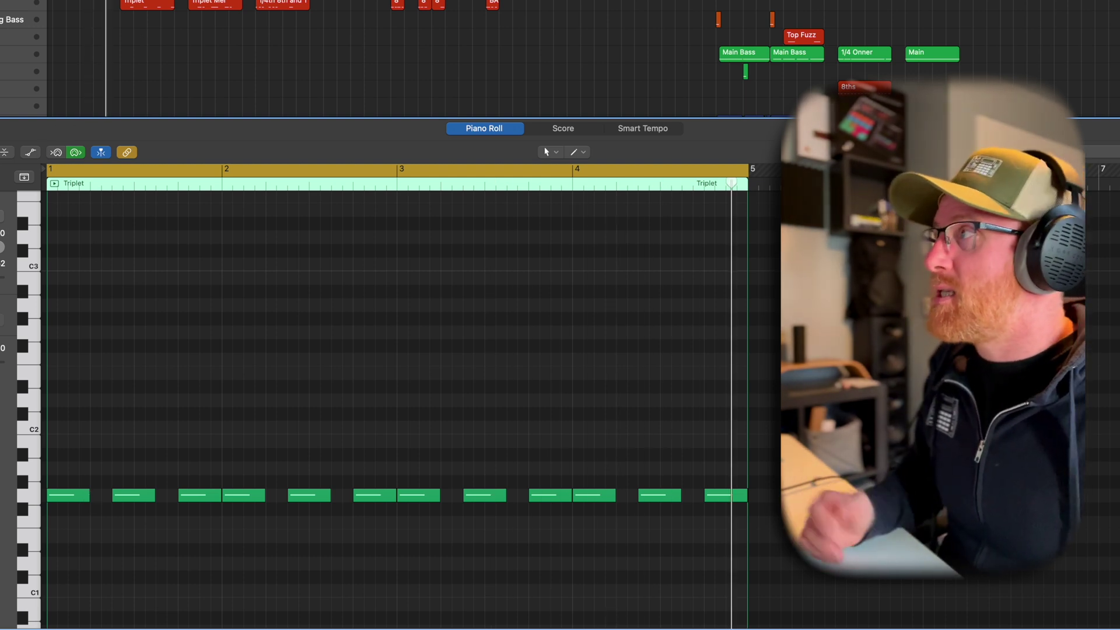
# Step: Display the Fuzzer and Shredded Triplet regions at bar 6, cycle bars 6 to 10 and play them together
pyautogui.click(153, 22)
pyautogui.press('u')
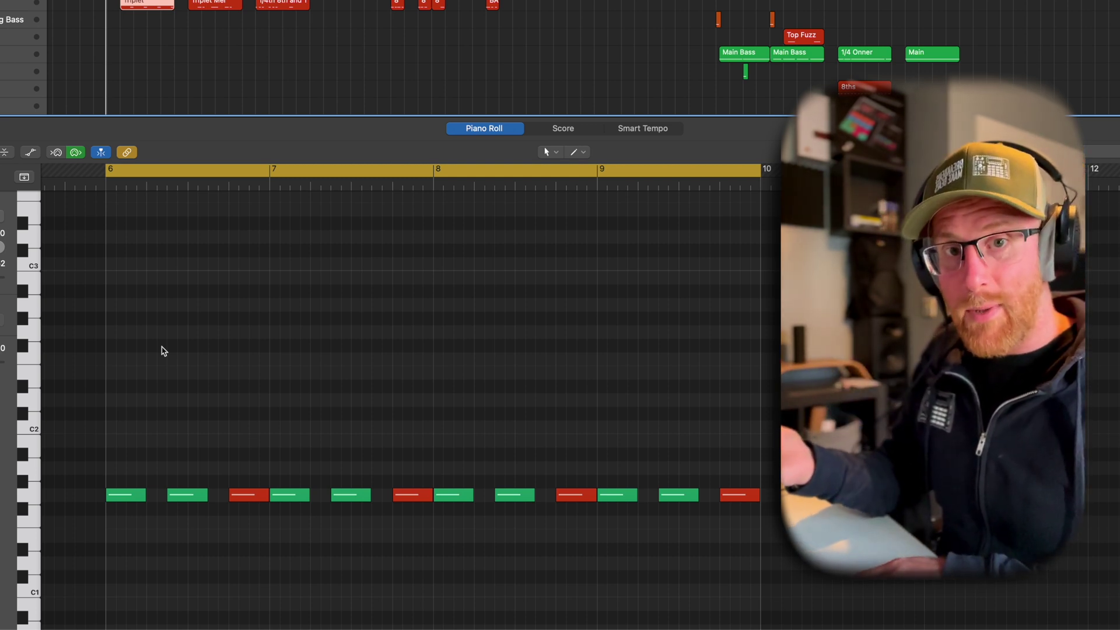
pyautogui.press('space')
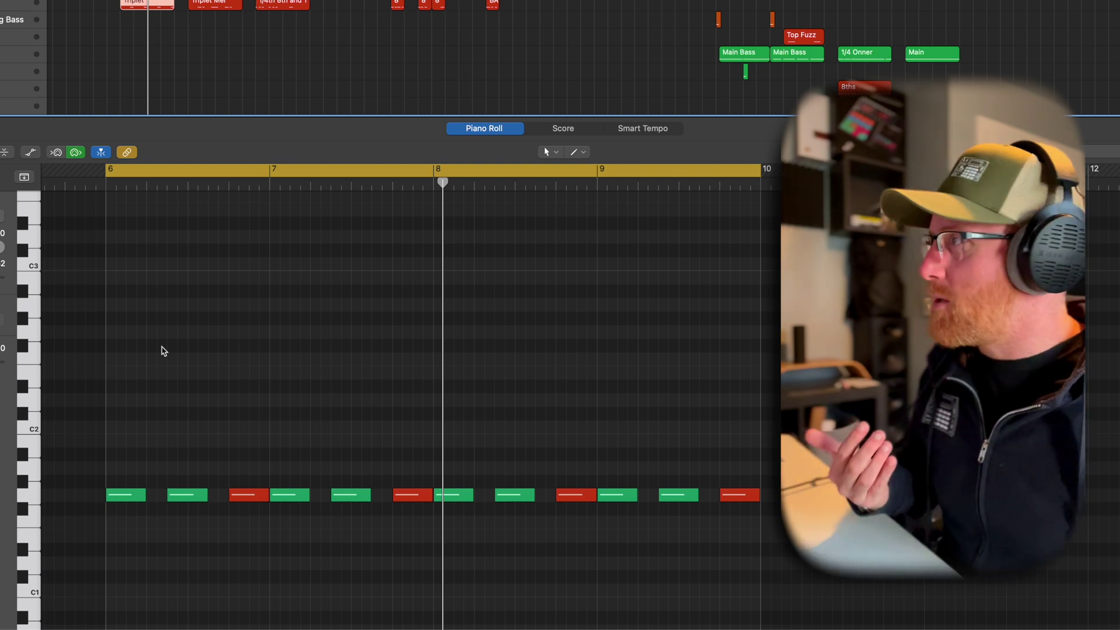
# Step: Display the Fuzzer and Shredded Triplet Mel regions at bar 11, cycle bars 11 to 15 and play the melodic version
pyautogui.click(216, 6)
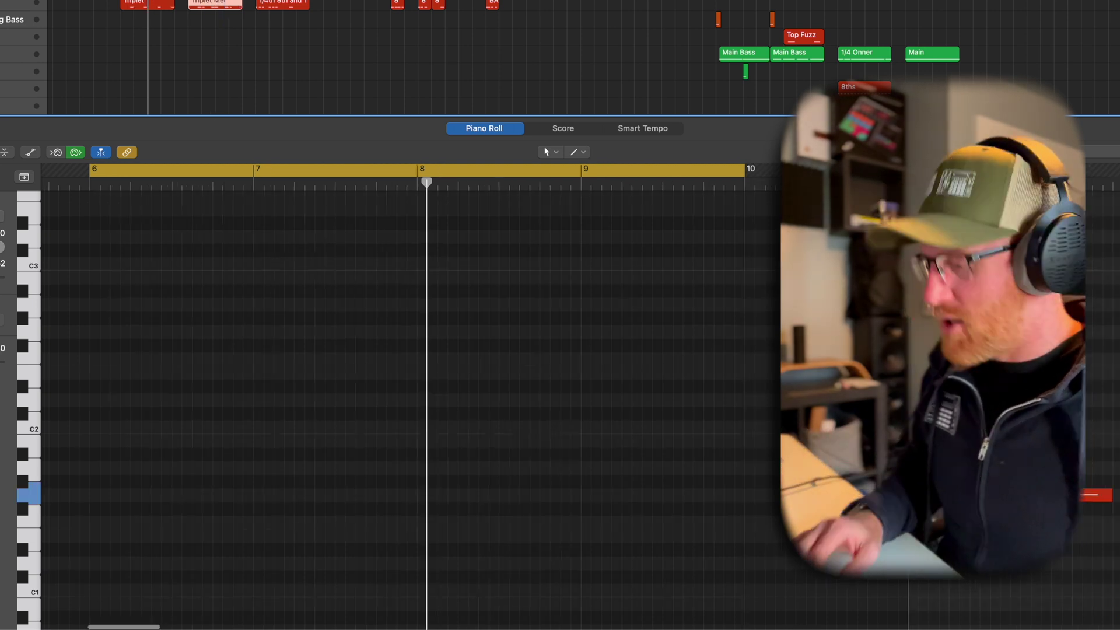
pyautogui.hscroll(10, 452, 338)
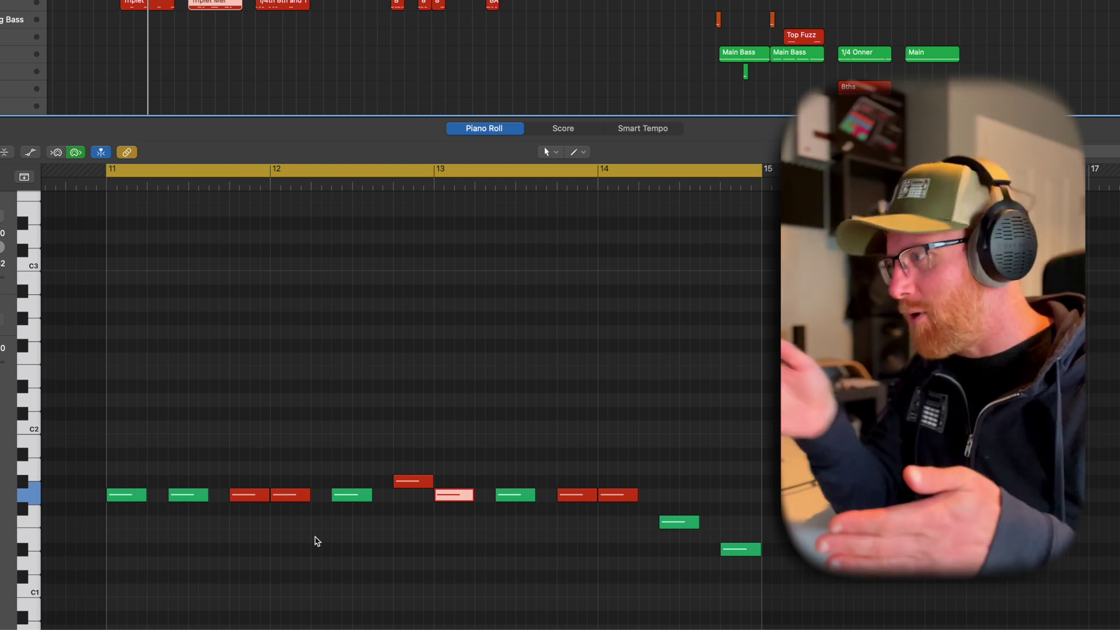
pyautogui.click(418, 482)
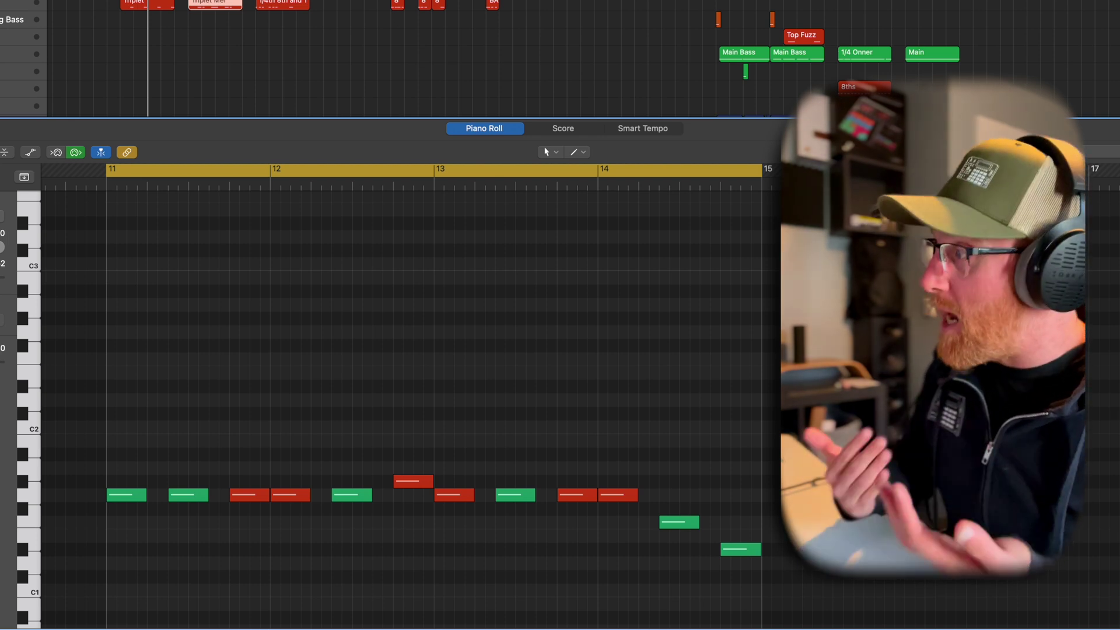
pyautogui.press('space')
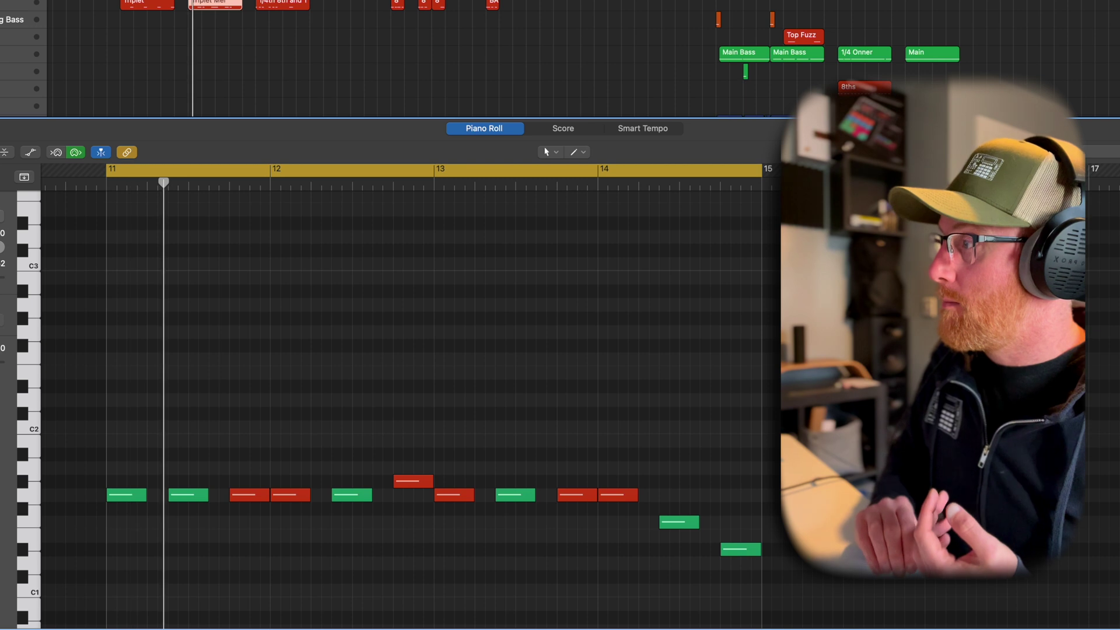
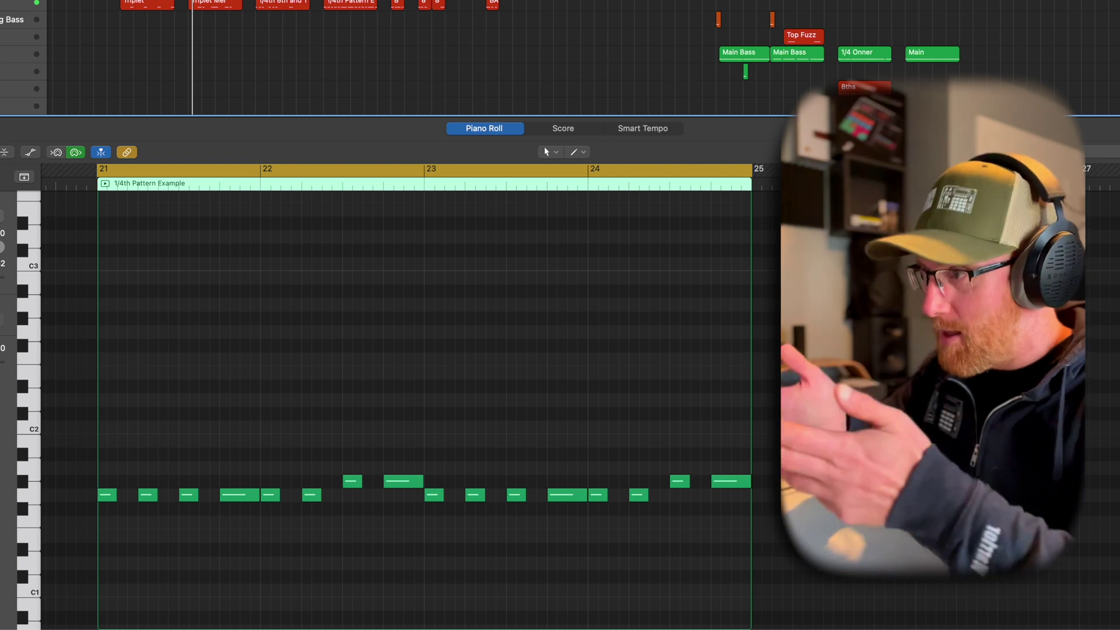
# Step: Open the 1/4th Pattern Example region on the Shredded track at bar 21 and play it soloed
pyautogui.click(346, 3)
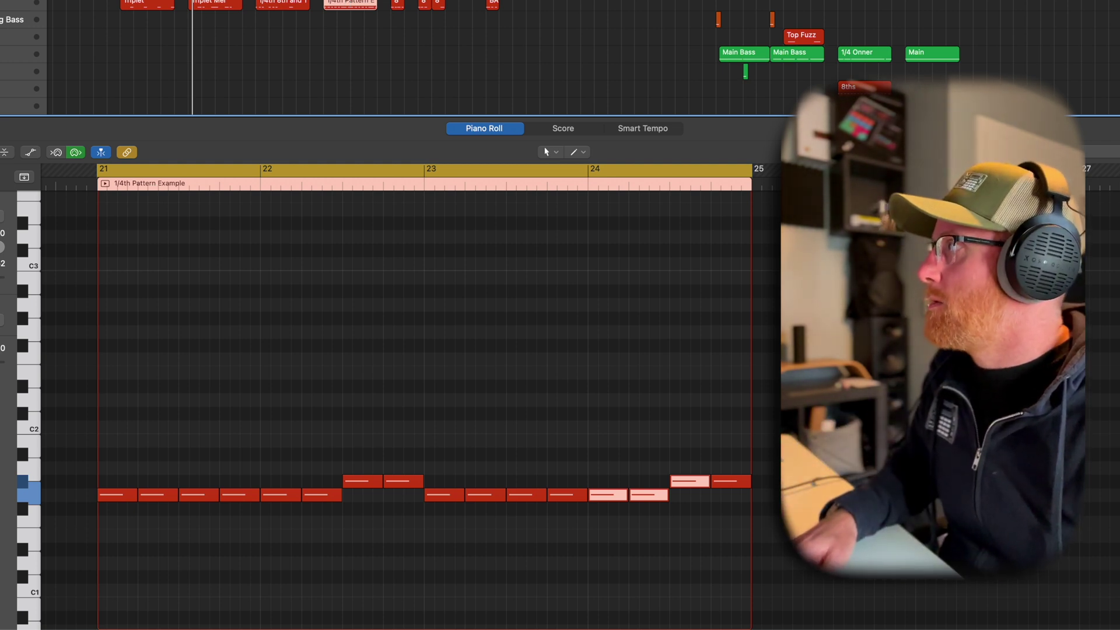
pyautogui.hotkey('ctrl', 's')
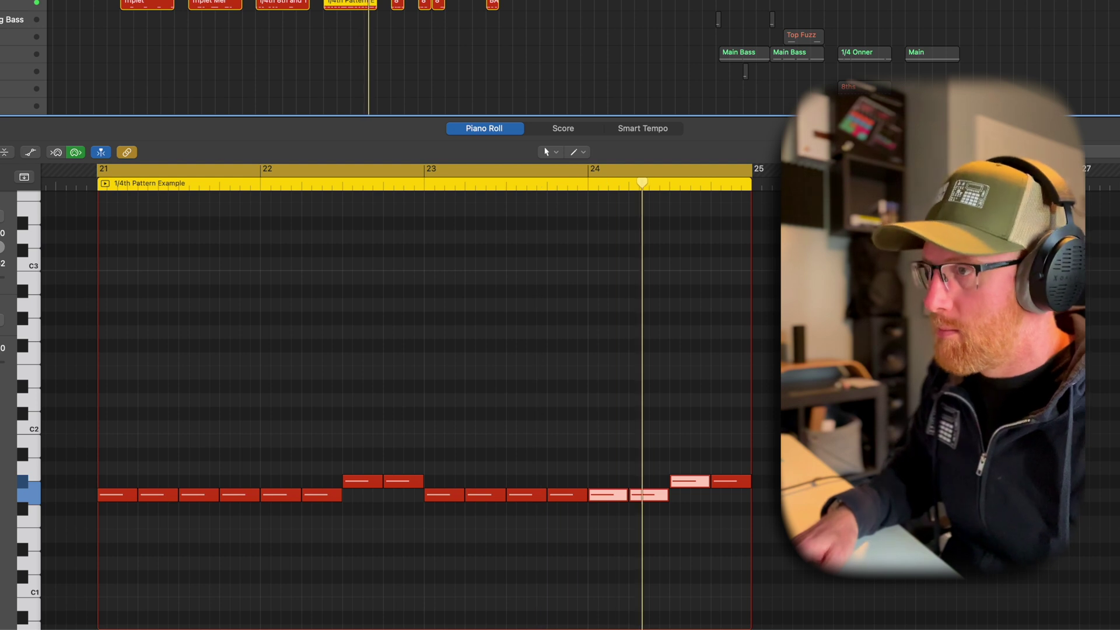
pyautogui.hotkey('ctrl', 's')
# Step: Move the sustained quarter-note version to the Lifeline Moog Bass track and play the short-note version on the Fuzzer track
pyautogui.click(336, 21)
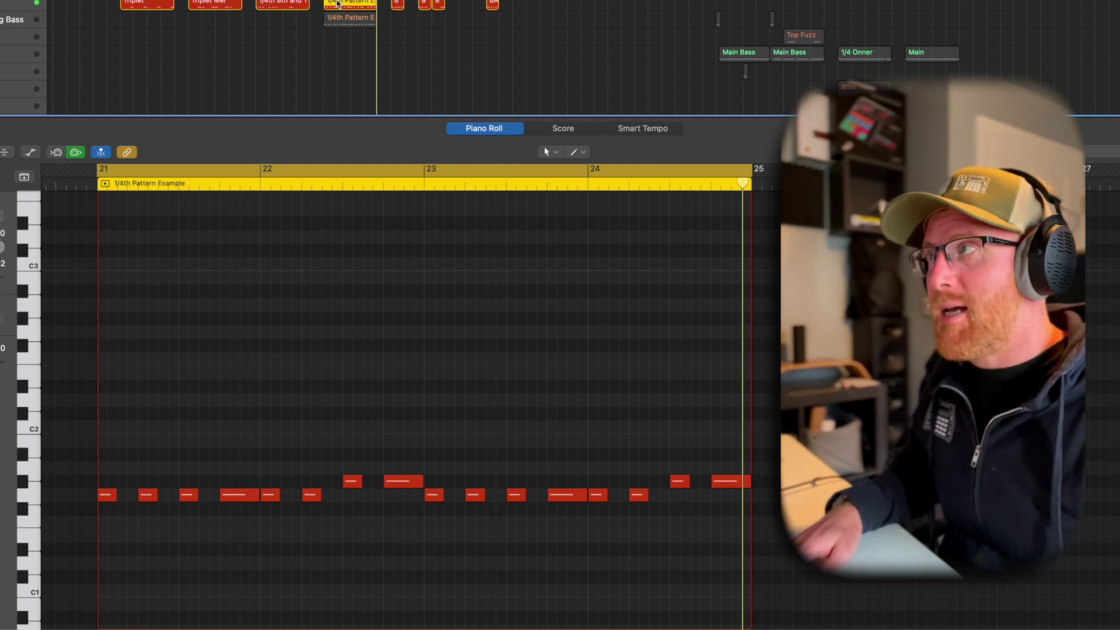
pyautogui.moveTo(340, 2); pyautogui.dragTo(335, 32)
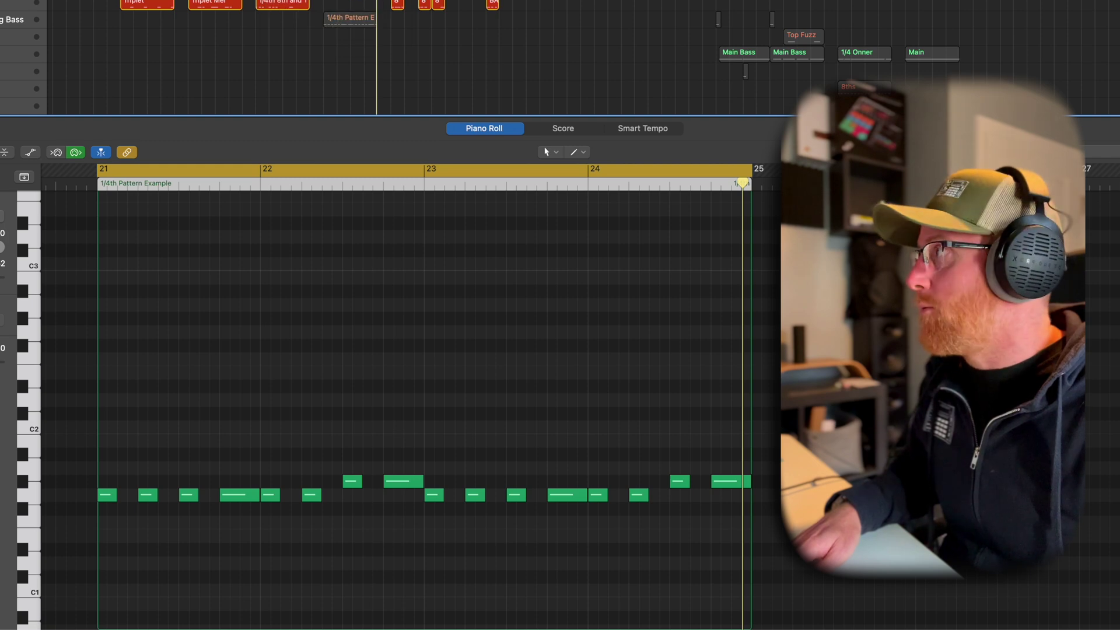
pyautogui.press('space')
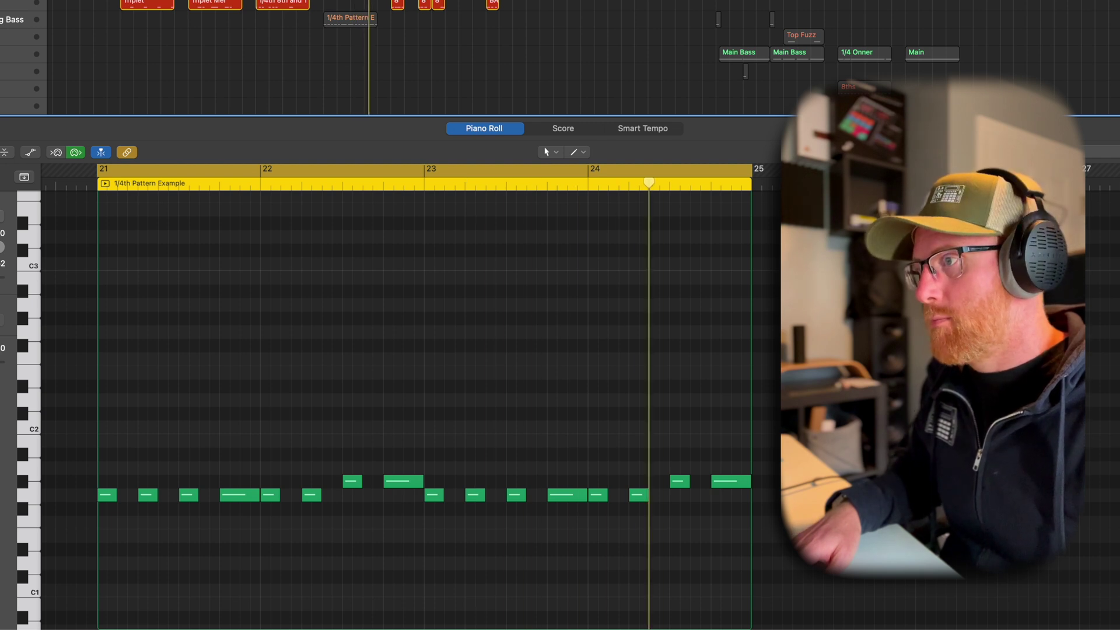
# Step: Compare the sustained 1/4th Pattern Example on the Fuzzer track with the short-note version, restoring and playing the latter
pyautogui.moveTo(350, 18); pyautogui.dragTo(350, 3)
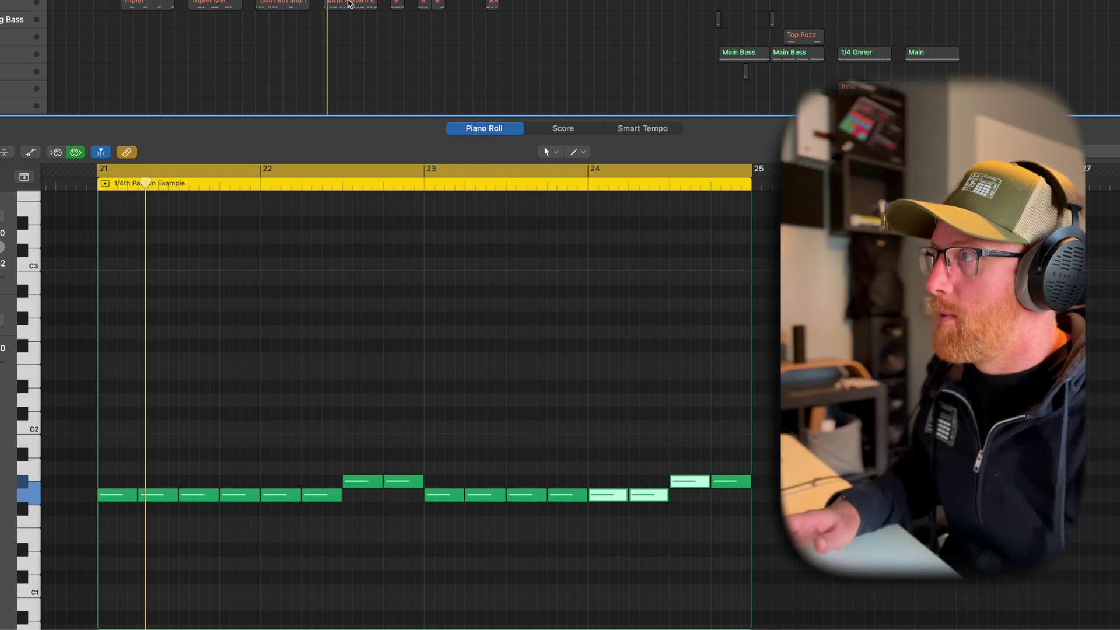
pyautogui.moveTo(349, 3); pyautogui.dragTo(349, 18)
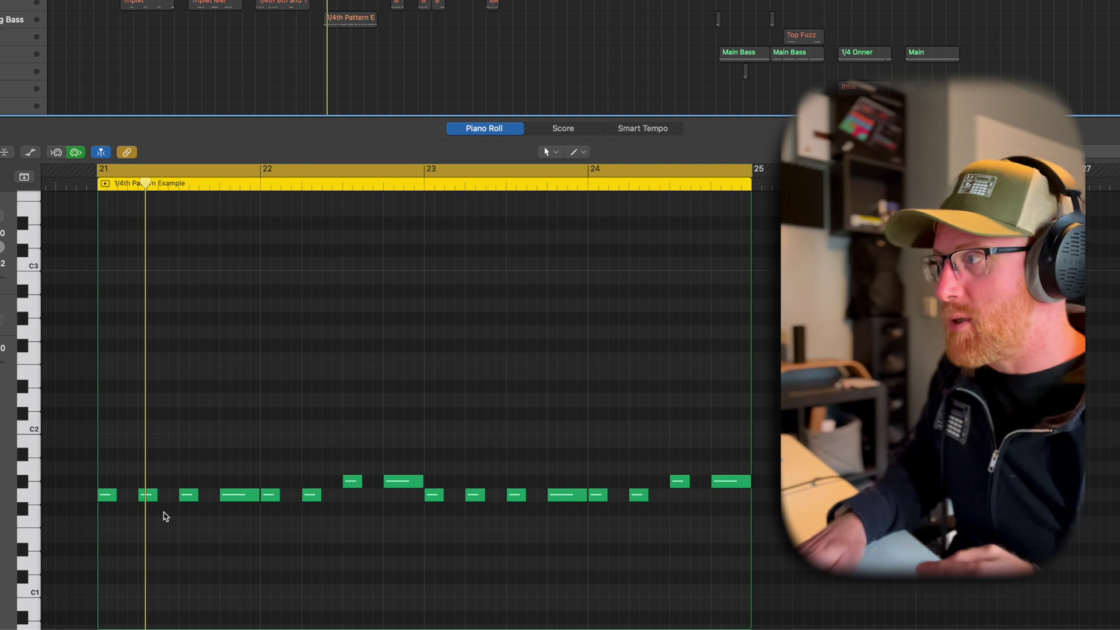
pyautogui.press('space')
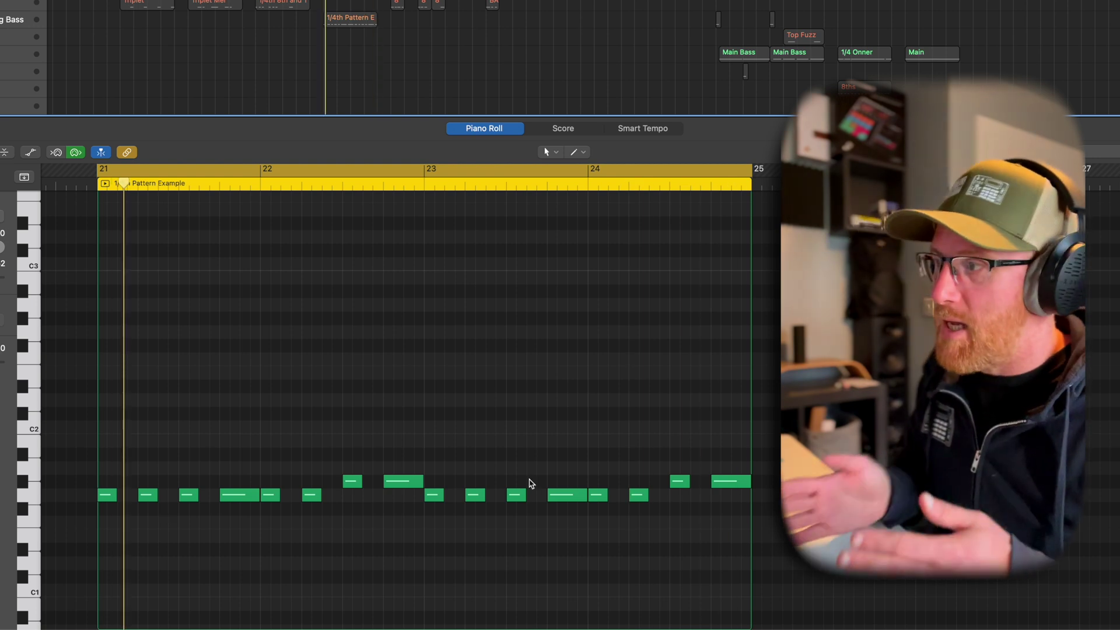
# Step: Change the note at bar 24 beat 3 to a quarter-note G1, play the pattern and swap in the sustained version for comparison
pyautogui.click(685, 495)
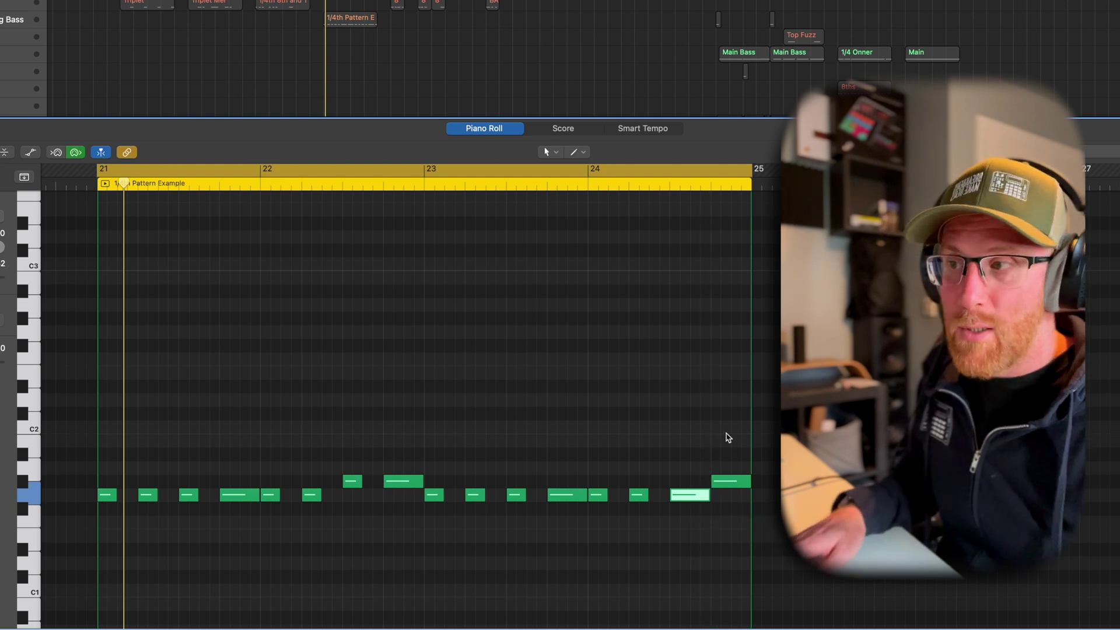
pyautogui.press('space')
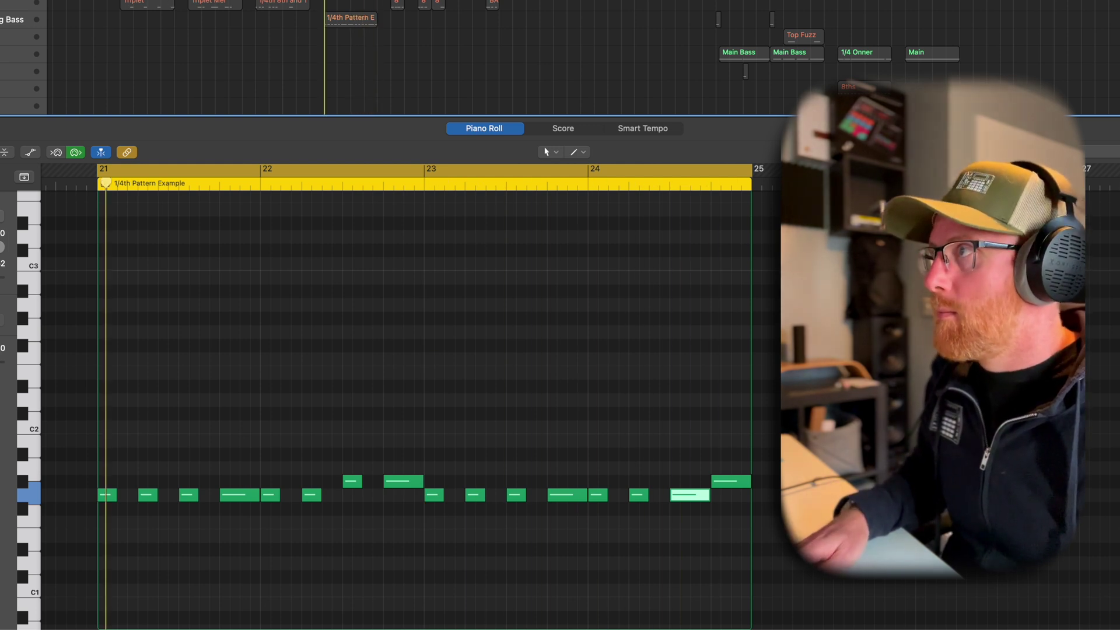
pyautogui.moveTo(340, 19); pyautogui.dragTo(337, 13)
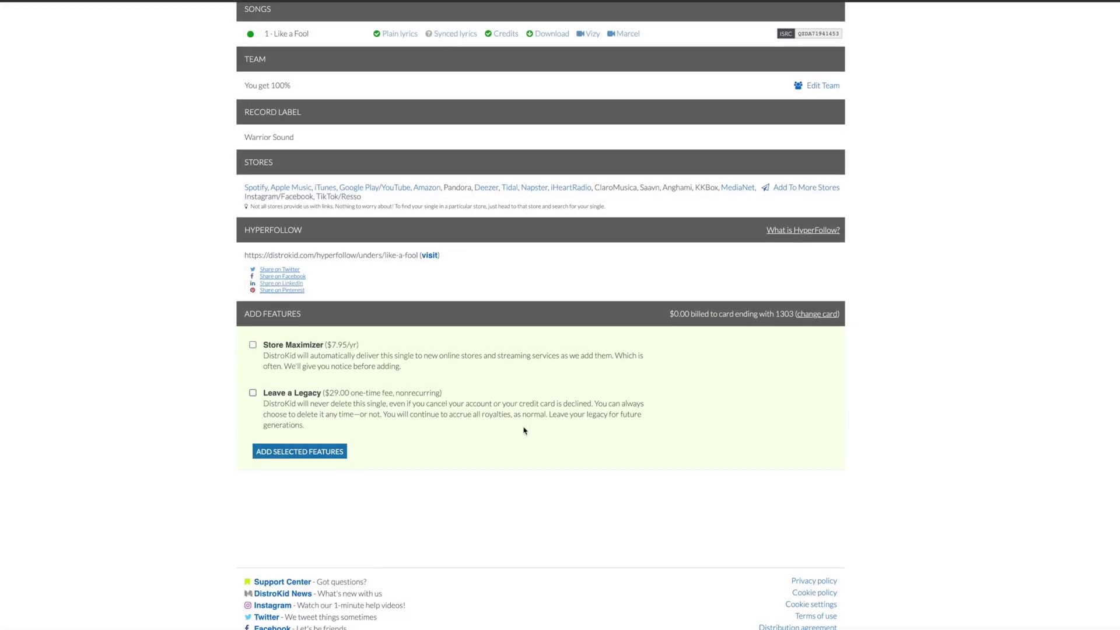
pyautogui.scroll(3, 524, 431)
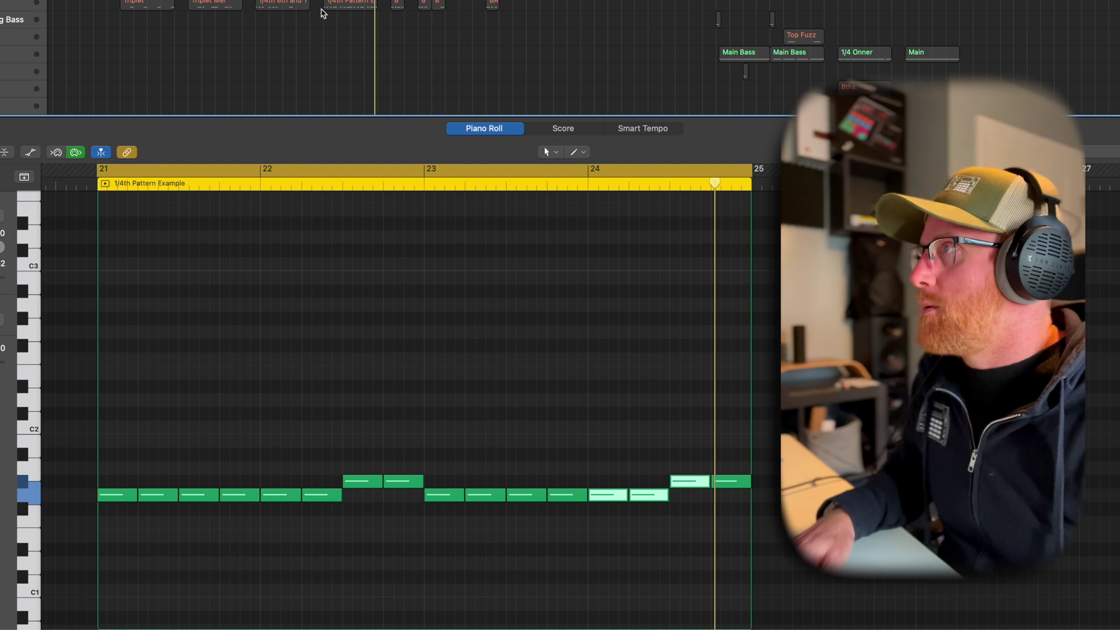
# Step: Restore the short-note pattern, shorten the first notes of bars 21 and 22 to sixteenths, add a sixteenth G1 half a beat after each, and play
pyautogui.moveTo(350, 5); pyautogui.dragTo(350, 20)
pyautogui.click(113, 496)
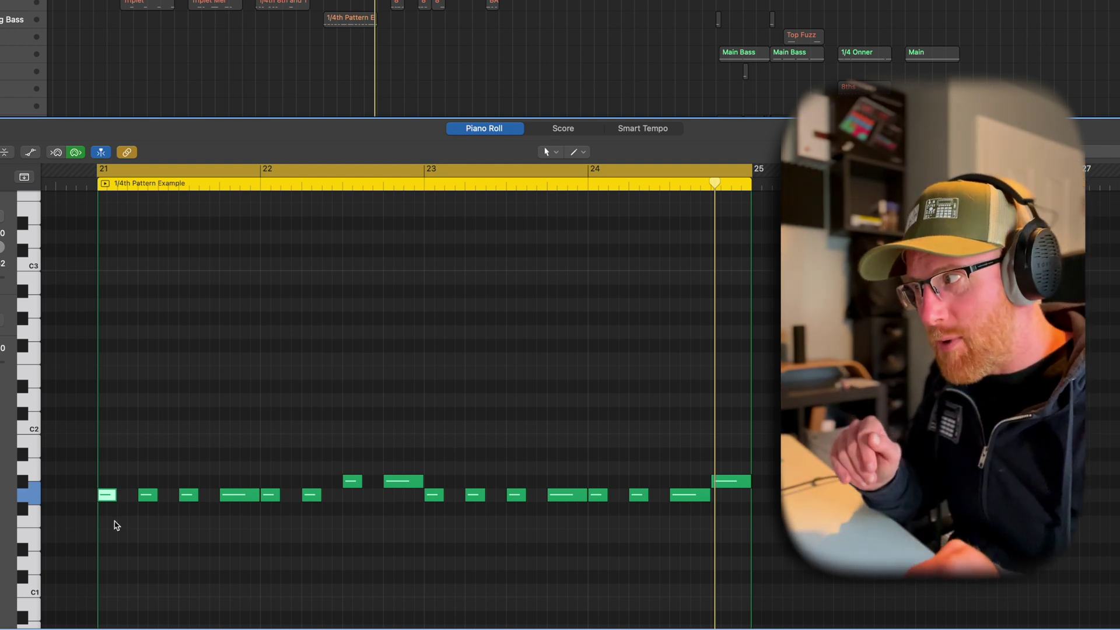
pyautogui.moveTo(112, 500); pyautogui.dragTo(106, 500)
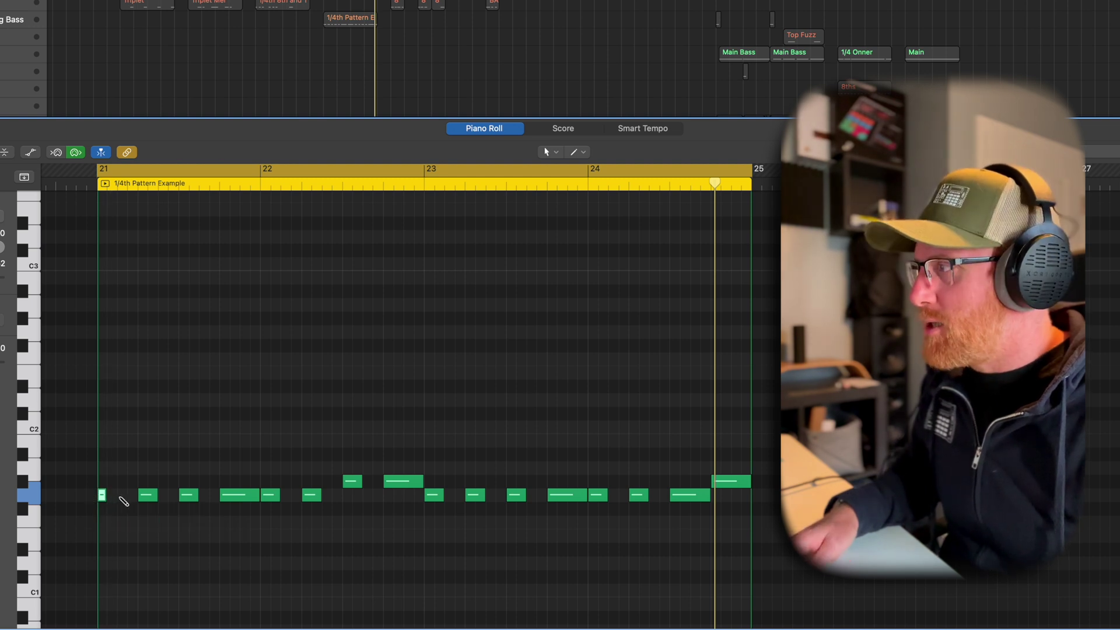
pyautogui.click(122, 496)
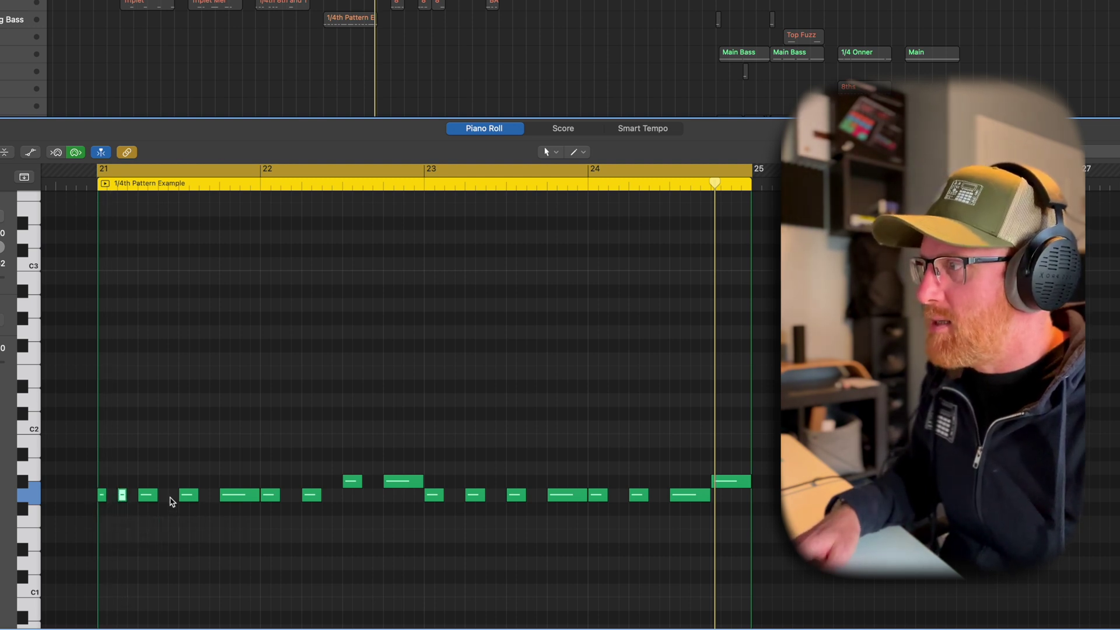
pyautogui.moveTo(277, 497); pyautogui.dragTo(269, 497)
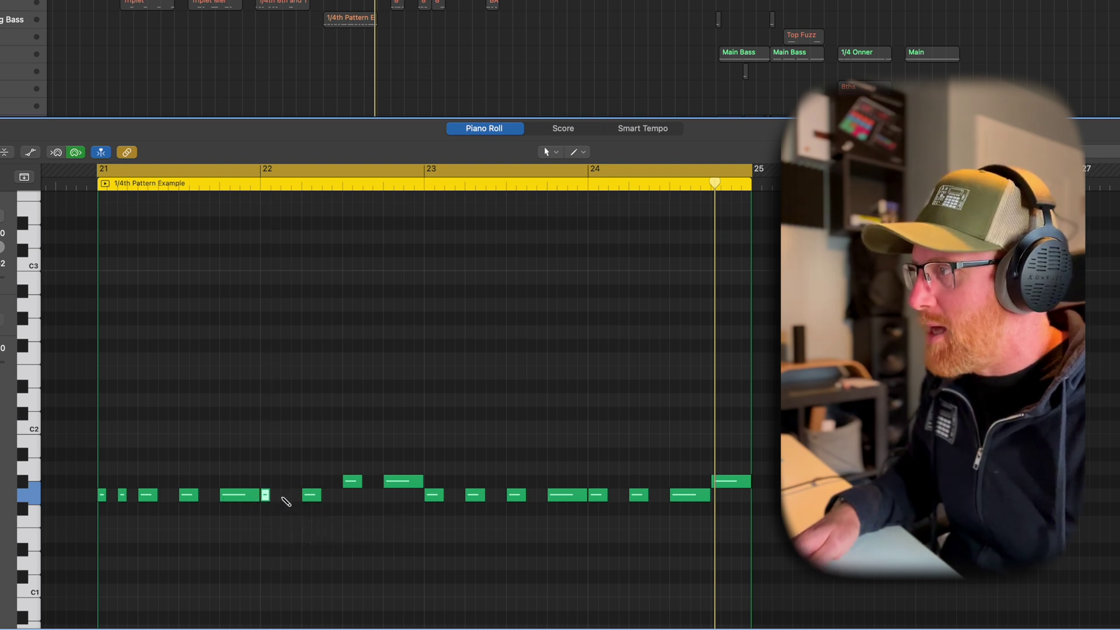
pyautogui.click(286, 496)
pyautogui.press('space')
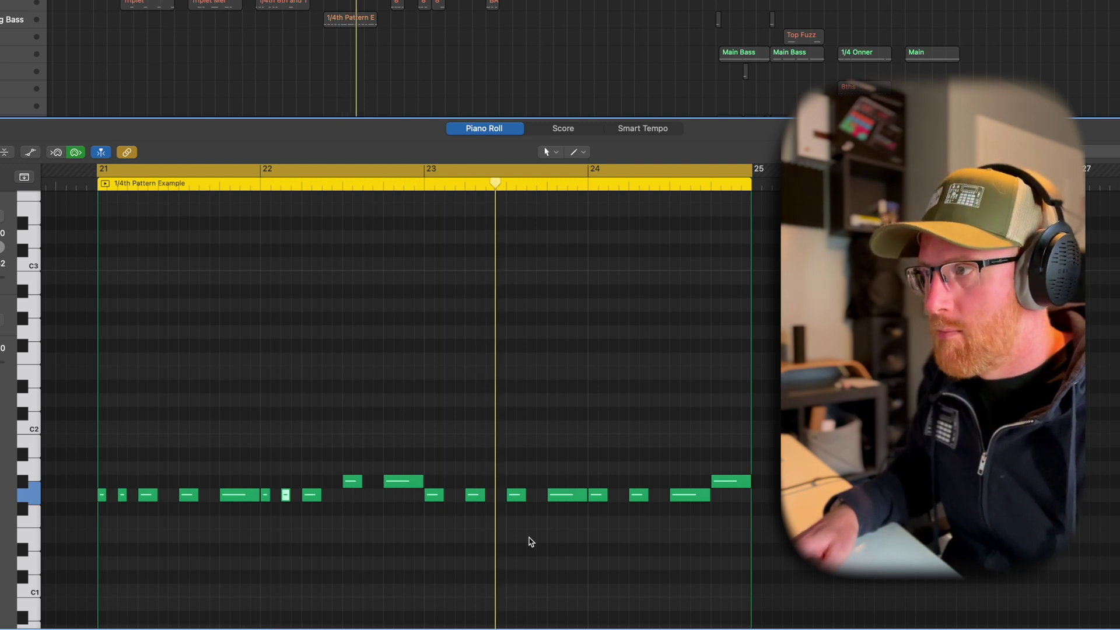
# Step: Display the Fuzzer and Shredded regions at bar 16, cycle them, play the pattern and examine its notes in bars 18 and 19
pyautogui.press('space')
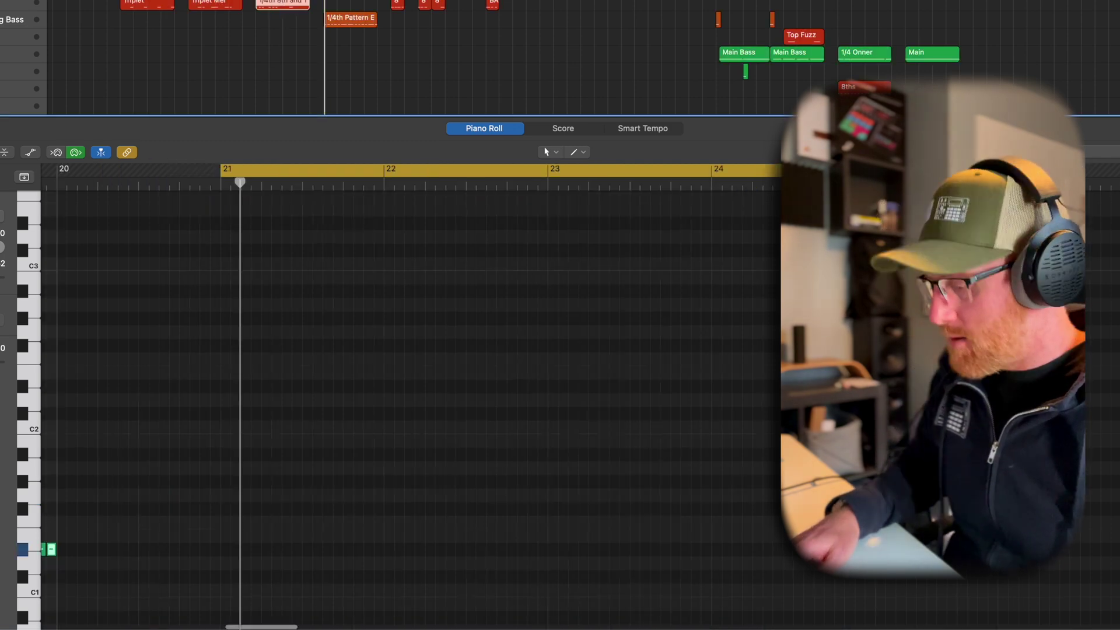
pyautogui.press('space')
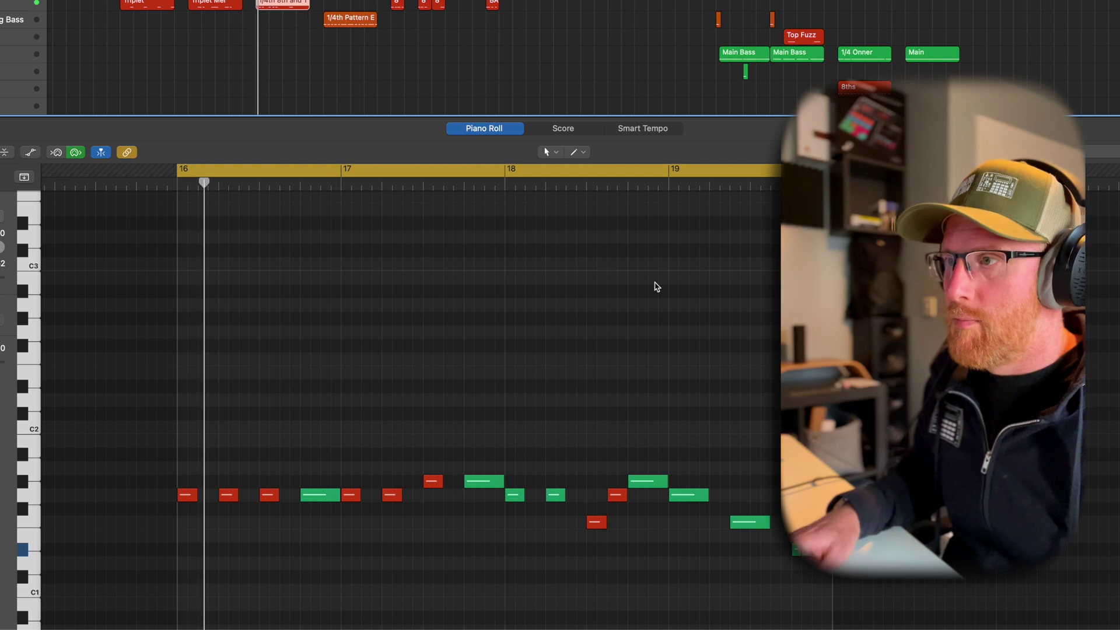
pyautogui.press('space')
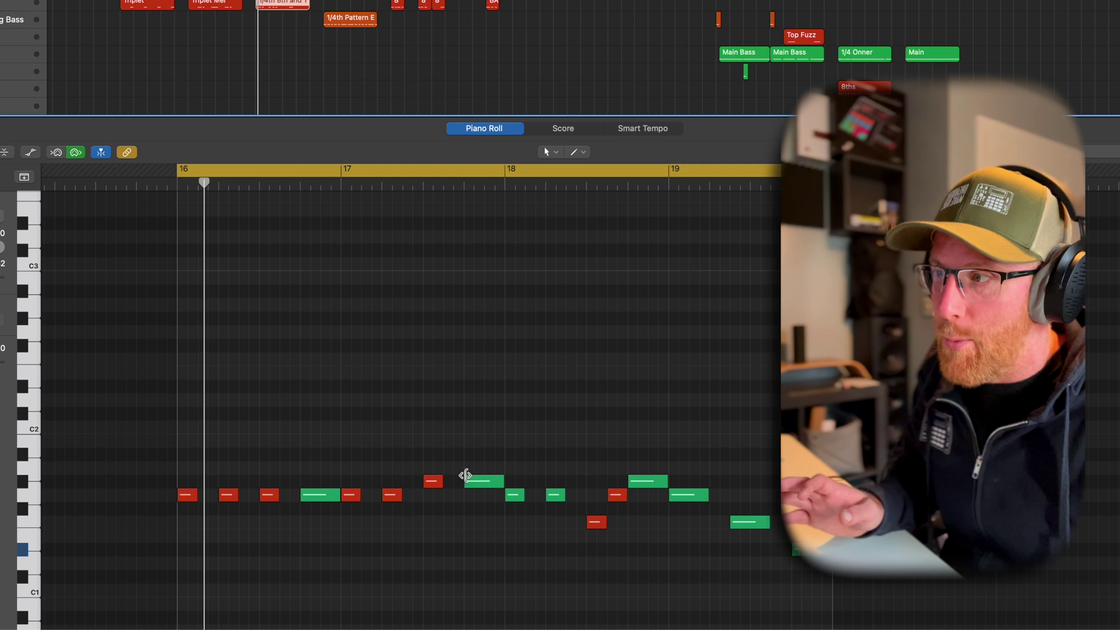
pyautogui.click(617, 495)
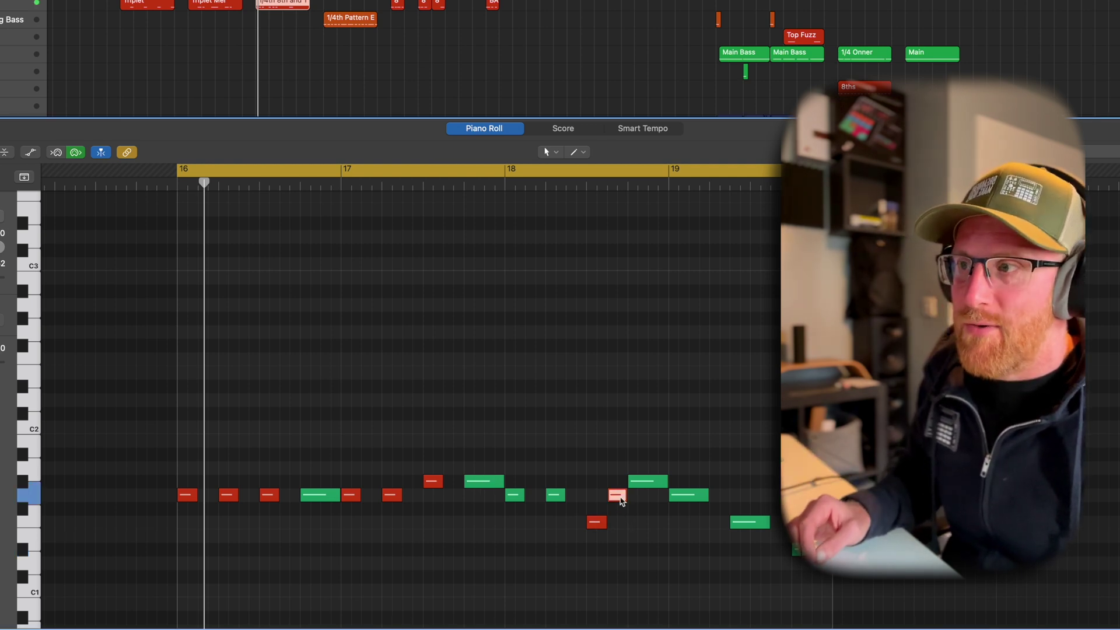
pyautogui.click(748, 525)
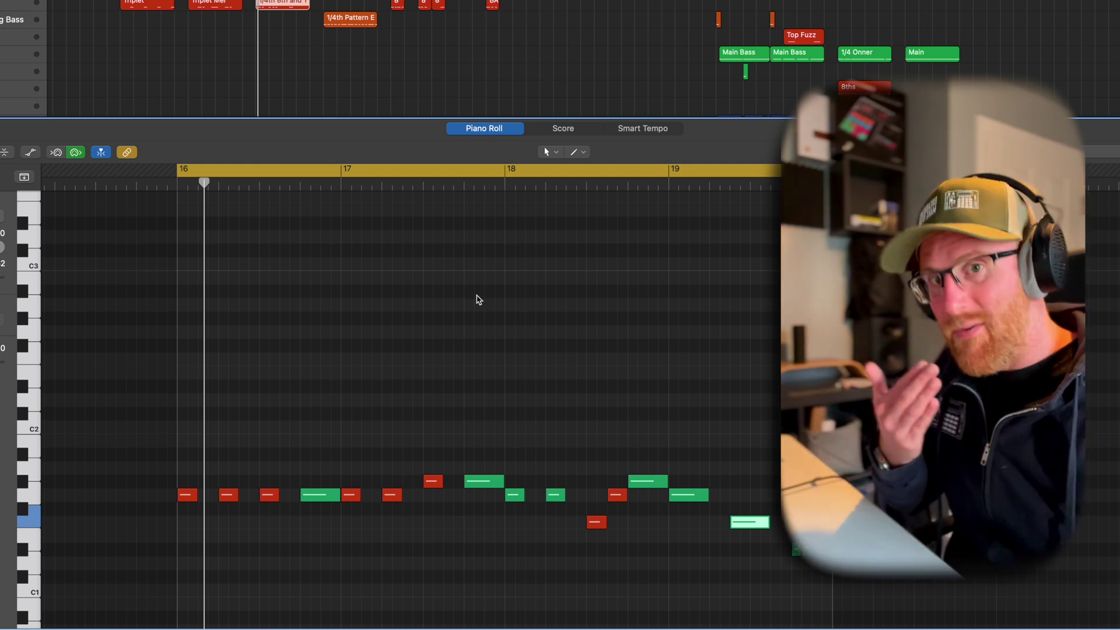
# Step: Shorten the note at bar 17 beat 3 to a sixteenth, add a matching sixteenth half a beat after it, and play the pattern
pyautogui.press('space')
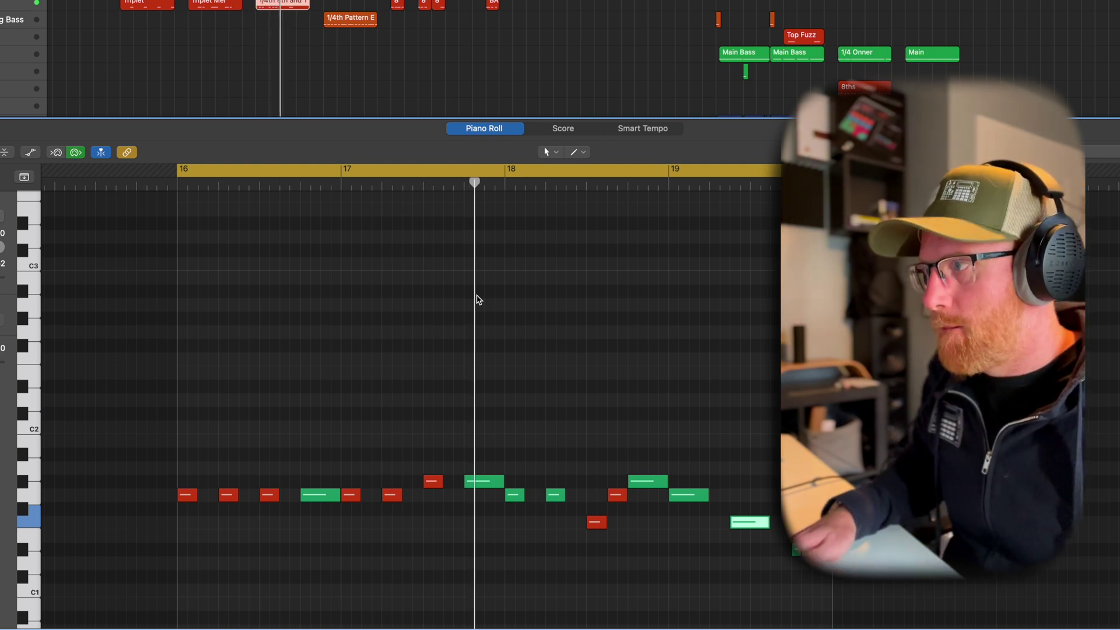
pyautogui.moveTo(440, 487); pyautogui.dragTo(432, 489)
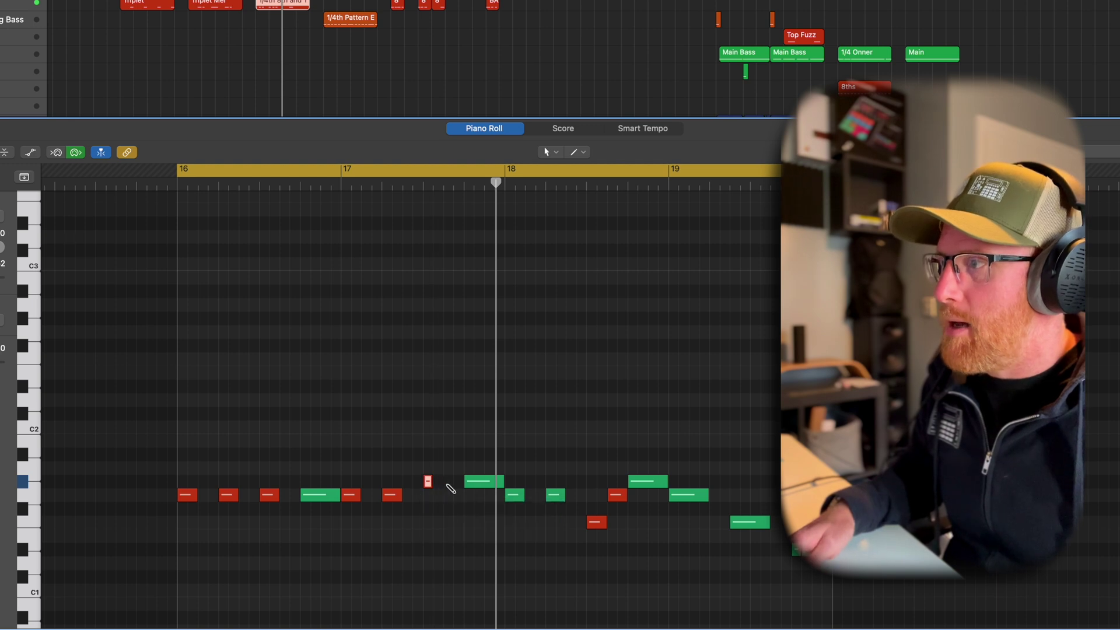
pyautogui.press('space')
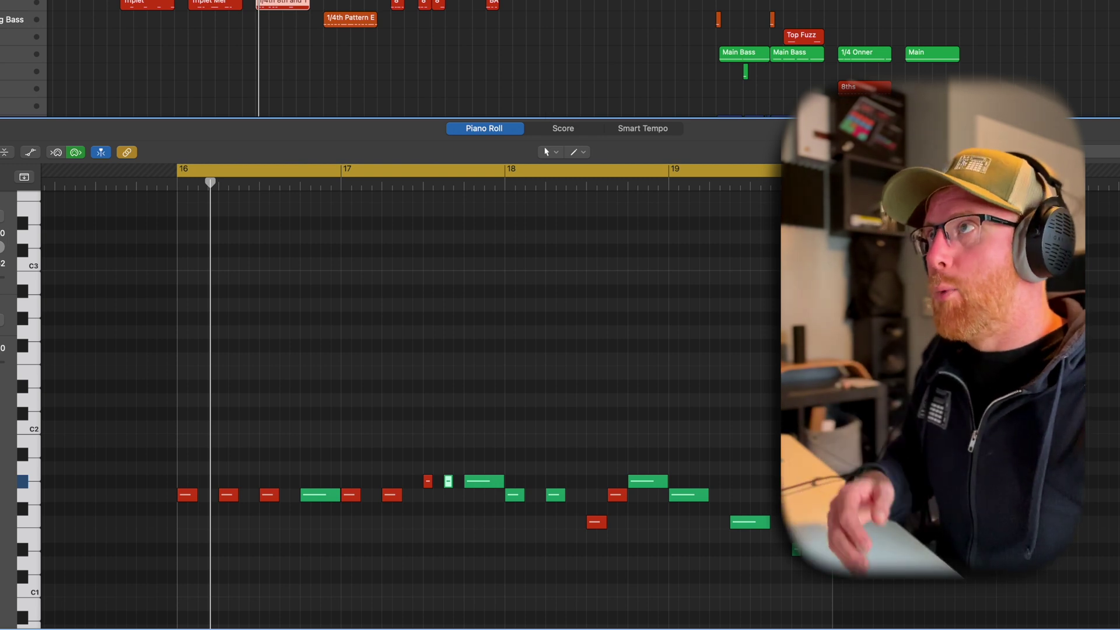
# Step: Display the Gmin LEg region at bar 42 and examine its long overlapping notes up to bar 50
pyautogui.hscroll(15, 408, 397)
pyautogui.scroll(-5, 613, 283)
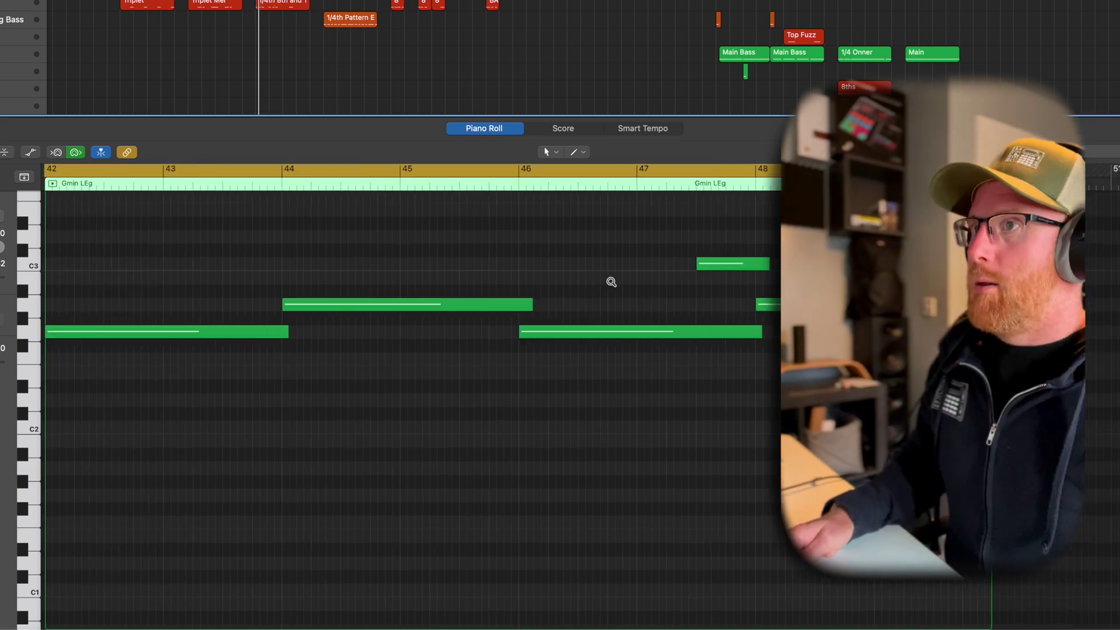
pyautogui.hscroll(-3, 613, 282)
pyautogui.scroll(2, 613, 282)
pyautogui.scroll(2, 616, 286)
pyautogui.hscroll(1, 616, 285)
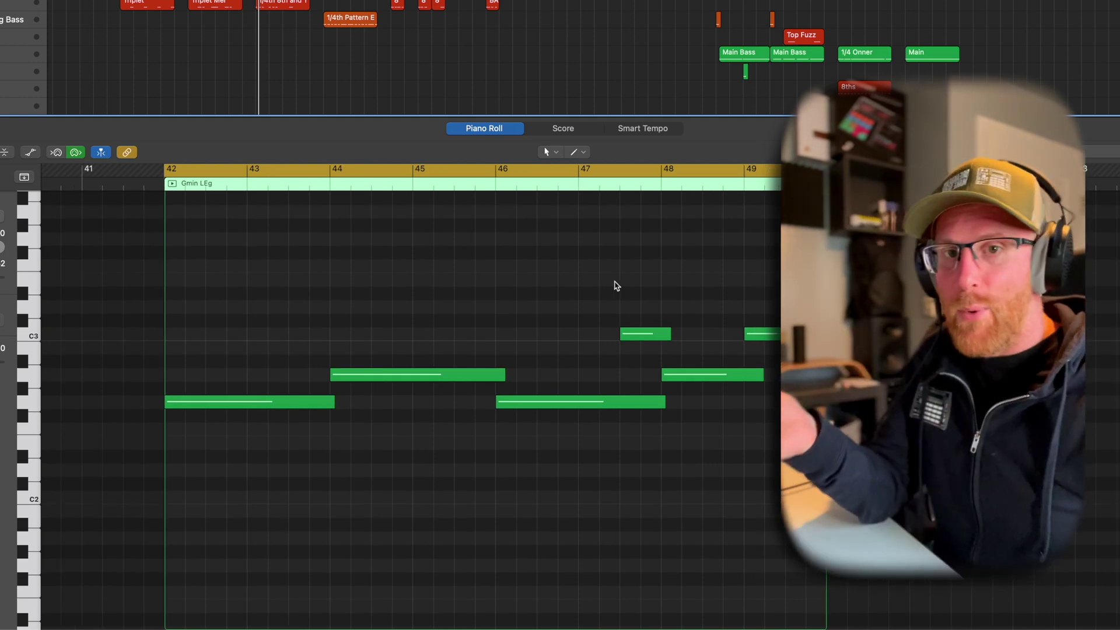
pyautogui.moveTo(295, 433); pyautogui.dragTo(299, 374)
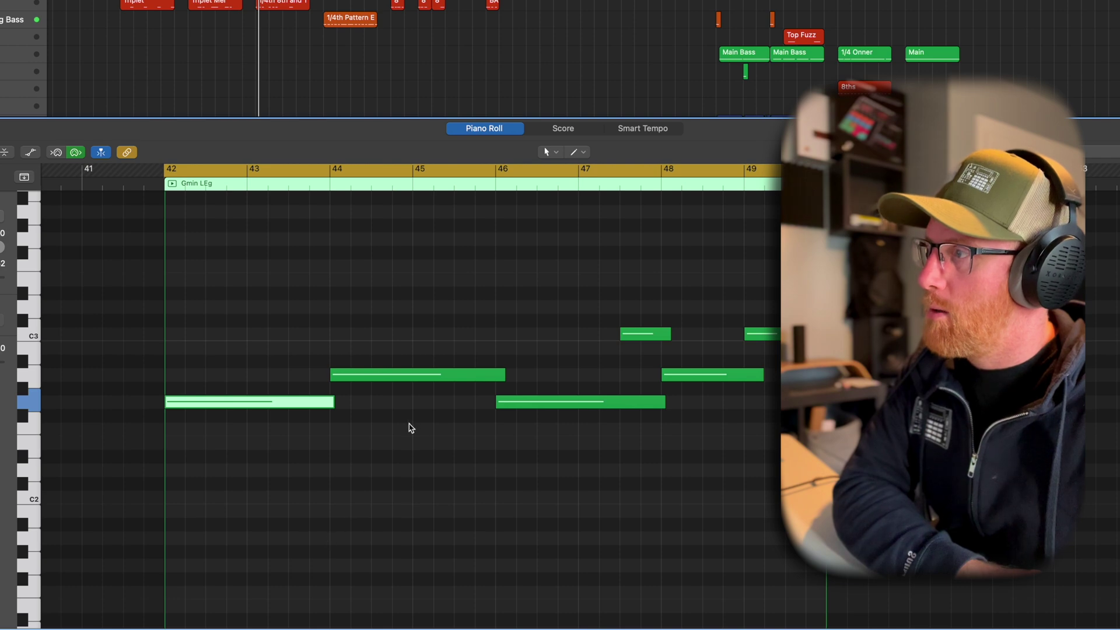
pyautogui.press('Right')
pyautogui.press('Right')
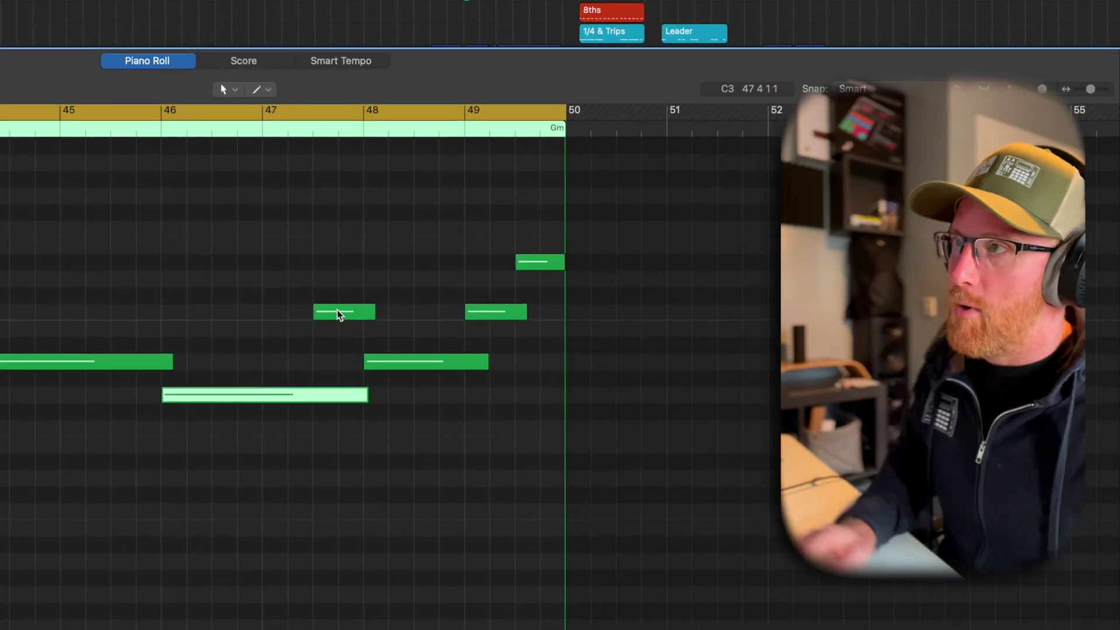
pyautogui.press('super+Right')
pyautogui.hscroll(3, 337, 316)
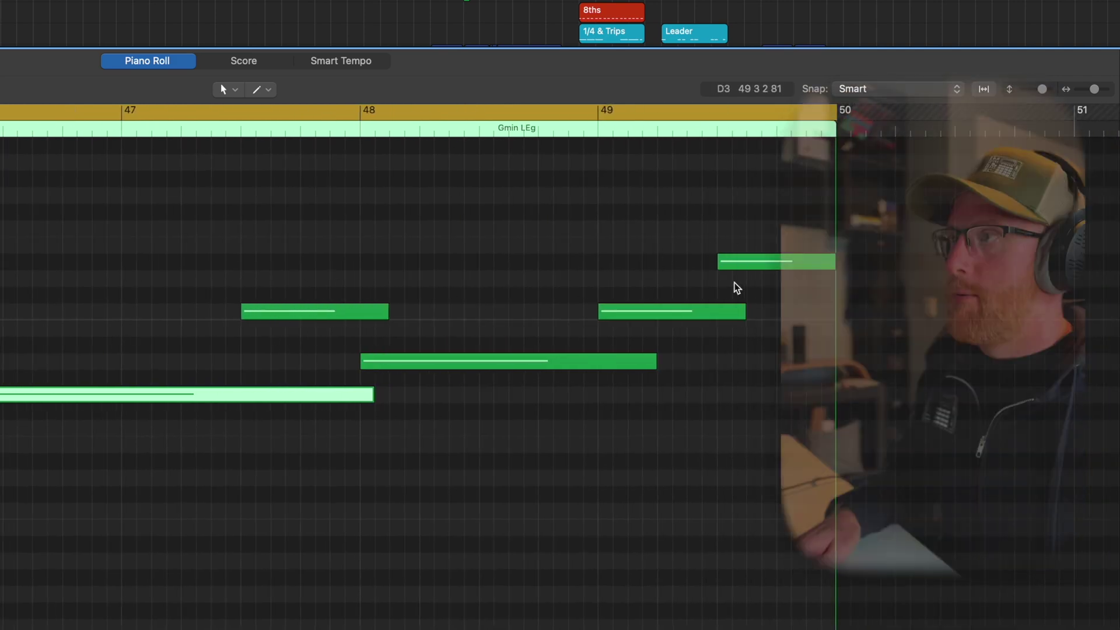
pyautogui.press('super+Left')
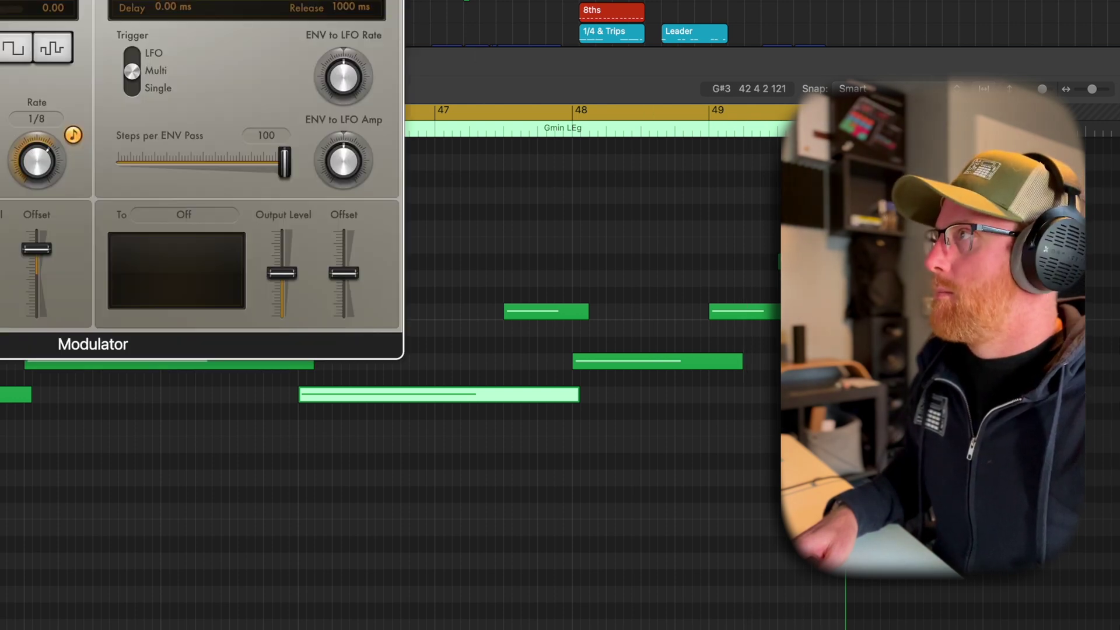
# Step: Close the Modulator, set the Sampler's mode to Legato while Gmin LEg plays, and hide the plug-in windows
pyautogui.press('super+w')
pyautogui.press('v')
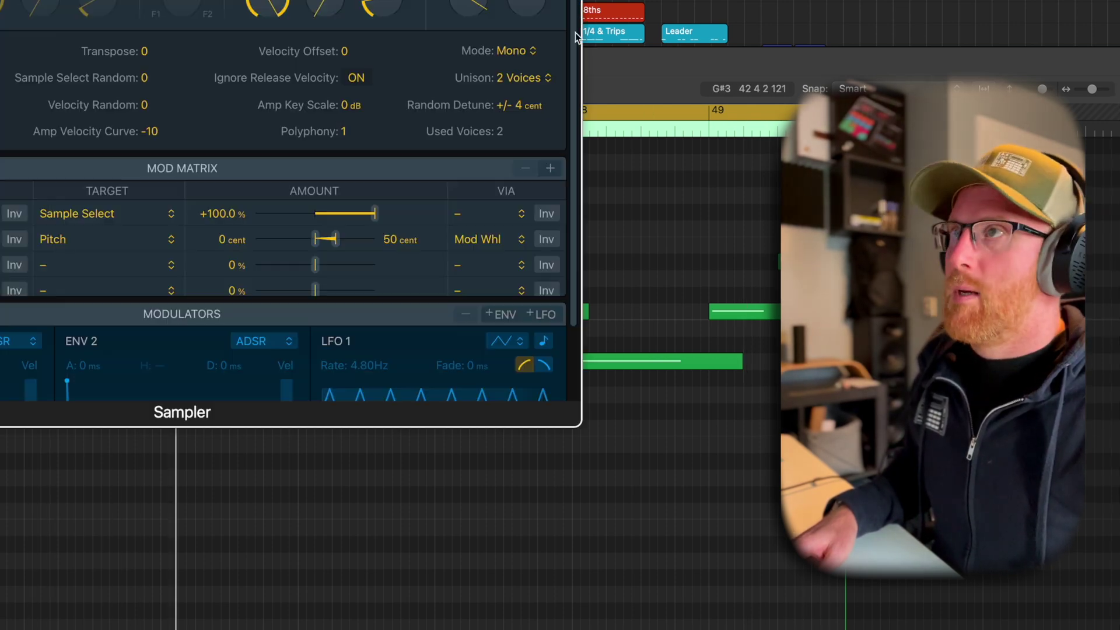
pyautogui.click(524, 54)
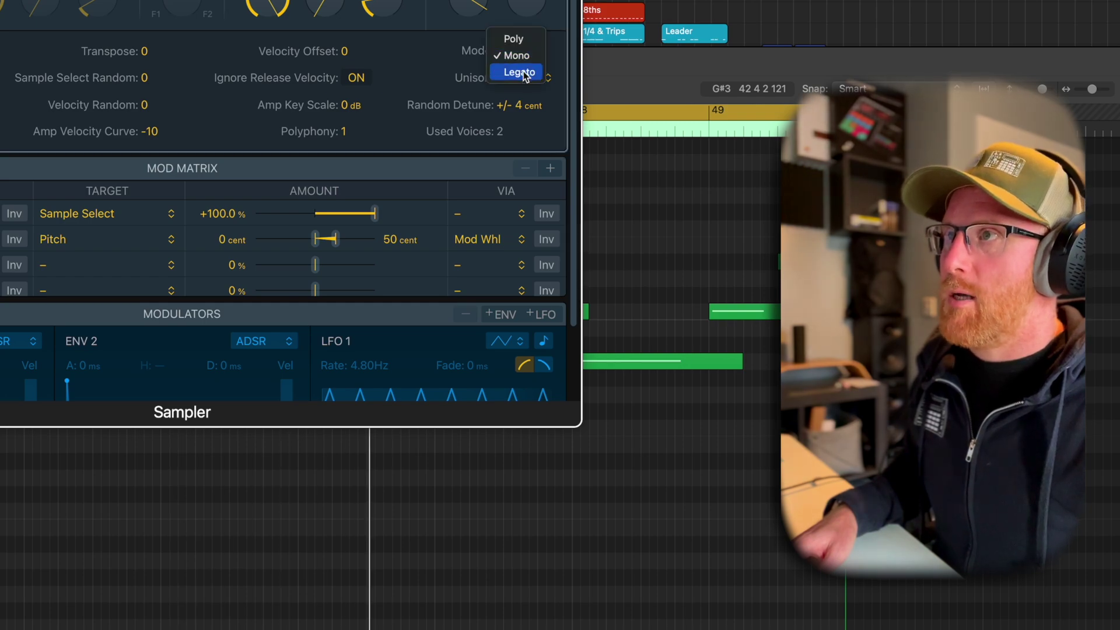
pyautogui.click(518, 72)
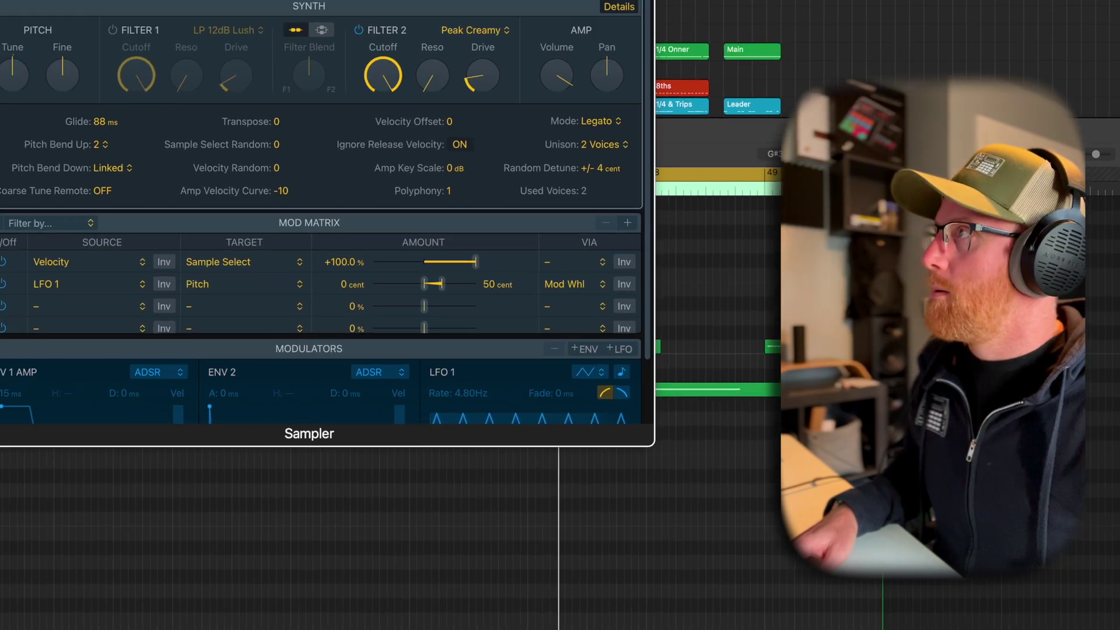
pyautogui.press('v')
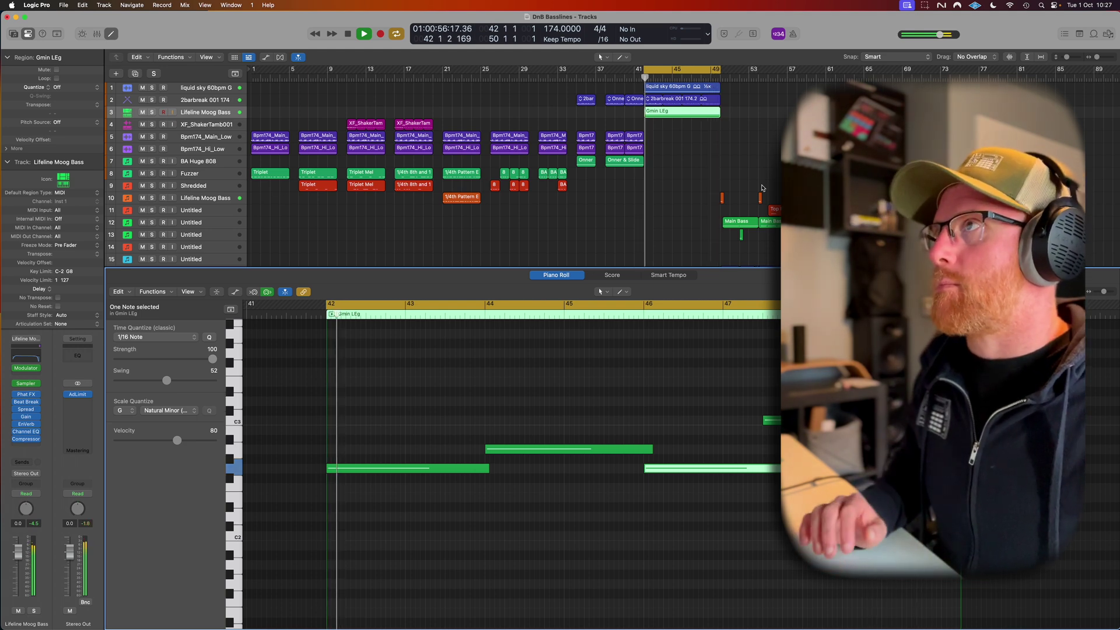
# Step: Display the Onner & Slide region, extend its first long note slightly past bar 40 to overlap the next one, and play it
pyautogui.click(624, 160)
pyautogui.press('space')
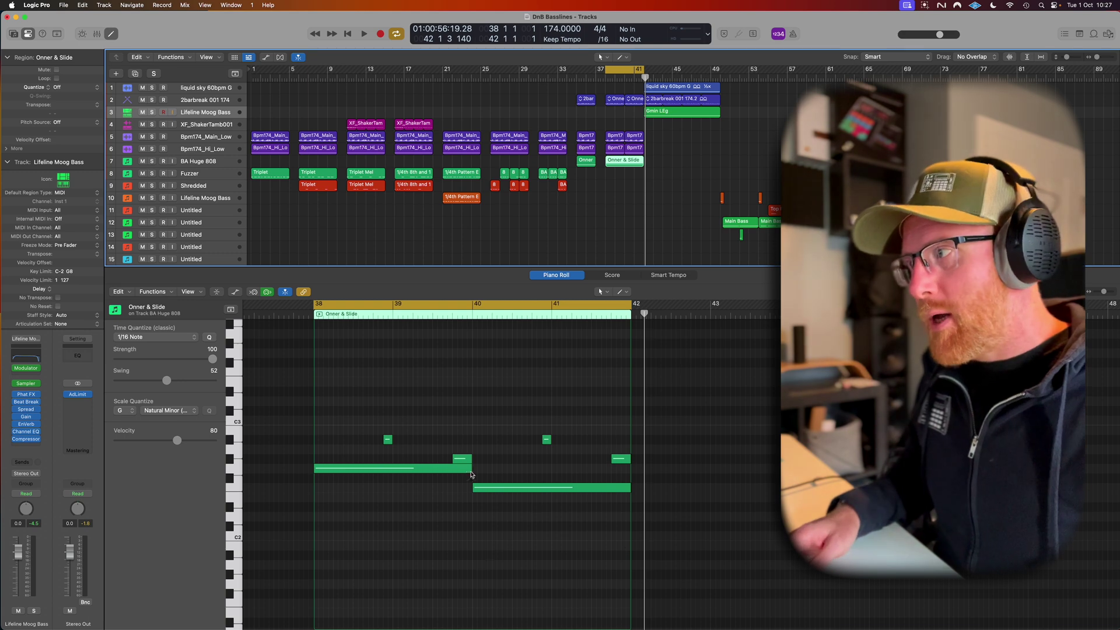
pyautogui.click(471, 470)
pyautogui.moveTo(473, 473); pyautogui.dragTo(476, 470)
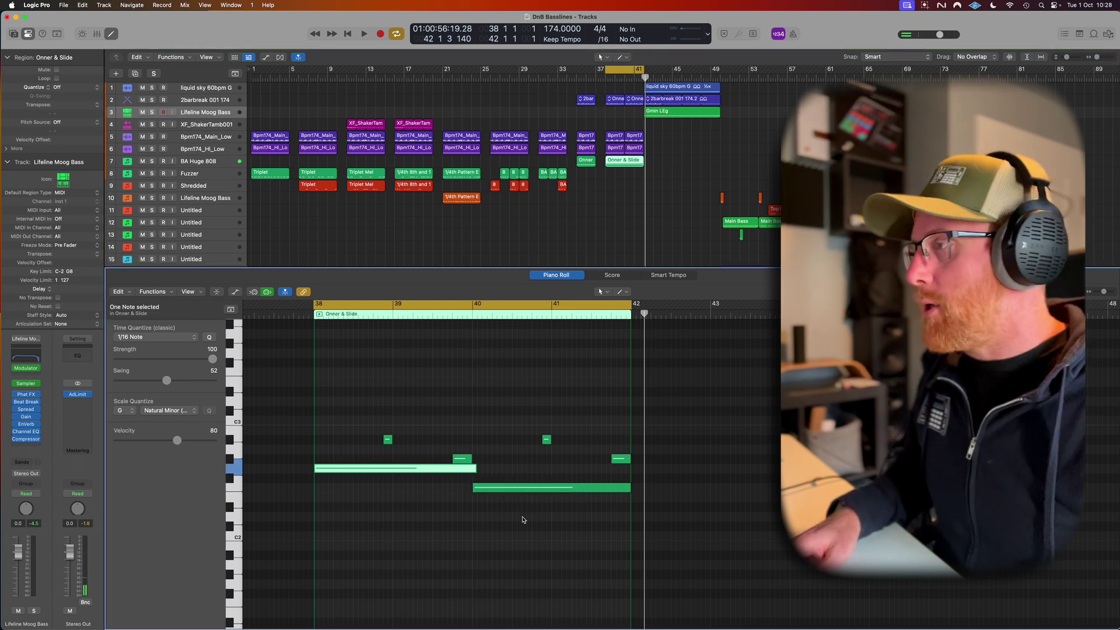
pyautogui.press('space')
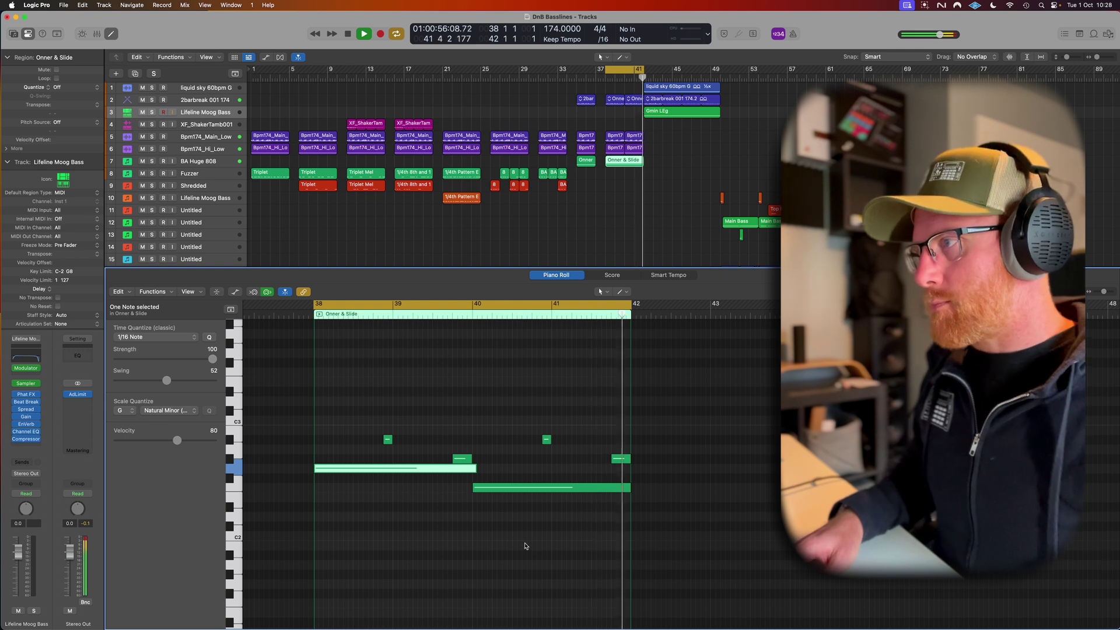
pyautogui.press('space')
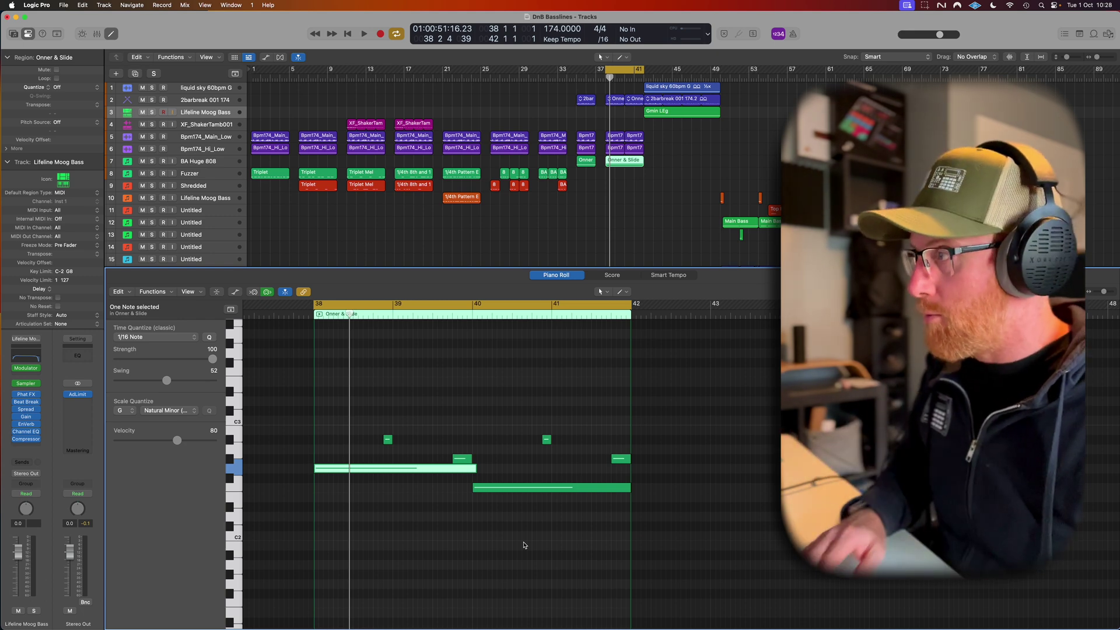
# Step: Split the long notes into pairs starting at bars 38, 39, 40 and 41, each ending before the following short note, and play them
pyautogui.moveTo(475, 468); pyautogui.dragTo(383, 472)
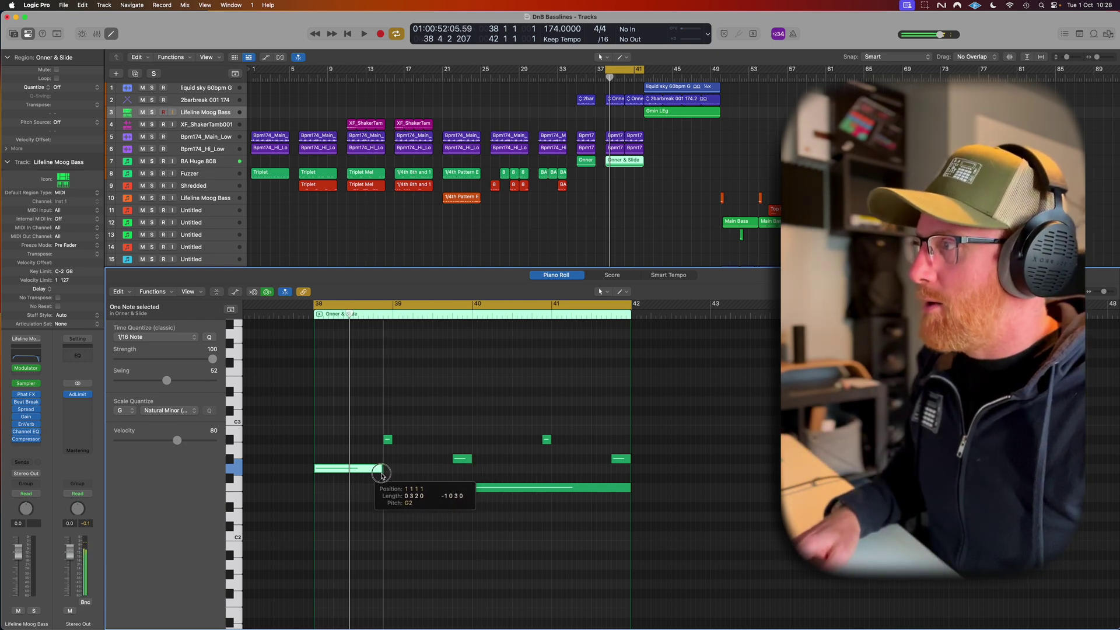
pyautogui.click(397, 471)
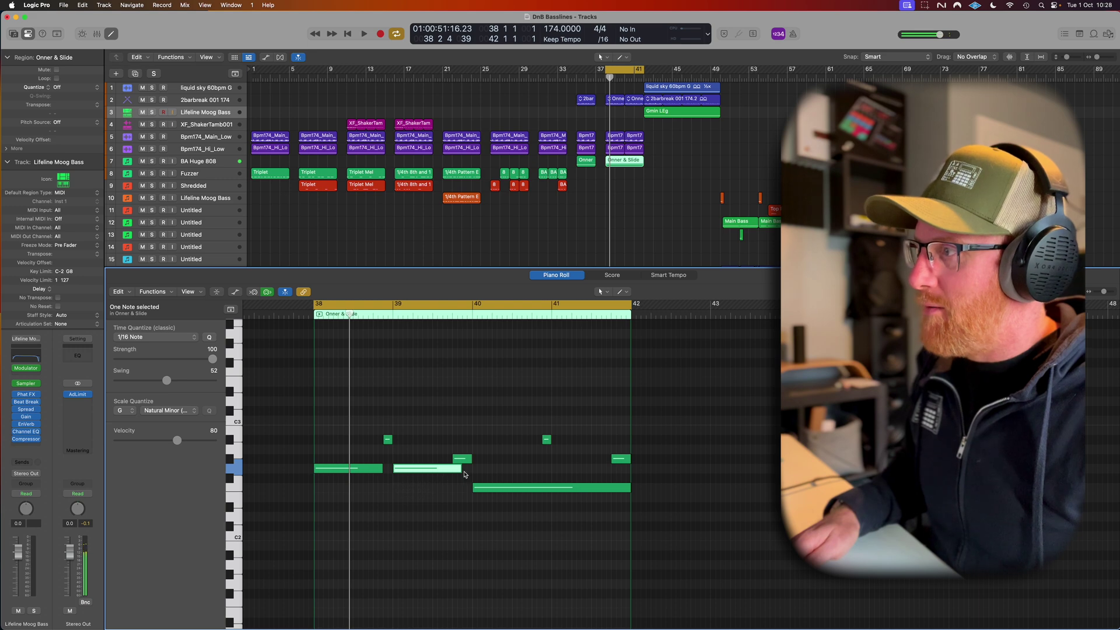
pyautogui.moveTo(461, 470); pyautogui.dragTo(470, 490)
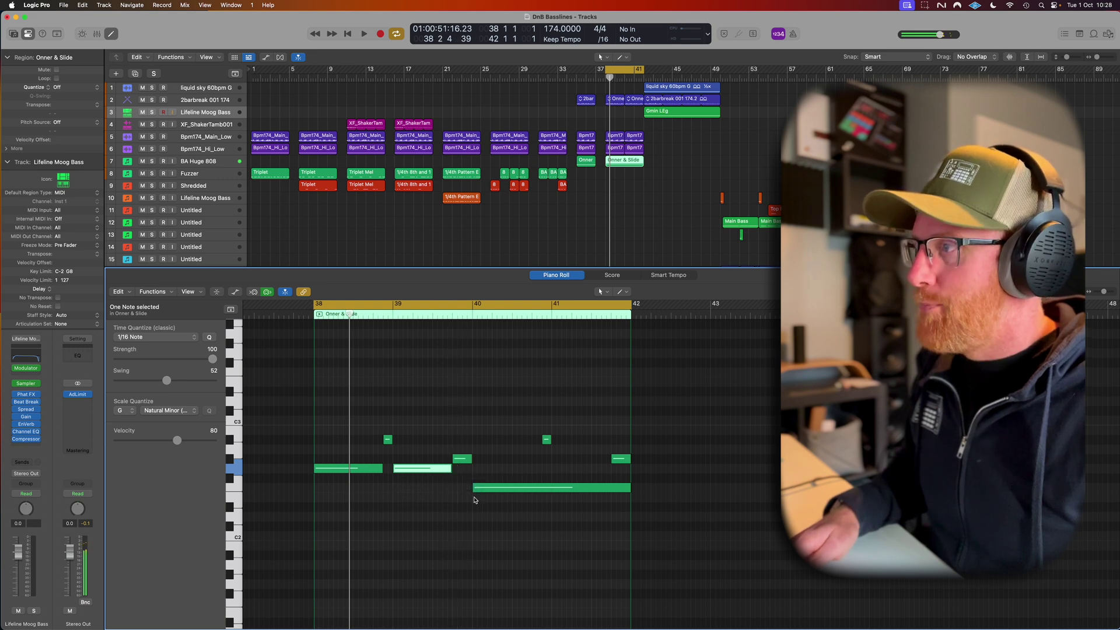
pyautogui.moveTo(630, 489); pyautogui.dragTo(541, 489)
pyautogui.moveTo(622, 492); pyautogui.dragTo(612, 494)
pyautogui.press('space')
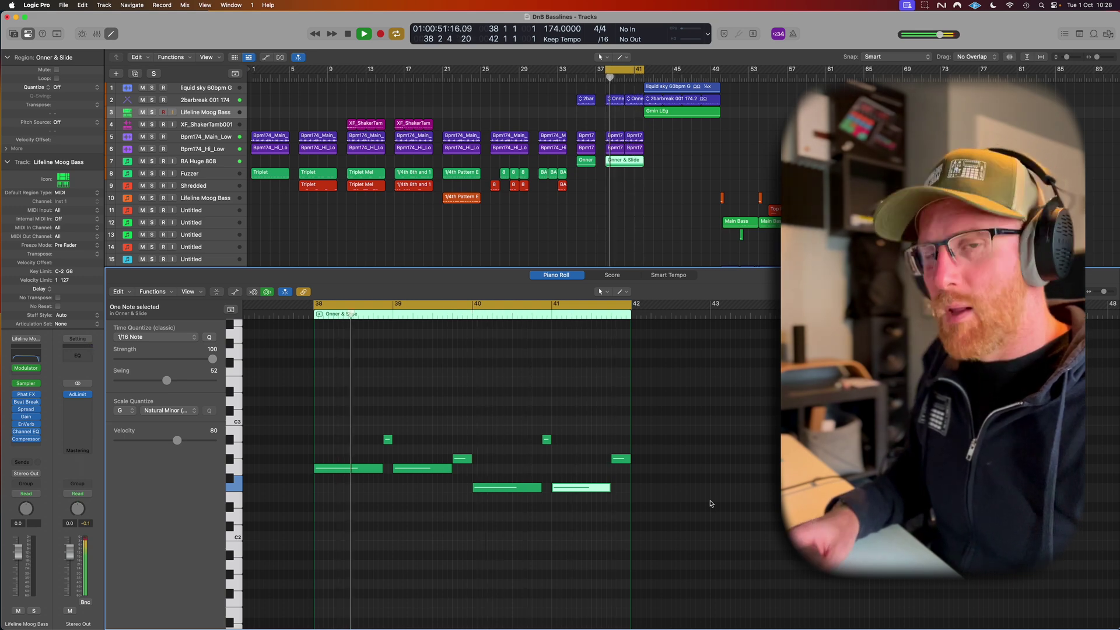
pyautogui.press('space')
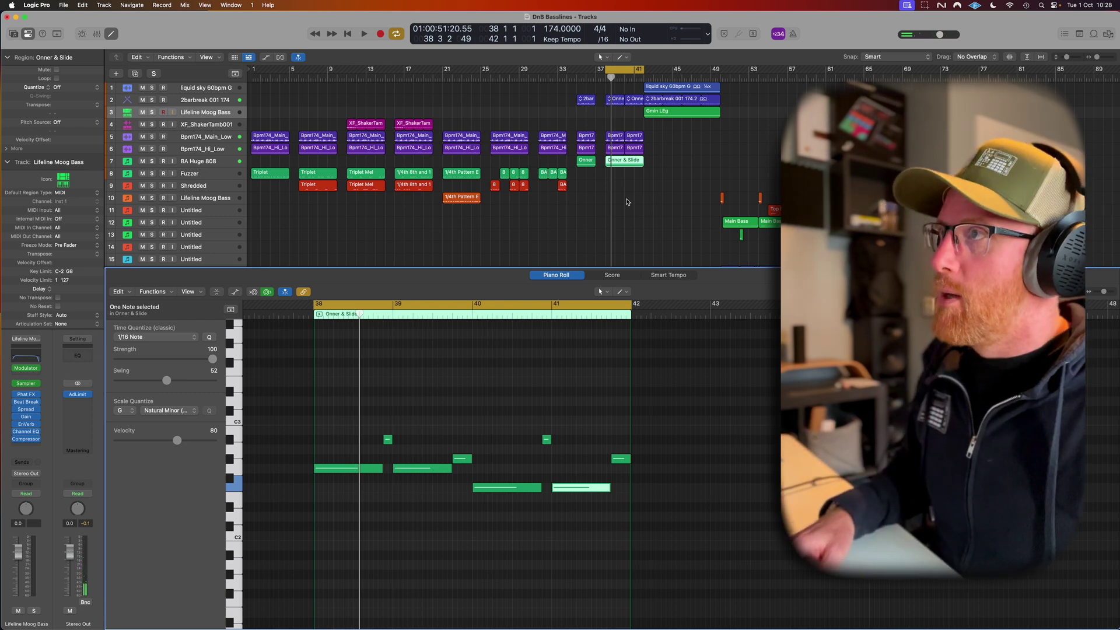
# Step: Move the Onner & Slide region from the BA Huge 808 track to the Fuzzer track and play it
pyautogui.moveTo(623, 165); pyautogui.dragTo(624, 178)
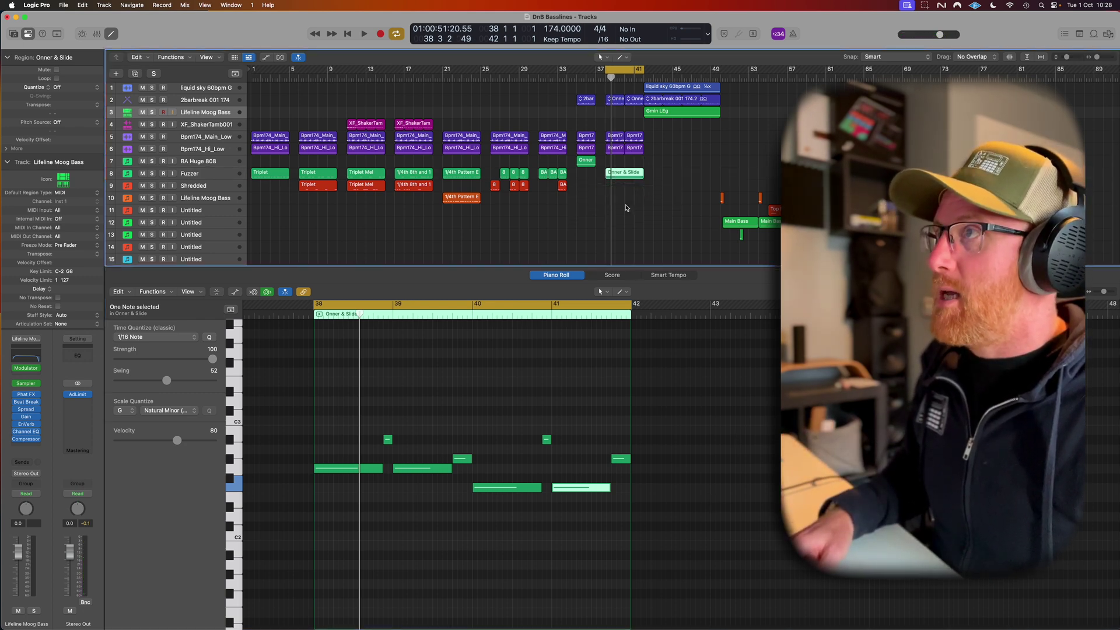
pyautogui.press('space')
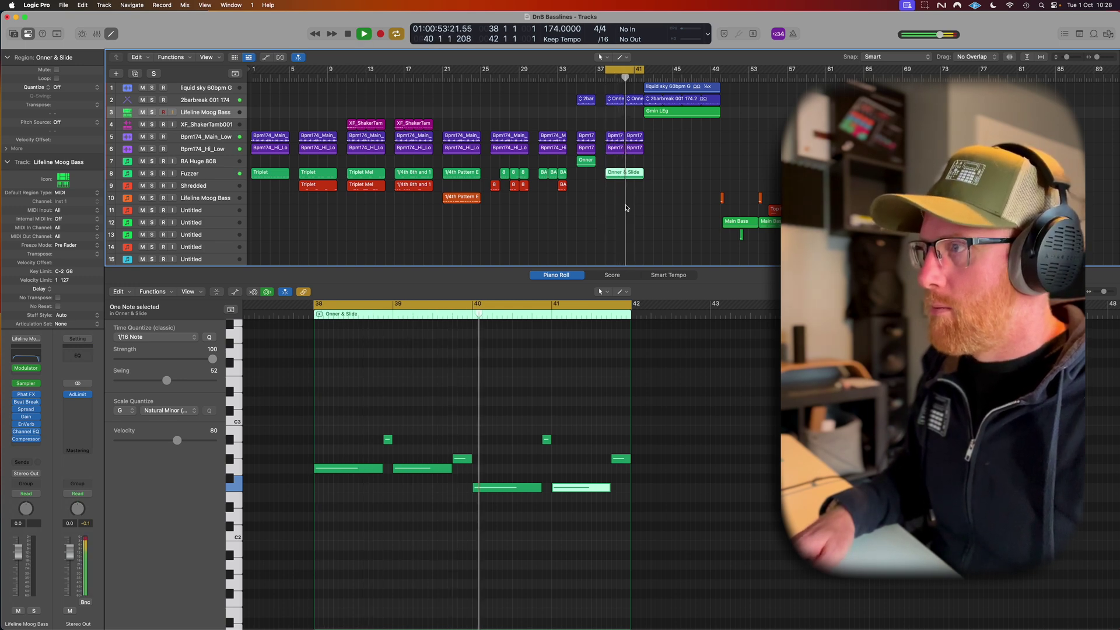
pyautogui.press('space')
# Step: Transpose all eight notes of the Onner & Slide region down one octave and play the region on Fuzzer
pyautogui.moveTo(656, 515); pyautogui.dragTo(319, 410)
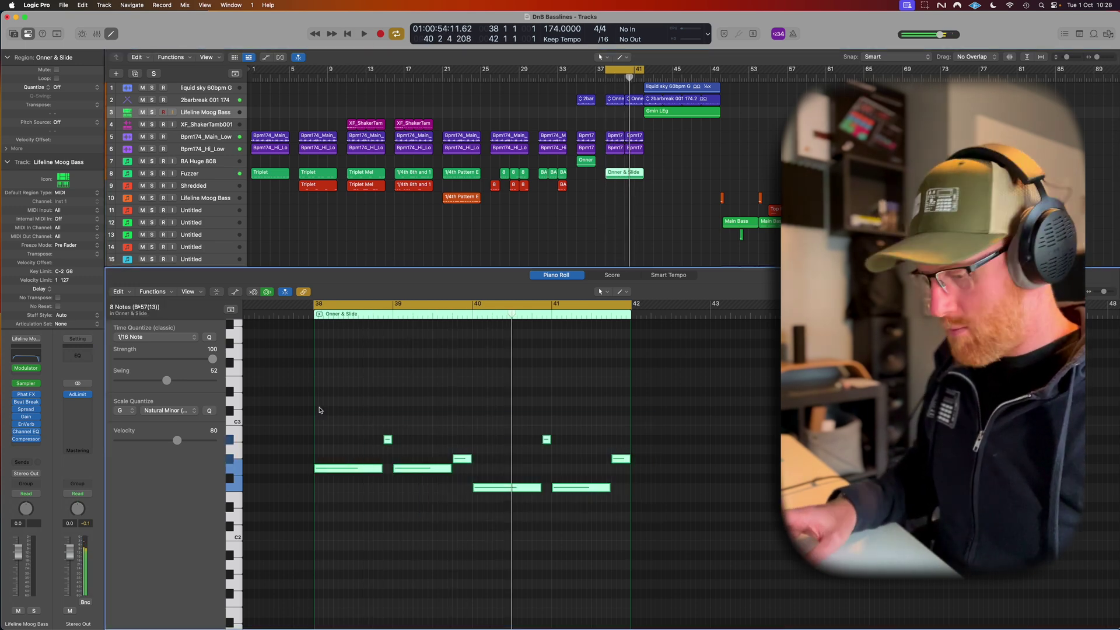
pyautogui.hotkey('alt', 'shift', 'Down')
pyautogui.press('space')
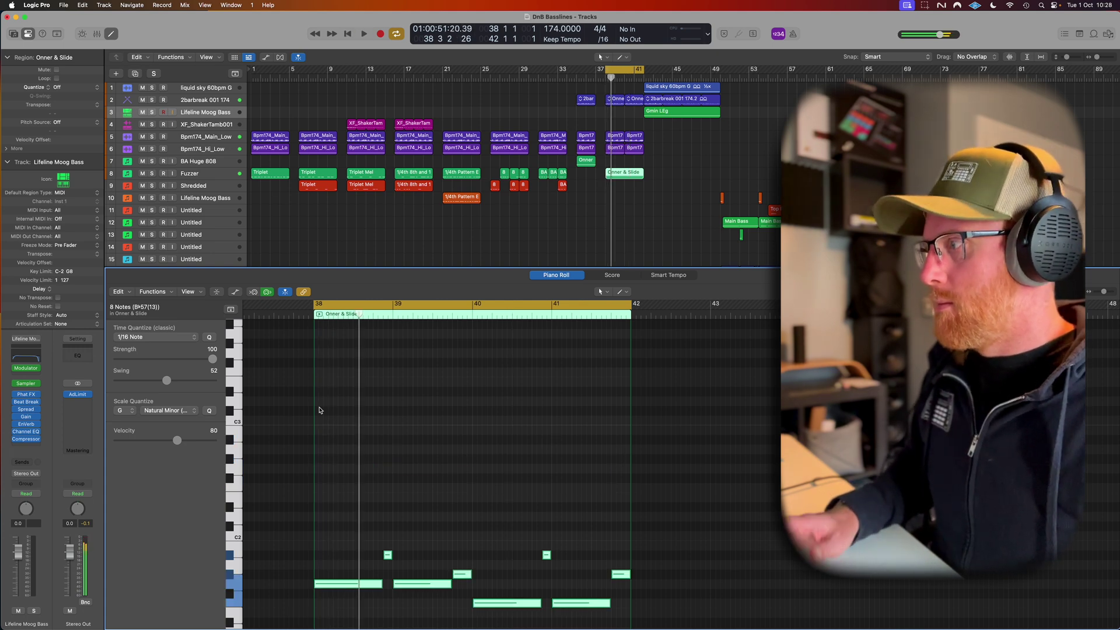
pyautogui.scroll(-5, 426, 452)
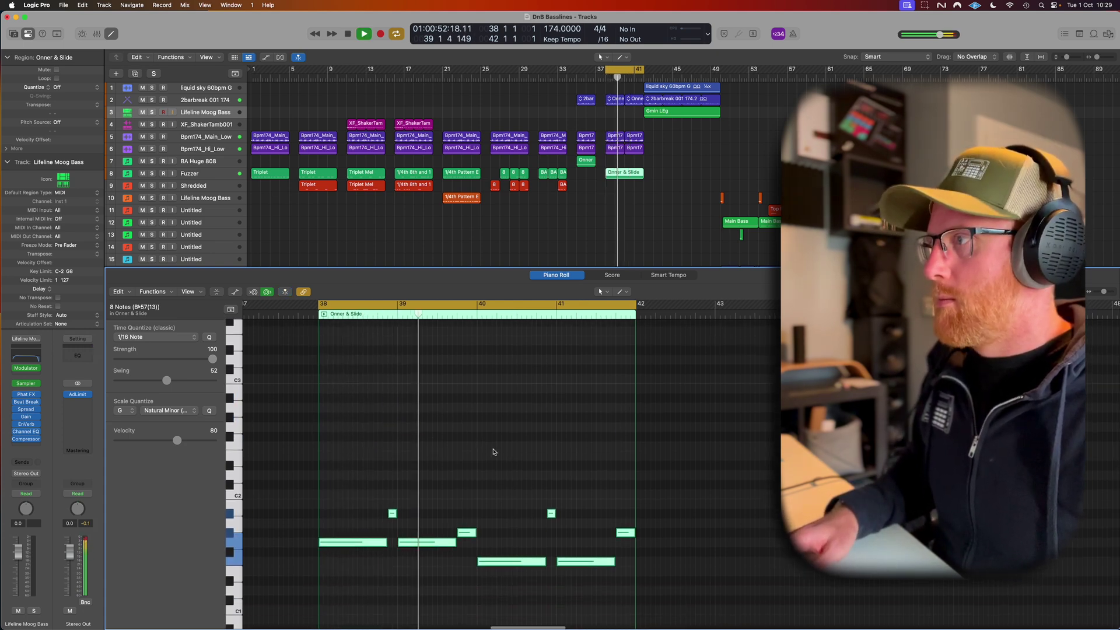
pyautogui.scroll(1, 493, 452)
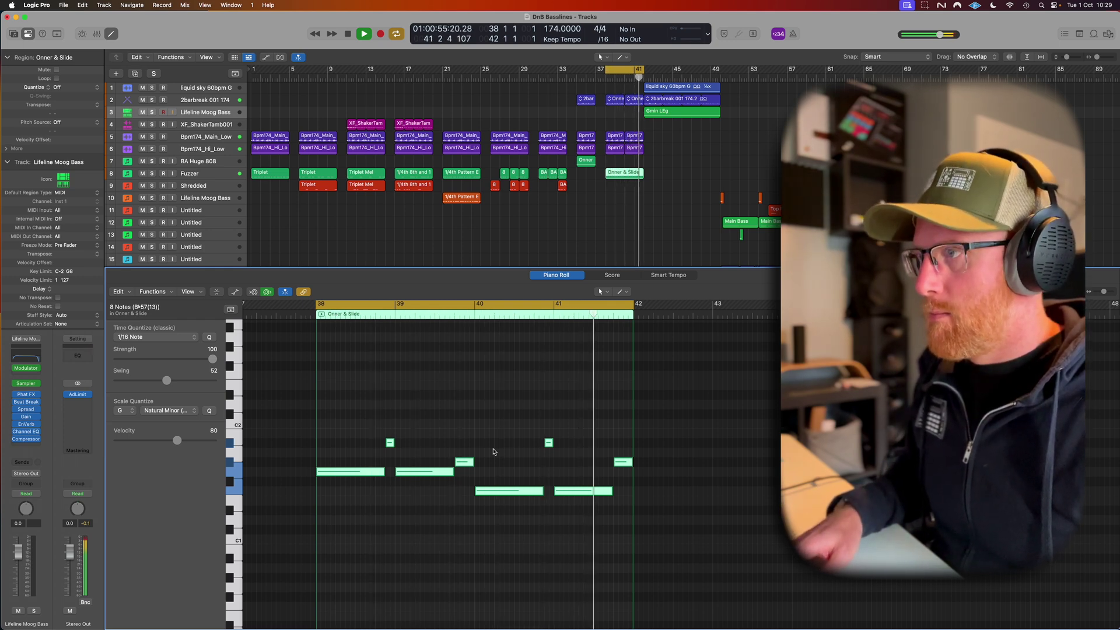
pyautogui.press('space')
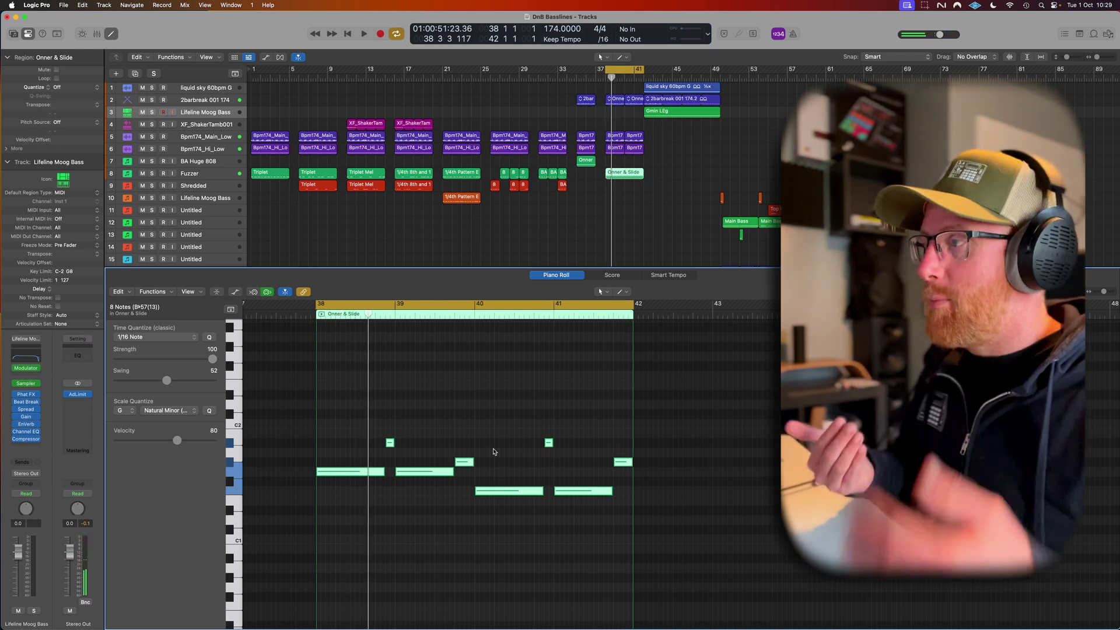
pyautogui.click(494, 451)
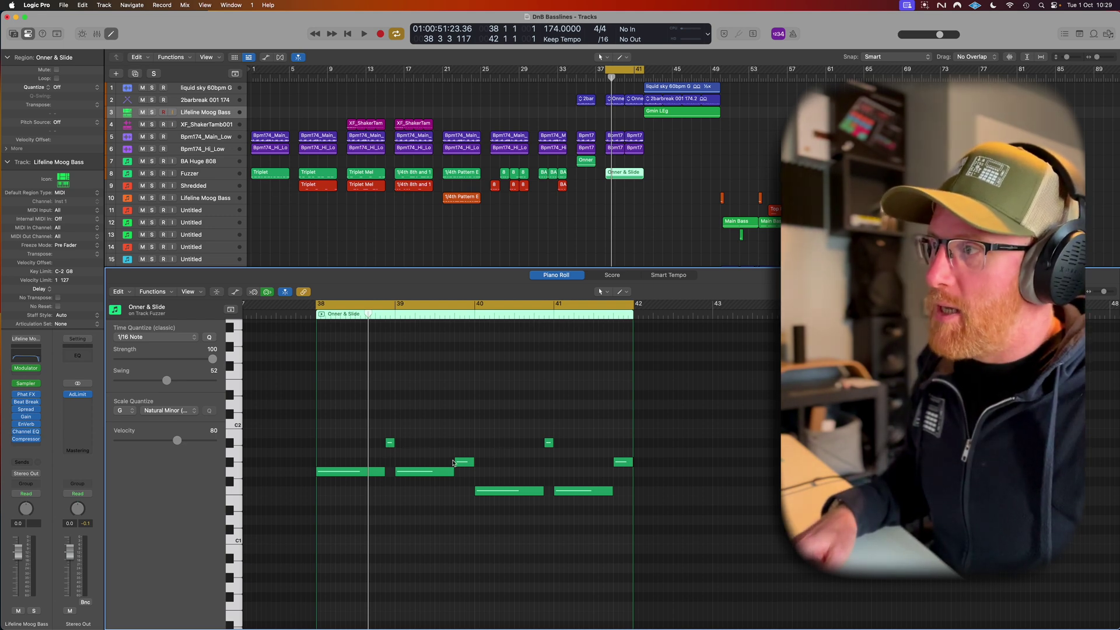
# Step: Place the four long notes of Onner & Slide in a new region on the Shredded track at bar 38 and play both regions
pyautogui.moveTo(489, 529); pyautogui.dragTo(318, 465)
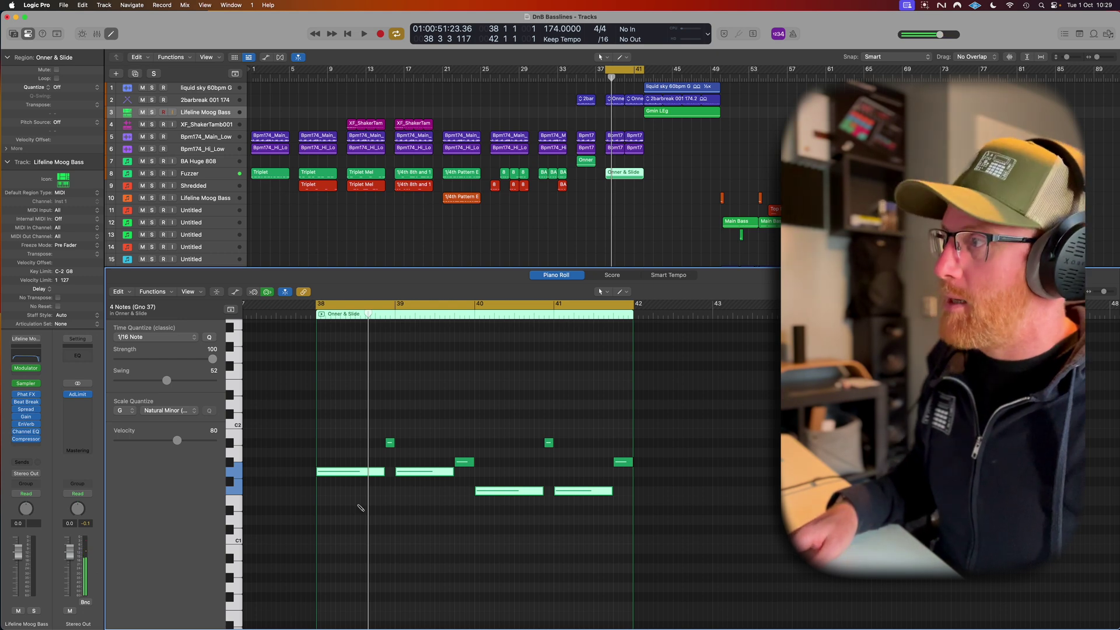
pyautogui.click(212, 187)
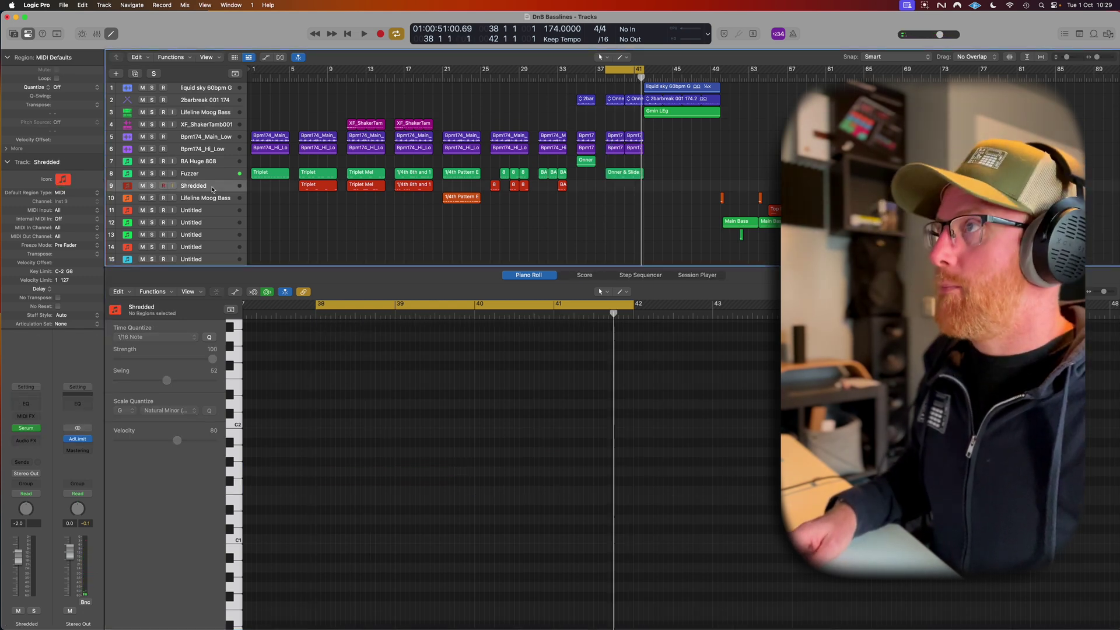
pyautogui.press('super+v')
pyautogui.press('space')
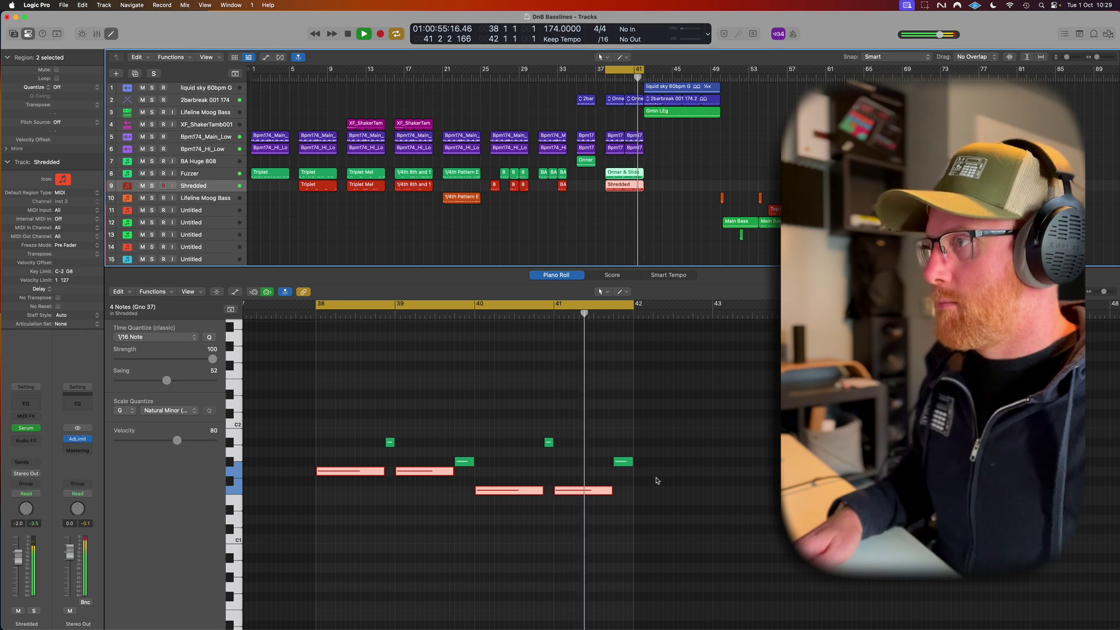
pyautogui.press('space')
pyautogui.click(393, 496)
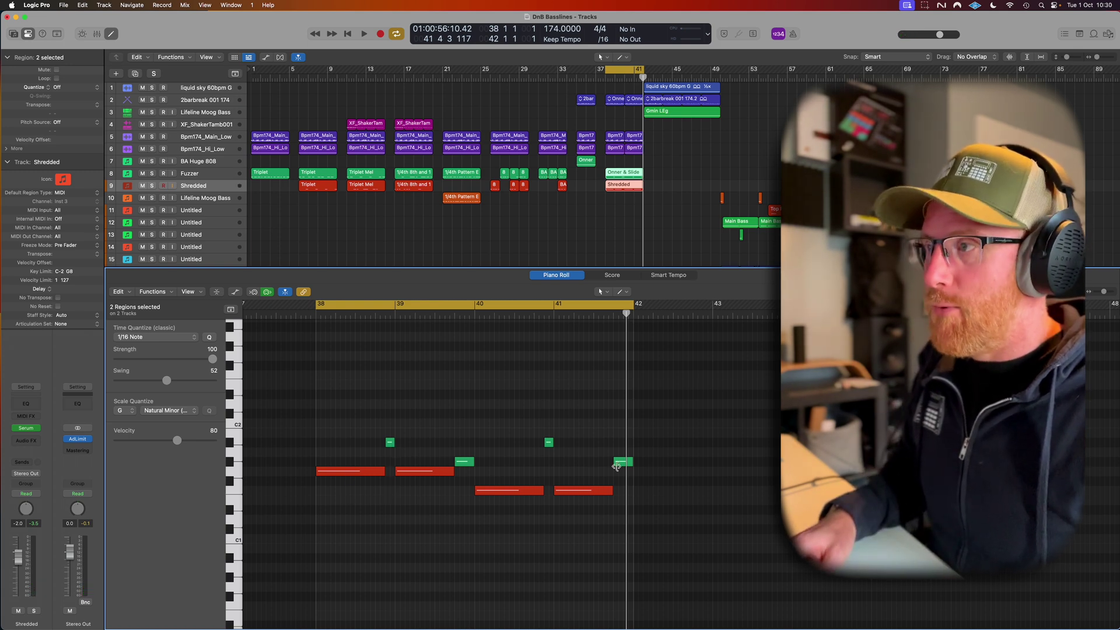
pyautogui.moveTo(617, 466)
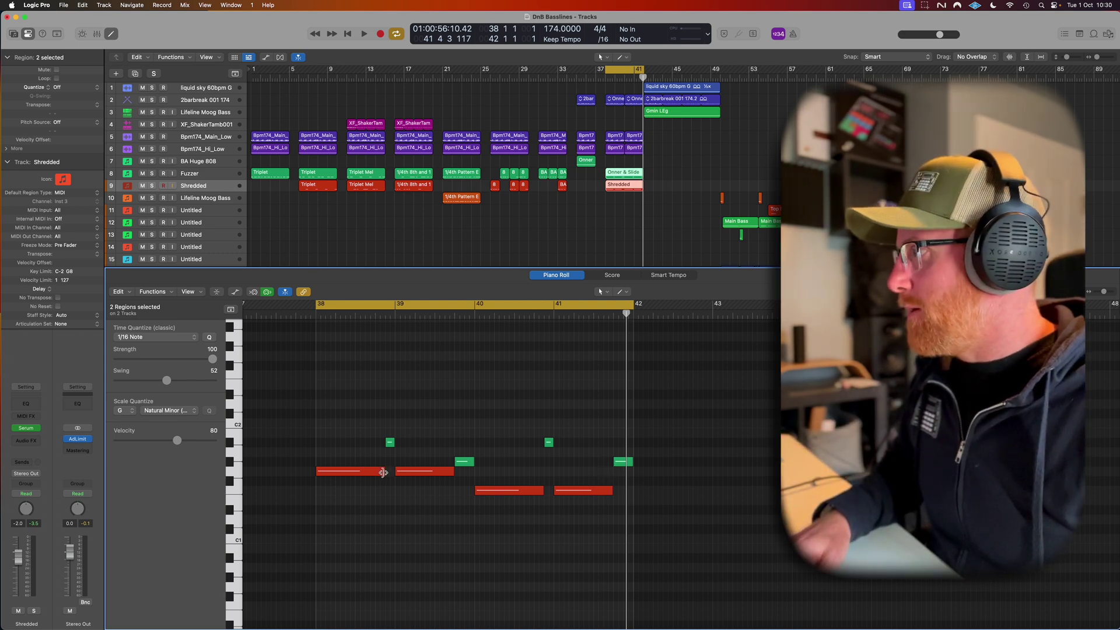
# Step: Replace the long Shredded note in bar 38 with four short notes, making the last two longer than the first two, and play them
pyautogui.moveTo(384, 472); pyautogui.dragTo(320, 480)
pyautogui.scroll(5, 350, 478)
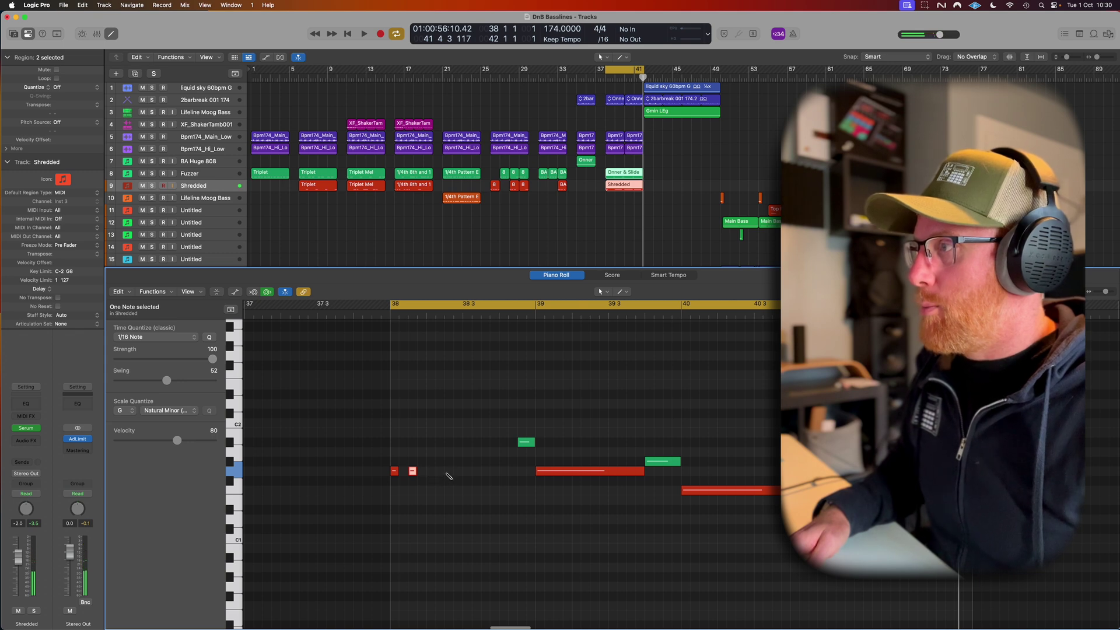
pyautogui.moveTo(452, 472); pyautogui.dragTo(463, 478)
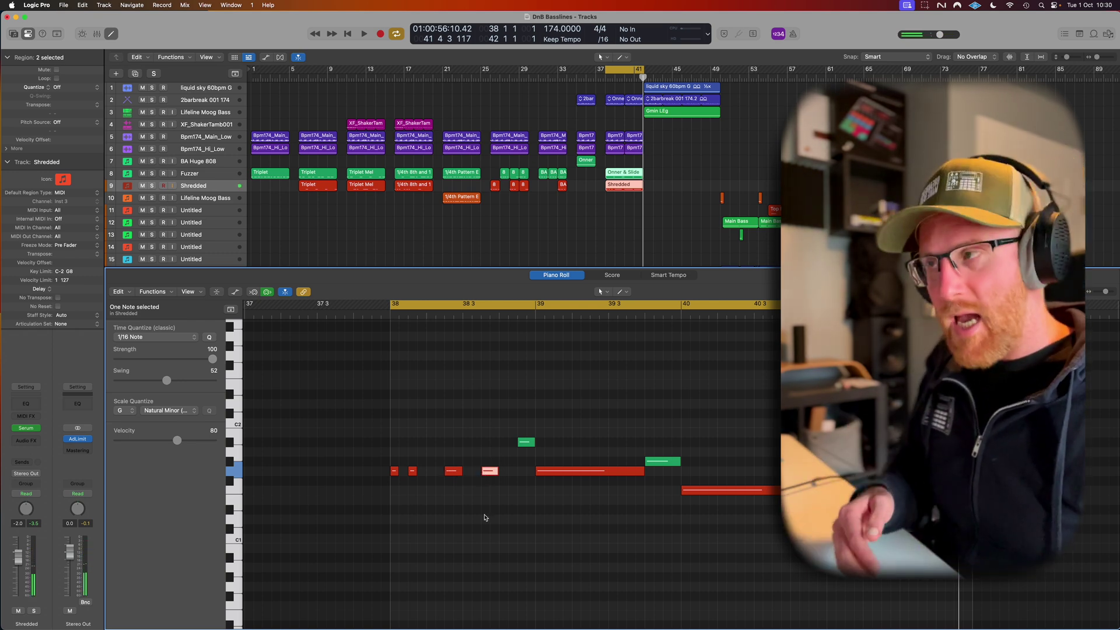
pyautogui.press('space')
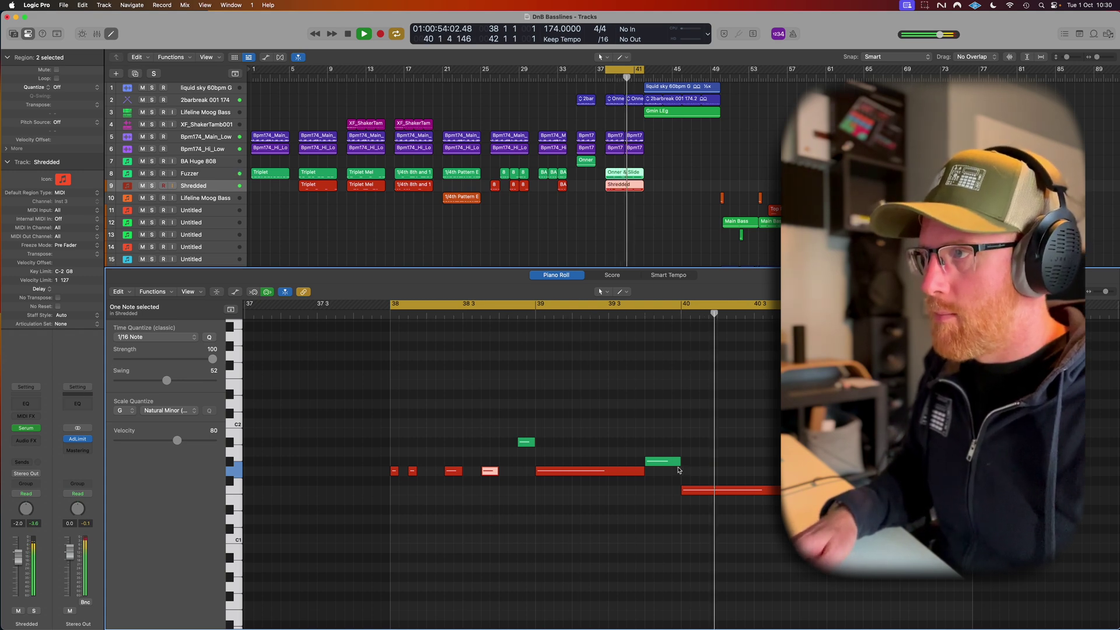
# Step: Shorten the Shredded note at bar 39, add a second note of the same length after a gap, and play the result
pyautogui.moveTo(643, 471); pyautogui.dragTo(572, 472)
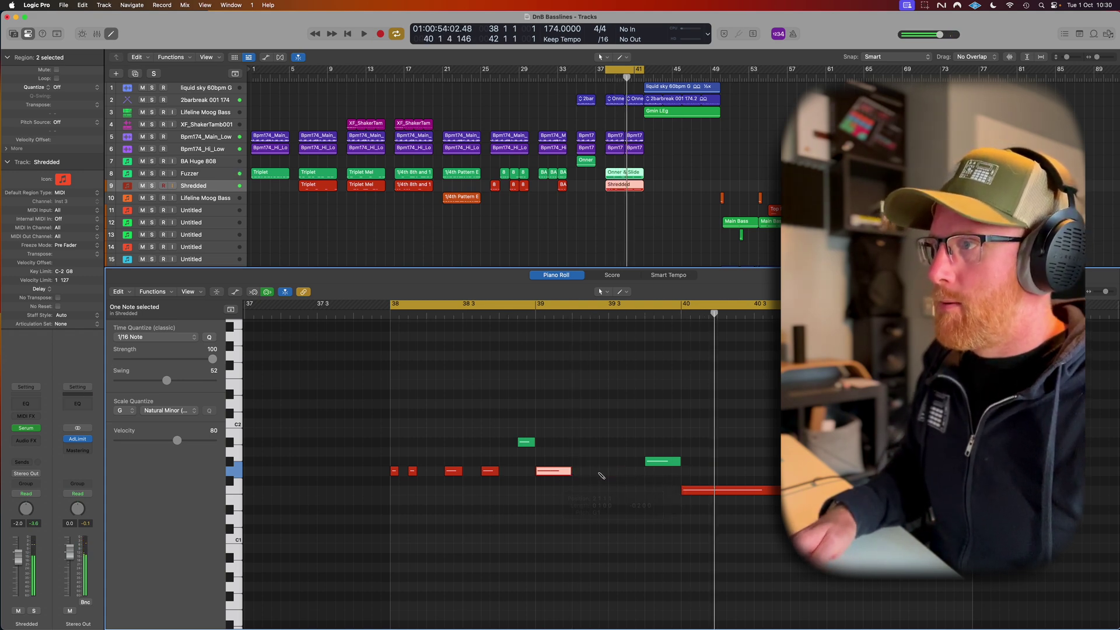
pyautogui.keyDown('super'); pyautogui.click(594, 471); pyautogui.keyUp('super')
pyautogui.press('space')
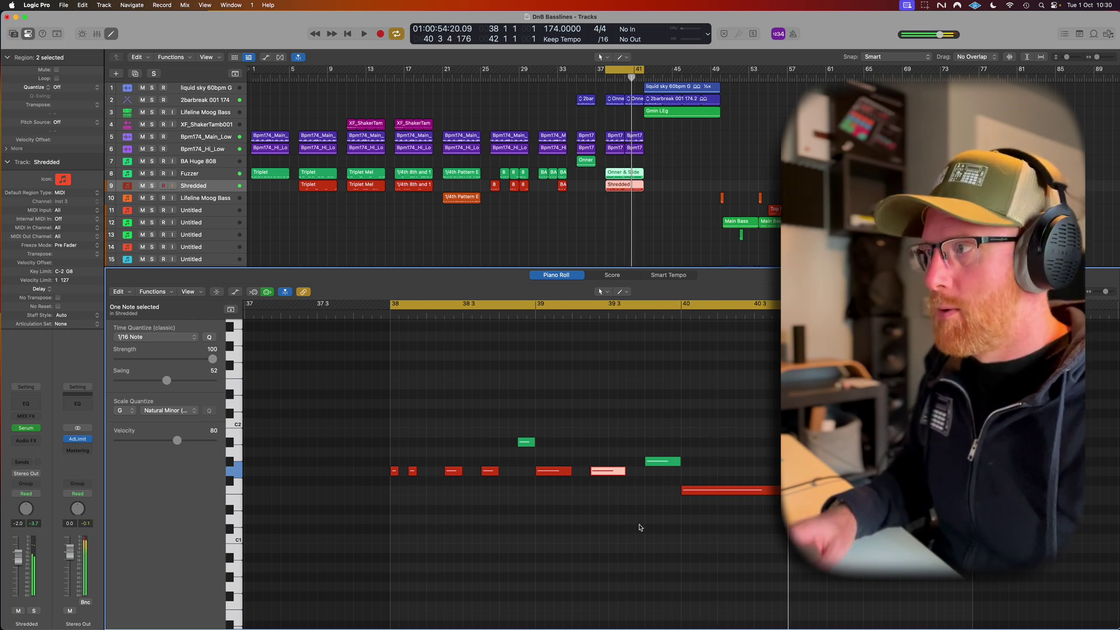
# Step: Rebuild the Shredded rhythm of bars 38 and 39 on the lower pitch in bars 40 and 41, play it, and turn off cycling
pyautogui.moveTo(807, 490); pyautogui.dragTo(702, 492)
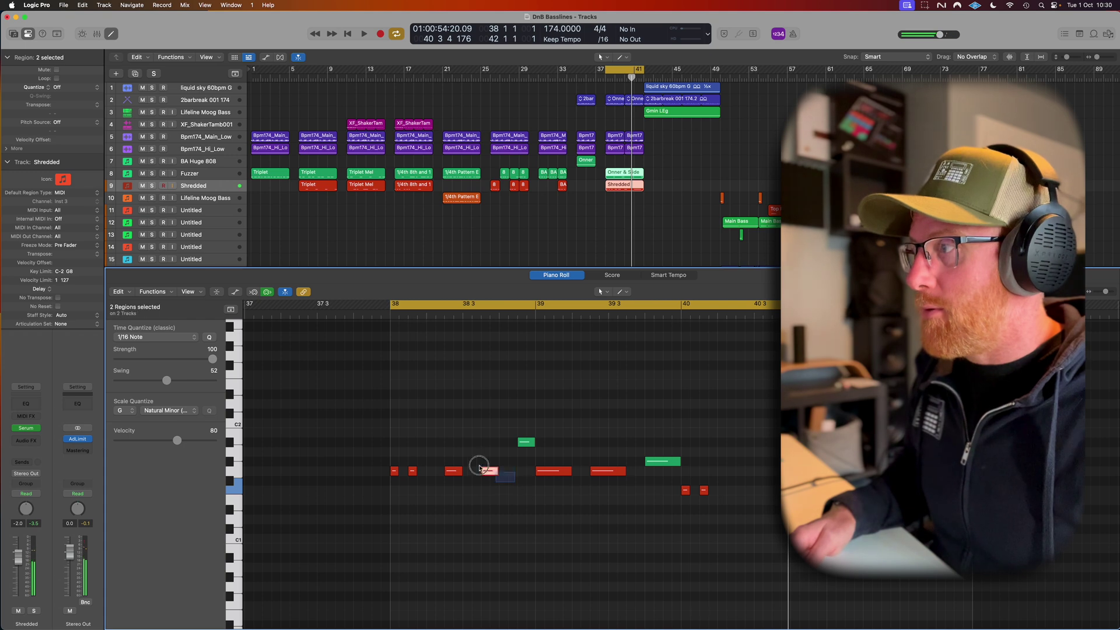
pyautogui.hscroll(2, 553, 550)
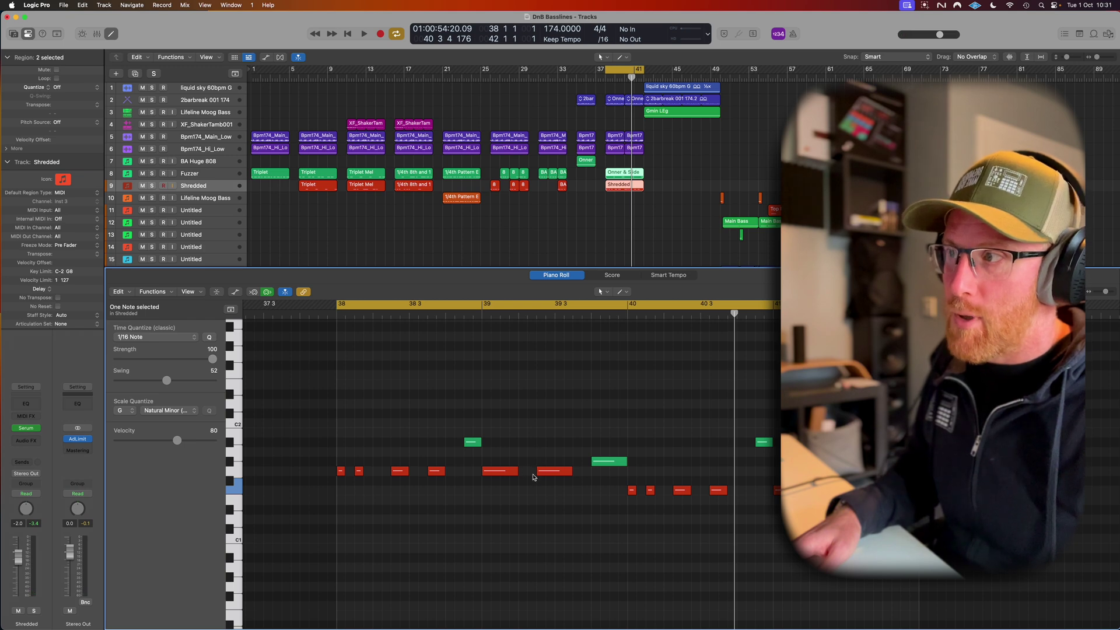
pyautogui.press('space')
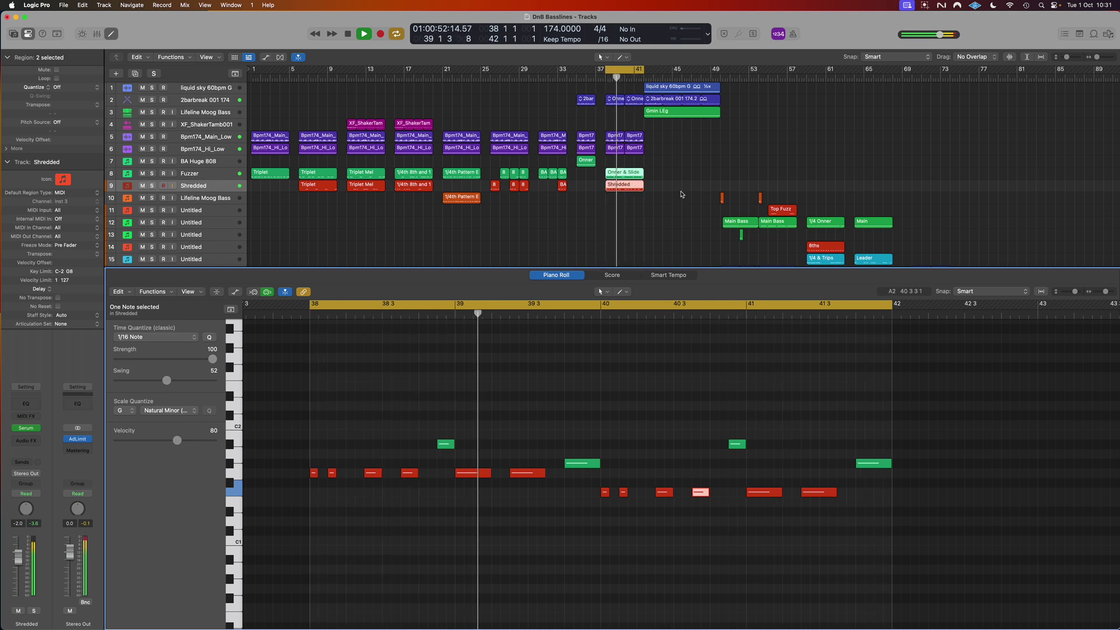
pyautogui.click(618, 71)
pyautogui.press('space')
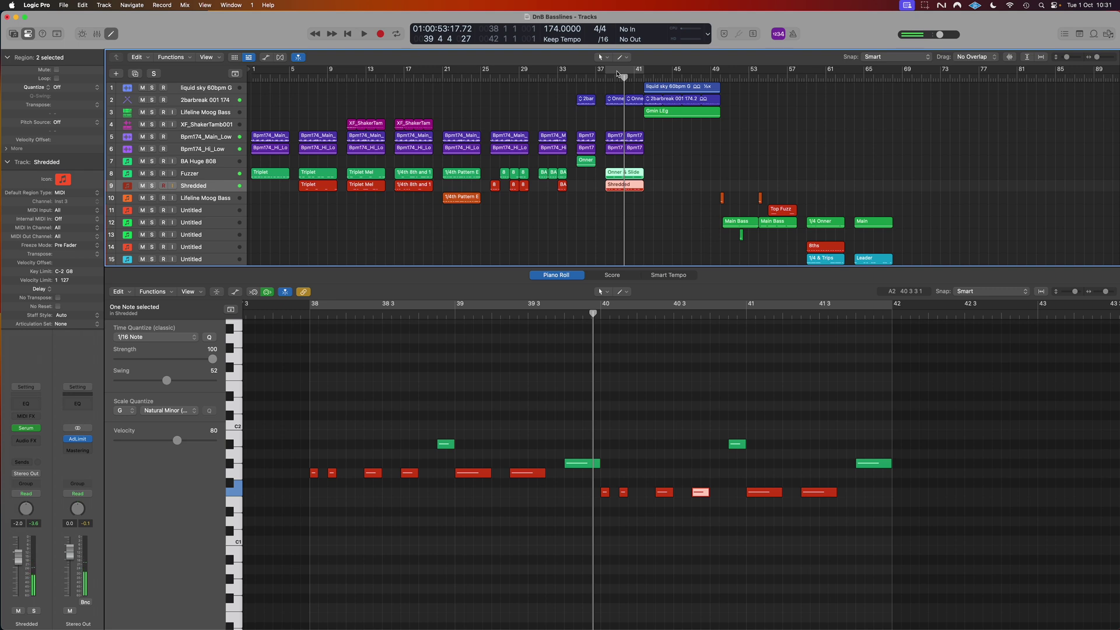
# Step: Select the six alternating Fuzzer and Shredded regions starting at bar 26 and set the cycle range around them
pyautogui.hscroll(5, 673, 124)
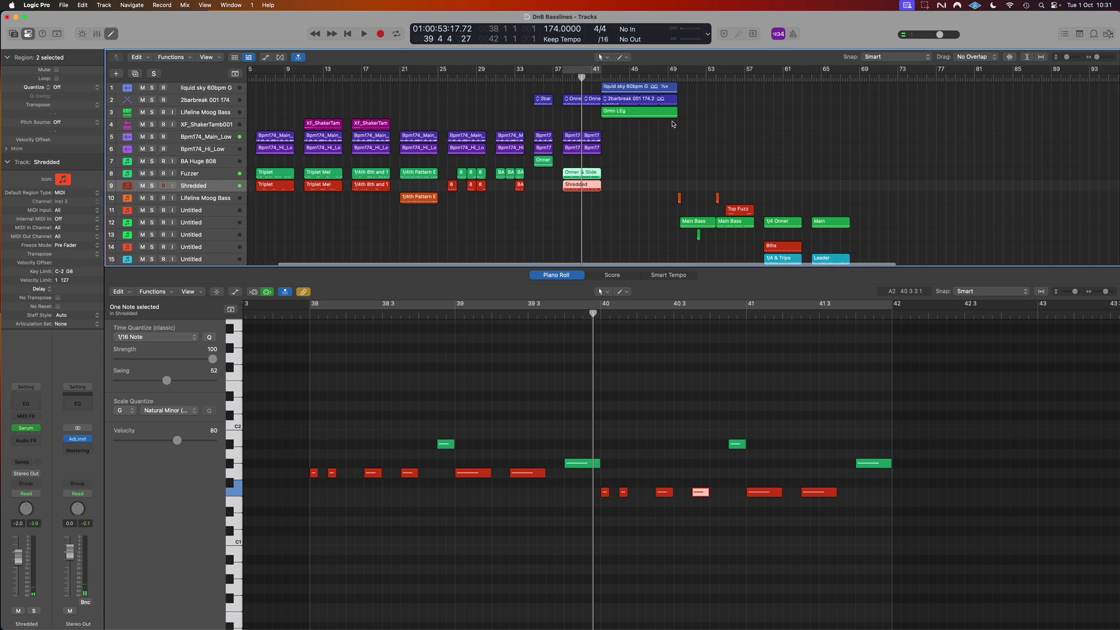
pyautogui.moveTo(446, 165); pyautogui.dragTo(485, 191)
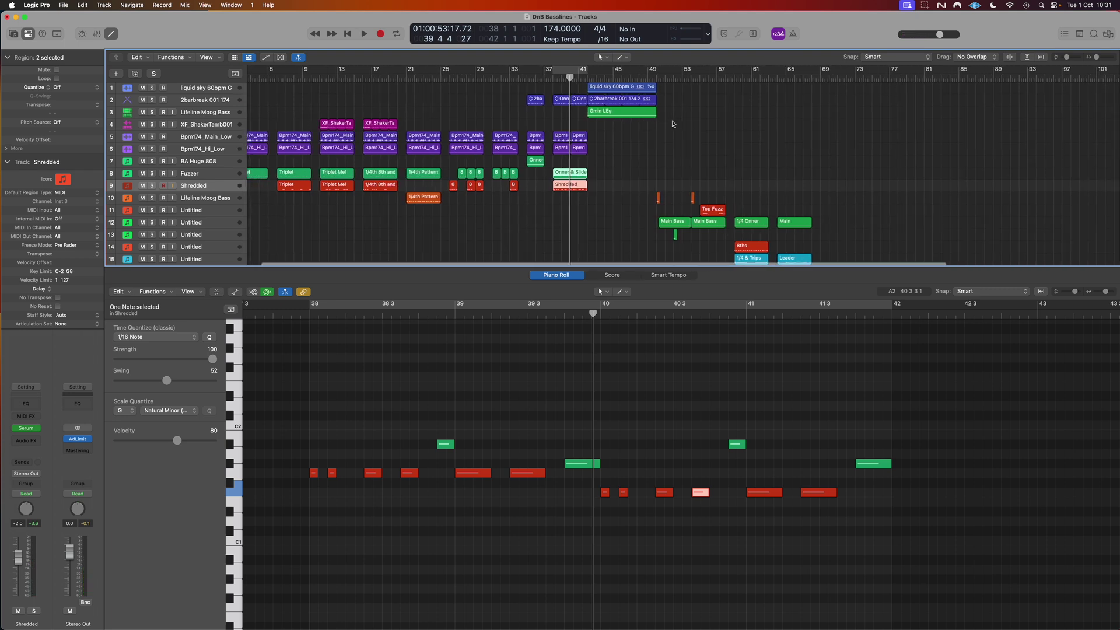
pyautogui.press('u')
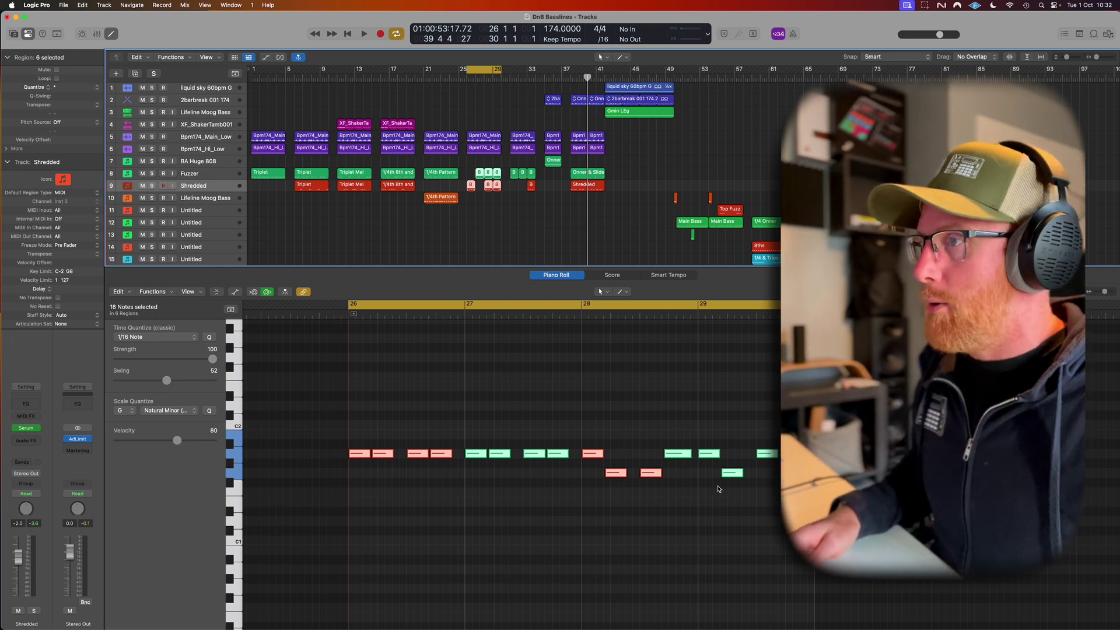
# Step: Shorten the four Shredded notes in bar 26 and space them one beat apart
pyautogui.click(418, 470)
pyautogui.moveTo(407, 455); pyautogui.dragTo(367, 492)
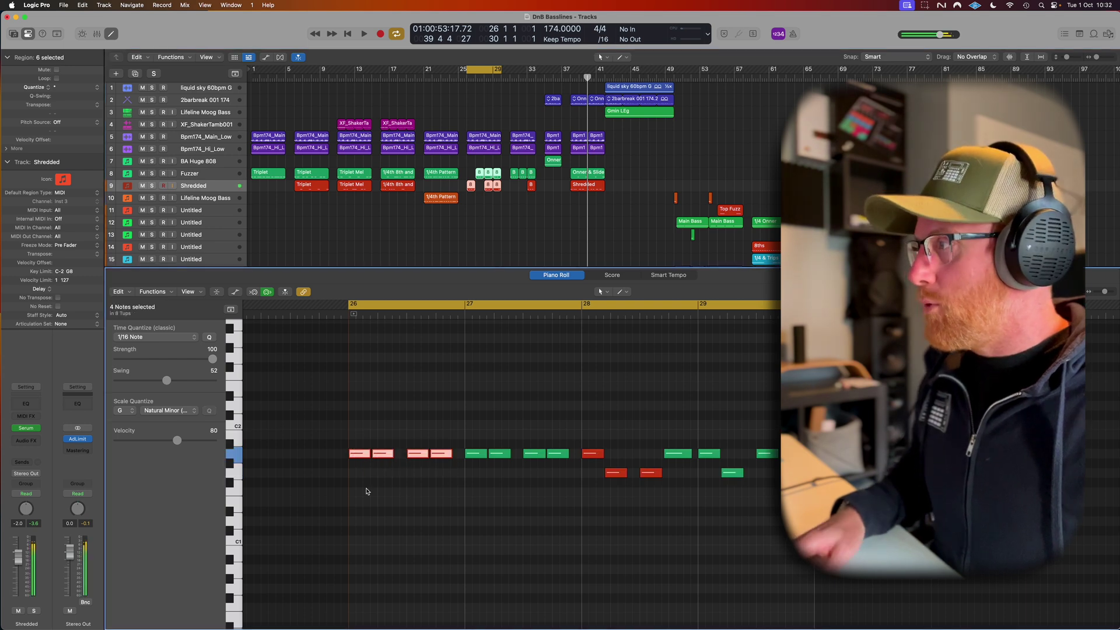
pyautogui.click(382, 456)
pyautogui.click(410, 456)
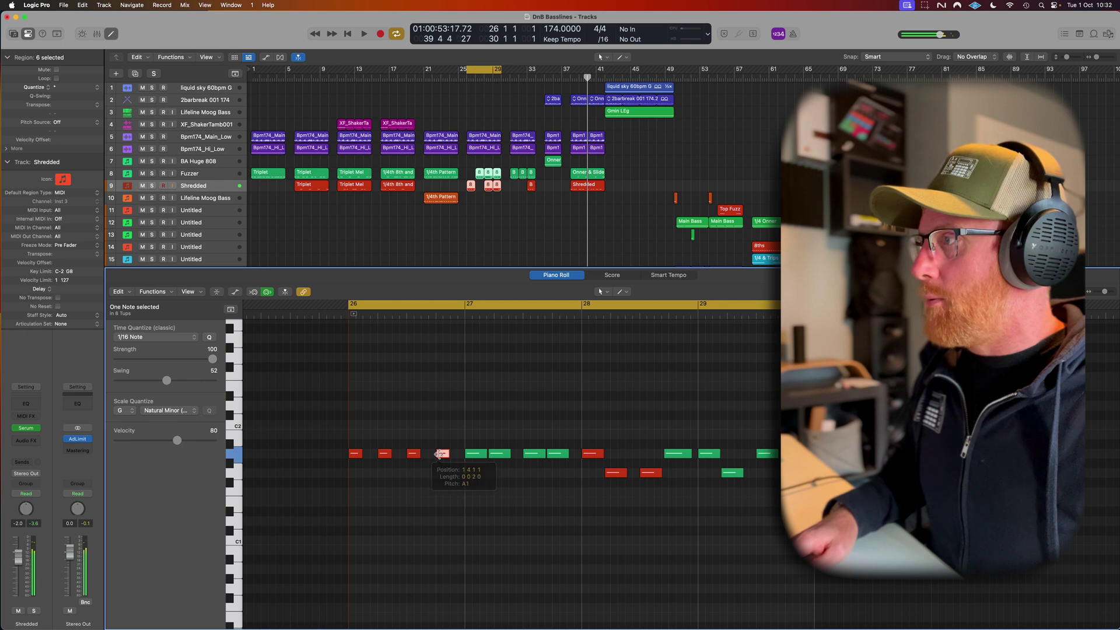
# Step: Lengthen the four Shredded notes in bar 26 together and quantize them to 1/4 Triplet (1/6)
pyautogui.moveTo(464, 467); pyautogui.dragTo(344, 446)
pyautogui.click(154, 337)
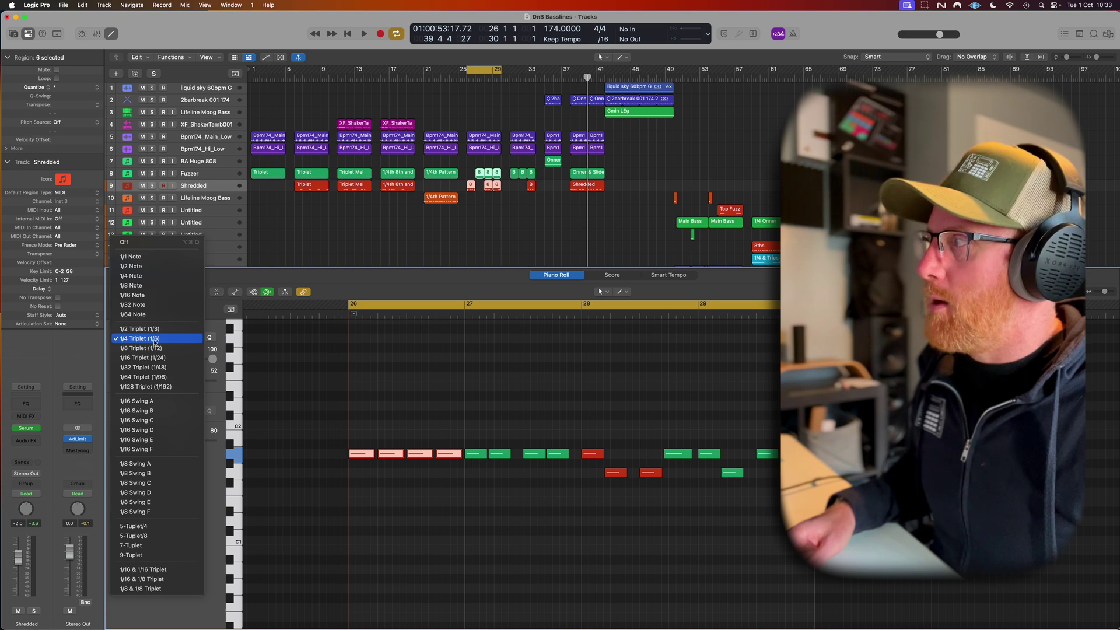
pyautogui.click(155, 342)
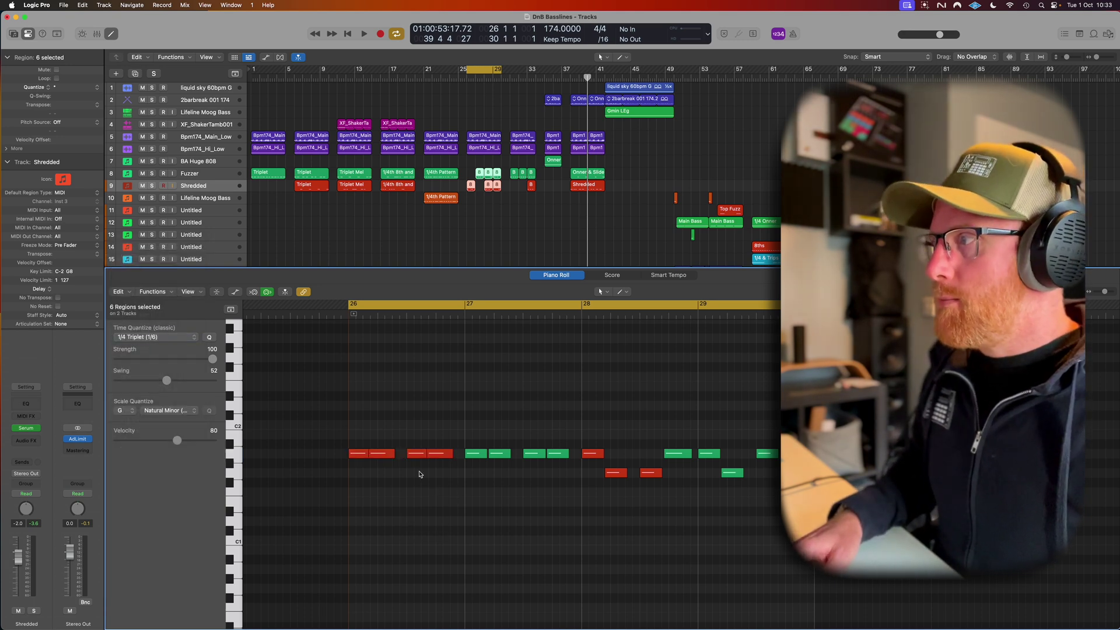
# Step: Shorten the four triplet-quantized Shredded notes in bar 26 slightly and play the pattern across both tracks
pyautogui.moveTo(448, 477); pyautogui.dragTo(350, 446)
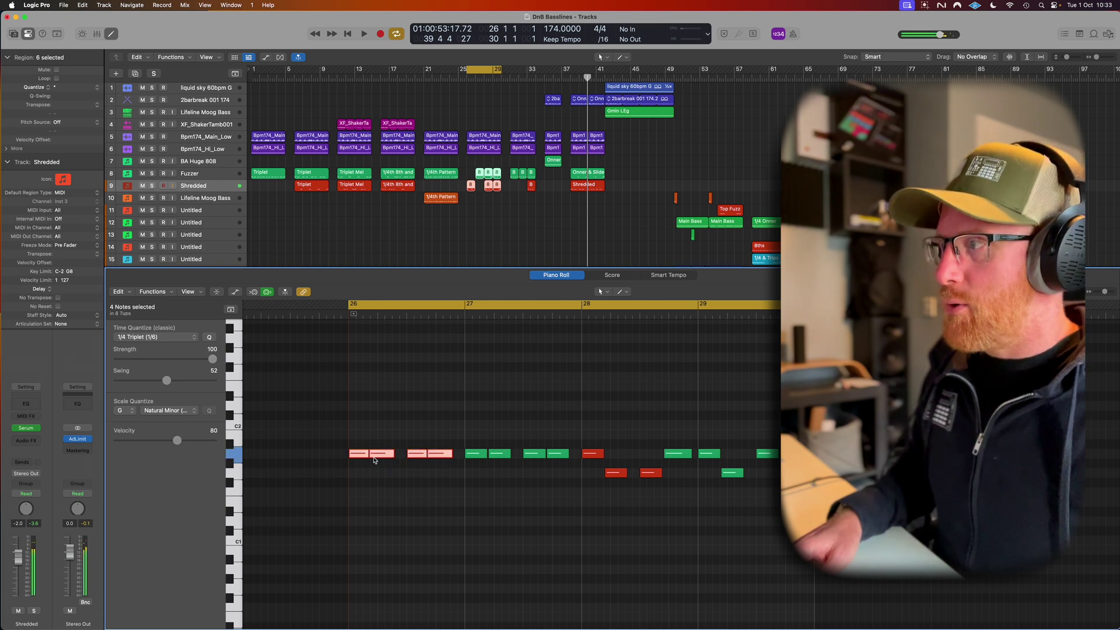
pyautogui.moveTo(393, 455); pyautogui.dragTo(387, 460)
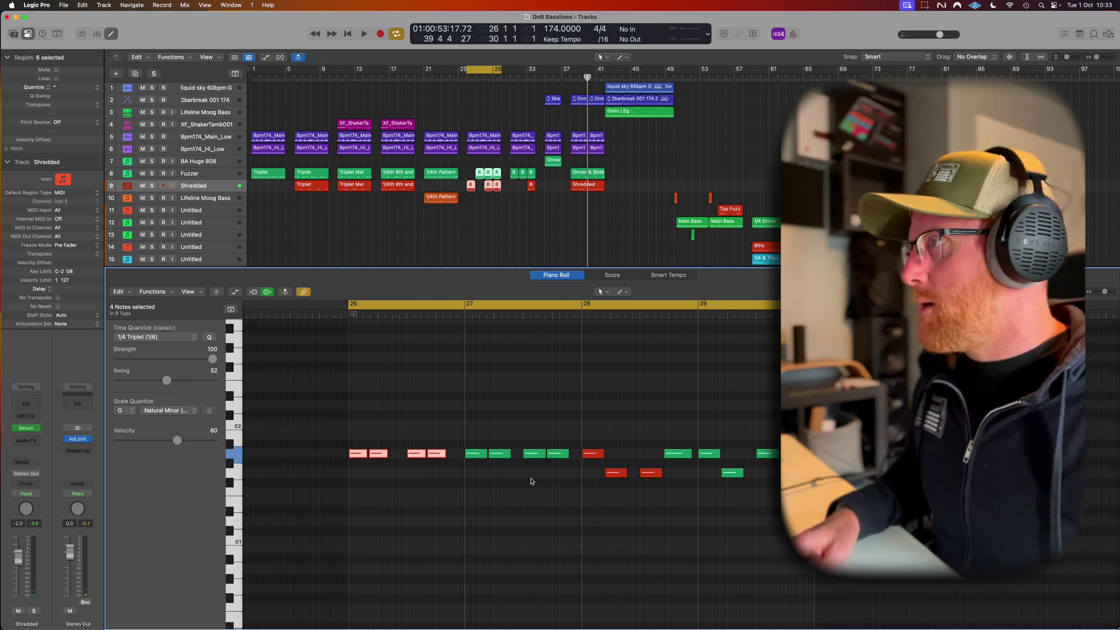
pyautogui.press('space')
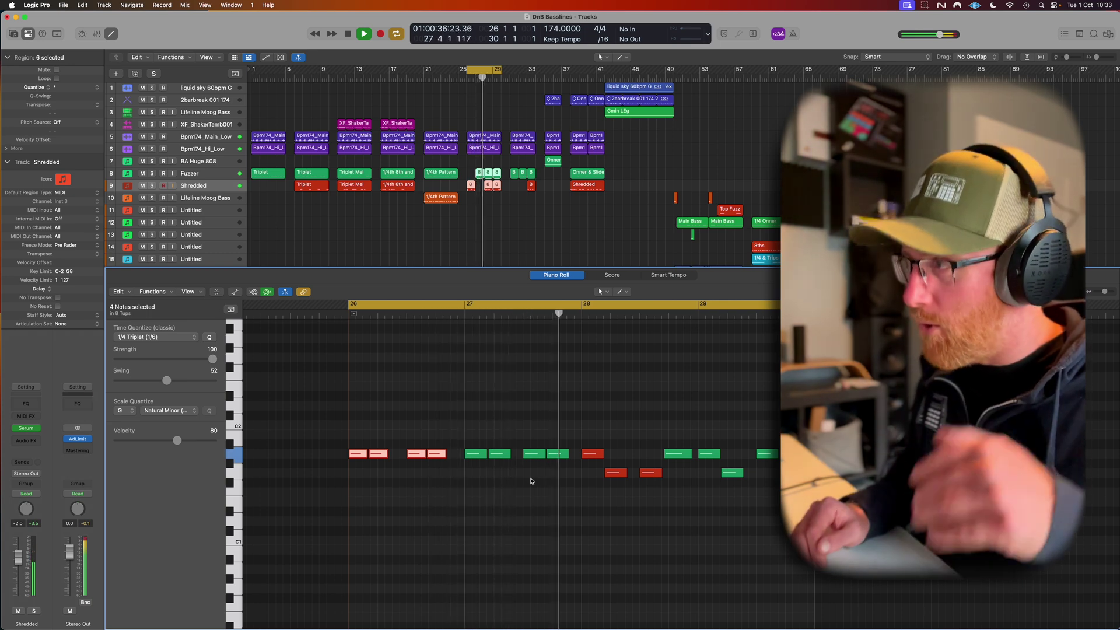
pyautogui.press('space')
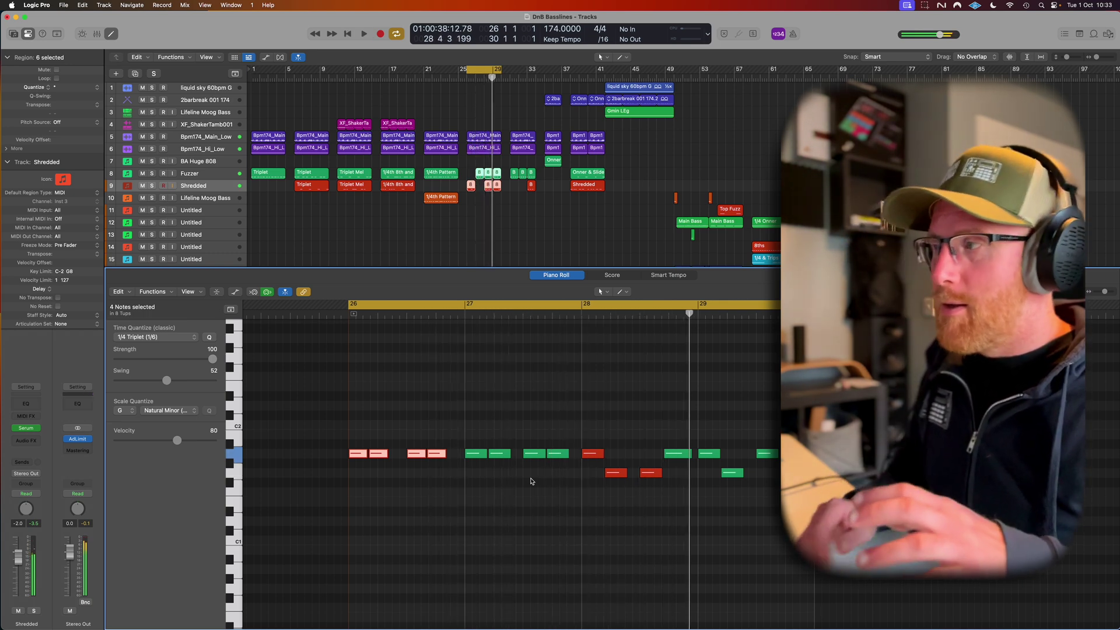
# Step: Replace the last two Shredded notes of bar 26 with four very short notes, leaving a gap after the first, and play the pattern
pyautogui.click(400, 478)
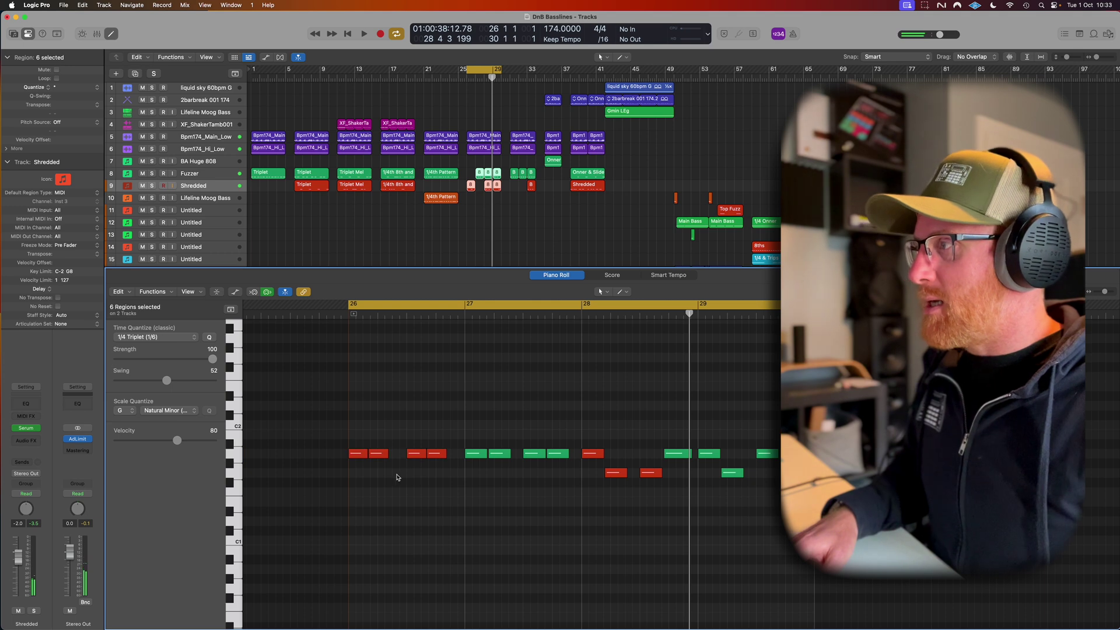
pyautogui.moveTo(441, 477)
pyautogui.mouseDown()
pyautogui.moveTo(403, 450)
pyautogui.moveTo(402, 462)
pyautogui.moveTo(430, 463)
pyautogui.mouseUp()
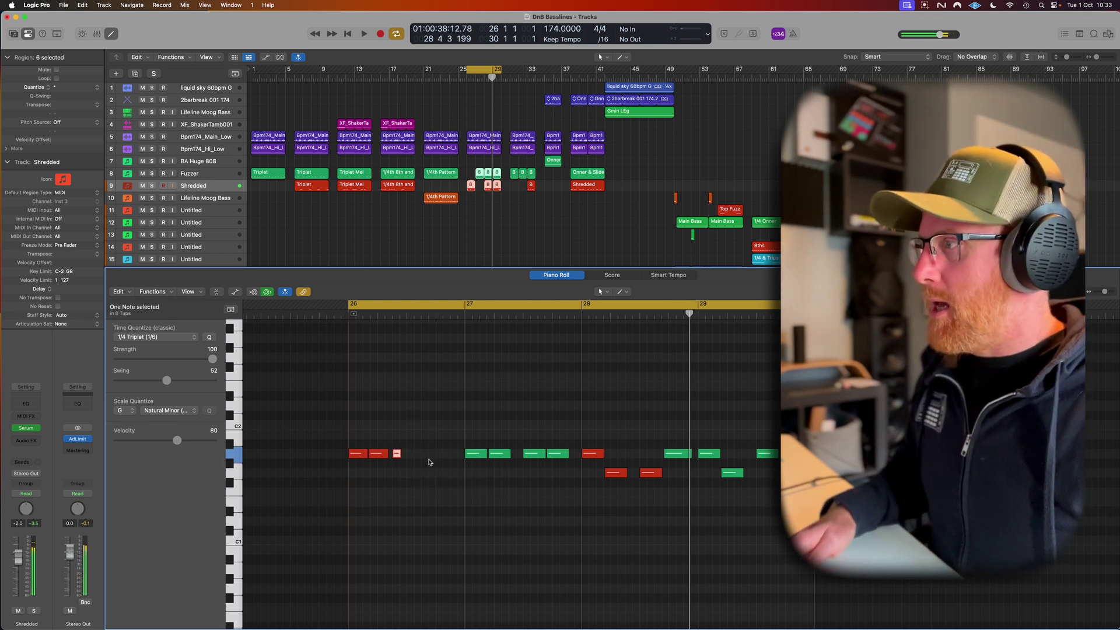
pyautogui.click(426, 454)
pyautogui.click(440, 454)
pyautogui.click(455, 454)
pyautogui.press('space')
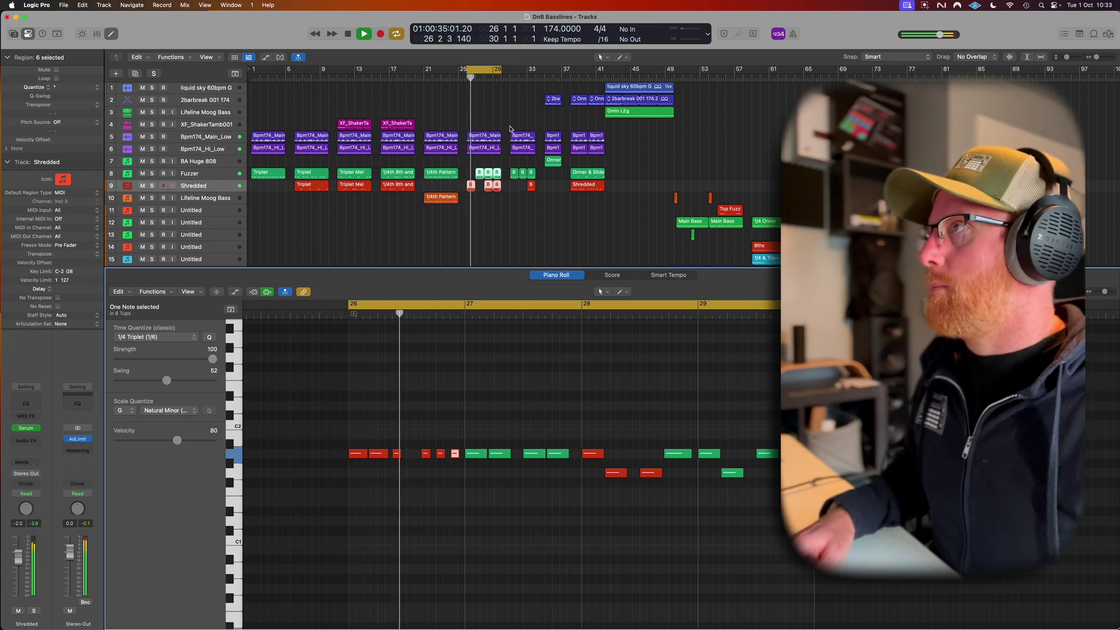
pyautogui.press('space')
pyautogui.click(481, 70)
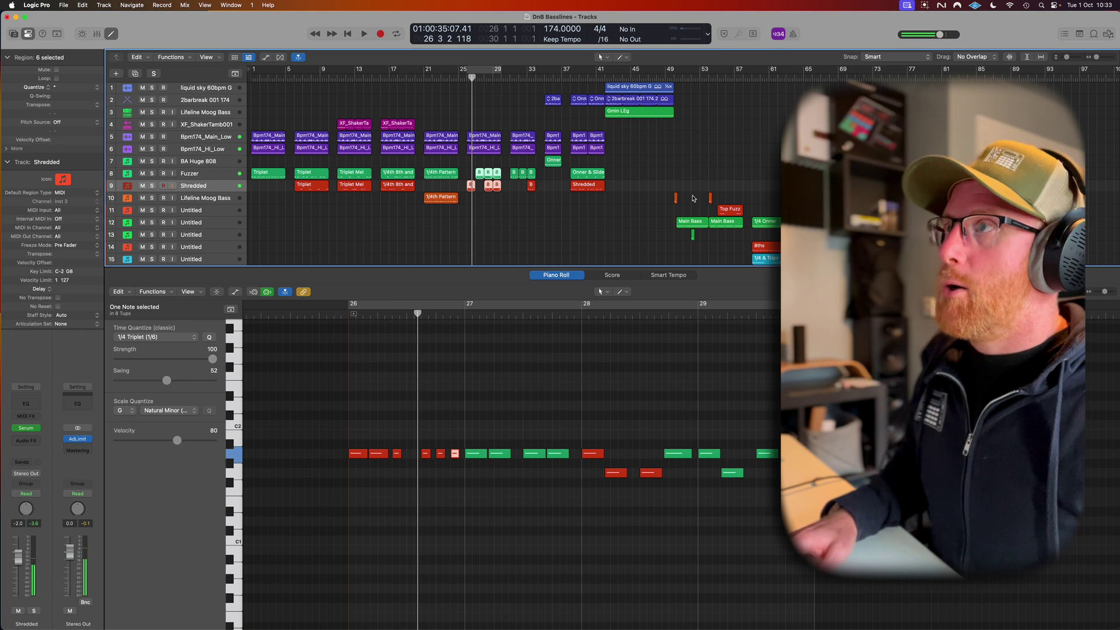
# Step: Select the six bass regions in bars 50 to 57, set the cycle range to them, and play the section
pyautogui.hscroll(5, 693, 199)
pyautogui.scroll(-3, 693, 199)
pyautogui.moveTo(624, 199); pyautogui.dragTo(549, 156)
pyautogui.press('super+u')
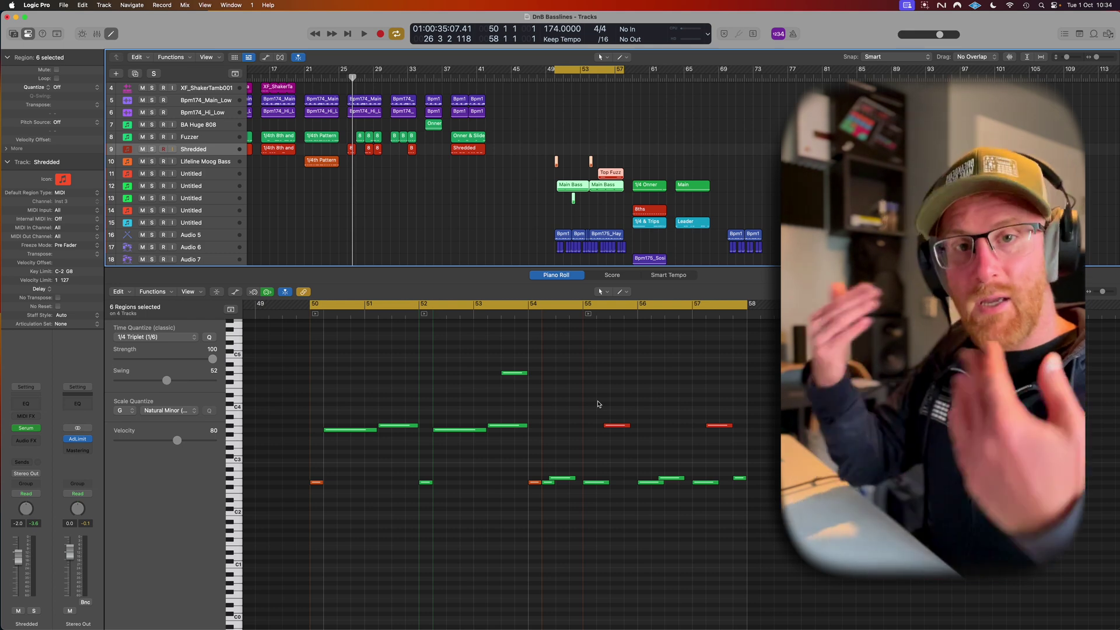
pyautogui.press('space')
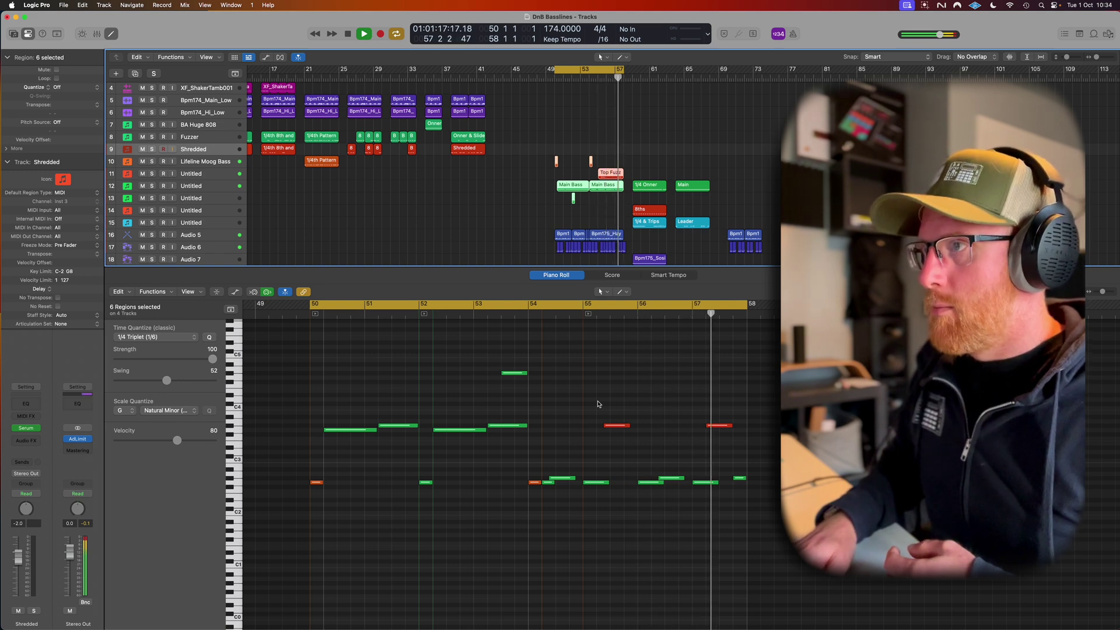
pyautogui.press('space')
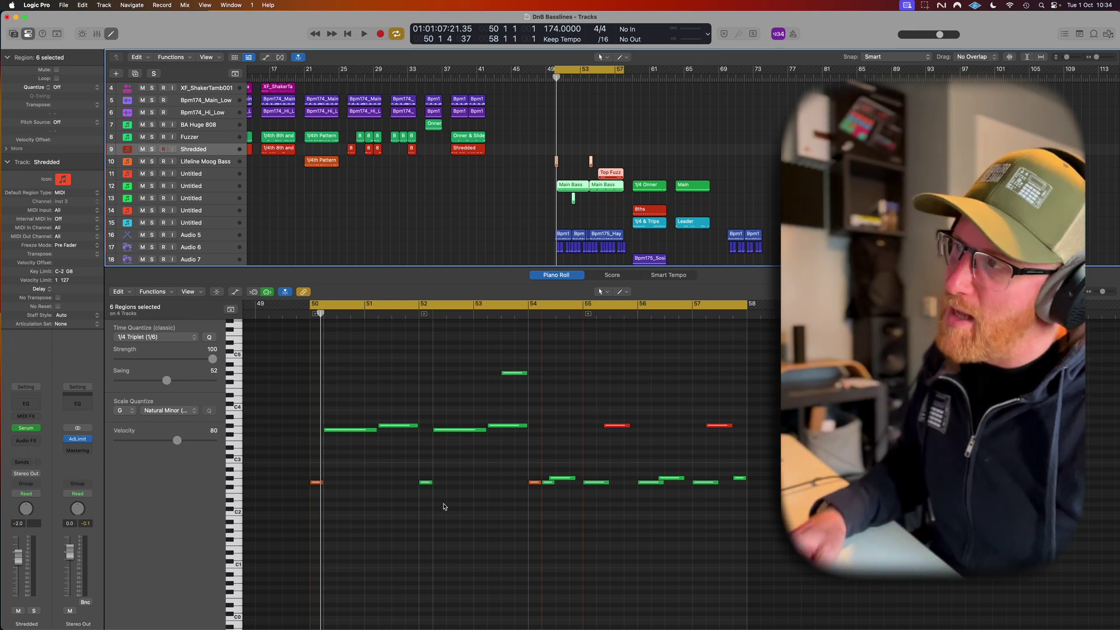
# Step: Try the high Top Fuzz and Main Bass notes one octave lower, and return them to their original pitch
pyautogui.moveTo(737, 442); pyautogui.dragTo(607, 401)
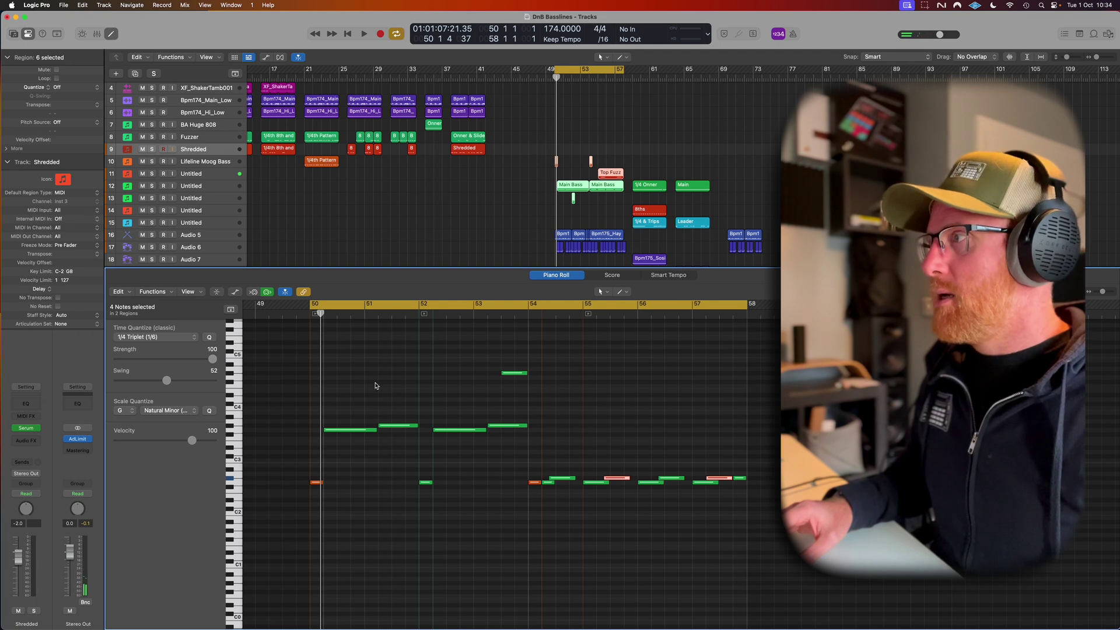
pyautogui.moveTo(298, 359); pyautogui.dragTo(522, 494)
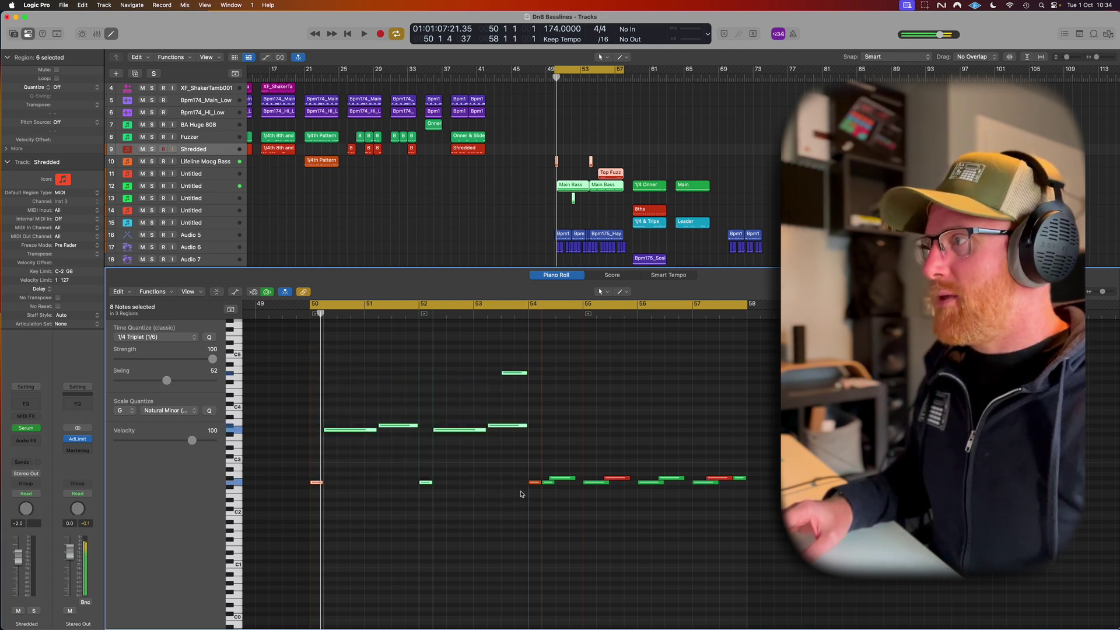
pyautogui.moveTo(569, 445); pyautogui.dragTo(304, 349)
pyautogui.hotkey('shift', 'alt', 'Down')
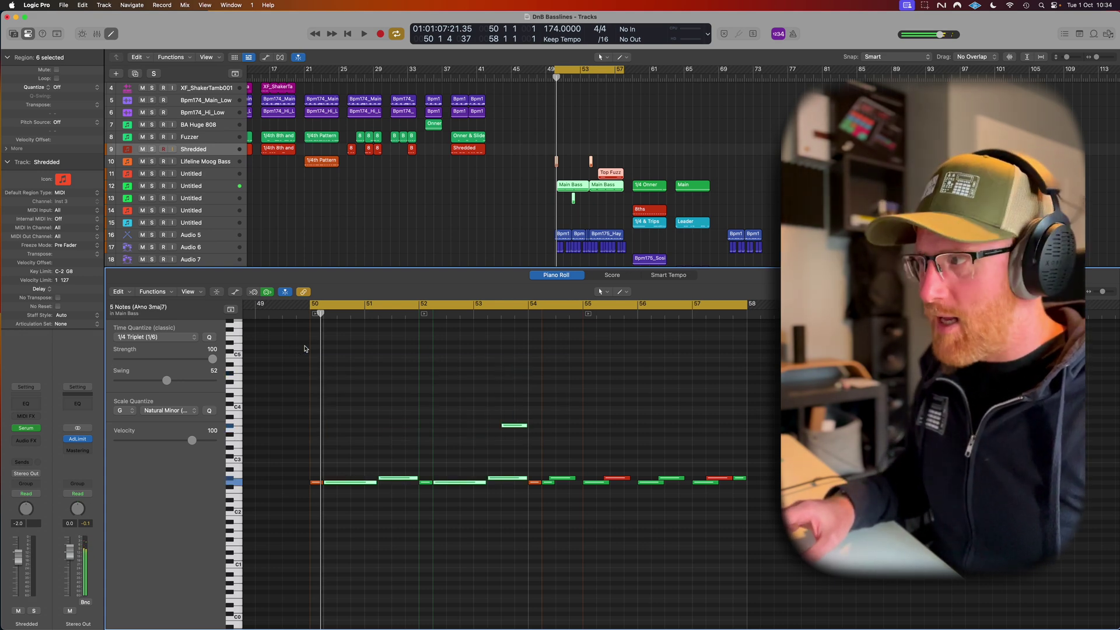
pyautogui.hotkey('shift', 'alt', 'Up')
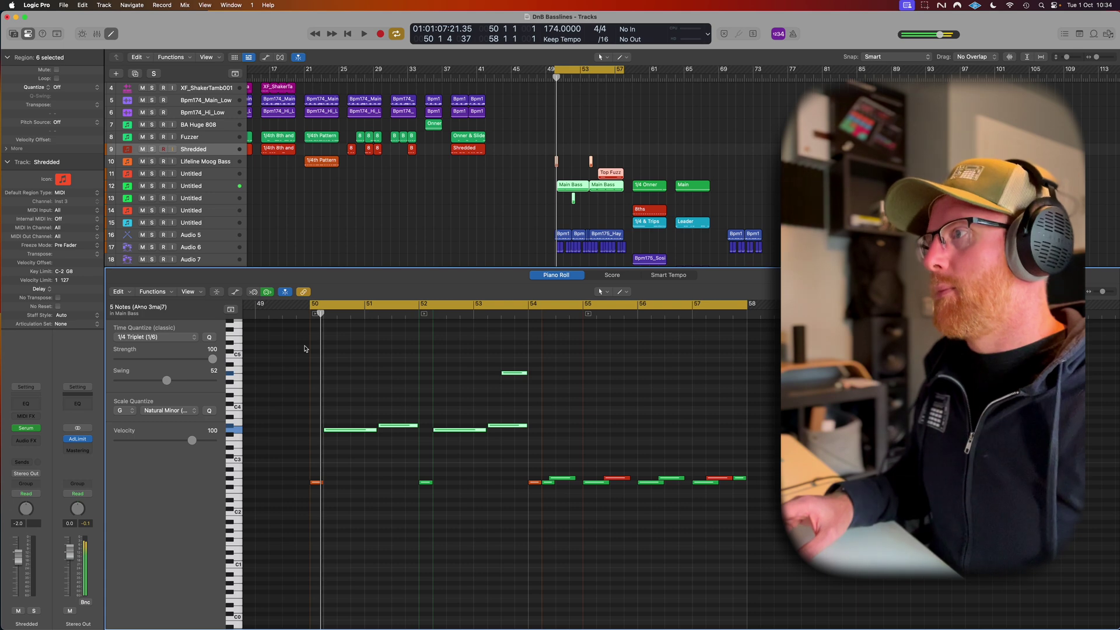
pyautogui.click(681, 419)
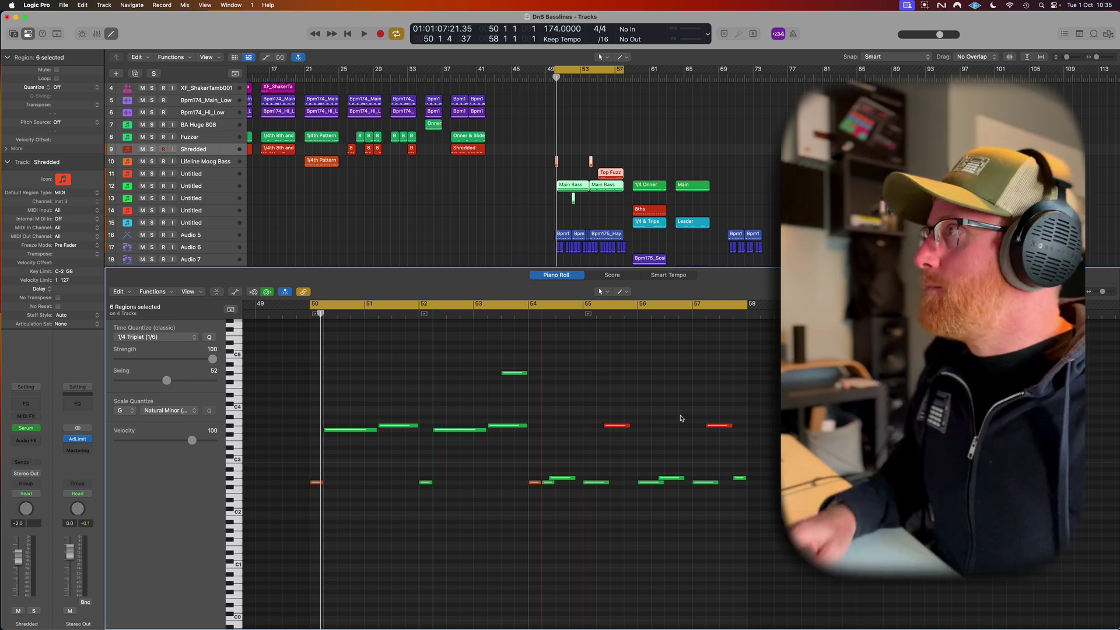
# Step: Play the layered bass section from bar 50 again, clear the region selection, and bring the lower tracks into view
pyautogui.press('space')
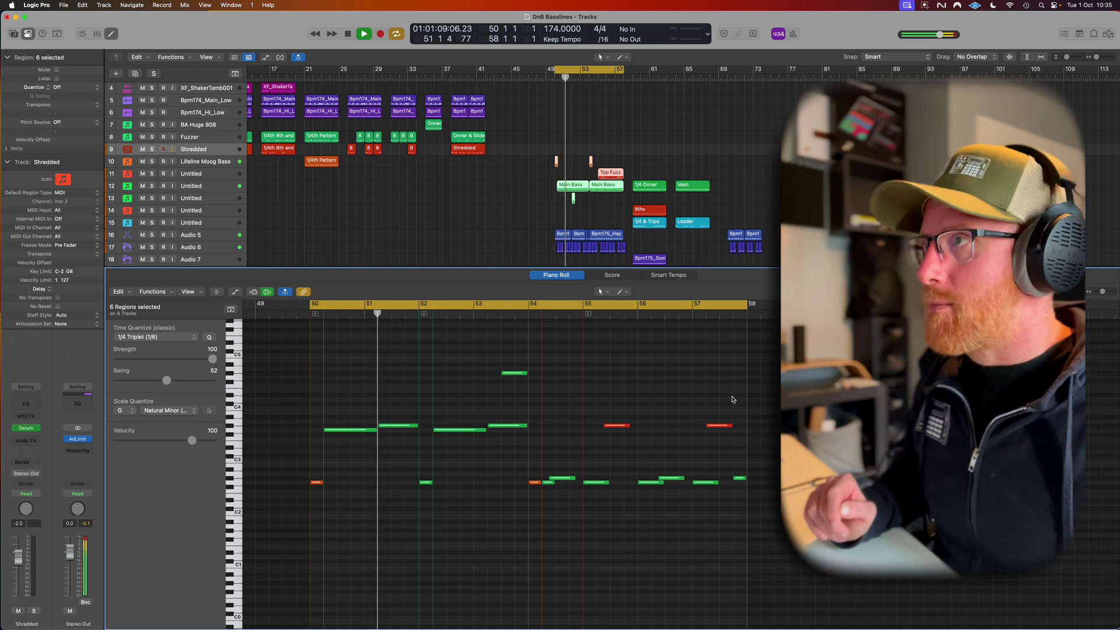
pyautogui.click(710, 201)
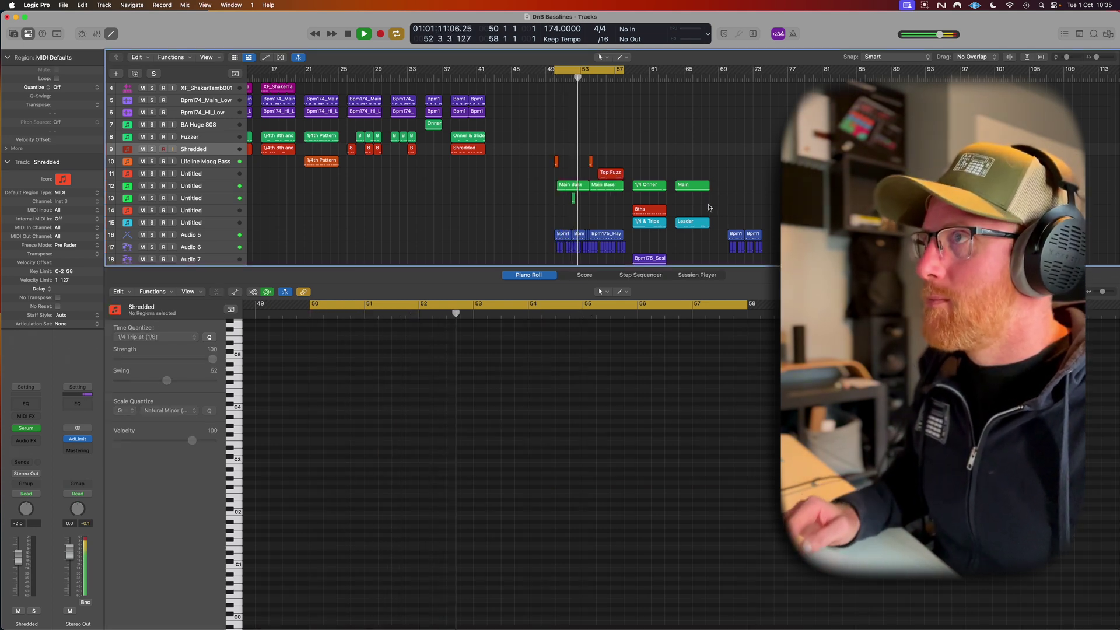
pyautogui.scroll(-2, 682, 202)
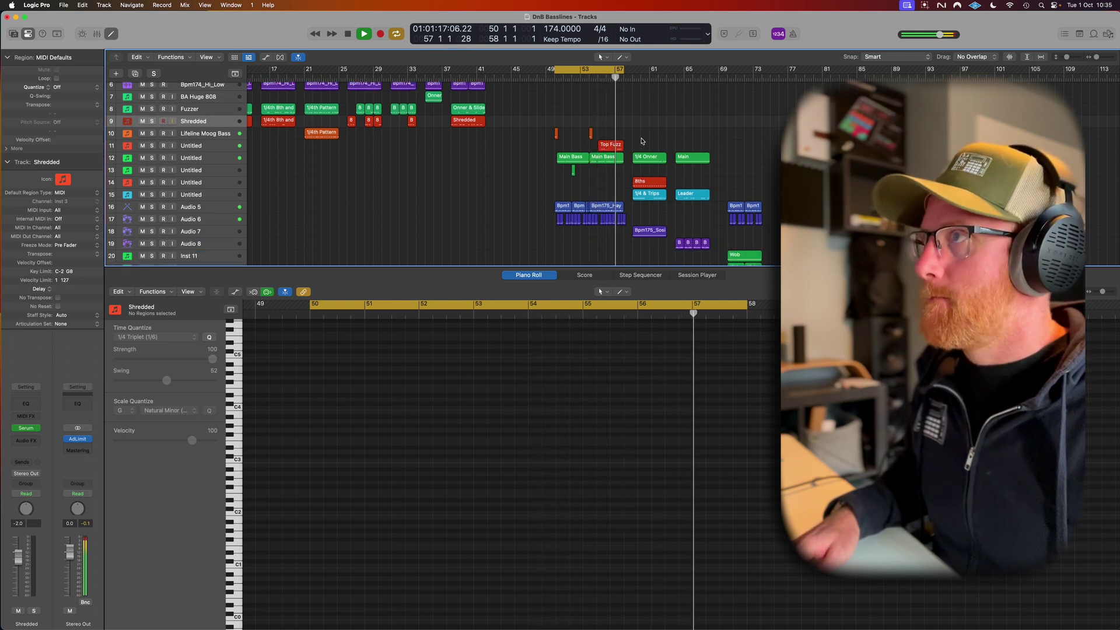
# Step: Set the cycle range to the 1/4 Onner region in bars 59 to 62, solo its track, and play it
pyautogui.press('space')
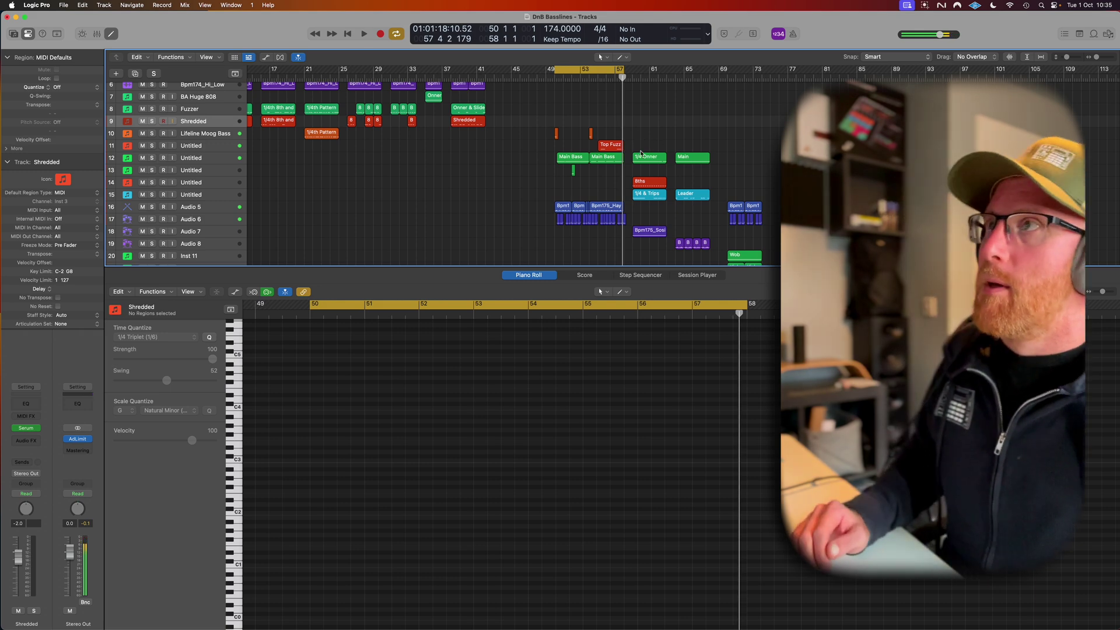
pyautogui.click(649, 158)
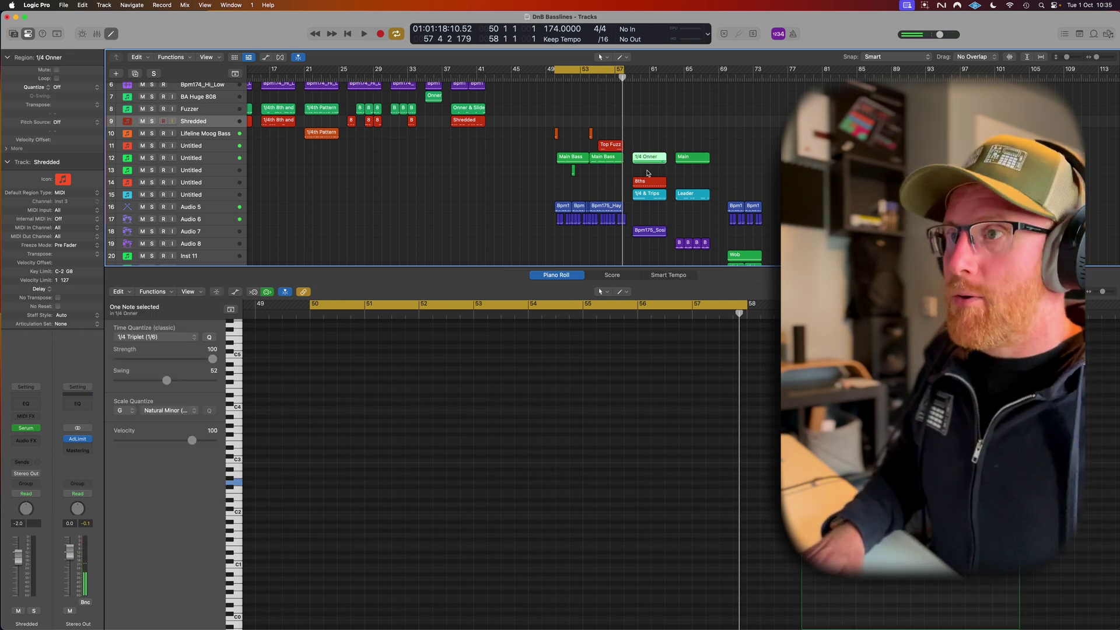
pyautogui.press('u')
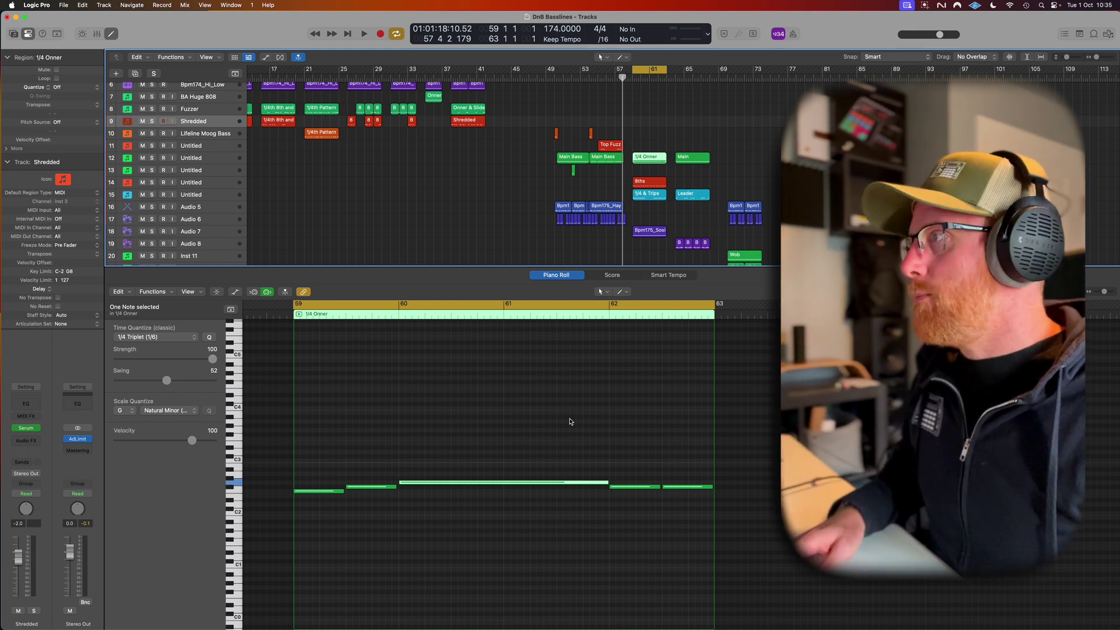
pyautogui.hscroll(-1, 570, 421)
pyautogui.hscroll(-2, 570, 422)
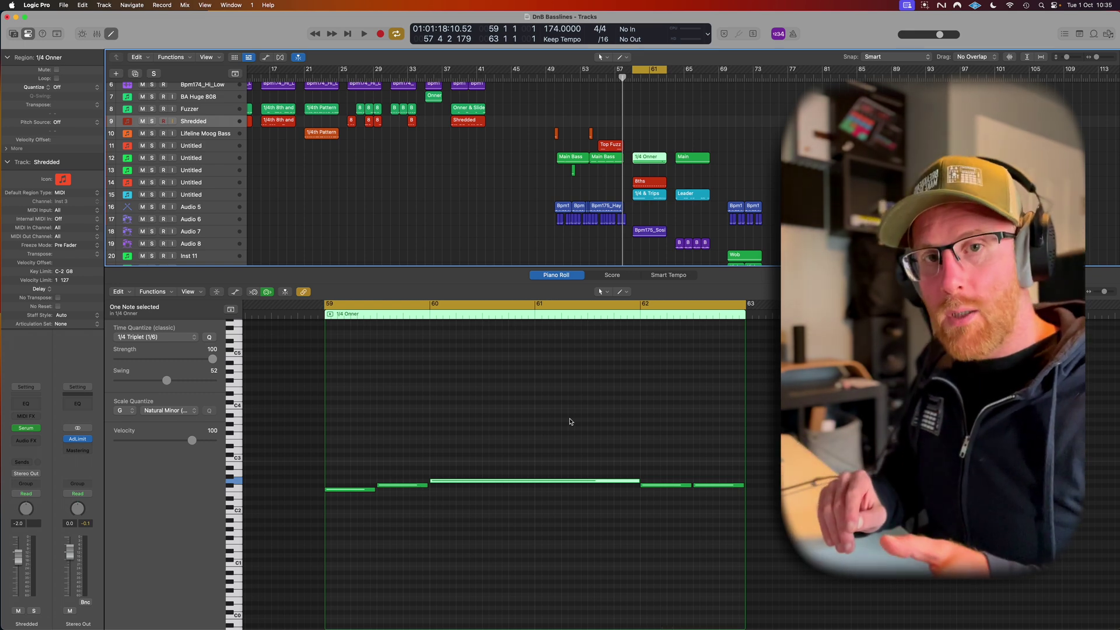
pyautogui.moveTo(363, 493)
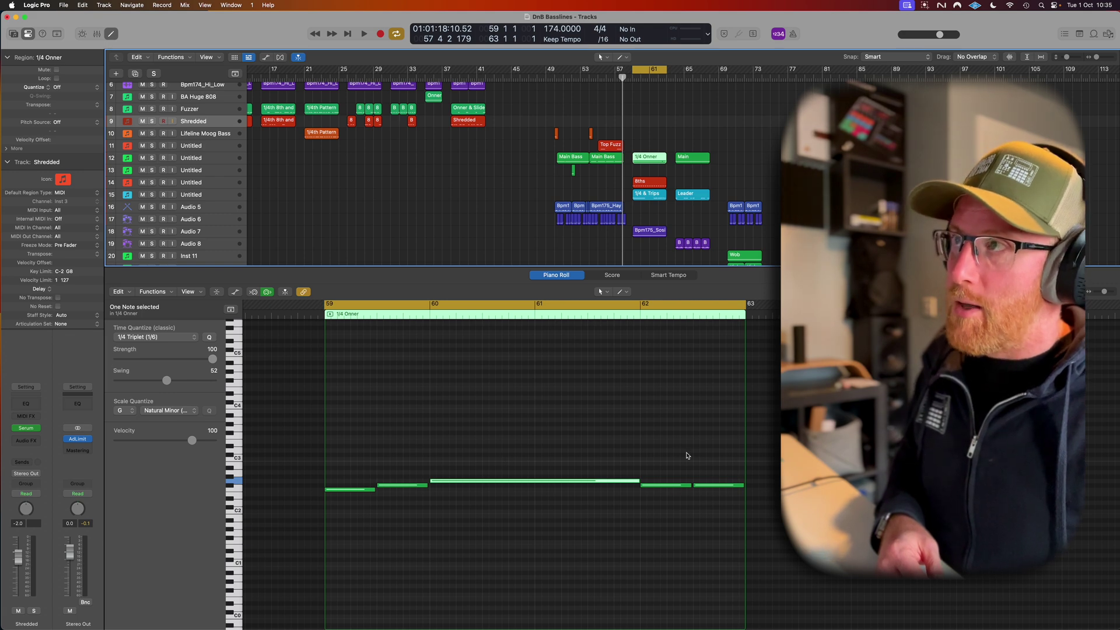
pyautogui.click(152, 159)
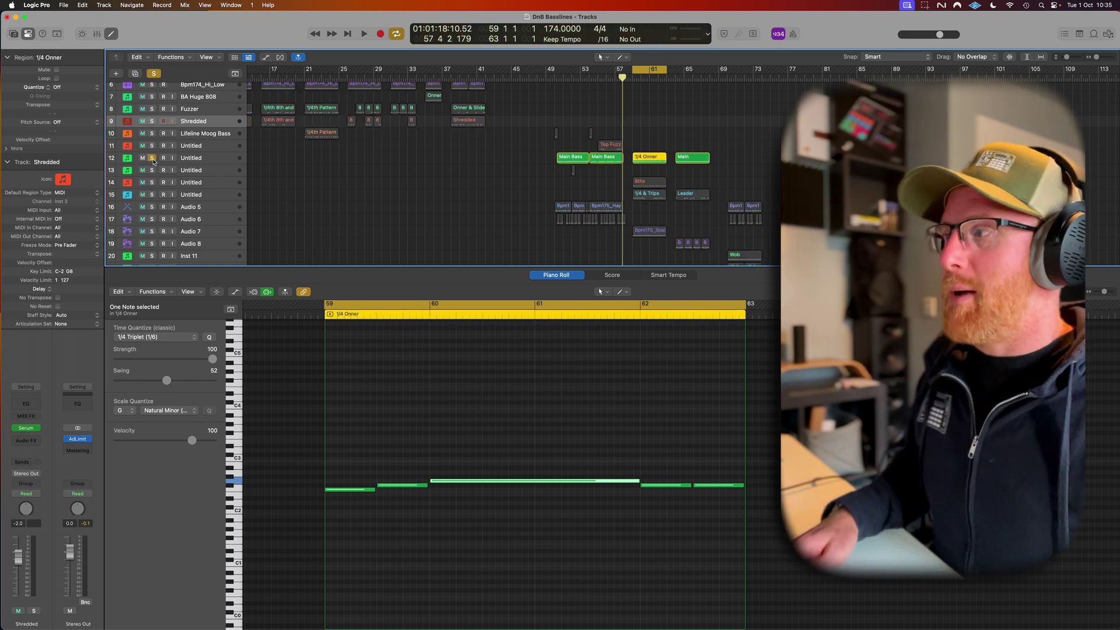
pyautogui.press('space')
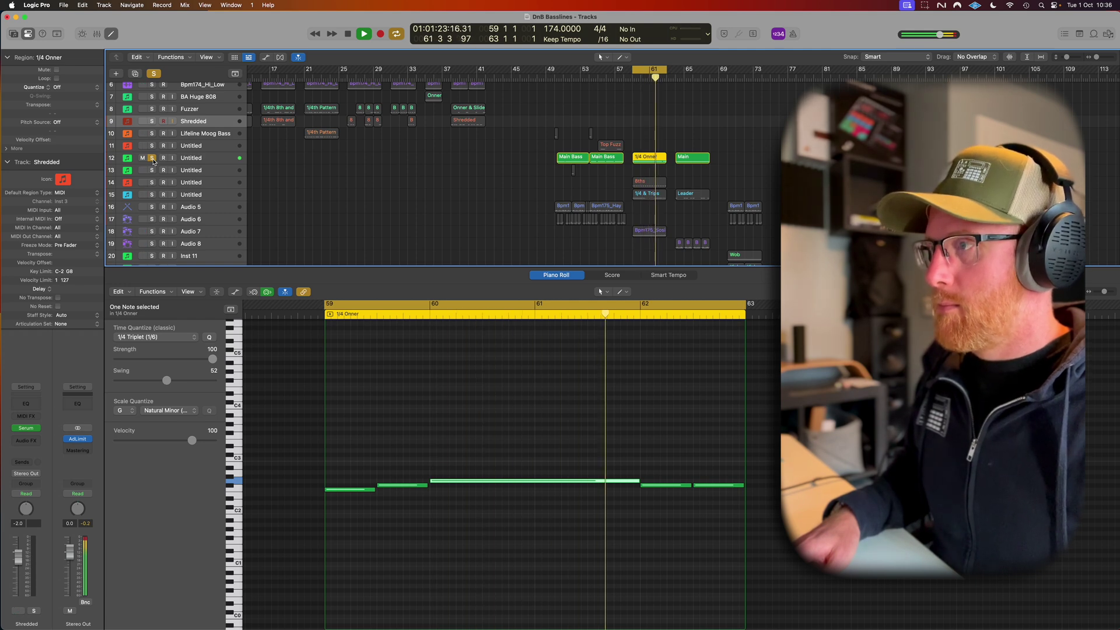
pyautogui.press('space')
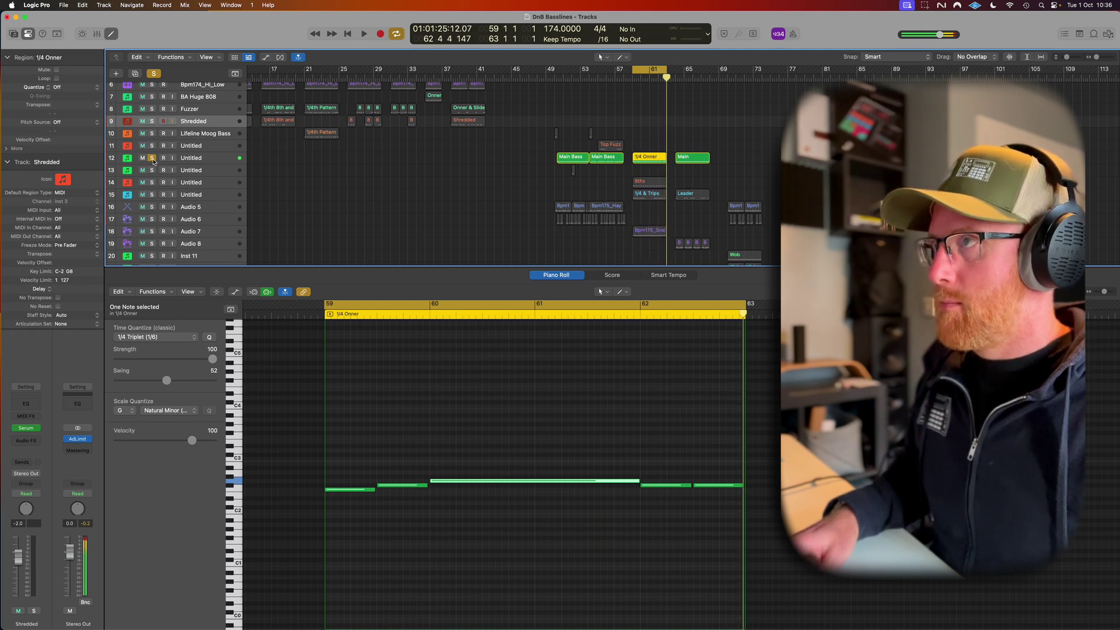
# Step: Add the 8ths region to the selection, solo its track too, and play the two bass layers together
pyautogui.keyDown('shift'); pyautogui.click(646, 185); pyautogui.keyUp('shift')
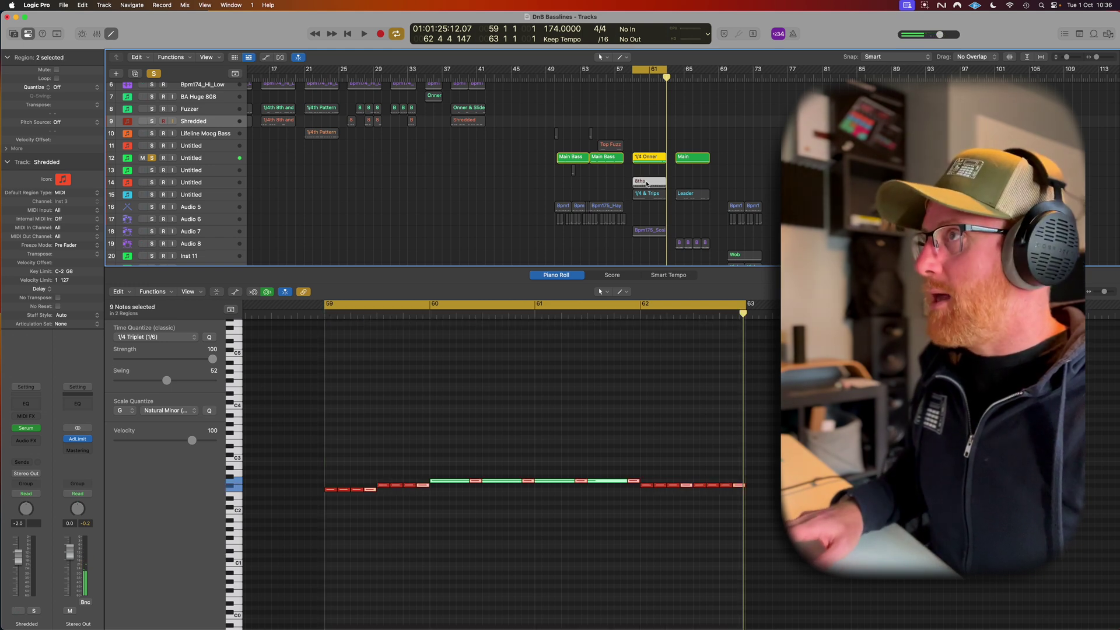
pyautogui.click(152, 183)
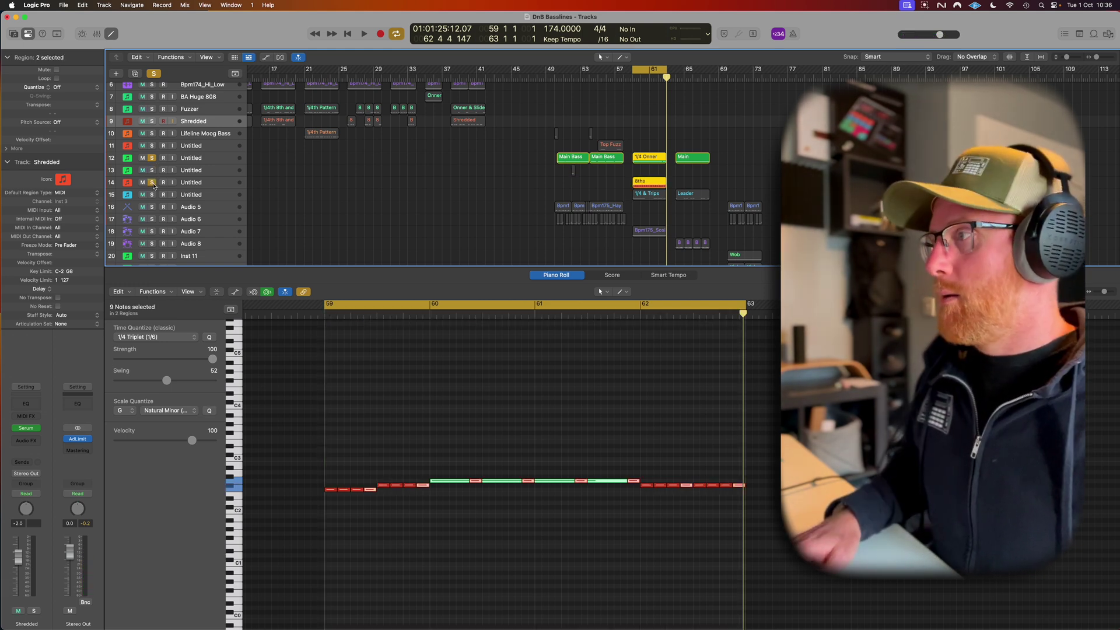
pyautogui.press('space')
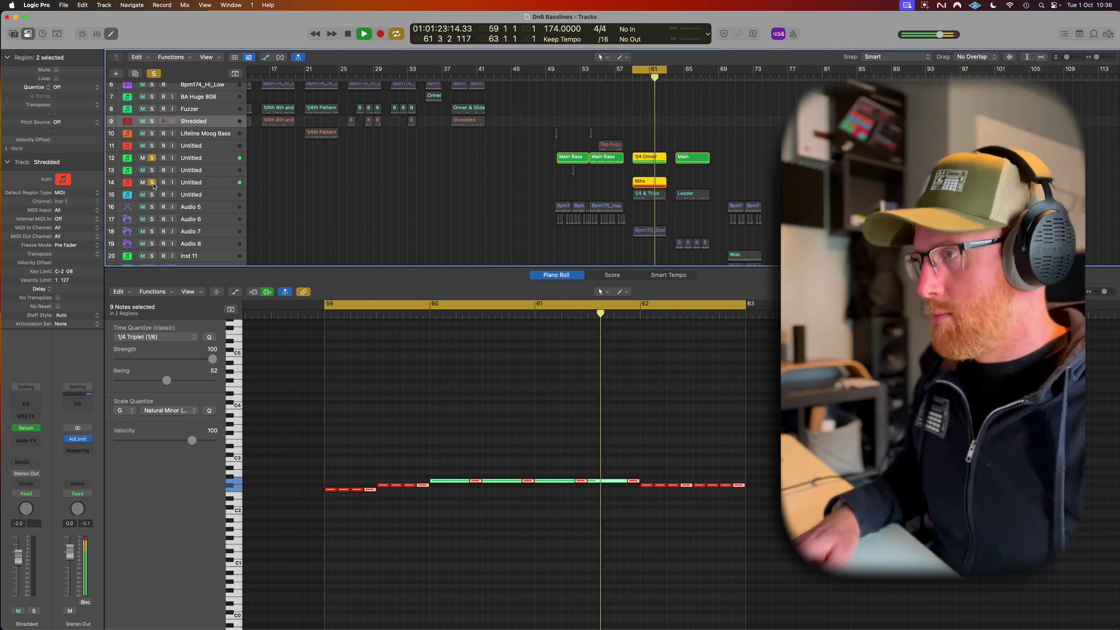
pyautogui.press('space')
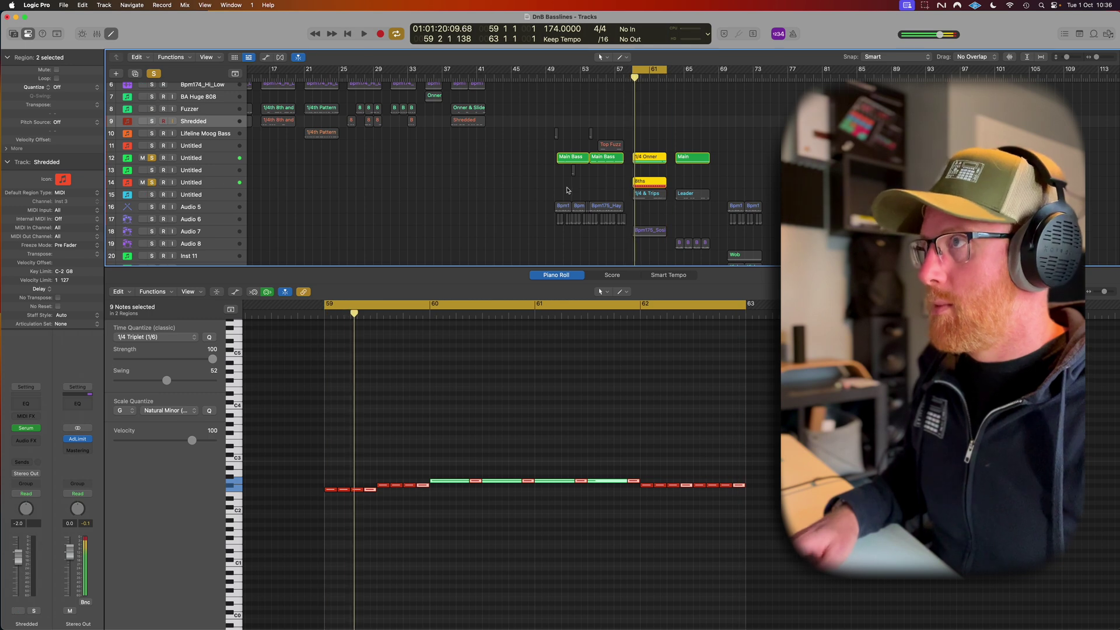
# Step: Solo the 1/4 & Trips track as well and show only that region's notes
pyautogui.keyDown('shift'); pyautogui.click(645, 197); pyautogui.keyUp('shift')
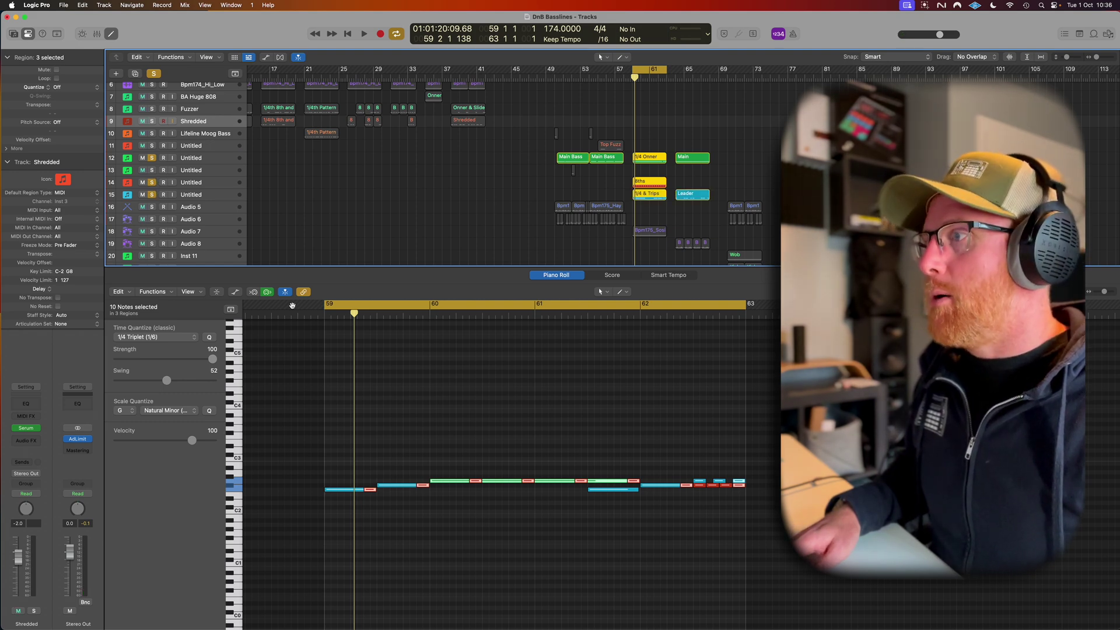
pyautogui.click(649, 167)
pyautogui.click(646, 197)
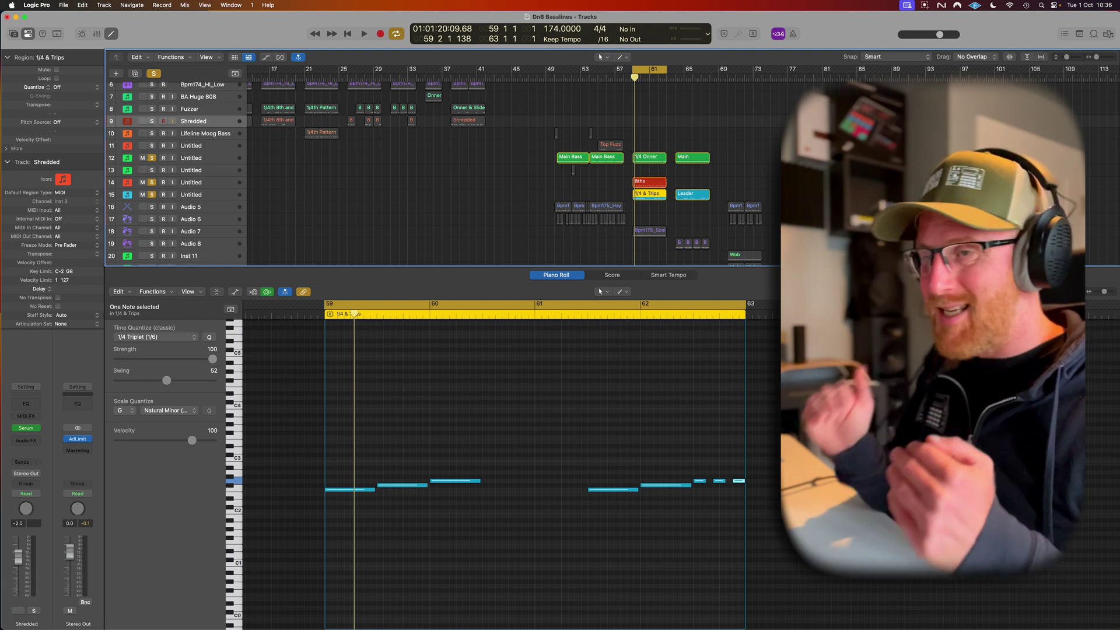
# Step: Select the three bass regions in bars 59 to 62, play them together, and clear all solos to hear them with the drums
pyautogui.moveTo(645, 146); pyautogui.dragTo(668, 248)
pyautogui.click(536, 423)
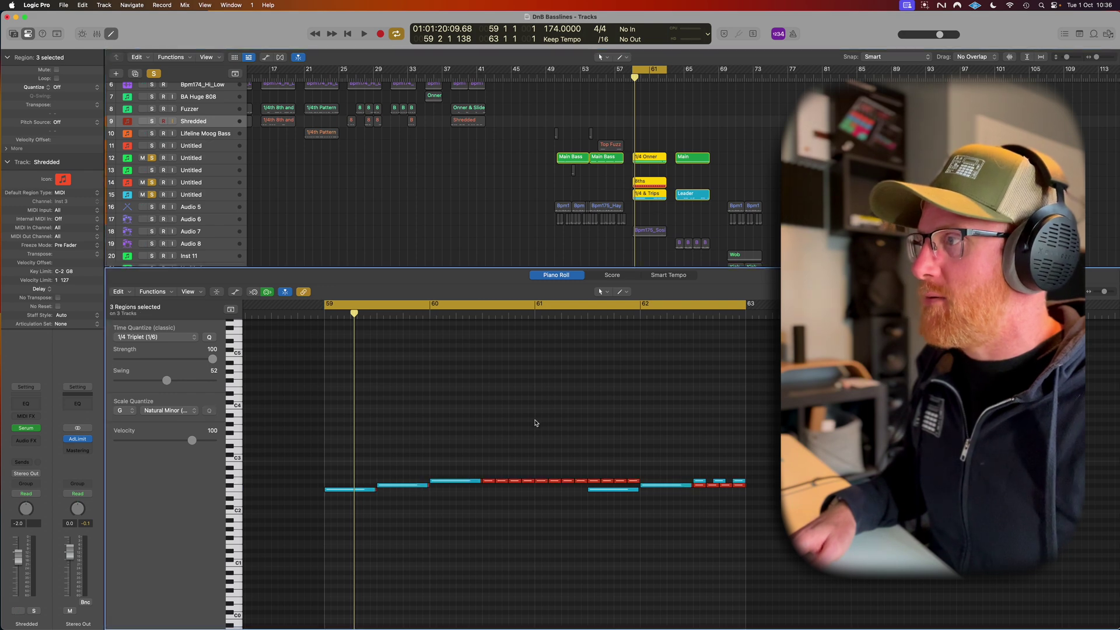
pyautogui.moveTo(660, 212); pyautogui.dragTo(653, 156)
pyautogui.press('space')
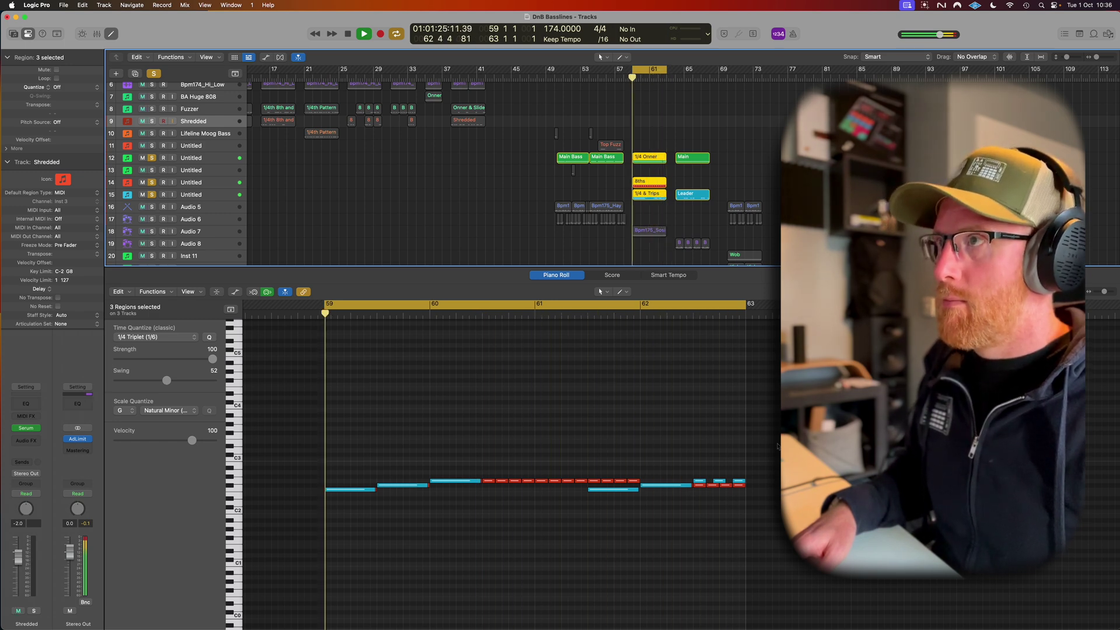
pyautogui.click(155, 74)
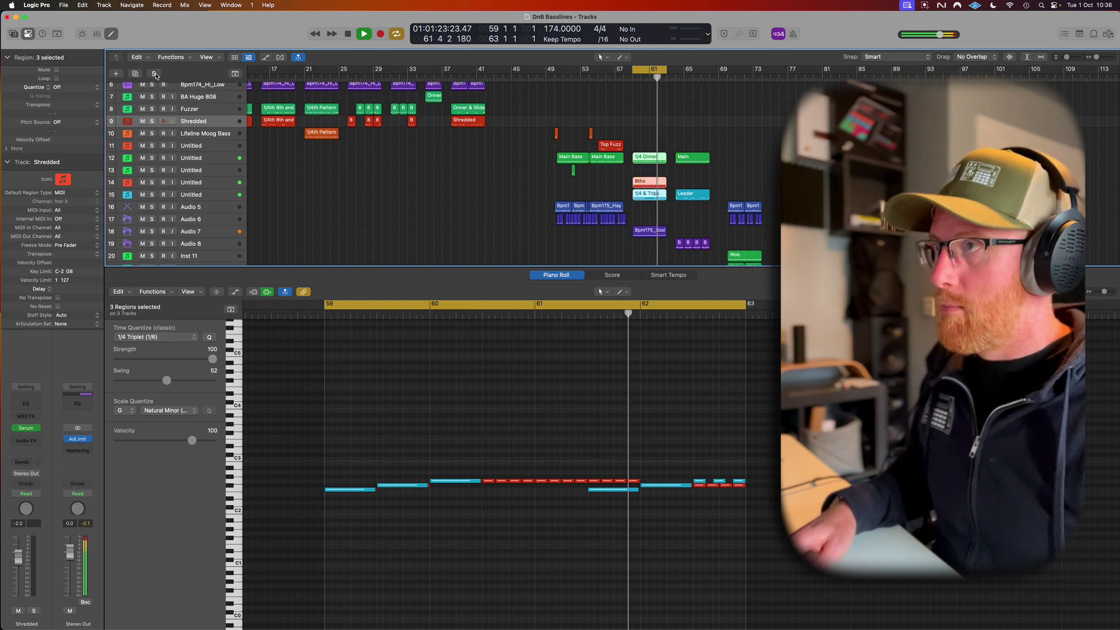
pyautogui.press('space')
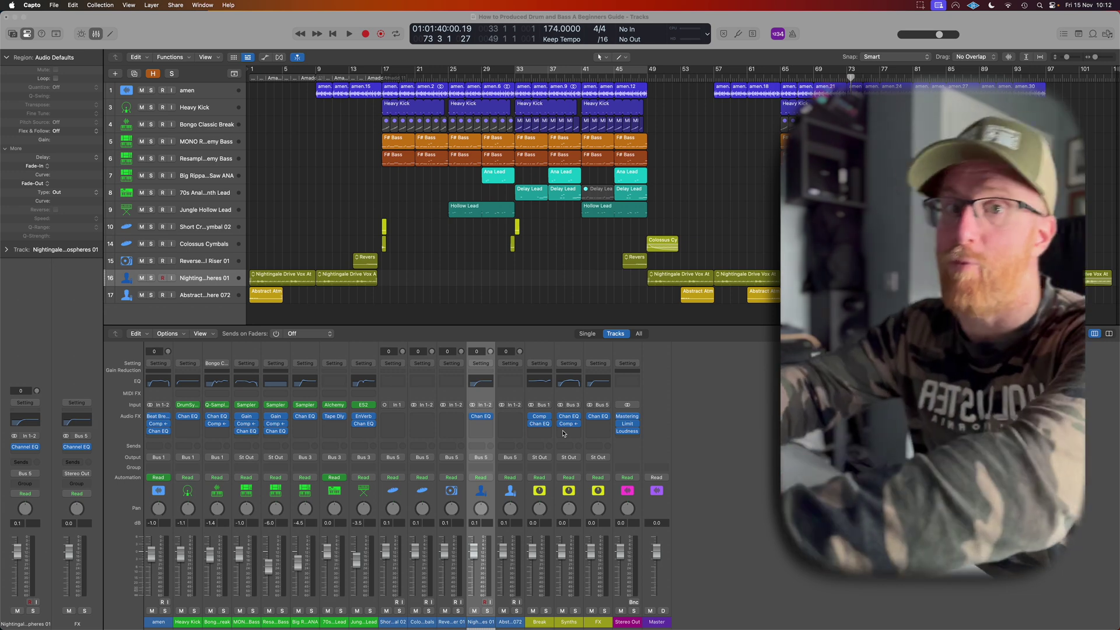
# Step: In the beginner's guide drum and bass project, set the cycle range to bars 17 to 48 and play the section
pyautogui.moveTo(384, 72); pyautogui.dragTo(647, 81)
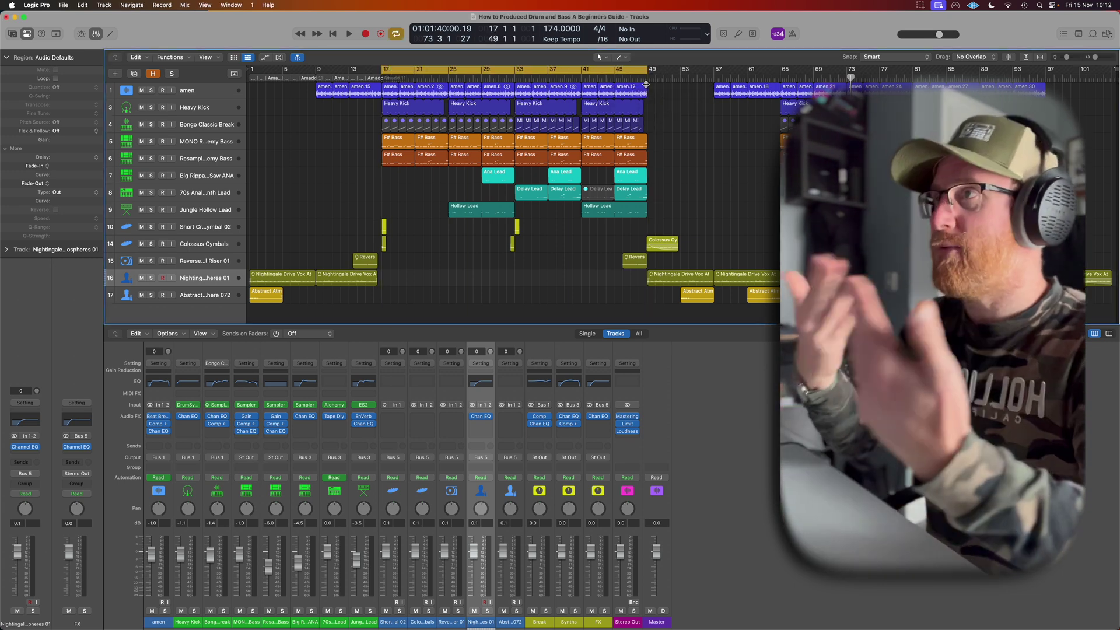
pyautogui.press('space')
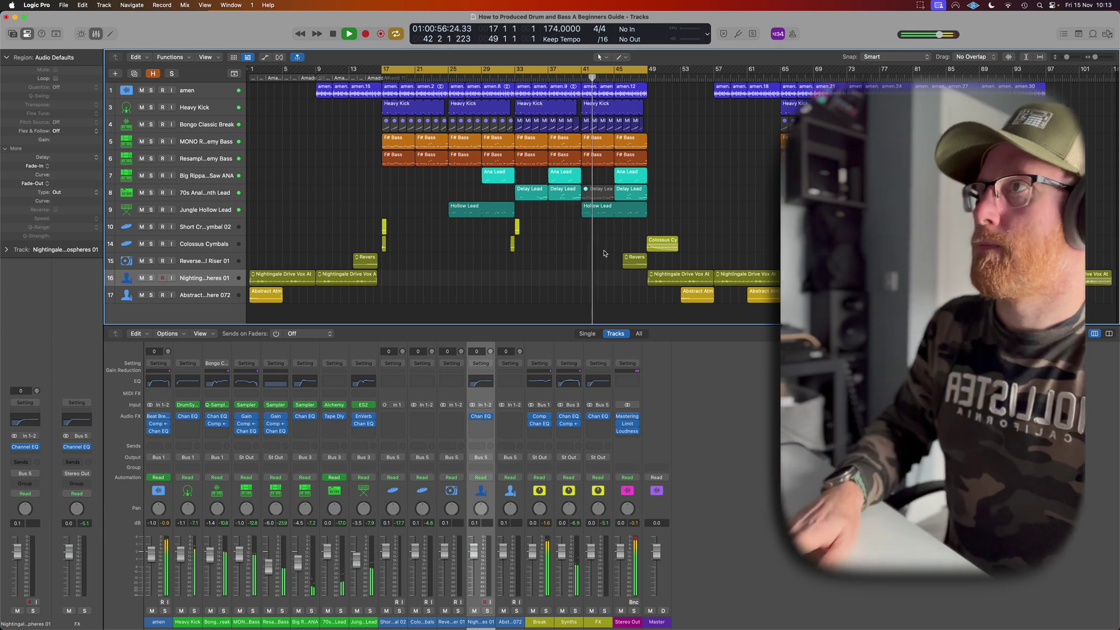
pyautogui.press('space')
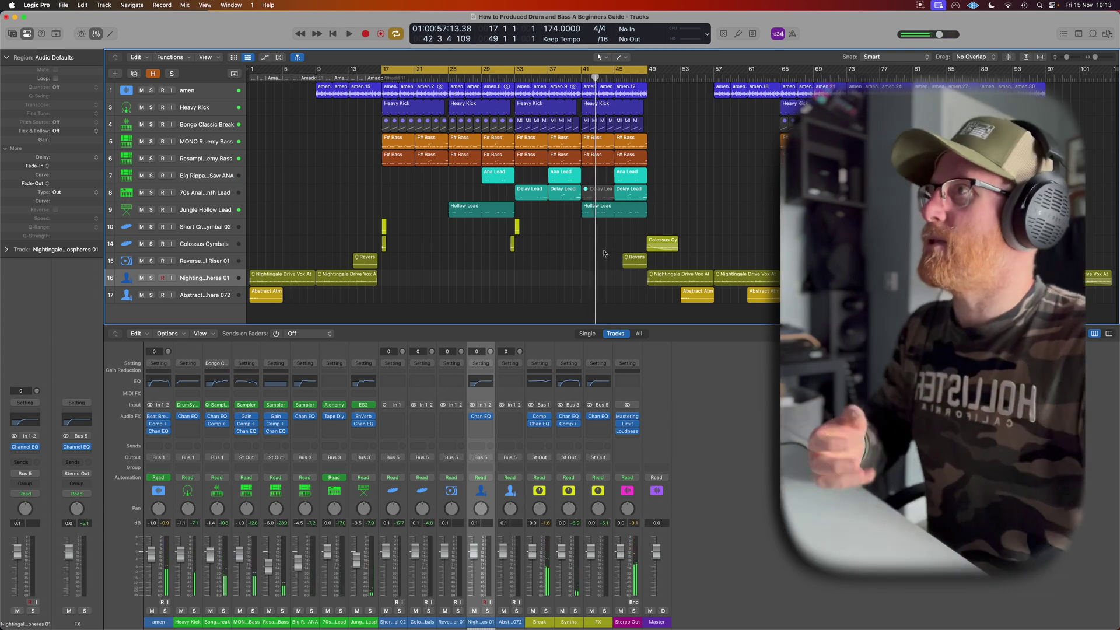
# Step: Set the cycle range to the Hollow Lead region starting at bar 25, solo the Jungle Hollow Lead track, and play it
pyautogui.click(474, 208)
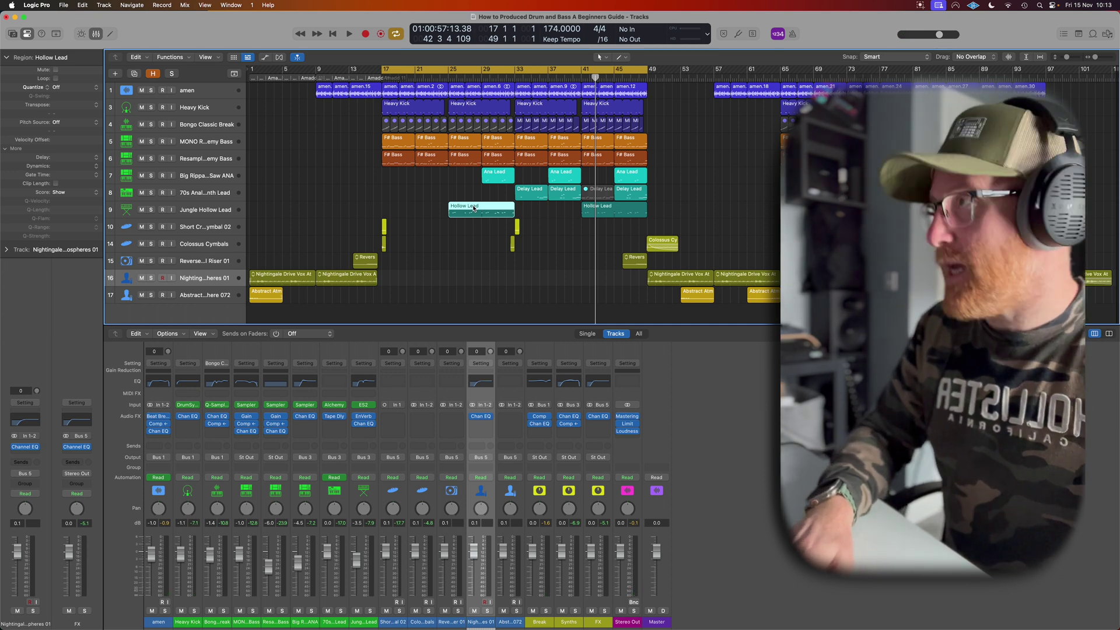
pyautogui.press('super+u')
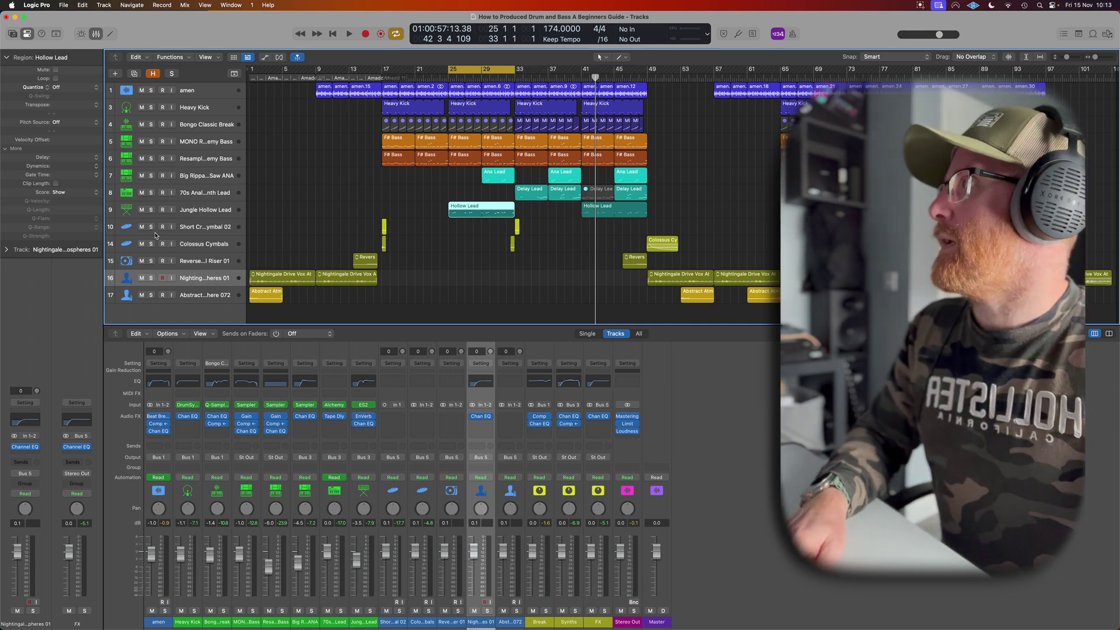
pyautogui.click(152, 210)
pyautogui.press('space')
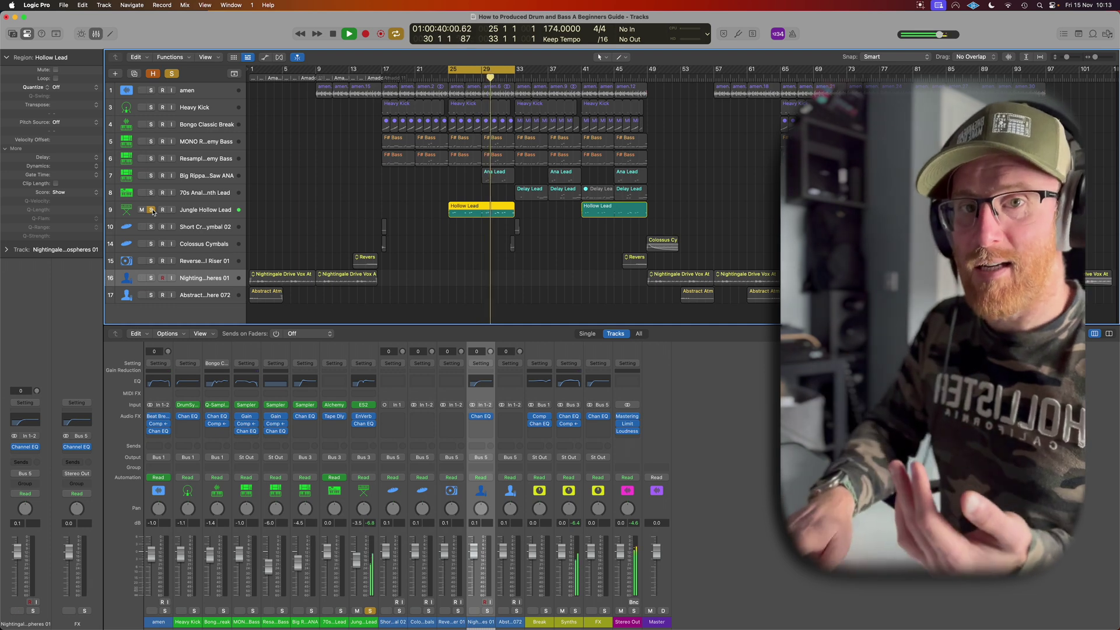
pyautogui.press('space')
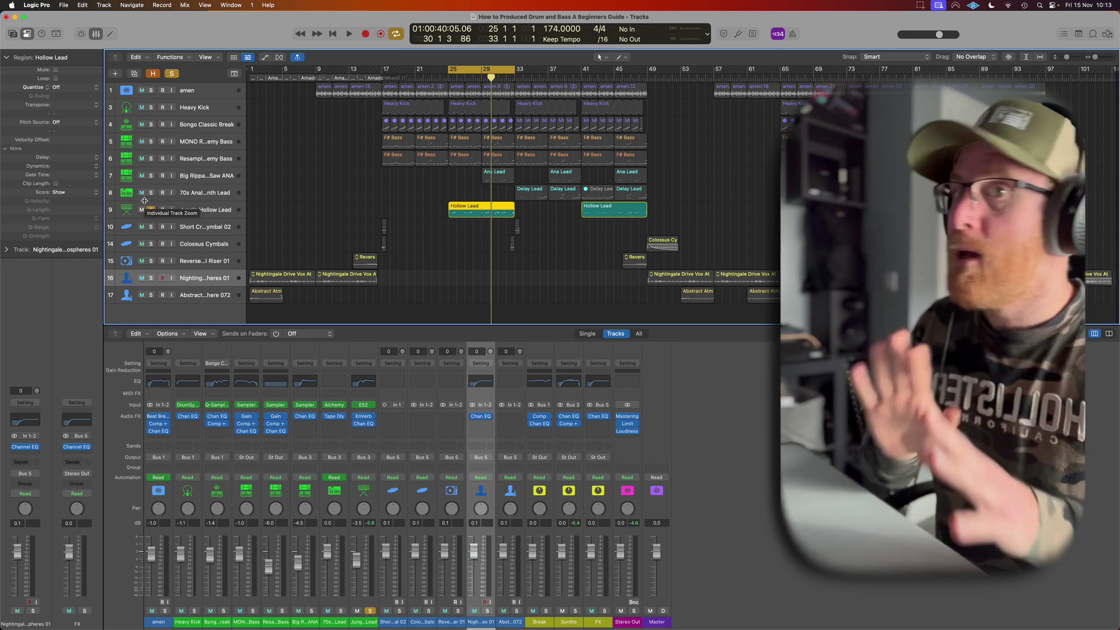
pyautogui.keyDown('alt'); pyautogui.click(141, 209); pyautogui.keyUp('alt')
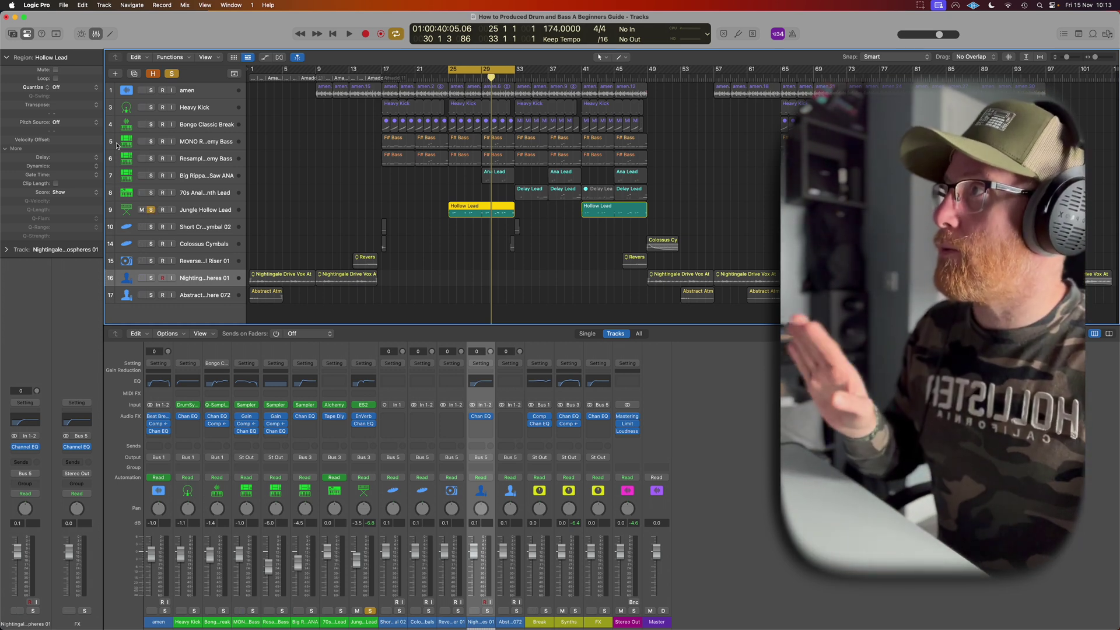
# Step: Open the Hollow Lead region's notes and compare them with the resampled F# Bass notes at bar 29
pyautogui.doubleClick(482, 205)
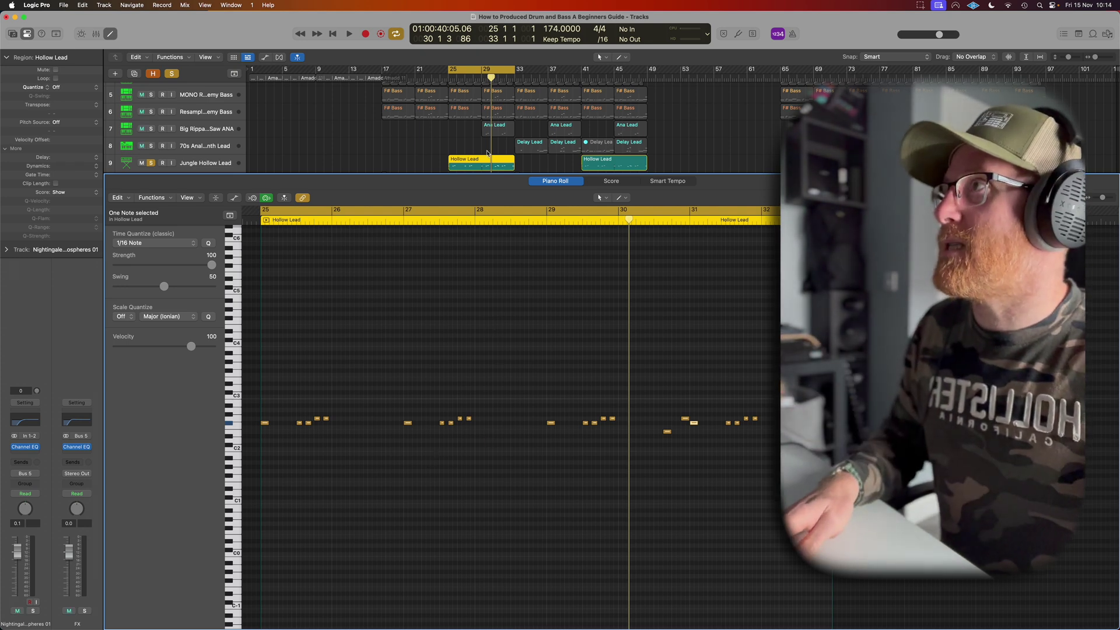
pyautogui.click(497, 110)
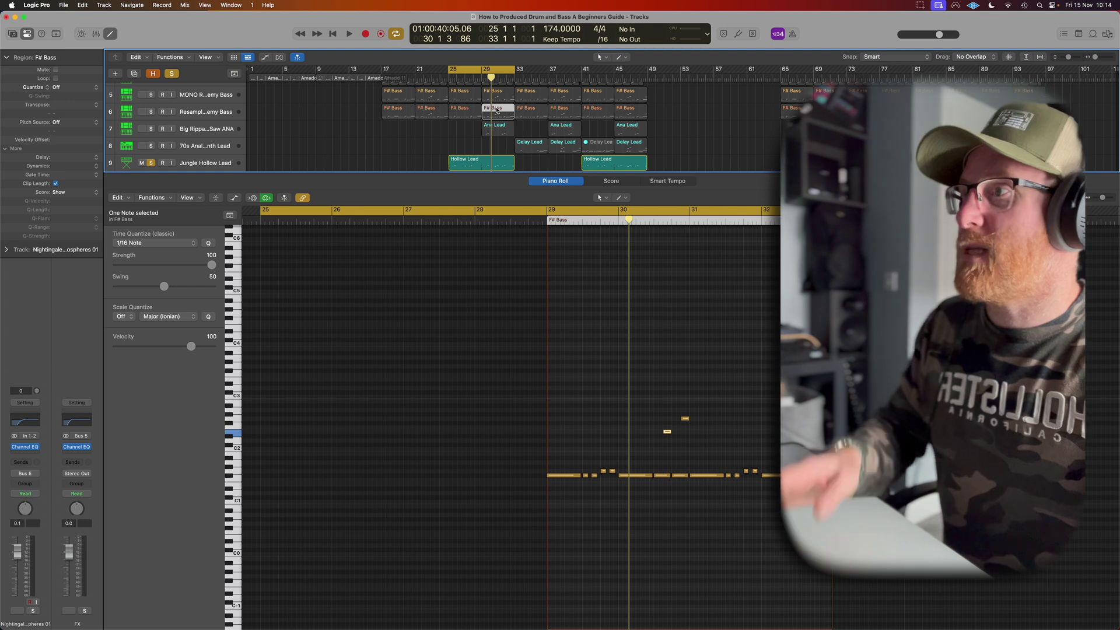
pyautogui.click(493, 162)
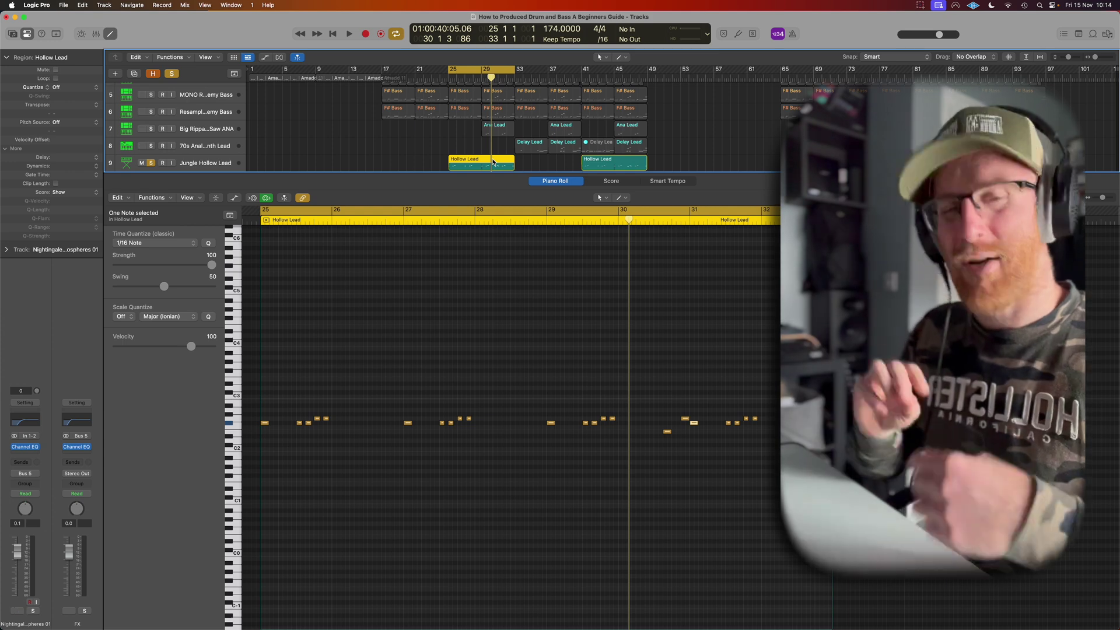
# Step: Play the soloed Hollow Lead part, select its track, and open its ES2 synth settings
pyautogui.press('space')
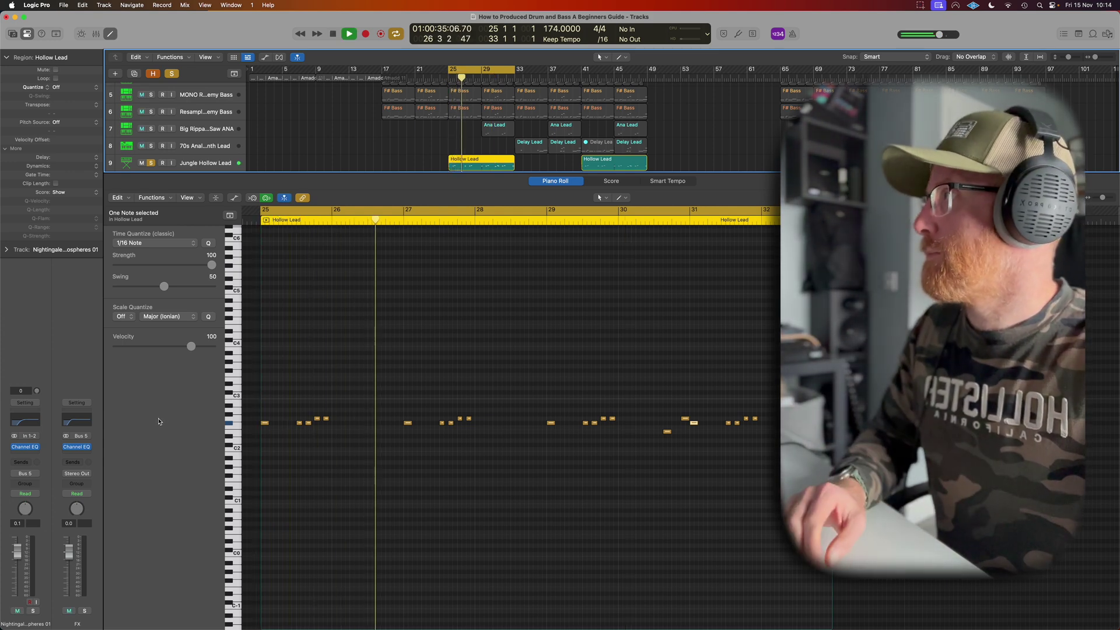
pyautogui.click(215, 164)
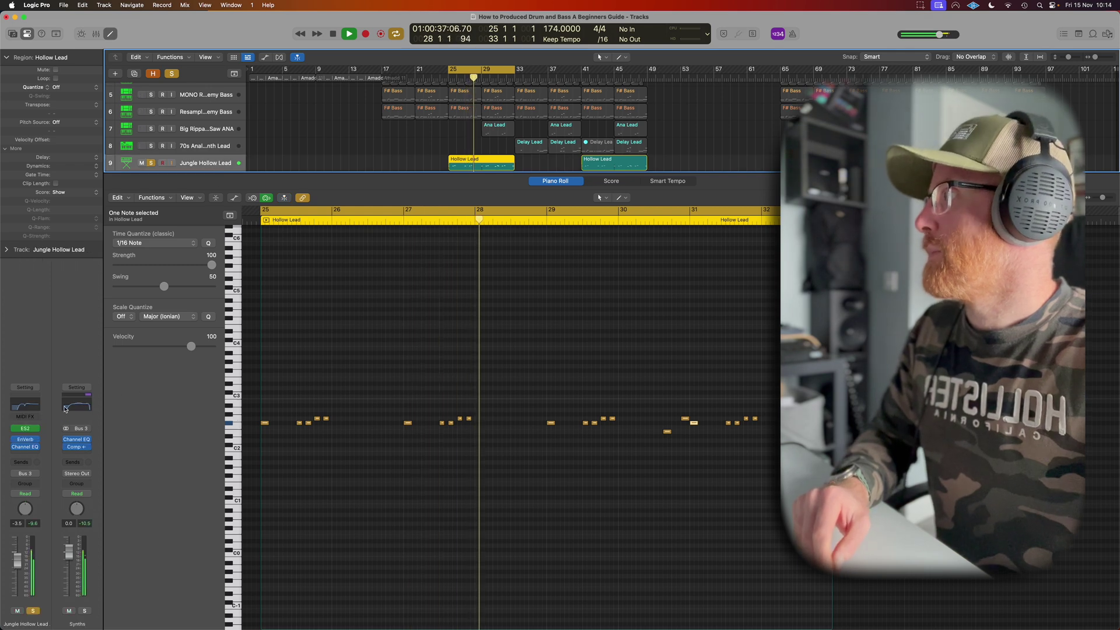
pyautogui.press('space')
pyautogui.click(27, 429)
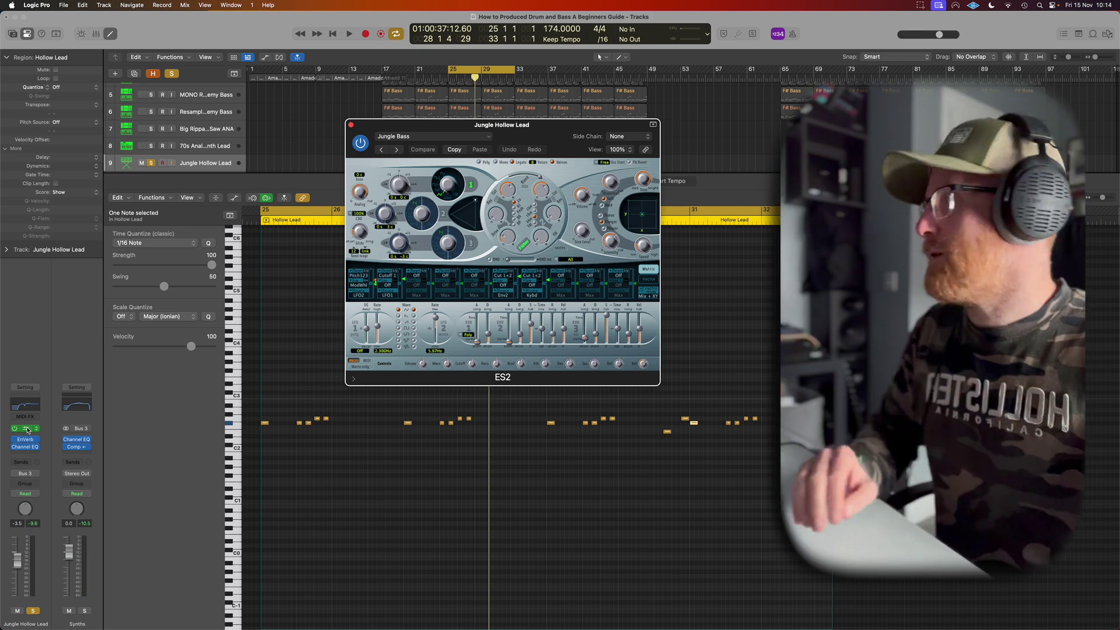
# Step: Examine the Jungle Hollow Lead track's EnVerb reverb while playing the part, and open its Channel EQ
pyautogui.click(25, 444)
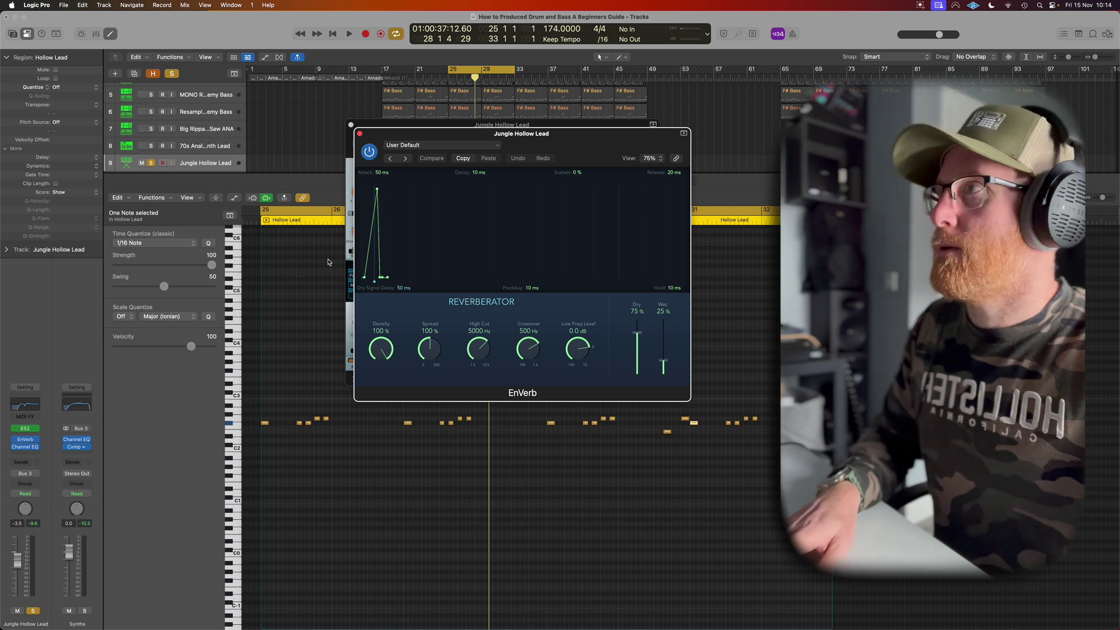
pyautogui.press('space')
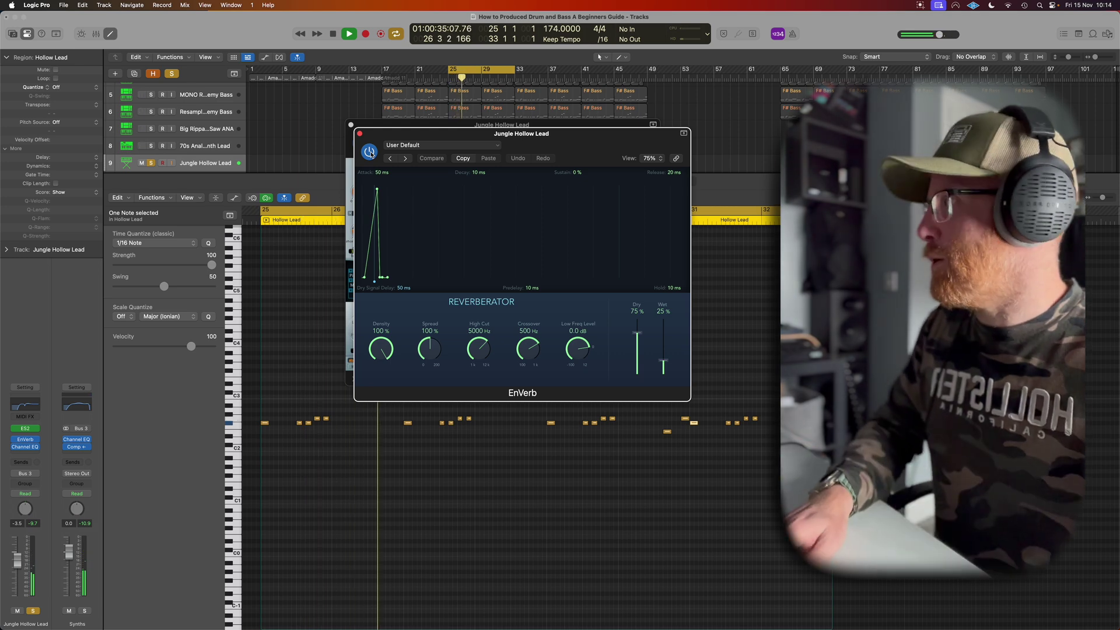
pyautogui.press('space')
pyautogui.click(25, 448)
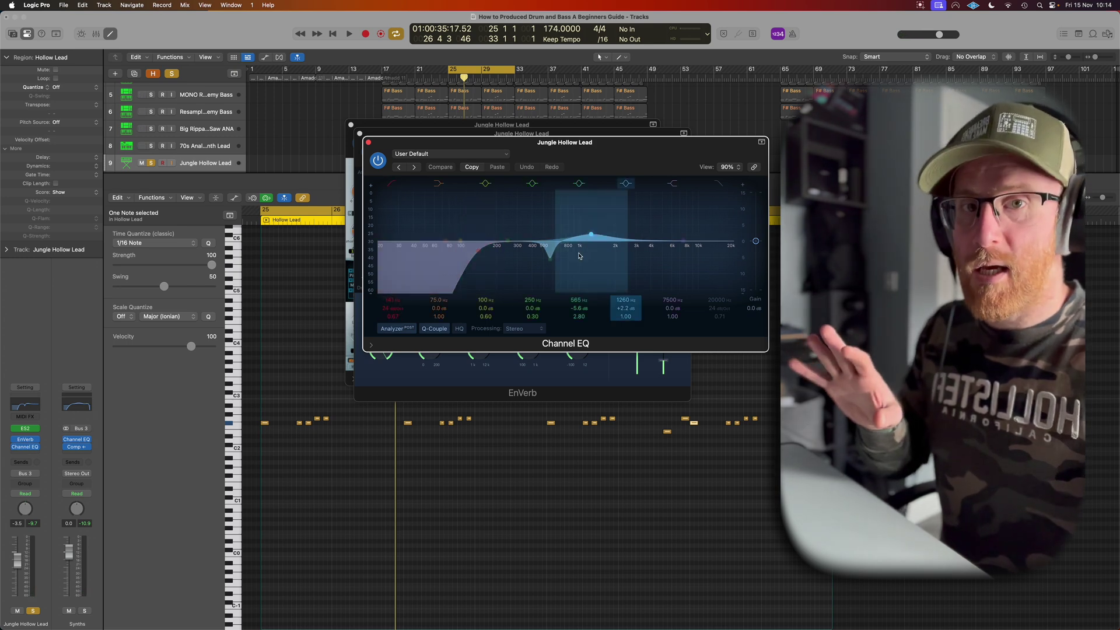
# Step: Close the Jungle Hollow Lead track's Channel EQ, EnVerb and ES2 windows
pyautogui.click(369, 143)
pyautogui.click(359, 133)
pyautogui.click(351, 124)
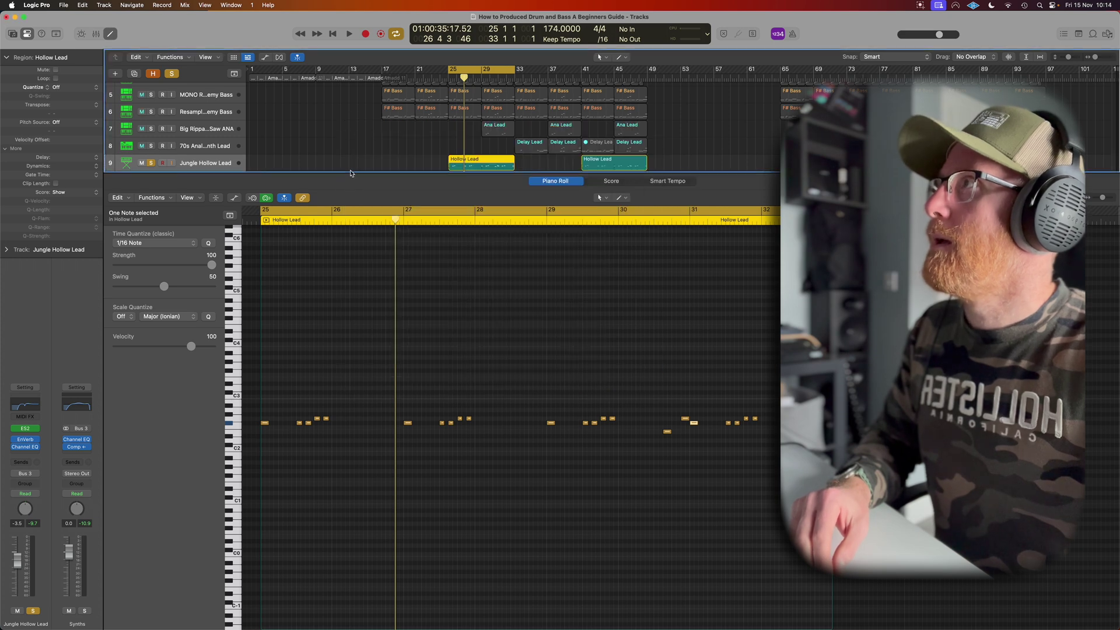
# Step: Play the Hollow Lead soloed together with the MONO bass track, and clear both solos
pyautogui.click(152, 95)
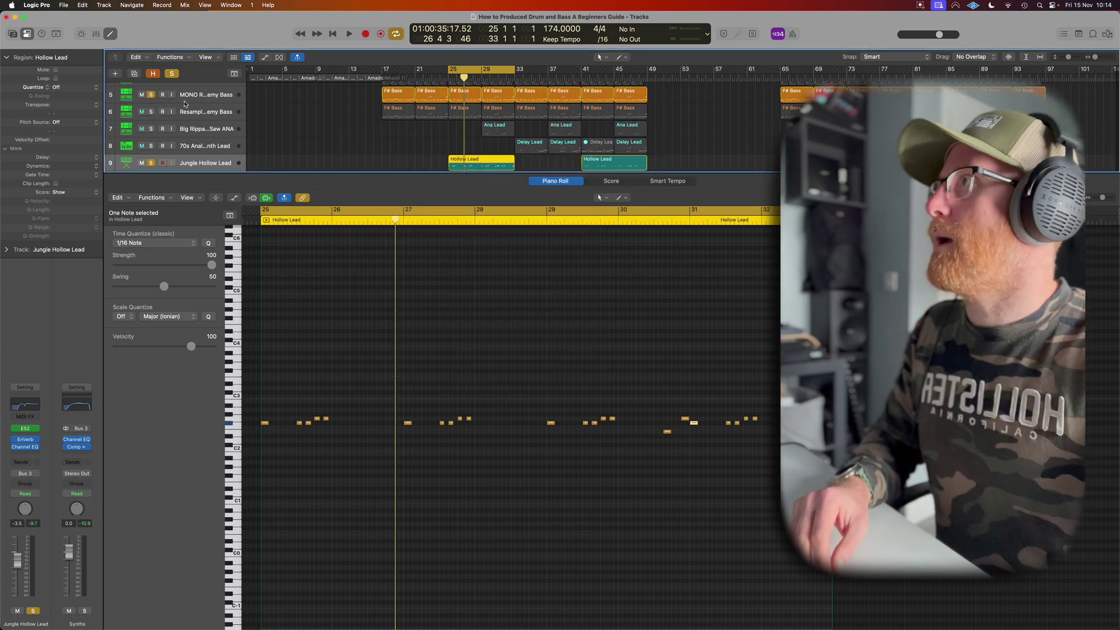
pyautogui.press('space')
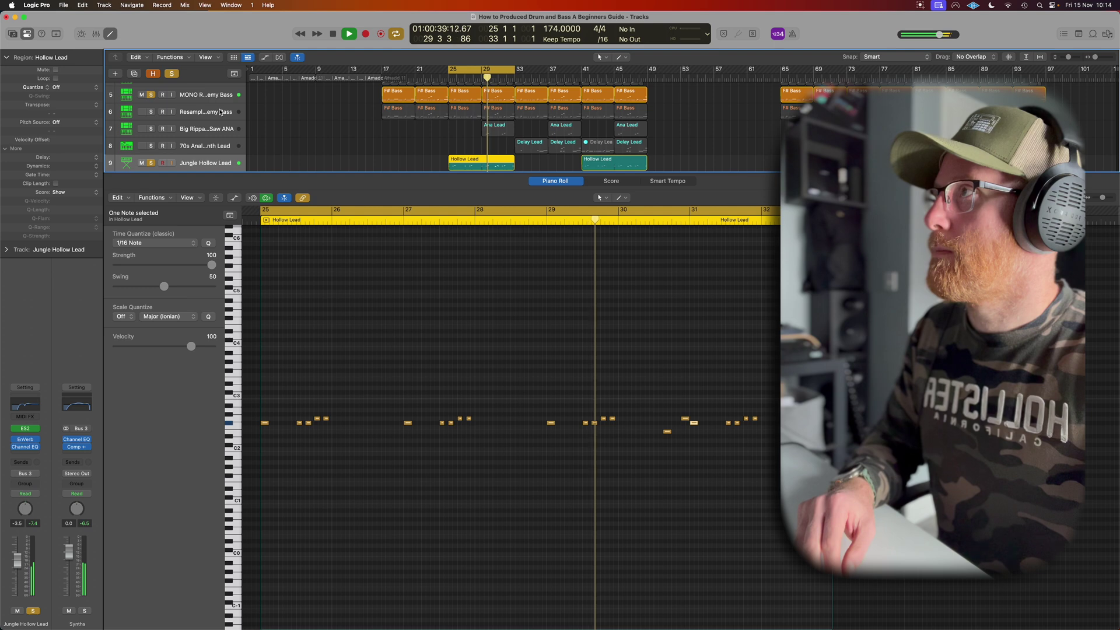
pyautogui.press('space')
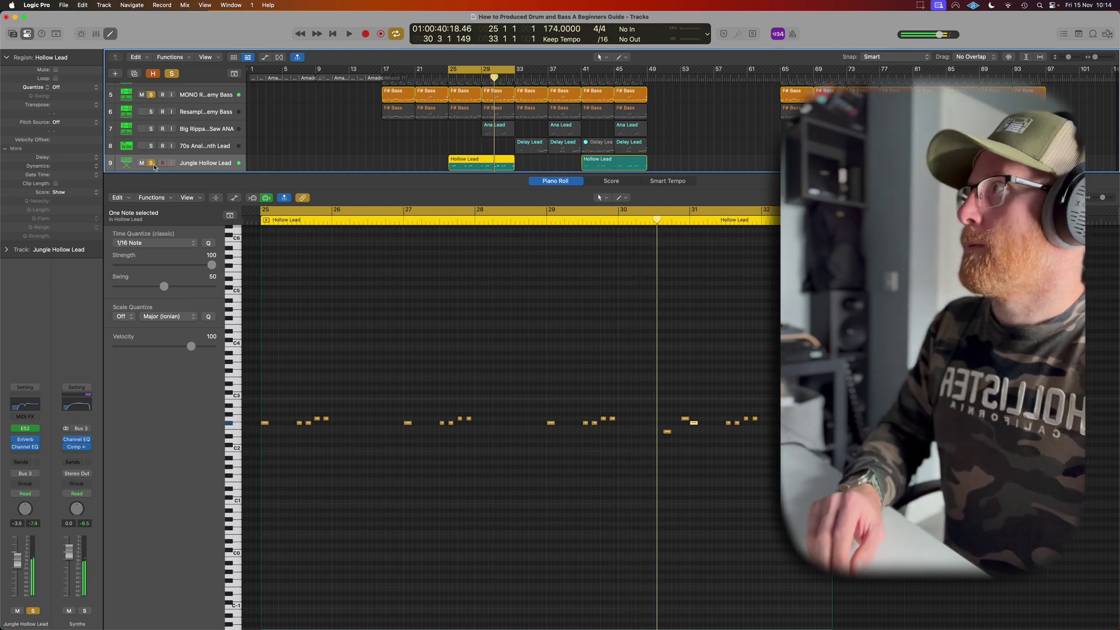
pyautogui.click(151, 95)
pyautogui.click(152, 164)
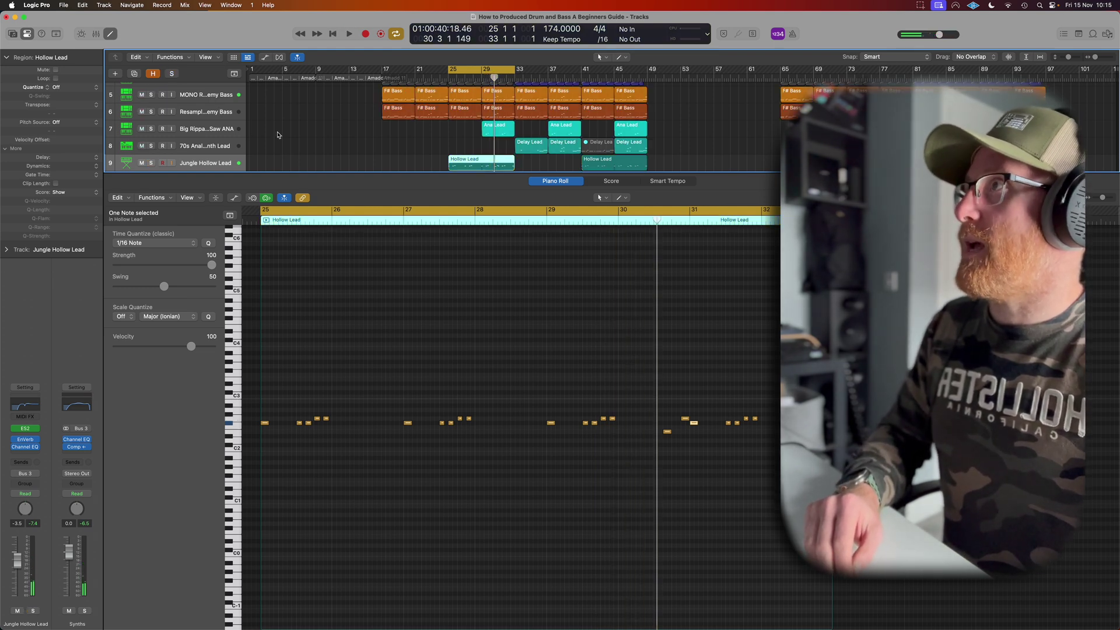
# Step: Start the cycle range at bar 29, solo the Big Rippa Ultra Saw ANA track, and play its Ana Lead part
pyautogui.click(213, 130)
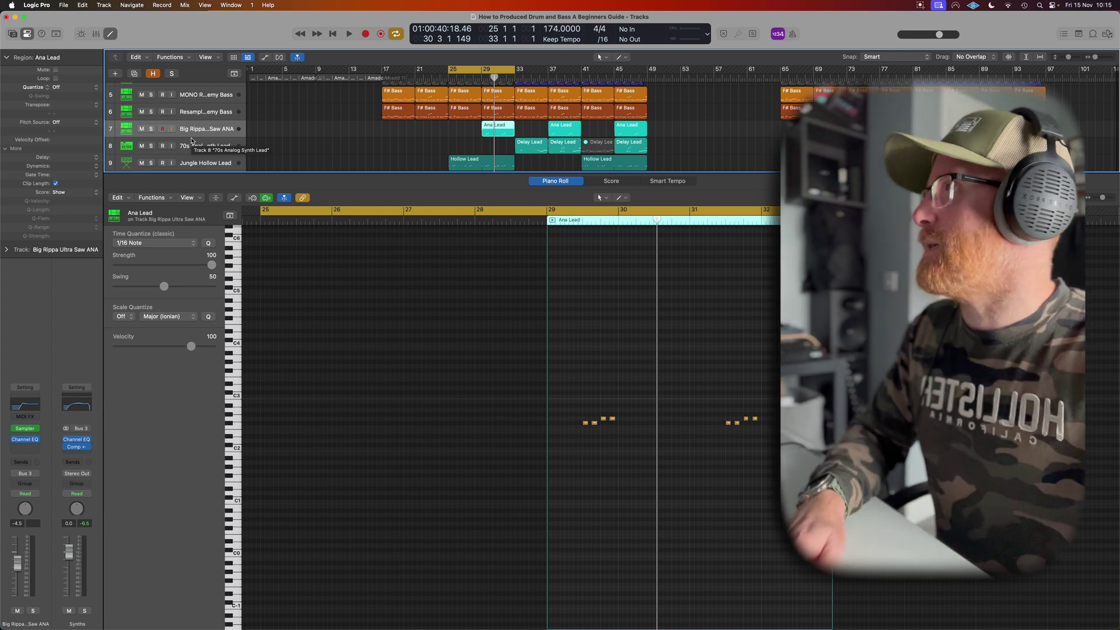
pyautogui.moveTo(449, 70); pyautogui.dragTo(482, 71)
pyautogui.press('s')
pyautogui.press('space')
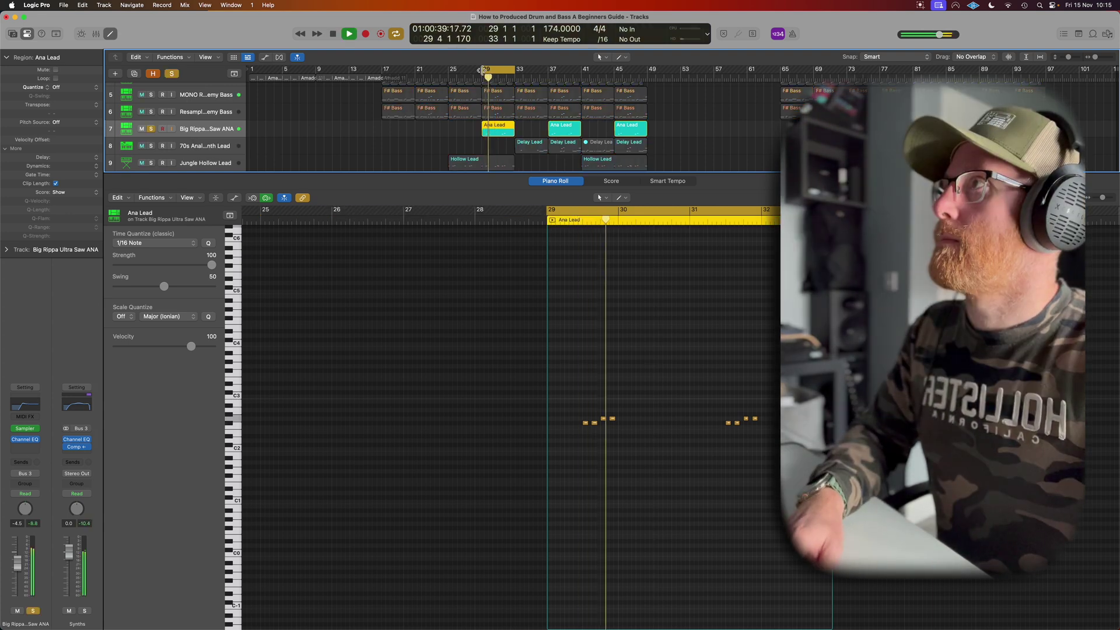
pyautogui.press('space')
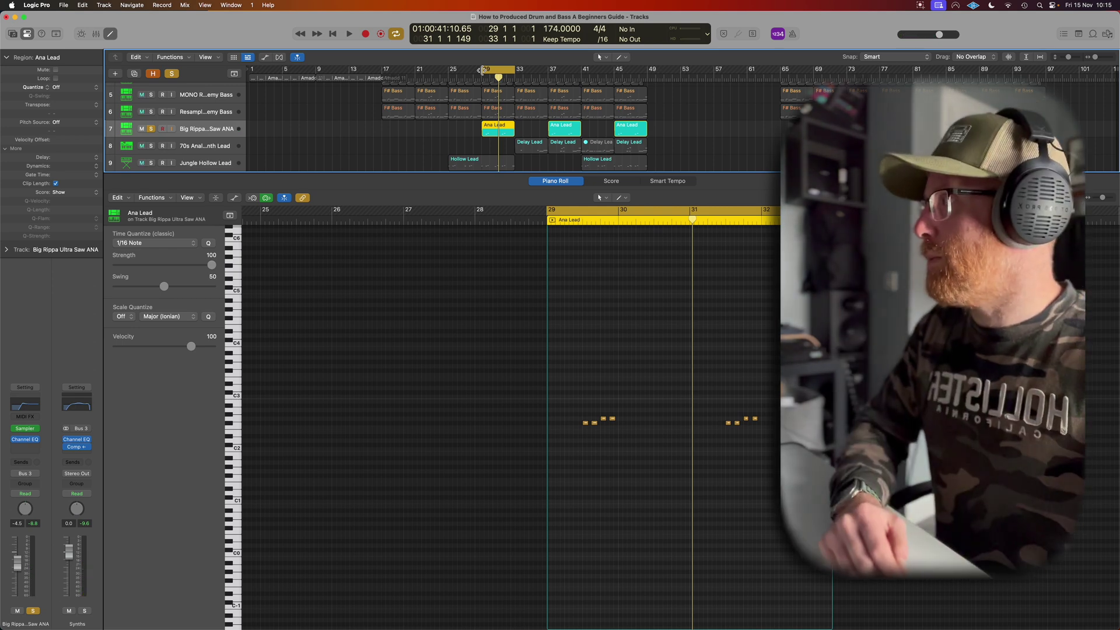
pyautogui.press('space')
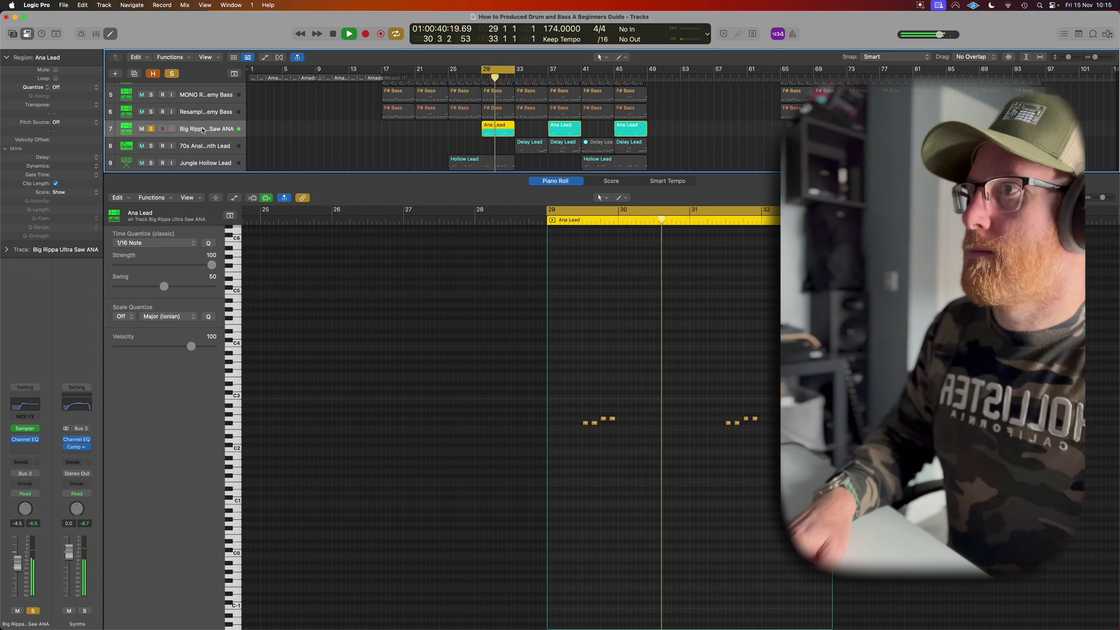
pyautogui.press('space')
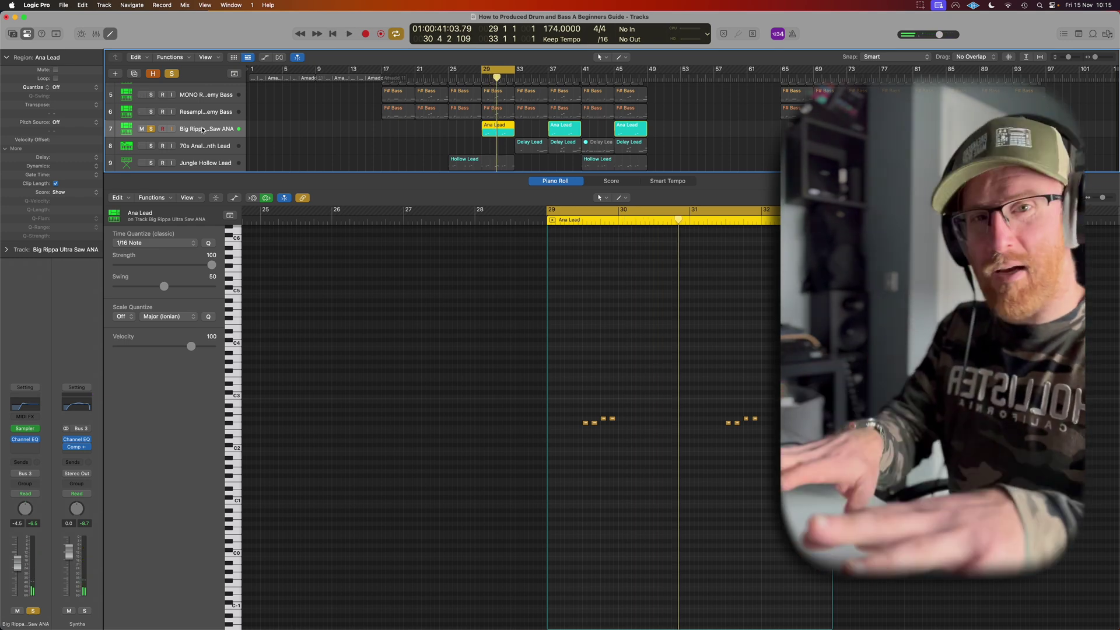
# Step: Play the Ana Lead soloed together with the Jungle Hollow Lead track, and clear both solos
pyautogui.scroll(-1, 187, 140)
pyautogui.click(151, 159)
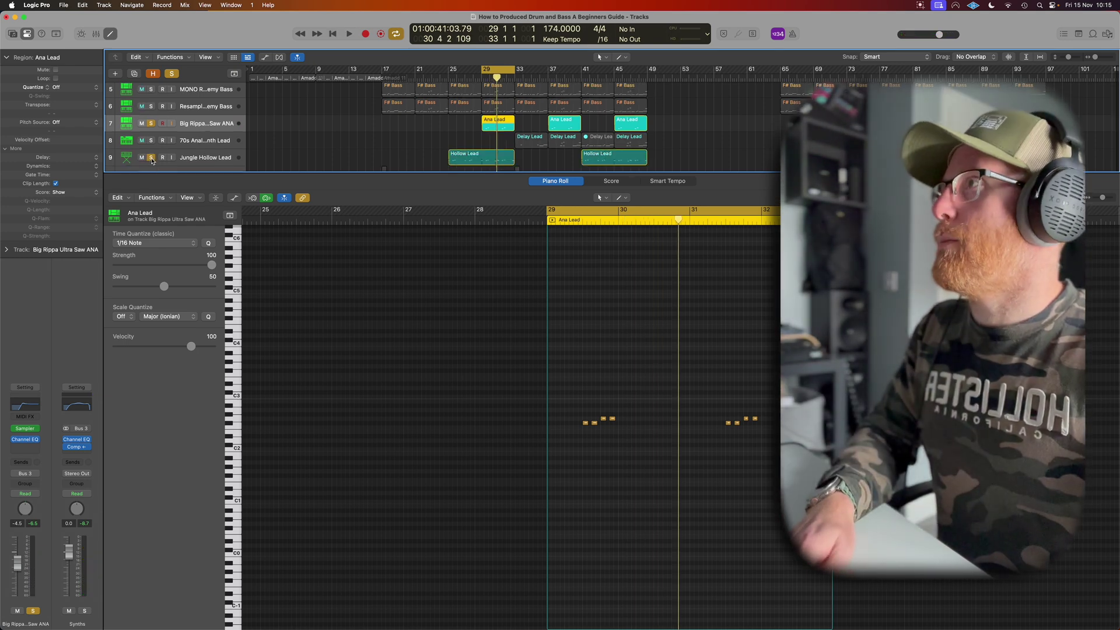
pyautogui.press('space')
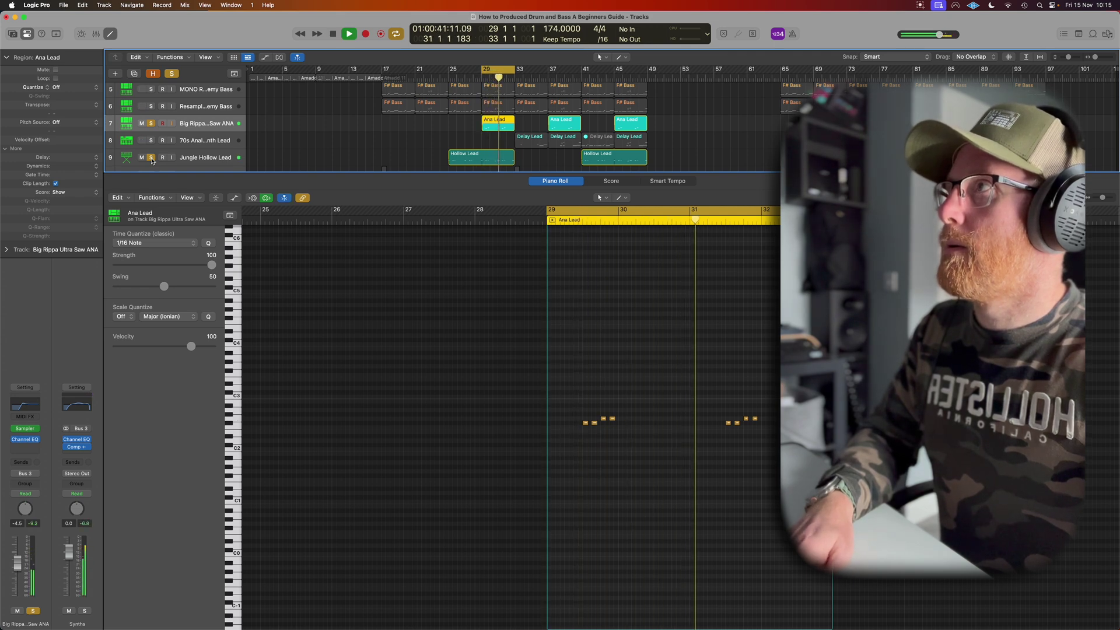
pyautogui.press('space')
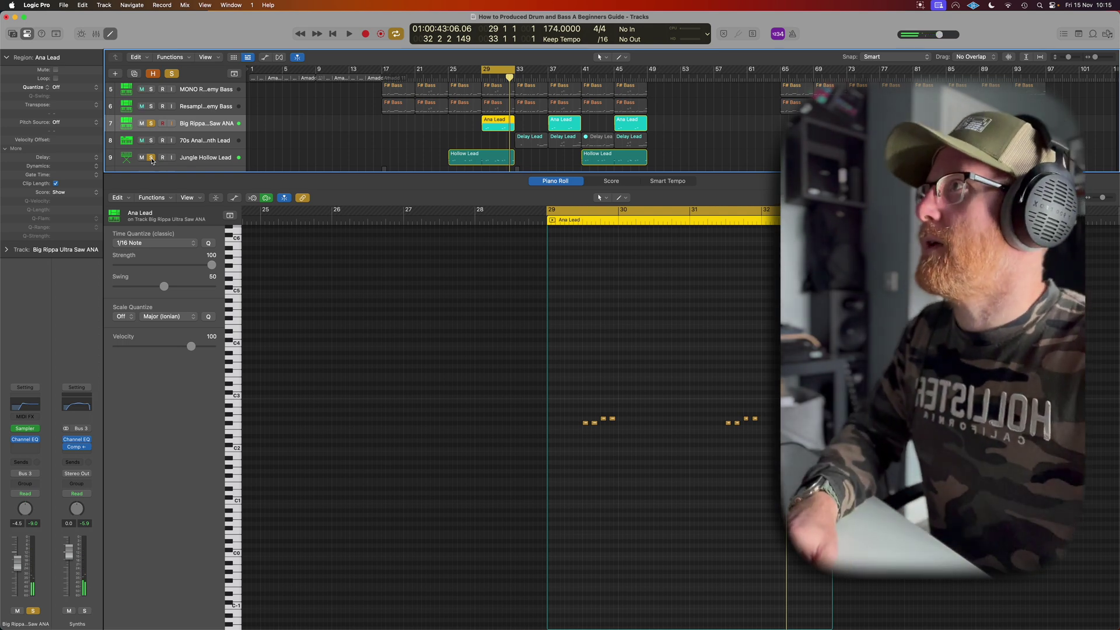
pyautogui.click(150, 124)
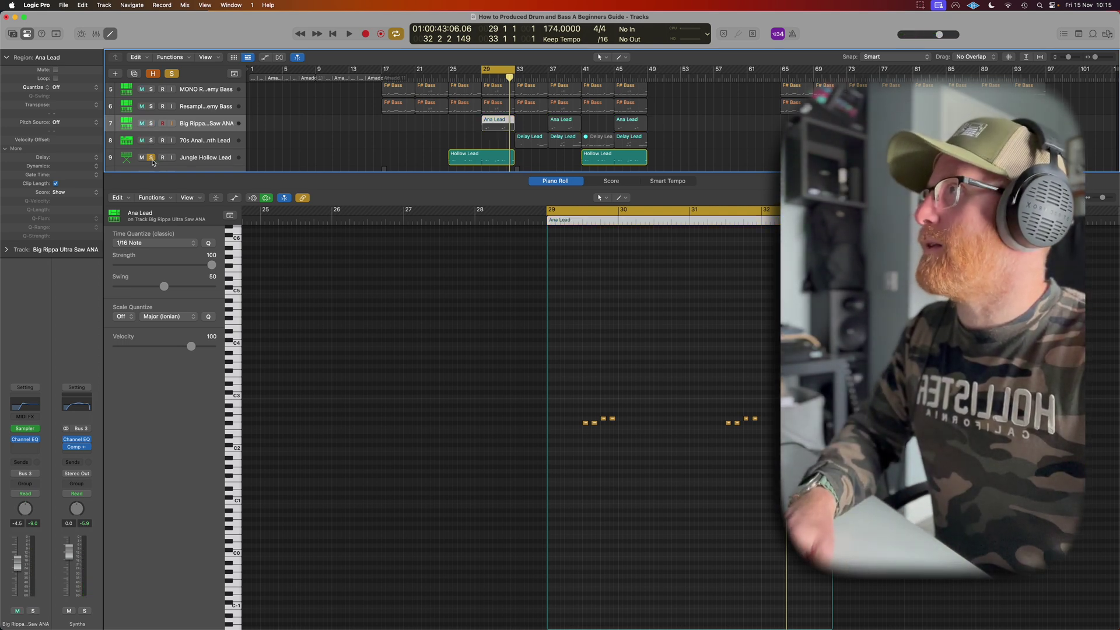
pyautogui.click(152, 158)
# Step: Move the cycle range to bars 33–37 and inspect the 70s Analog Synth Lead track's Tape Delay settings
pyautogui.moveTo(501, 68); pyautogui.dragTo(534, 69)
pyautogui.click(193, 142)
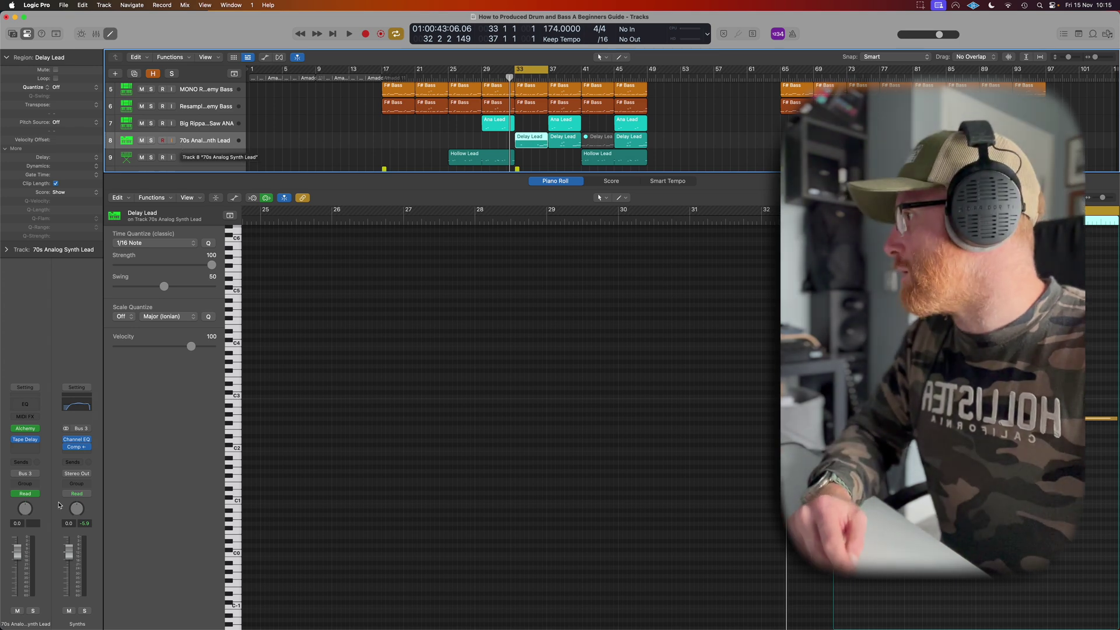
pyautogui.click(26, 440)
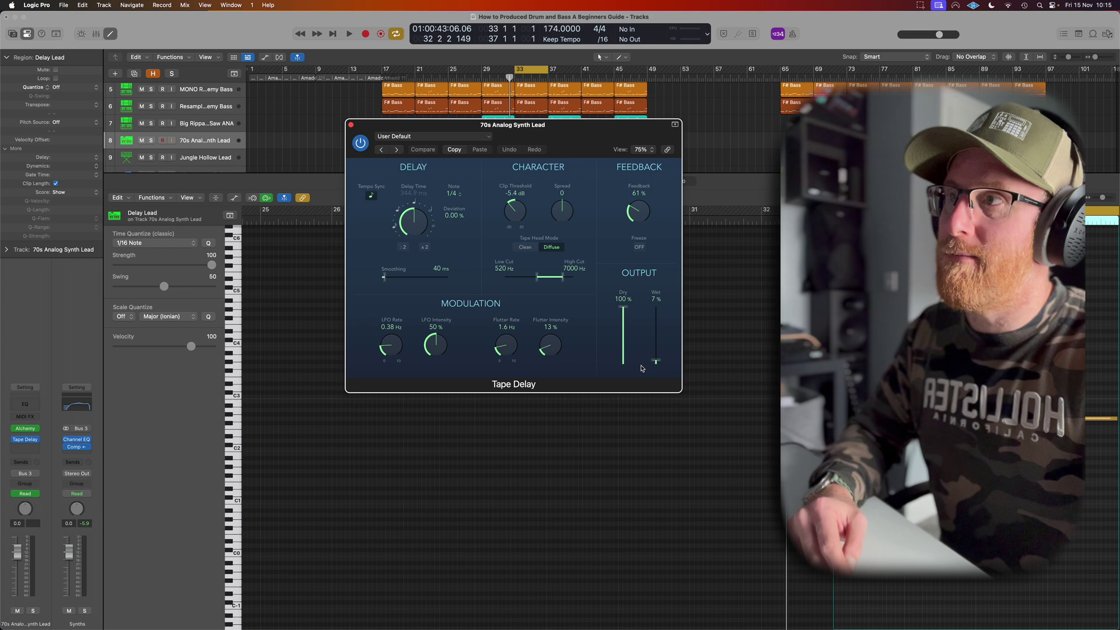
pyautogui.click(352, 125)
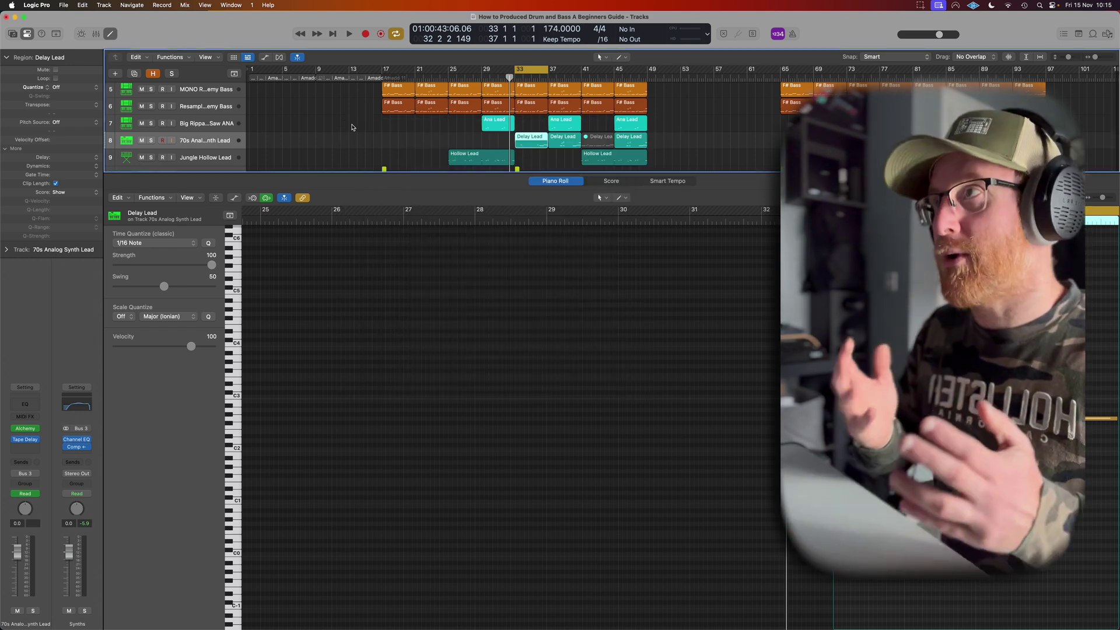
# Step: Solo the 70s Analog Synth Lead track and play it, including with the cycle set to the Delay Lead region at bar 37
pyautogui.click(151, 141)
pyautogui.press('space')
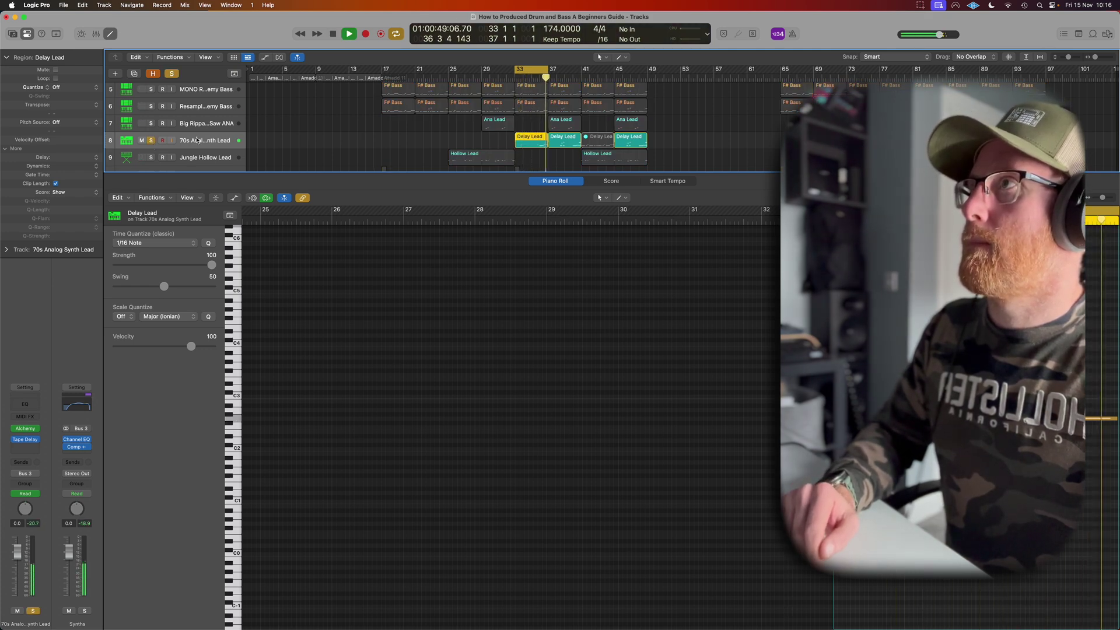
pyautogui.click(565, 141)
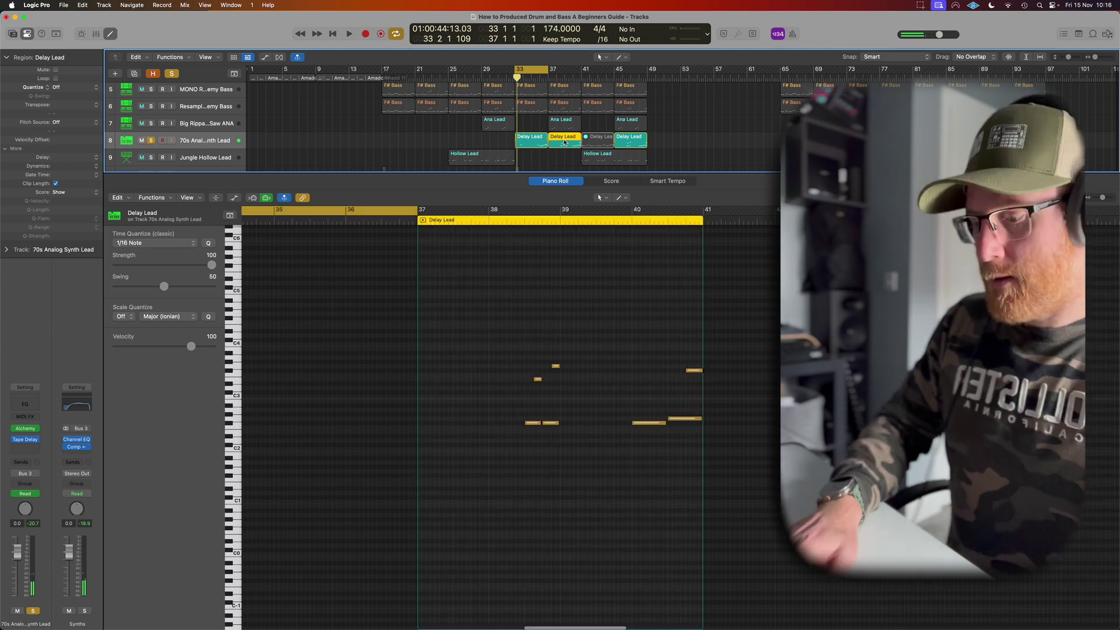
pyautogui.press('u')
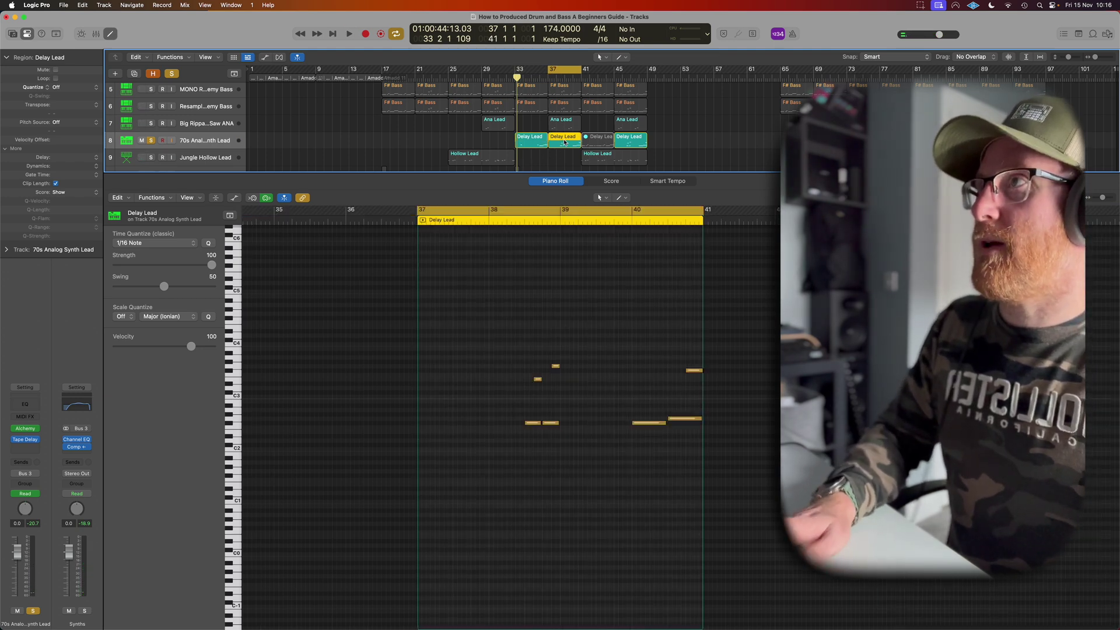
pyautogui.press('space')
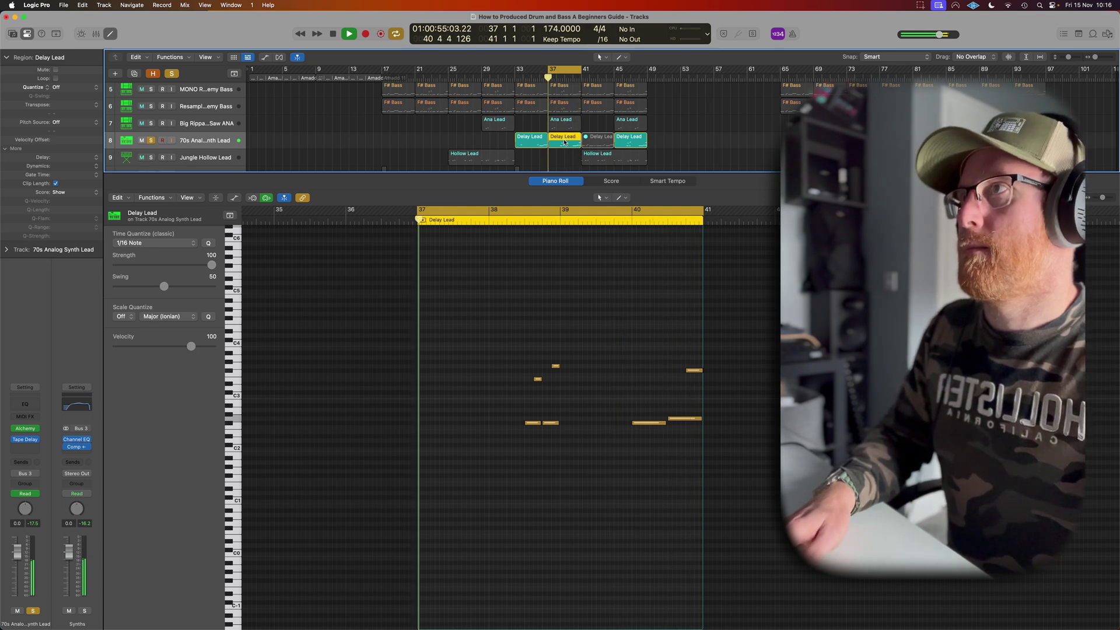
pyautogui.press('space')
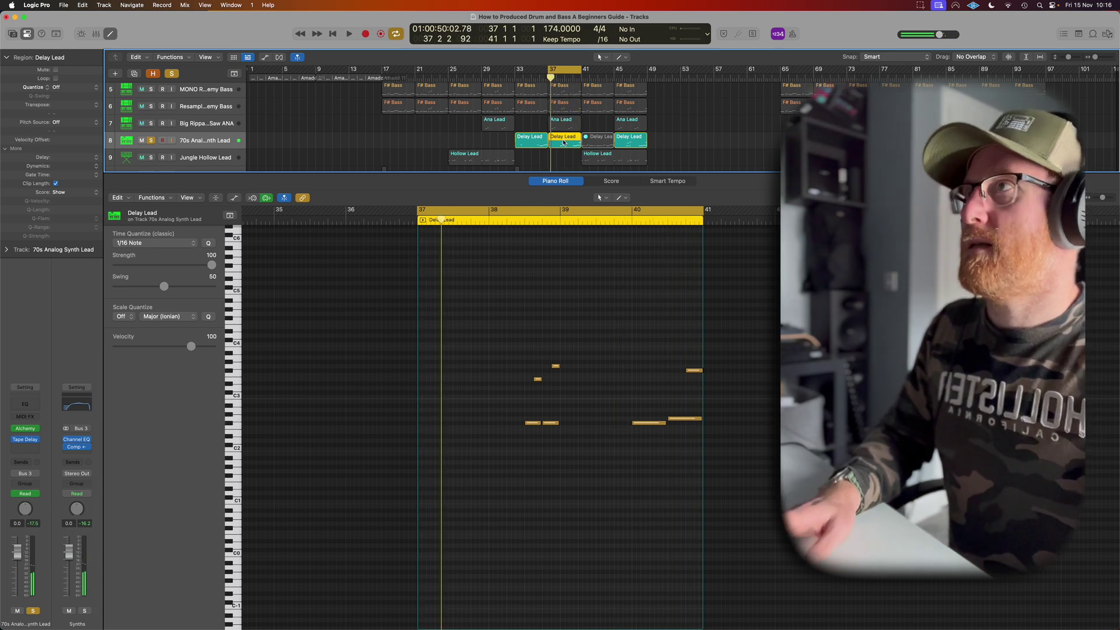
# Step: Add the Big Rippa Ultra Saw ANA track to the solo and play both leads over bars 37–41
pyautogui.click(151, 123)
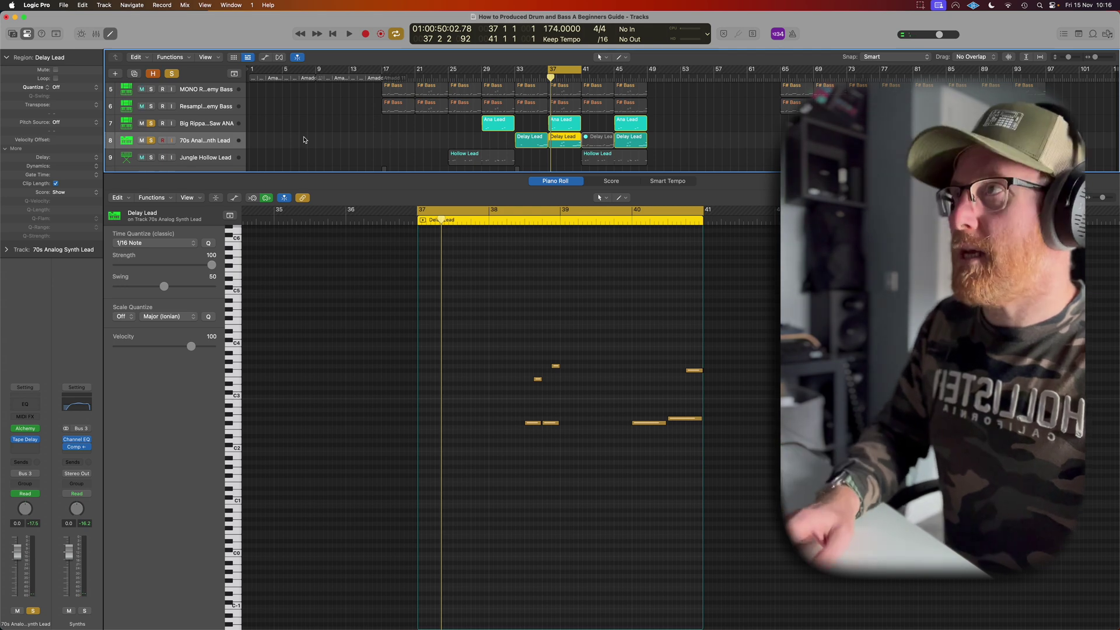
pyautogui.press('space')
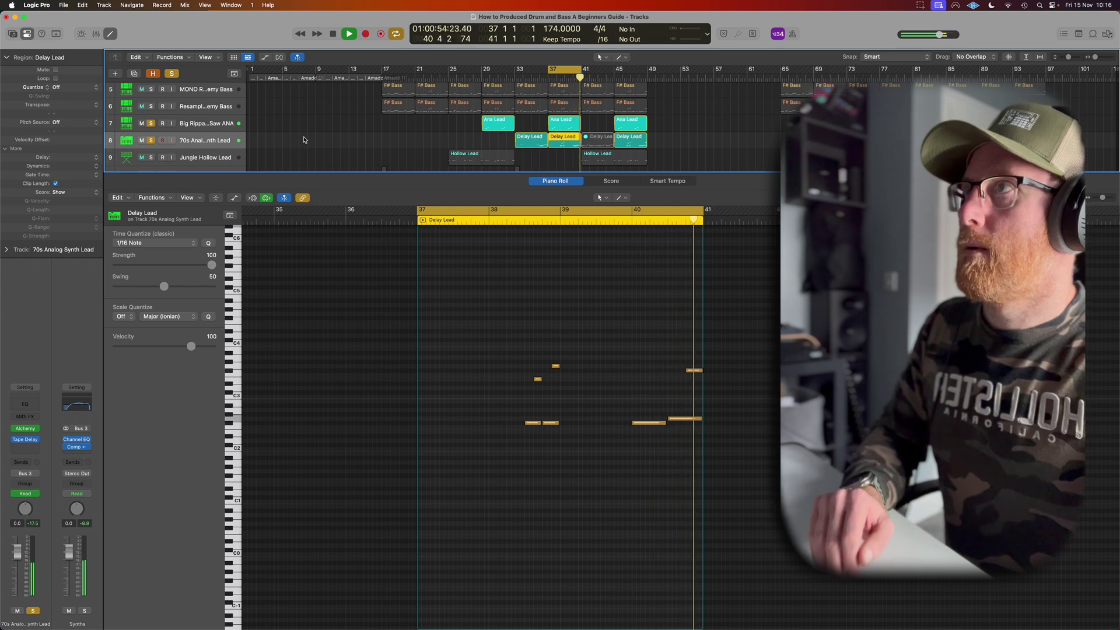
pyautogui.press('space')
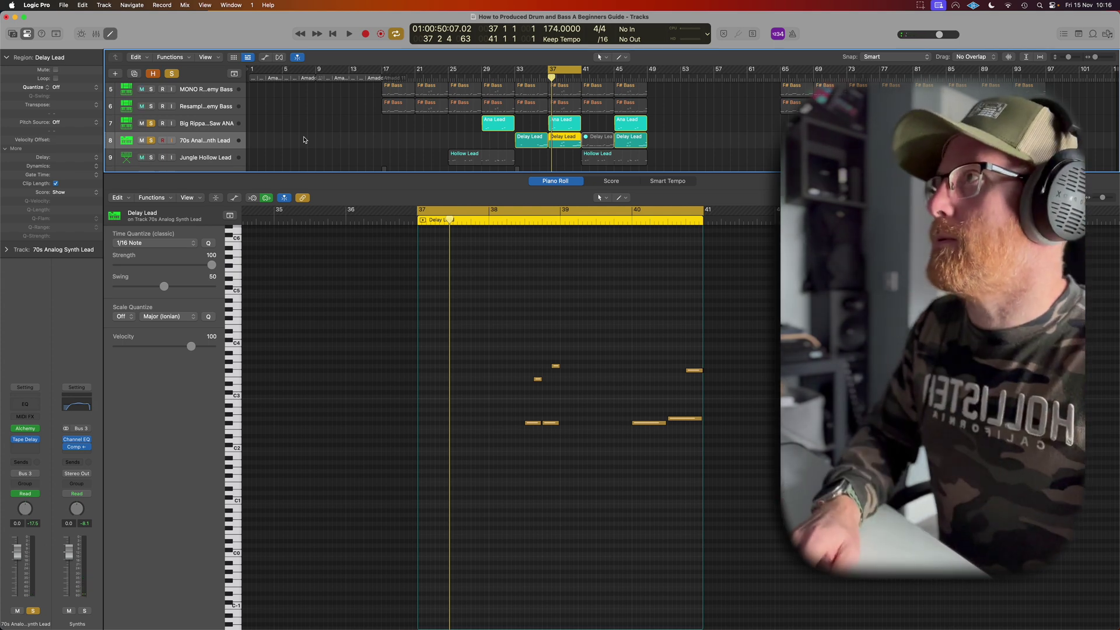
# Step: Add the MONO bass track to the soloed leads and play the cycled section from bar 37
pyautogui.click(151, 89)
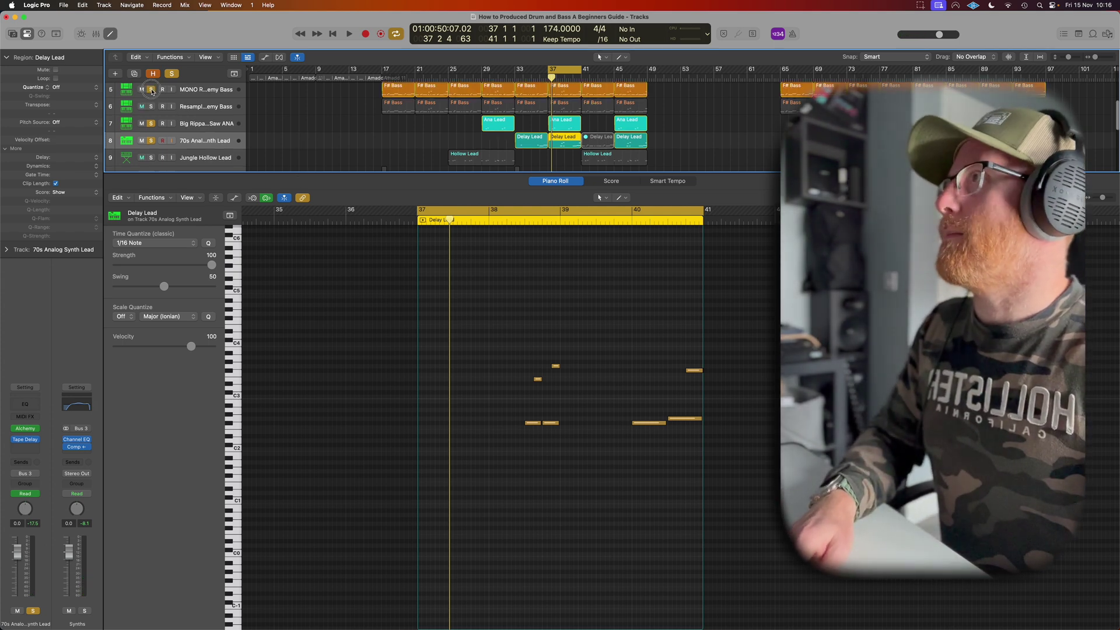
pyautogui.press('space')
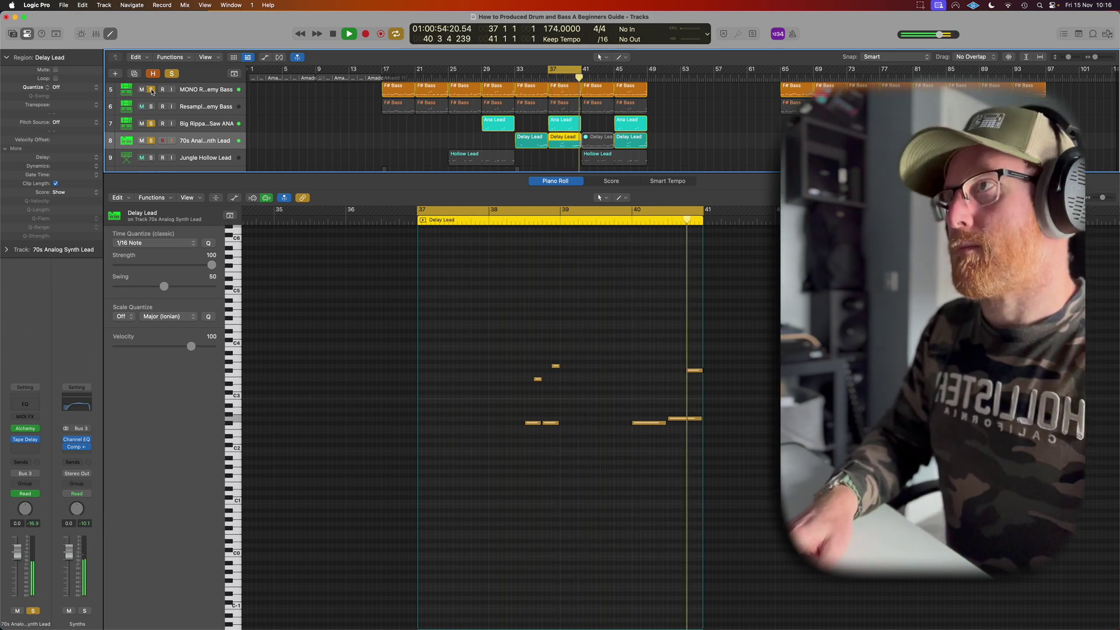
pyautogui.press('space')
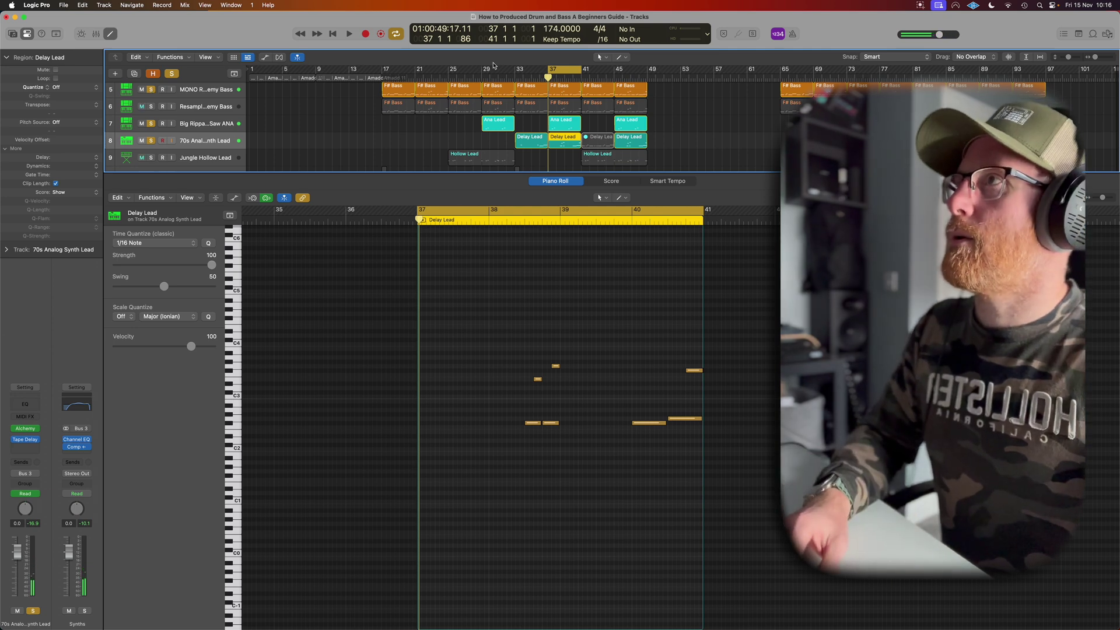
# Step: Turn off the cycle range, clear all track solos, and show the mixer in place of the piano roll
pyautogui.click(564, 70)
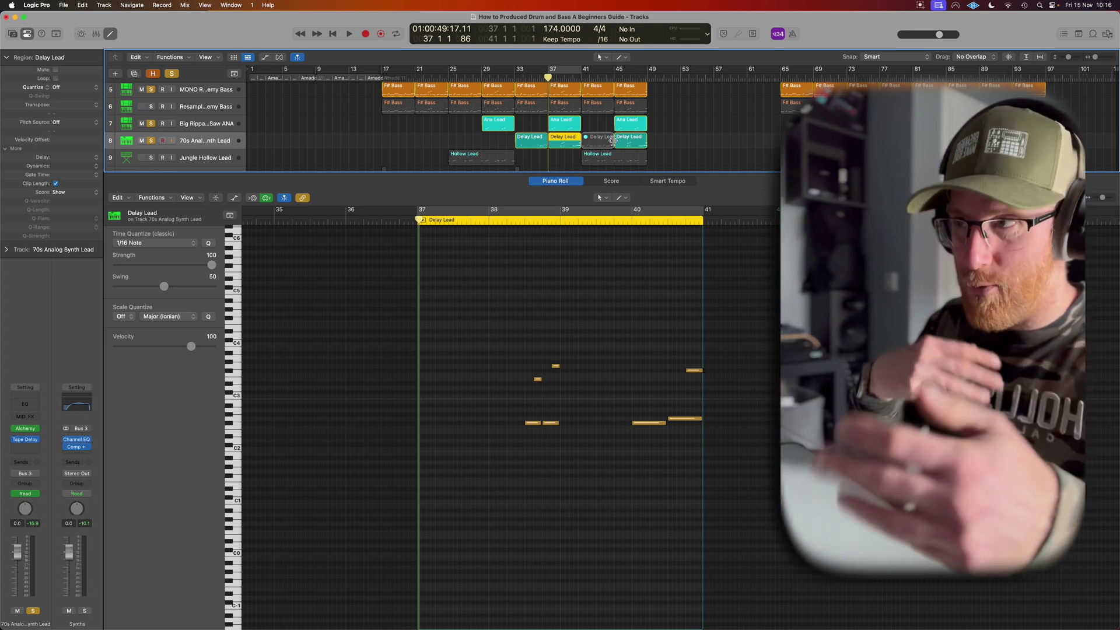
pyautogui.click(151, 89)
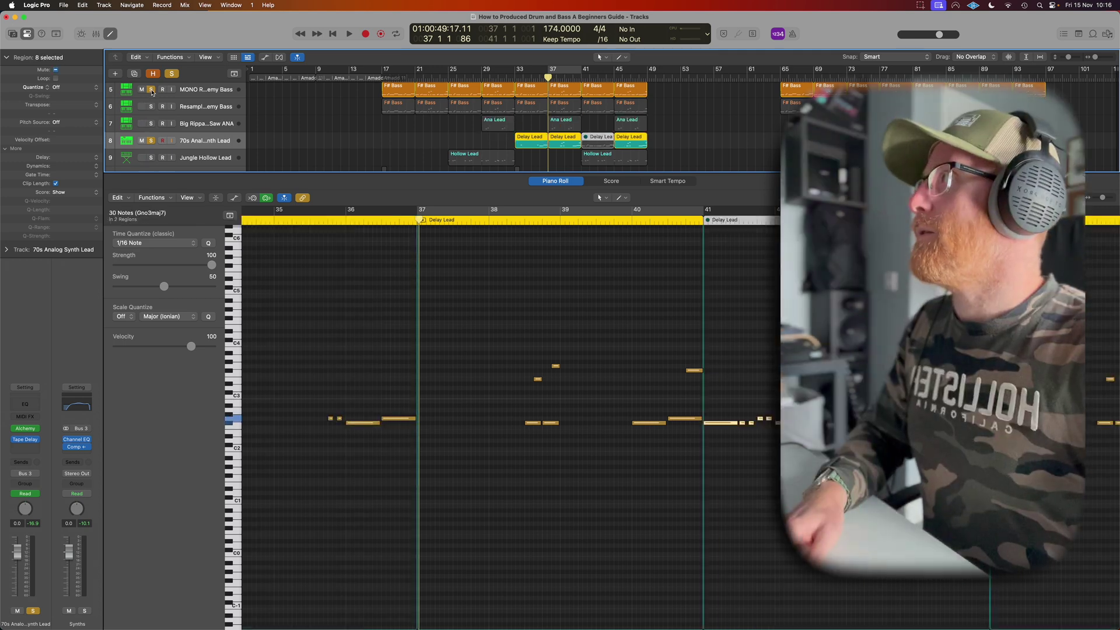
pyautogui.click(151, 140)
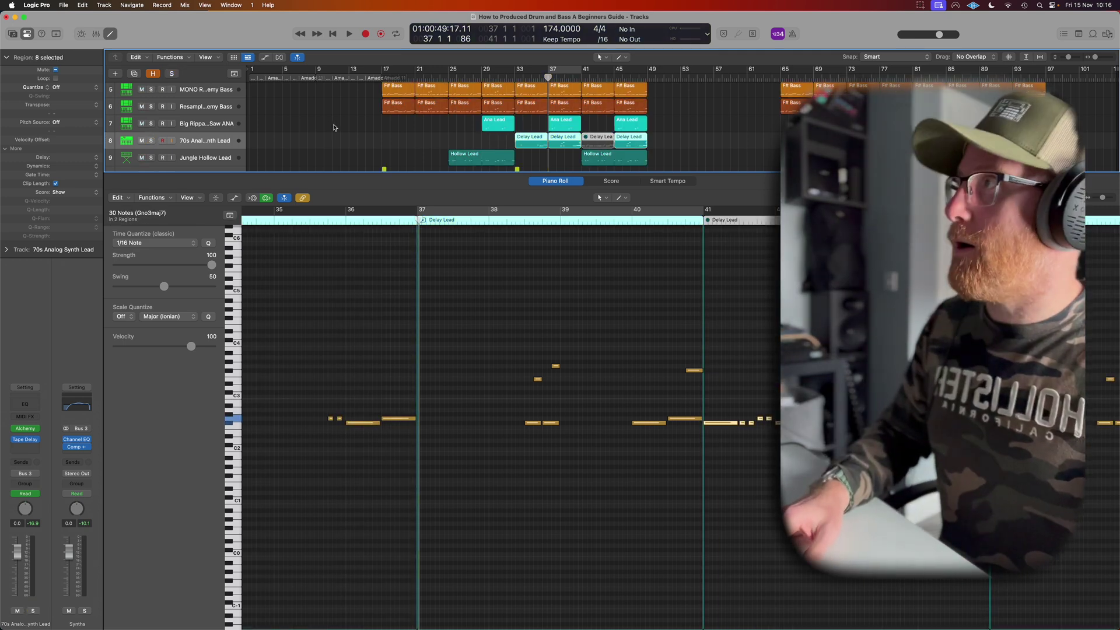
pyautogui.click(334, 127)
pyautogui.press('x')
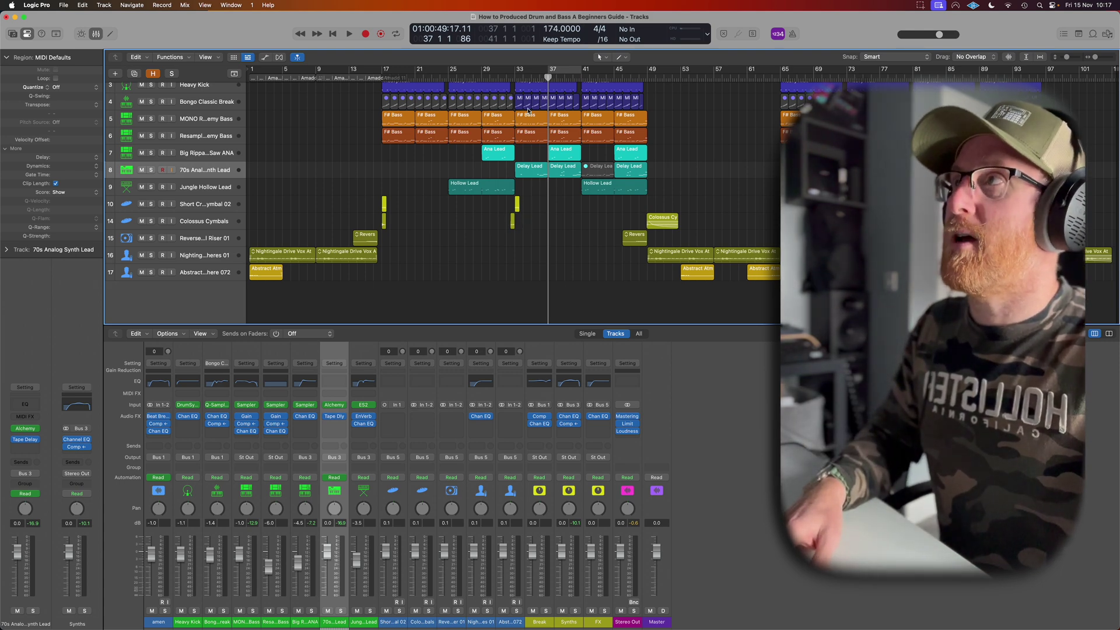
# Step: Set the cycle range to bars 32–34, play the two cymbal tracks soloed together, and clear their solos
pyautogui.moveTo(509, 73); pyautogui.dragTo(525, 72)
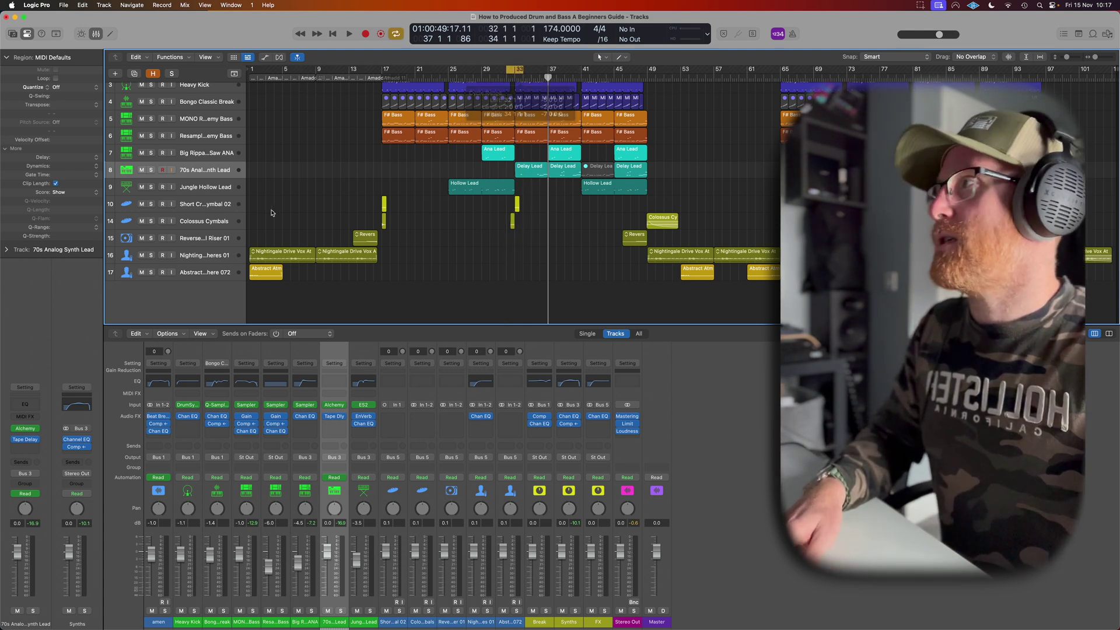
pyautogui.click(150, 206)
pyautogui.click(151, 221)
pyautogui.press('space')
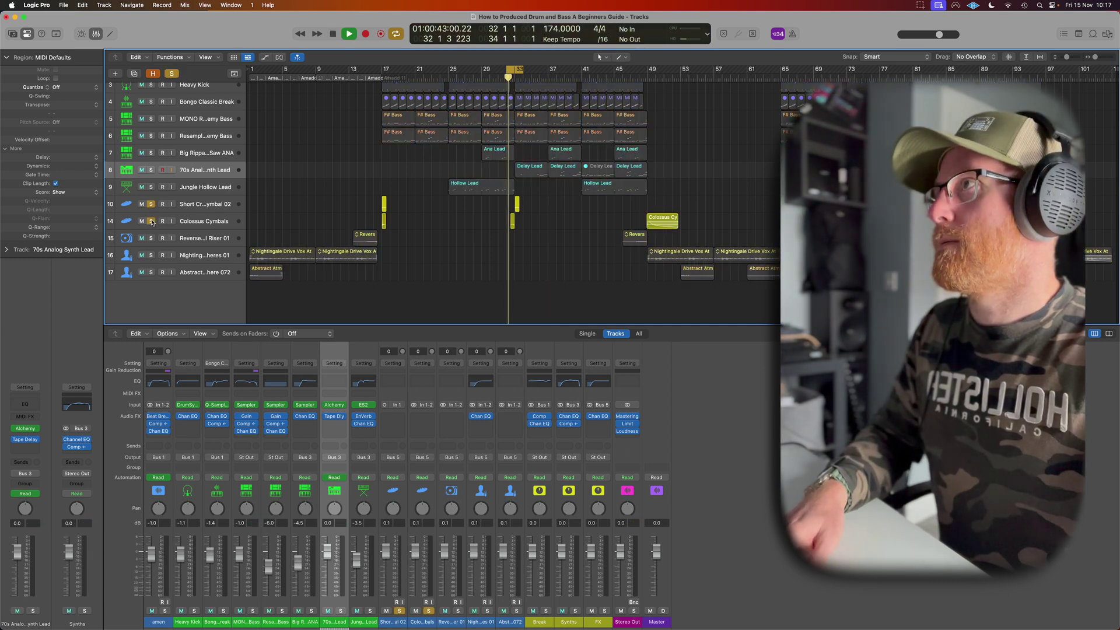
pyautogui.press('space')
pyautogui.click(151, 221)
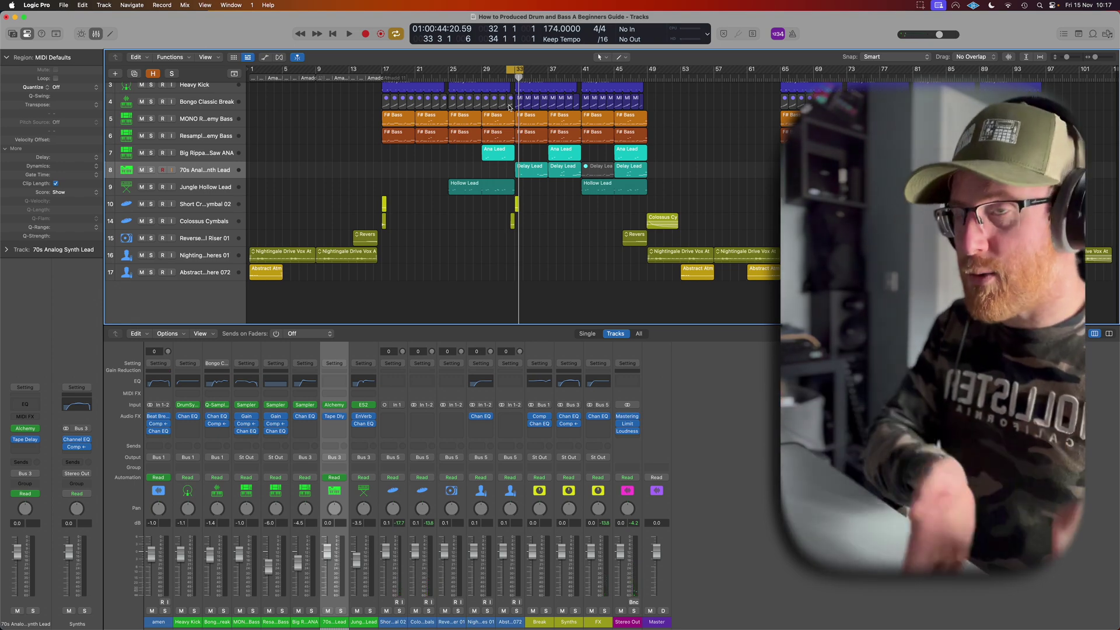
# Step: Play the full mix from bar 16 across the cymbal transition, and again from the start of the project into the drop
pyautogui.press('space')
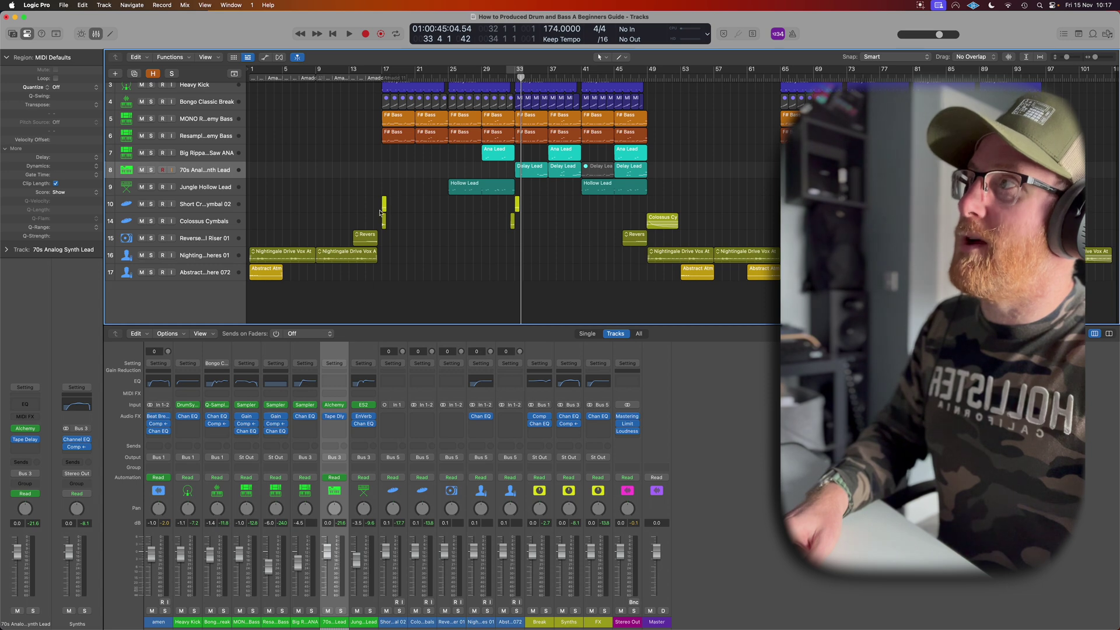
pyautogui.click(378, 78)
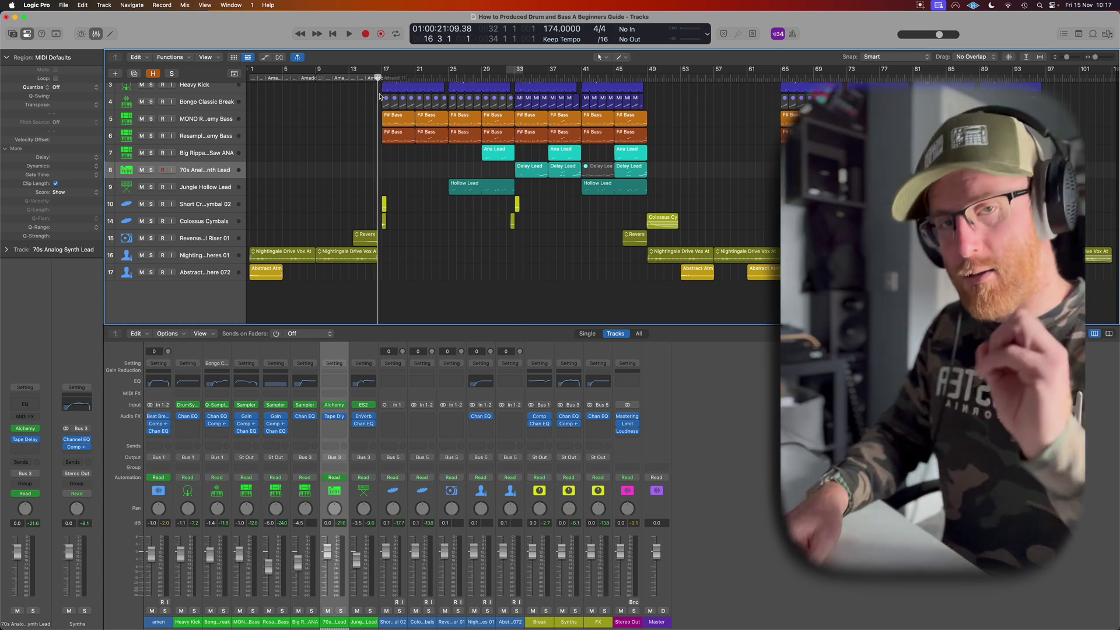
pyautogui.press('space')
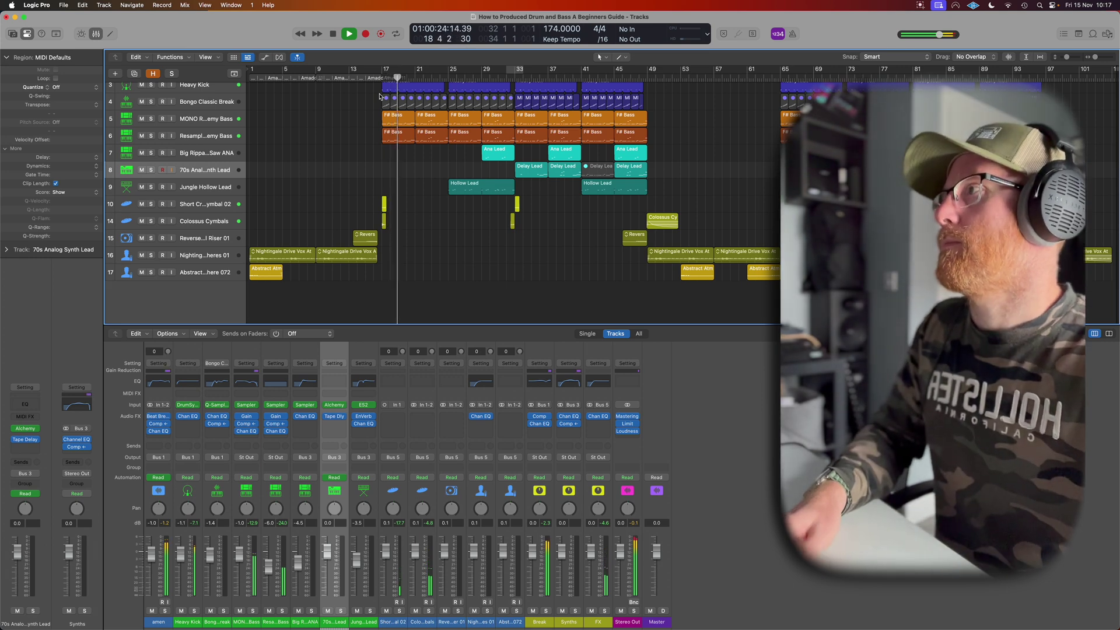
pyautogui.press('space')
pyautogui.press('Return')
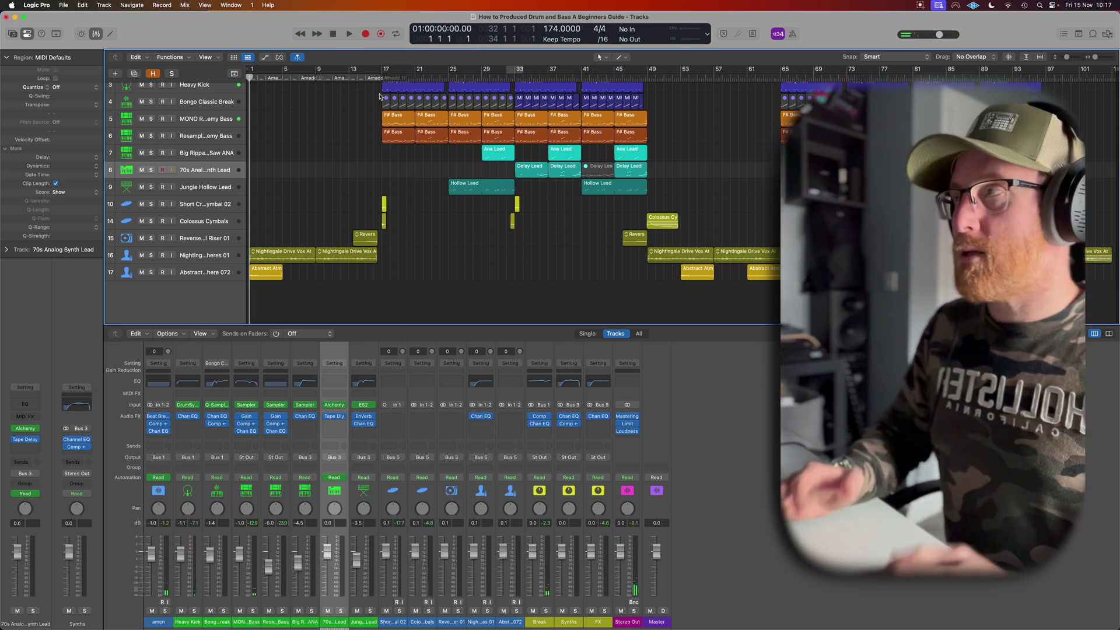
pyautogui.press('space')
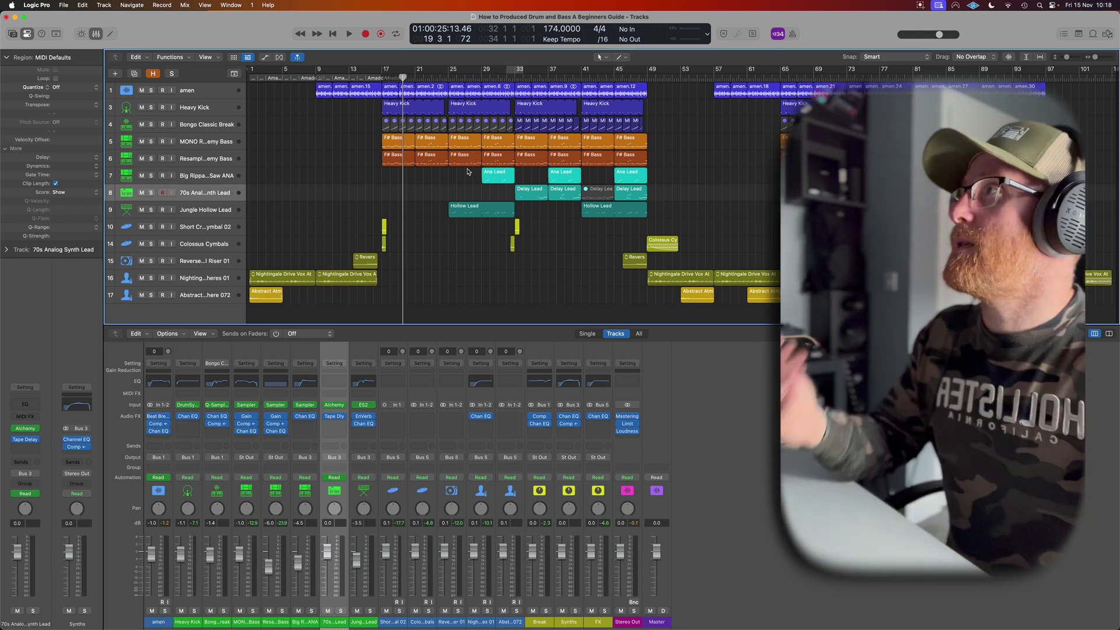
# Step: Set the cycle range to bars 1–17 and play the intro from bar 9 and again from about bar 15
pyautogui.moveTo(383, 72); pyautogui.dragTo(251, 75)
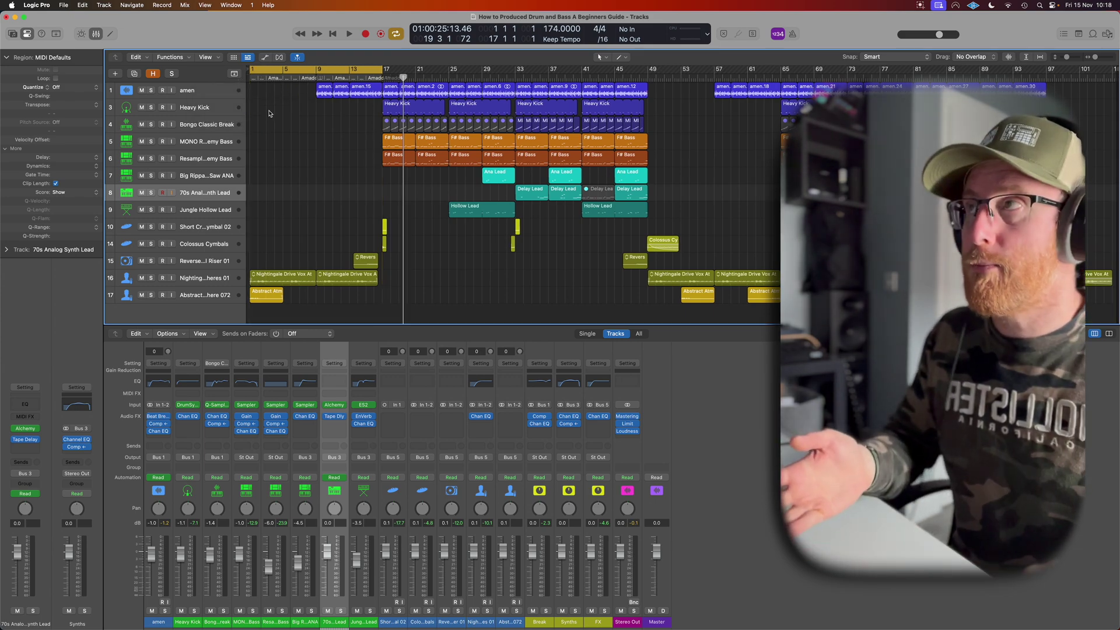
pyautogui.moveTo(251, 71); pyautogui.dragTo(517, 71)
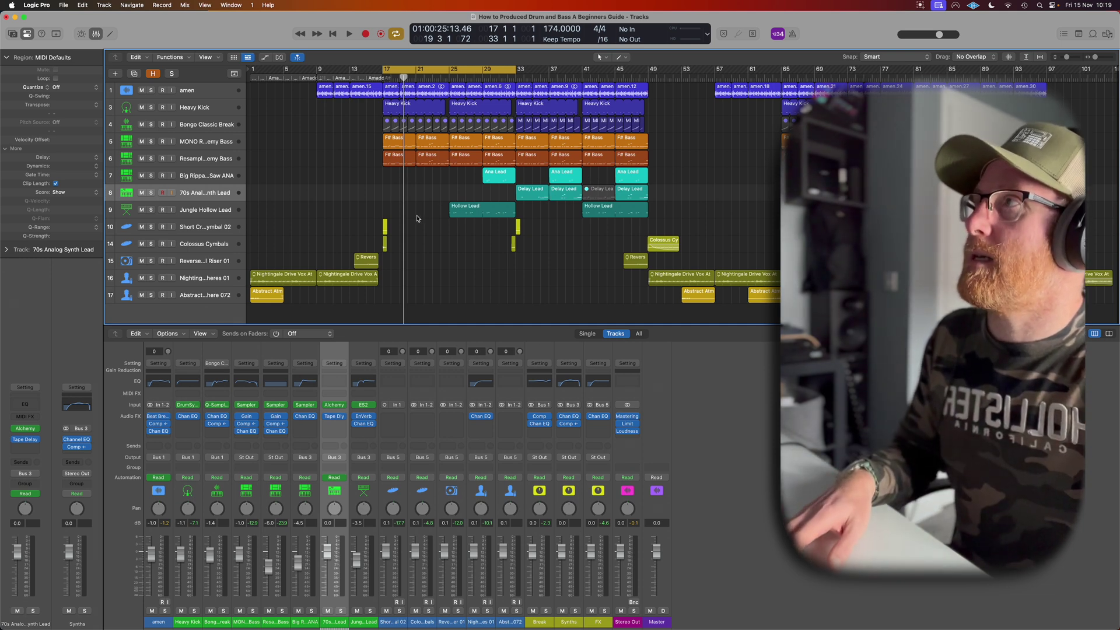
pyautogui.moveTo(251, 74); pyautogui.dragTo(382, 72)
pyautogui.press('space')
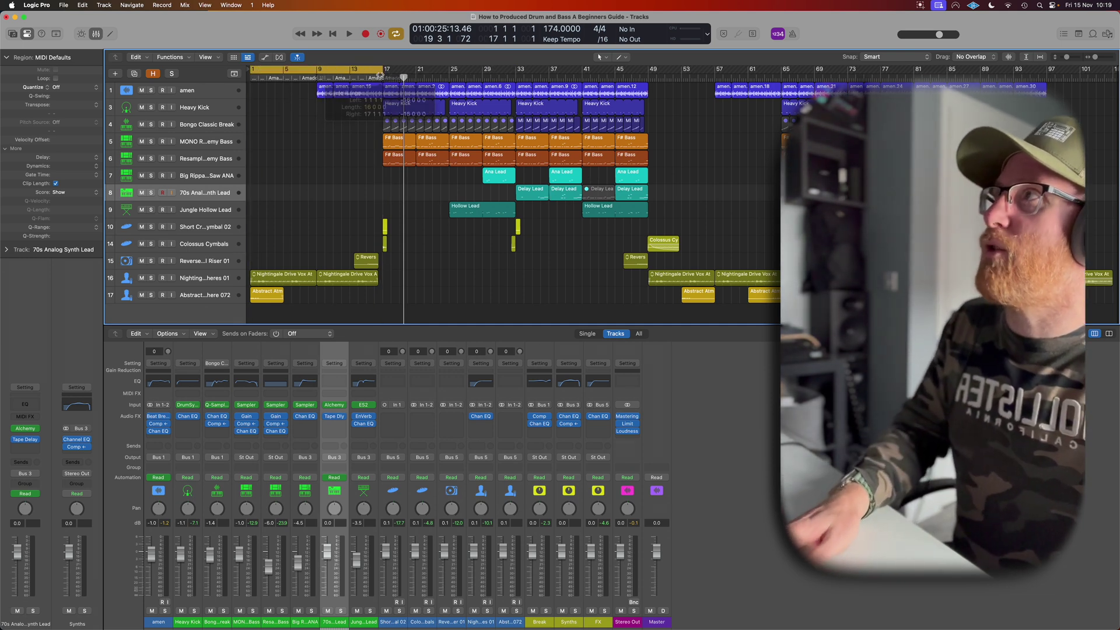
pyautogui.click(315, 78)
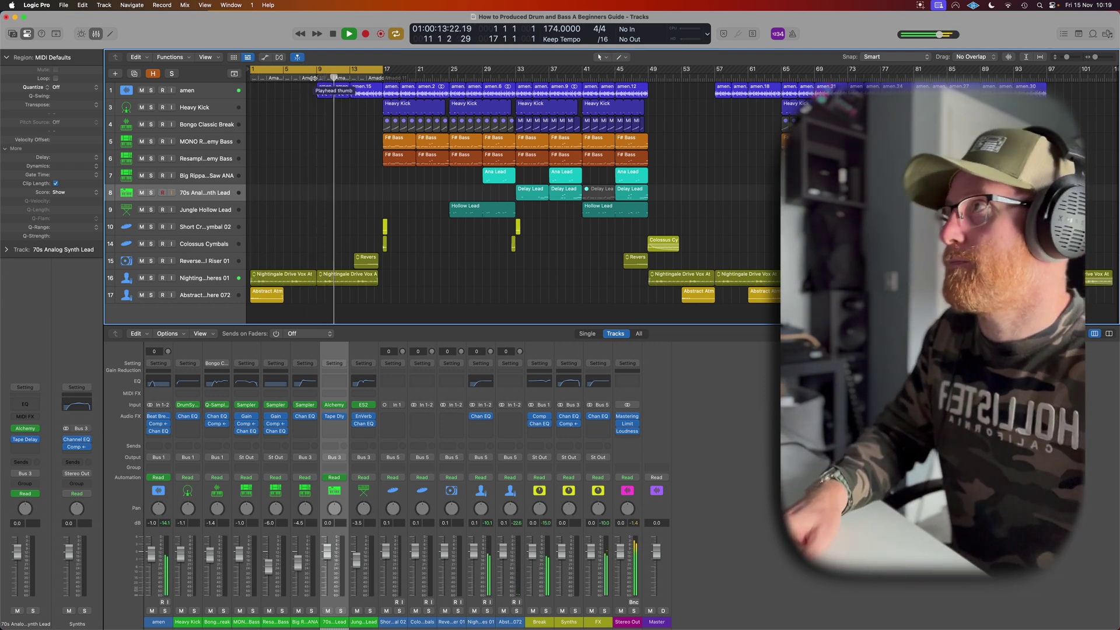
pyautogui.click(367, 78)
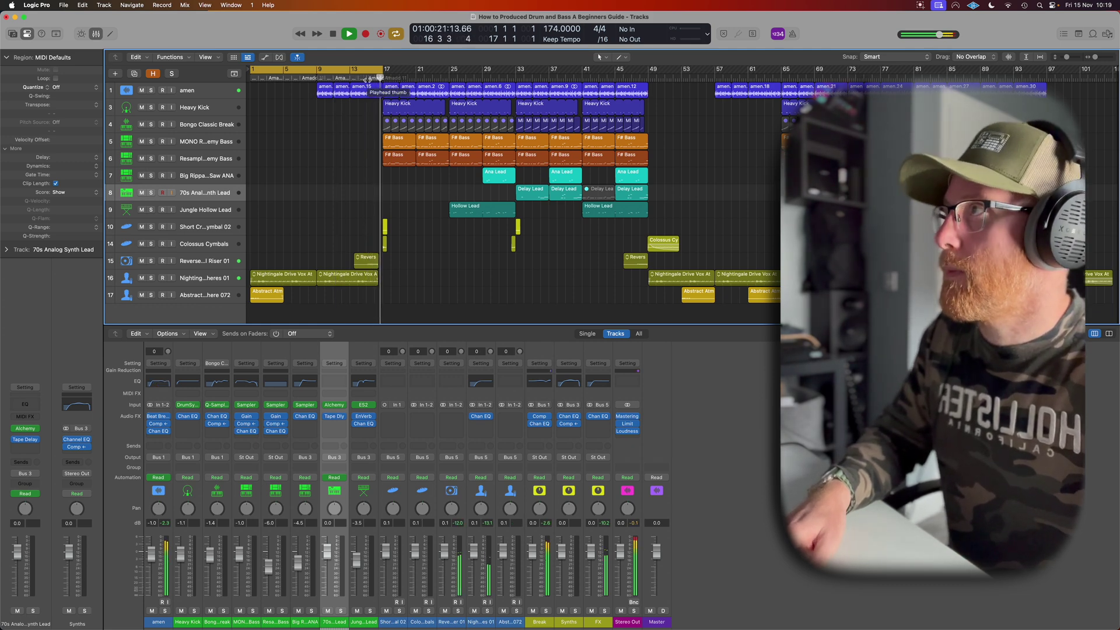
pyautogui.press('space')
# Step: Set the cycle range to bars 17–33, play the start of the drop, and turn the cycle range off
pyautogui.moveTo(355, 69); pyautogui.dragTo(479, 67)
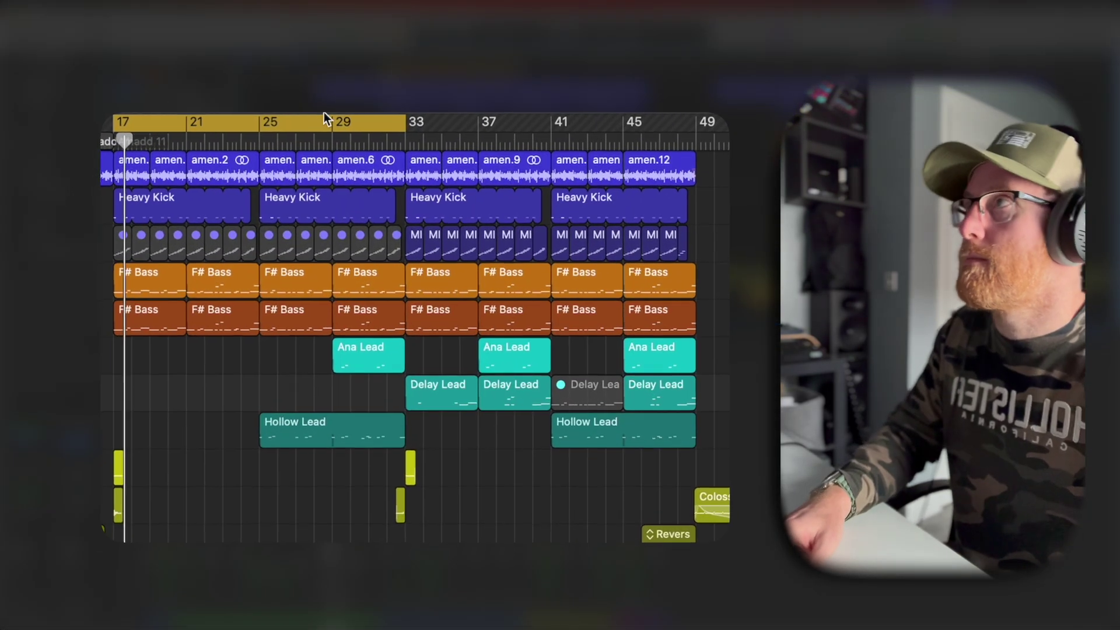
pyautogui.press('space')
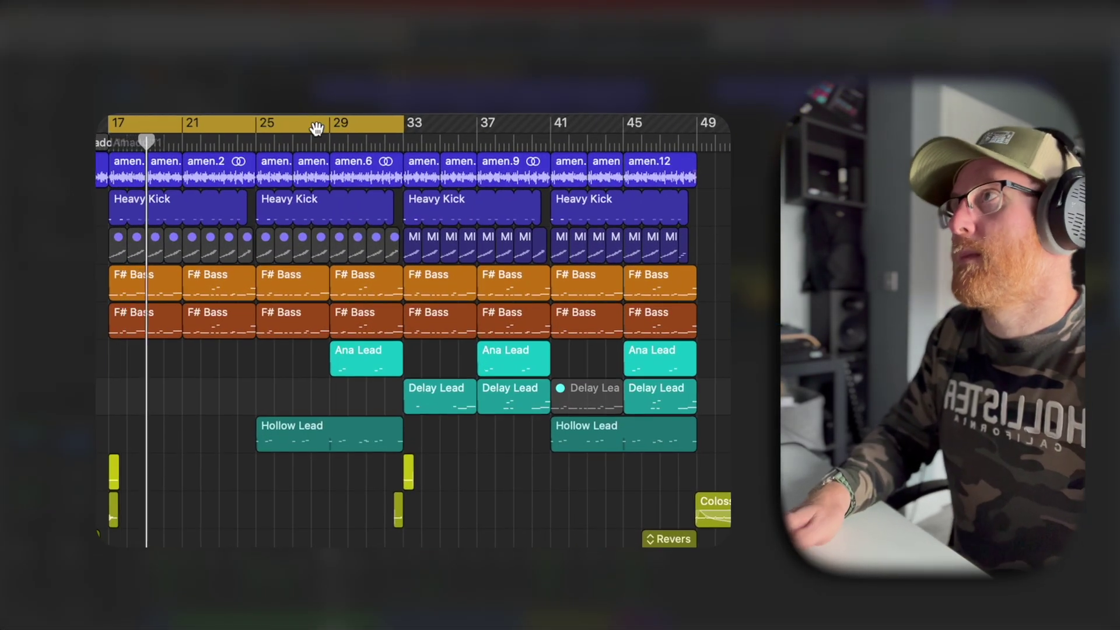
pyautogui.click(382, 127)
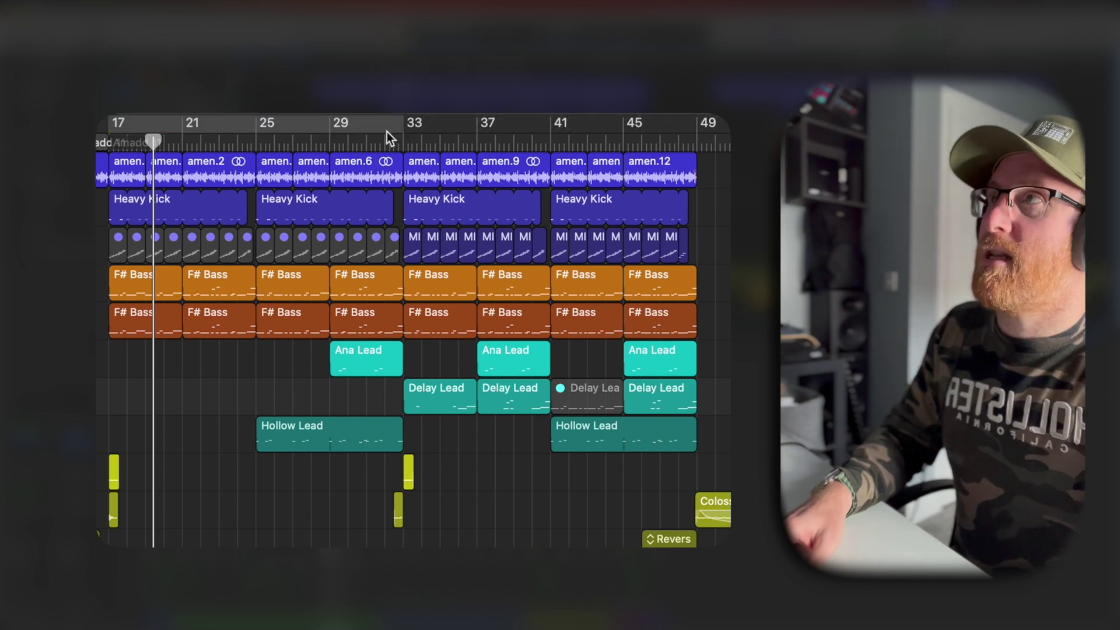
# Step: Play the arrangement from about bar 31 across the section change at bar 33, and on through the change at bar 49
pyautogui.click(380, 140)
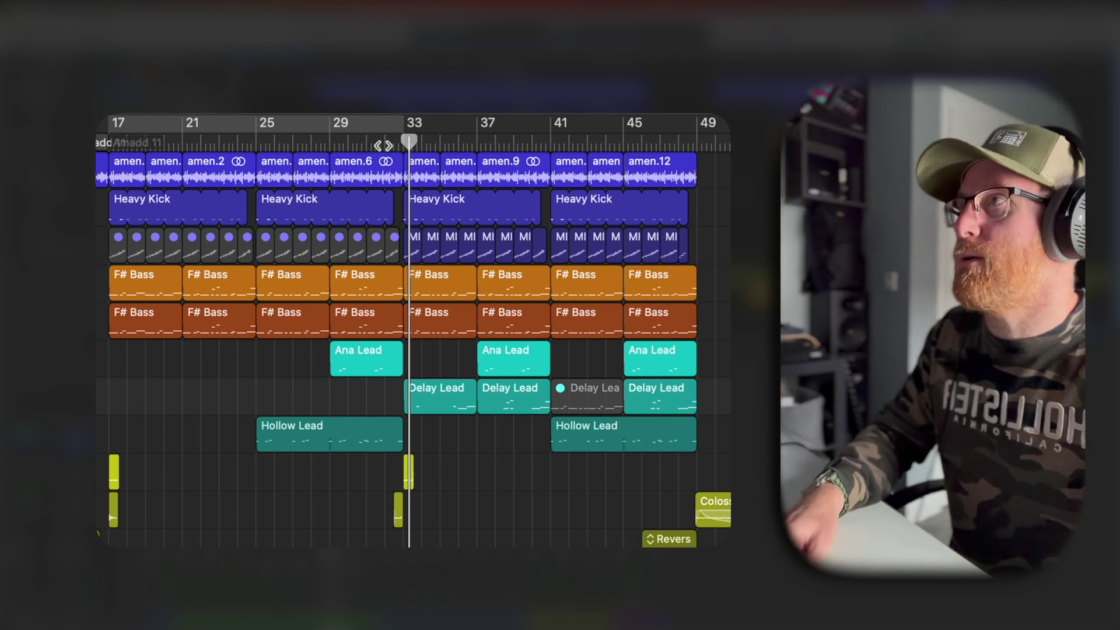
pyautogui.press('space')
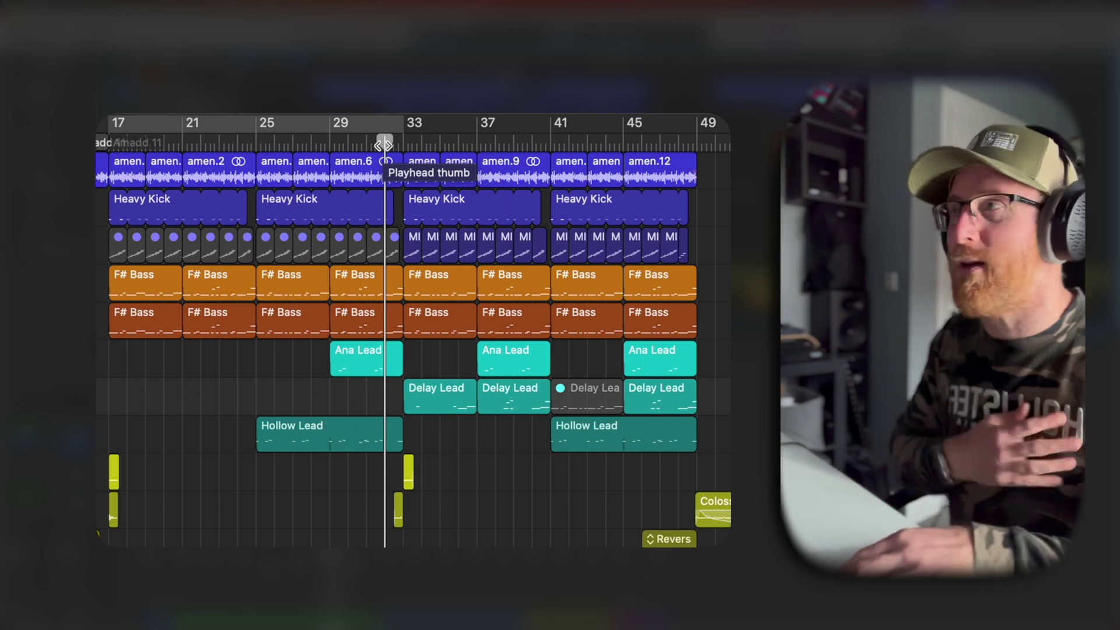
pyautogui.press('space')
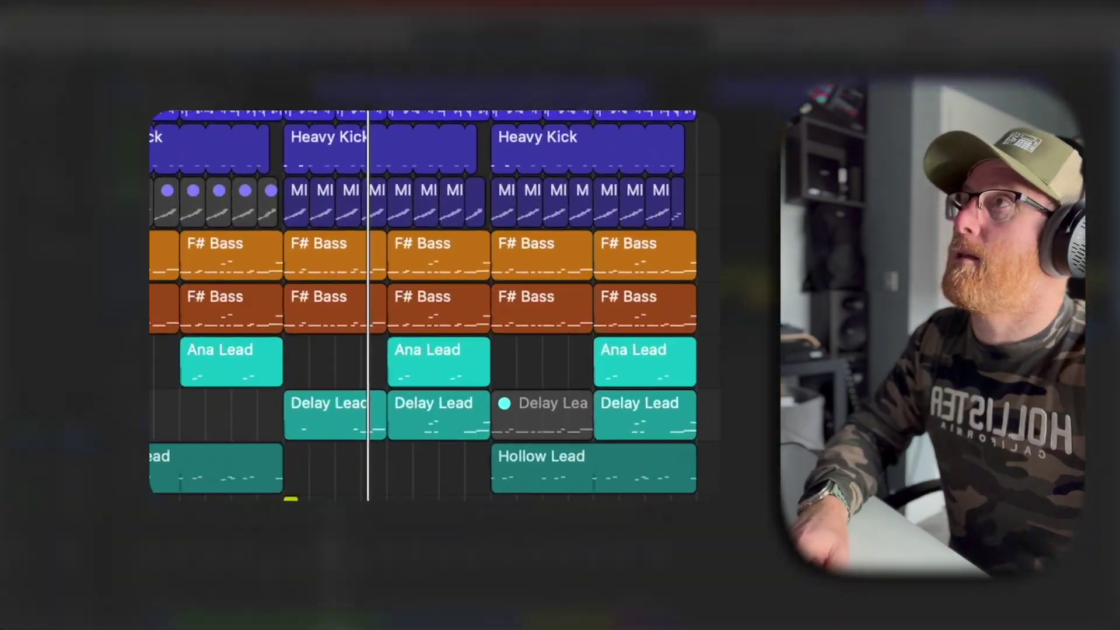
pyautogui.click(470, 115)
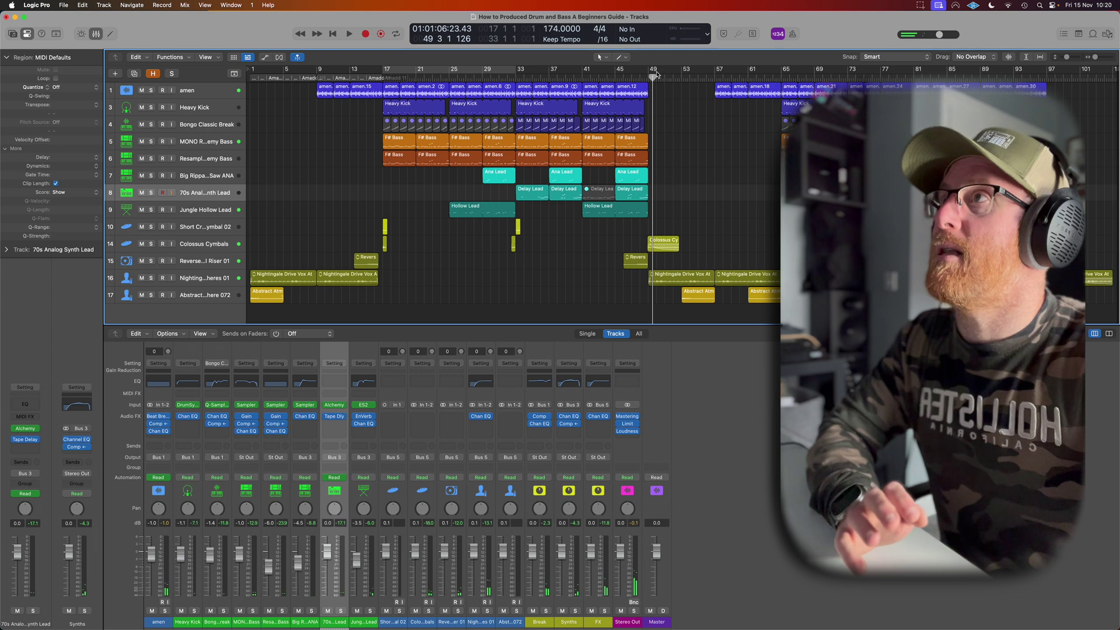
# Step: Mark the end section with a cycle range starting at bar 84, turn cycling off, and play the ending from about bar 96
pyautogui.moveTo(651, 73); pyautogui.dragTo(1024, 75)
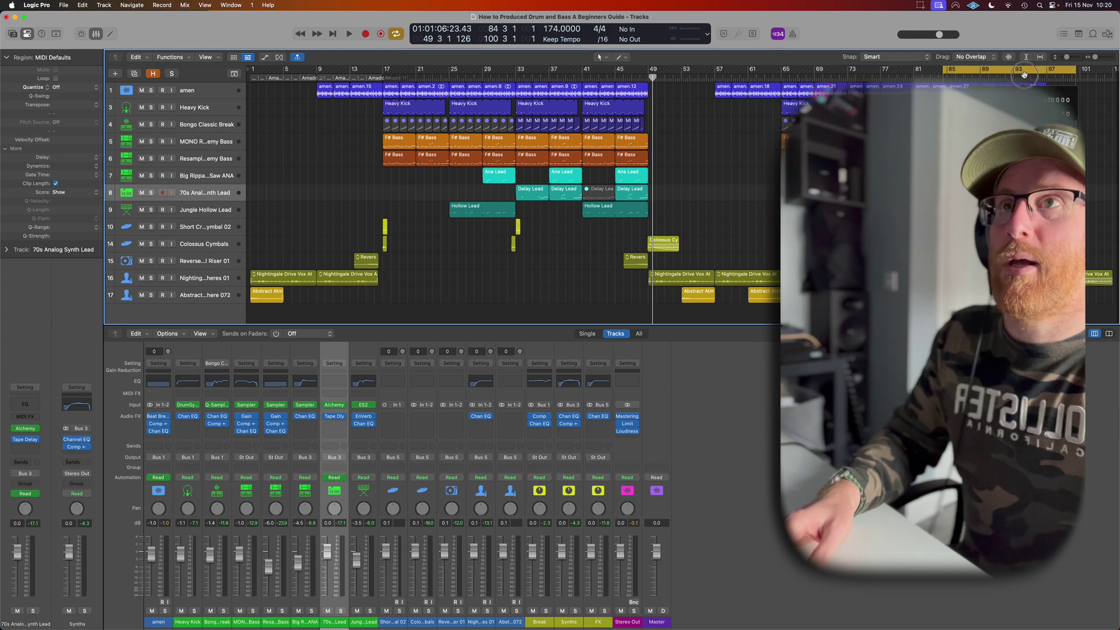
pyautogui.click(1058, 74)
pyautogui.click(1046, 75)
pyautogui.press('space')
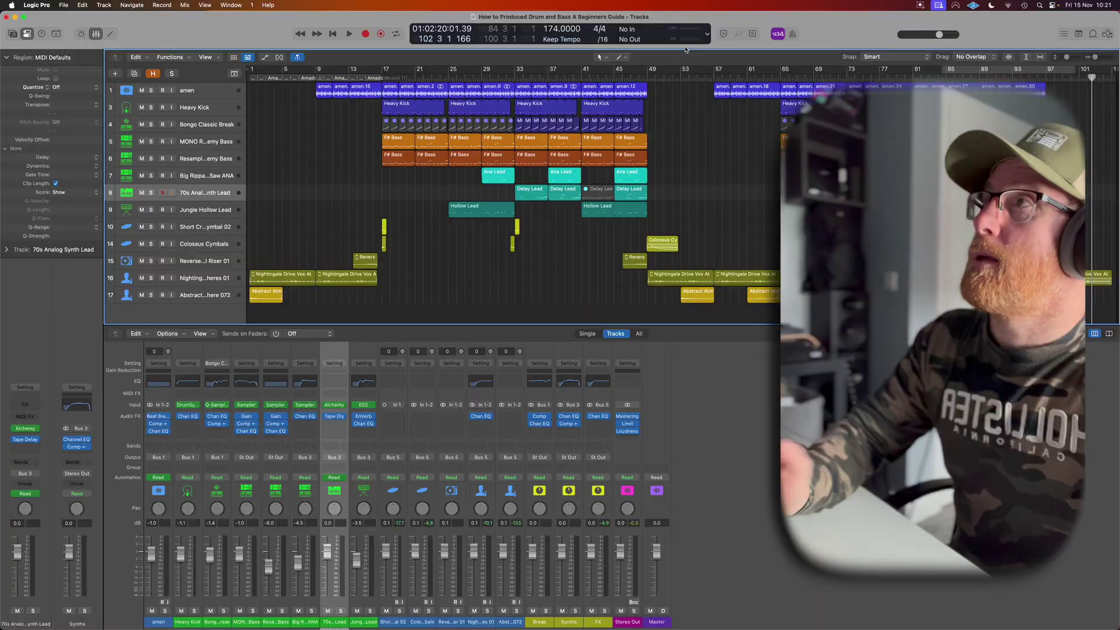
# Step: Set the cycle range to bars 33–49, open the amen track's Channel EQ, and bypass and re-enable its 1340 Hz band
pyautogui.moveTo(517, 74); pyautogui.dragTo(648, 74)
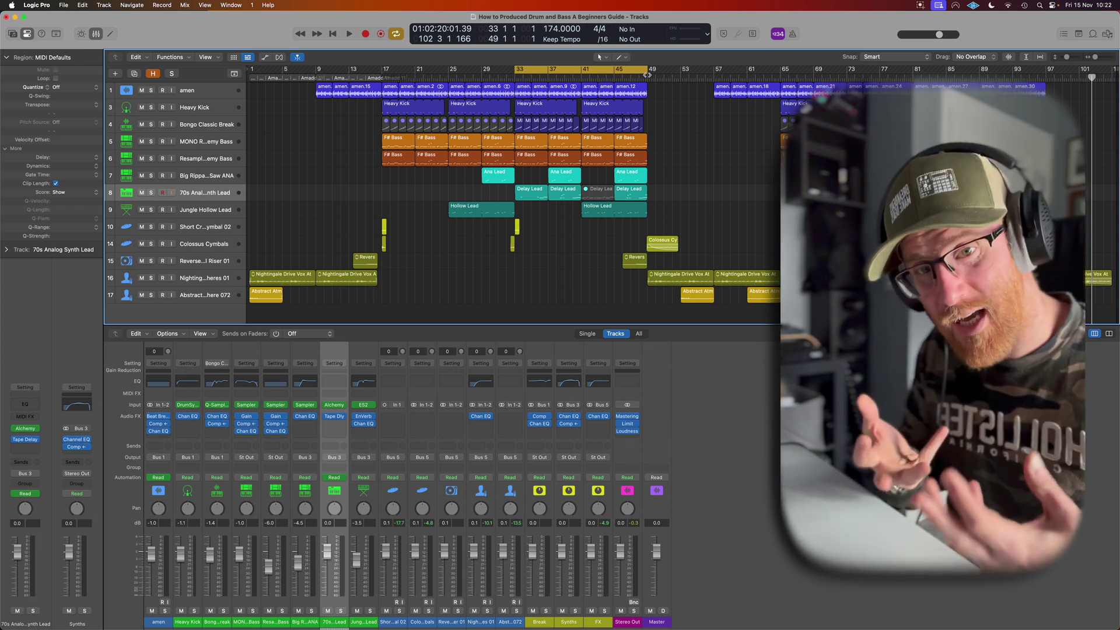
pyautogui.click(160, 431)
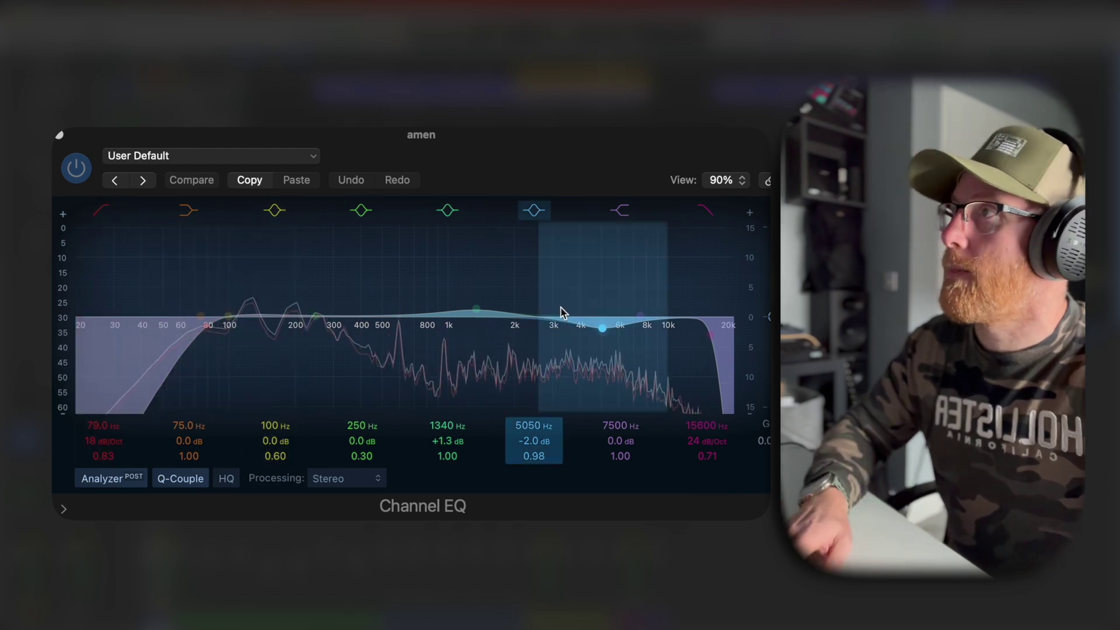
pyautogui.click(447, 212)
pyautogui.click(448, 214)
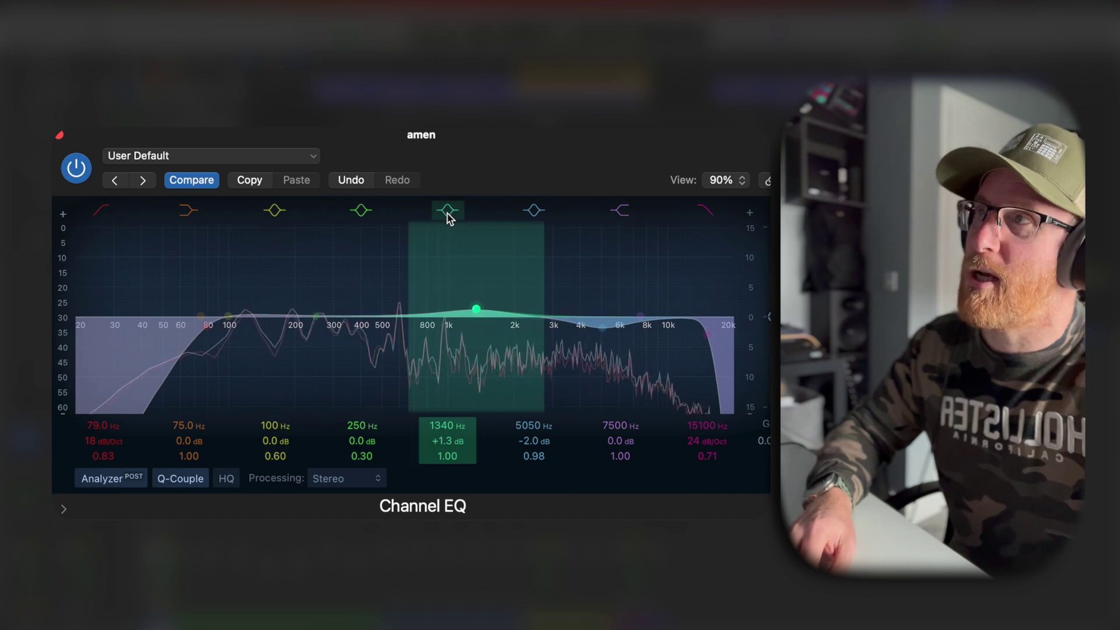
# Step: Repeatedly bypass and re-enable the 5050 Hz band of the amen track's Channel EQ to compare the sound
pyautogui.click(539, 213)
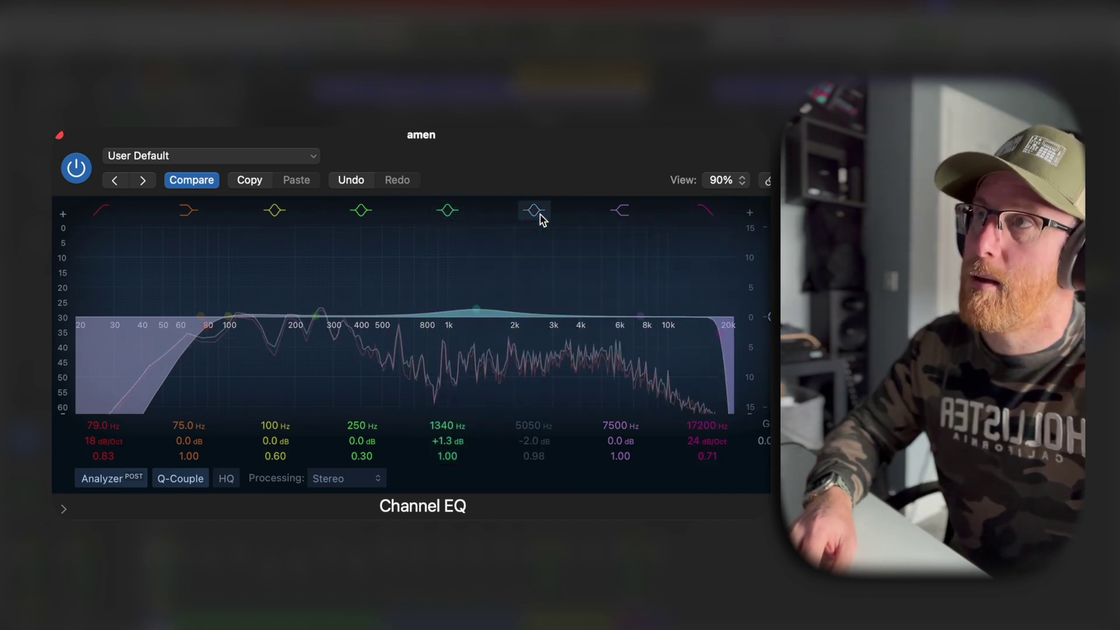
pyautogui.click(539, 214)
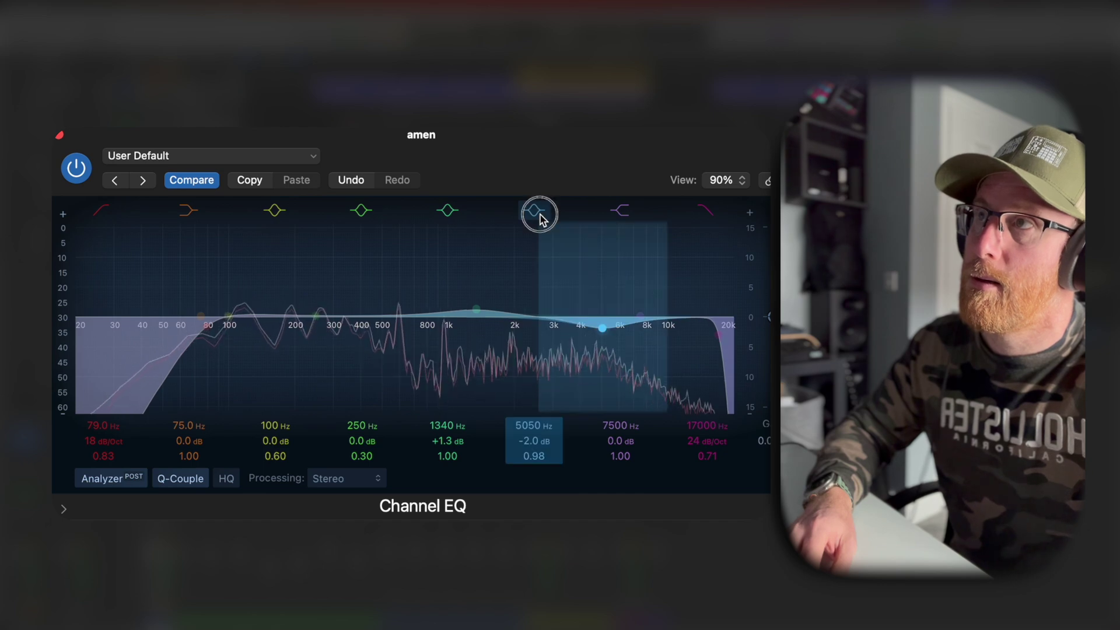
pyautogui.click(539, 214)
pyautogui.click(540, 214)
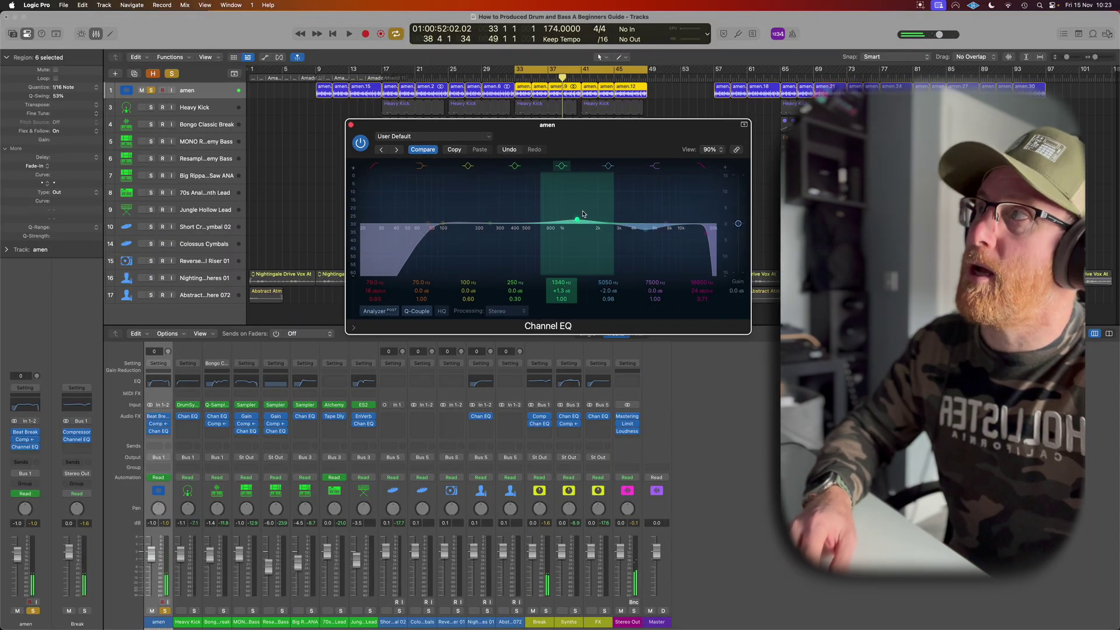
# Step: Play the soloed amen break with its Channel EQ open, cycling bars 9–17 and then bars 33–41
pyautogui.moveTo(319, 71); pyautogui.dragTo(381, 70)
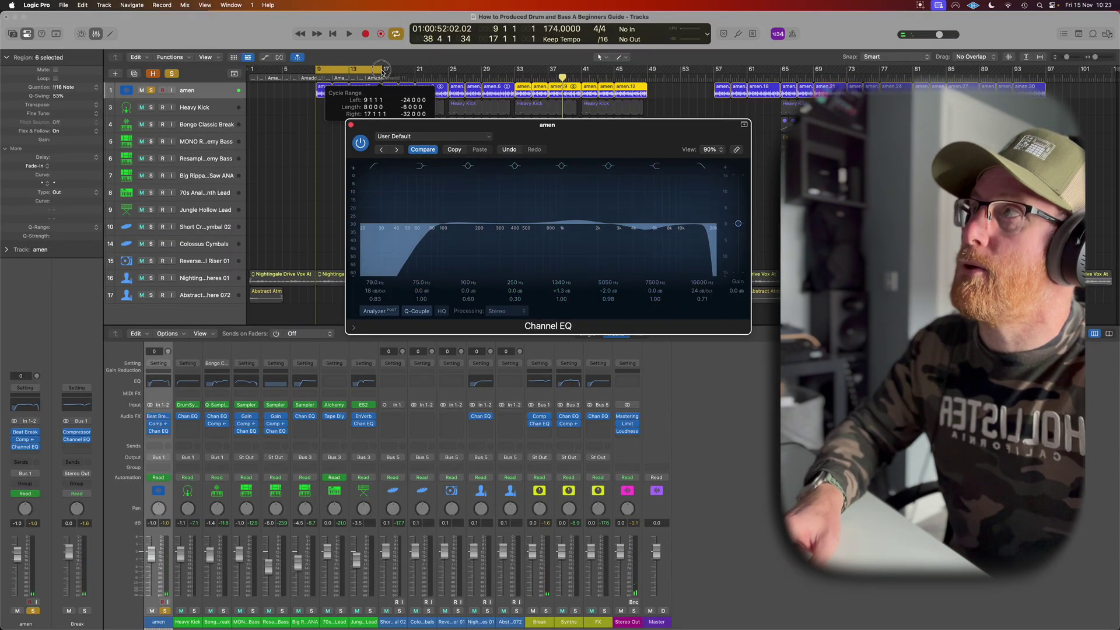
pyautogui.press('space')
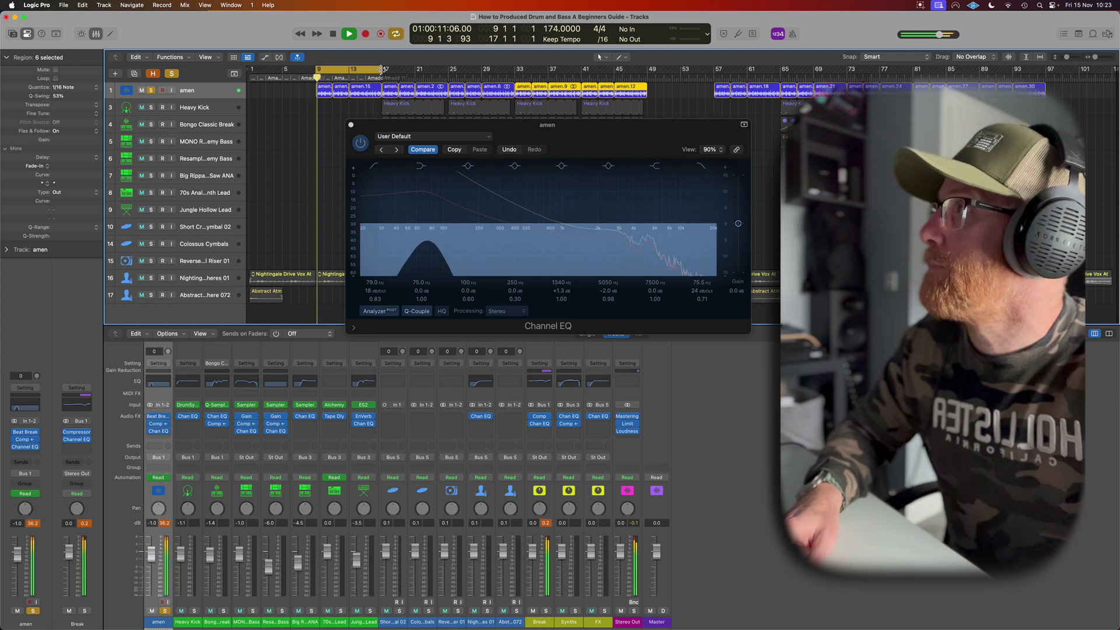
pyautogui.moveTo(380, 70); pyautogui.dragTo(579, 70)
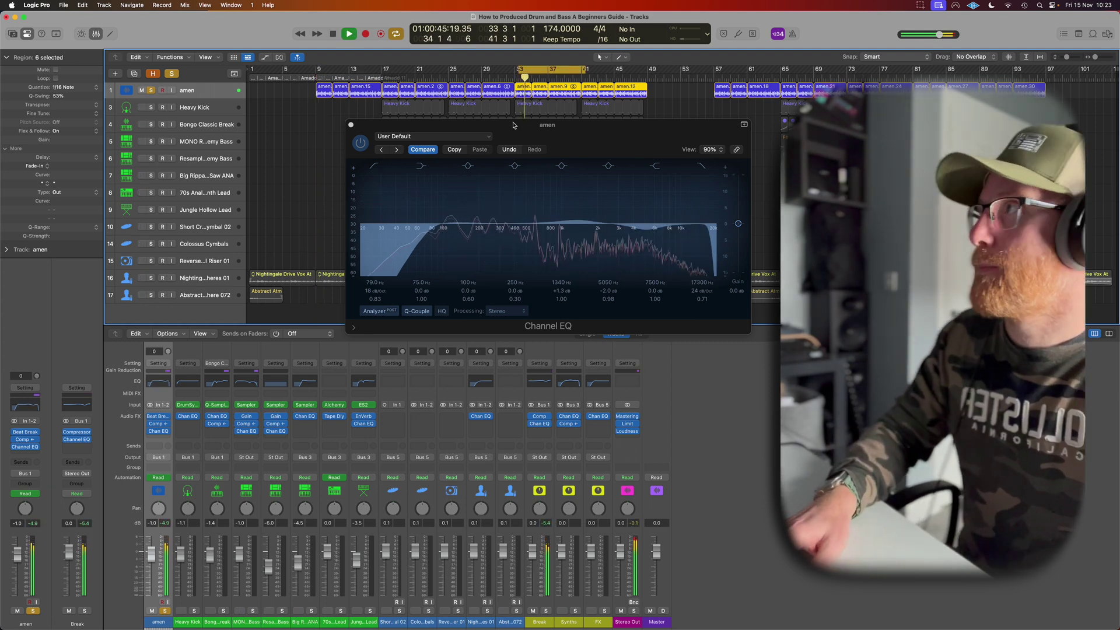
pyautogui.press('space')
# Step: Solo the Heavy Kick track in place of the amen track and close the amen Channel EQ
pyautogui.click(216, 108)
pyautogui.click(150, 109)
pyautogui.click(151, 90)
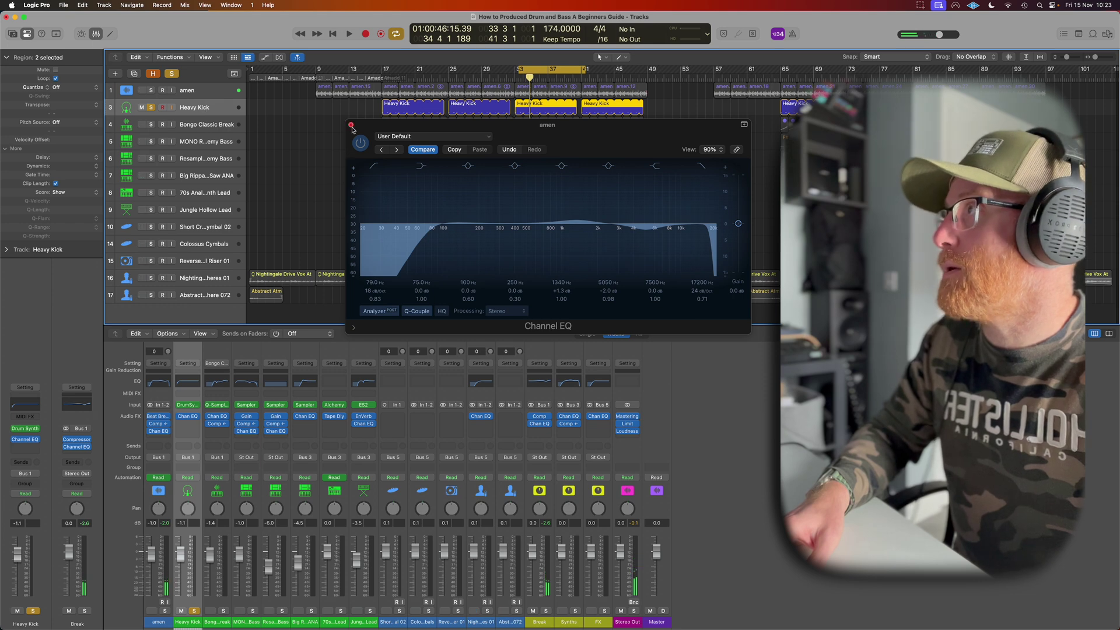
pyautogui.click(351, 126)
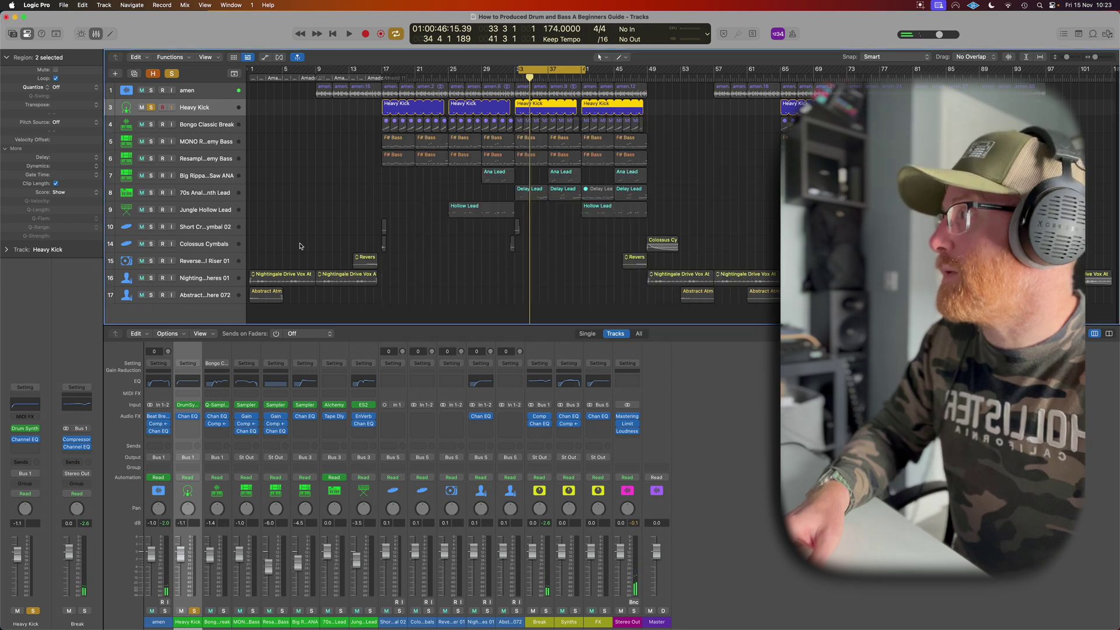
# Step: Open the Heavy Kick's Channel EQ, examine its low cut while the soloed kick plays, and close the EQ
pyautogui.click(189, 418)
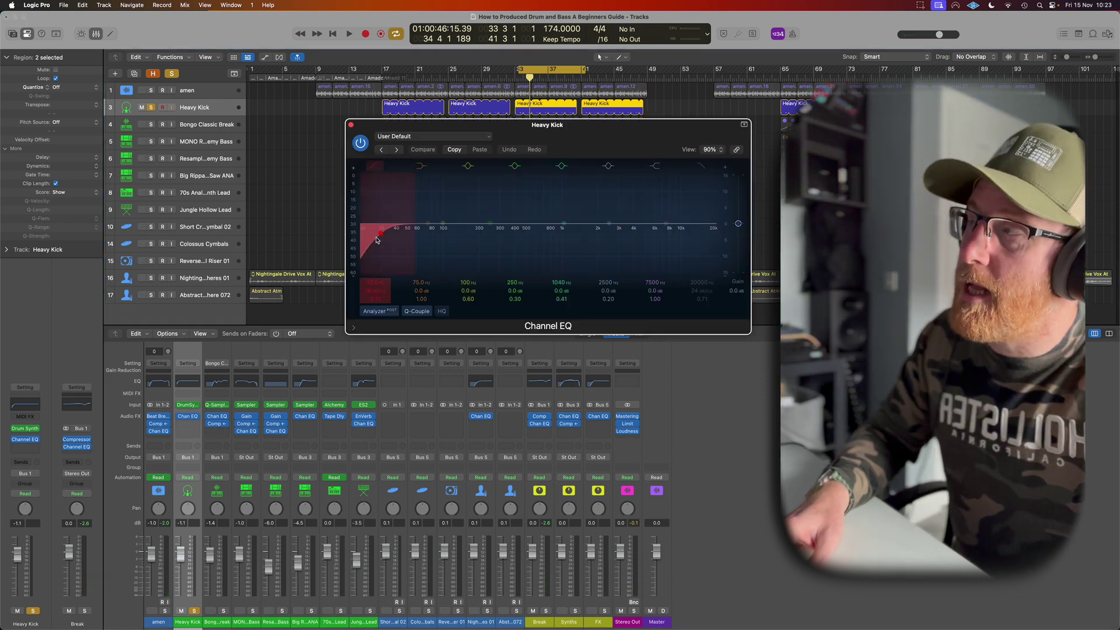
pyautogui.press('space')
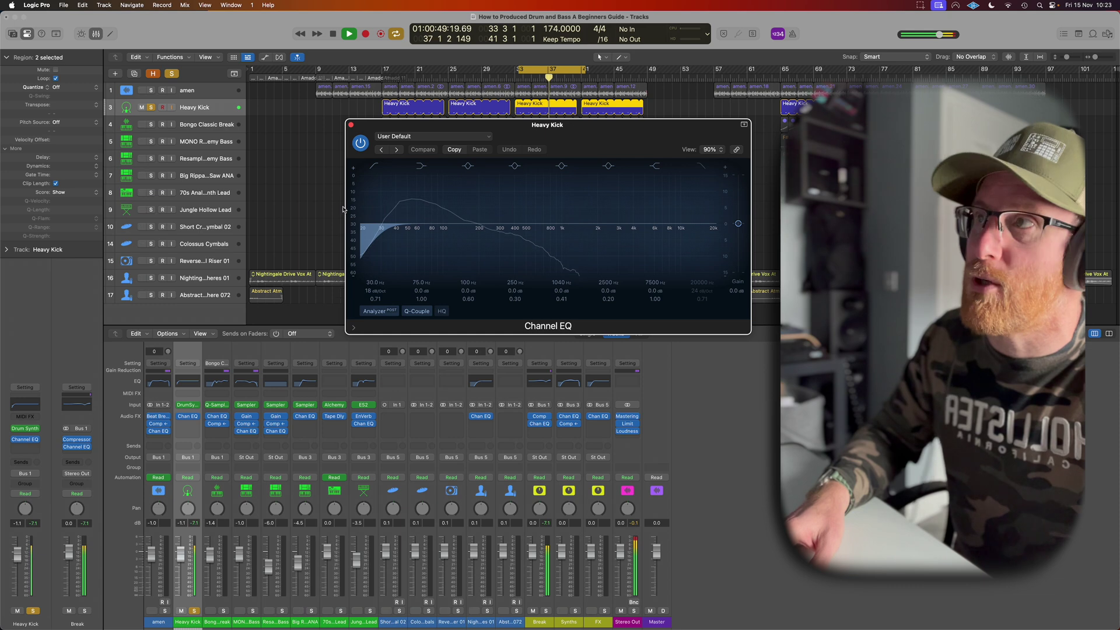
pyautogui.click(352, 126)
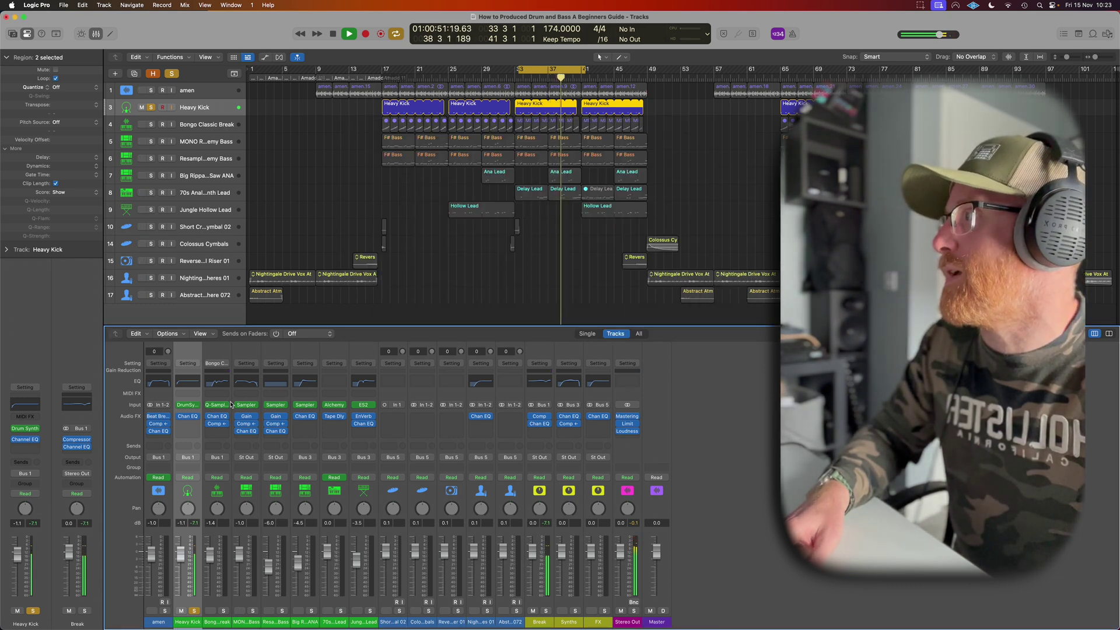
# Step: Solo the Bongo Classic Break track and open its Channel EQ to examine the curve
pyautogui.keyDown('alt'); pyautogui.click(224, 611); pyautogui.keyUp('alt')
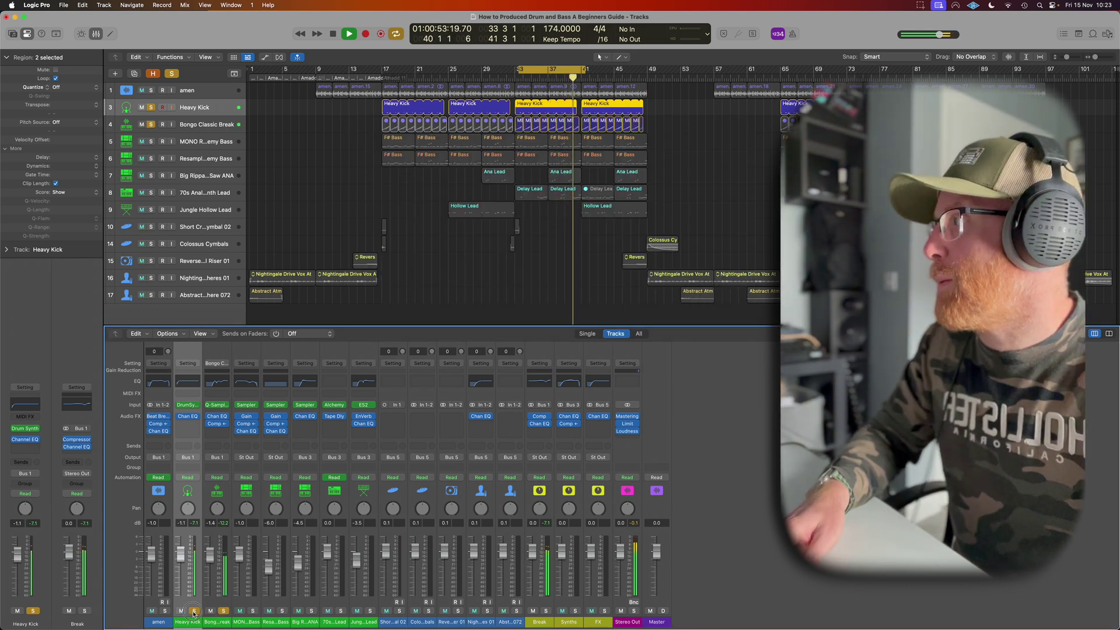
pyautogui.click(218, 416)
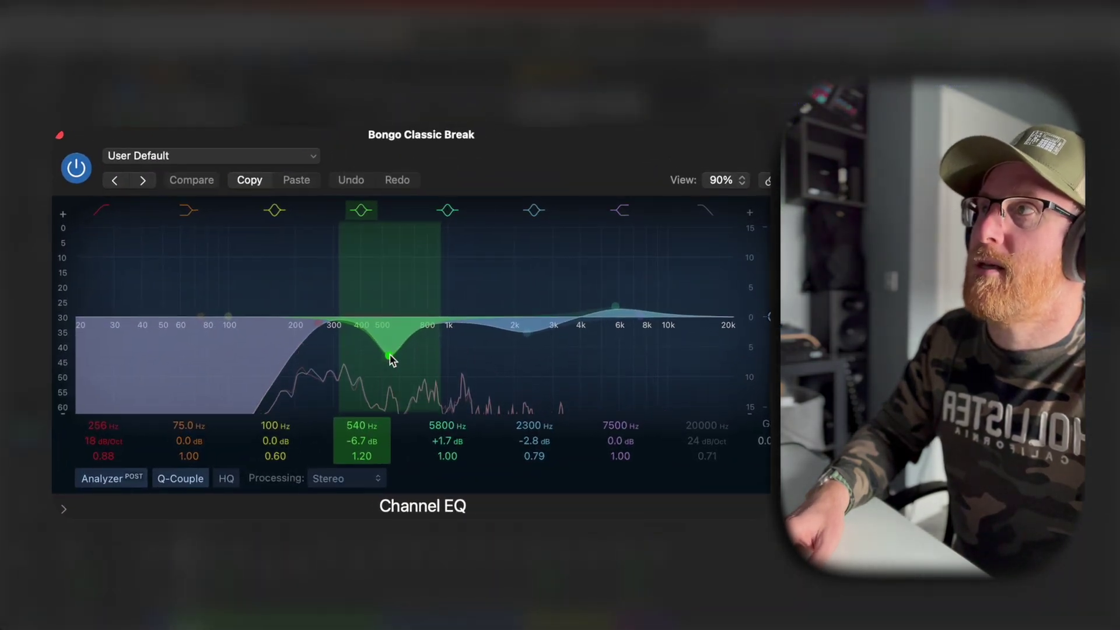
# Step: Audition the 540 Hz band at +10.8 dB, set it to -7.1 dB, and set the 2300 Hz band to -3.5 dB
pyautogui.moveTo(391, 357); pyautogui.dragTo(389, 255)
pyautogui.moveTo(354, 442); pyautogui.dragTo(354, 441)
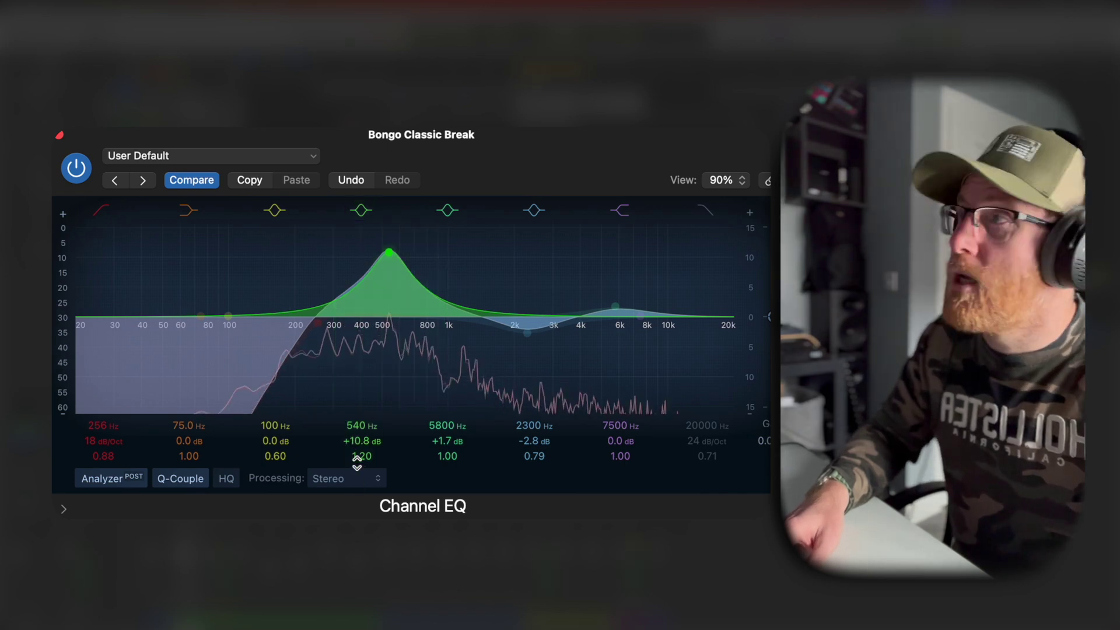
pyautogui.moveTo(358, 442); pyautogui.dragTo(358, 497)
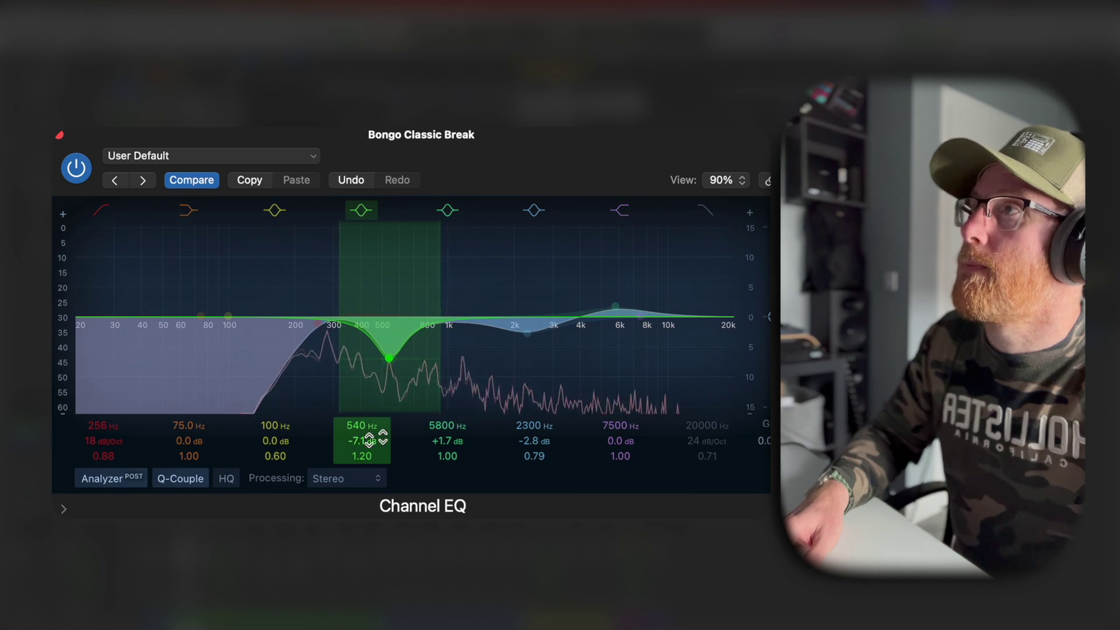
pyautogui.moveTo(527, 332)
pyautogui.mouseDown()
pyautogui.moveTo(527, 278)
pyautogui.moveTo(527, 337)
pyautogui.mouseUp()
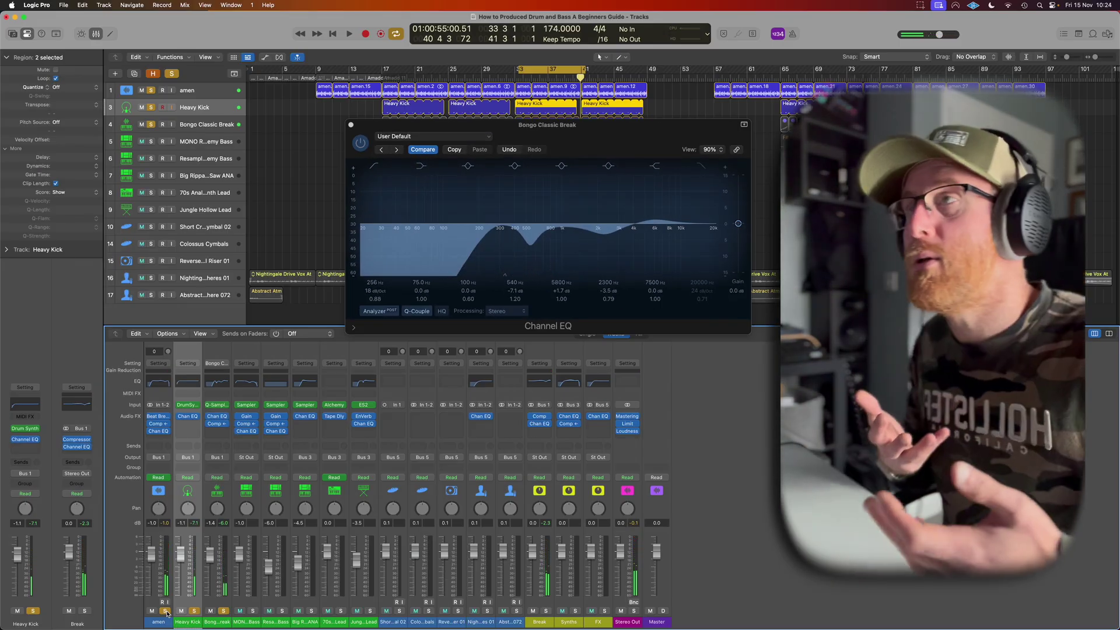
pyautogui.click(351, 126)
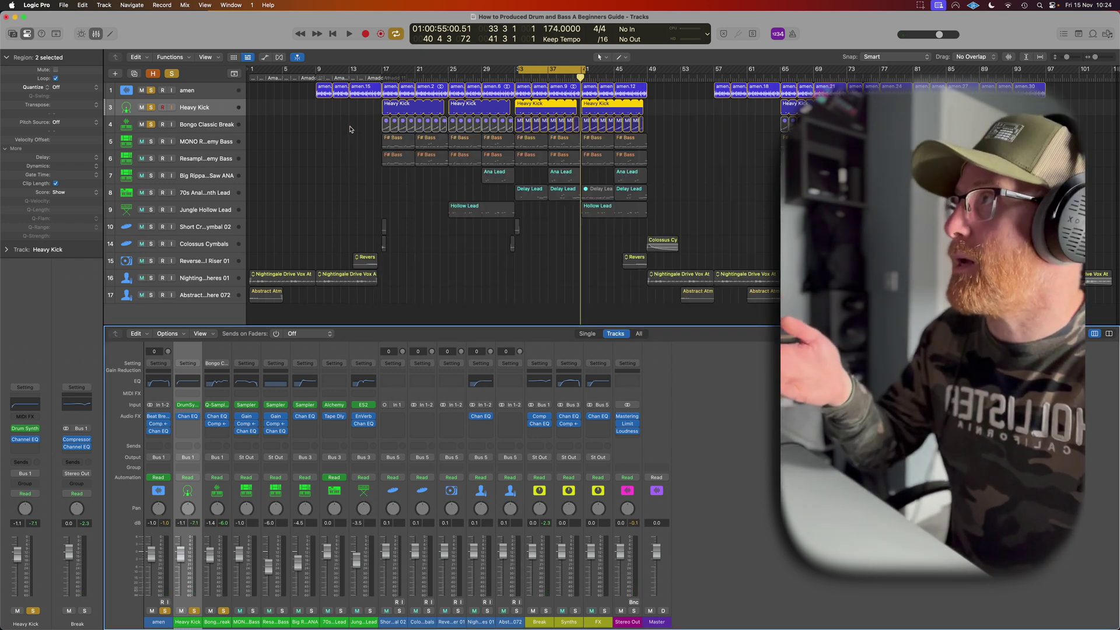
# Step: Play the soloed amen, Heavy Kick and Bongo Classic Break together while examining the Compressor on the Break bus, then close it
pyautogui.click(207, 125)
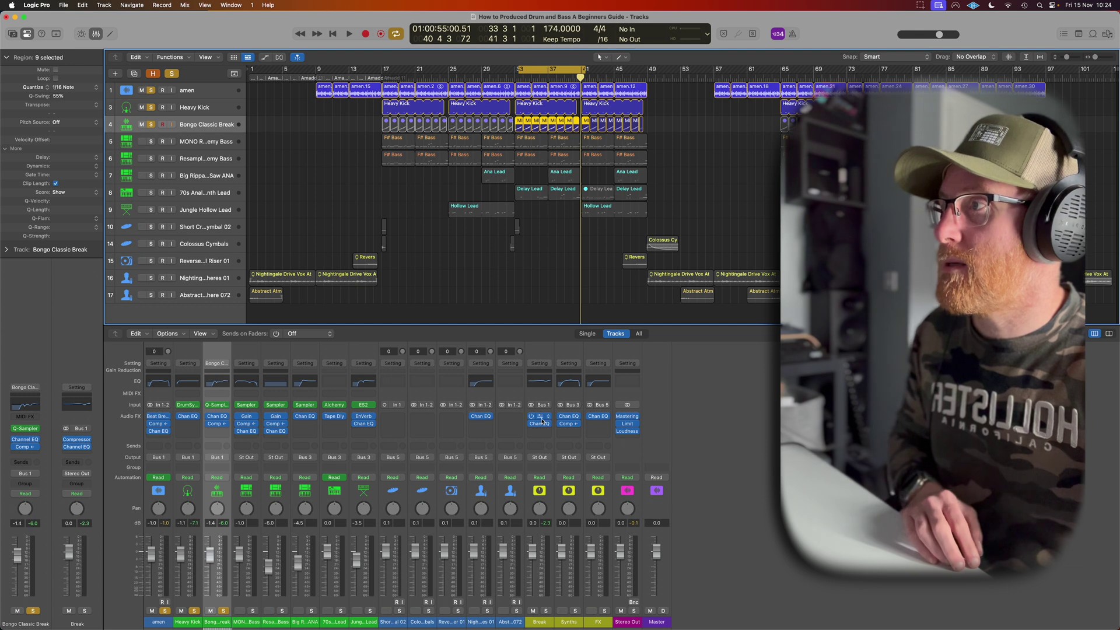
pyautogui.press('space')
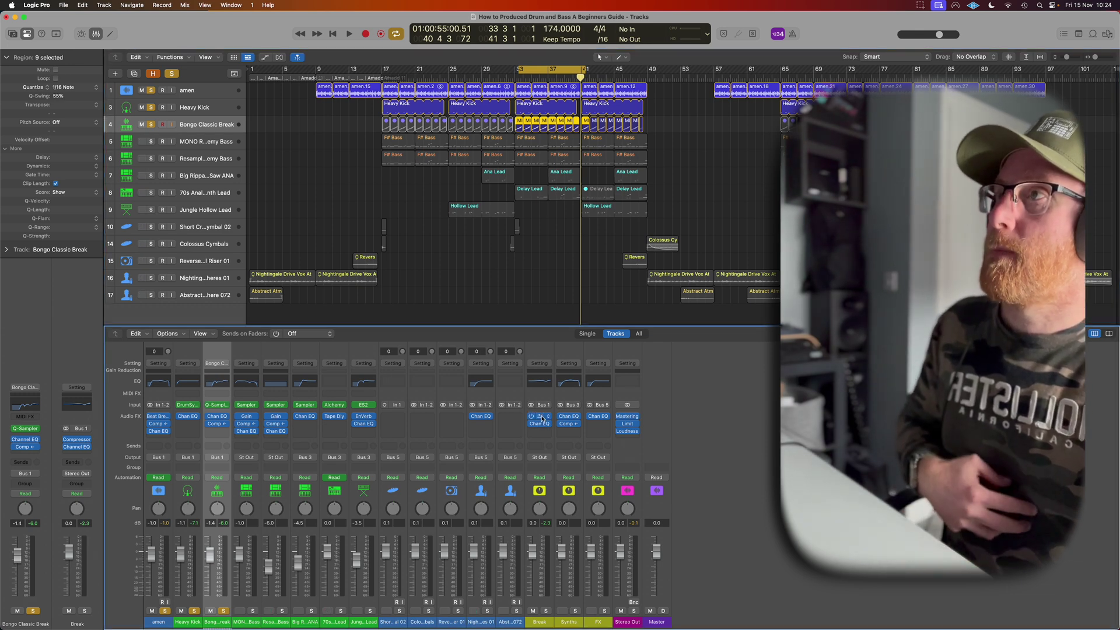
pyautogui.click(542, 418)
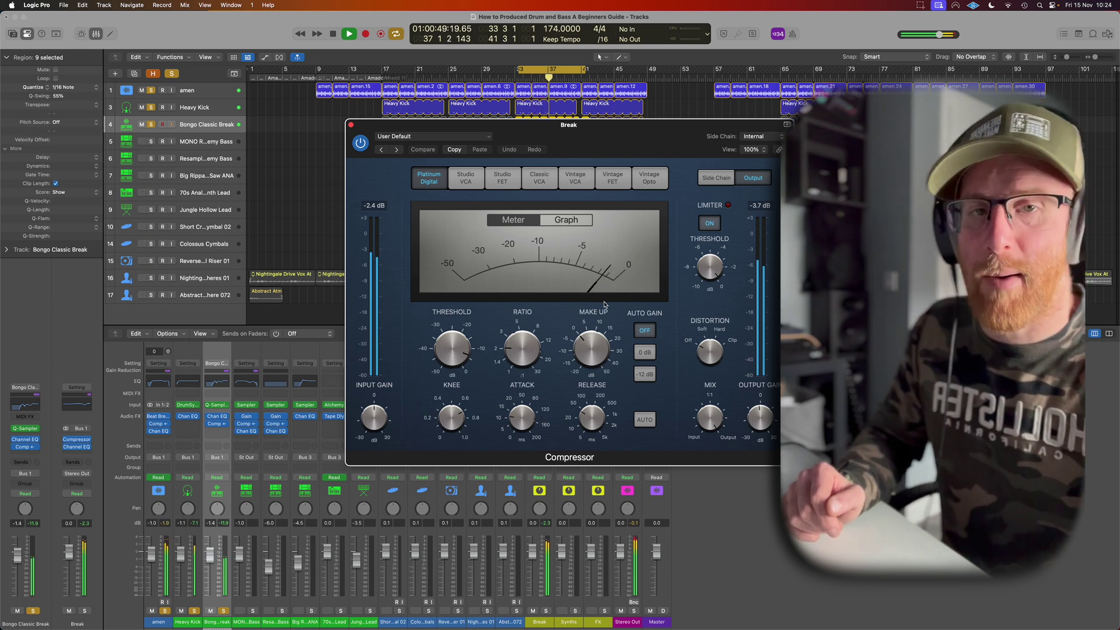
pyautogui.click(351, 125)
# Step: Examine the Break bus's Channel EQ curve during playback, then close it and stop
pyautogui.click(542, 425)
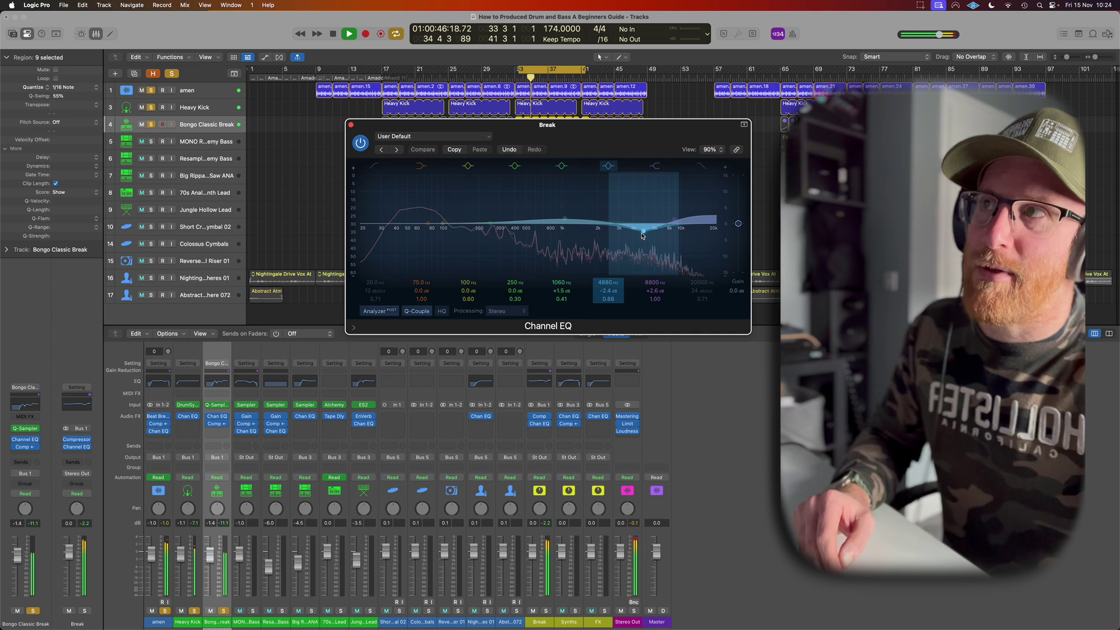
pyautogui.click(566, 220)
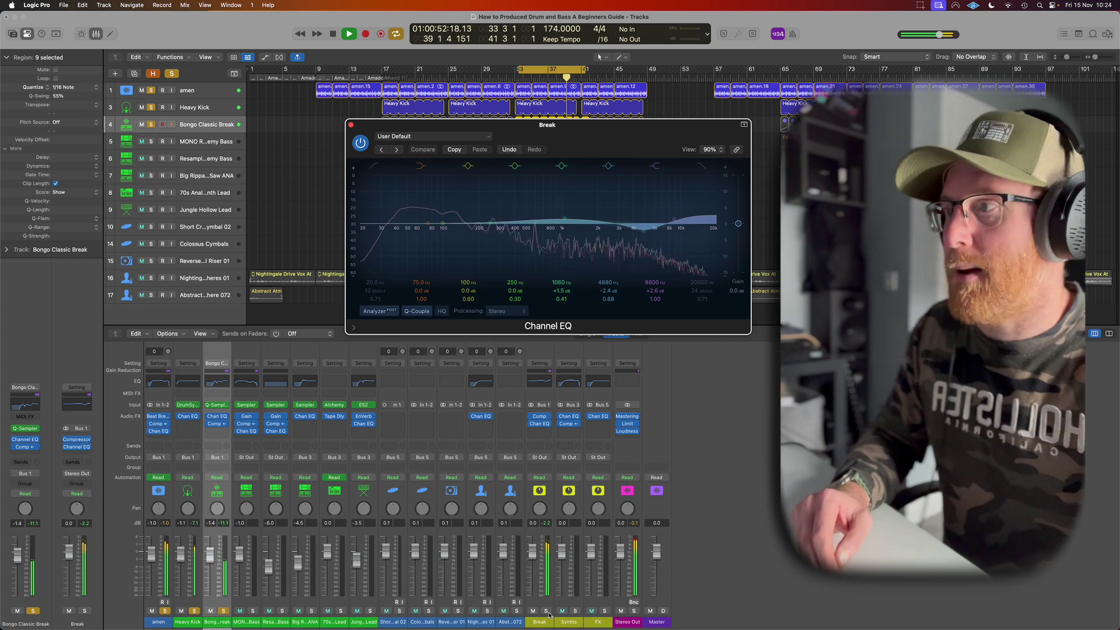
pyautogui.click(352, 125)
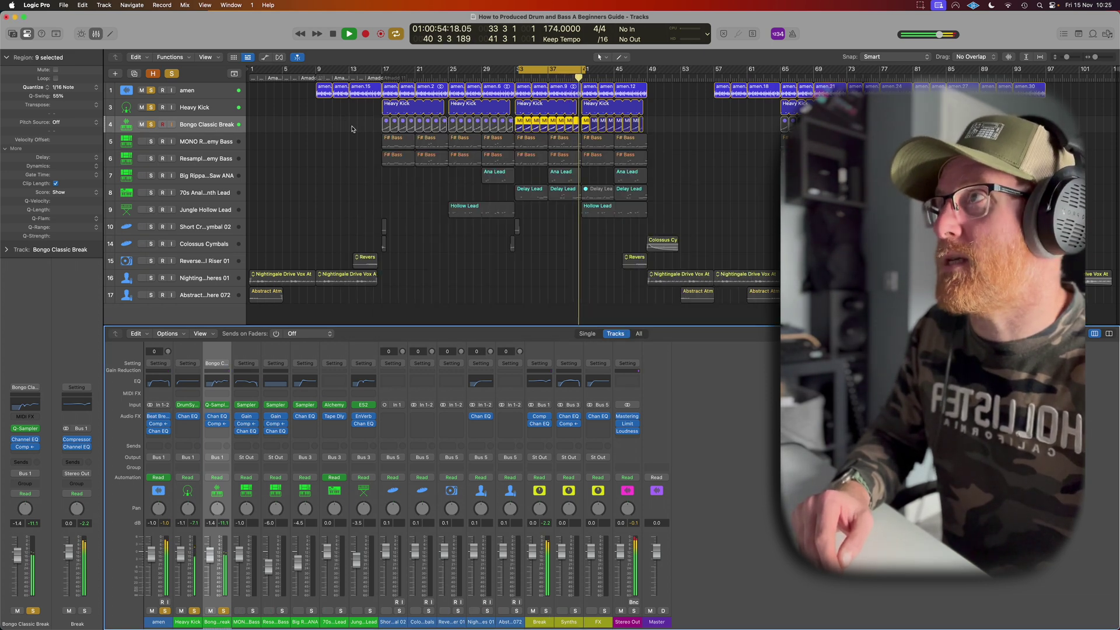
pyautogui.press('space')
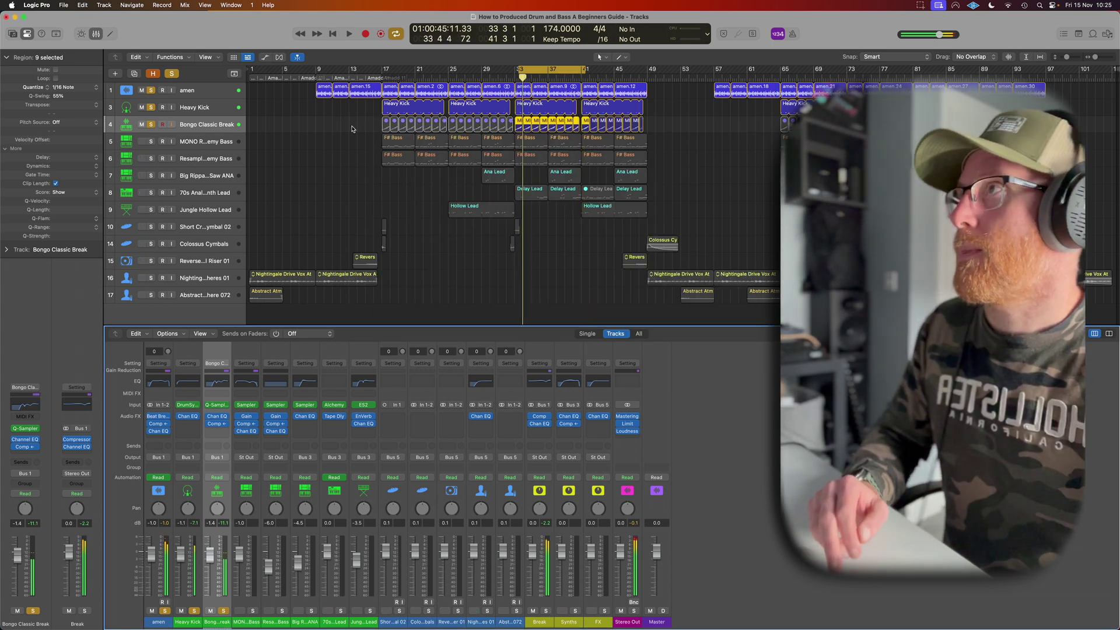
# Step: Solo the Jungle Hollow Lead with the breaks and play its first region, cycling bars 25–33, with its Channel EQ open
pyautogui.click(537, 74)
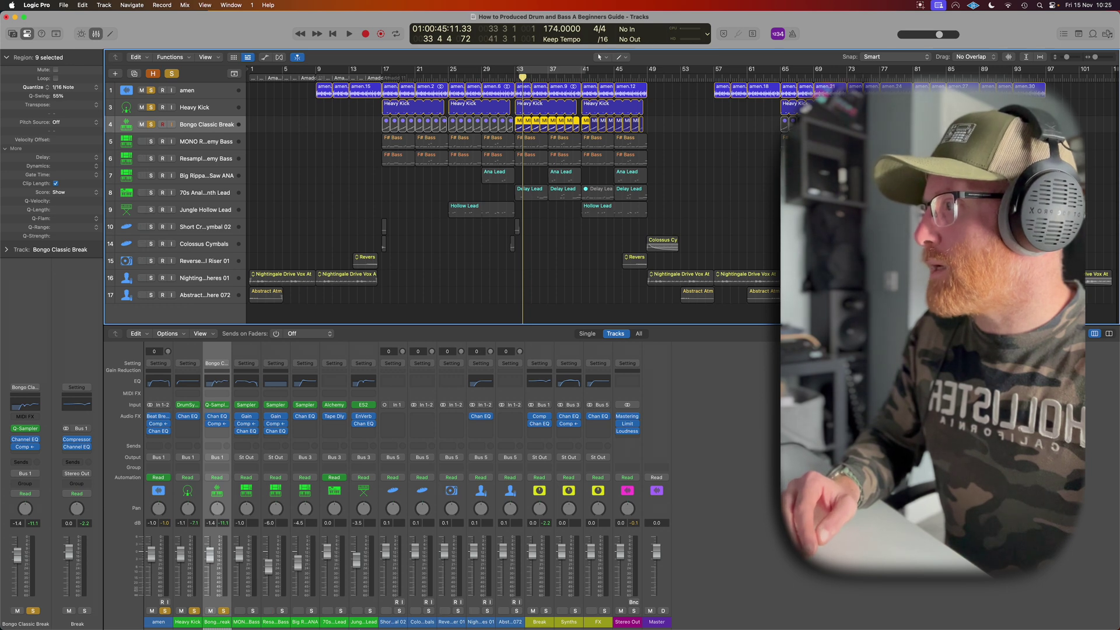
pyautogui.click(365, 623)
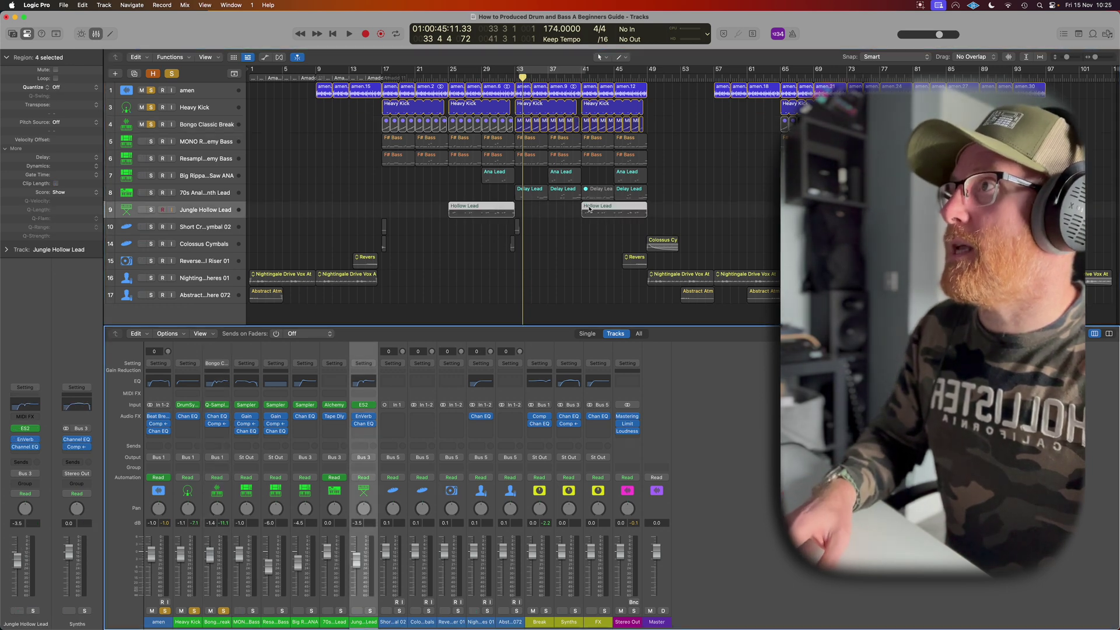
pyautogui.press('c')
pyautogui.click(493, 211)
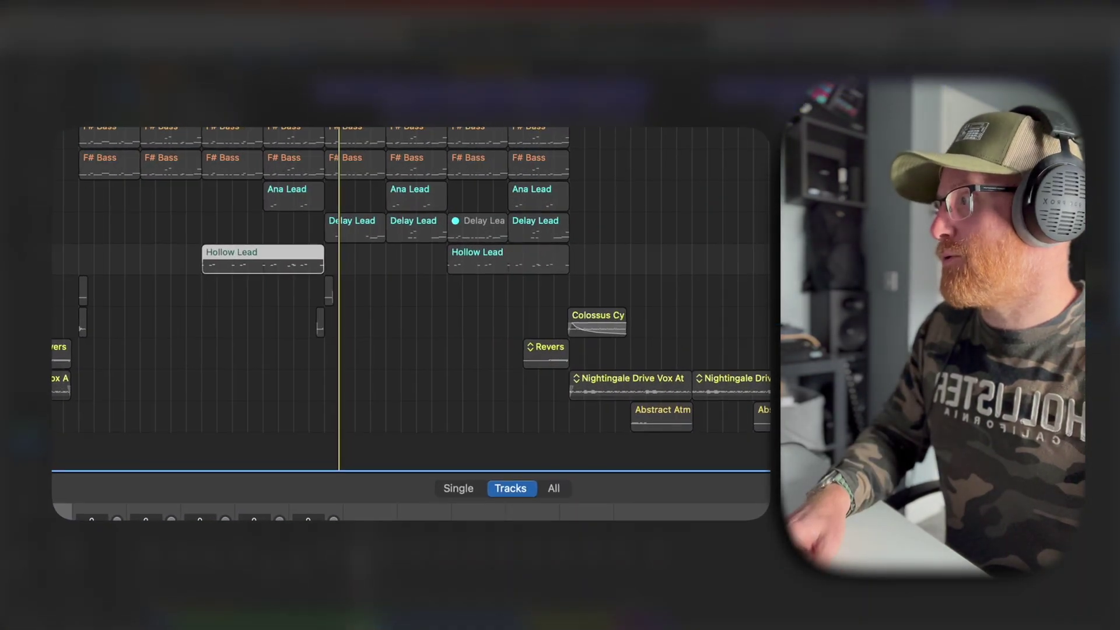
pyautogui.press('space')
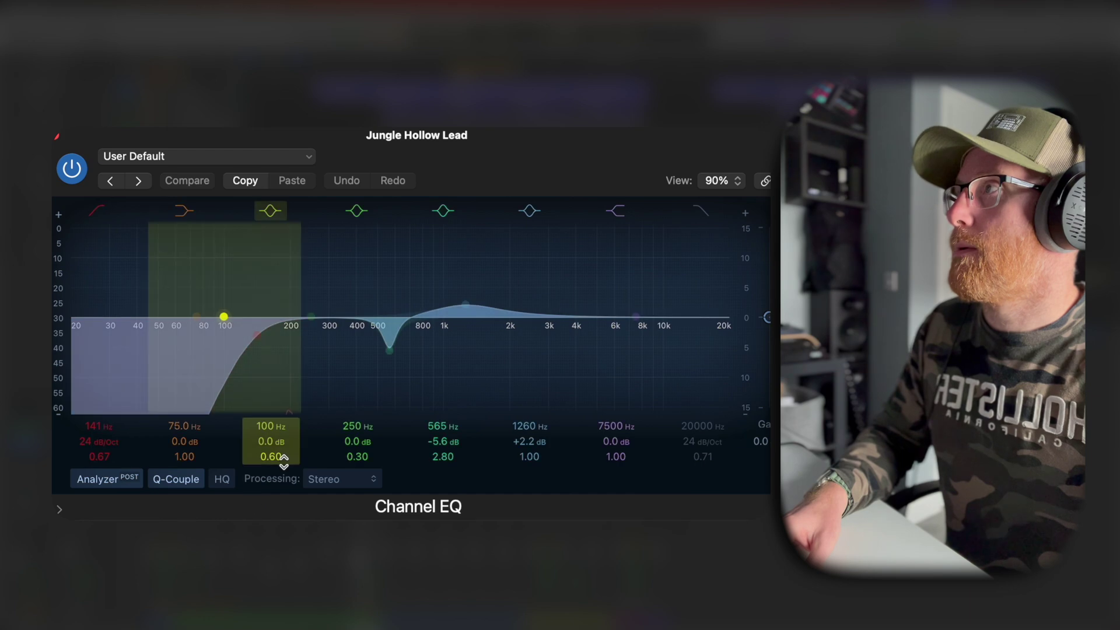
# Step: Switch the Jungle Hollow Lead's 141 Hz low cut off and back on to compare, then close its Channel EQ
pyautogui.click(97, 211)
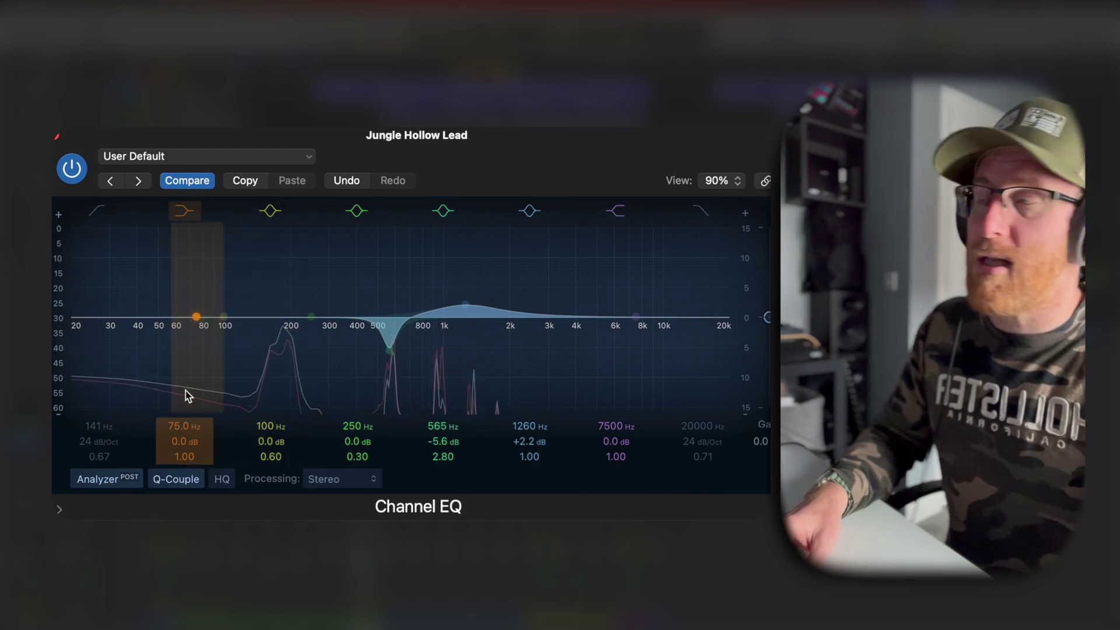
pyautogui.click(93, 214)
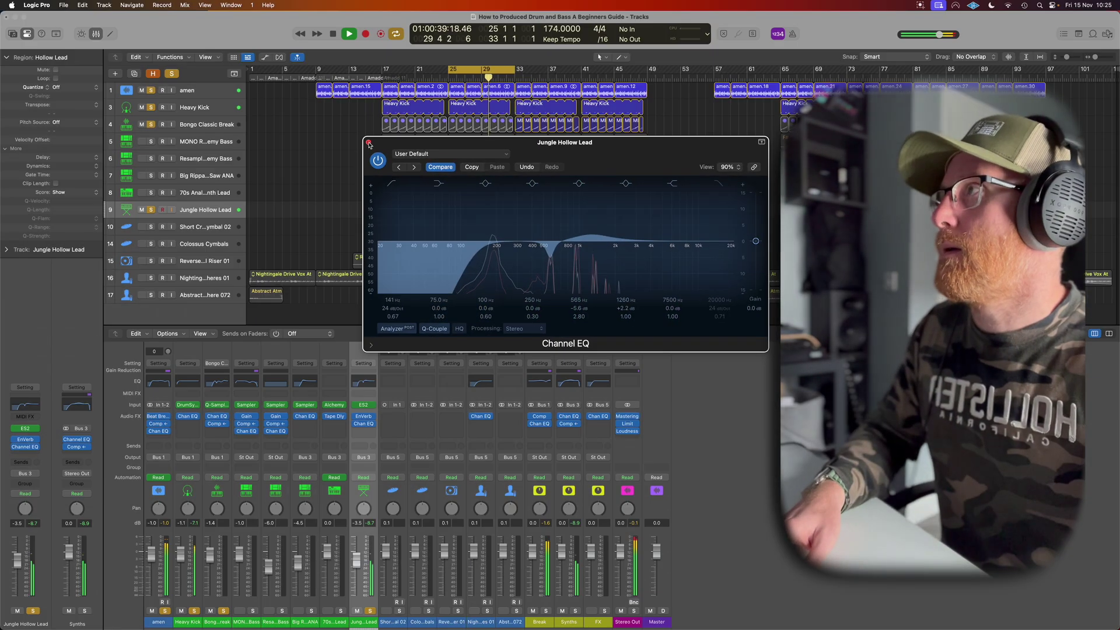
pyautogui.click(285, 140)
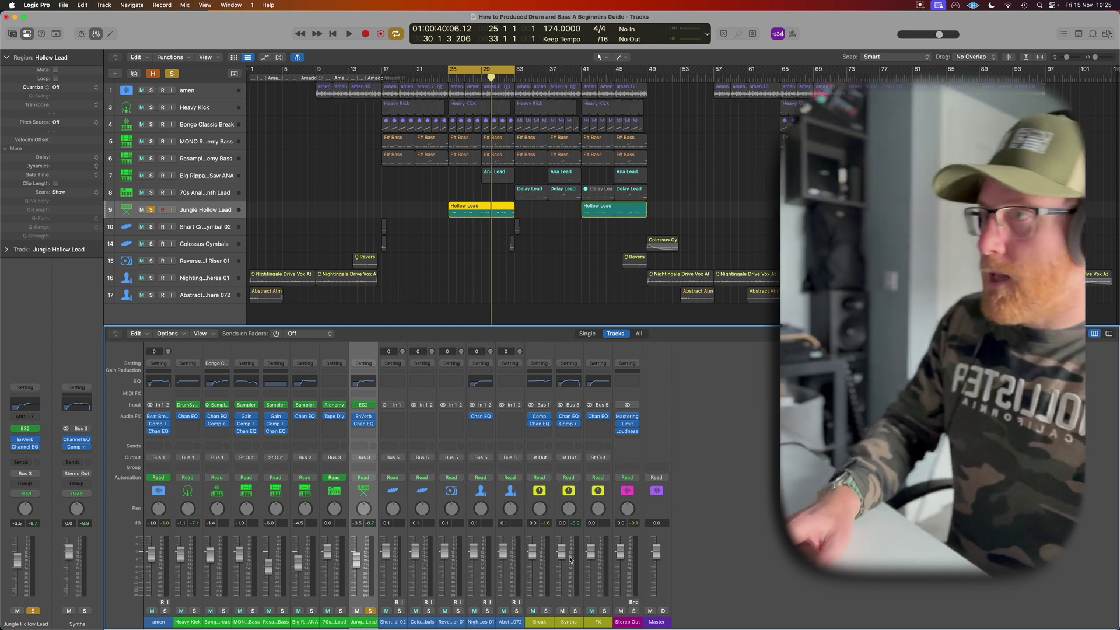
# Step: Solo the Synths bus and play the three leads together, cycling bars 45–49
pyautogui.click(574, 613)
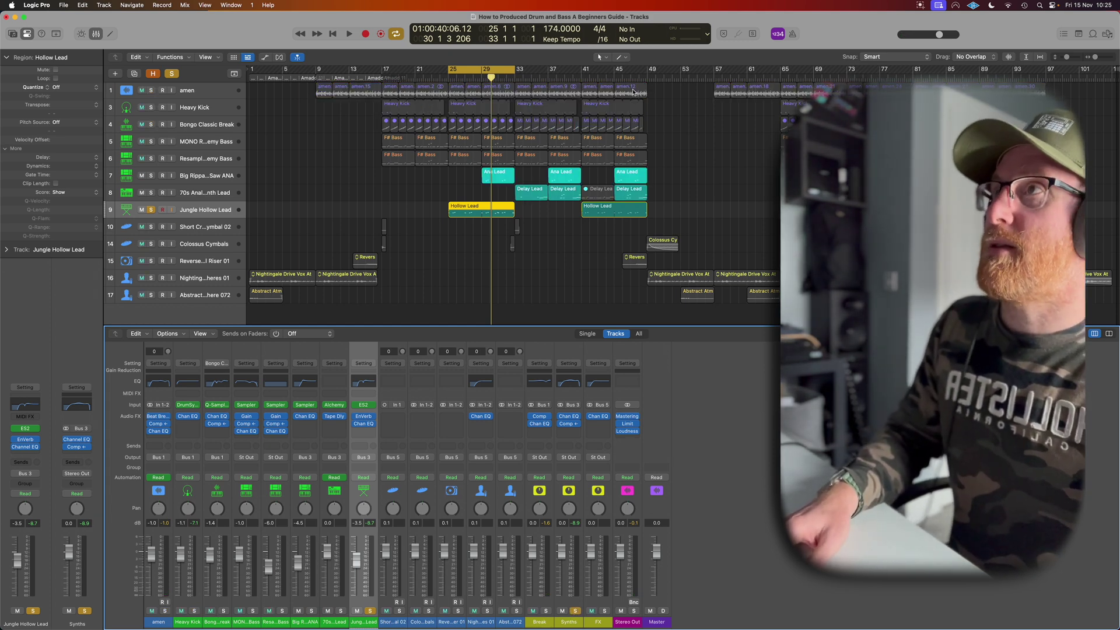
pyautogui.click(614, 74)
pyautogui.press('space')
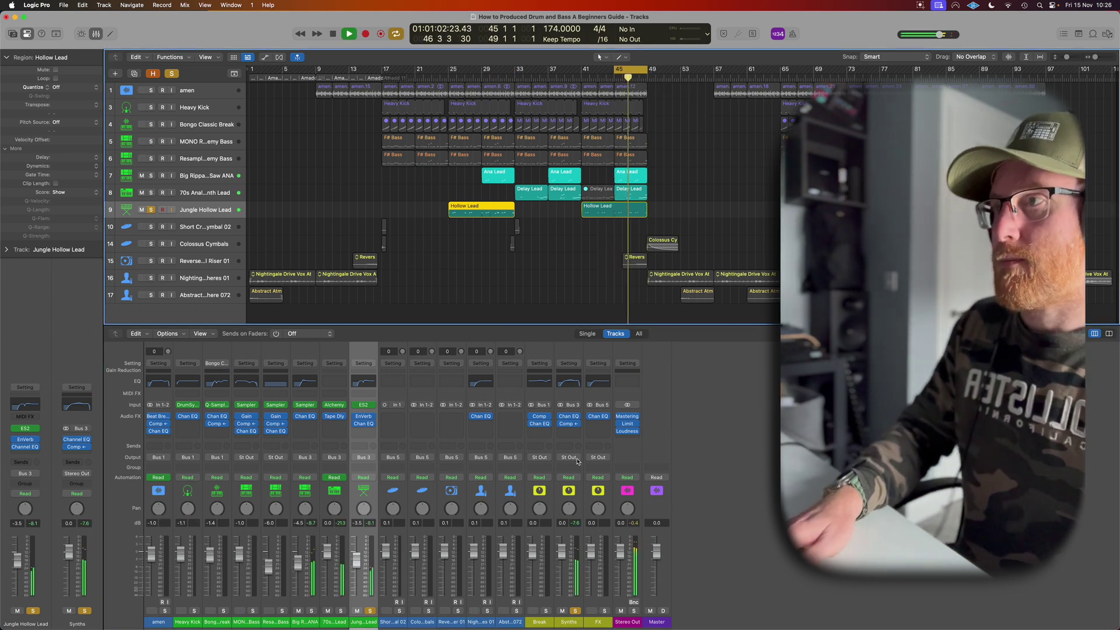
pyautogui.press('space')
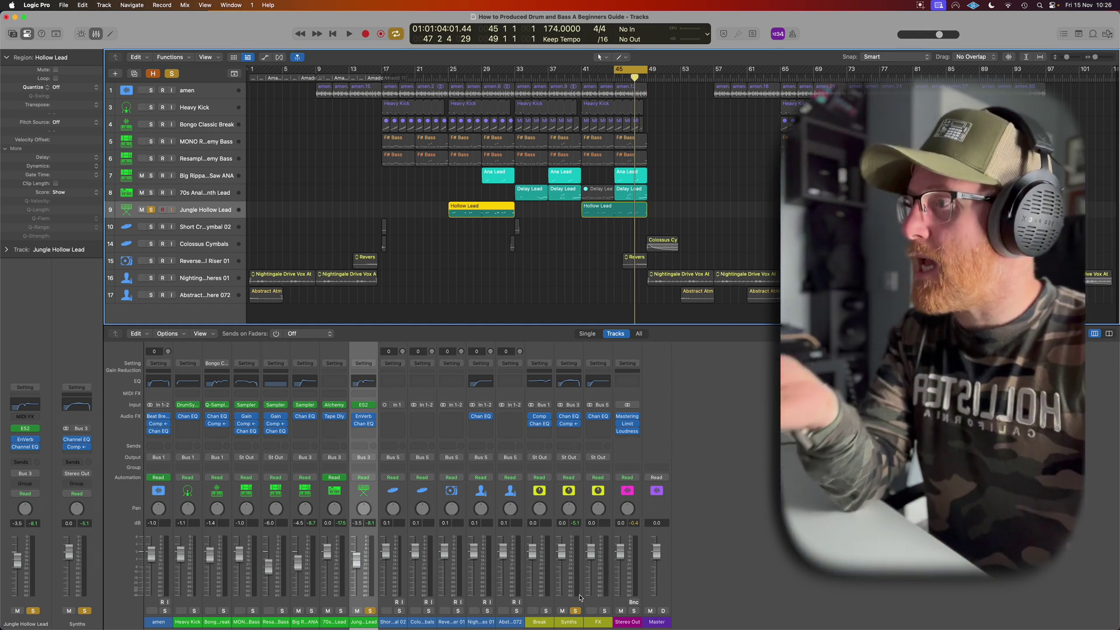
# Step: Check the Synths bus Compressor's side-chain source, keep it on Heavy Kick, and watch the compression during playback before closing it
pyautogui.click(566, 424)
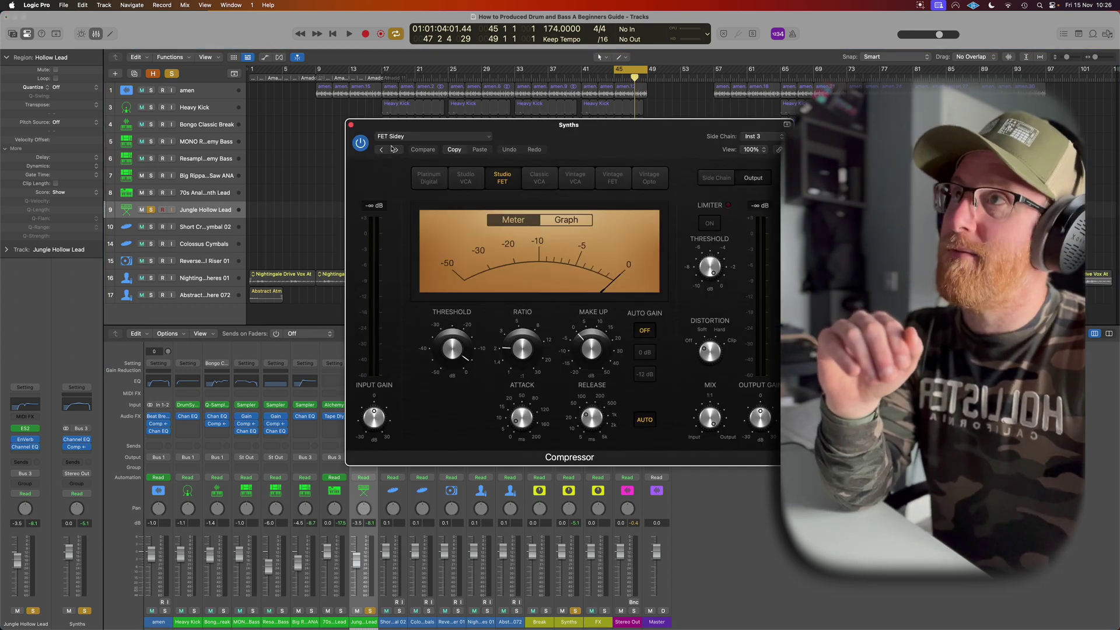
pyautogui.click(767, 139)
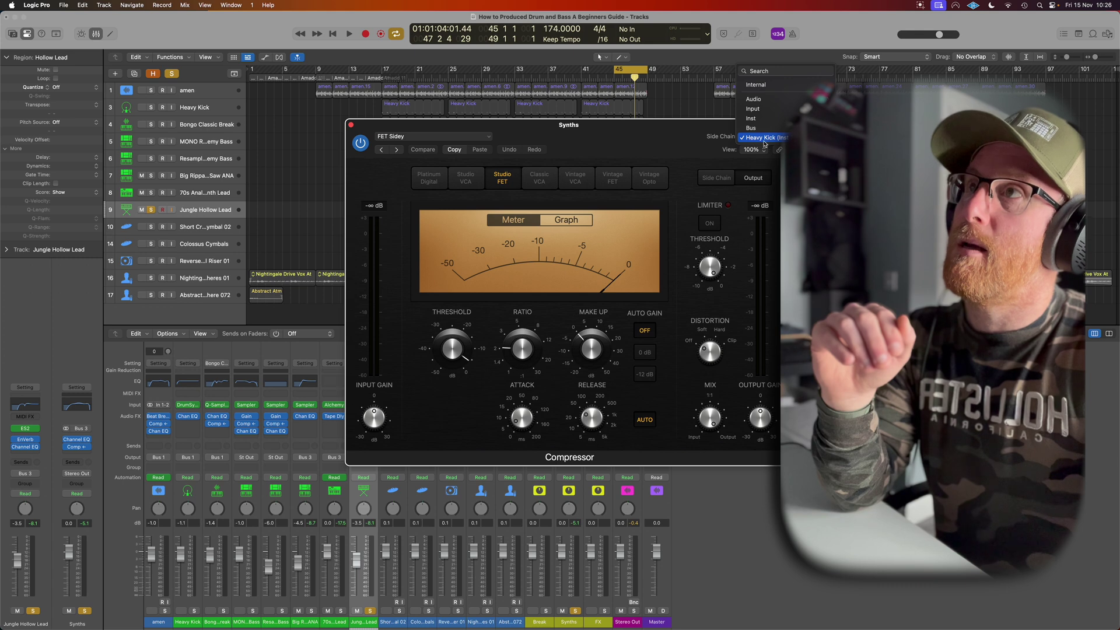
pyautogui.click(767, 139)
pyautogui.press('space')
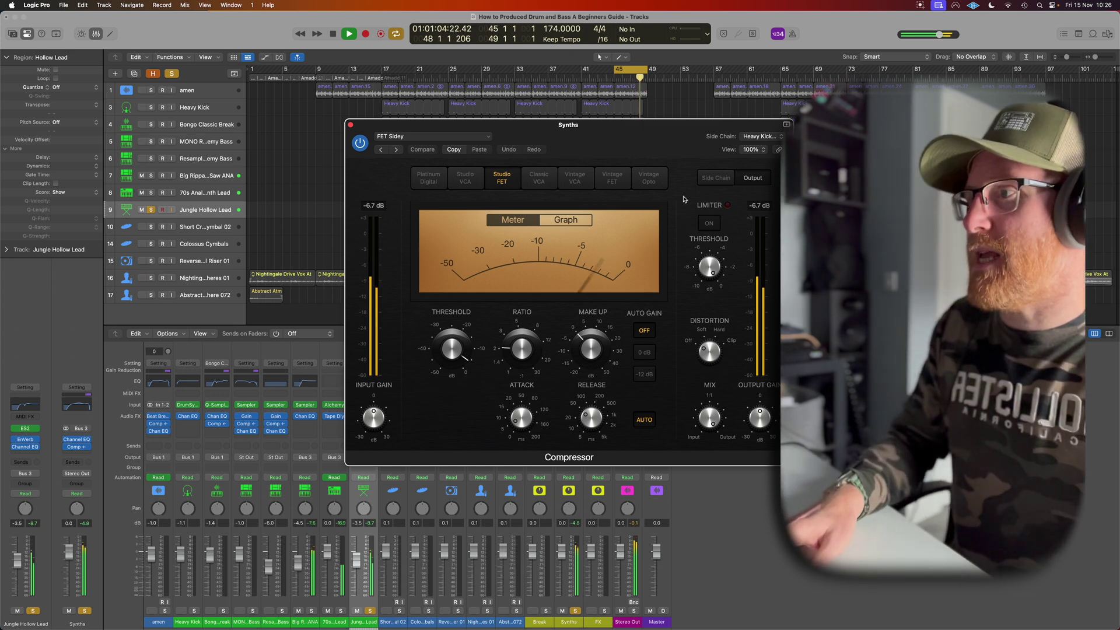
pyautogui.click(351, 126)
pyautogui.press('space')
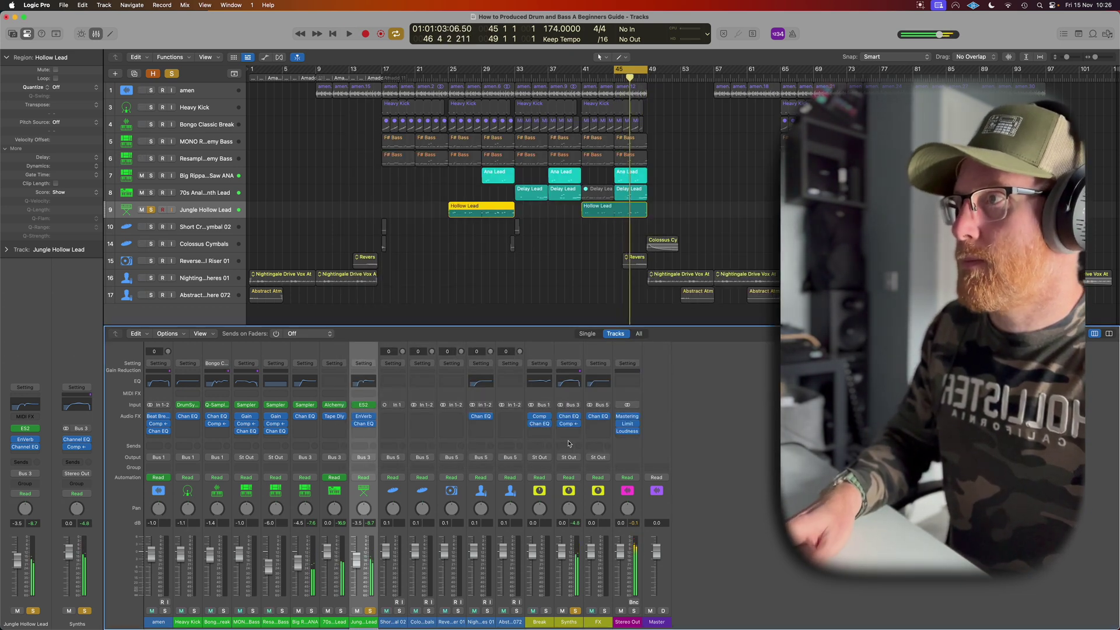
# Step: Open the Synths bus's Channel EQ, examine its low cut, mid boost and high cut, and close it
pyautogui.click(570, 417)
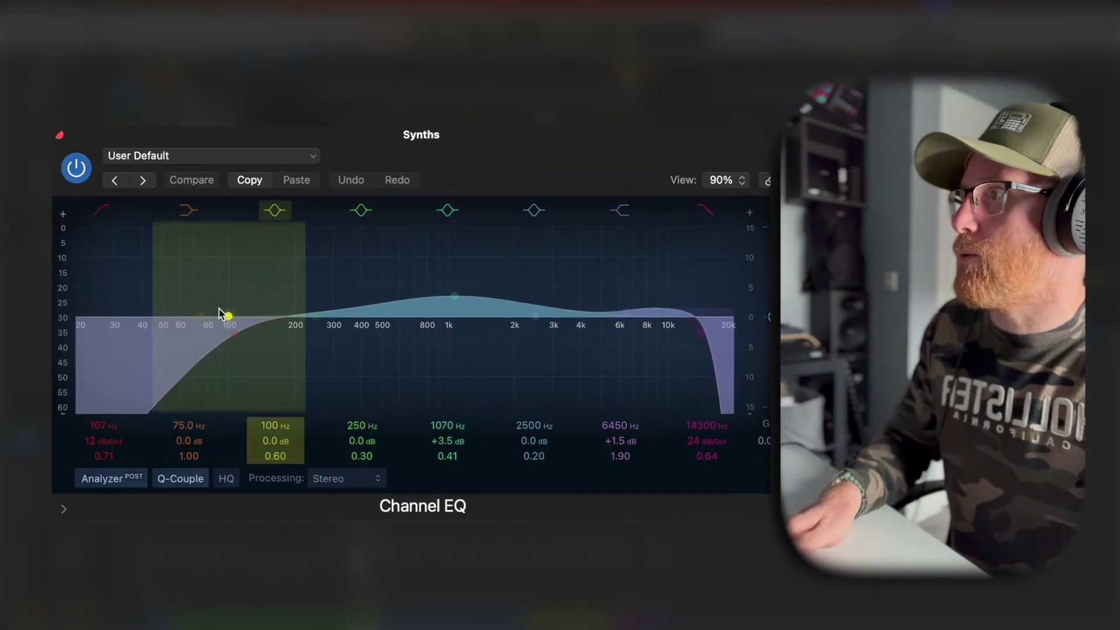
pyautogui.press('space')
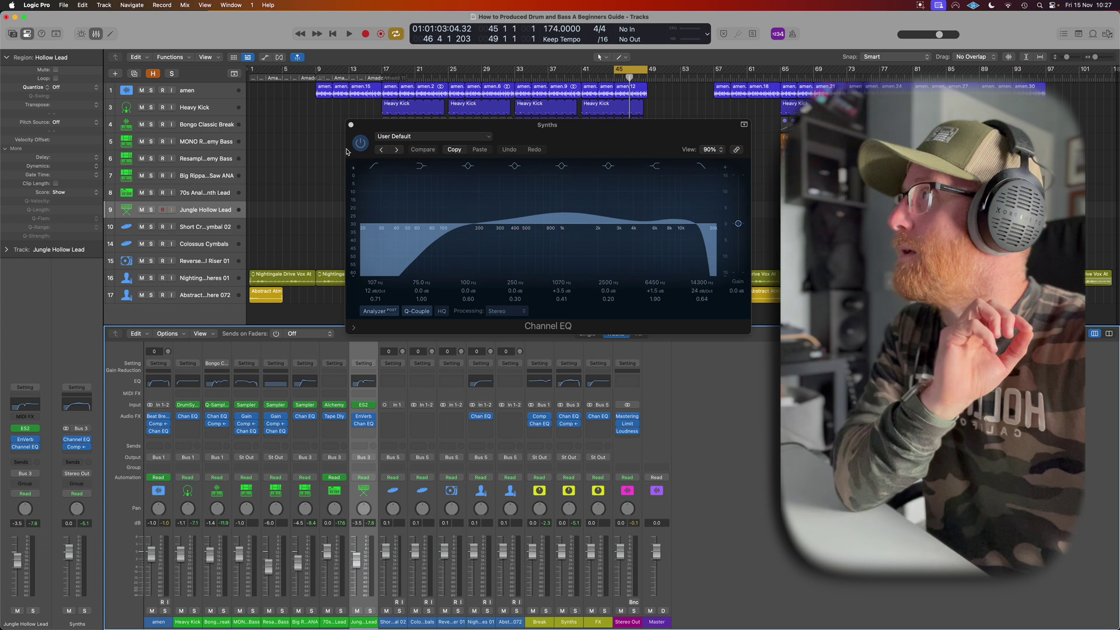
pyautogui.click(350, 126)
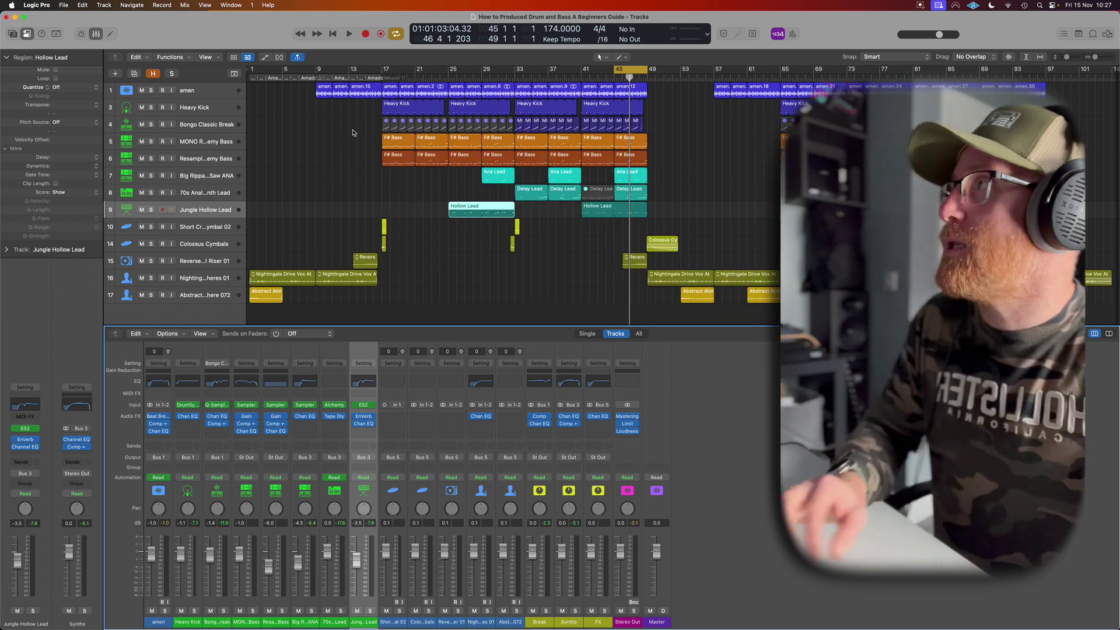
# Step: Solo the MONO Resampled Alchemy Bass track, play it, and open its Gain plug-in to examine the mono setting
pyautogui.click(204, 141)
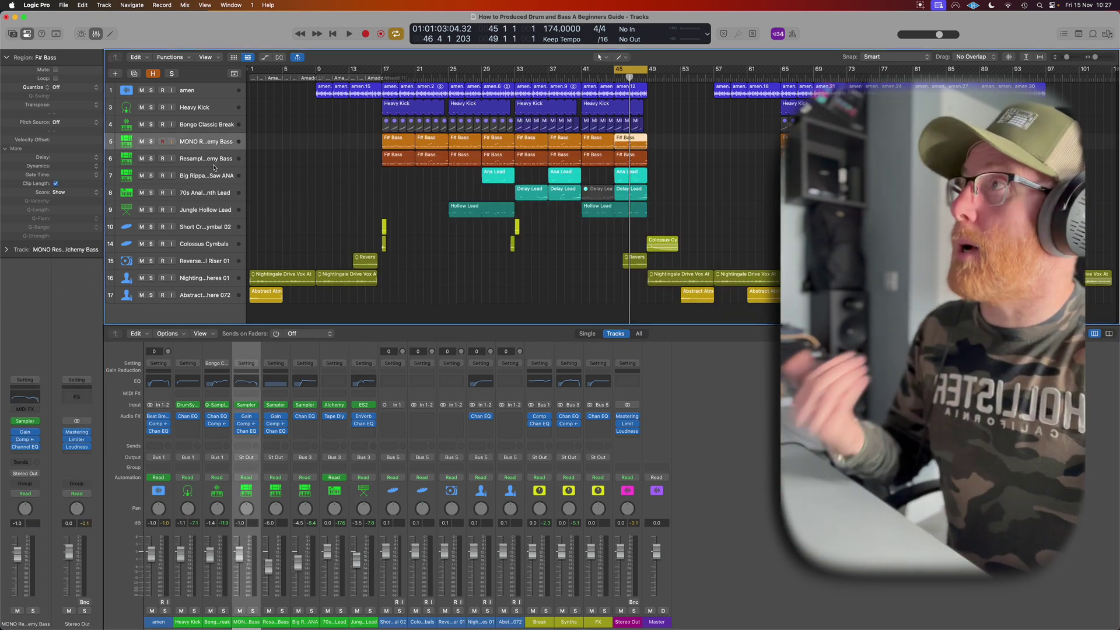
pyautogui.click(151, 142)
pyautogui.press('space')
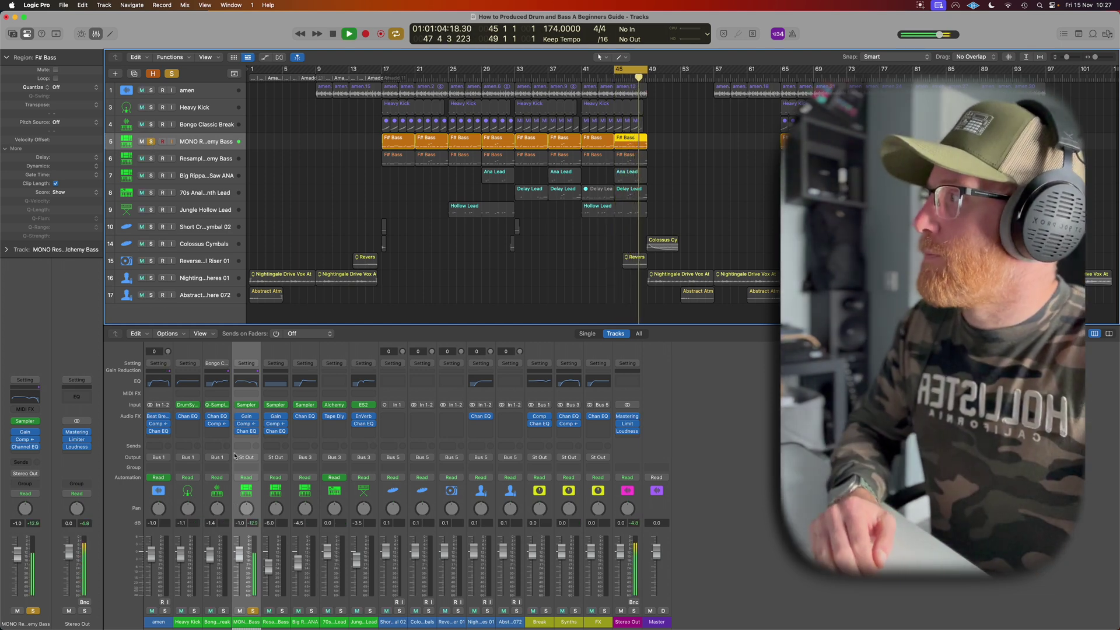
pyautogui.click(246, 417)
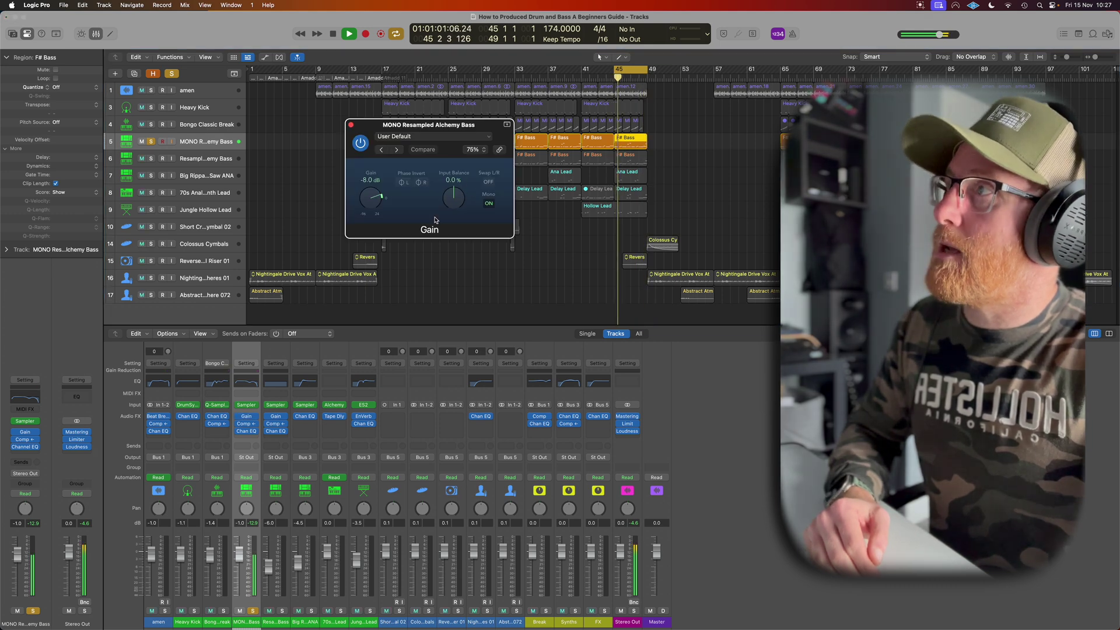
# Step: Solo the Resampled Alchemy Bass, compare it with the MONO bass added, and play the Resampled Alchemy Bass on its own
pyautogui.keyDown('alt'); pyautogui.click(282, 611); pyautogui.keyUp('alt')
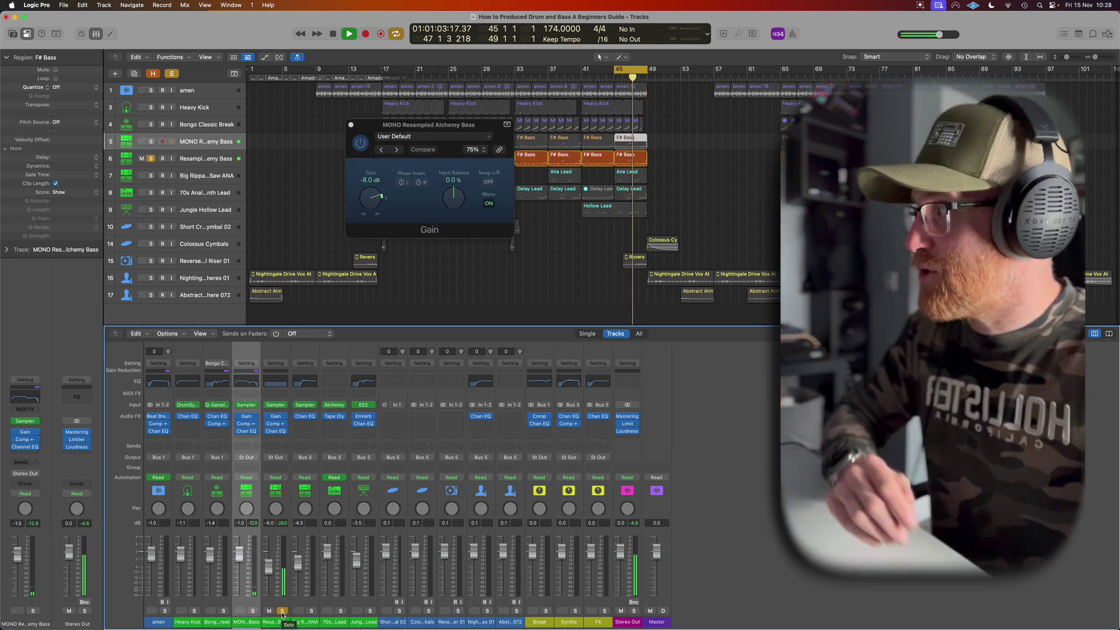
pyautogui.click(252, 612)
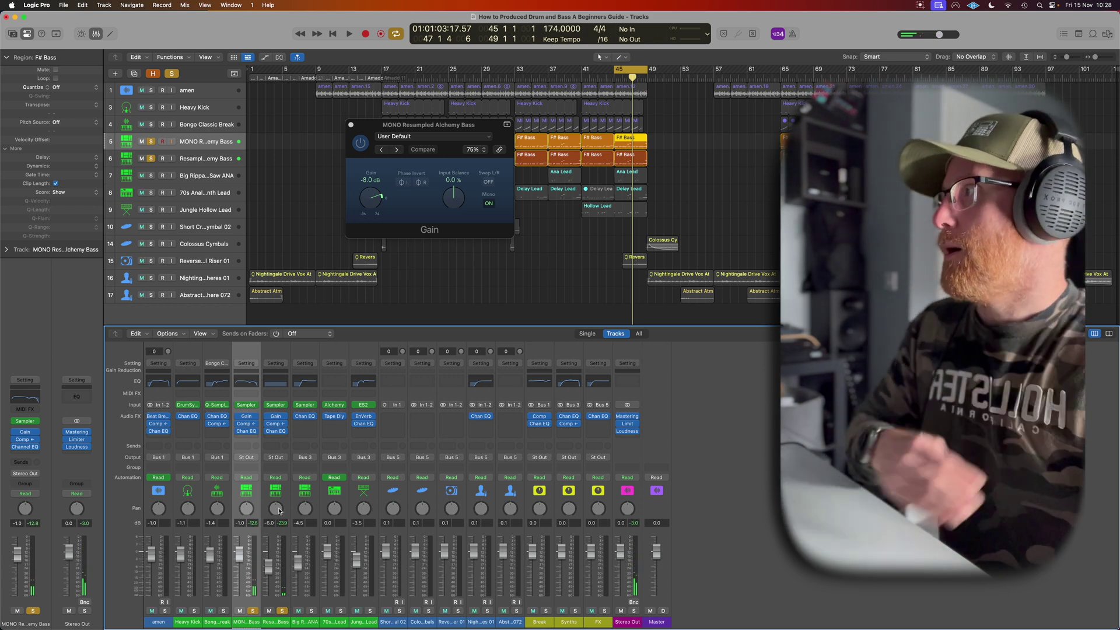
pyautogui.click(274, 623)
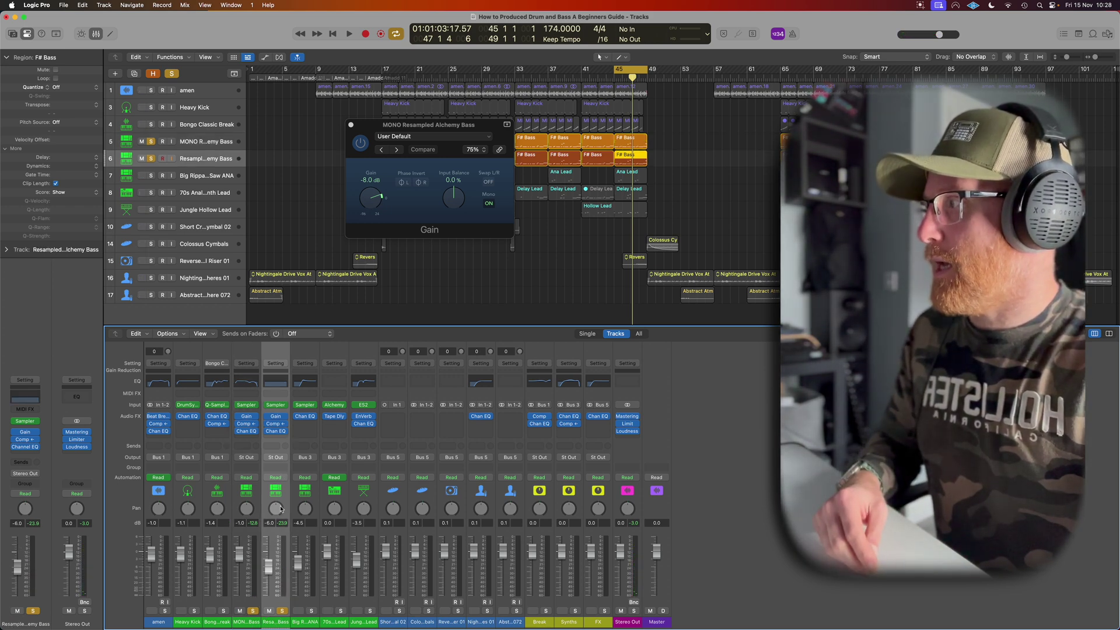
pyautogui.click(253, 611)
pyautogui.press('space')
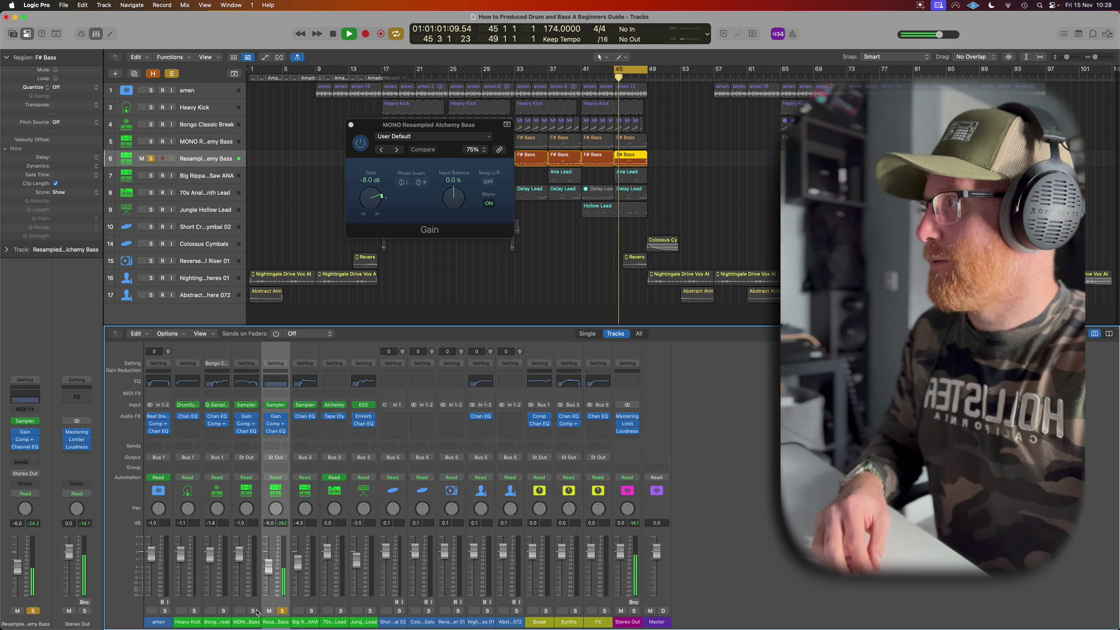
# Step: Stop playback and examine the Gain, Compressor and Channel EQ plug-ins on the Resampled Alchemy Bass track
pyautogui.press('space')
pyautogui.click(276, 416)
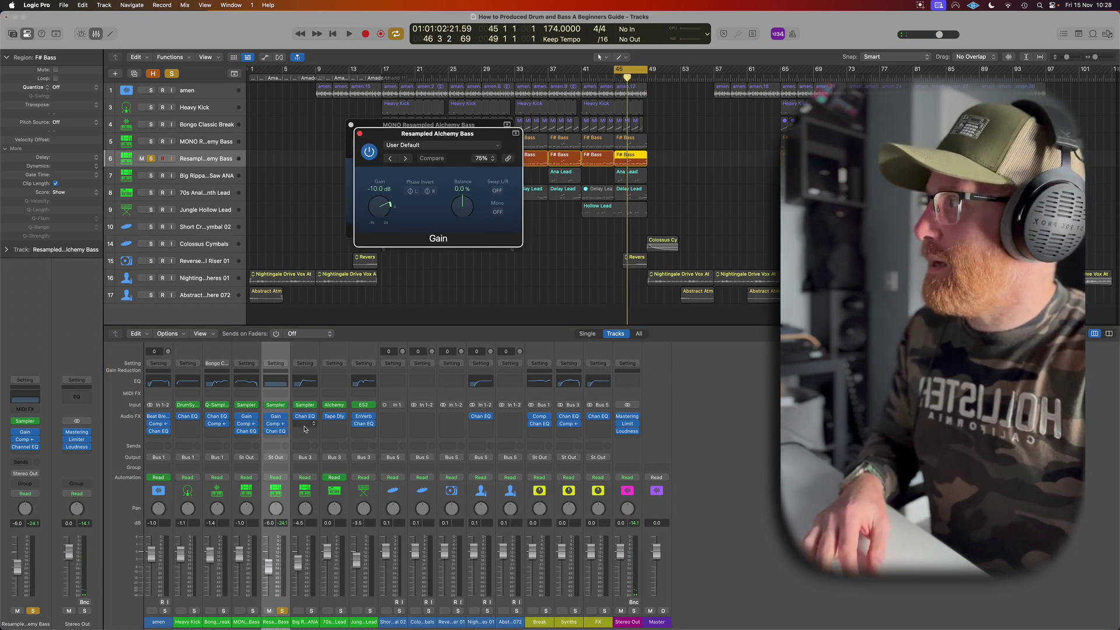
pyautogui.click(275, 424)
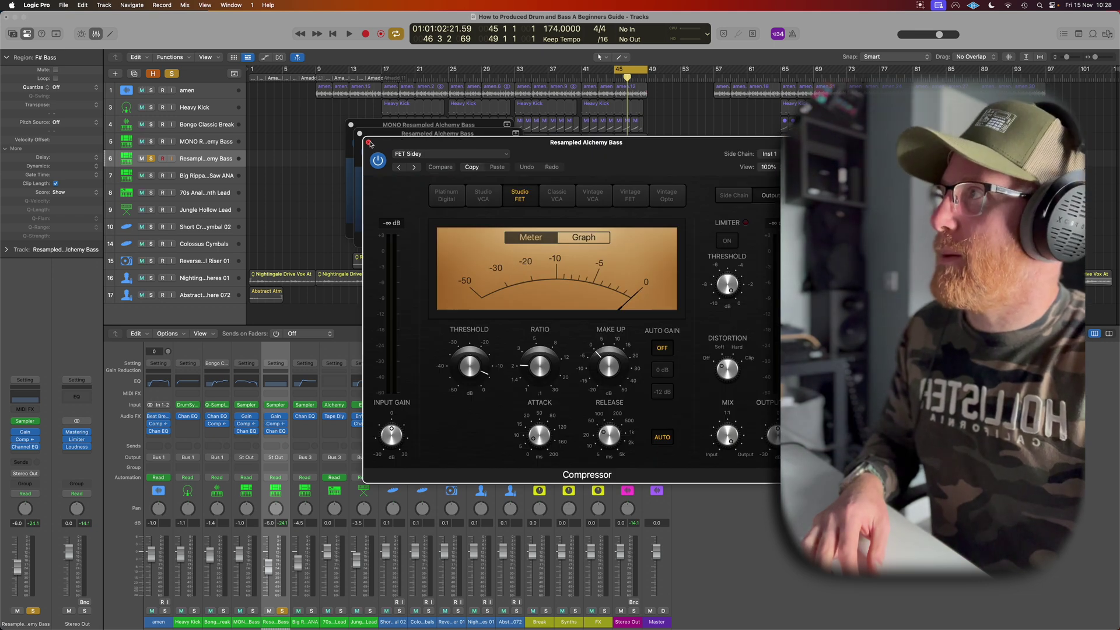
pyautogui.click(369, 142)
pyautogui.click(277, 431)
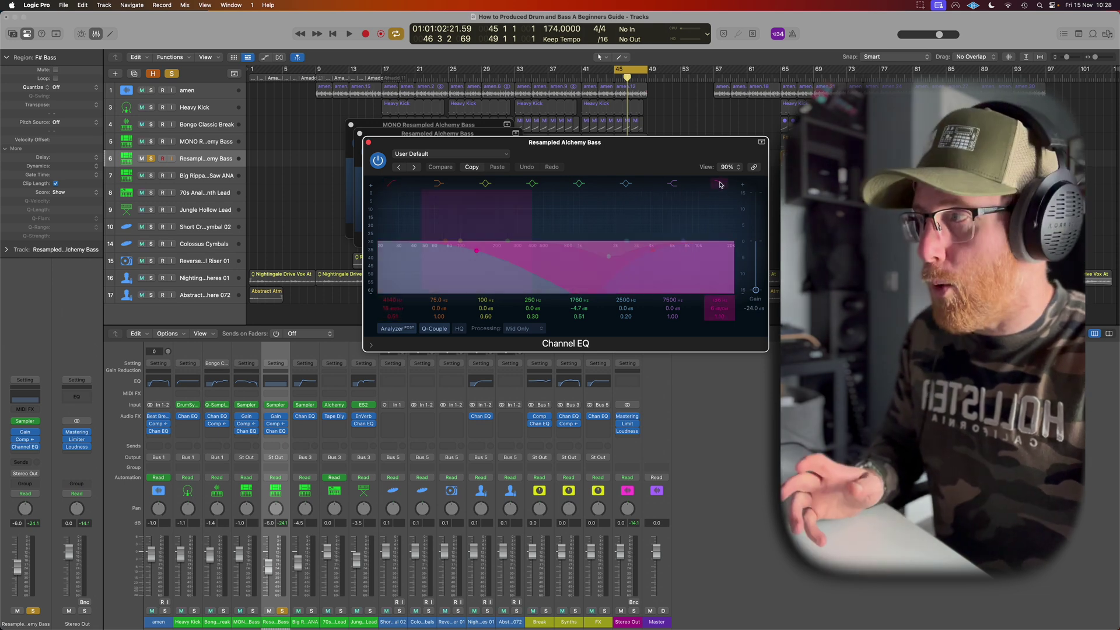
# Step: Unsolo the Resampled Alchemy Bass and play the full mix, comparing it with that bass muted and unmuted
pyautogui.click(282, 612)
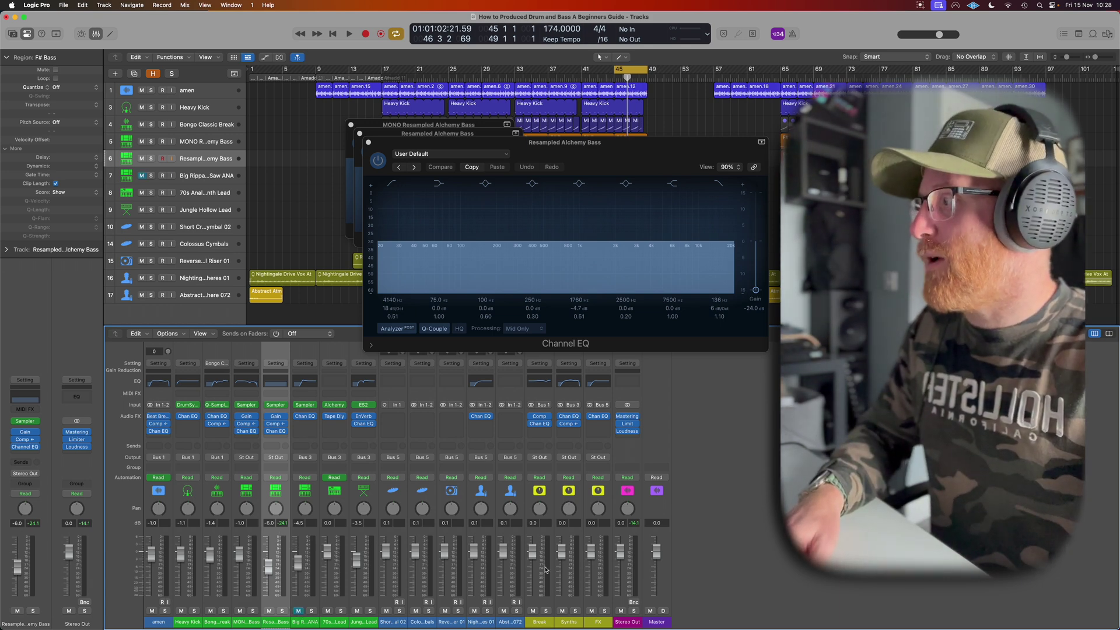
pyautogui.press('space')
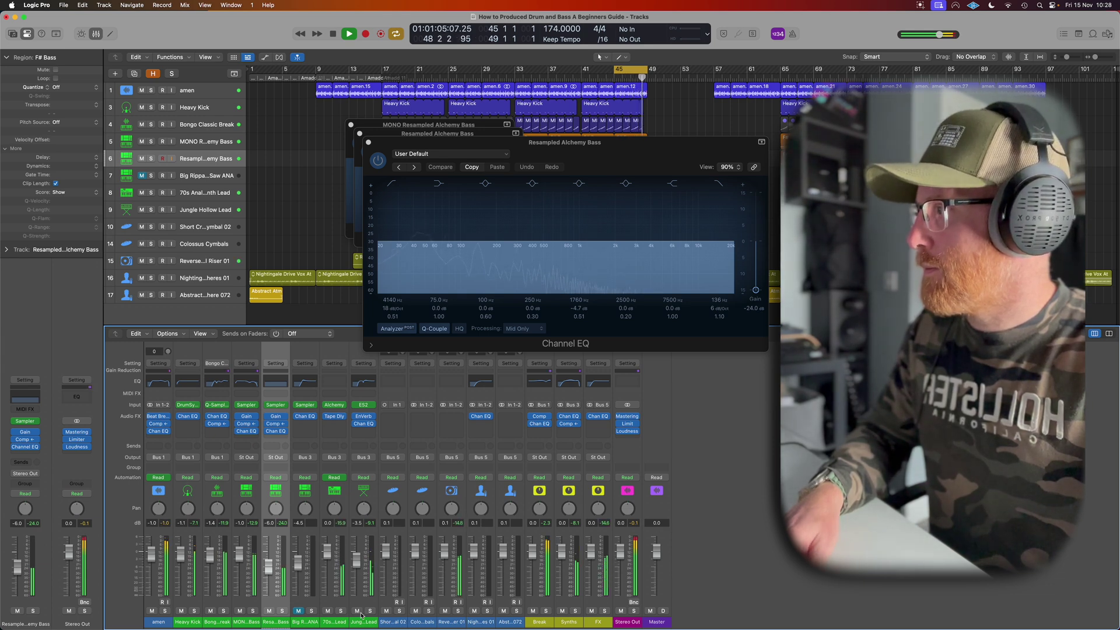
pyautogui.press('space')
pyautogui.press('space')
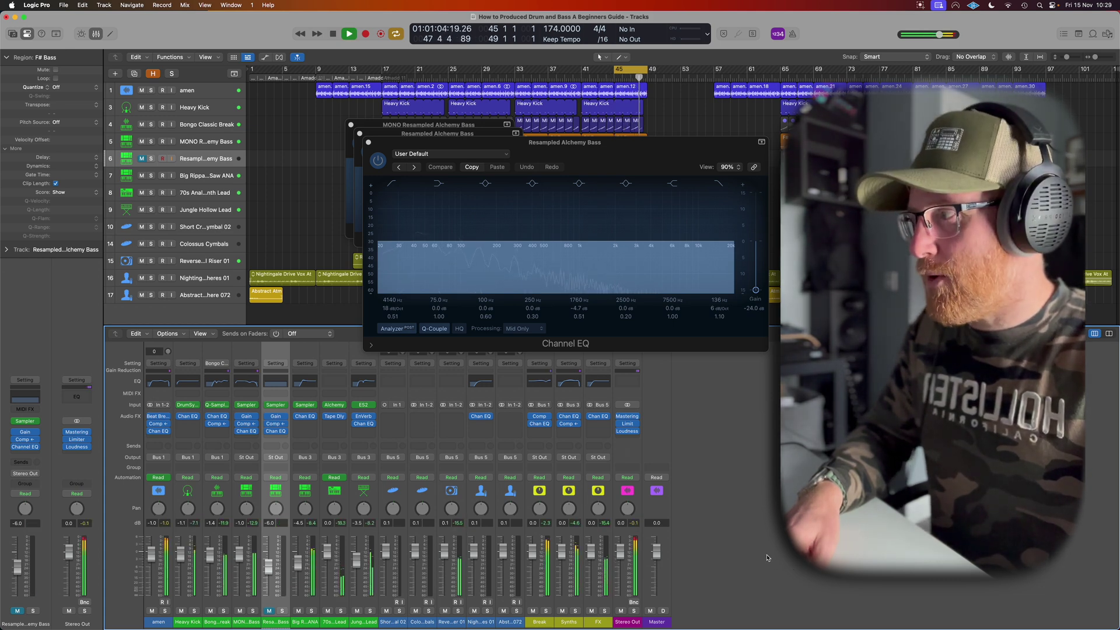
pyautogui.click(269, 611)
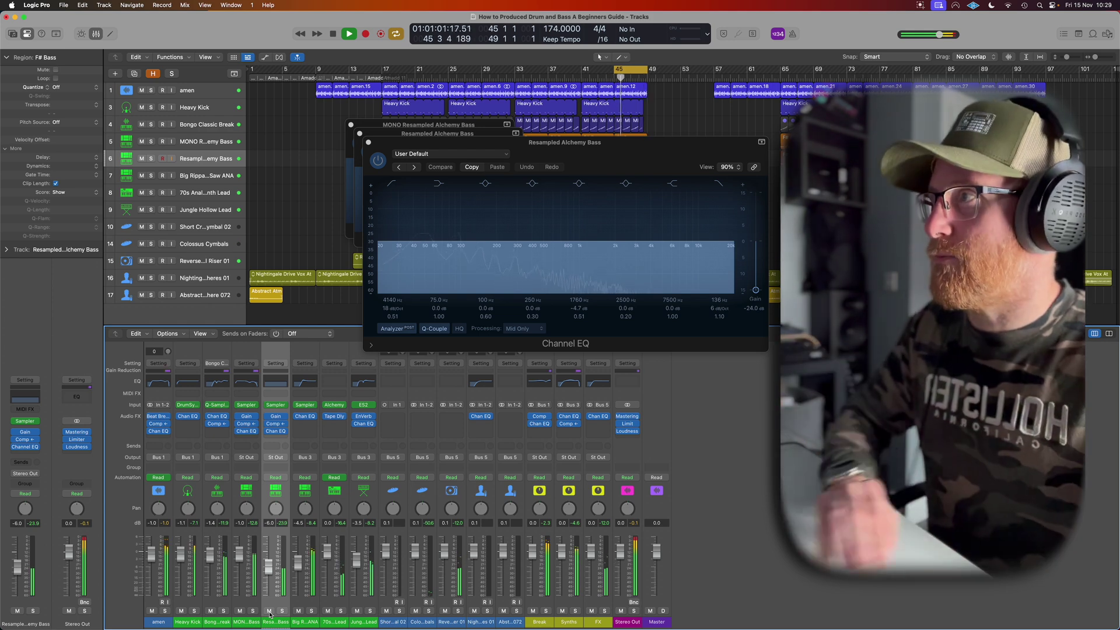
# Step: Close the open bass Channel EQ and Gain plug-ins, turn off cycle mode, and stop playback
pyautogui.click(367, 142)
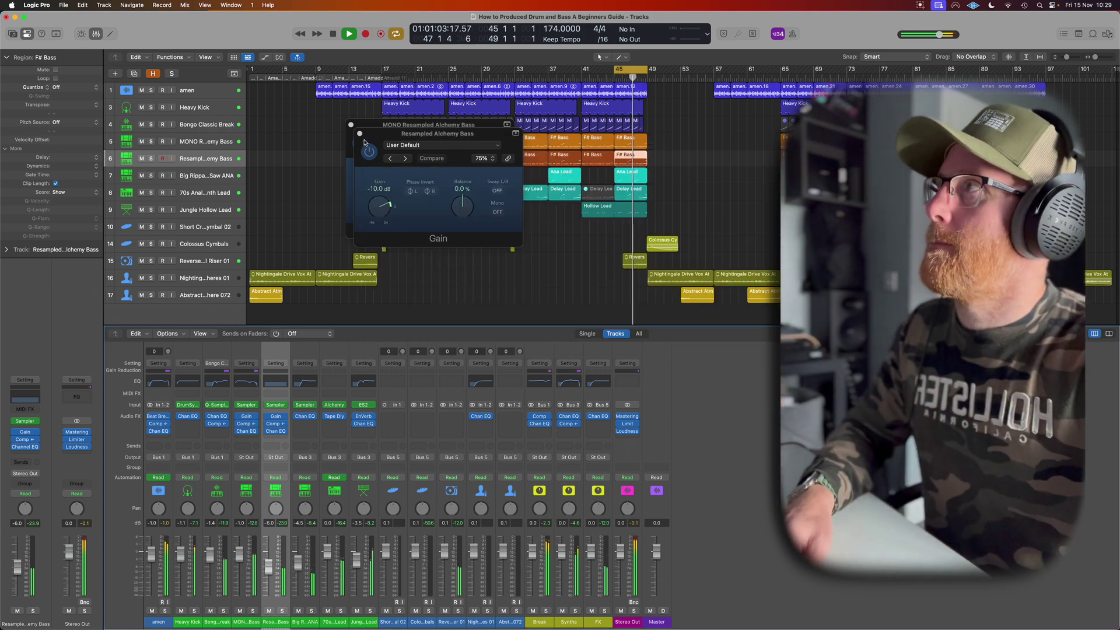
pyautogui.click(360, 134)
pyautogui.click(350, 125)
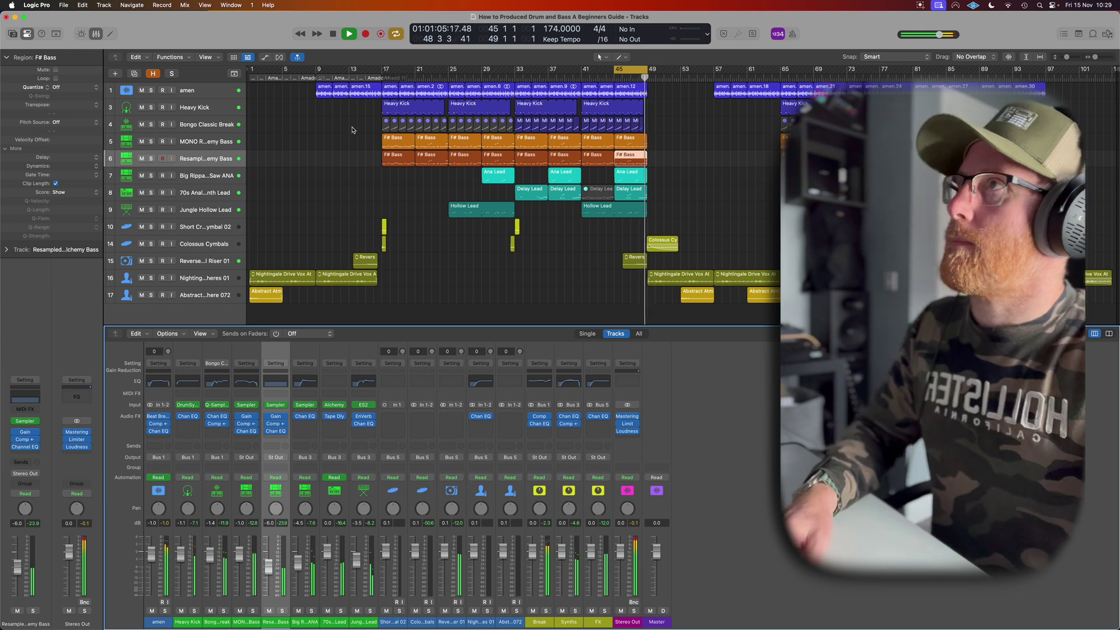
pyautogui.click(625, 72)
pyautogui.press('space')
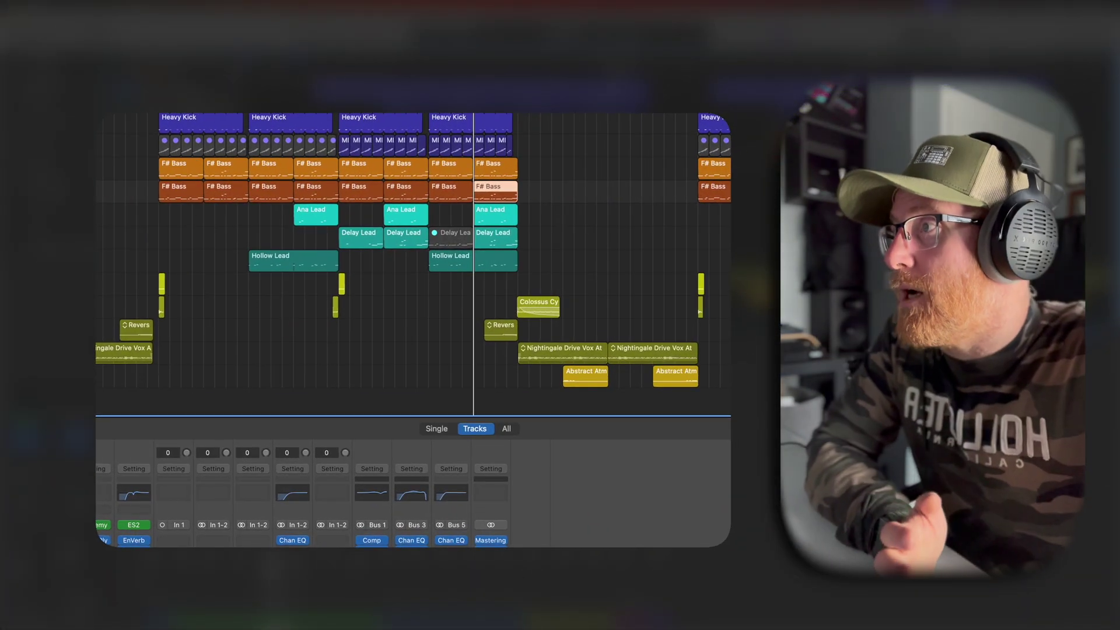
# Step: Open the Stereo Out's Mastering Assistant, set its Auto EQ to 94%, and close it
pyautogui.click(492, 542)
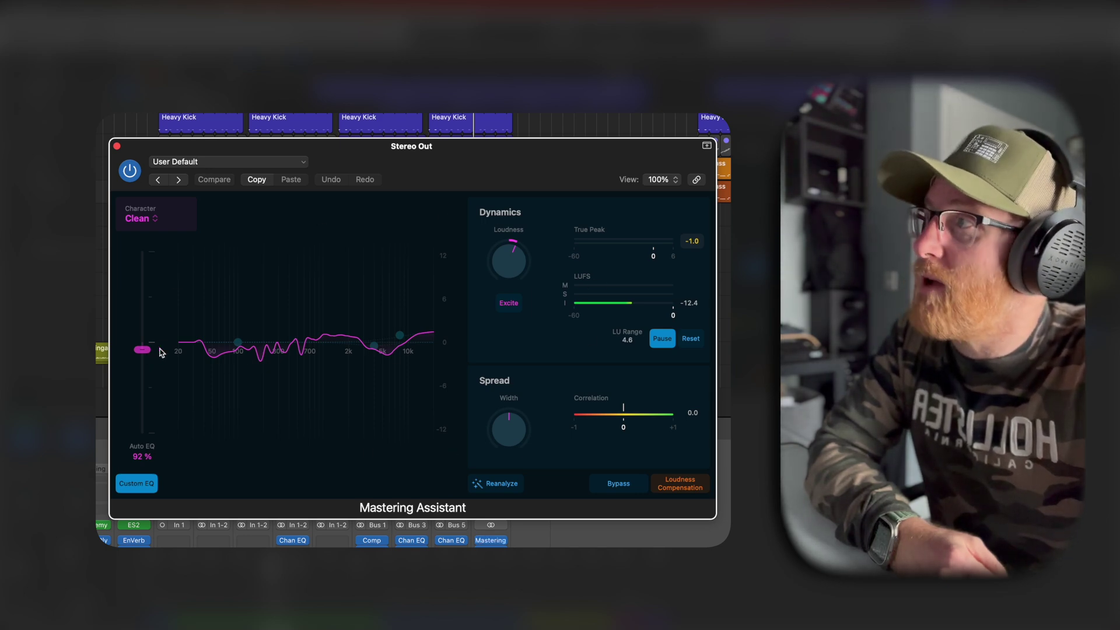
pyautogui.moveTo(144, 354)
pyautogui.mouseDown()
pyautogui.moveTo(147, 299)
pyautogui.moveTo(145, 351)
pyautogui.mouseUp()
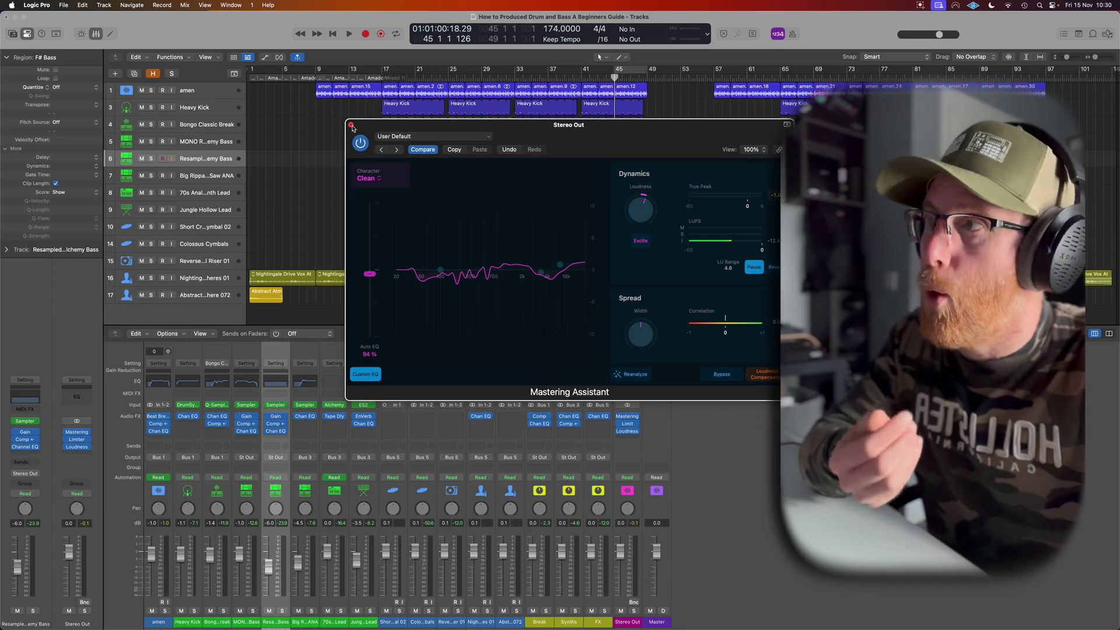
pyautogui.click(289, 132)
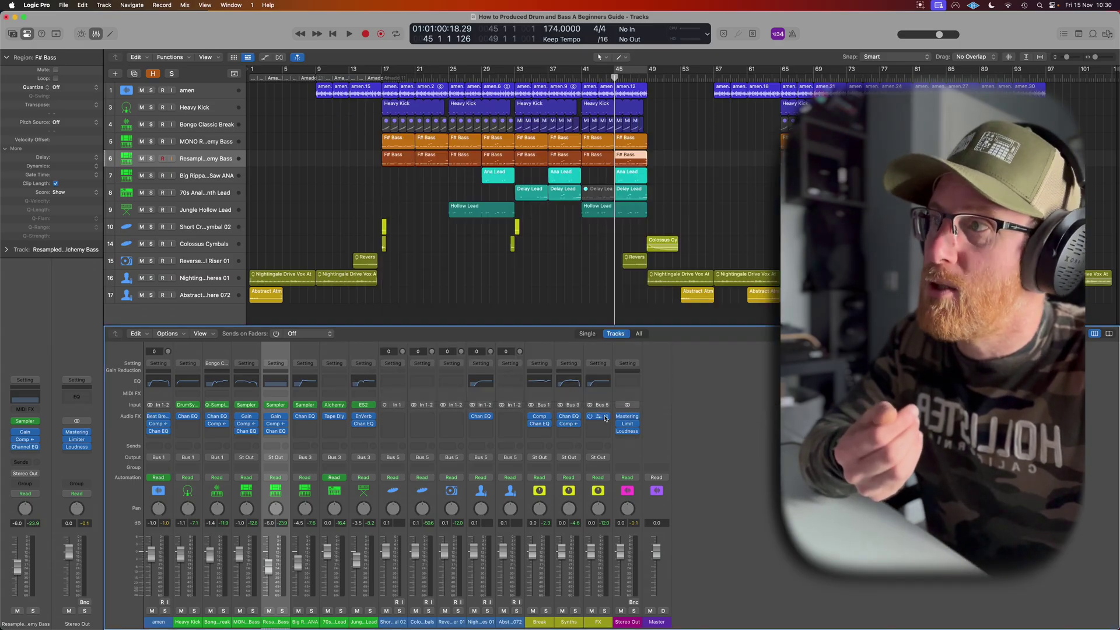
# Step: Examine the Stereo Out's Limiter and Loudness Meter, setting the cycle range to bars 41–49 before closing both plug-ins
pyautogui.click(628, 426)
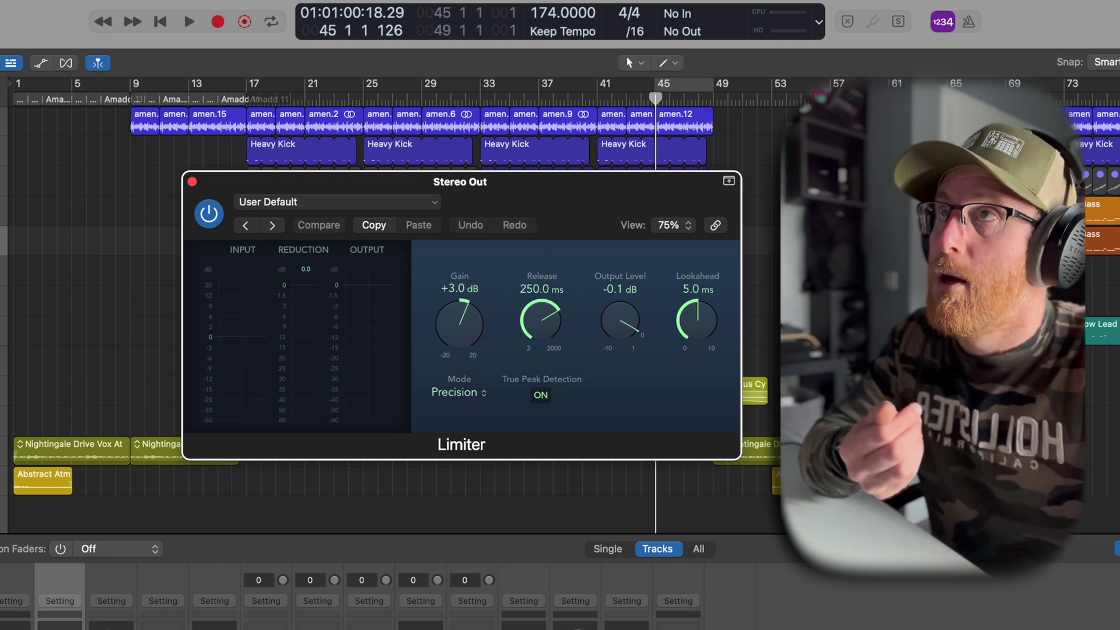
pyautogui.moveTo(599, 87); pyautogui.dragTo(709, 89)
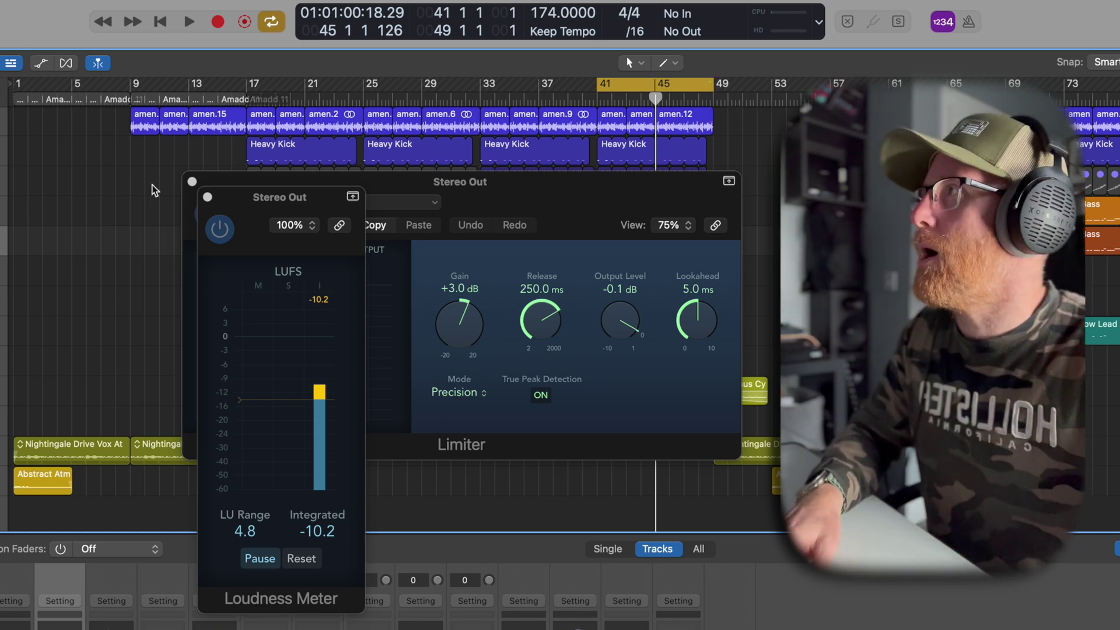
pyautogui.click(208, 198)
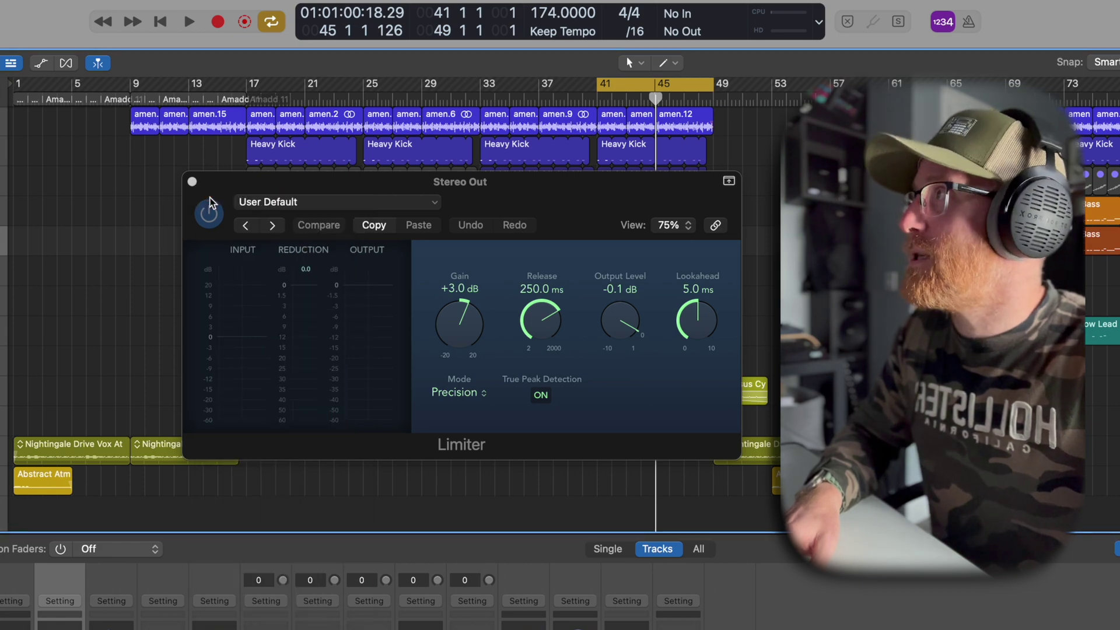
pyautogui.click(192, 181)
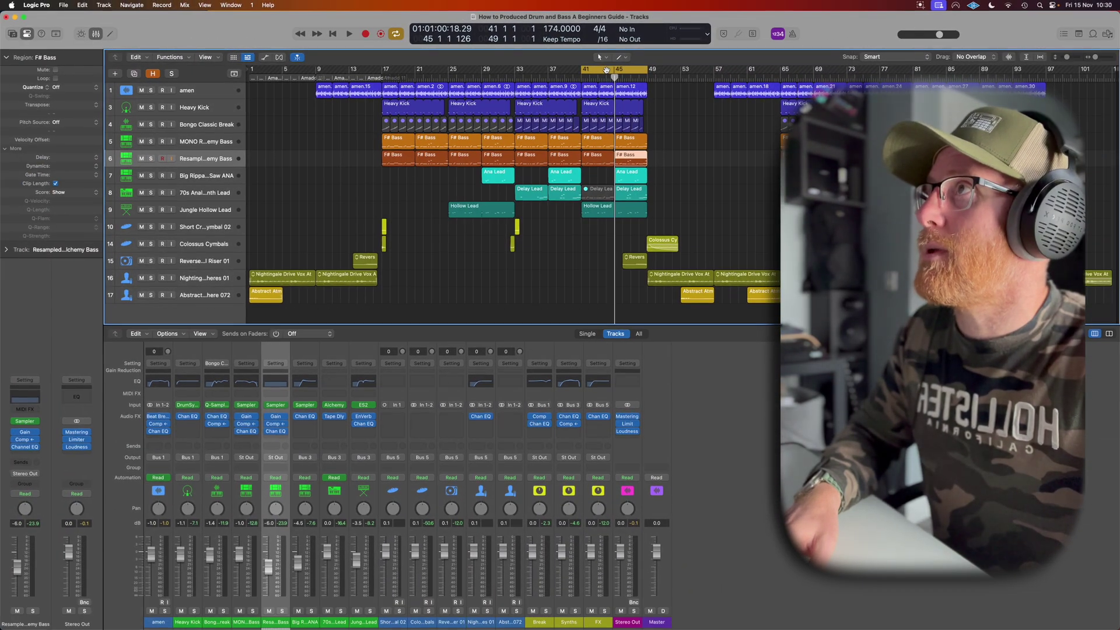
# Step: Turn off cycle mode and play the full arrangement from bar 25
pyautogui.click(607, 69)
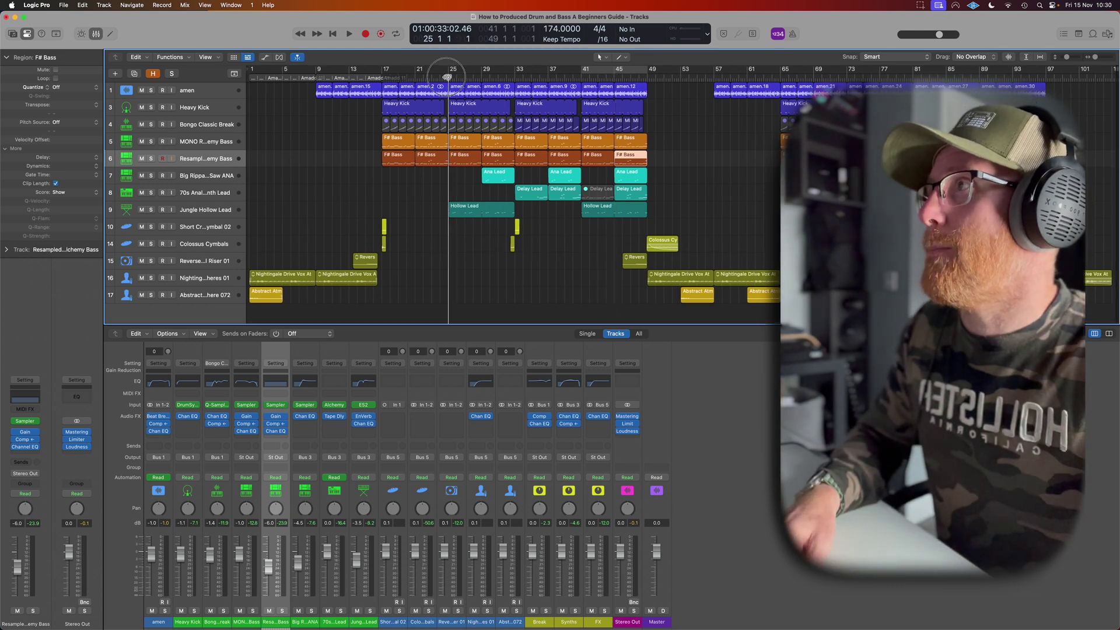
pyautogui.doubleClick(448, 77)
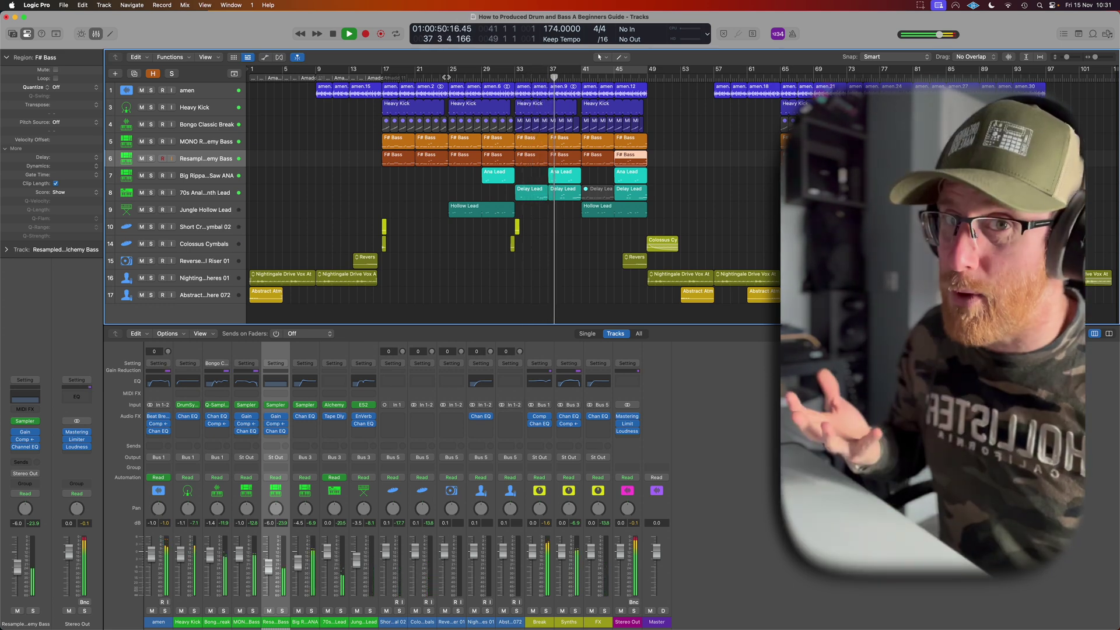
pyautogui.press('space')
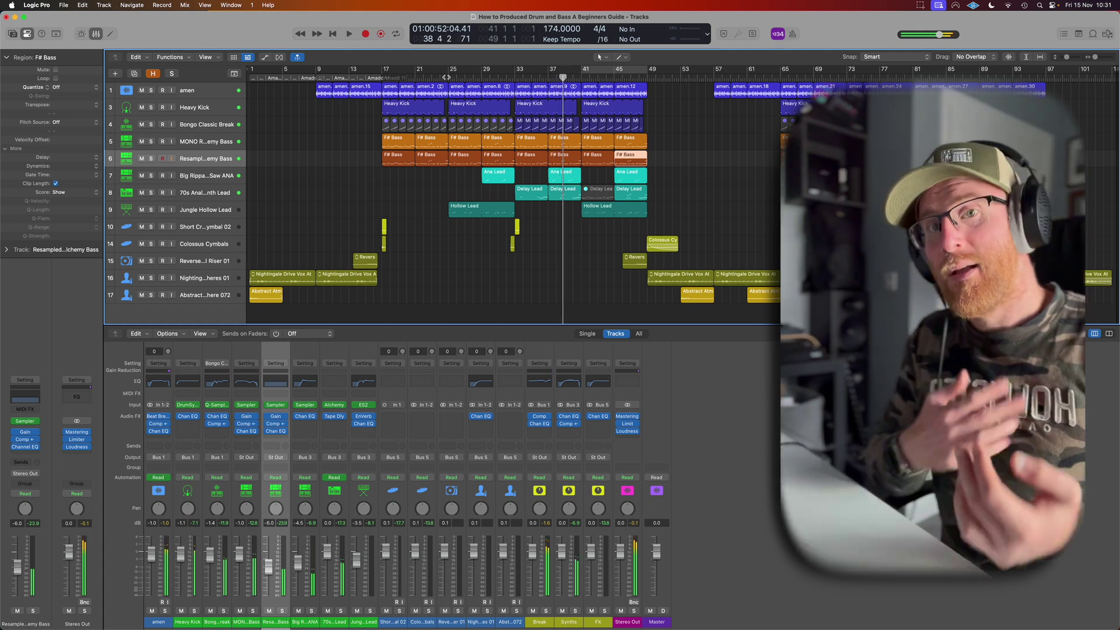